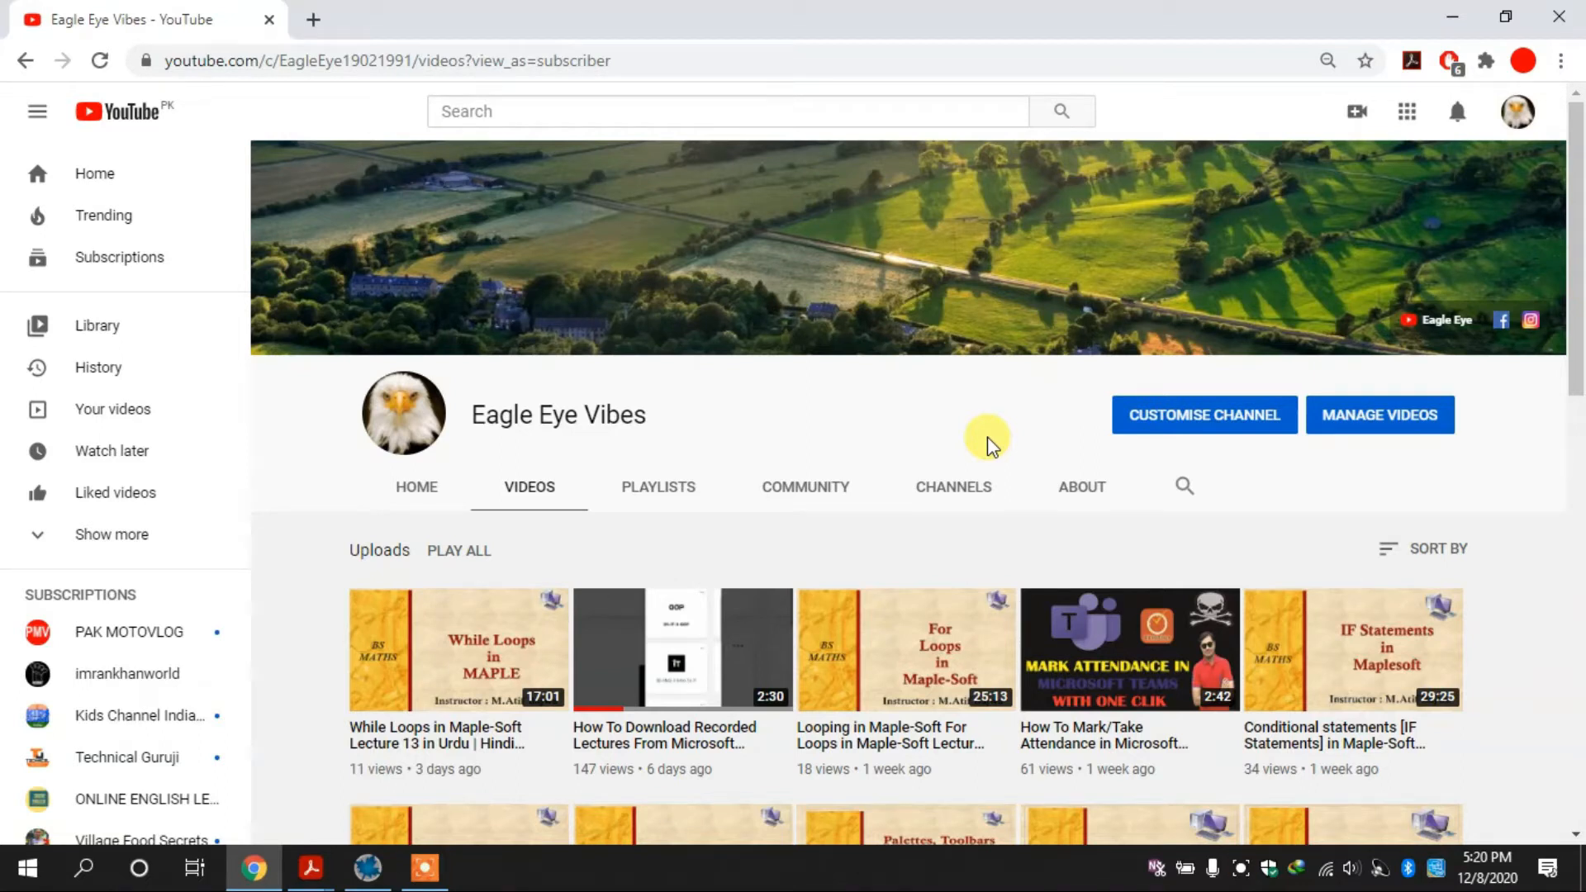
# Step: Switch to the Maple book PDF in Acrobat Reader and view the plotting introduction above Figure 6.1
pyautogui.click(310, 880)
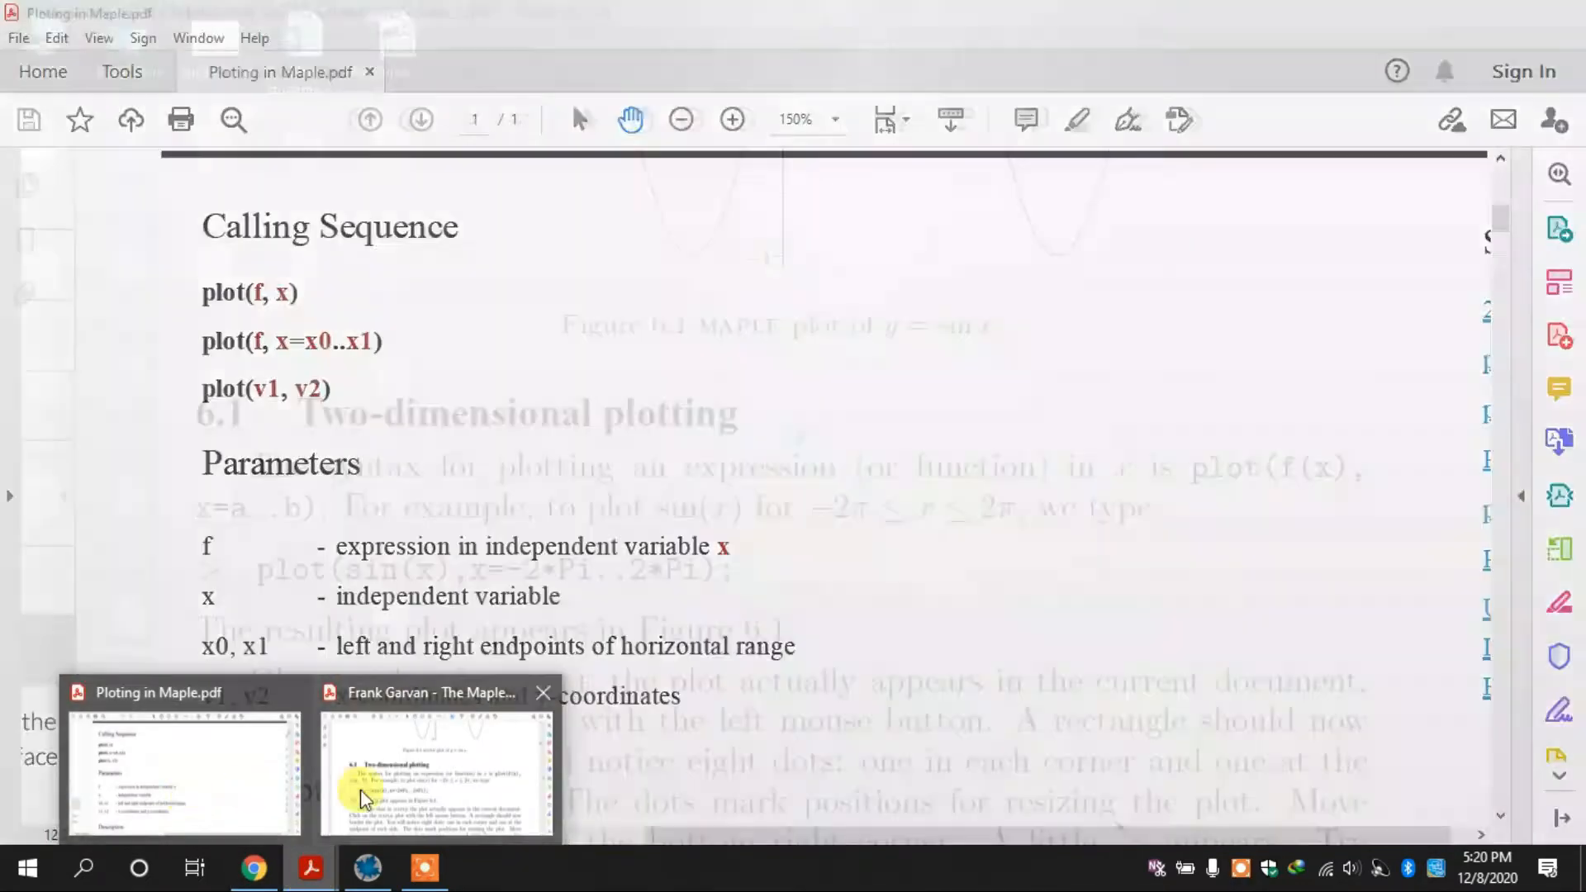
pyautogui.click(364, 791)
pyautogui.moveTo(455, 629); pyautogui.dragTo(368, 715)
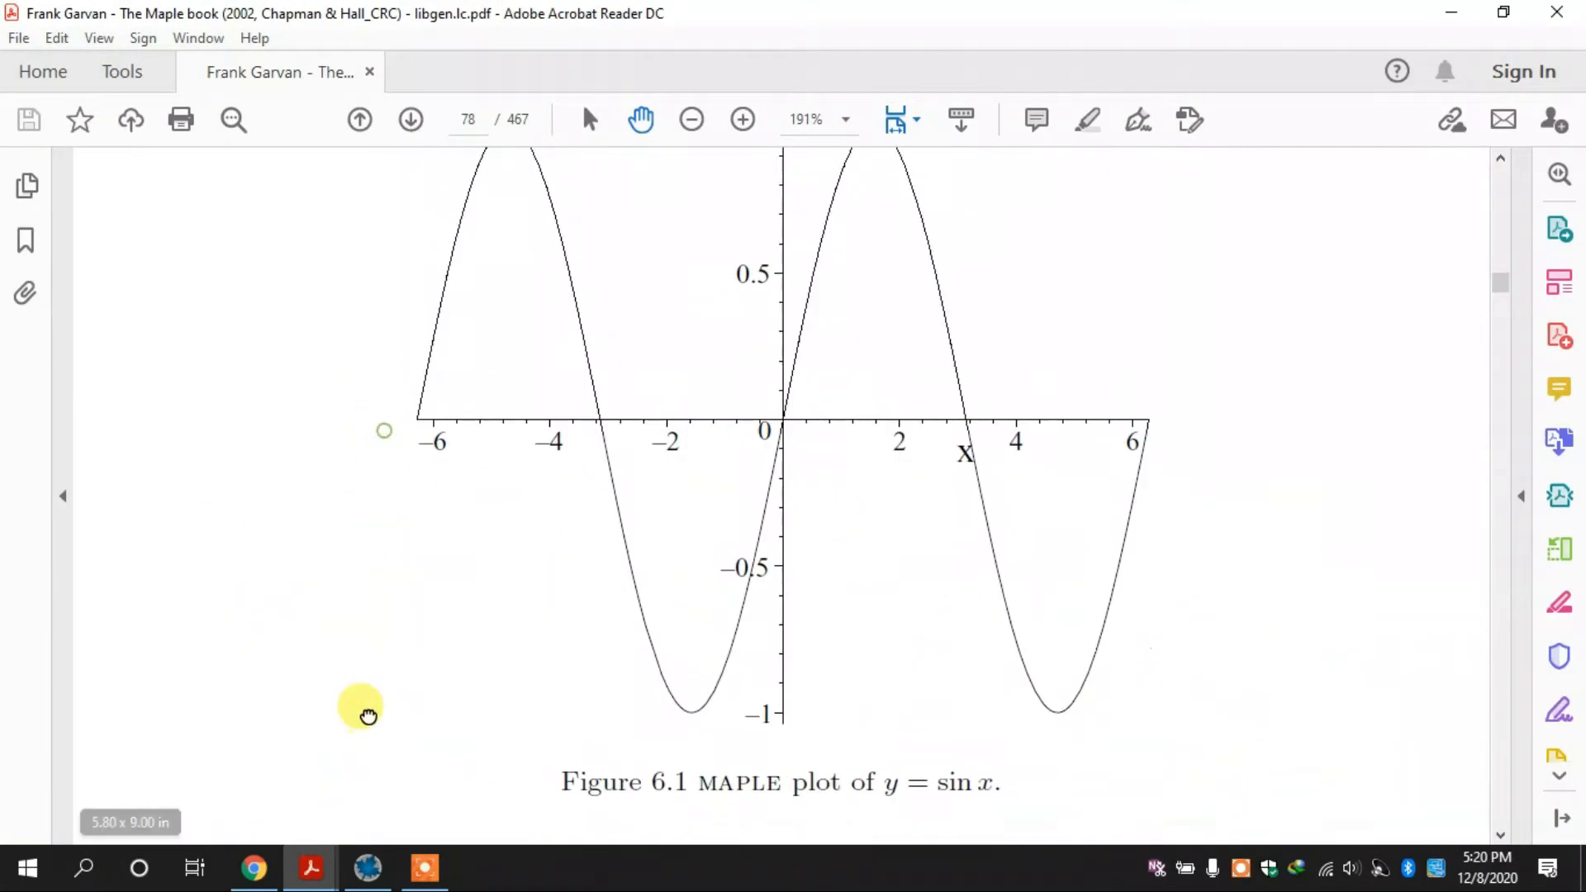
pyautogui.moveTo(330, 429); pyautogui.dragTo(327, 553)
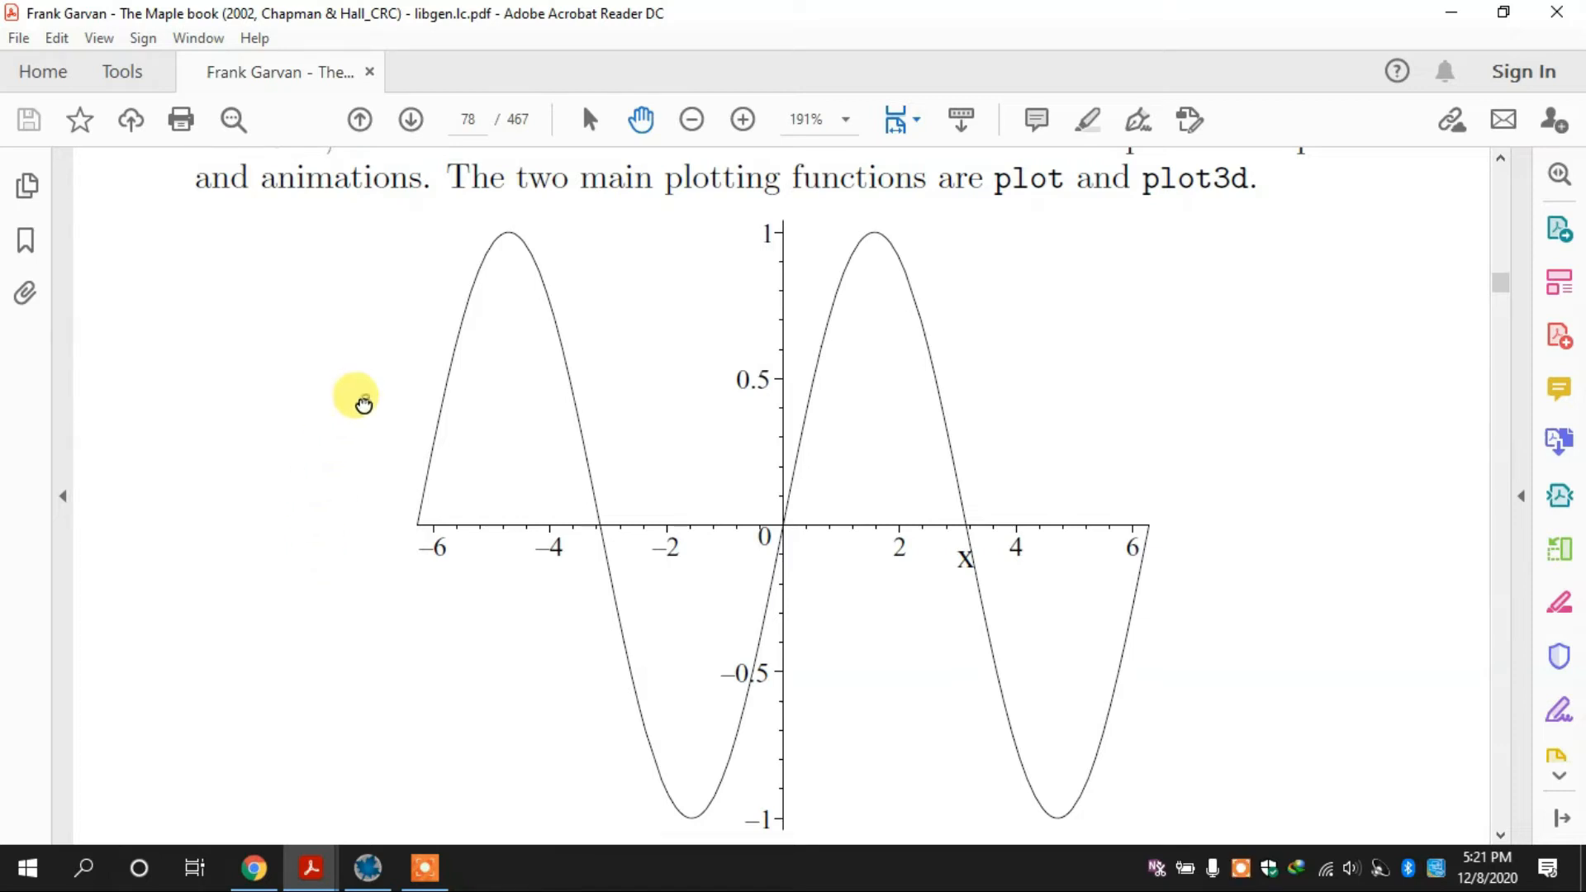
pyautogui.moveTo(358, 400); pyautogui.dragTo(372, 552)
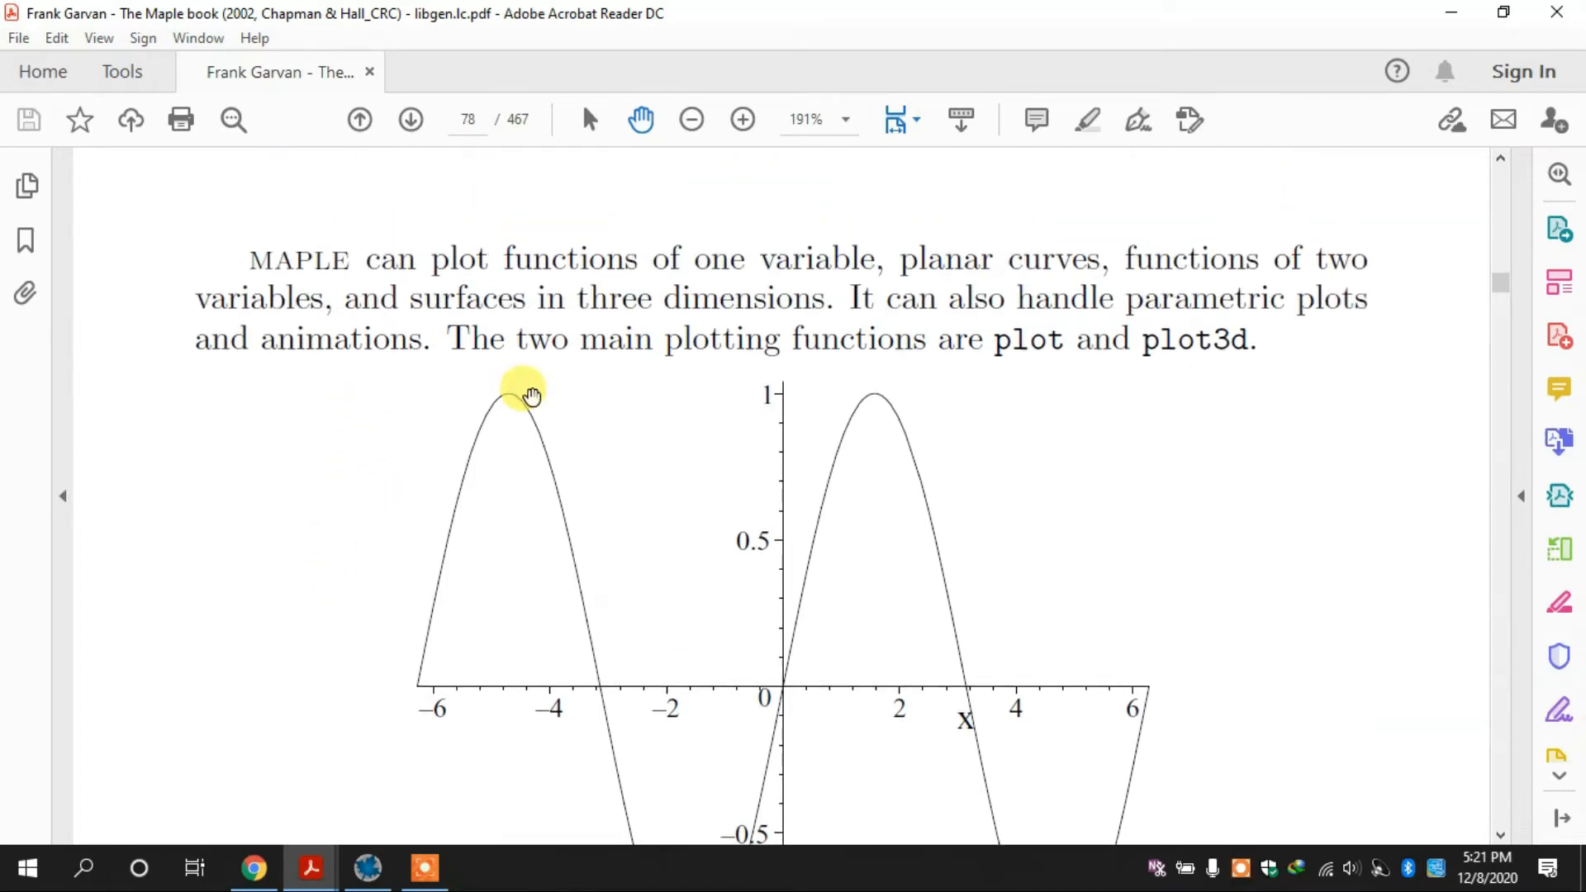
# Step: Highlight the word "plot" in the sentence naming the two main plotting functions
pyautogui.click(587, 119)
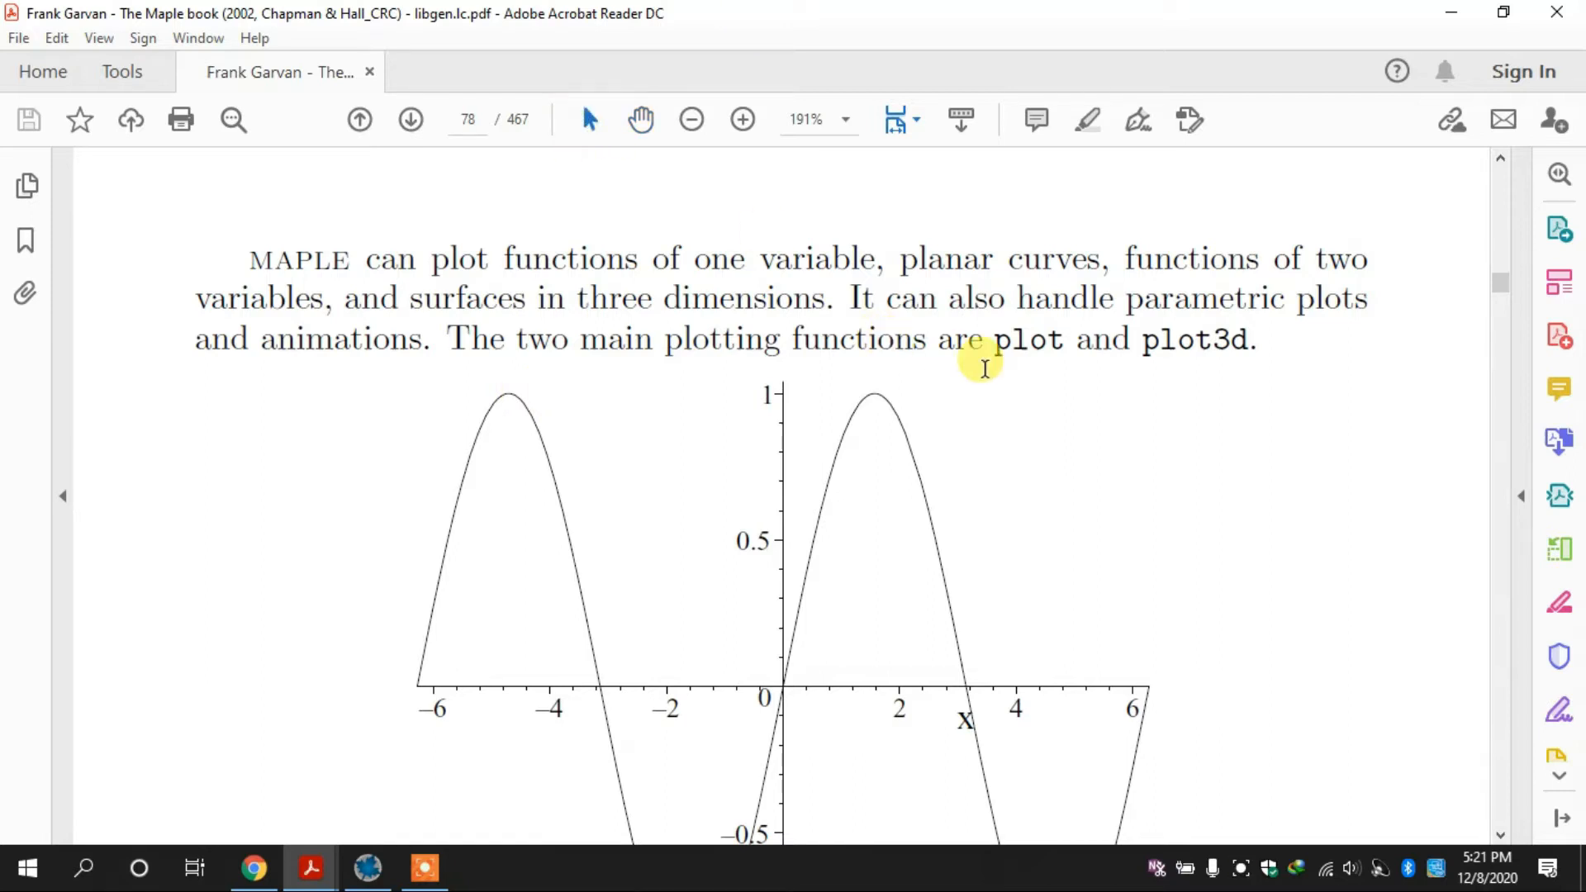
pyautogui.moveTo(995, 343); pyautogui.dragTo(1073, 356)
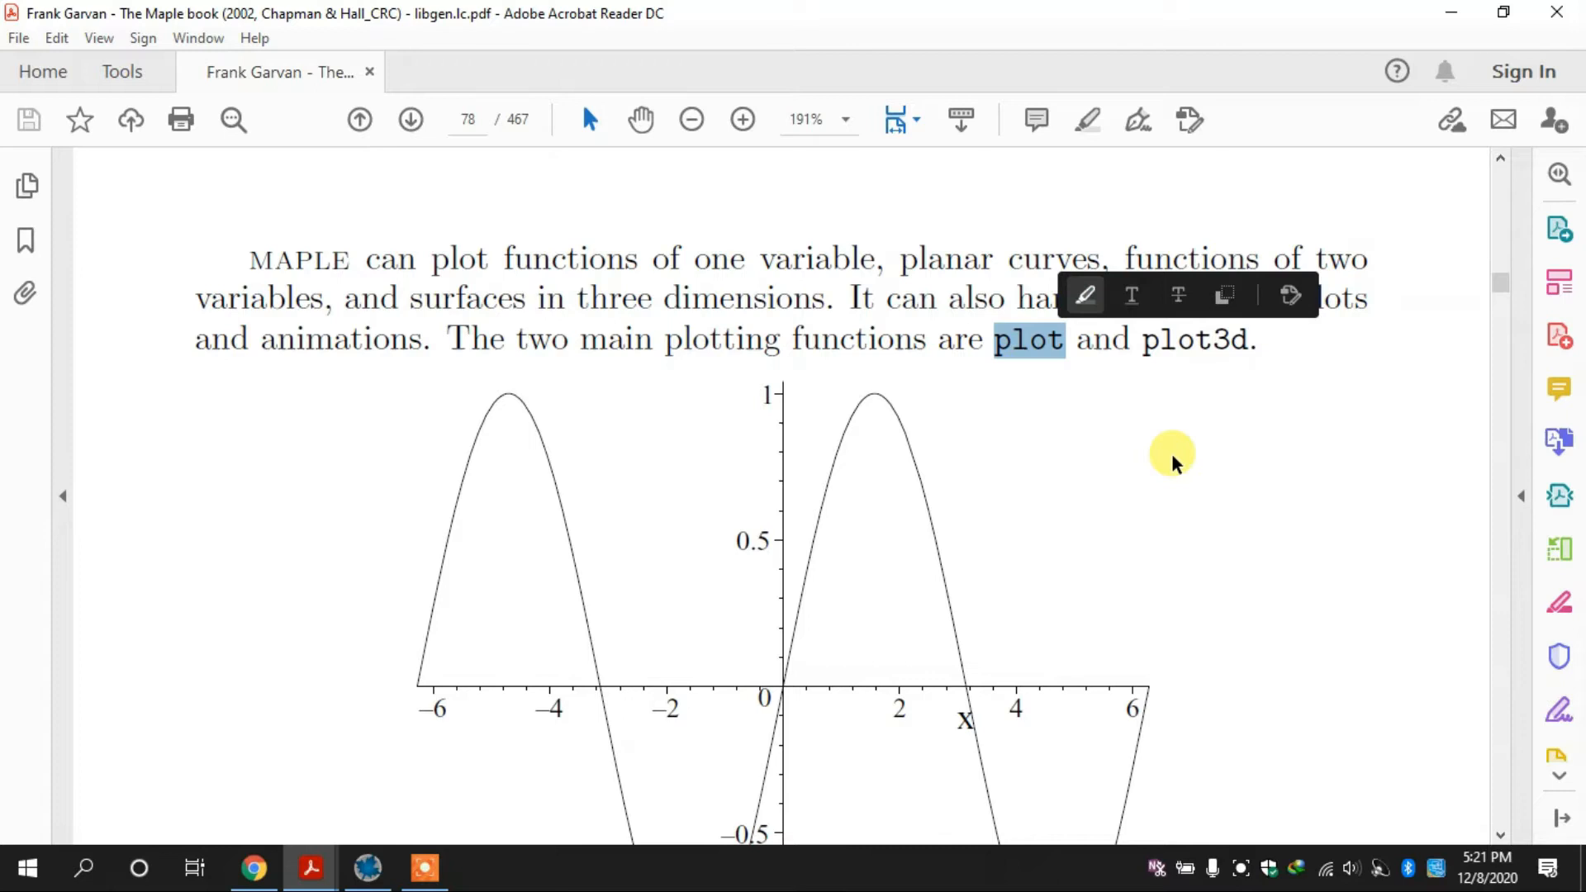
pyautogui.click(1084, 295)
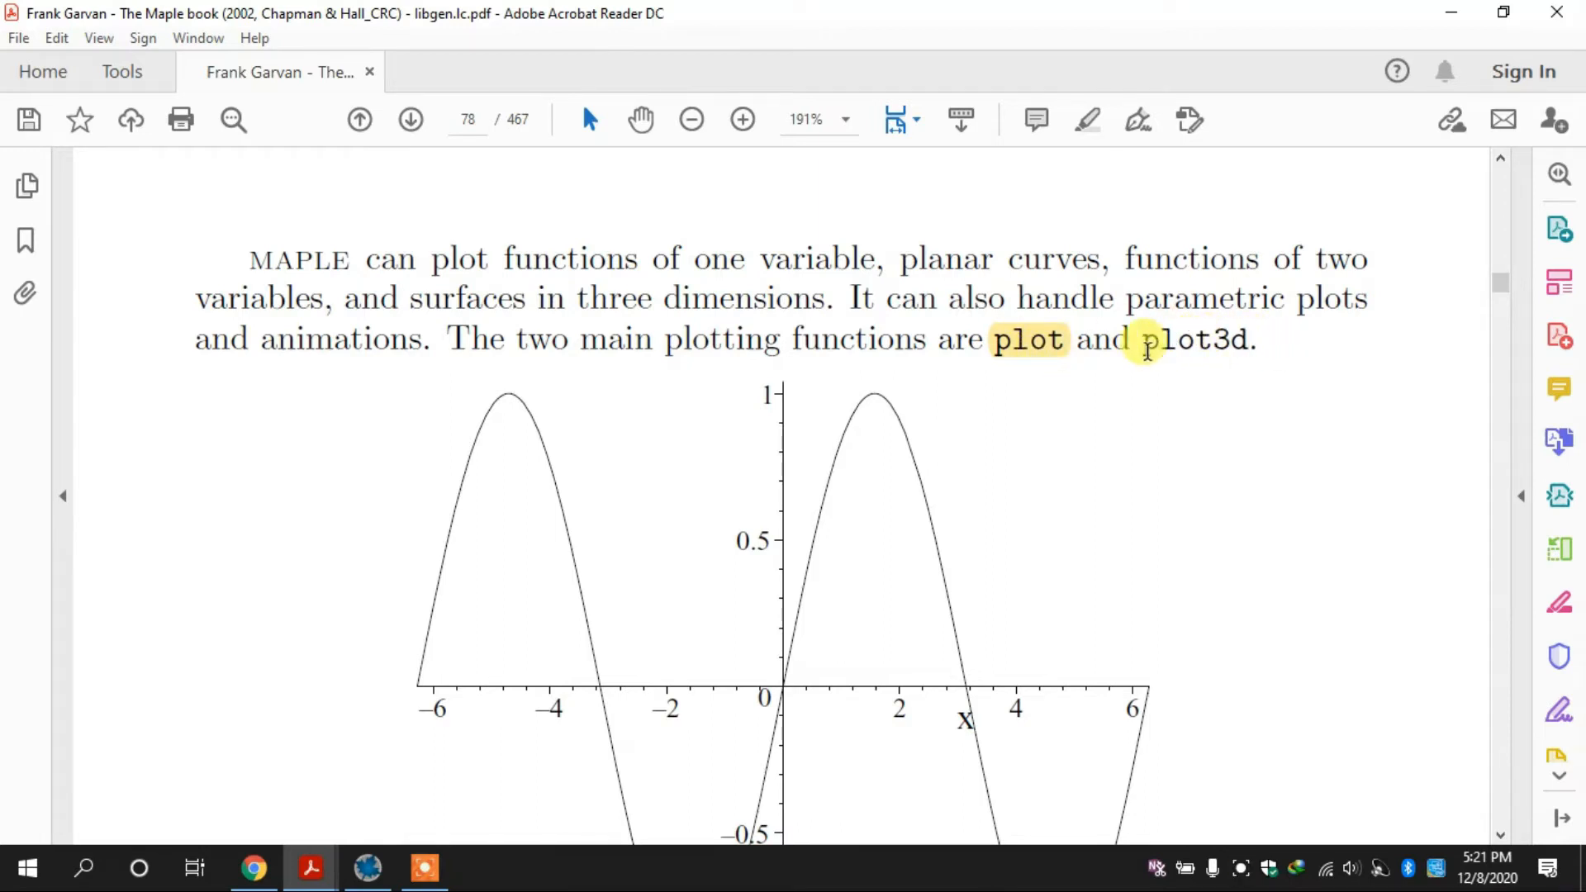
pyautogui.tripleClick(1222, 340)
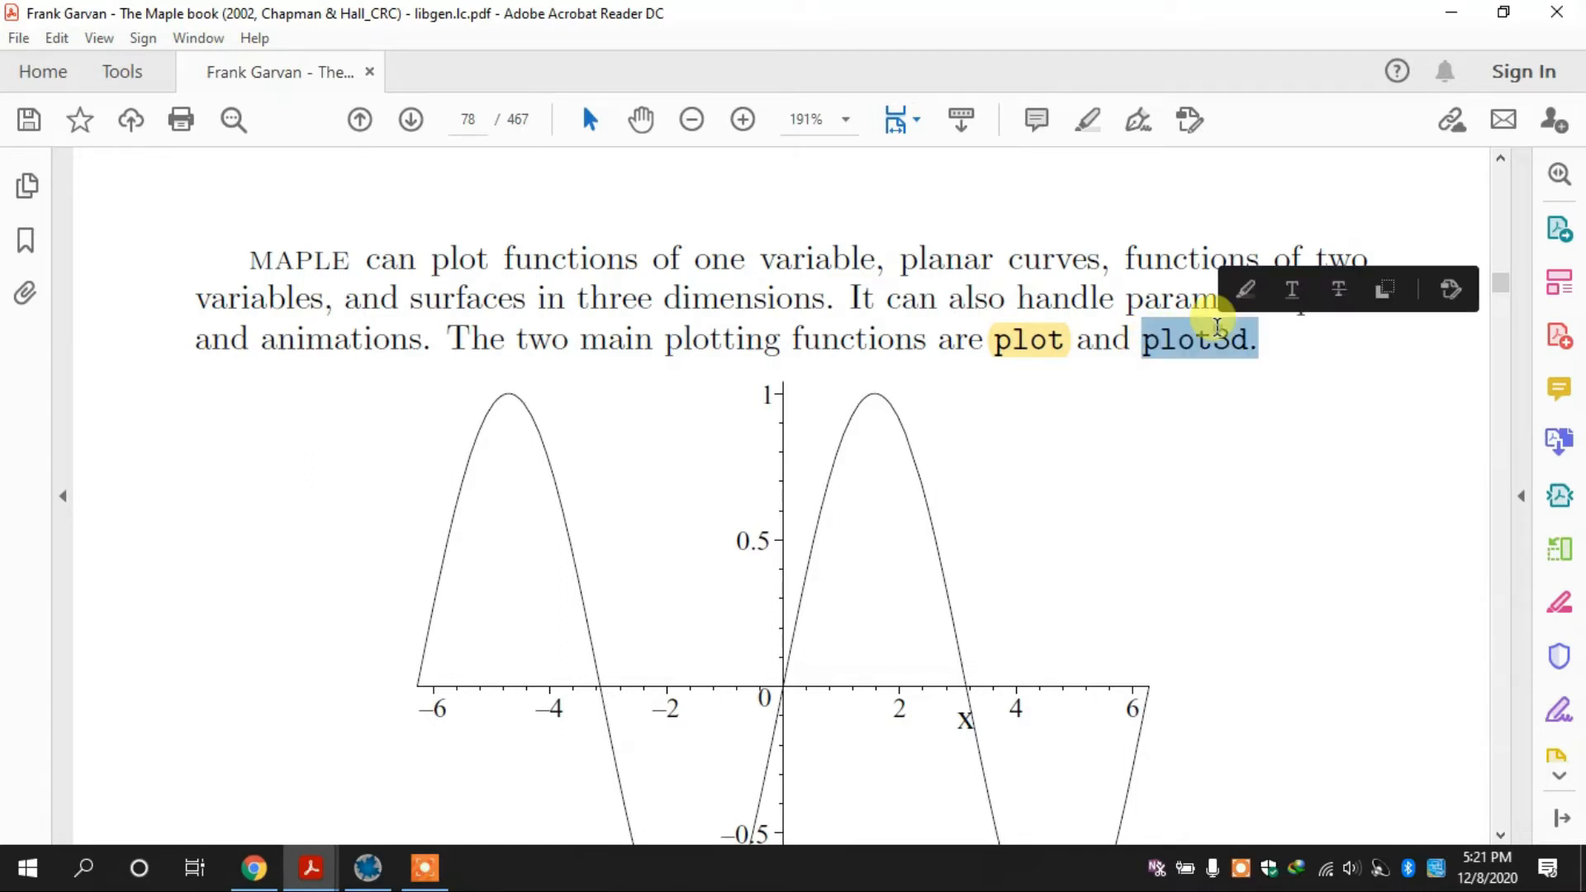
pyautogui.click(1226, 341)
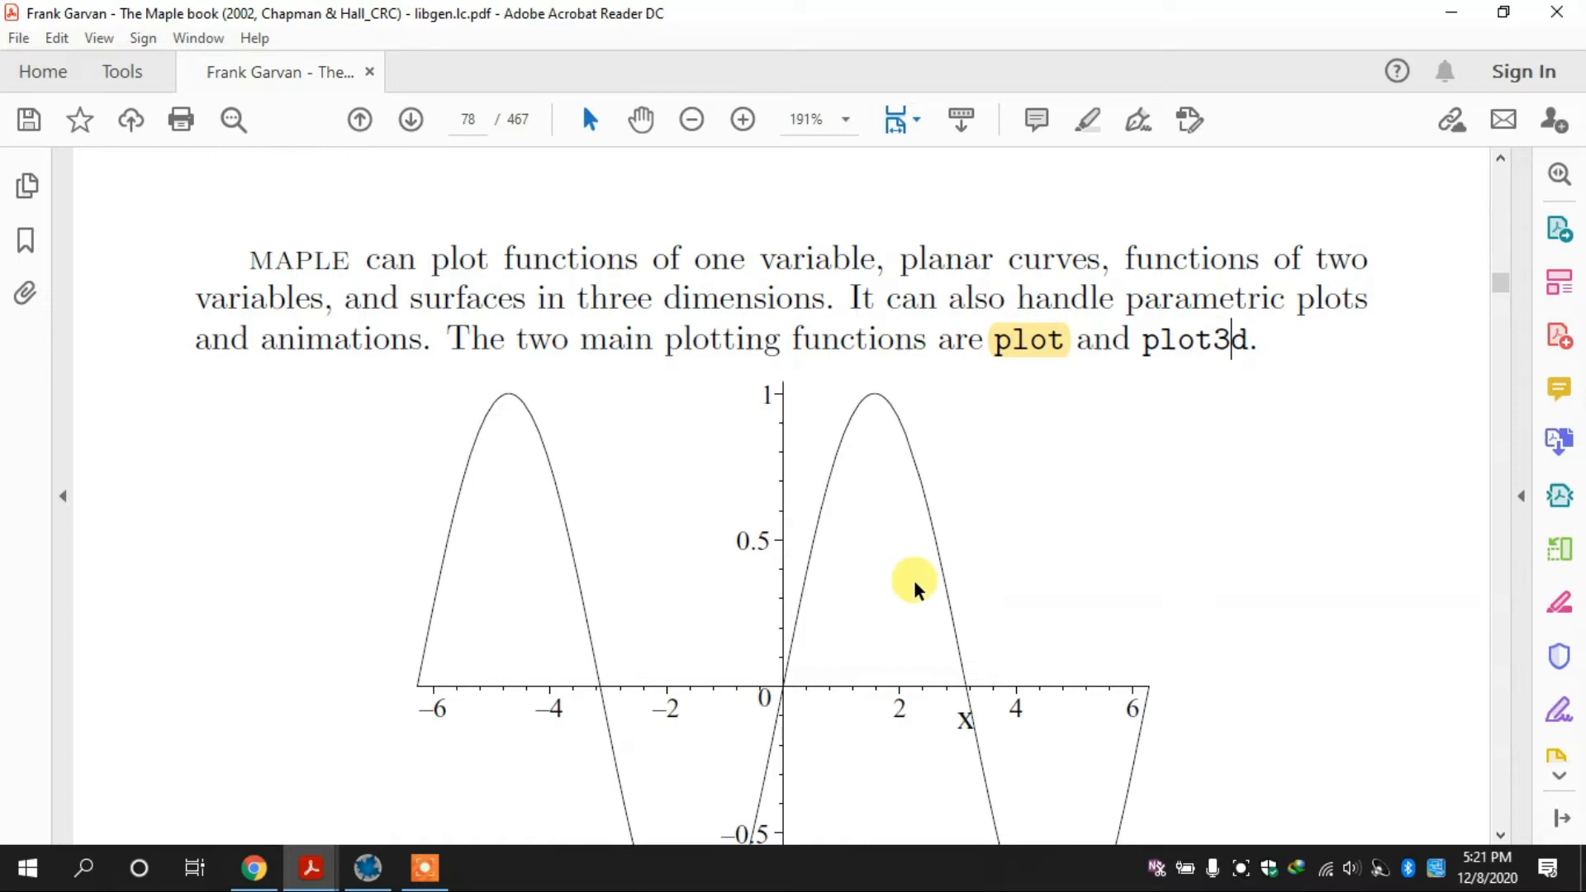
# Step: Examine Figure 6.1 and the plot syntax and sin(x) example in section 6.1, Two-dimensional plotting
pyautogui.click(638, 124)
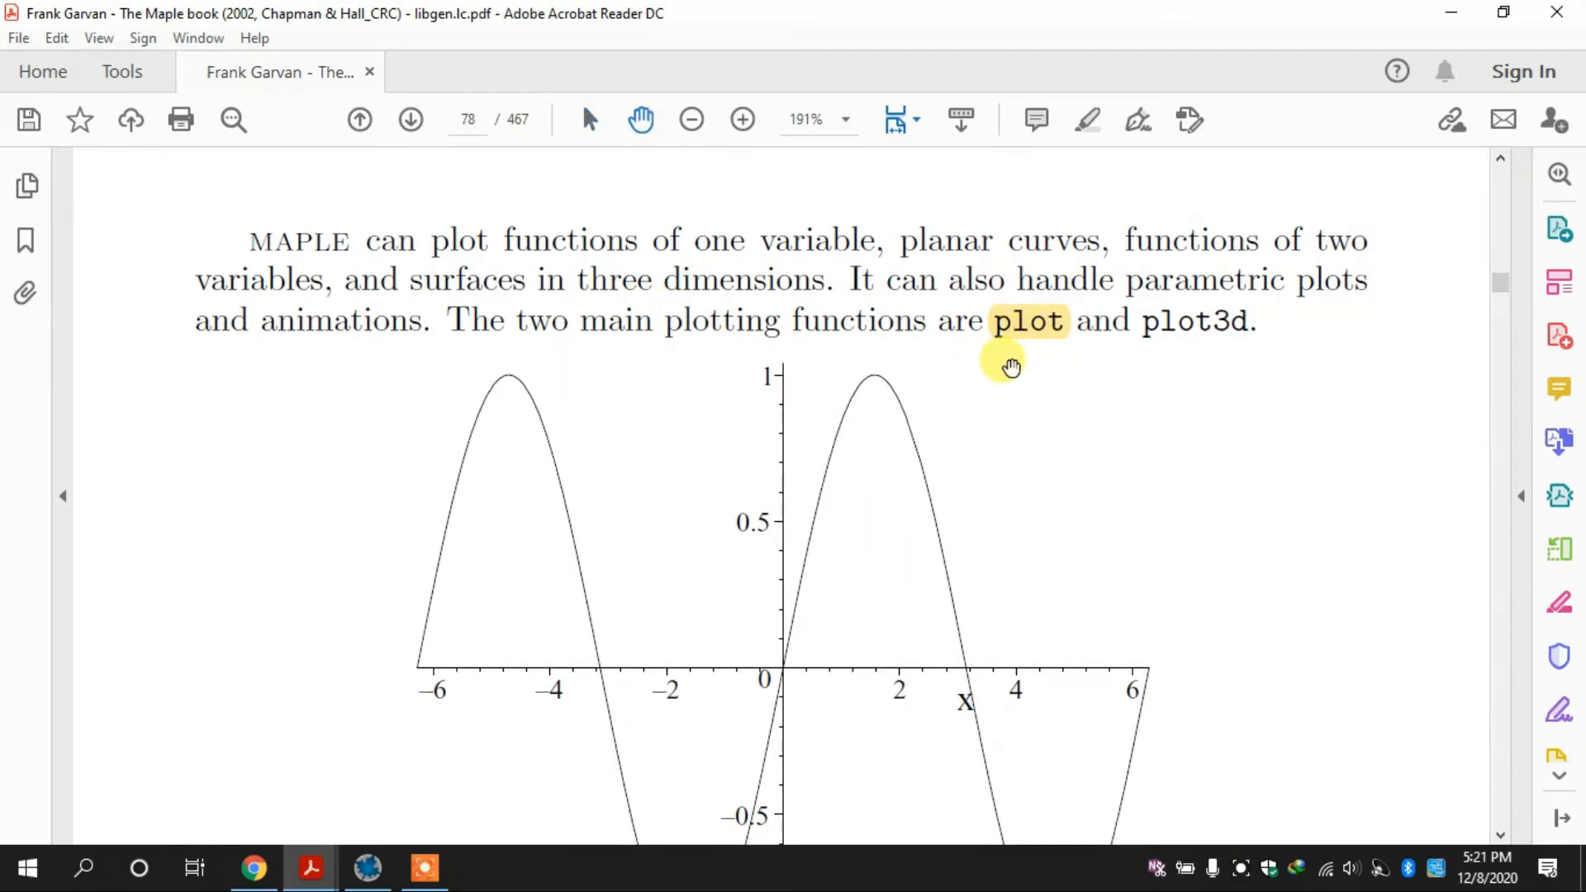
pyautogui.scroll(-1, 1039, 305)
pyautogui.scroll(-5, 1038, 299)
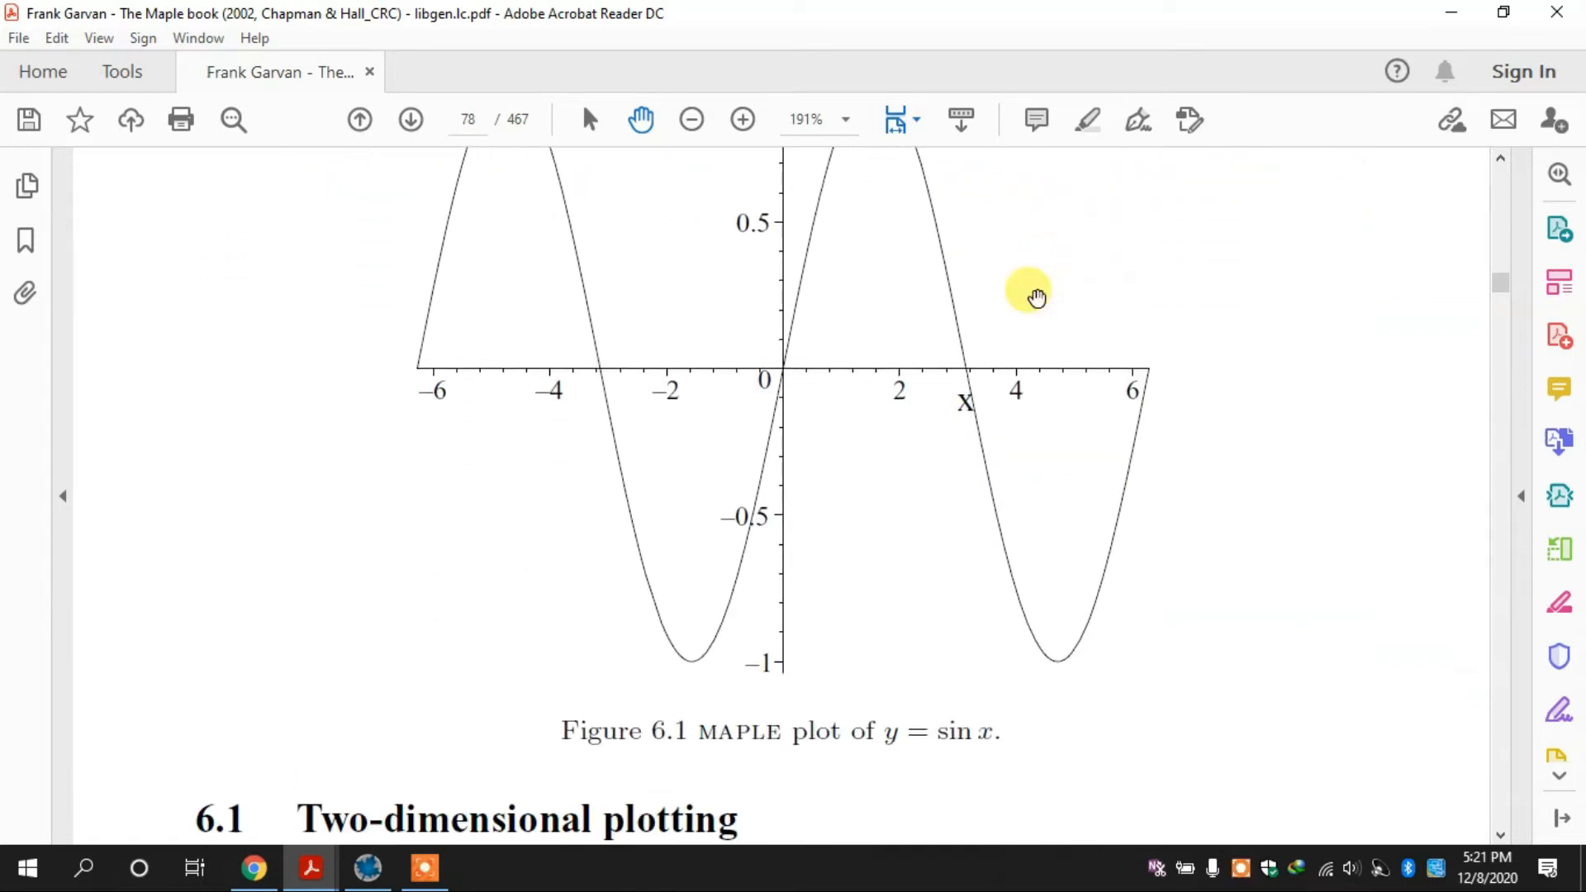
pyautogui.scroll(1, 1036, 298)
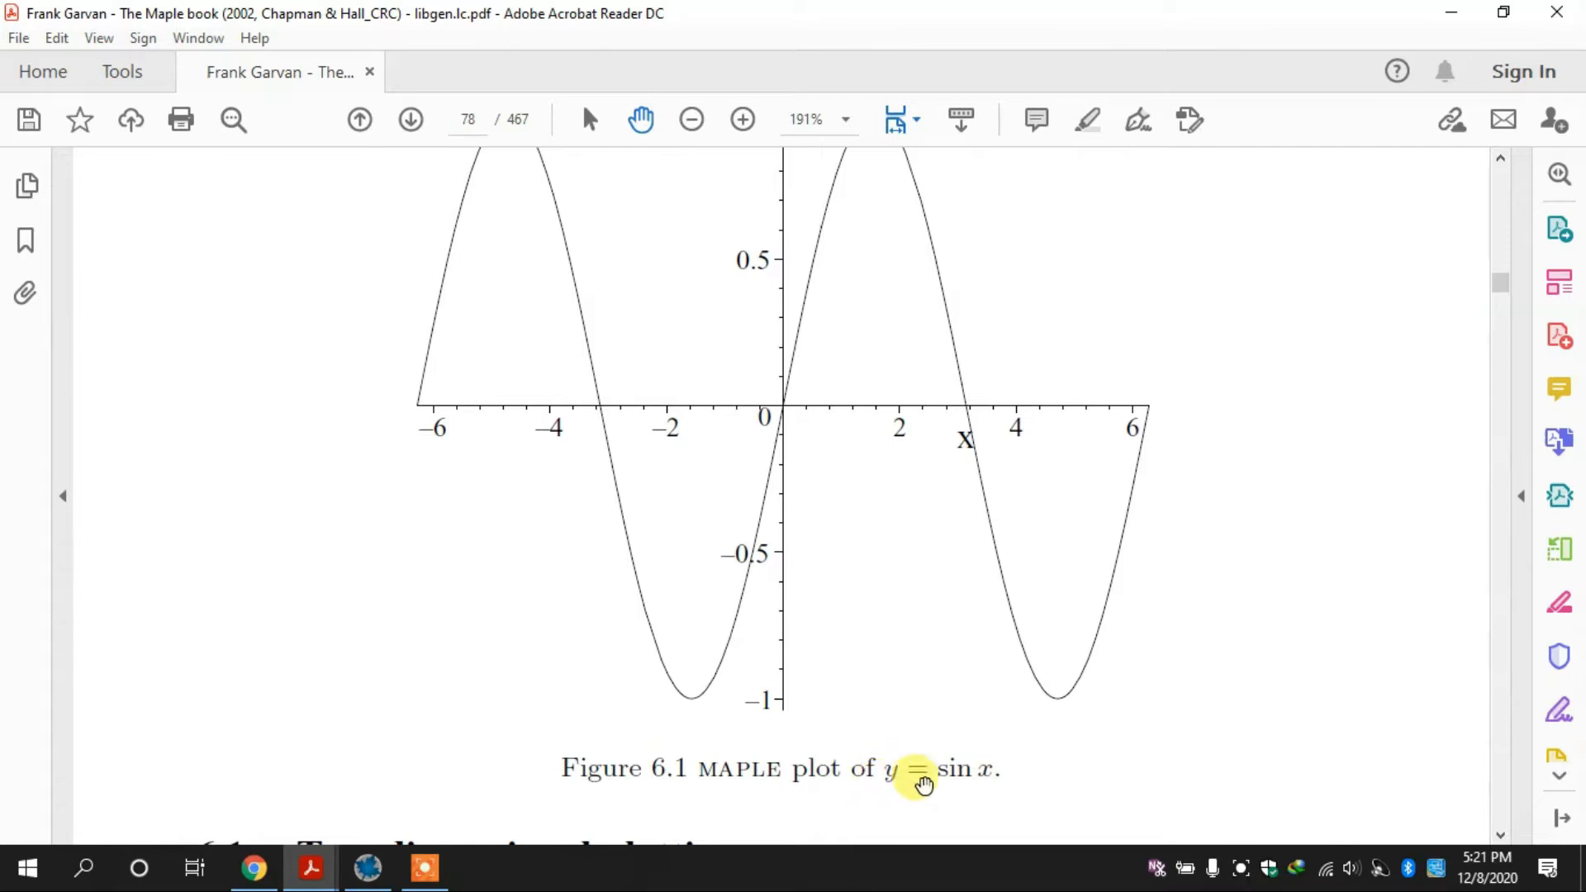
pyautogui.scroll(1, 885, 617)
pyautogui.scroll(-8, 893, 619)
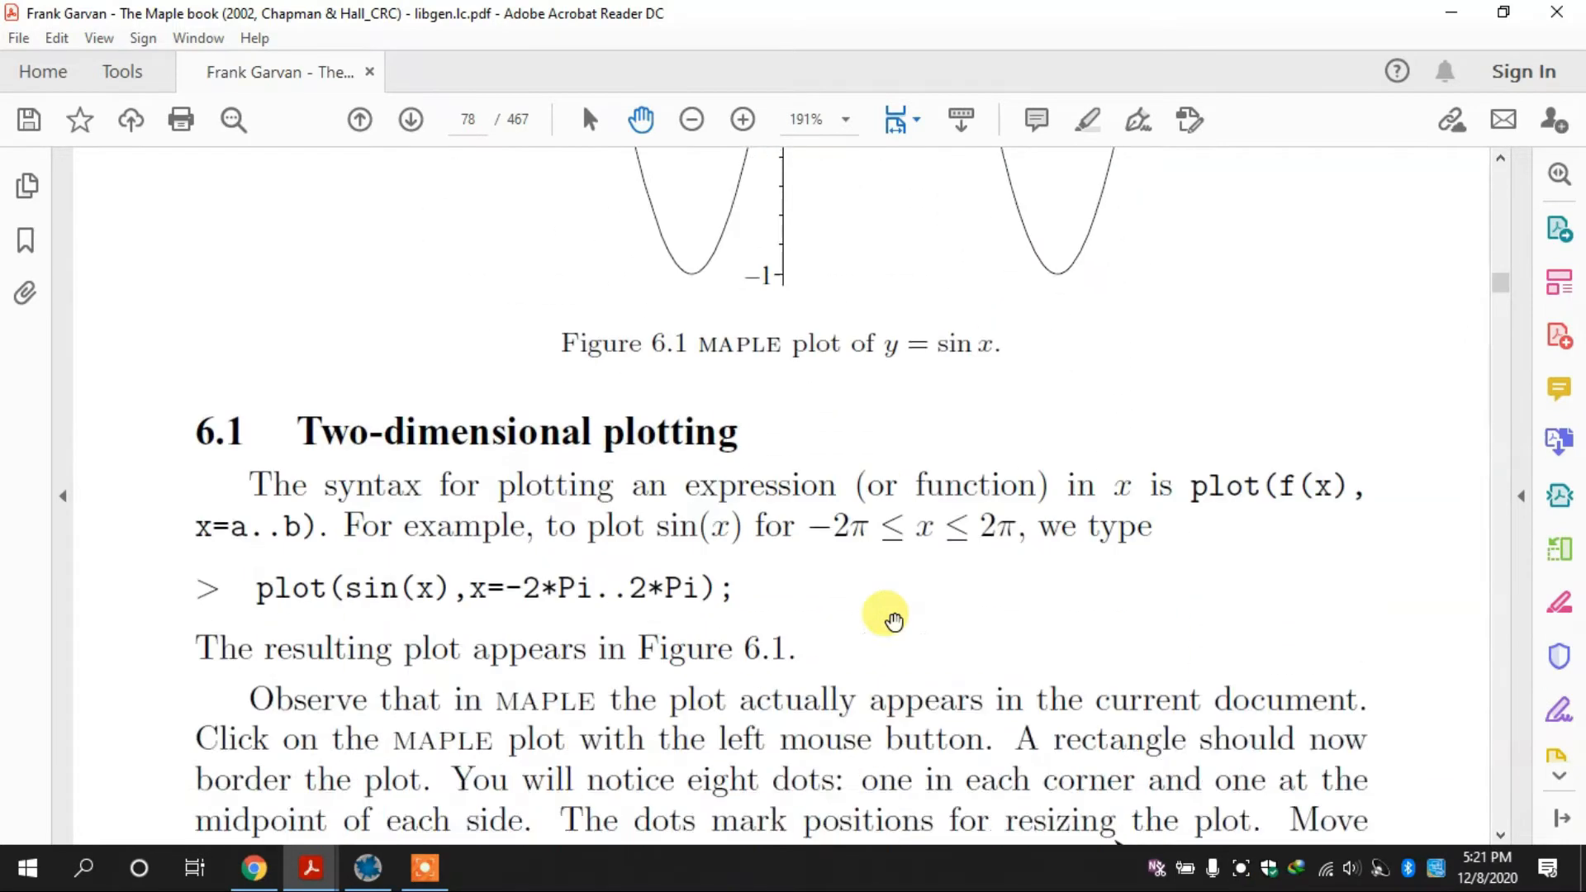
pyautogui.scroll(-2, 893, 619)
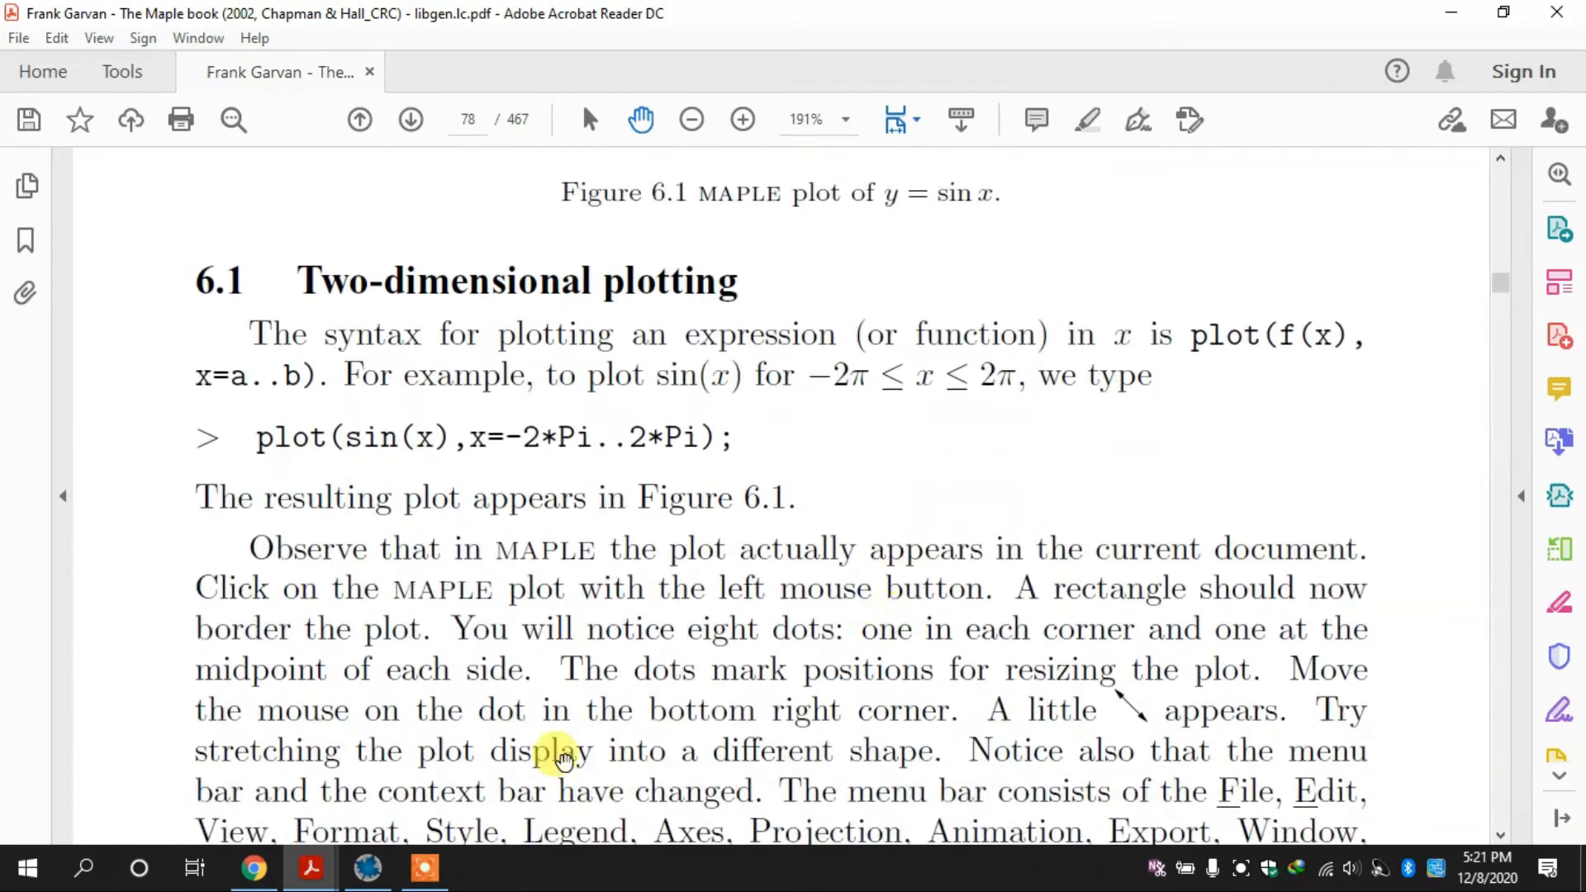
# Step: Find and open Paint from the Windows search
pyautogui.click(66, 869)
pyautogui.write('paint')
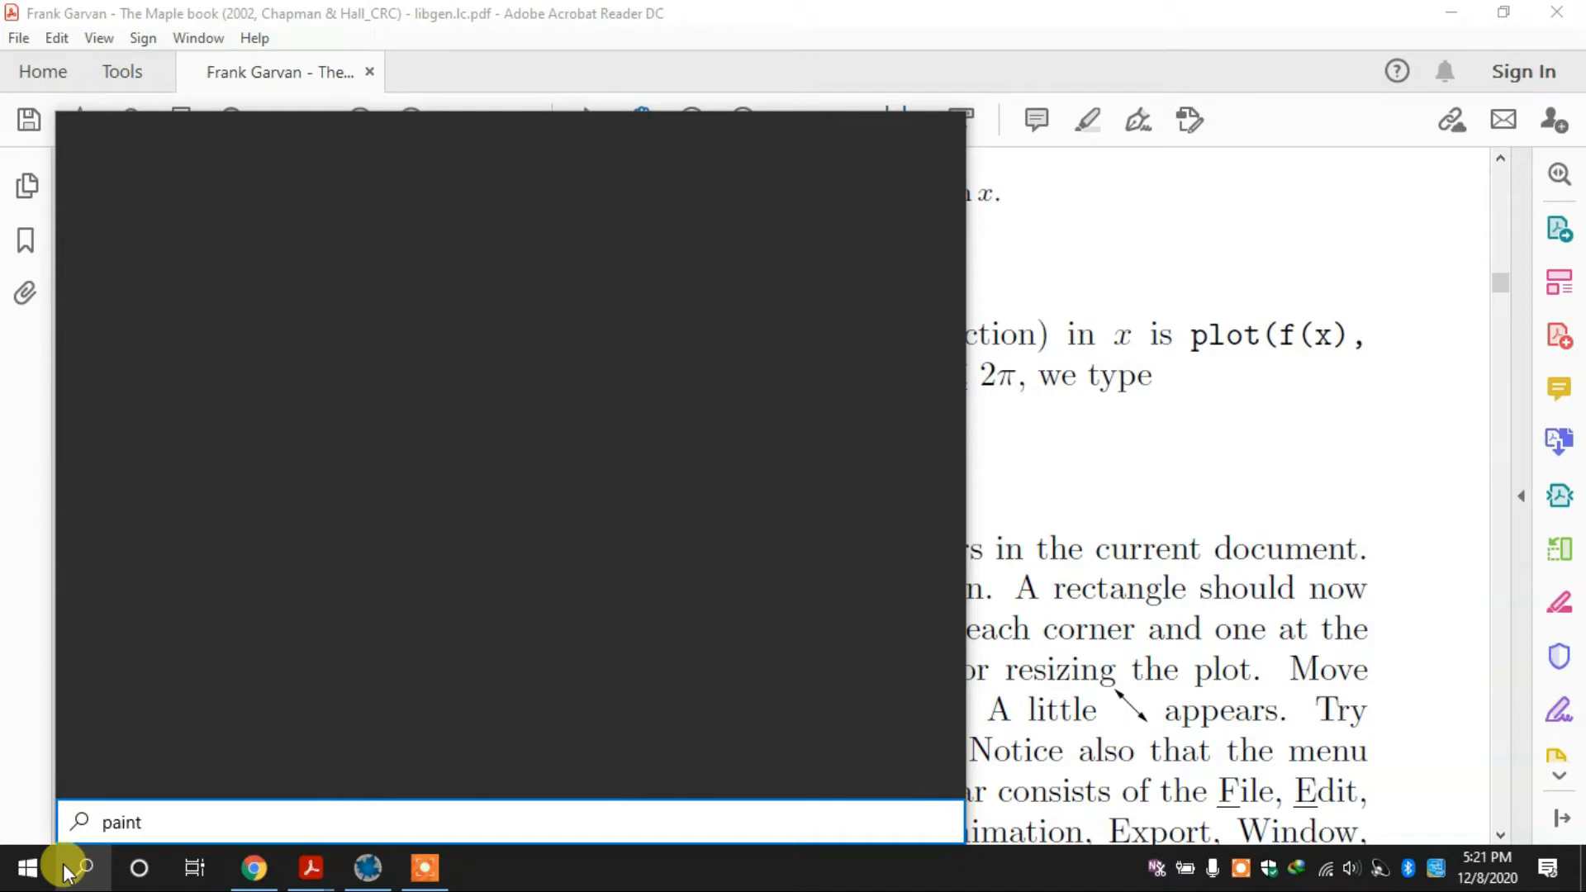
pyautogui.press('BackSpace')
pyautogui.press('BackSpace')
pyautogui.press('BackSpace')
pyautogui.press('BackSpace')
pyautogui.press('BackSpace')
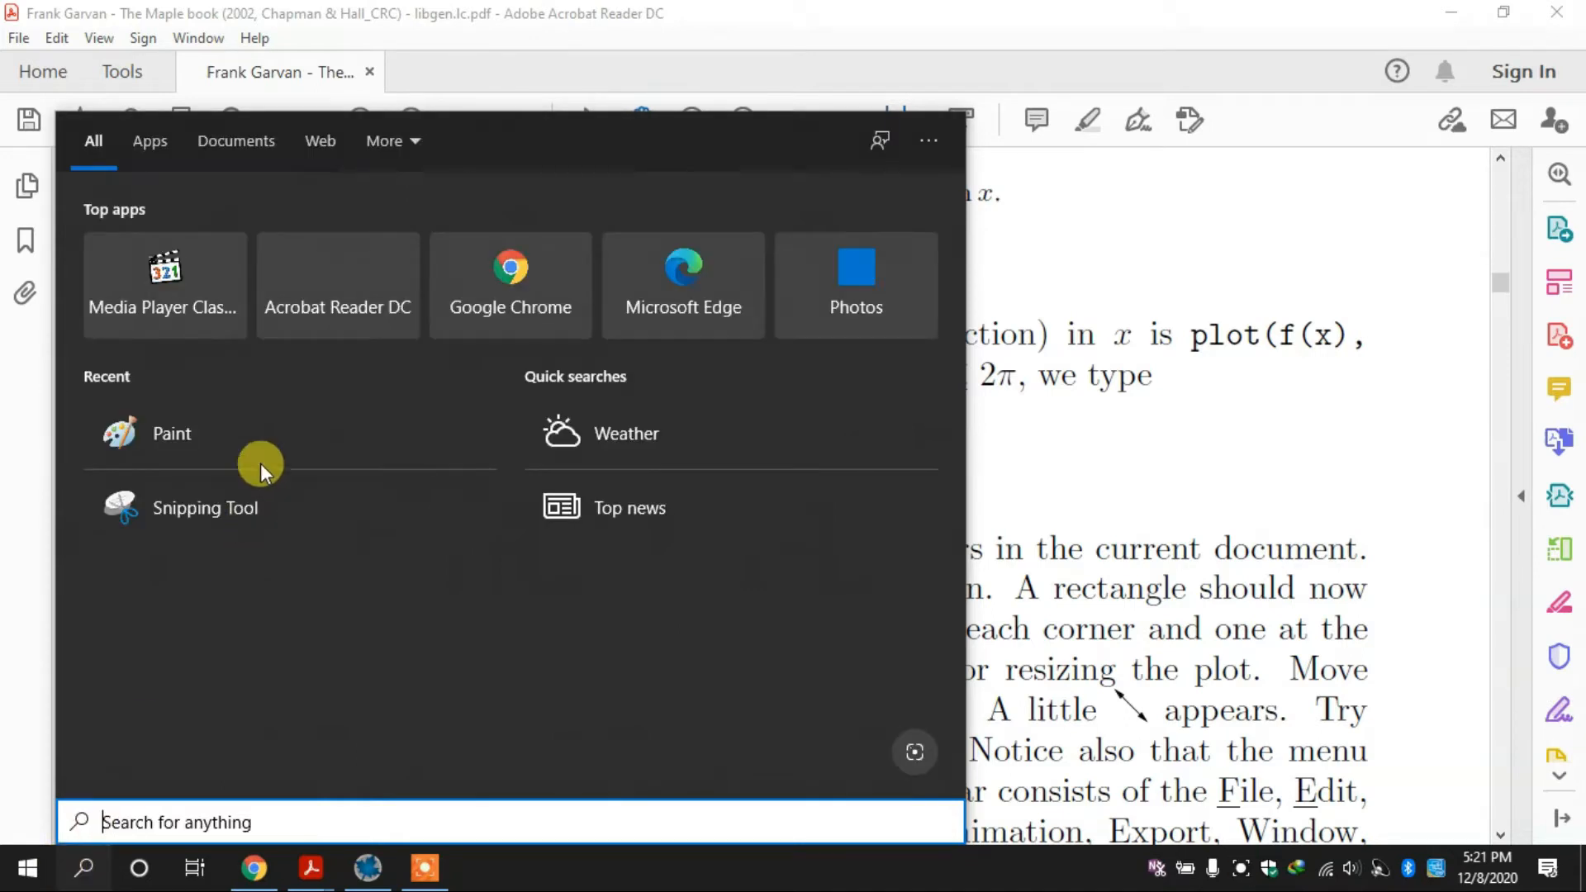
pyautogui.click(286, 428)
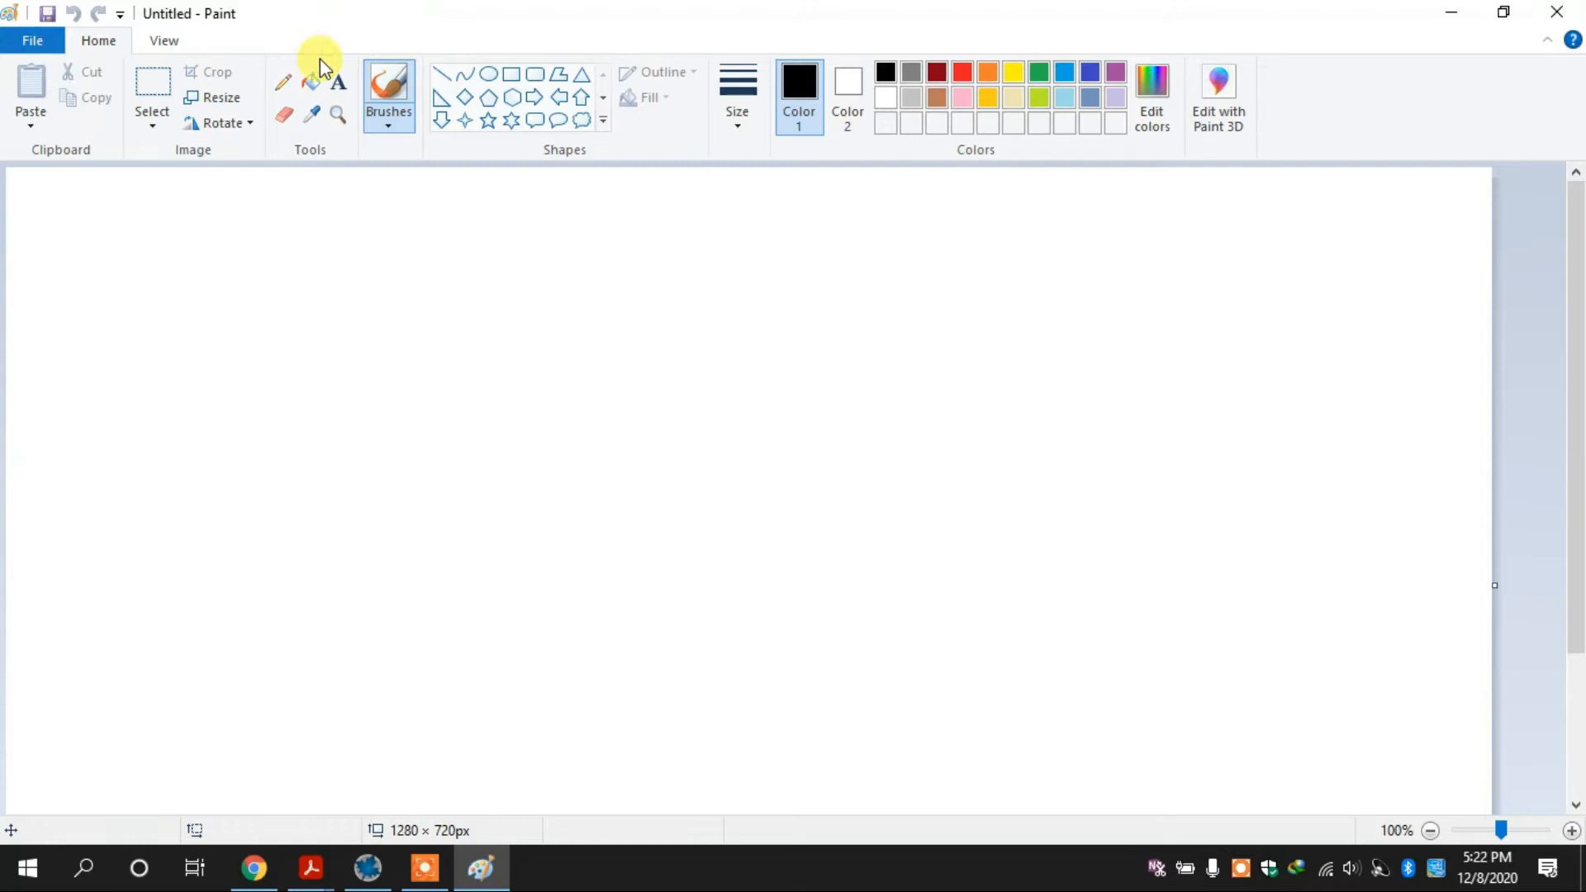
# Step: Add a text box on the blank Paint canvas containing the syntax "plot(f,x)"
pyautogui.click(336, 83)
pyautogui.click(393, 456)
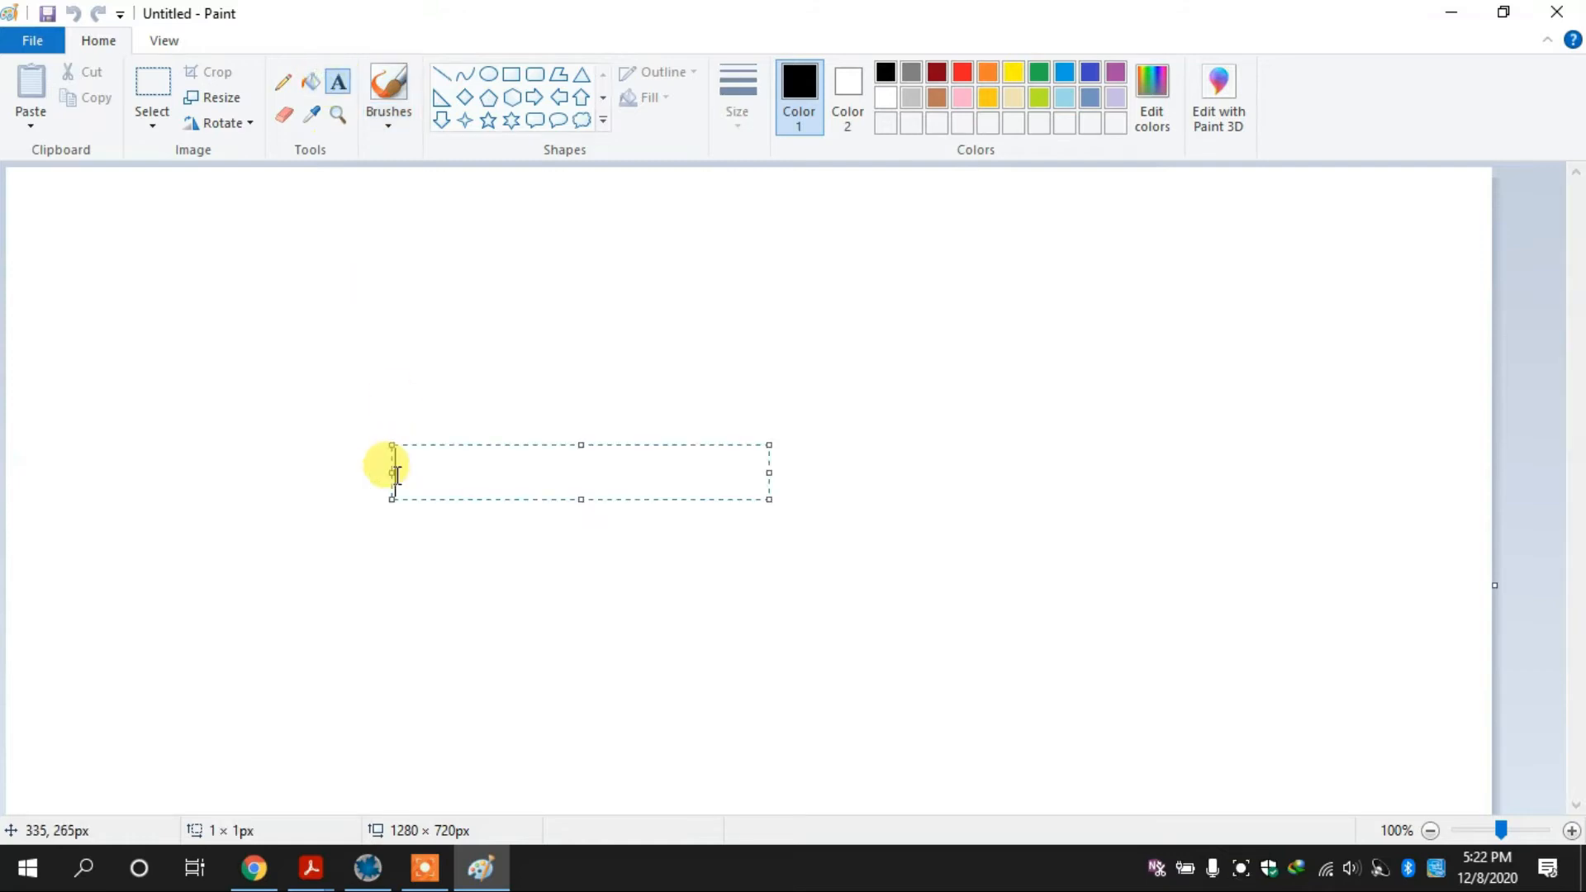
pyautogui.write('plot')
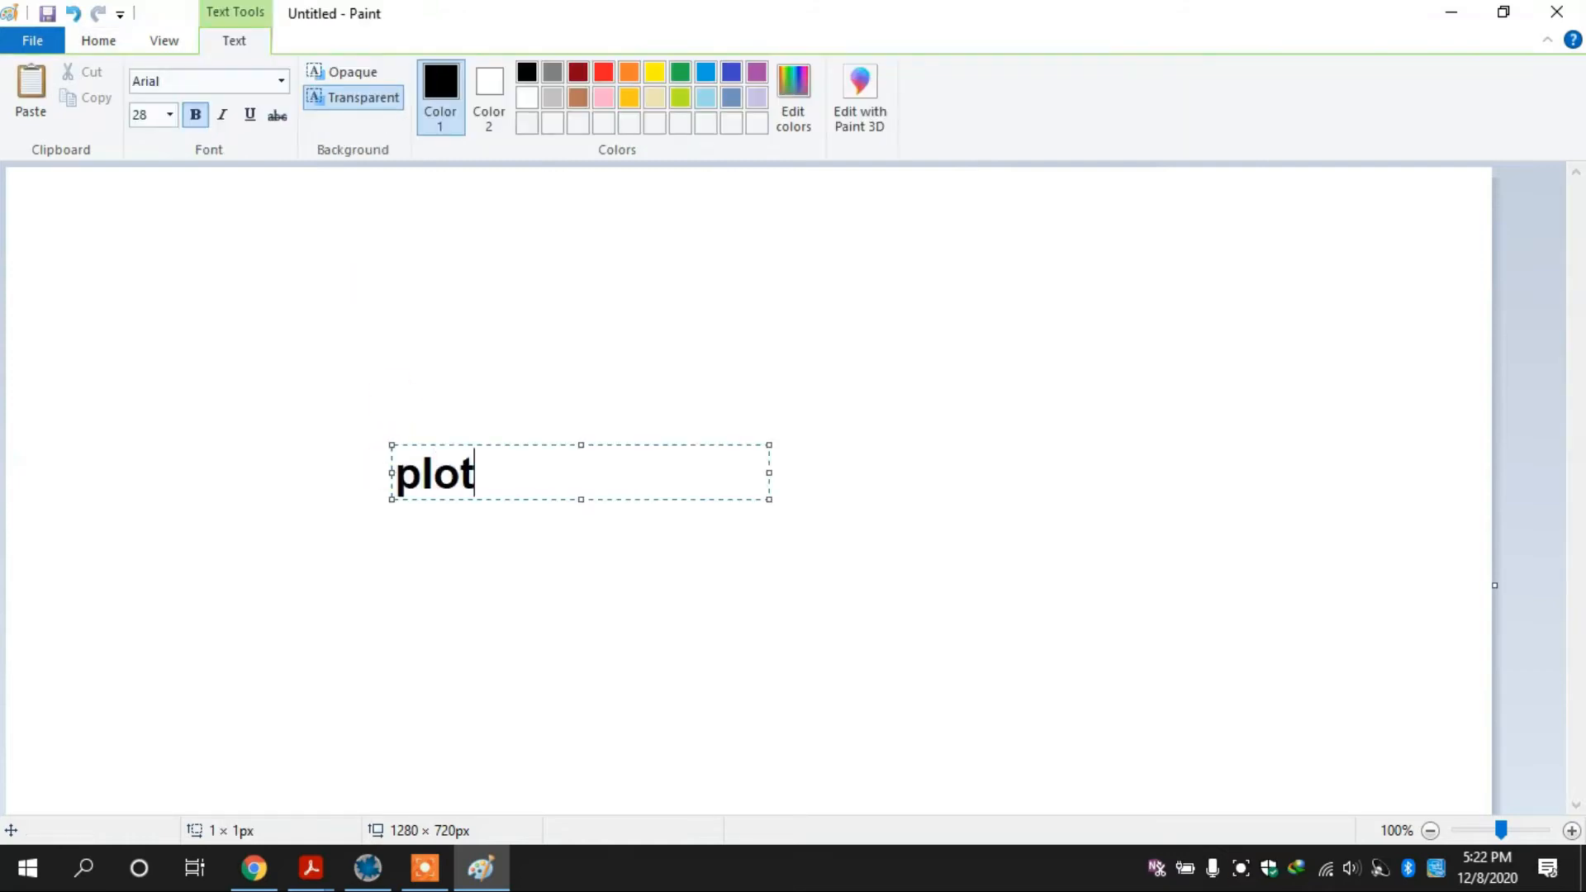
pyautogui.write('(f,x)')
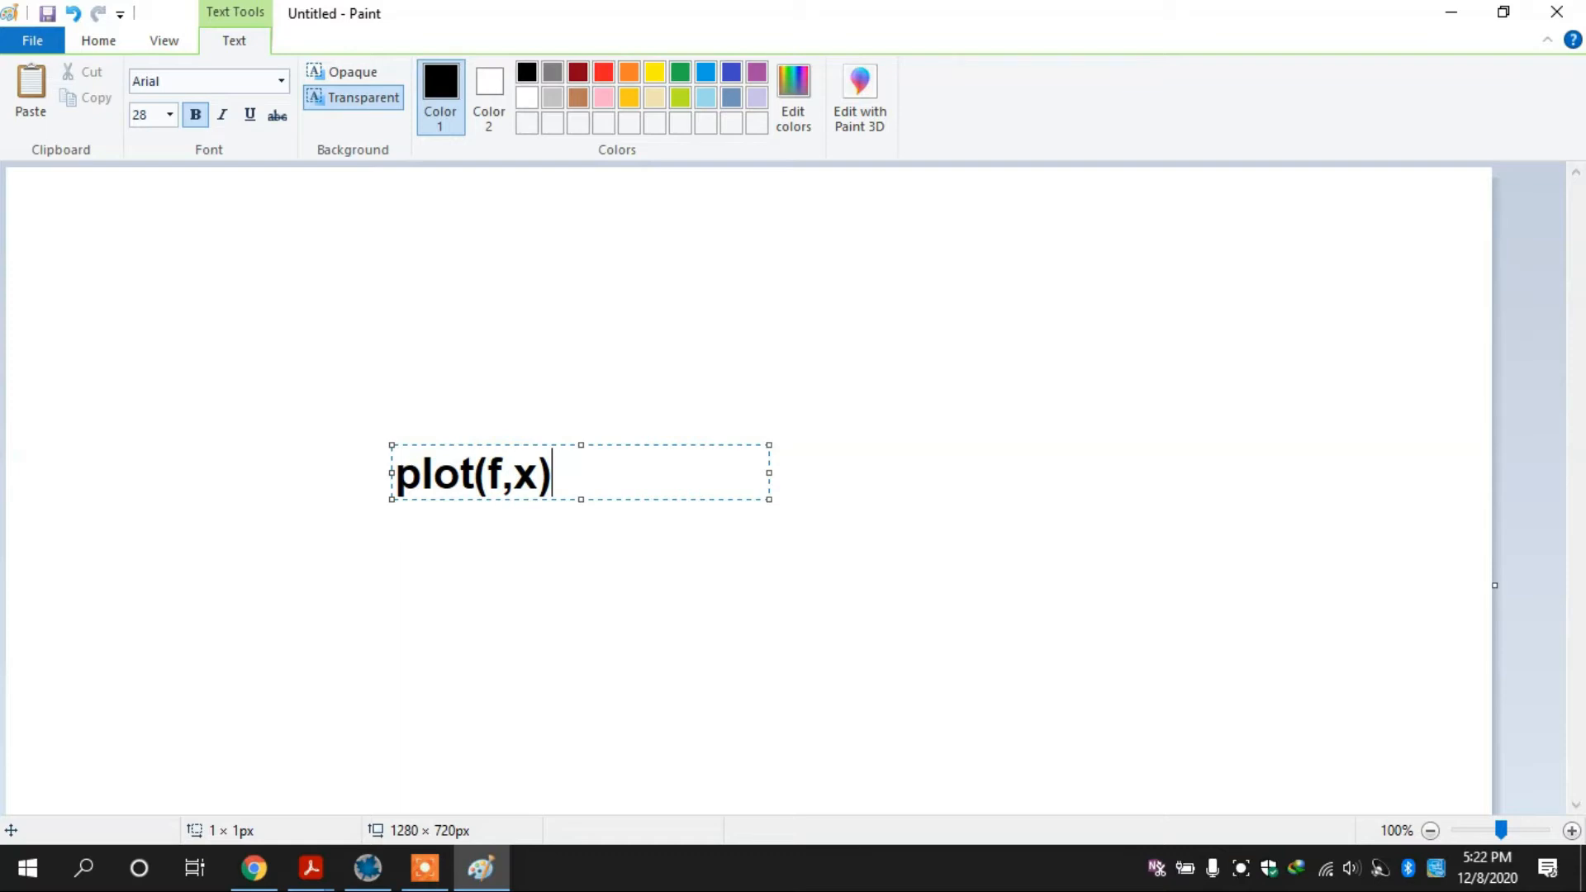
pyautogui.press('BackSpace')
pyautogui.press('BackSpace')
pyautogui.press('BackSpace')
pyautogui.press('BackSpace')
pyautogui.press('BackSpace')
pyautogui.press('BackSpace')
pyautogui.press('BackSpace')
pyautogui.press('BackSpace')
pyautogui.press('BackSpace')
pyautogui.press('BackSpace')
pyautogui.press('BackSpace')
pyautogui.press('BackSpace')
pyautogui.press('BackSpace')
pyautogui.write('x)')
# Step: Leave a blank line below the syntax and add the line "f=function........." in the same text box
pyautogui.press('Return')
pyautogui.press('Return')
pyautogui.write('f=')
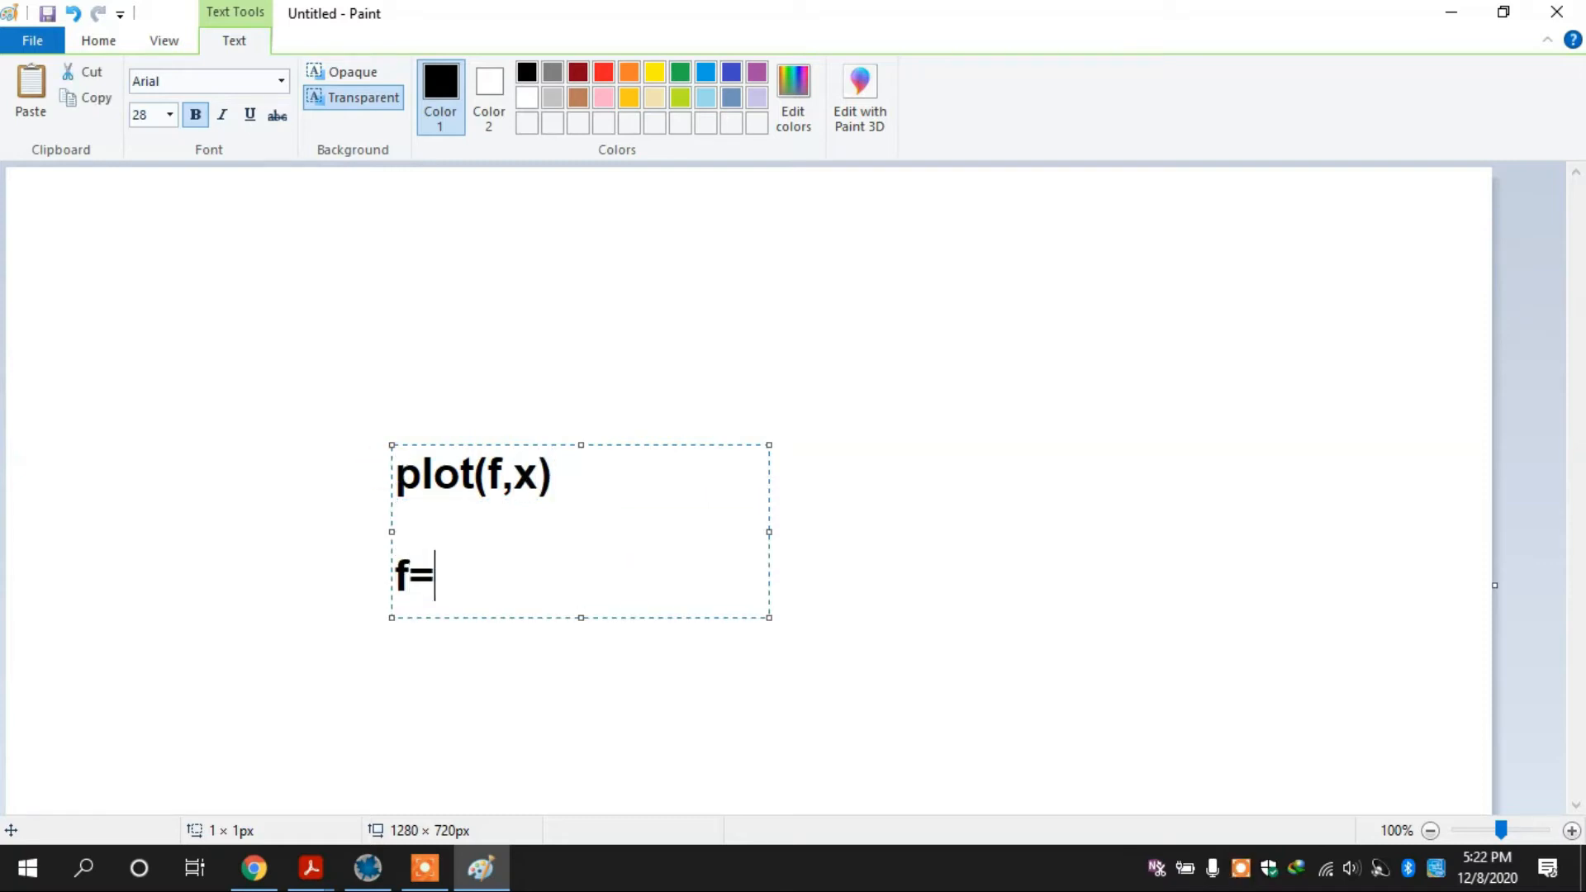
pyautogui.write('funct')
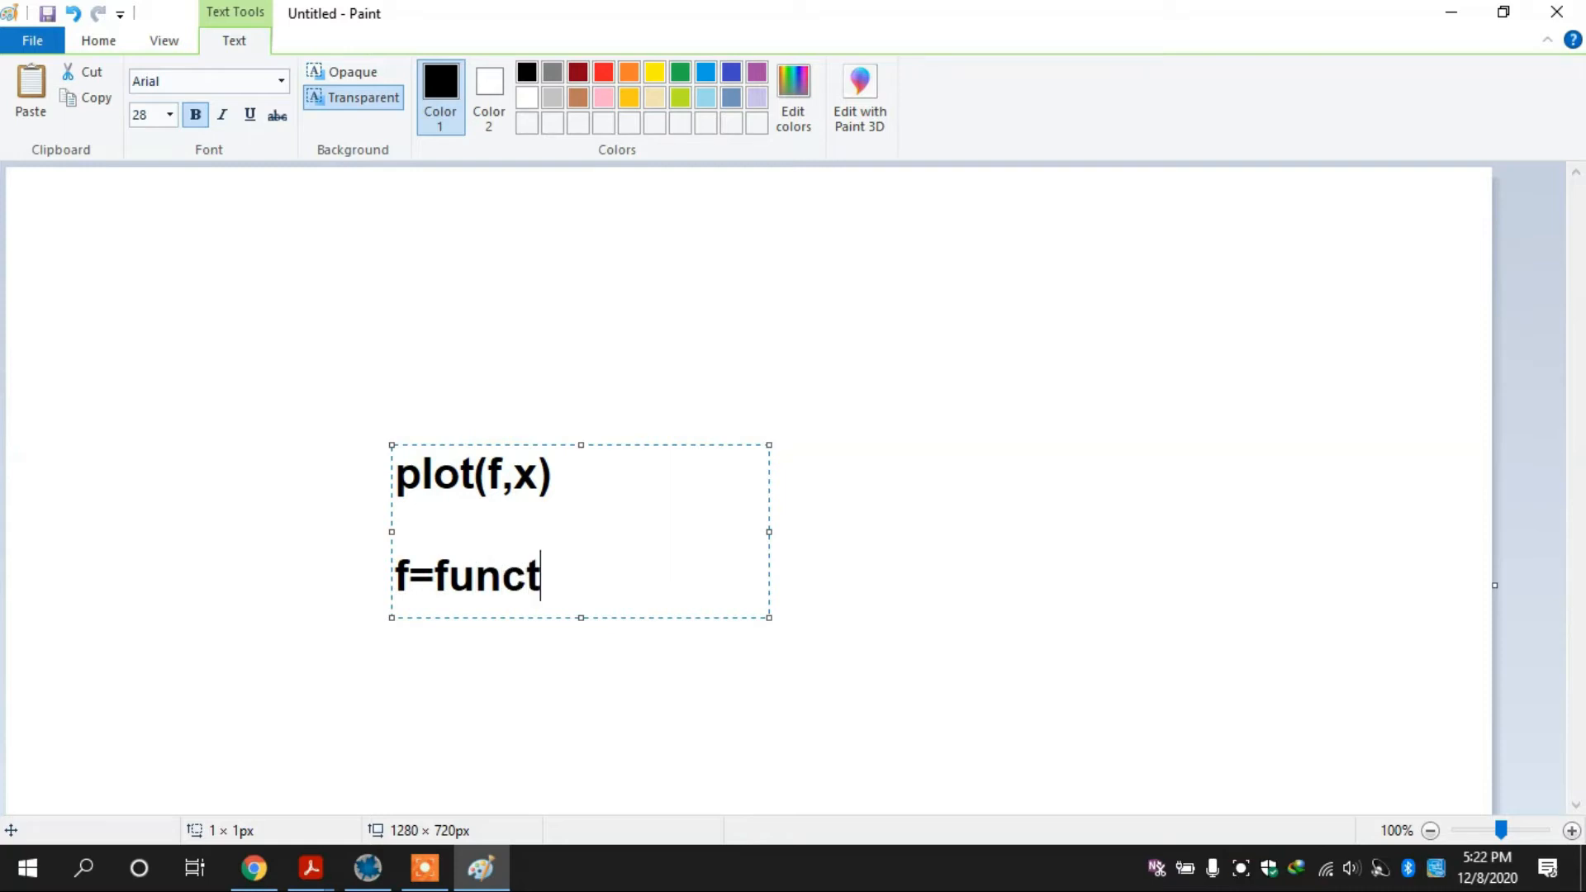
pyautogui.write('iom')
pyautogui.press('BackSpace')
pyautogui.write('n')
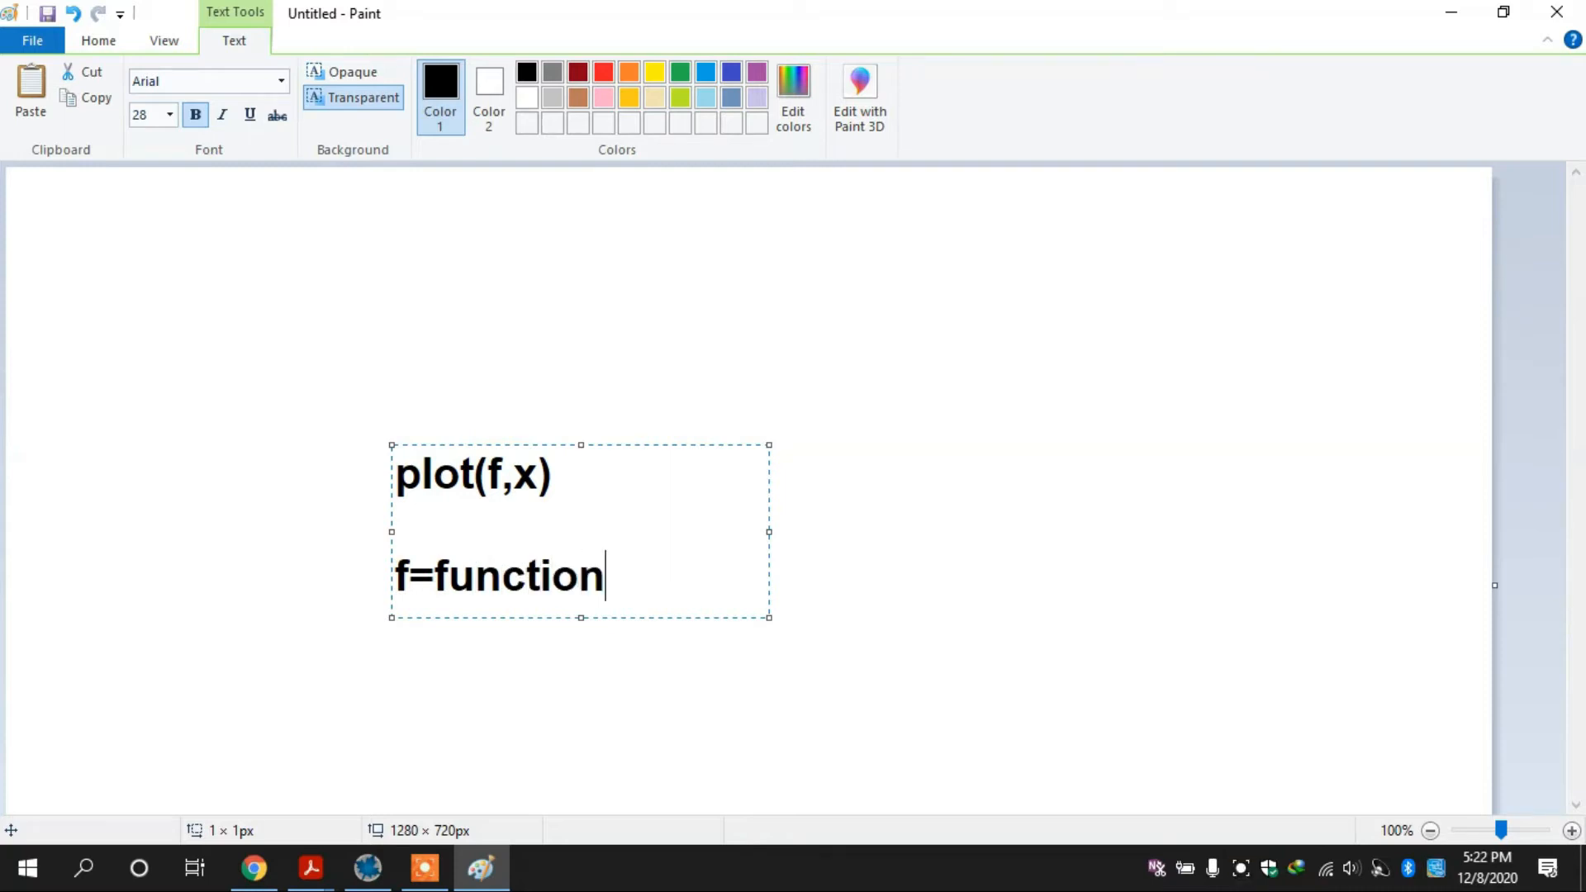
pyautogui.write('......... x')
pyautogui.press('BackSpace')
pyautogui.press('BackSpace')
# Step: Add the line "x=variable" under the function line and finish the text box
pyautogui.press('Return')
pyautogui.write('x=')
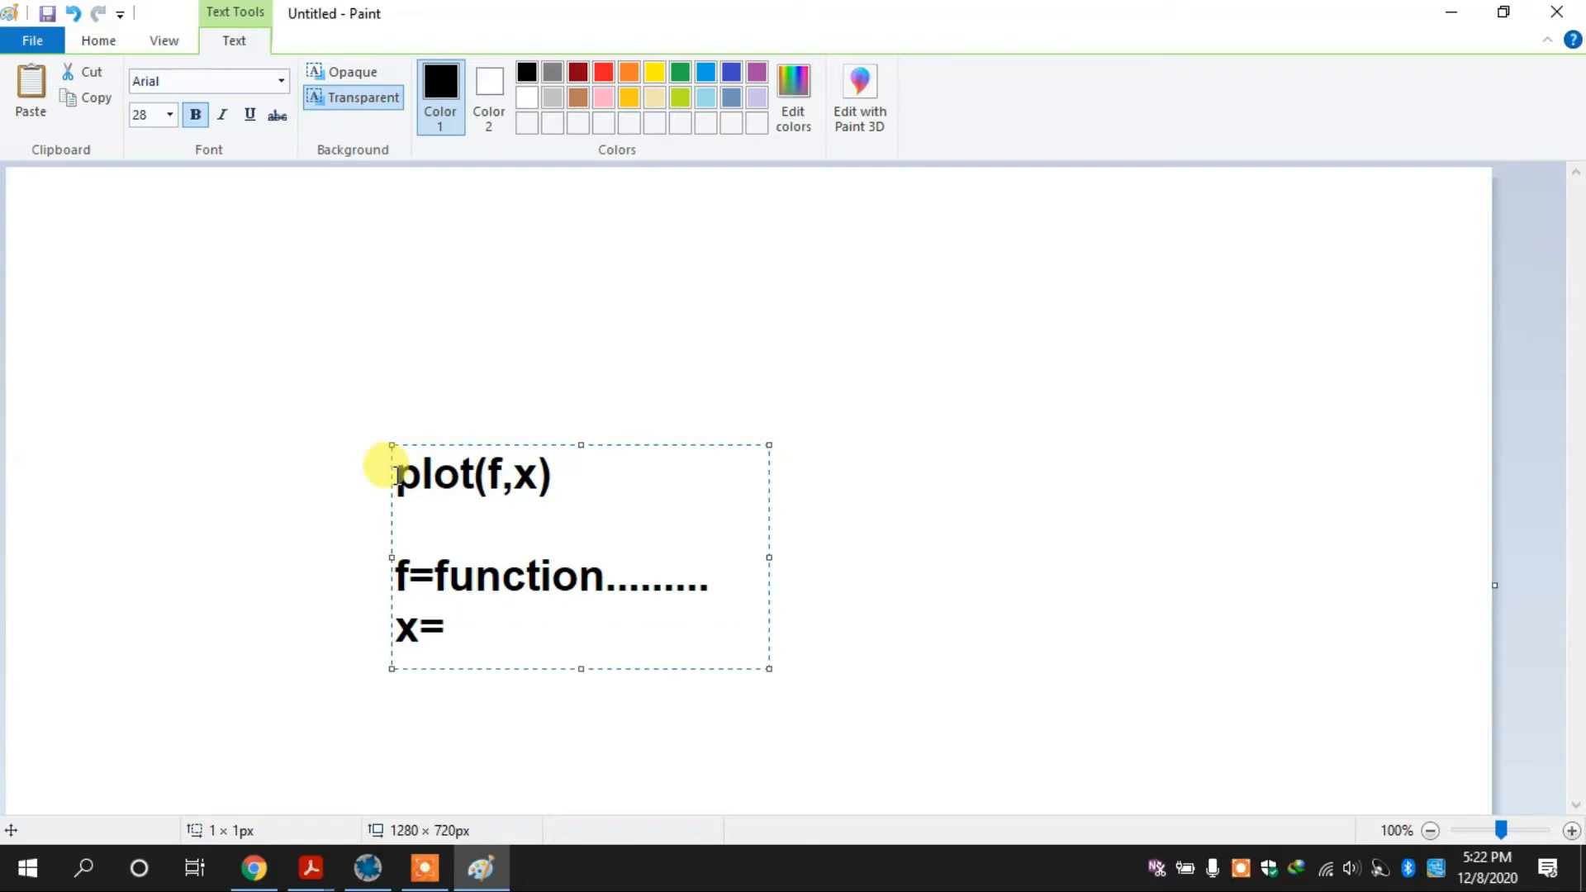
pyautogui.write('varialbe')
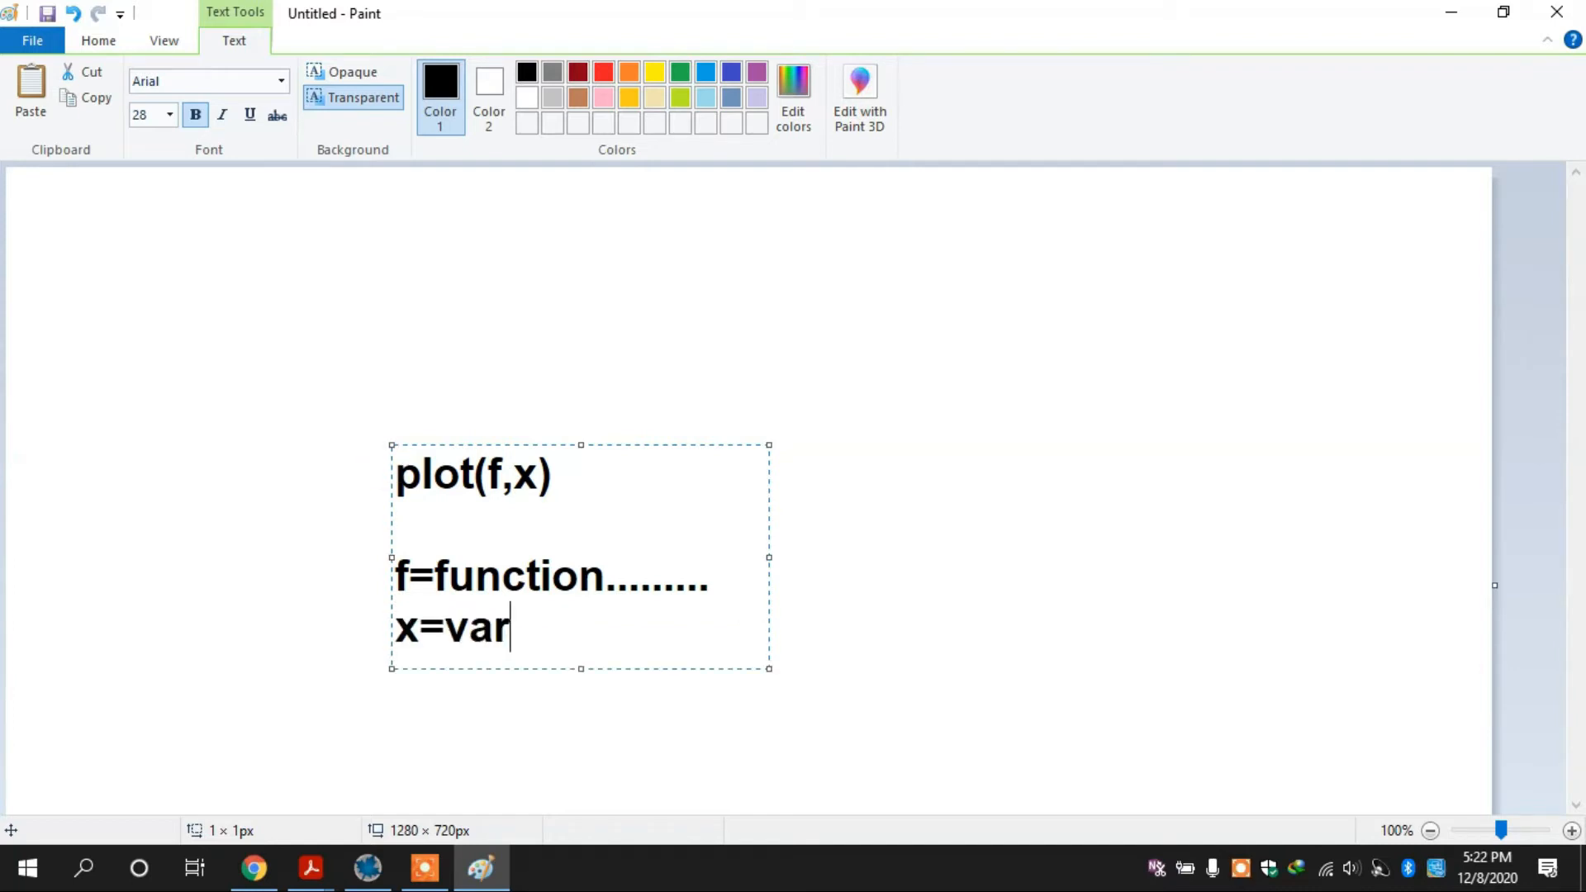
pyautogui.press('BackSpace')
pyautogui.press('BackSpace')
pyautogui.press('BackSpace')
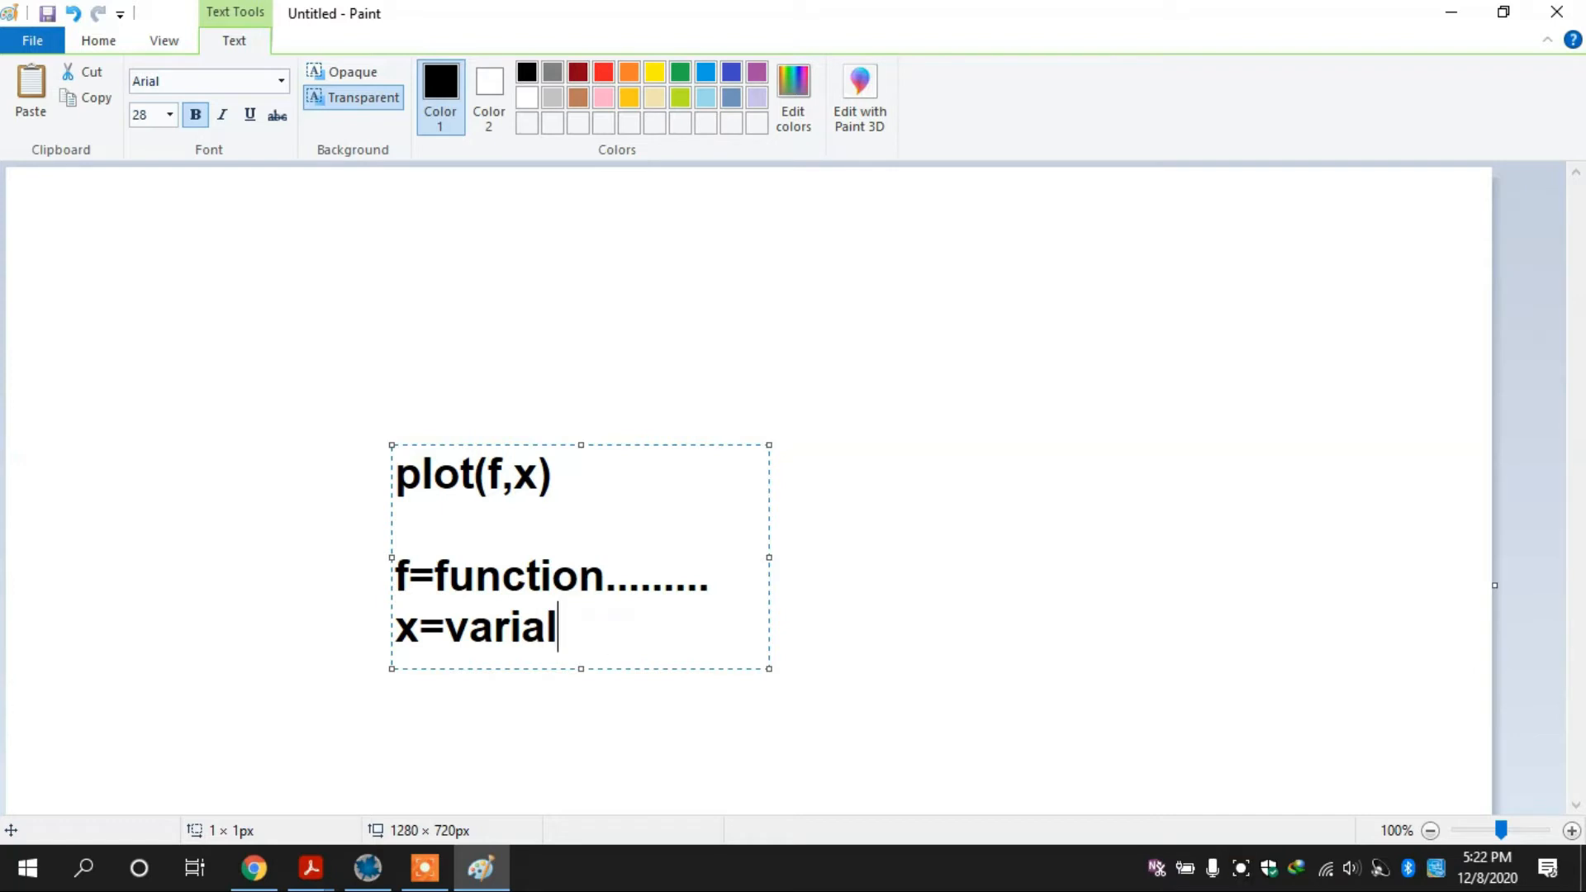
pyautogui.write('ble')
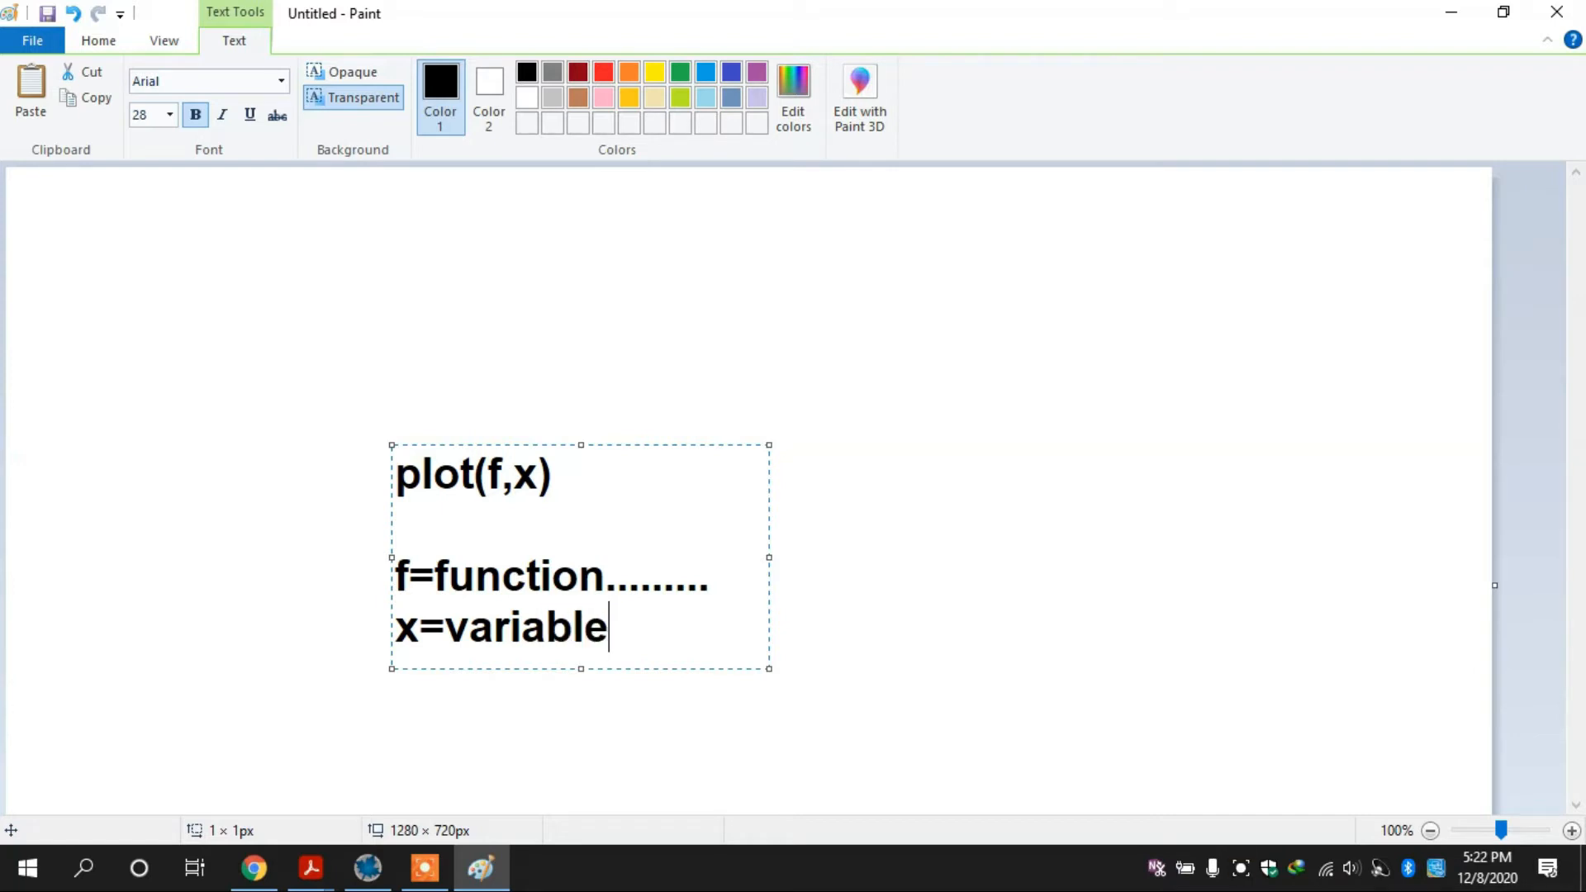
pyautogui.click(914, 312)
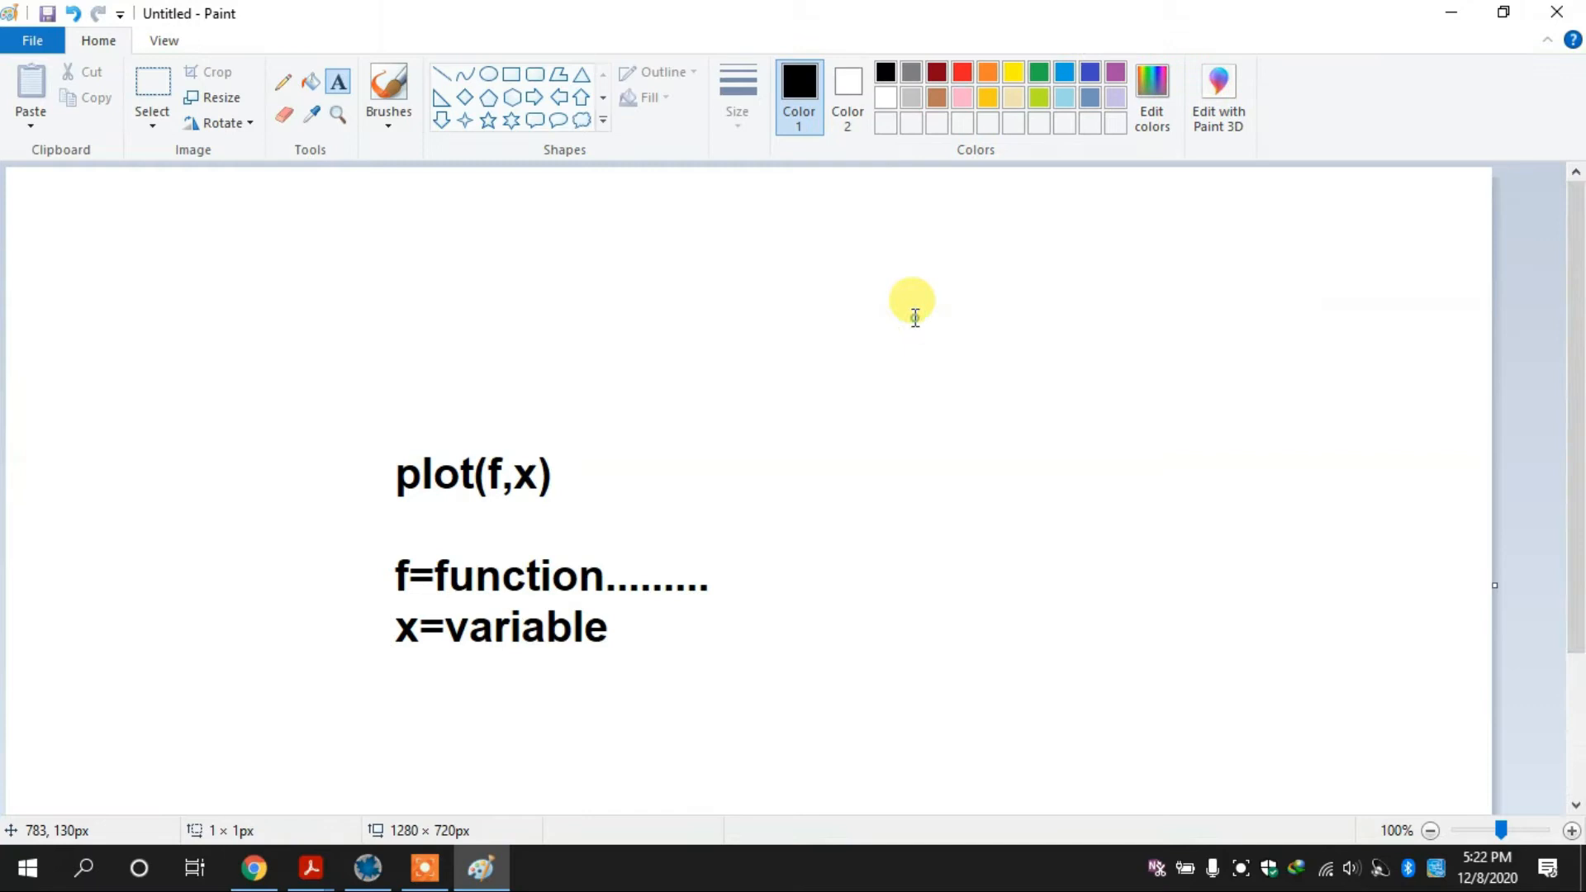
# Step: Add a separate text "f=sin(x)" above and to the right of the plot syntax as an example function
pyautogui.click(913, 290)
pyautogui.write('f=')
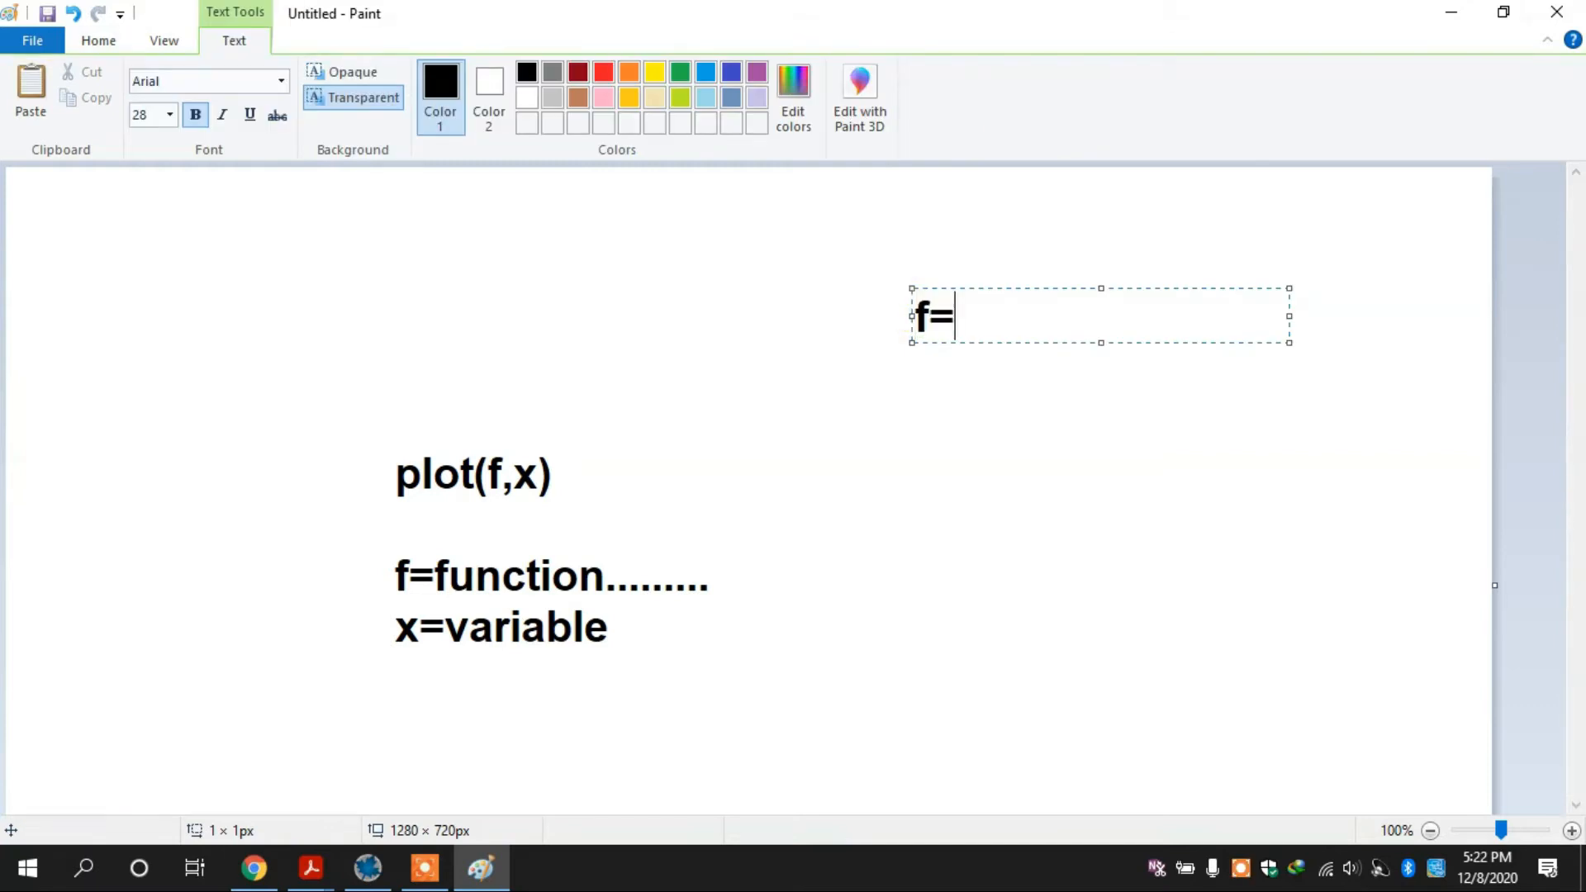
pyautogui.write('sin(x)')
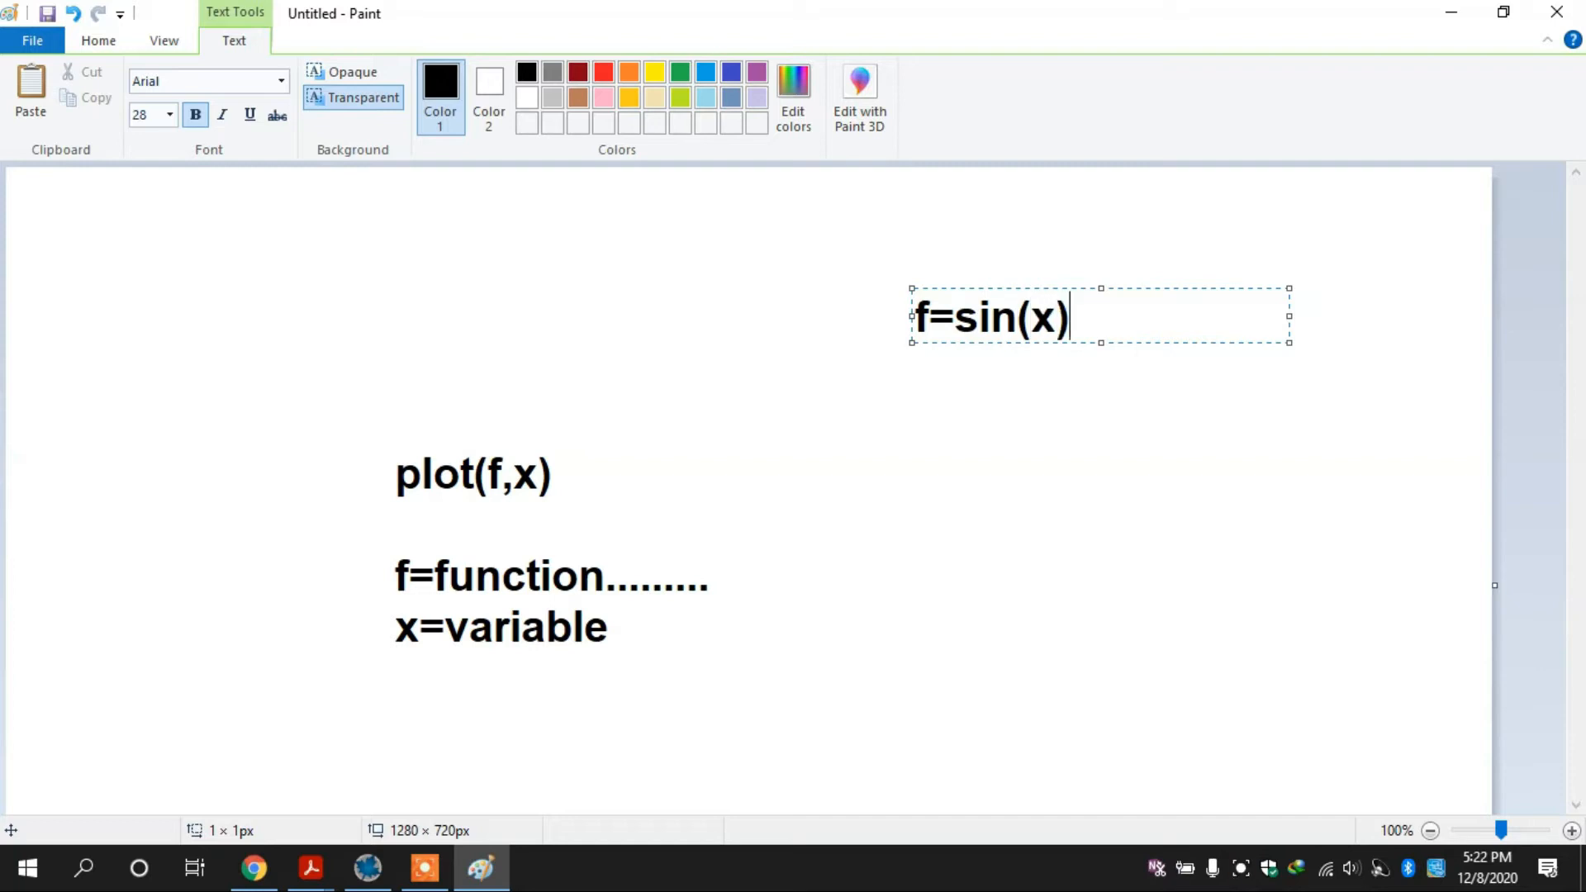
pyautogui.moveTo(1030, 320); pyautogui.dragTo(1056, 320)
pyautogui.click(533, 469)
pyautogui.click(451, 487)
pyautogui.click(472, 453)
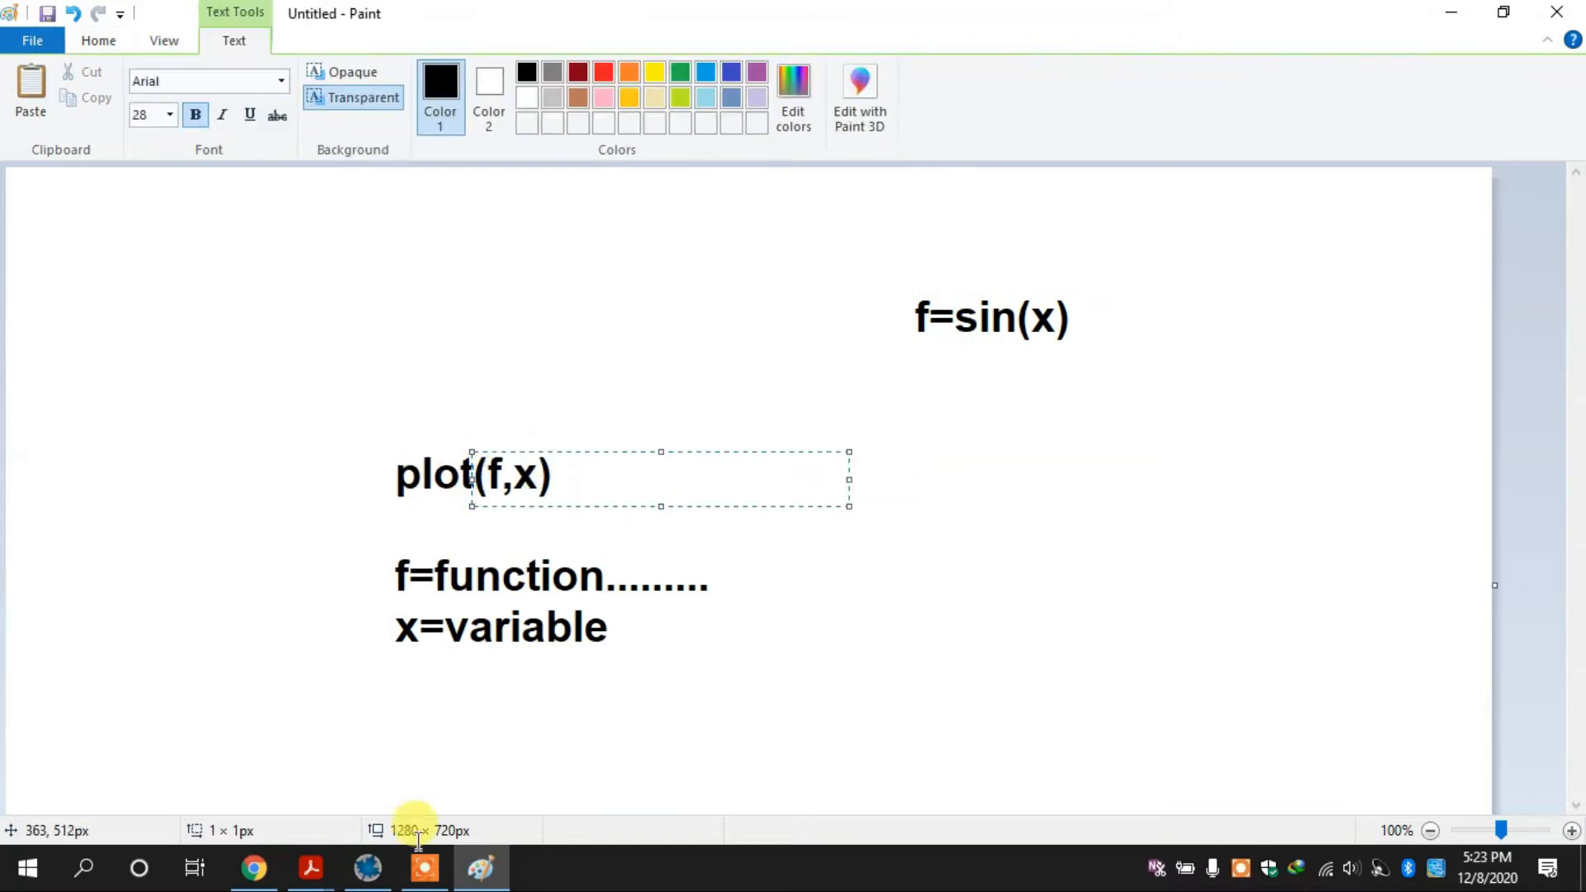
# Step: Switch to Maple 2015, create a new worksheet and magnify its view
pyautogui.click(372, 877)
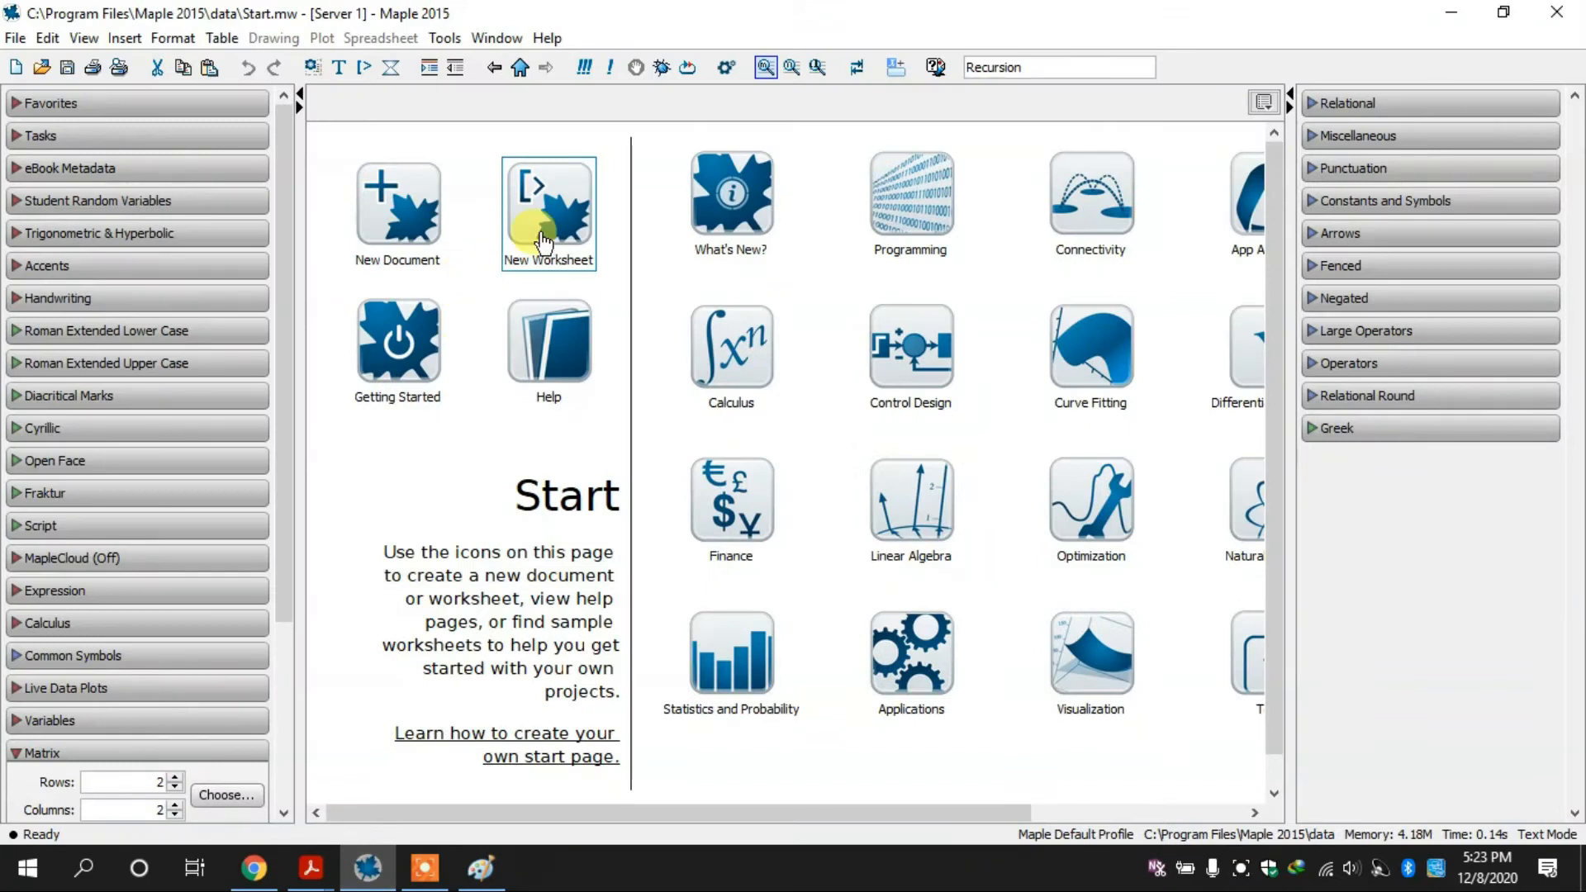
pyautogui.click(528, 252)
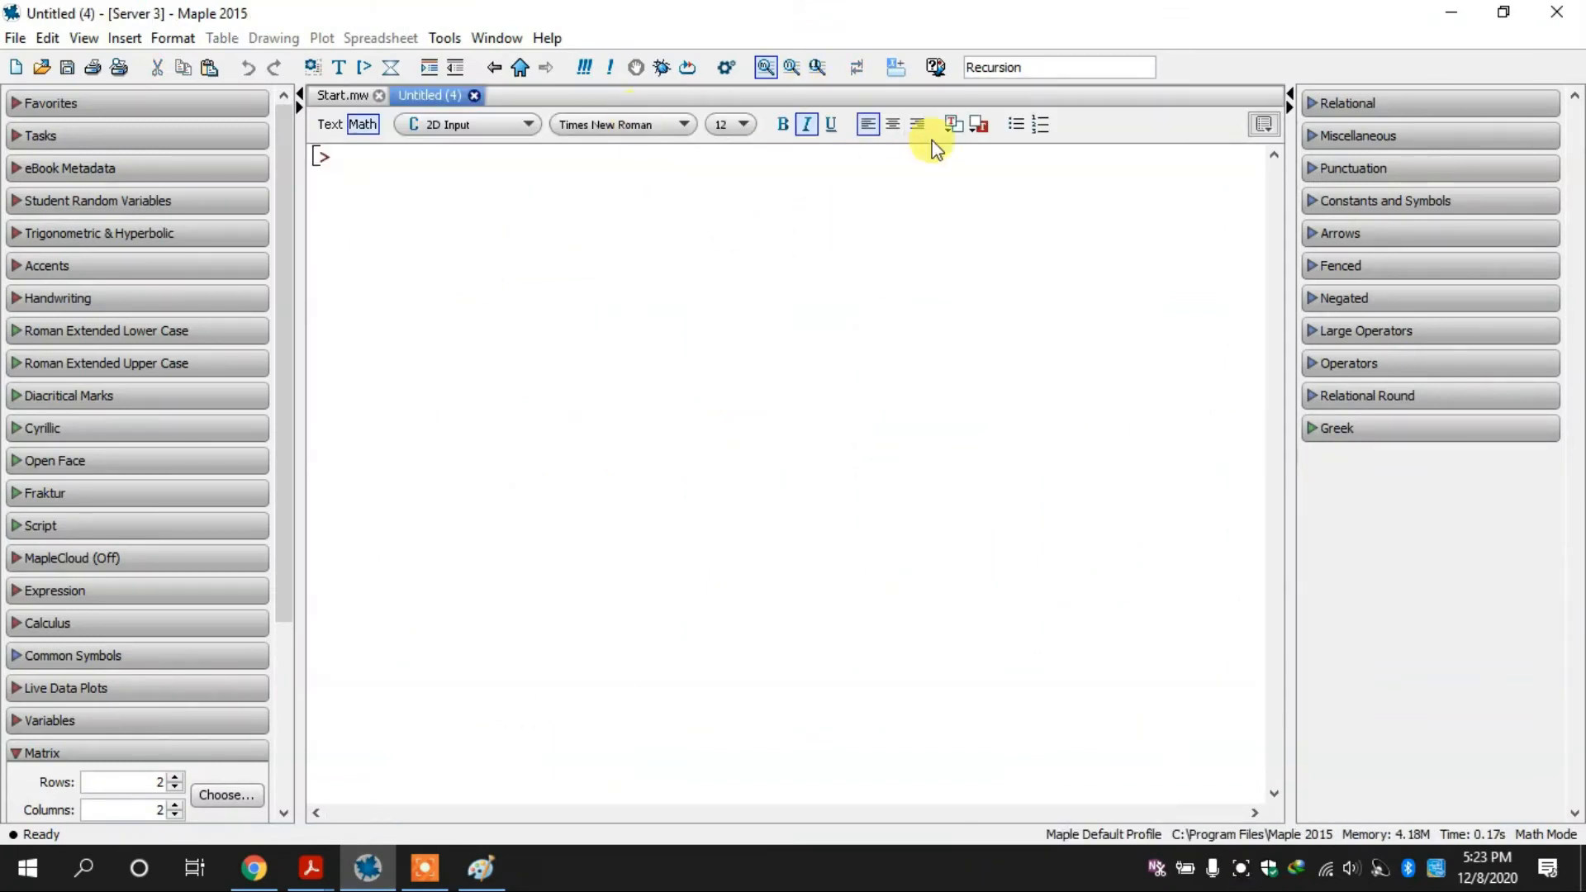
pyautogui.click(818, 68)
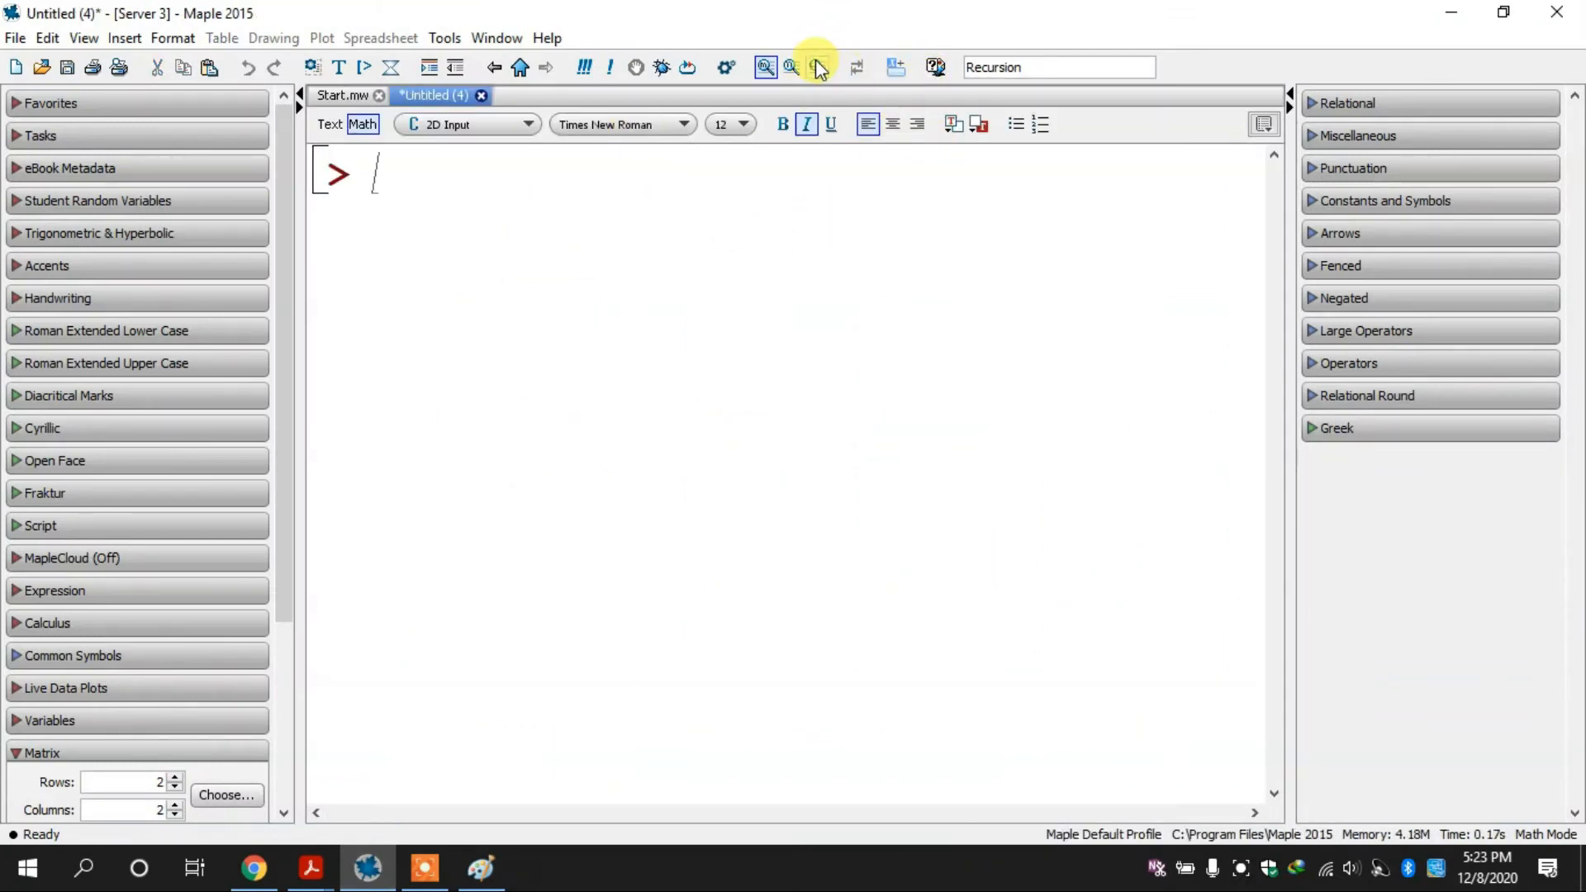
# Step: Plot sin(x) against x with the command plot(sin(x), x)
pyautogui.write('plot(')
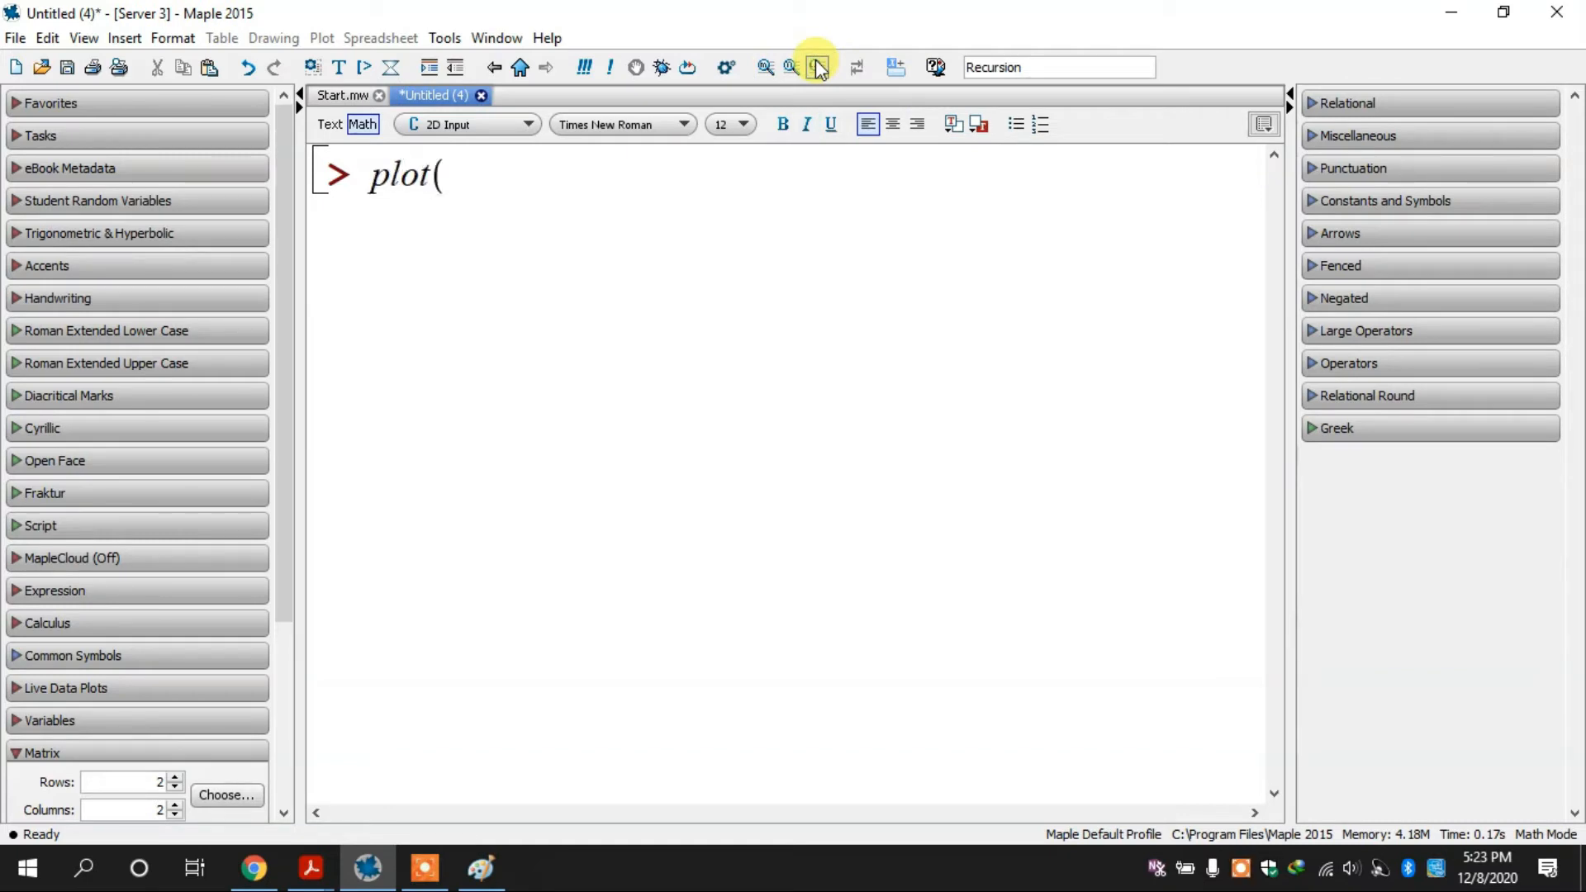
pyautogui.write('sin(x), x)')
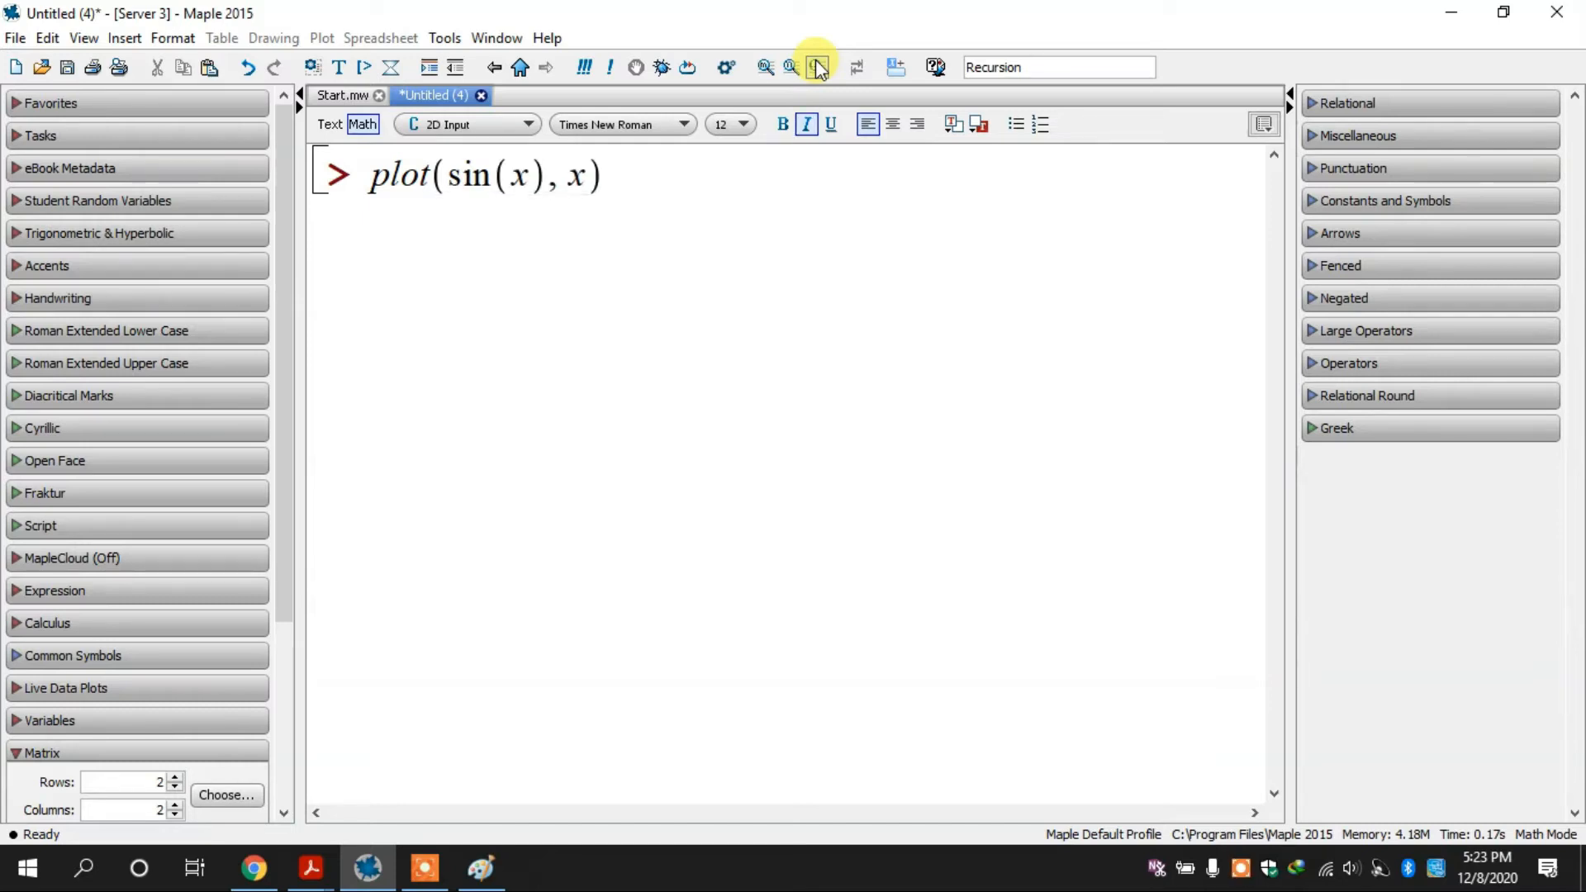
pyautogui.press('Return')
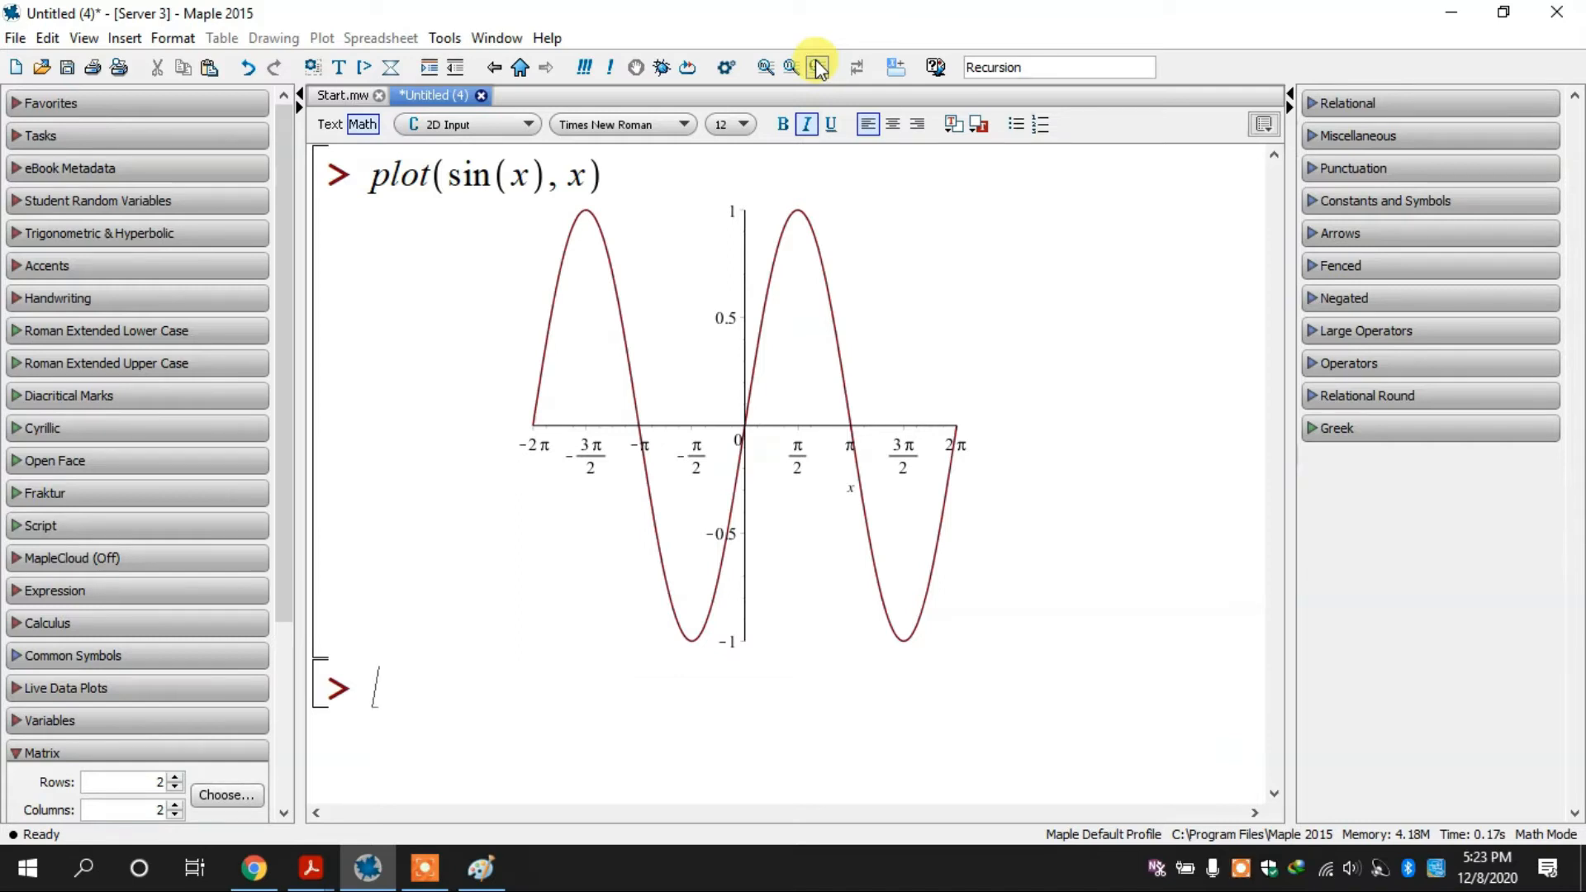
# Step: Plot x squared below the sine graph with the command plot(x^2, x)
pyautogui.write('plot')
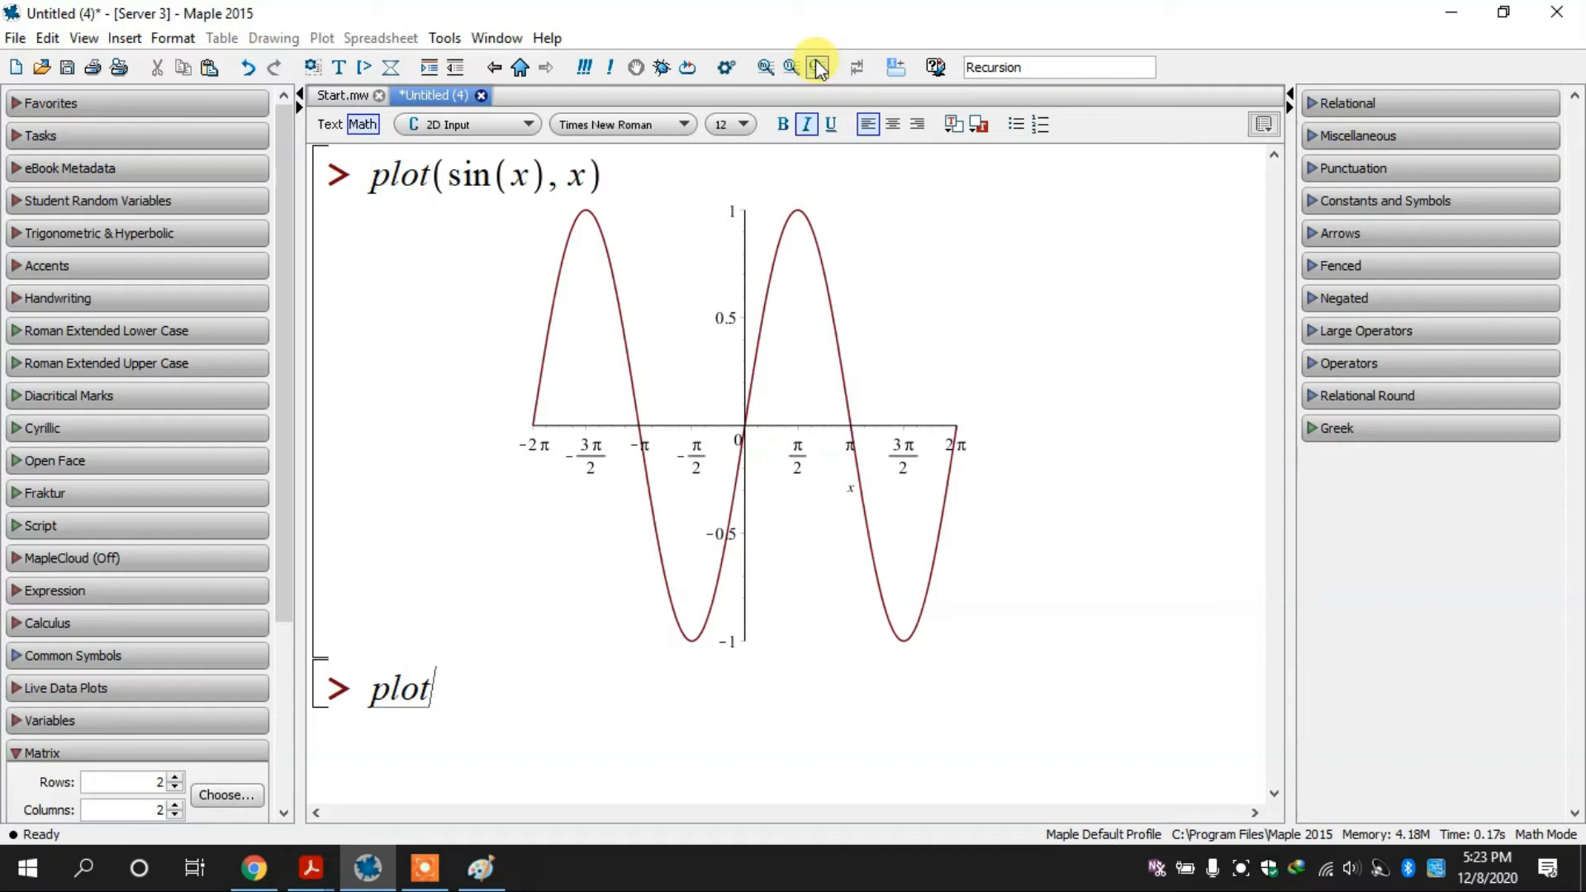
pyautogui.write('(x^2')
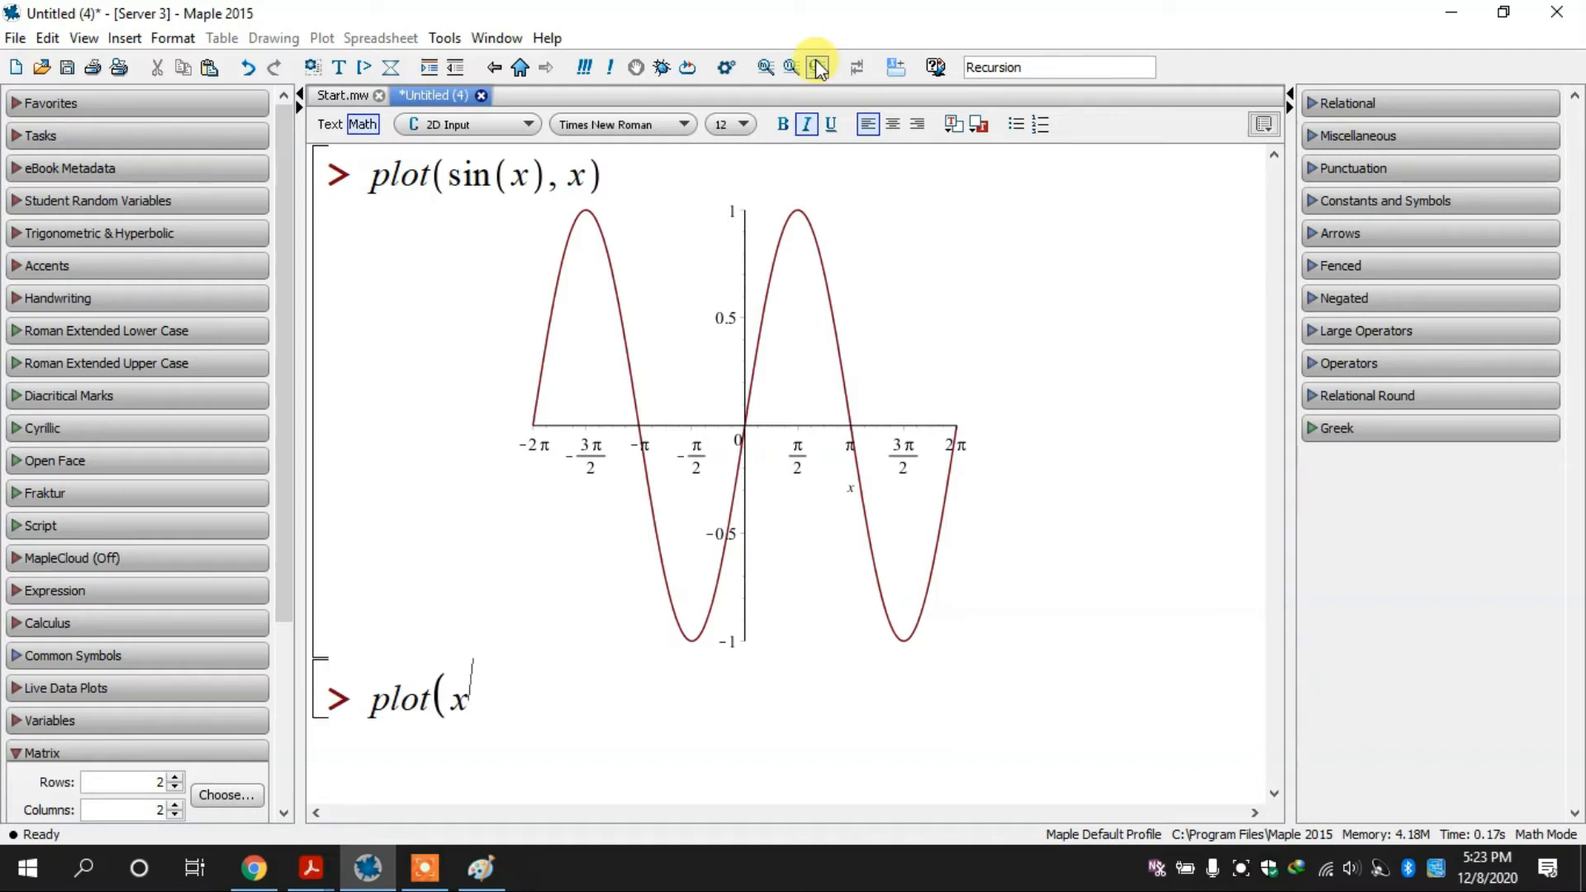
pyautogui.press('Right')
pyautogui.write(', x)')
pyautogui.press('Return')
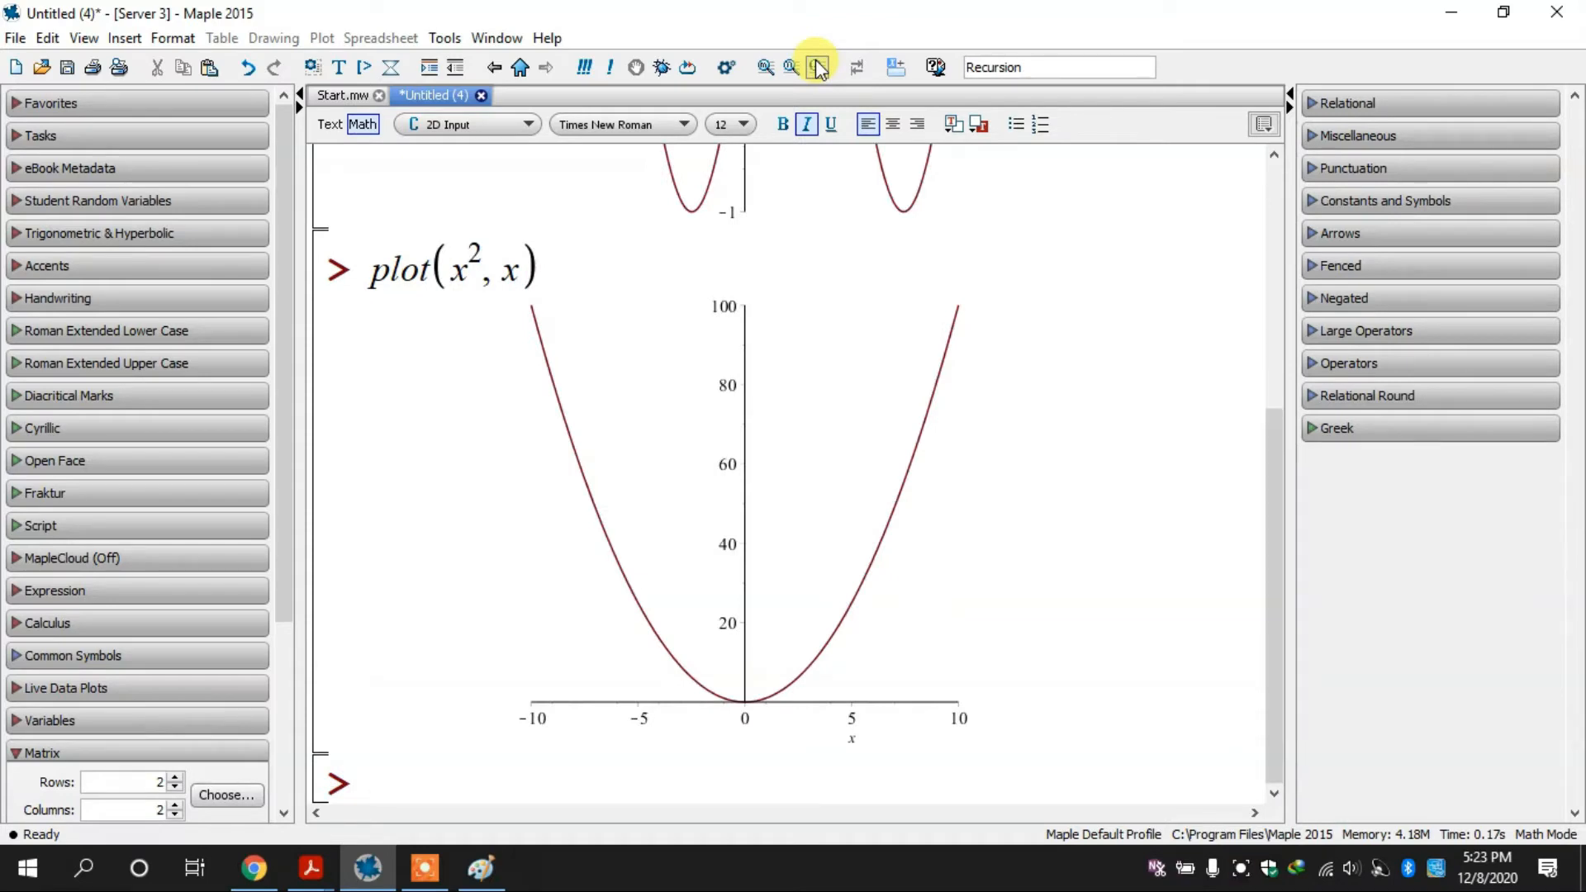
# Step: Plot the cubic expression below the parabola with the command plot(x^3+2*x+3, x);
pyautogui.write('plot(x')
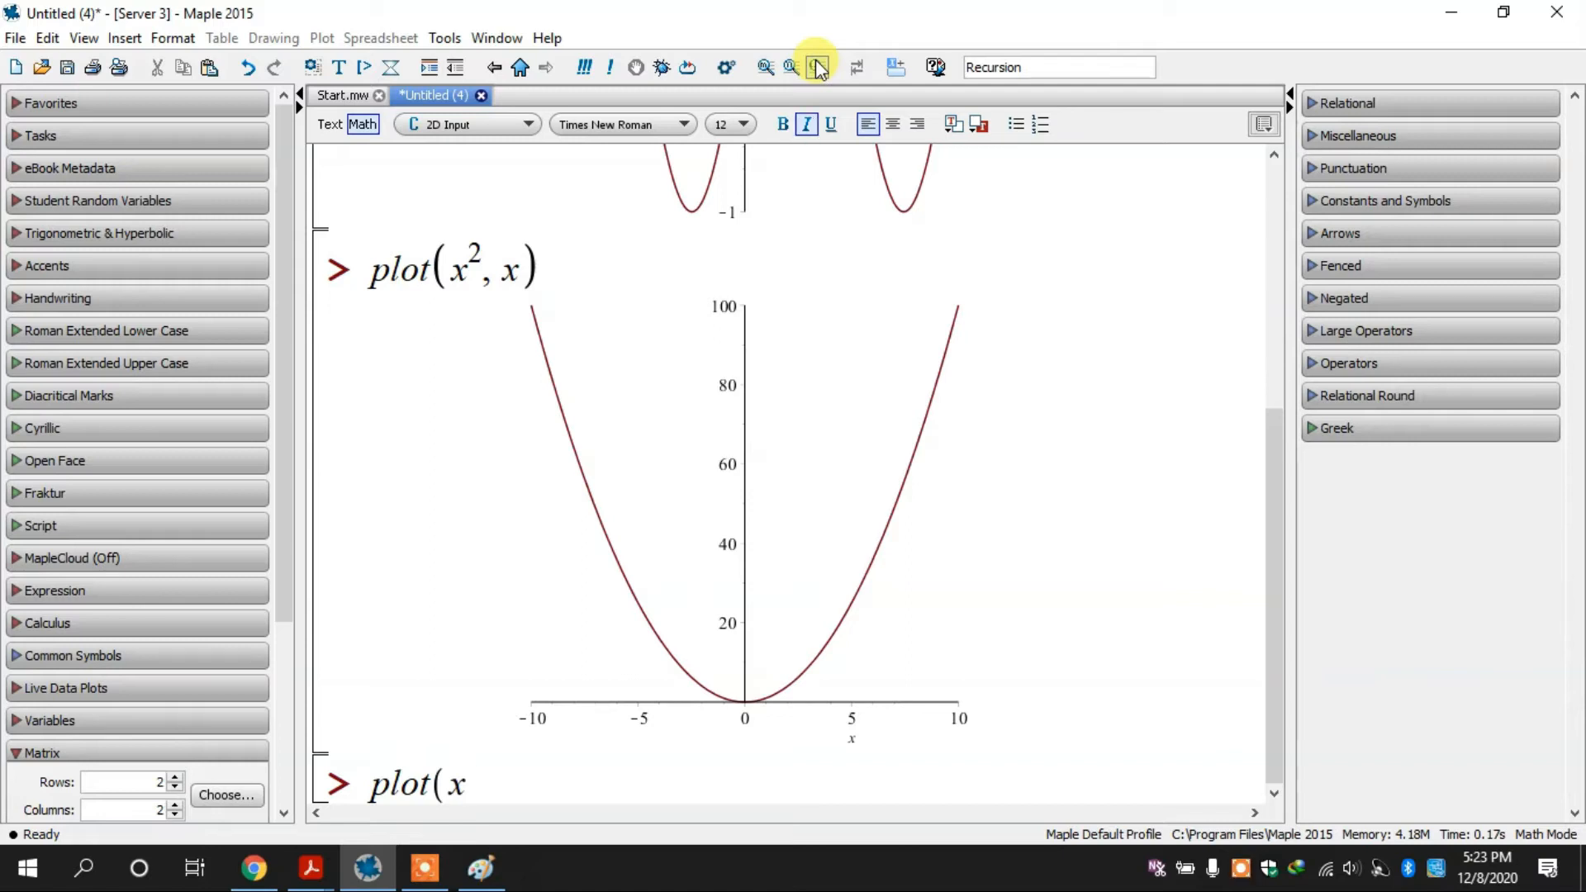
pyautogui.write('^3')
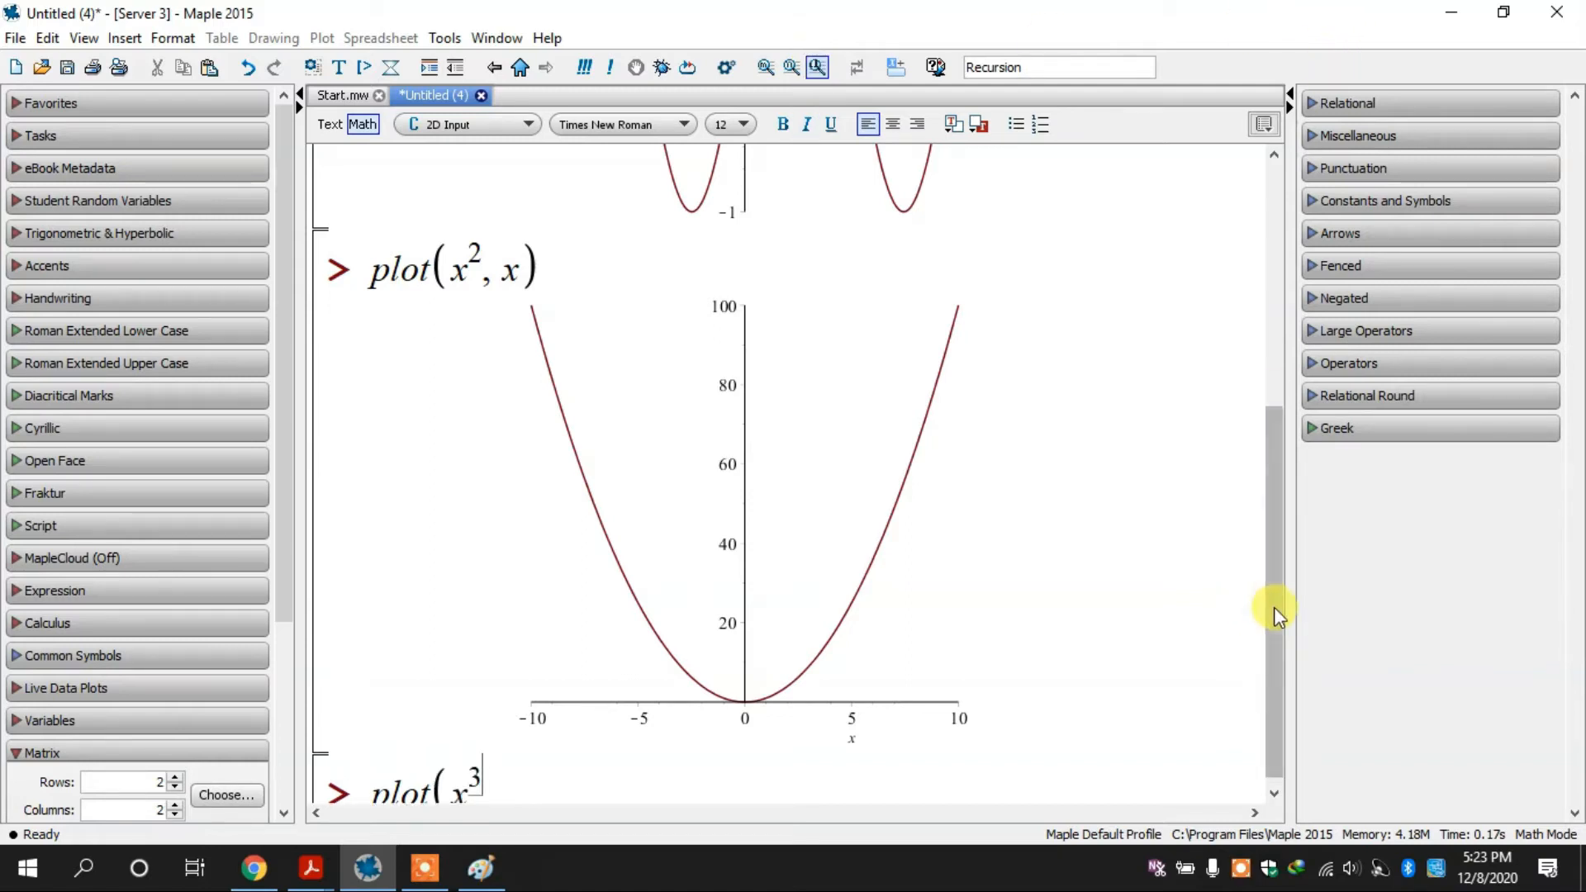
pyautogui.moveTo(1275, 608); pyautogui.dragTo(1252, 774)
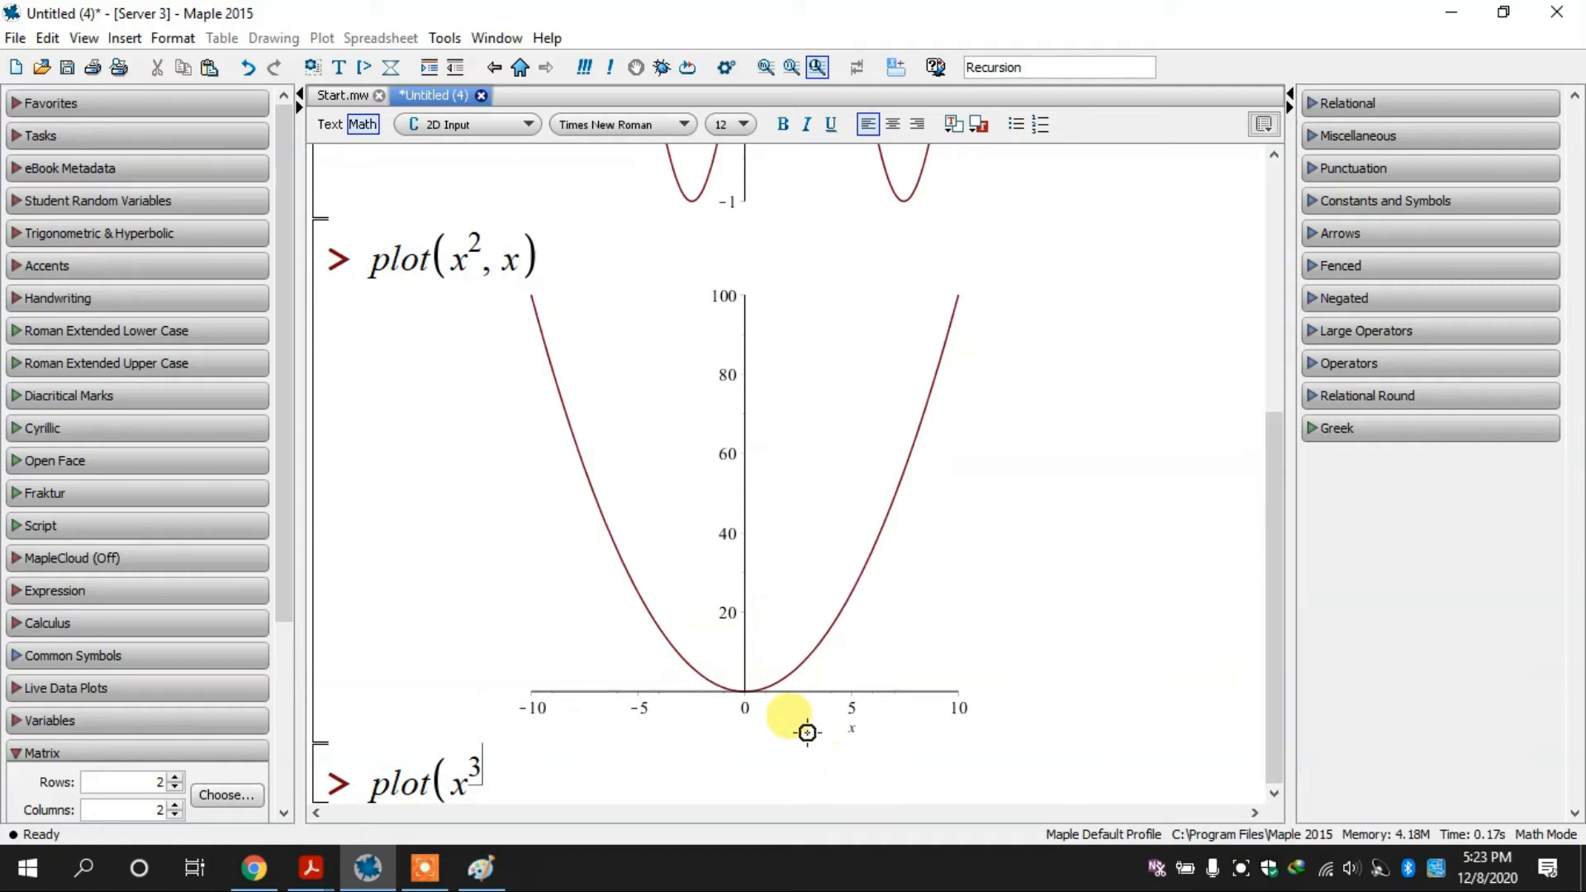
pyautogui.write('+')
pyautogui.write('2*x+')
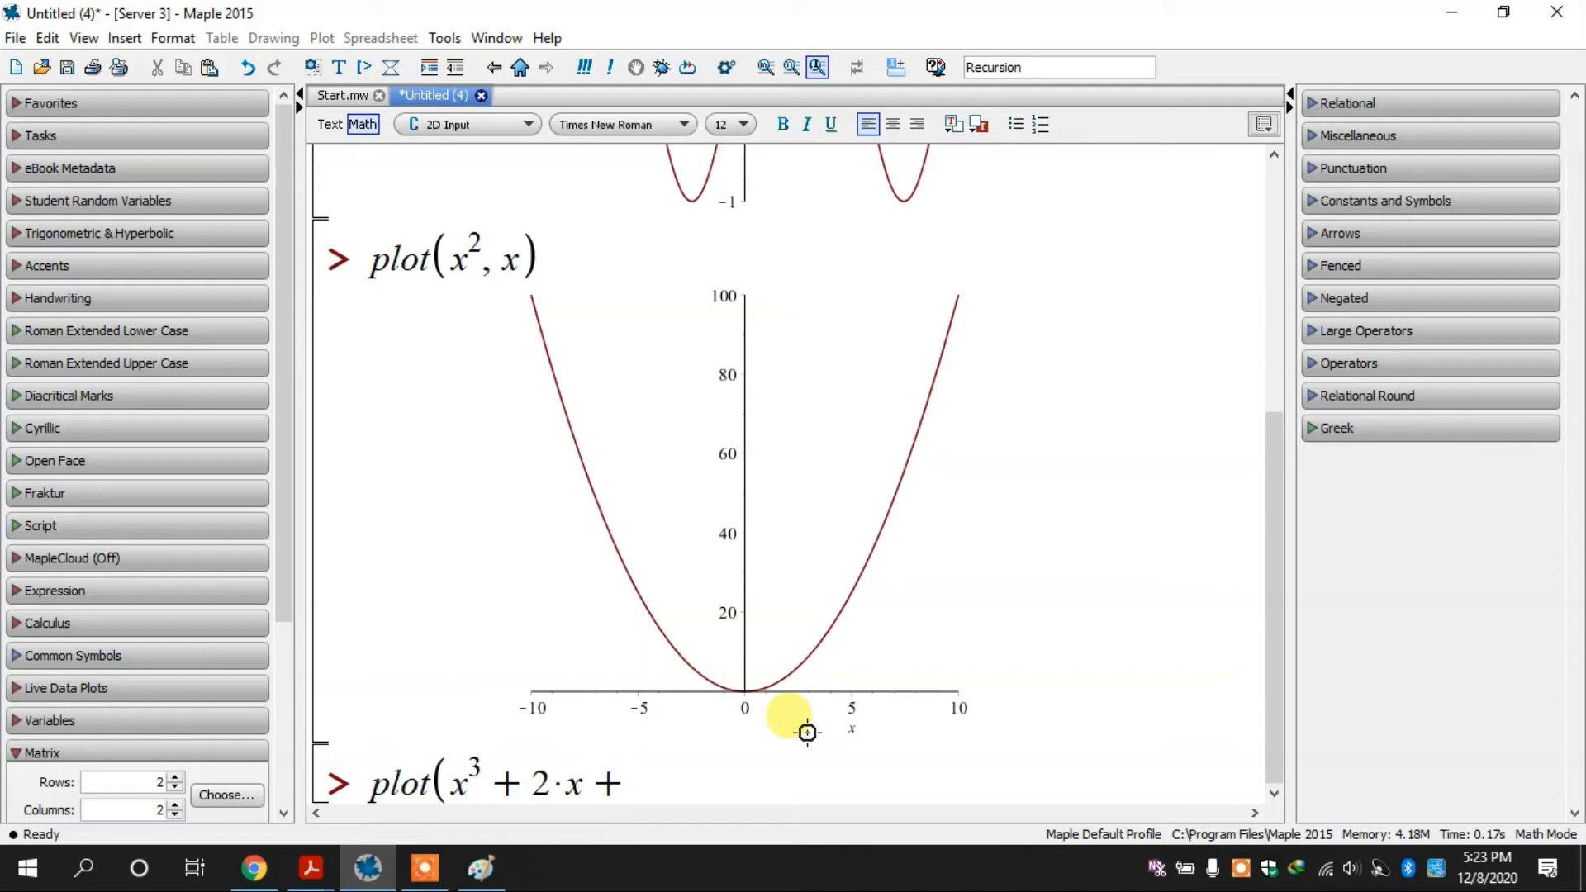
pyautogui.write('3,x)')
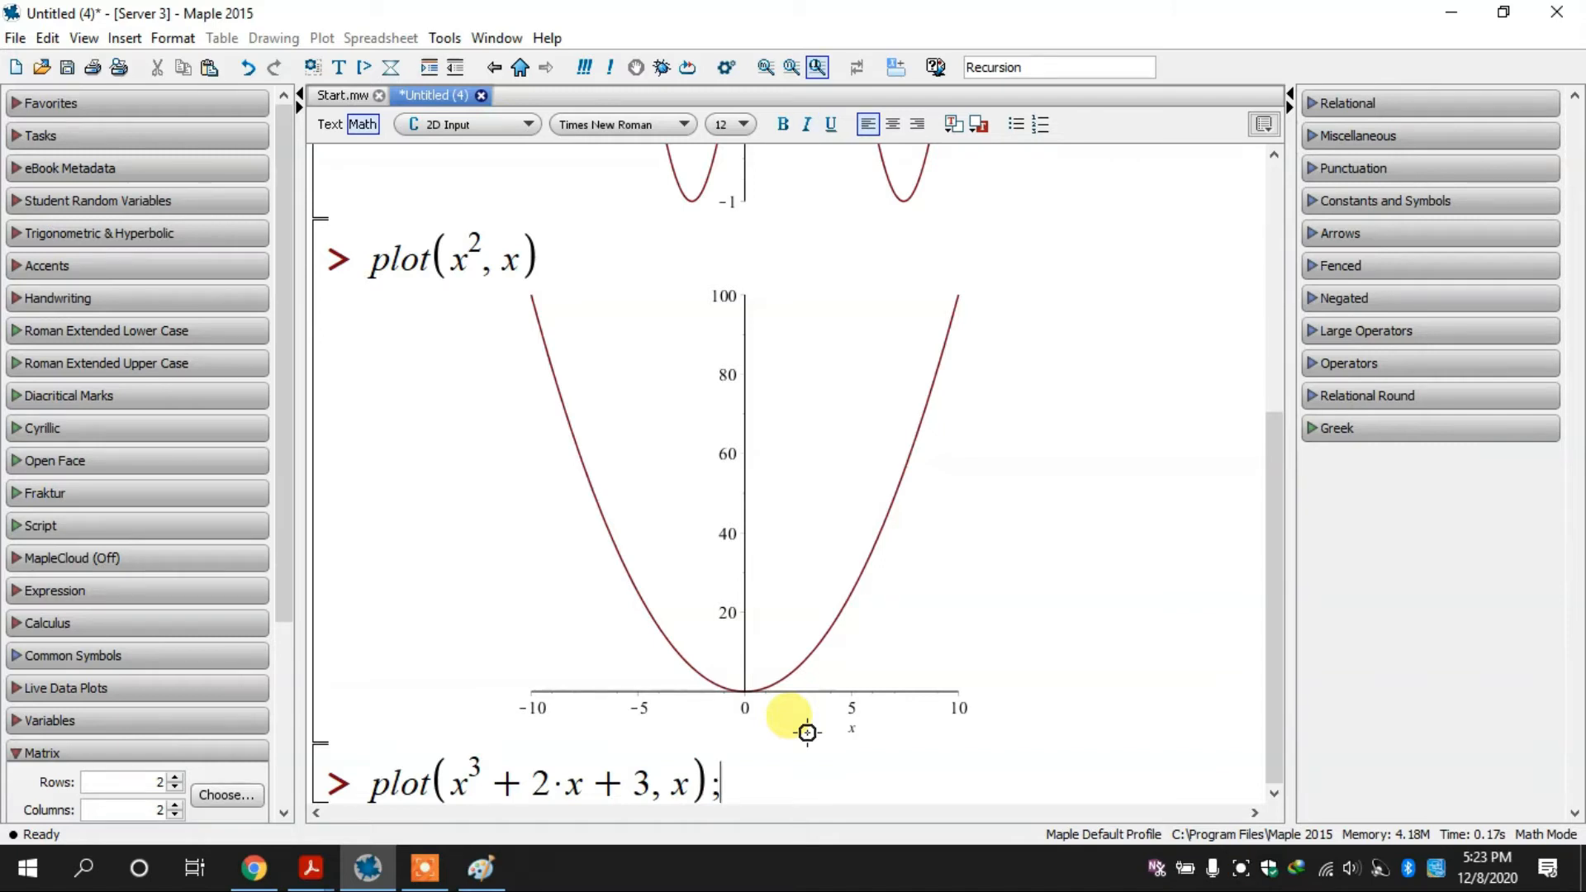
pyautogui.press('Return')
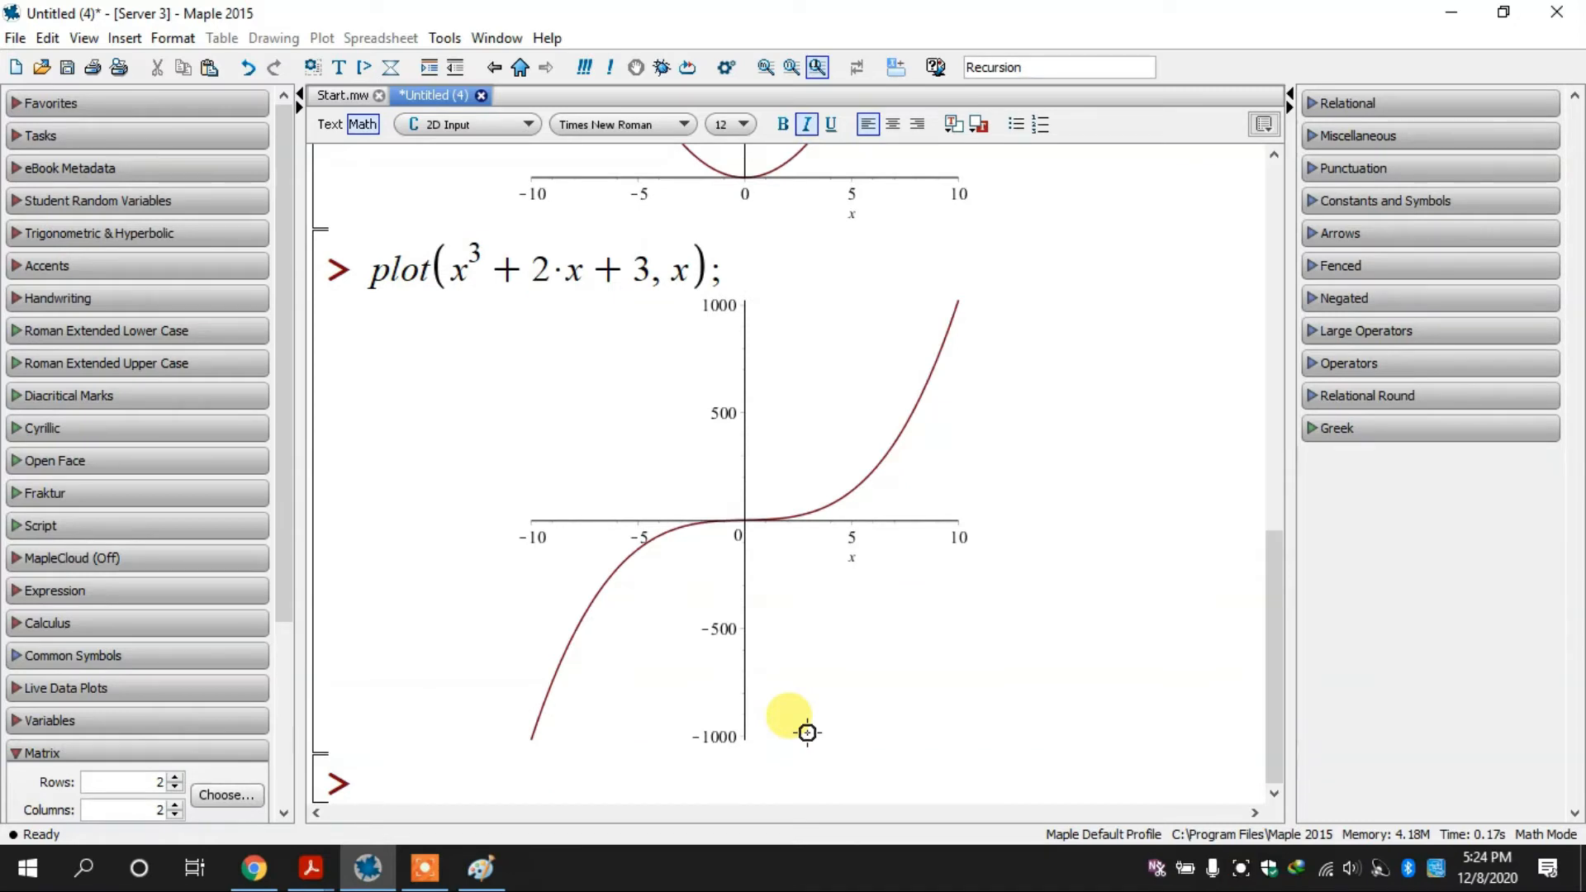
# Step: Clear the whole worksheet and define the function y := cos(x); on the first line
pyautogui.hotkey('ctrl', 'a')
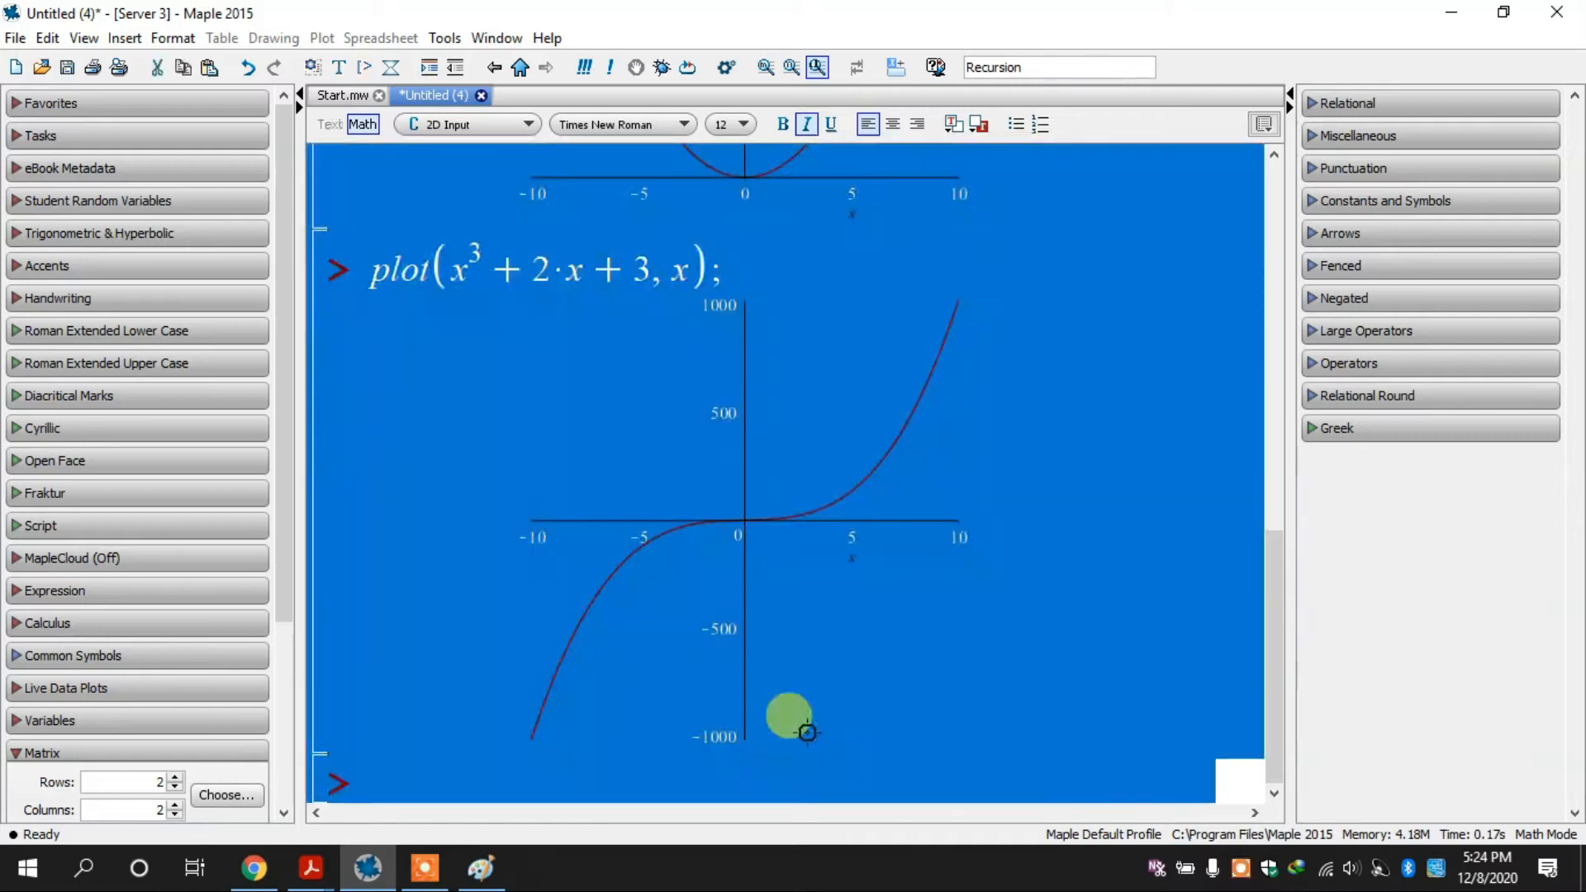
pyautogui.press('Delete')
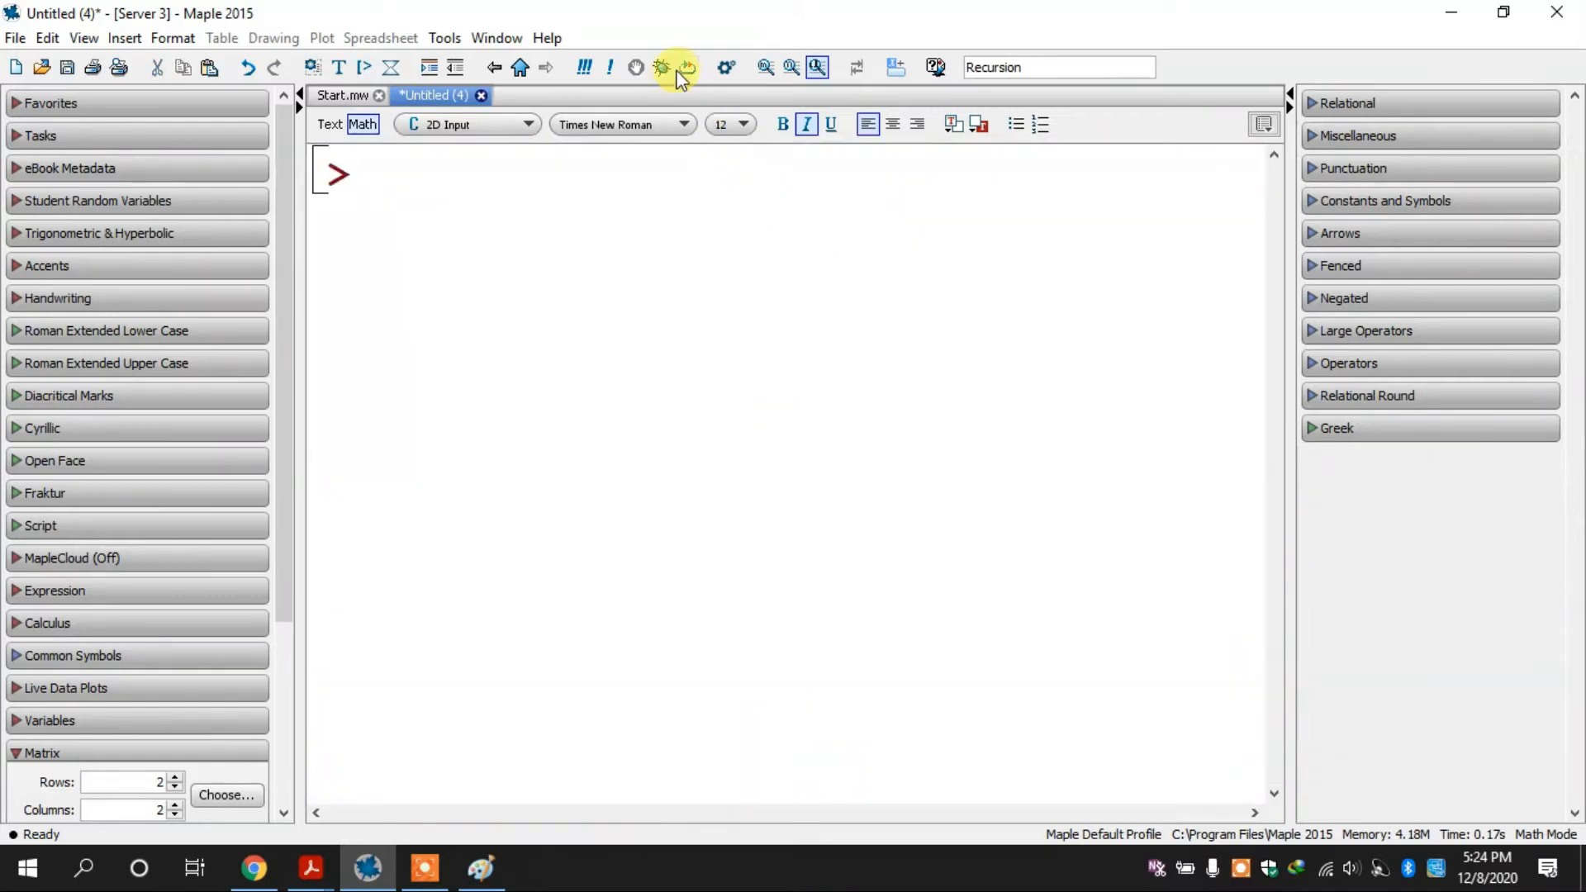
pyautogui.write('y')
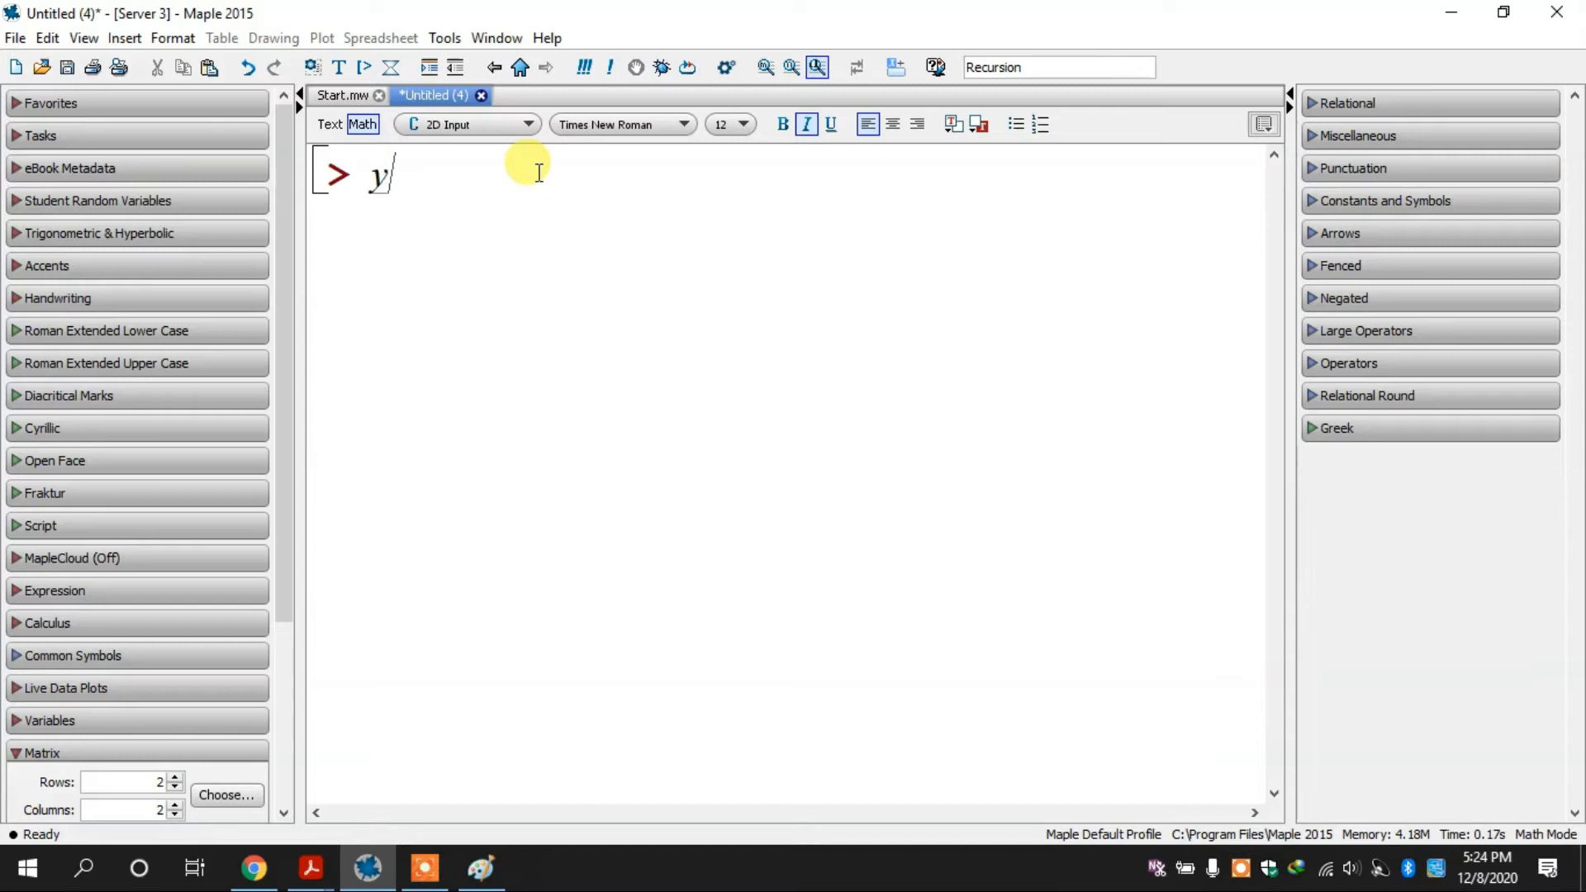
pyautogui.write(' := sin')
pyautogui.press('BackSpace')
pyautogui.press('BackSpace')
pyautogui.press('BackSpace')
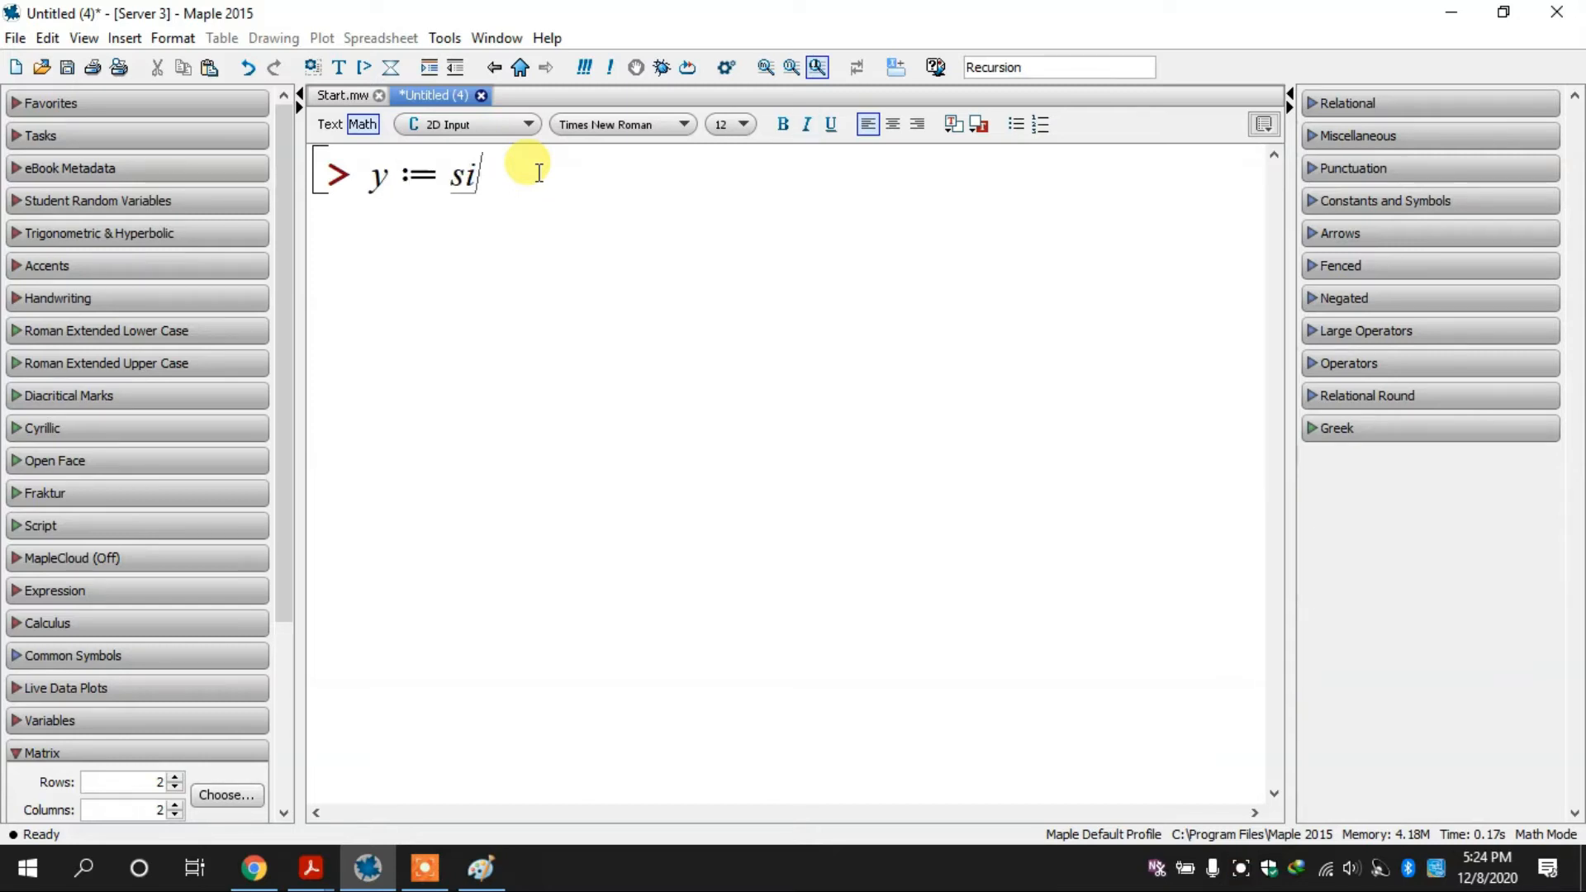
pyautogui.write('cos')
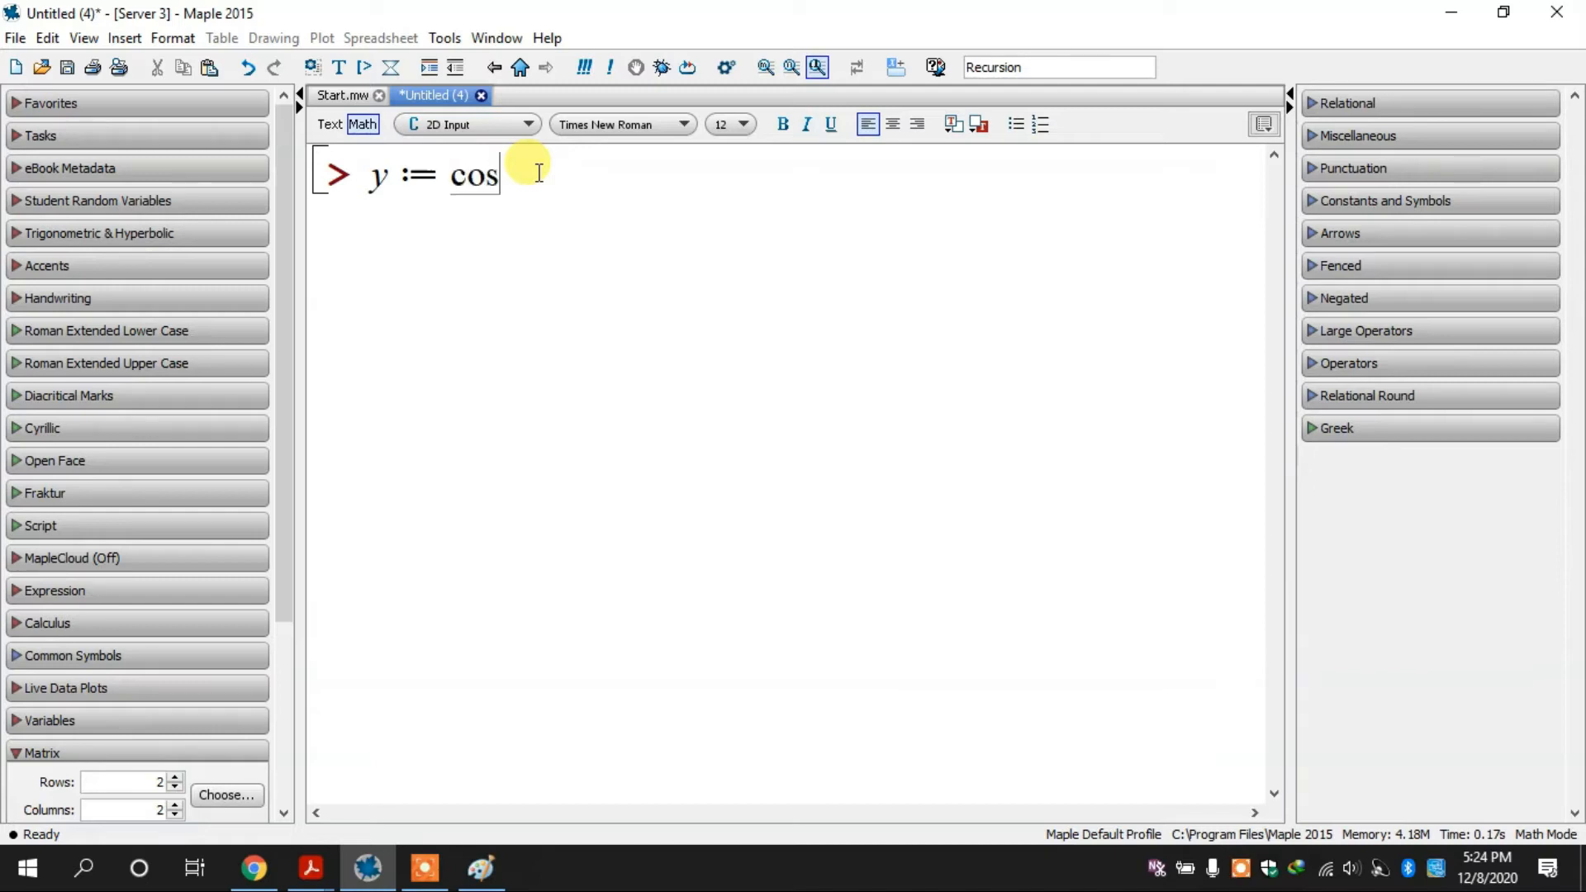
pyautogui.write('(x);')
pyautogui.press('Return')
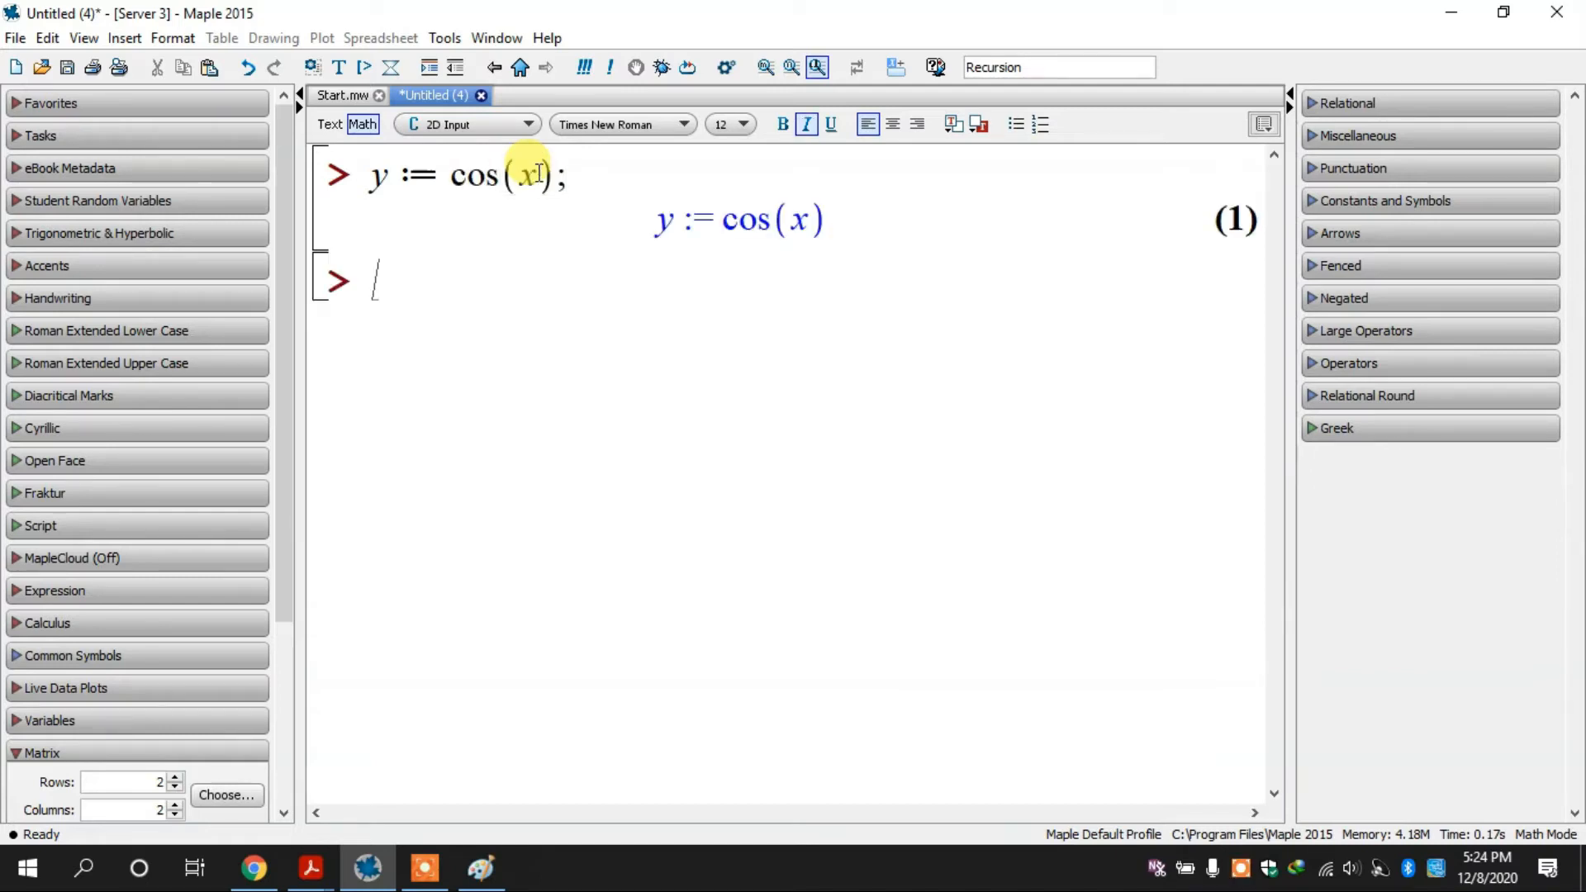
# Step: Plot the defined function y against x with the command plot(y, x);
pyautogui.write('plot(')
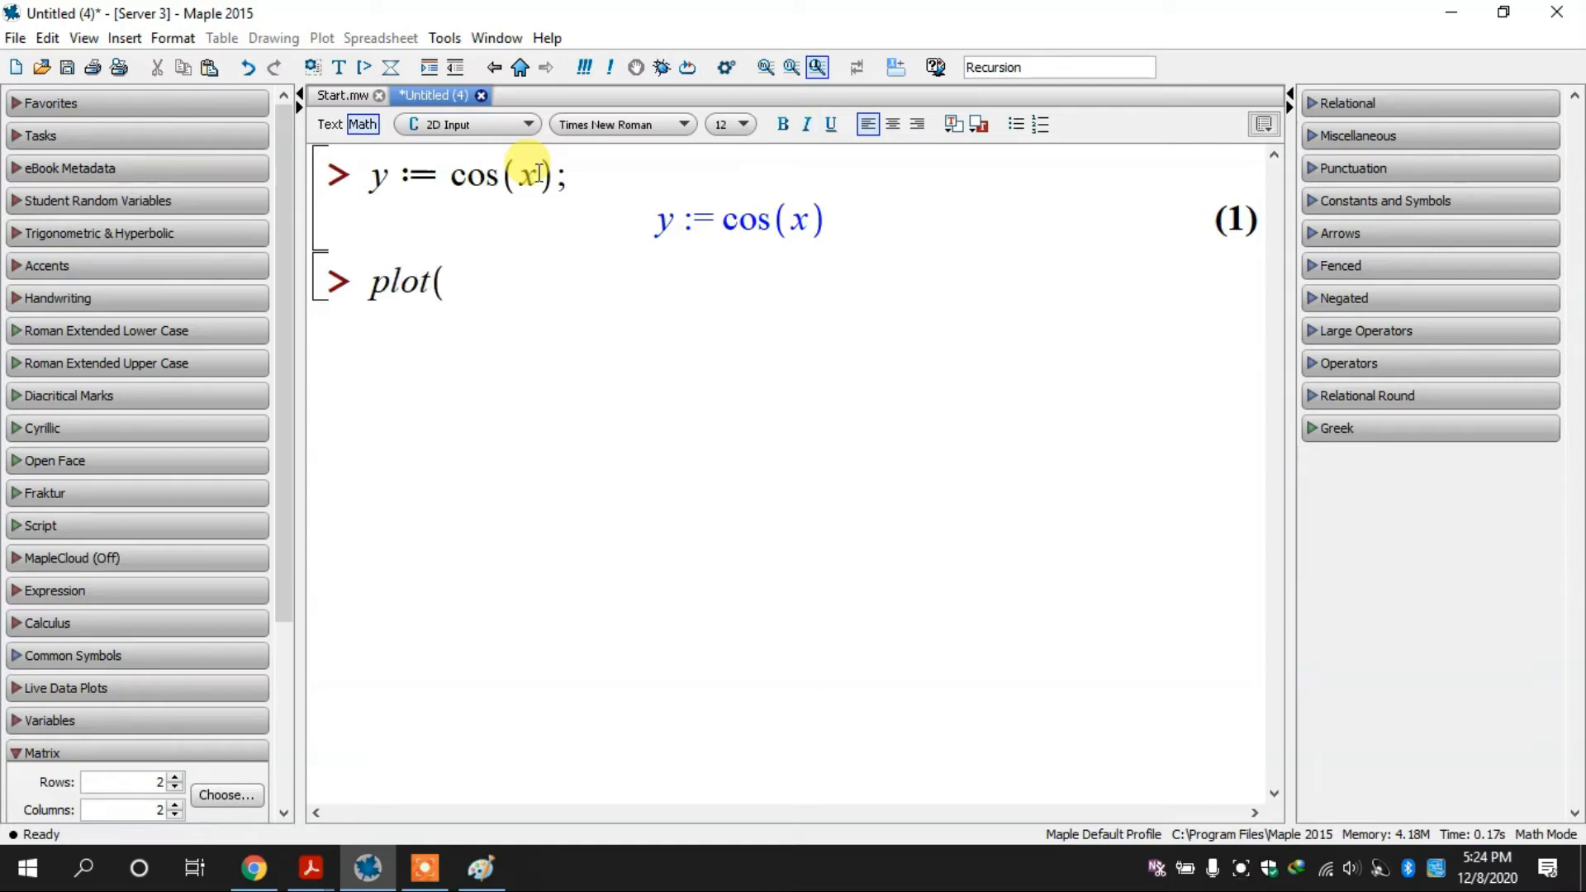
pyautogui.write('y, x);')
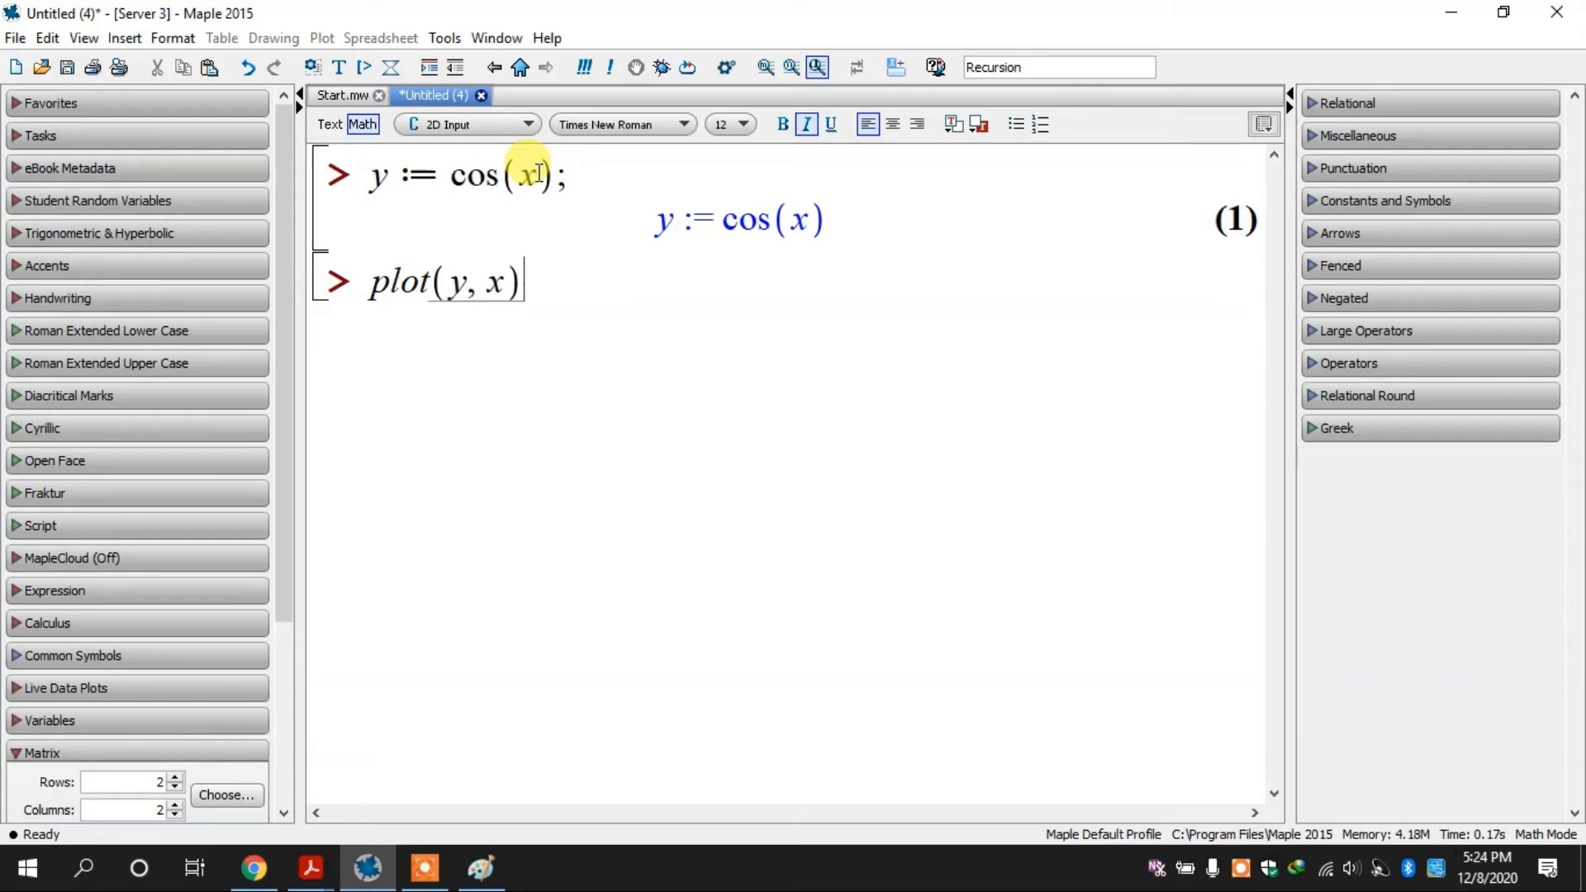
pyautogui.press('Return')
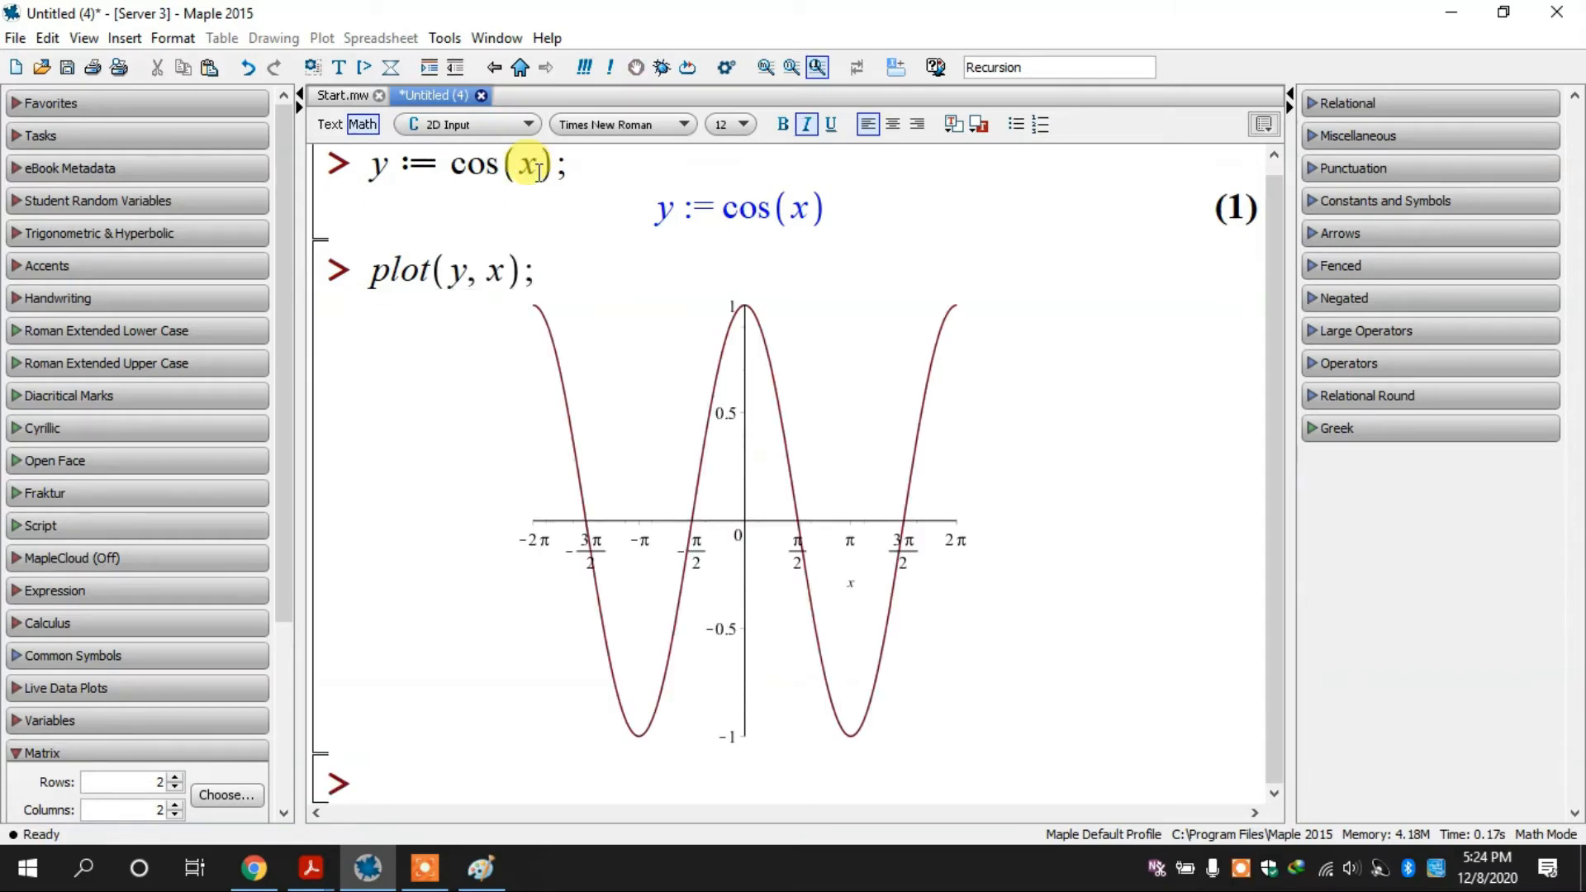
# Step: Clear the whole worksheet and plot the cosine directly with the command plot(cos(x), x);
pyautogui.hotkey('ctrl', 'a')
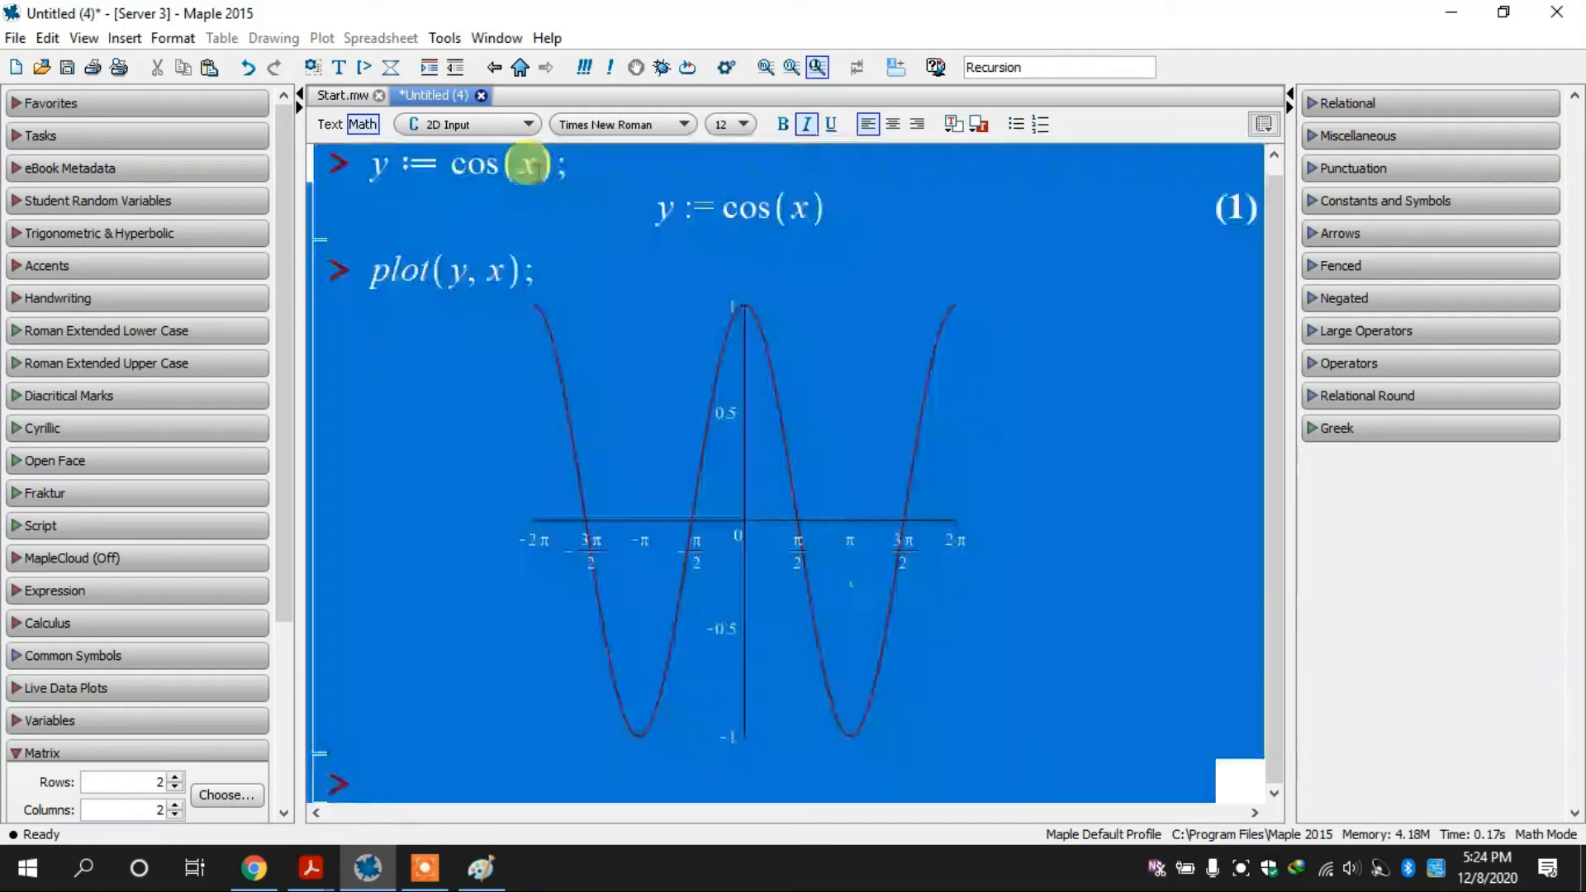
pyautogui.press('Delete')
pyautogui.write('plot')
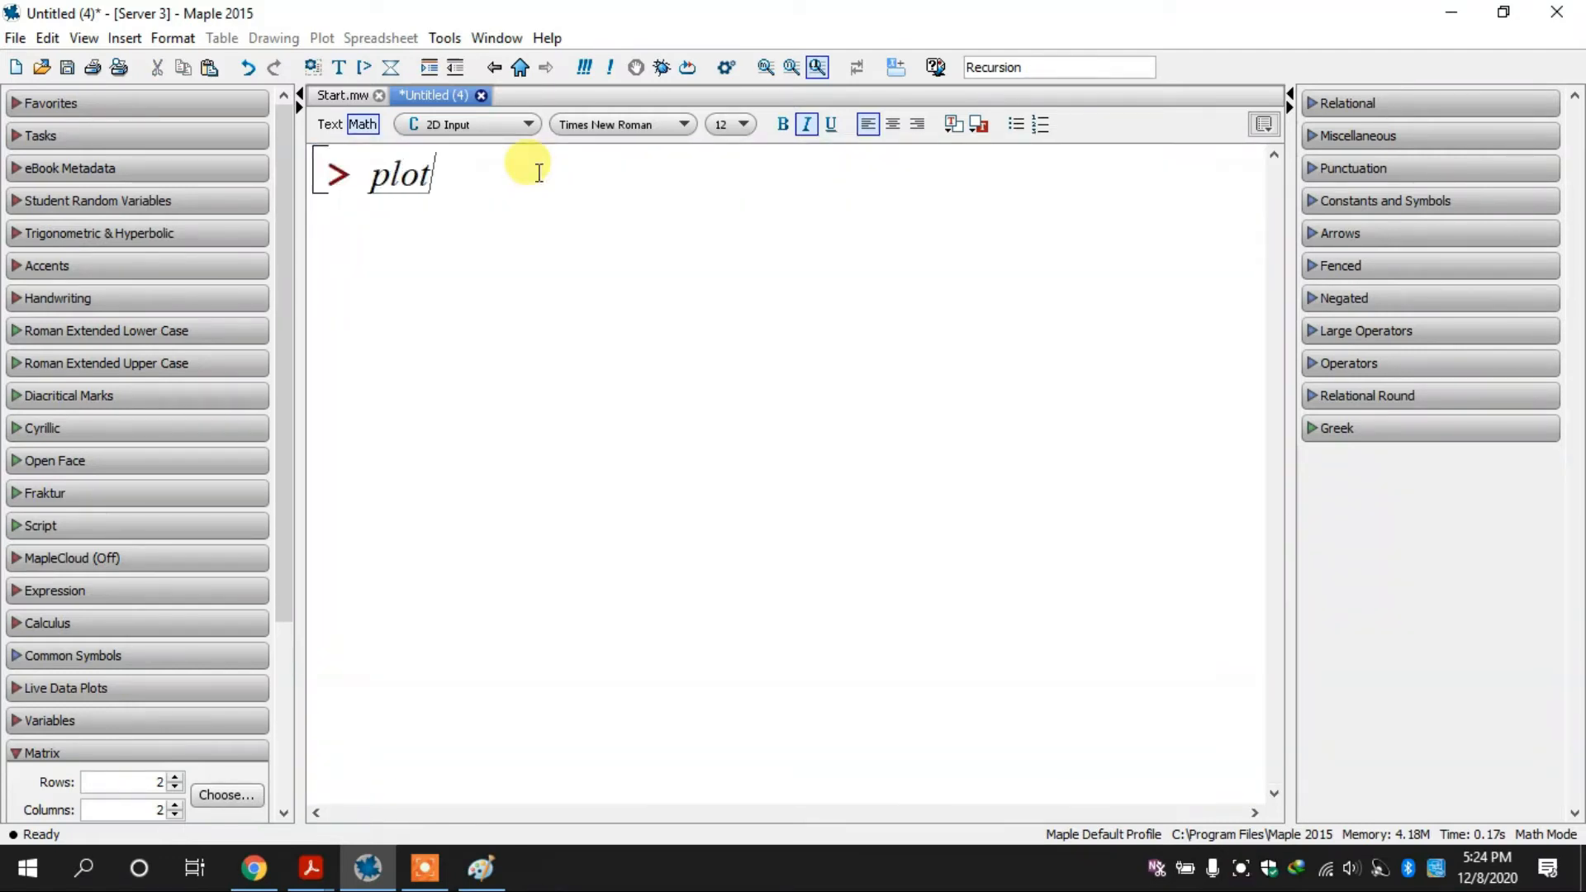
pyautogui.write('(cos(')
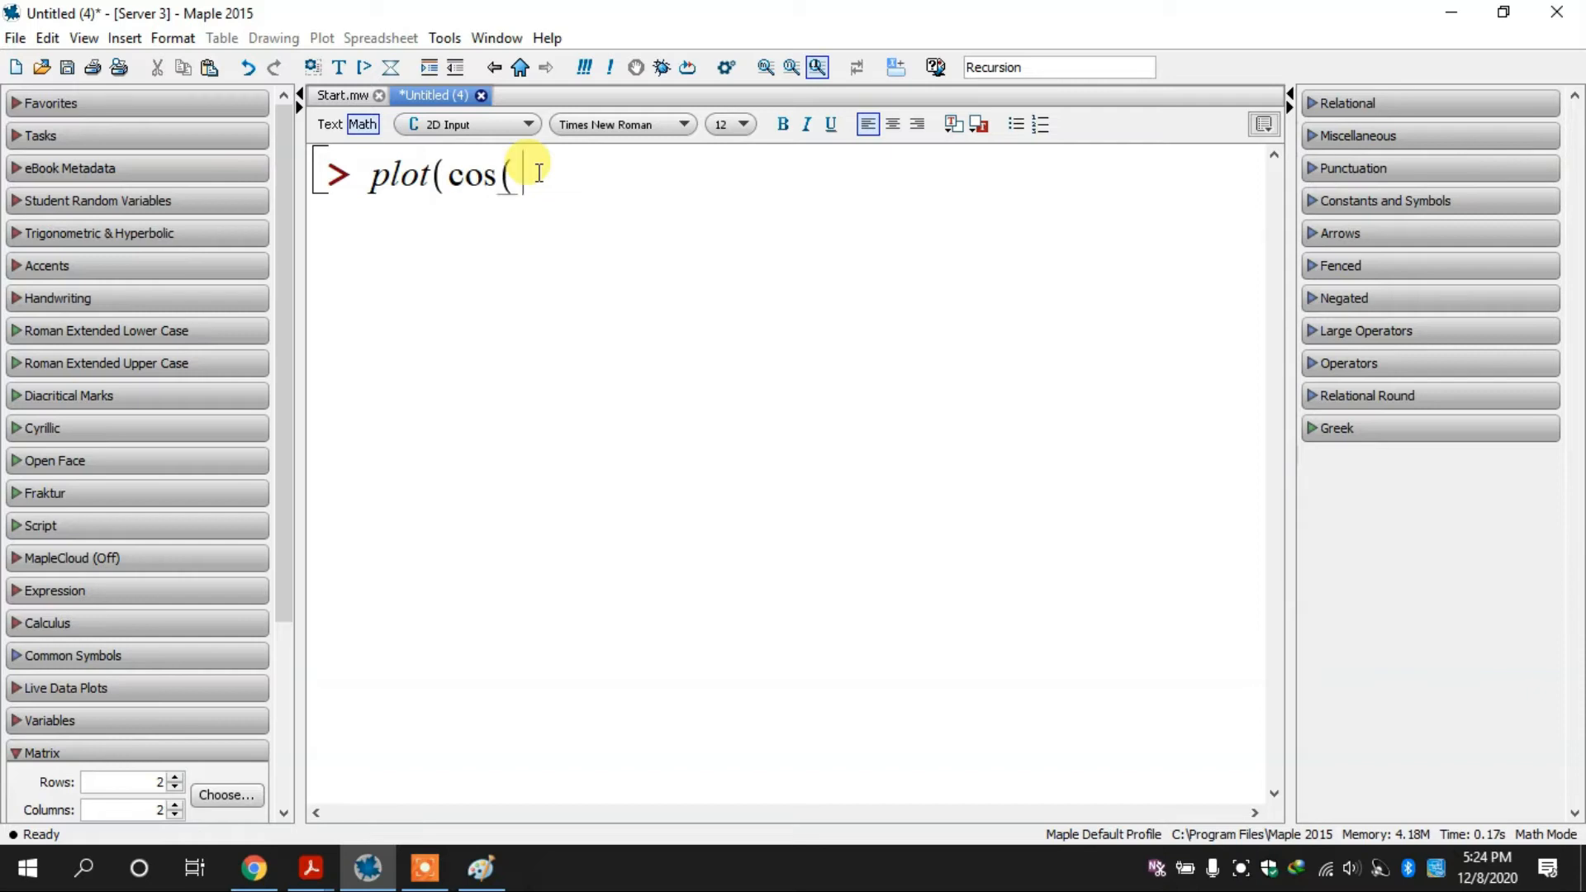
pyautogui.write('x), x);')
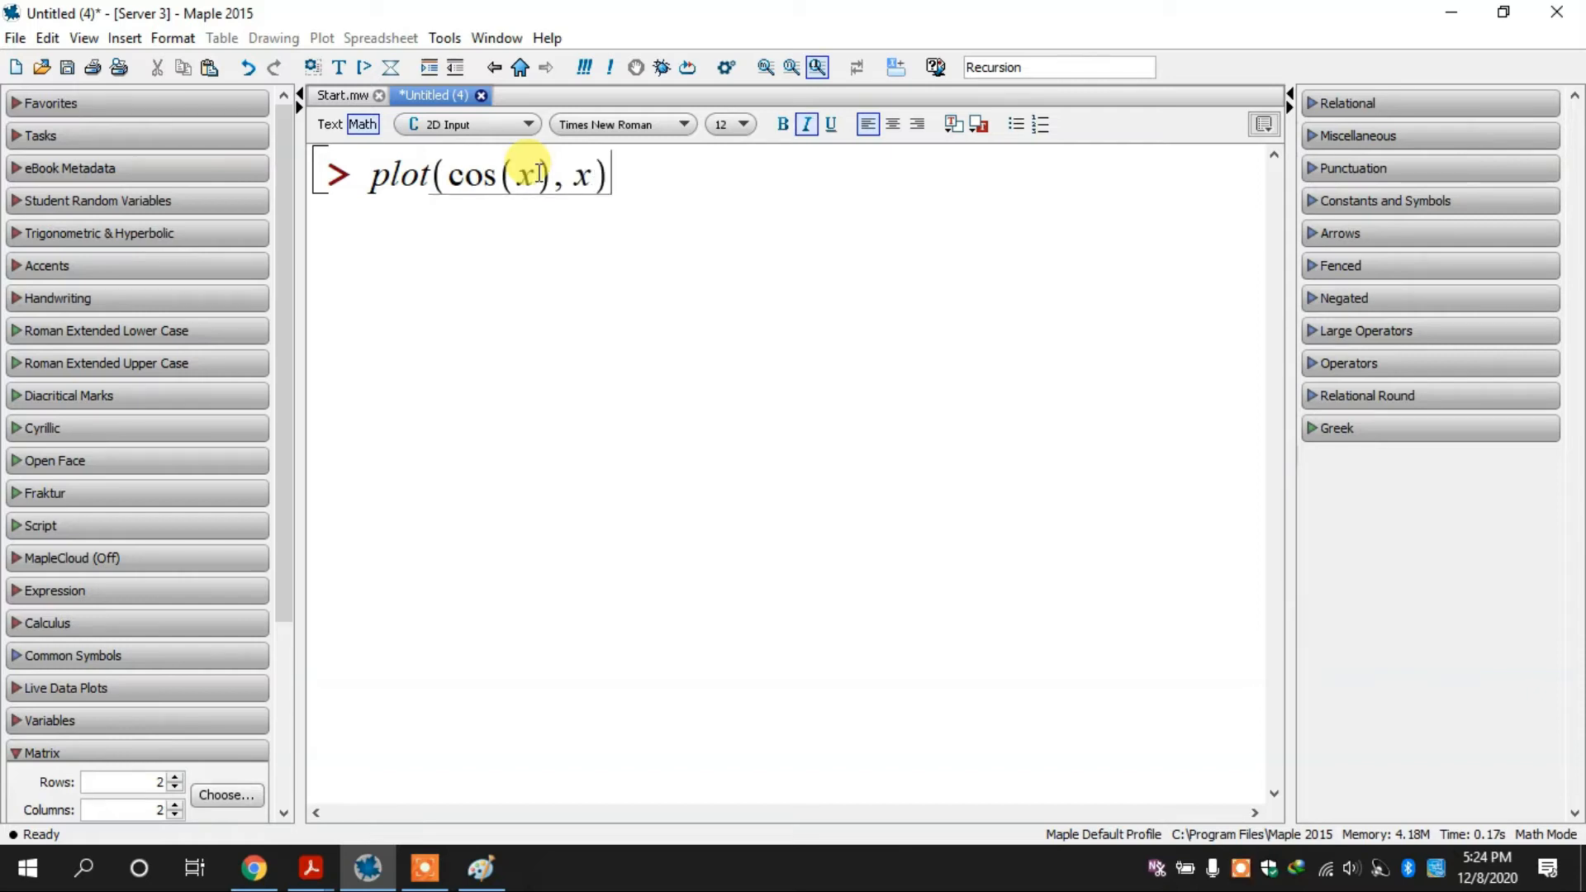
pyautogui.press('Return')
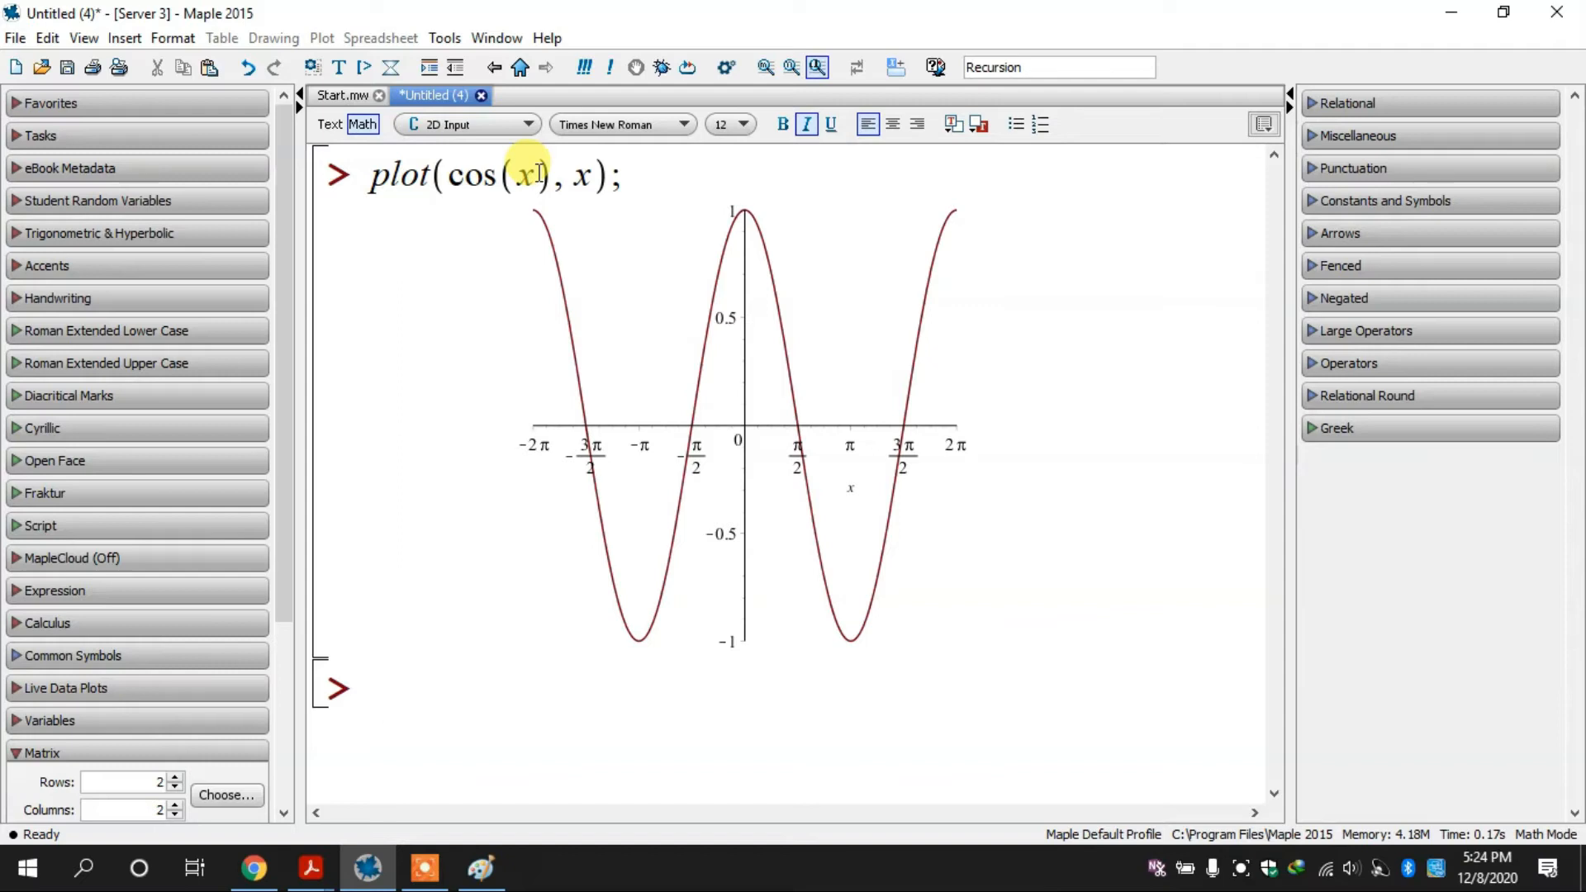
# Step: Clear everything from the worksheet, leaving an empty prompt
pyautogui.hotkey('ctrl', 'a')
pyautogui.press('Delete')
pyautogui.write('plt')
pyautogui.press('BackSpace')
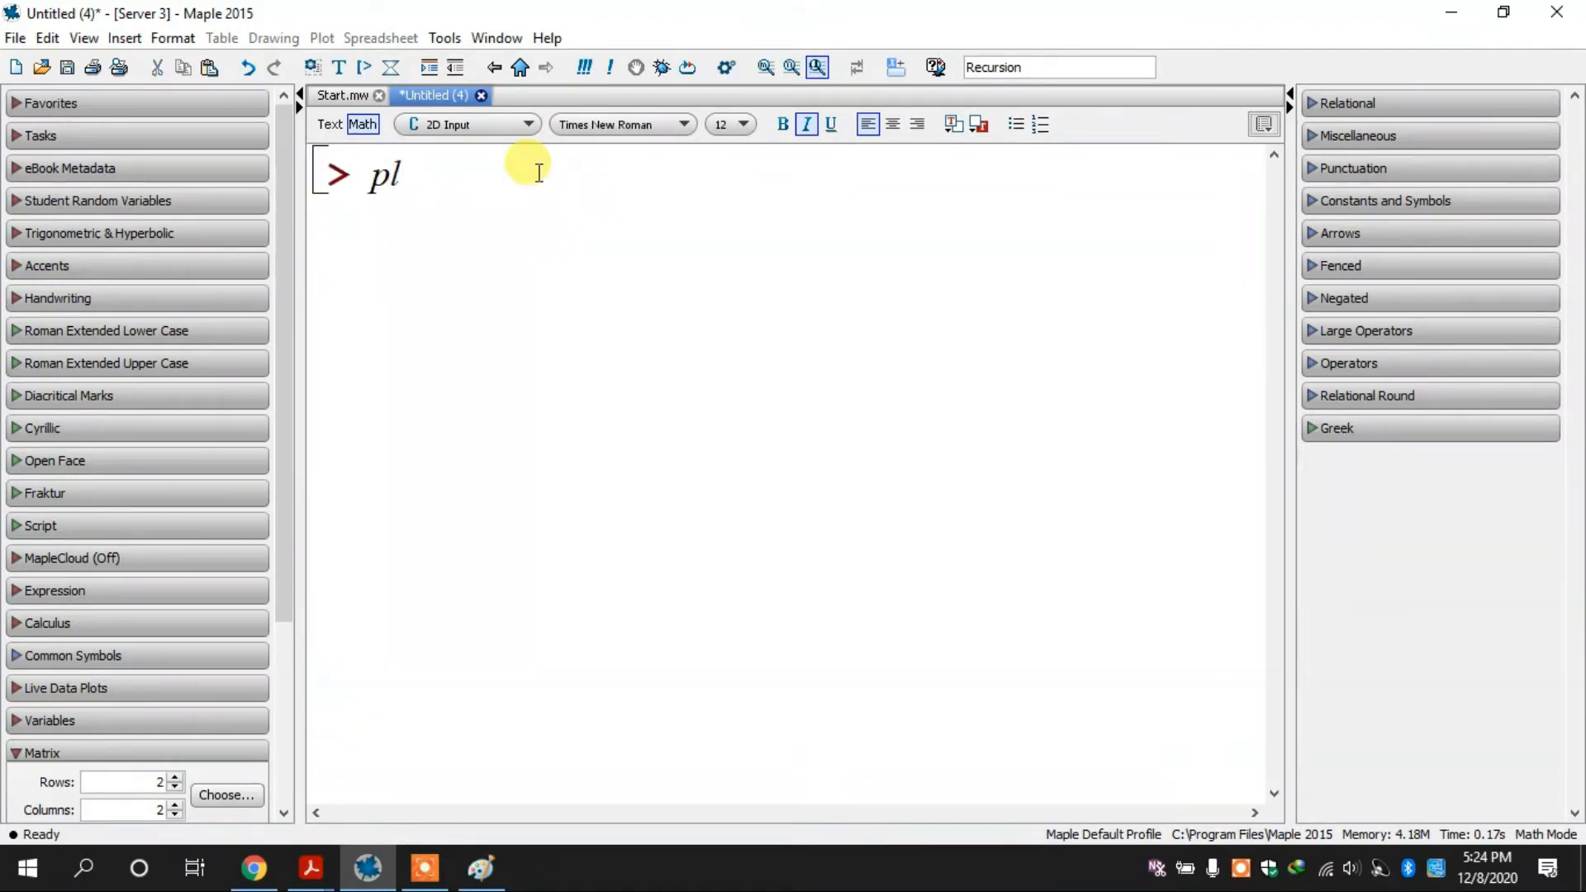
pyautogui.press('BackSpace')
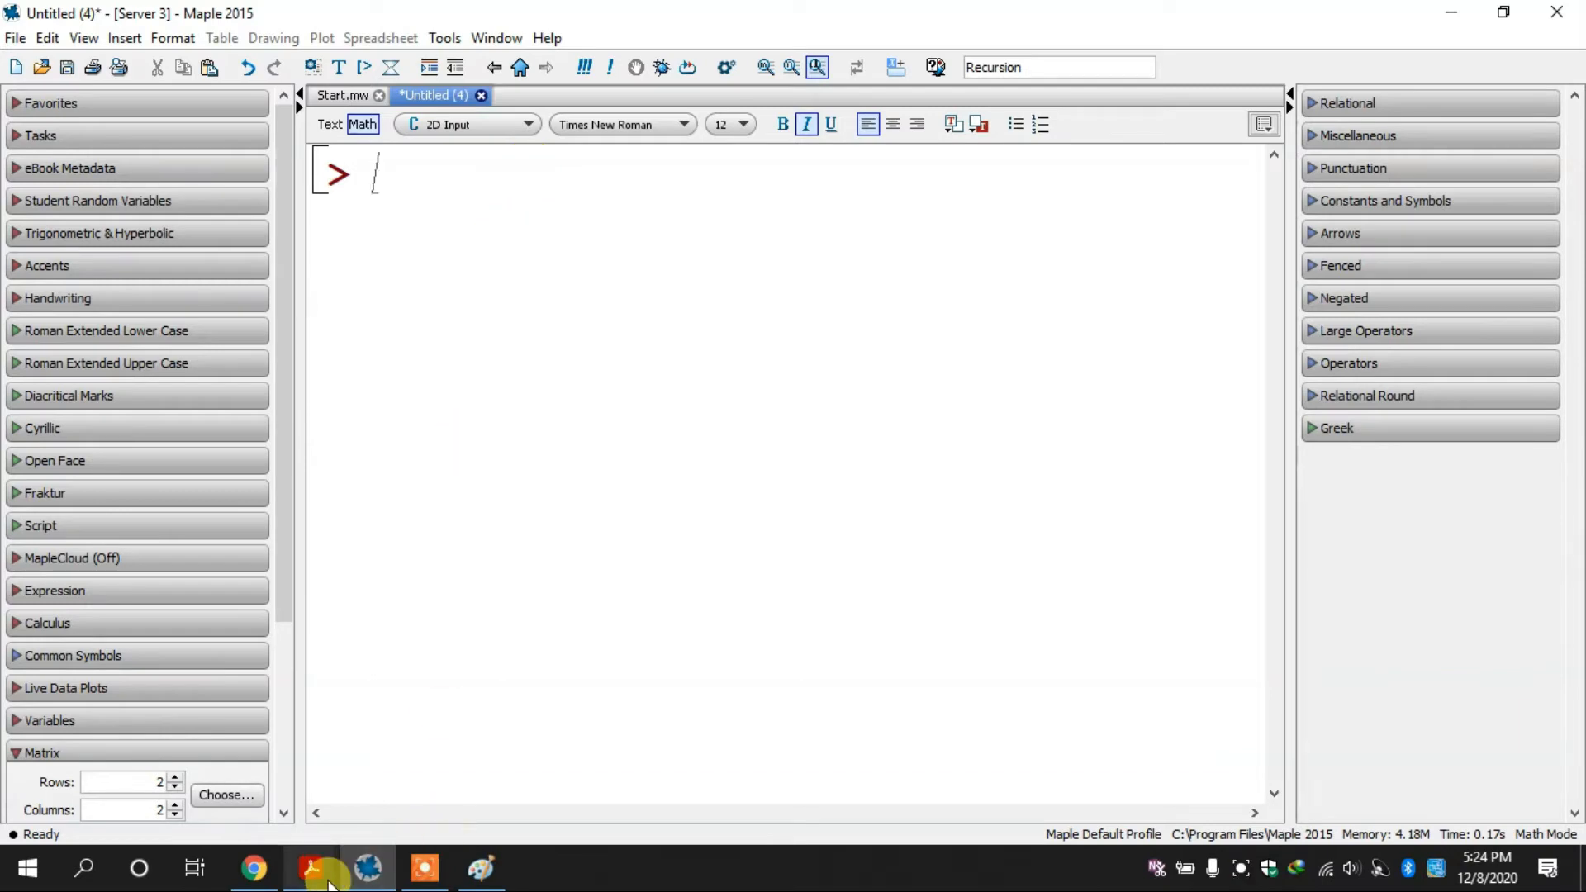
# Step: Switch to Acrobat Reader, examine the plot calling sequences, descriptions and specified-range example in Ploting in Maple.pdf, and return to Maple 2015
pyautogui.moveTo(329, 882)
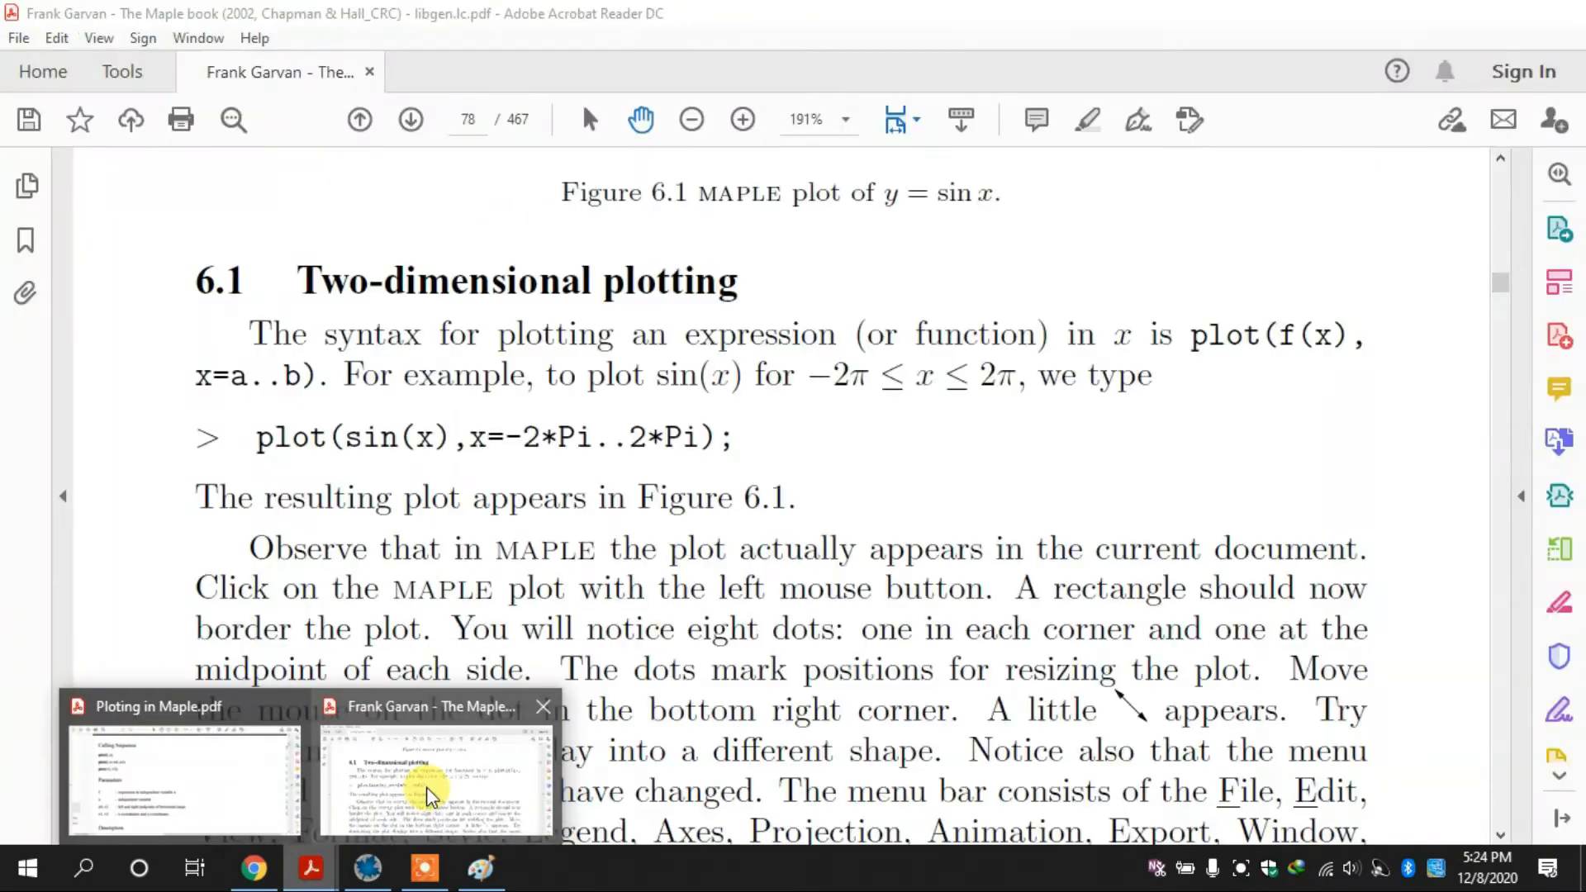
pyautogui.click(419, 779)
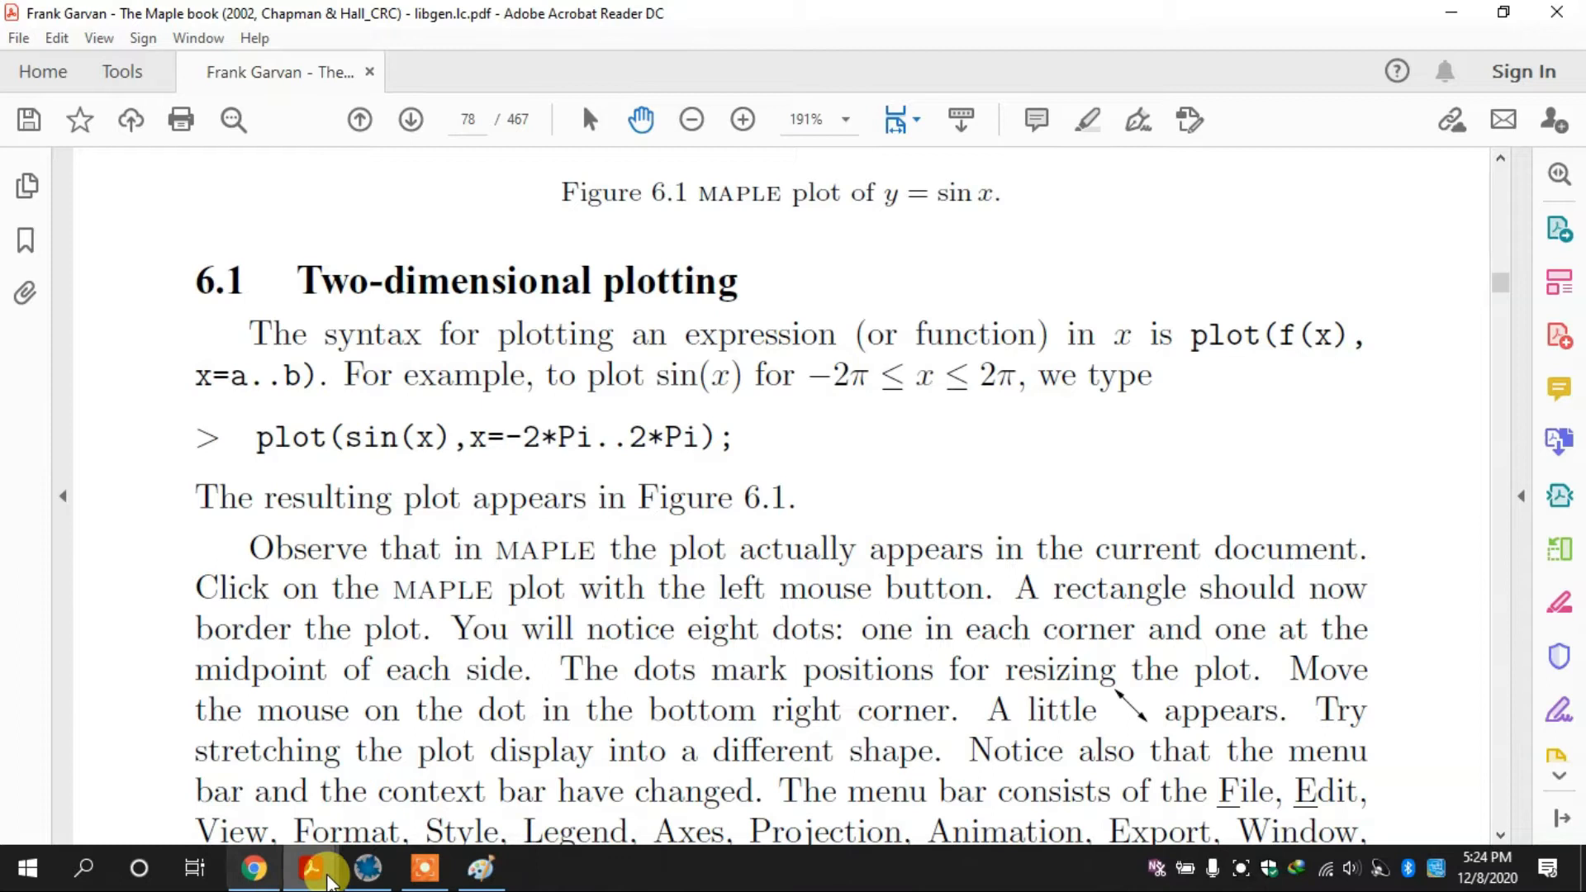
pyautogui.moveTo(329, 882)
pyautogui.click(219, 809)
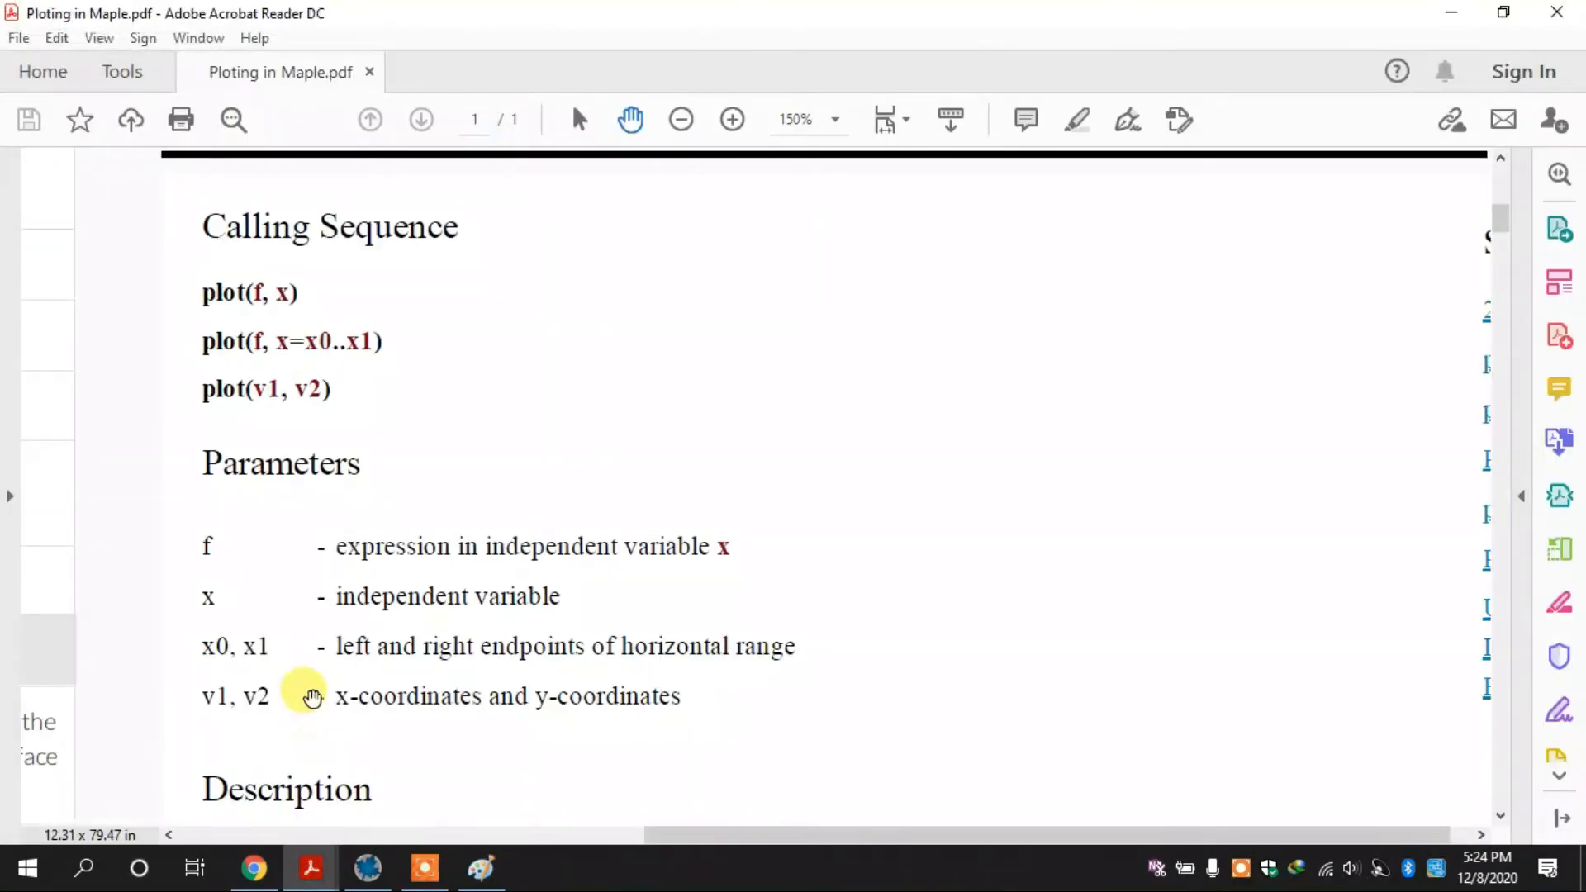
pyautogui.moveTo(313, 698); pyautogui.dragTo(379, 148)
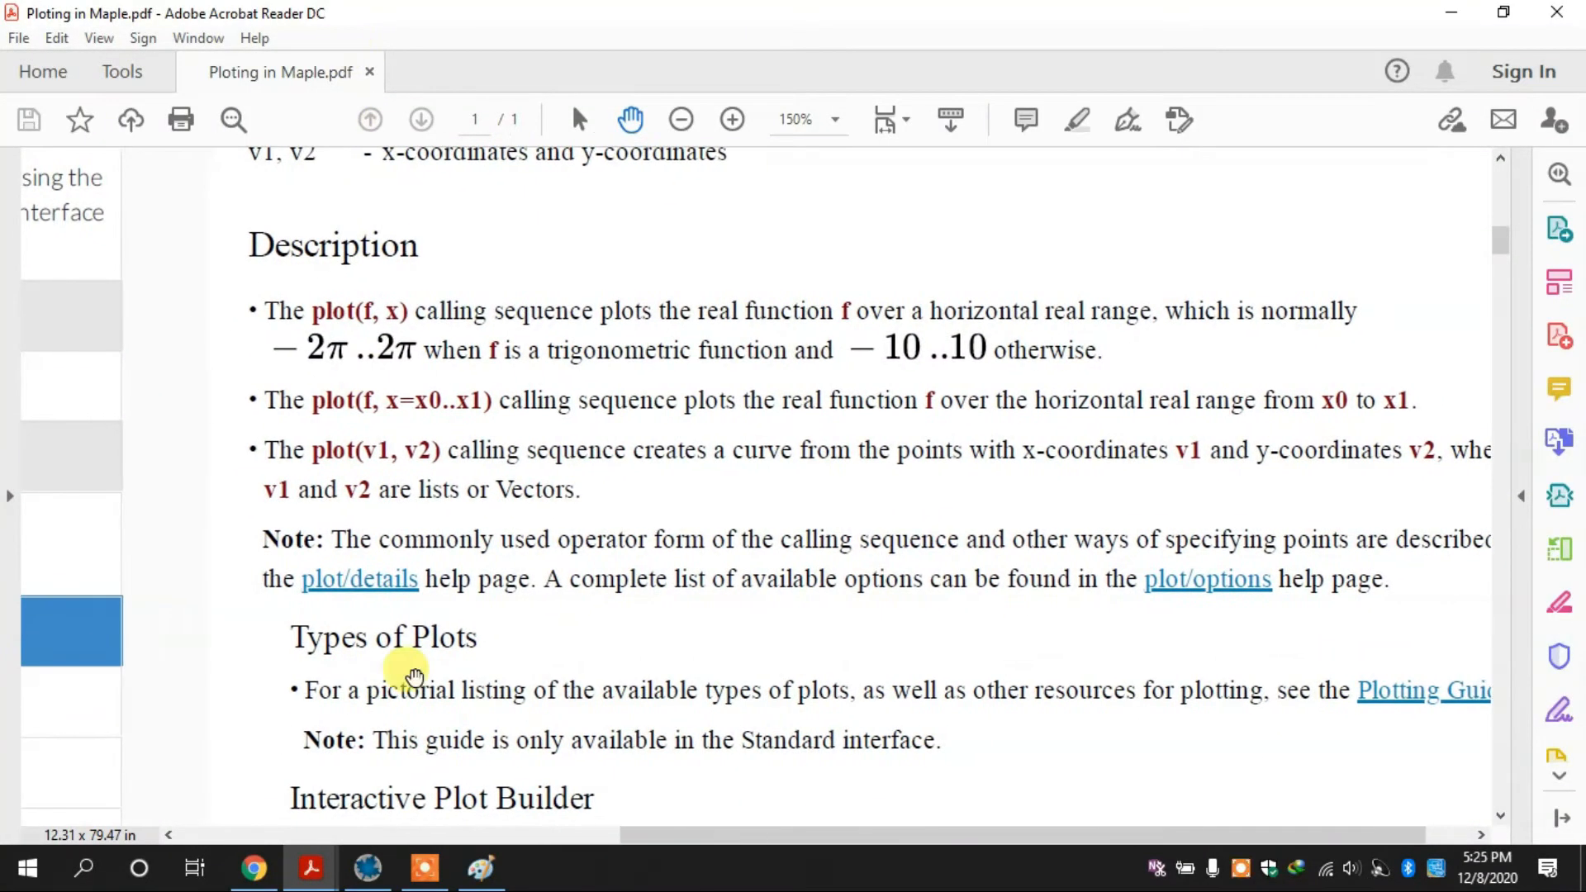
pyautogui.scroll(-8, 414, 677)
pyautogui.scroll(-5, 415, 677)
pyautogui.hscroll(1, 415, 677)
pyautogui.scroll(1, 415, 677)
pyautogui.hscroll(1, 415, 677)
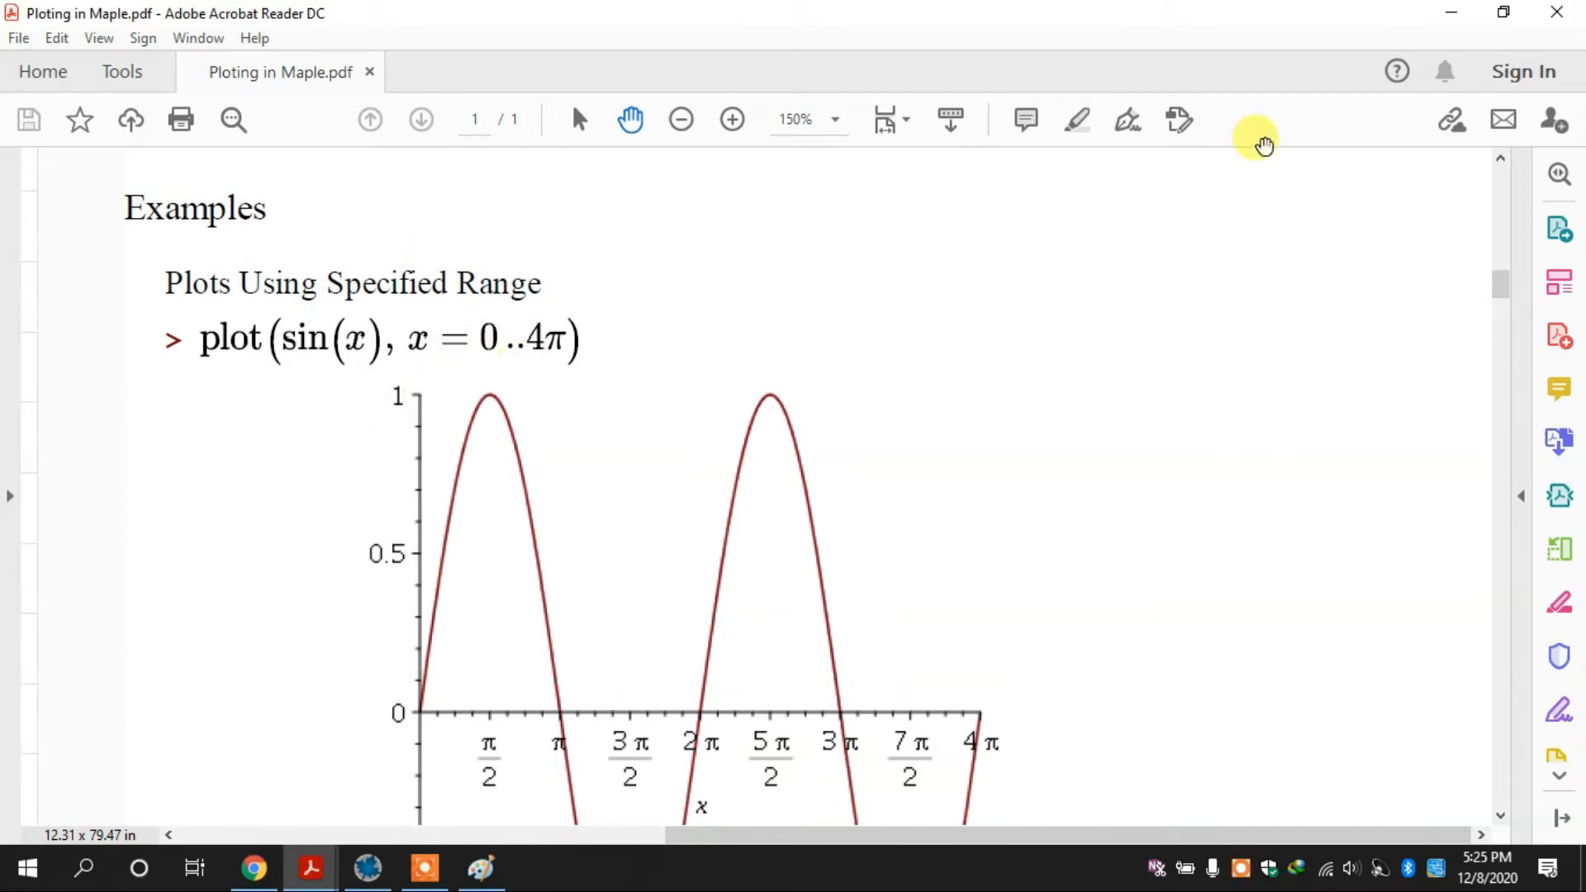
pyautogui.click(1451, 11)
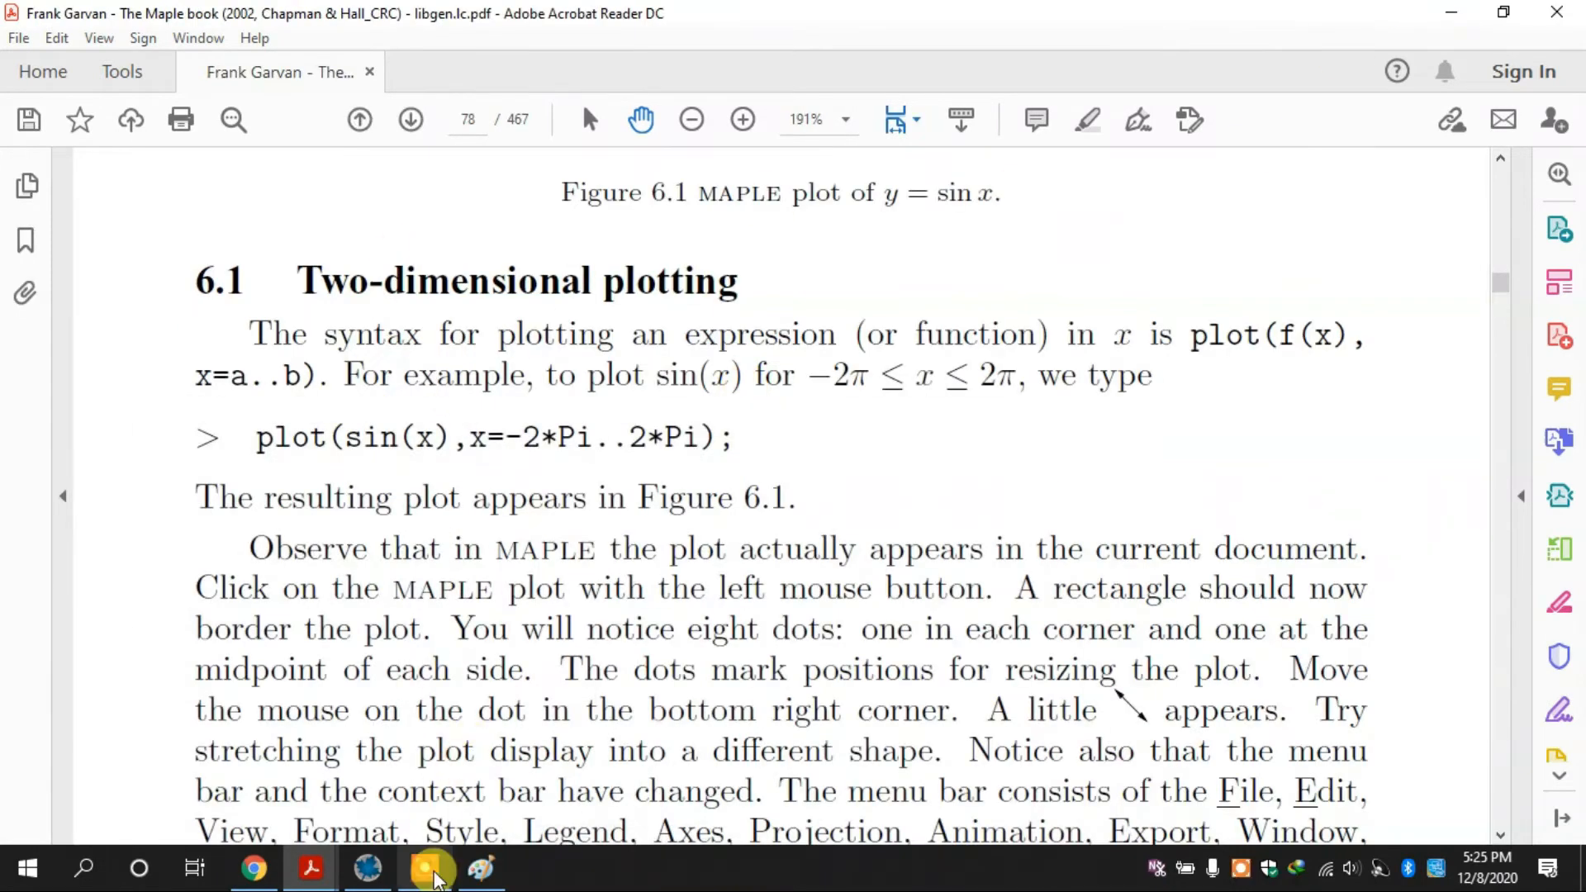
pyautogui.click(367, 867)
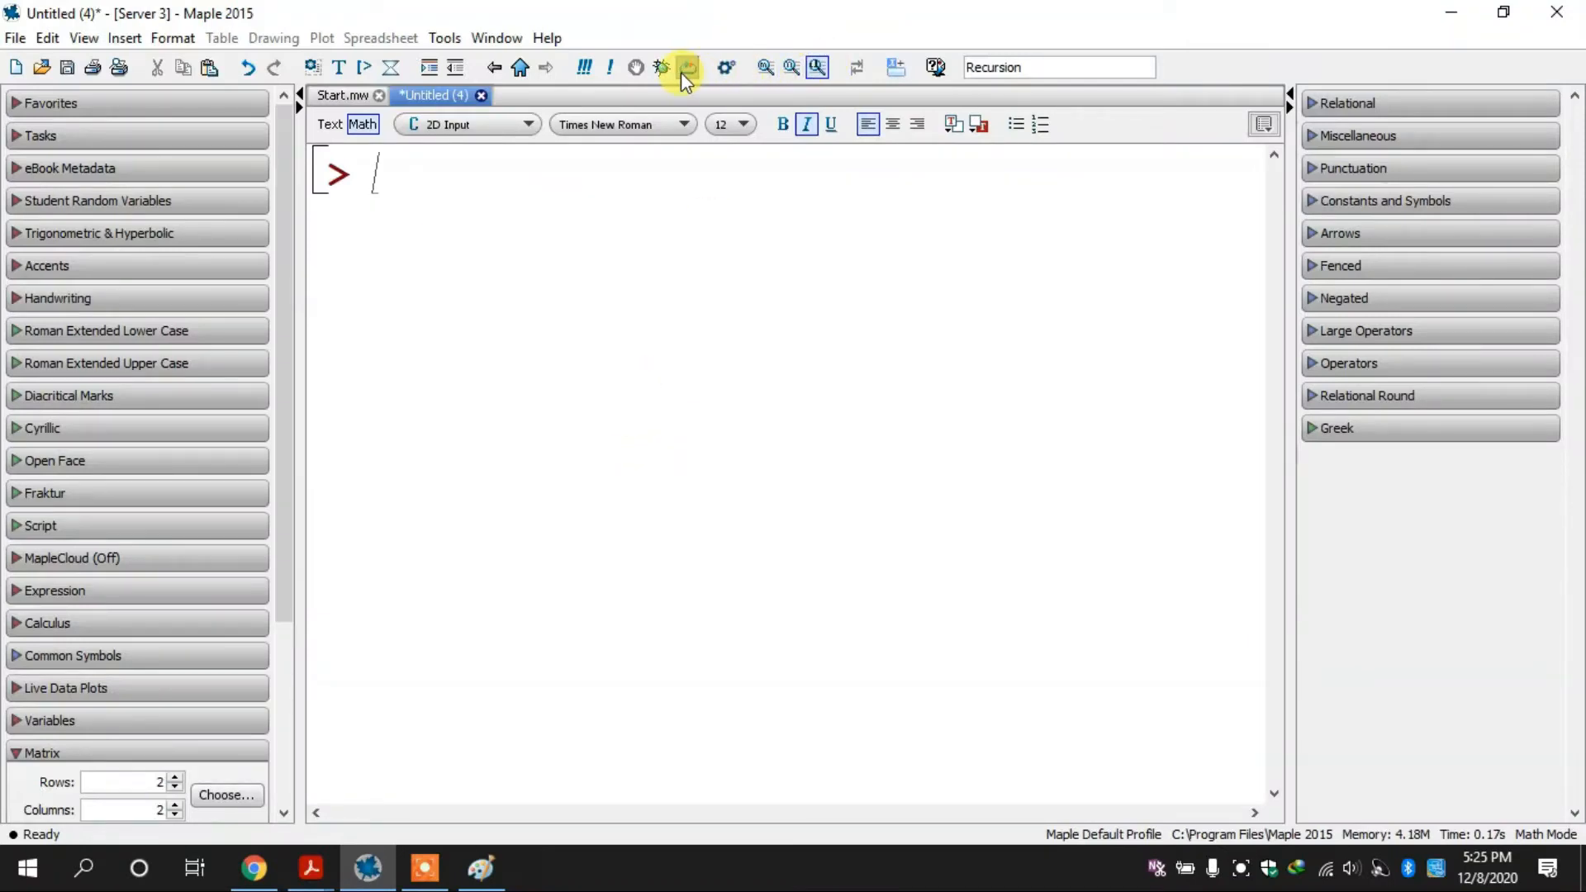
# Step: Plot the tangent function directly with the command plot(tan(x), x);
pyautogui.write('plot(')
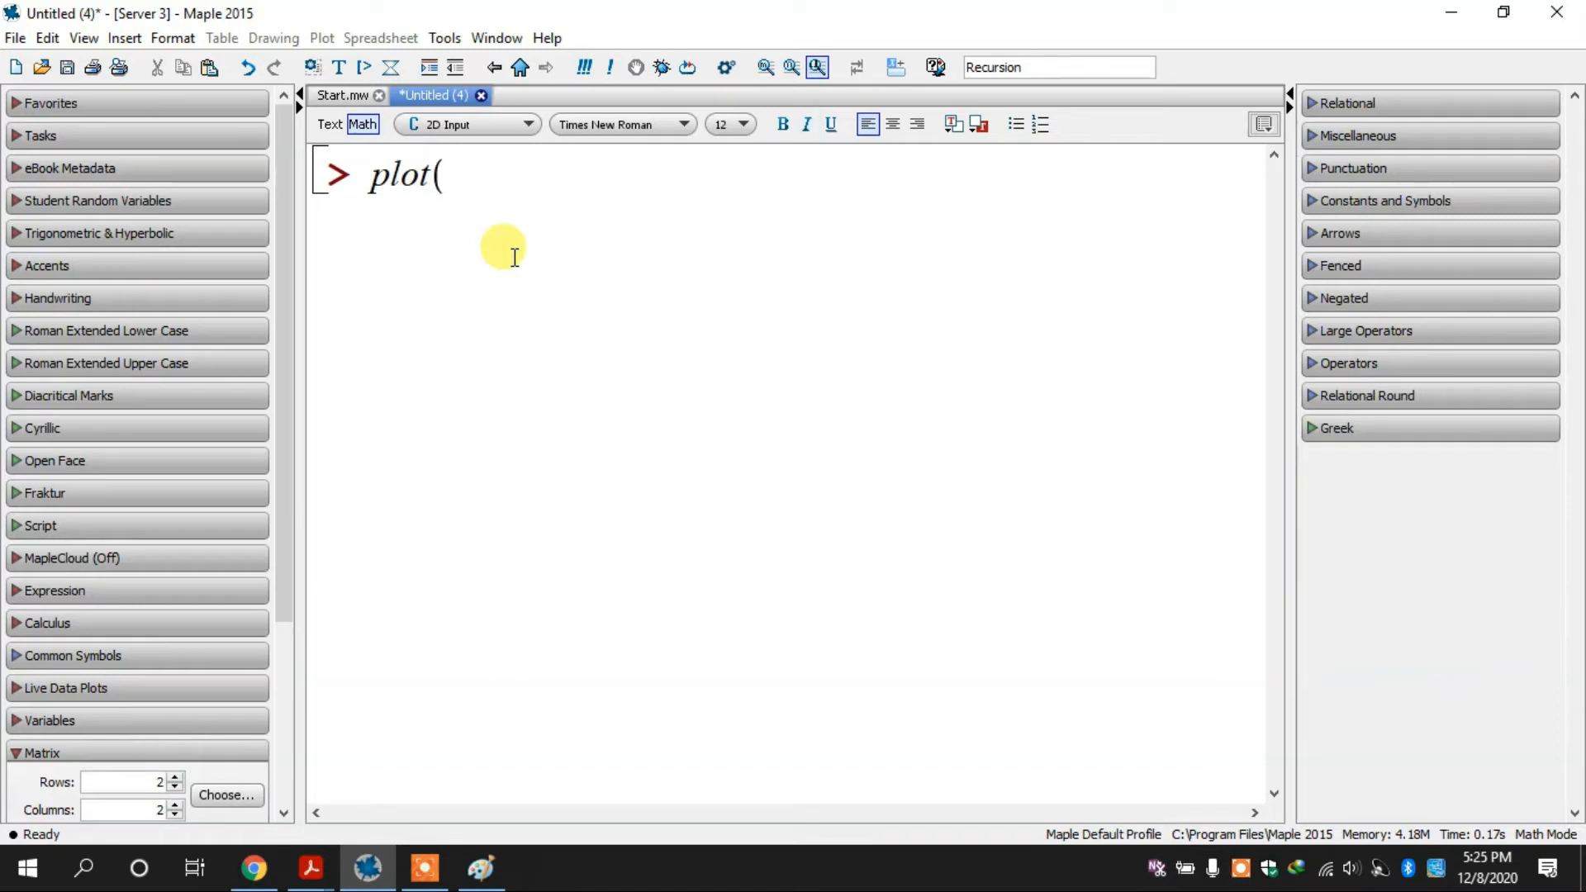
pyautogui.write('tan(x')
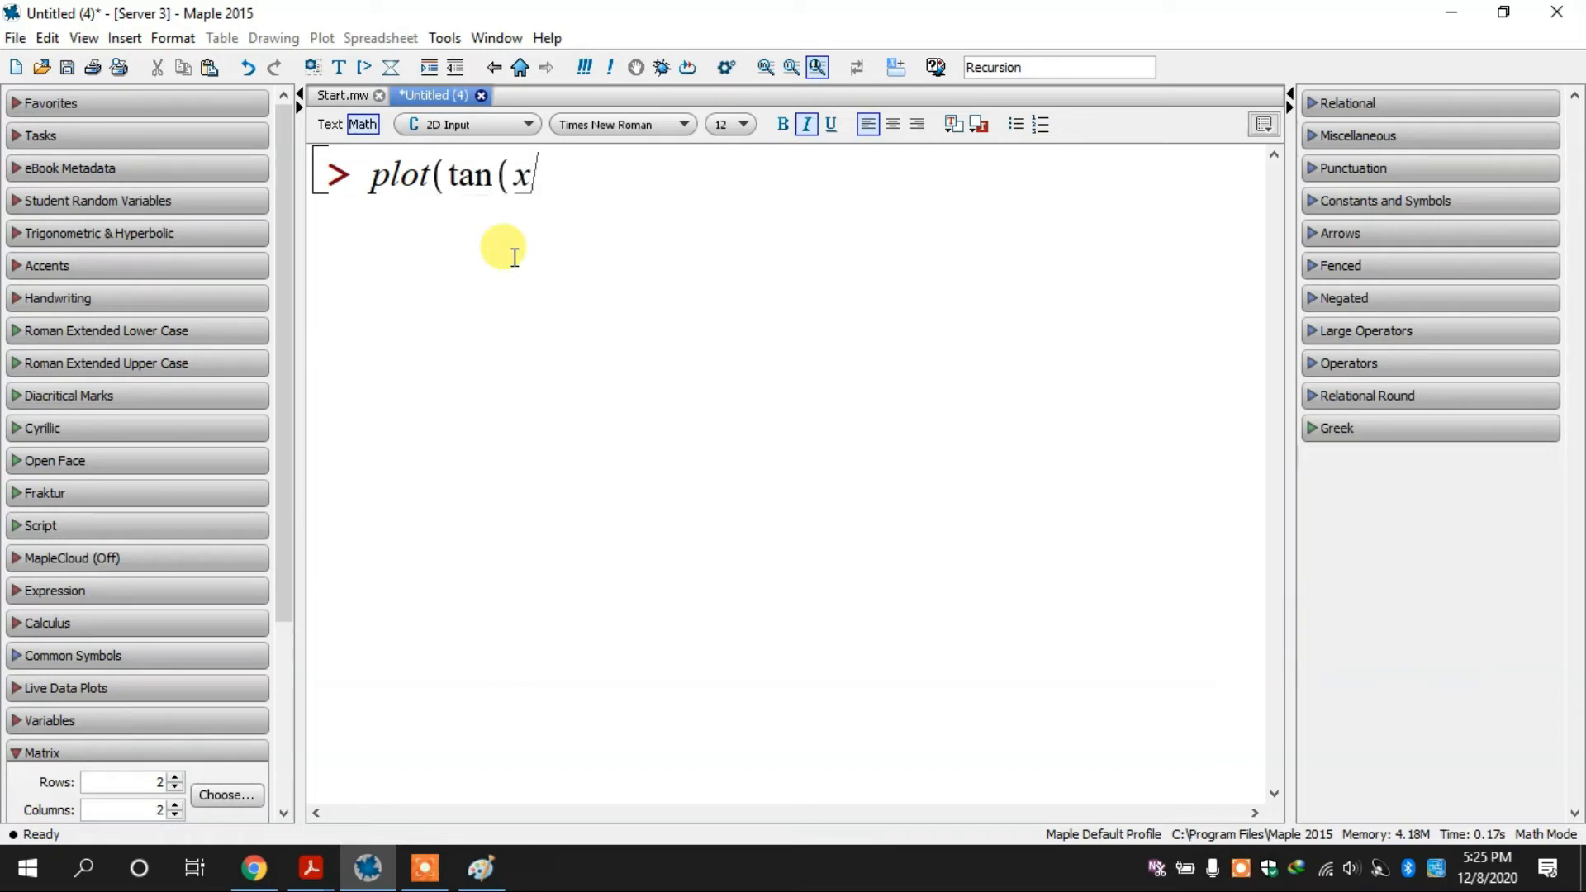
pyautogui.write('), x);')
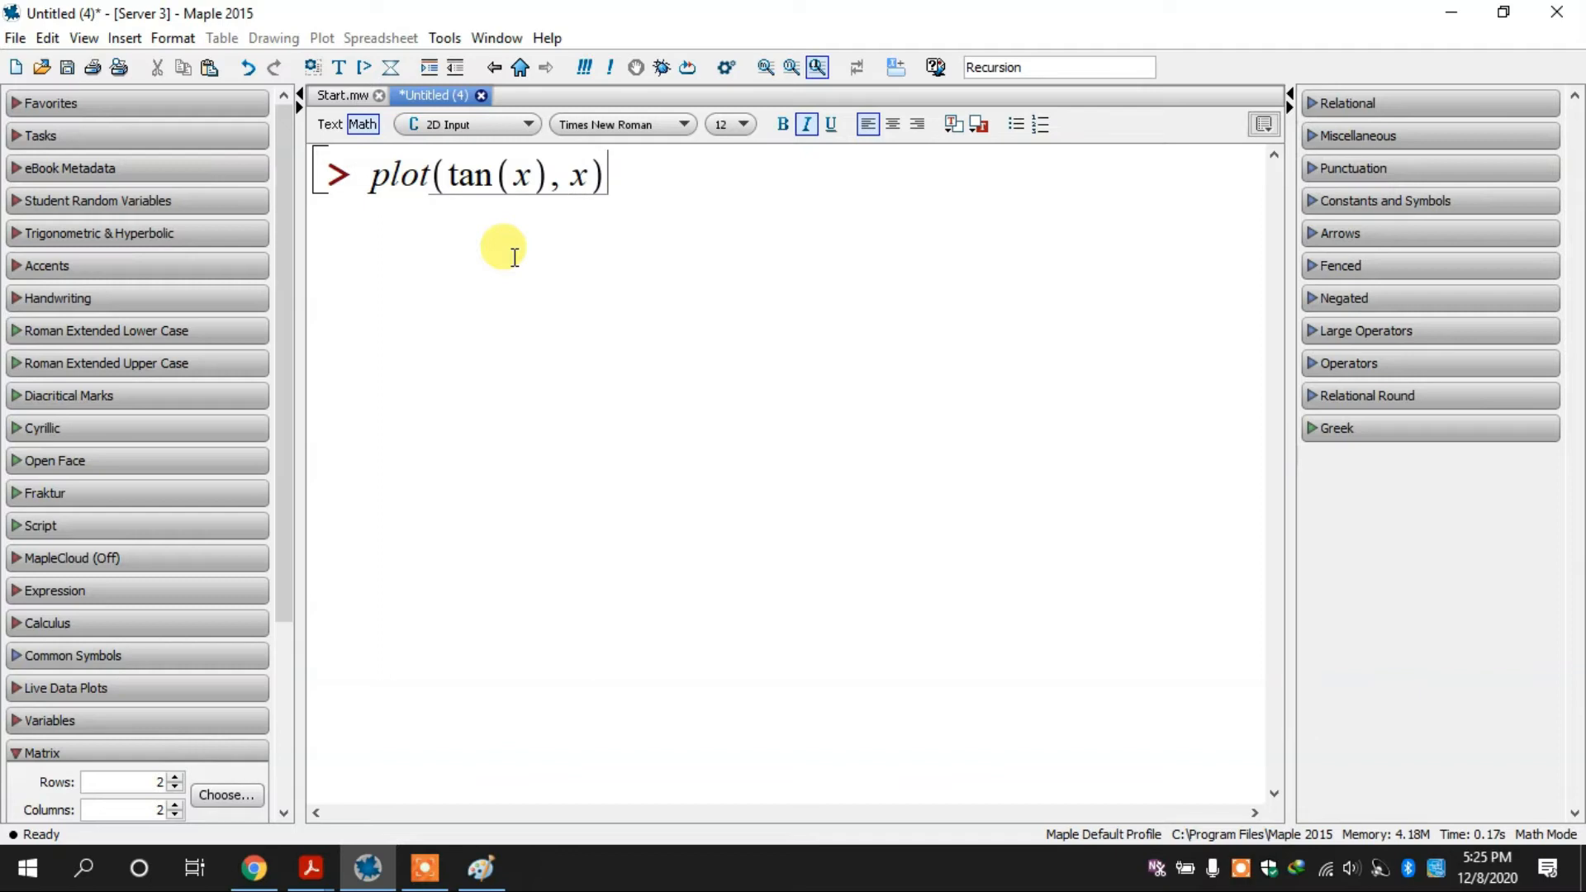
pyautogui.press('Return')
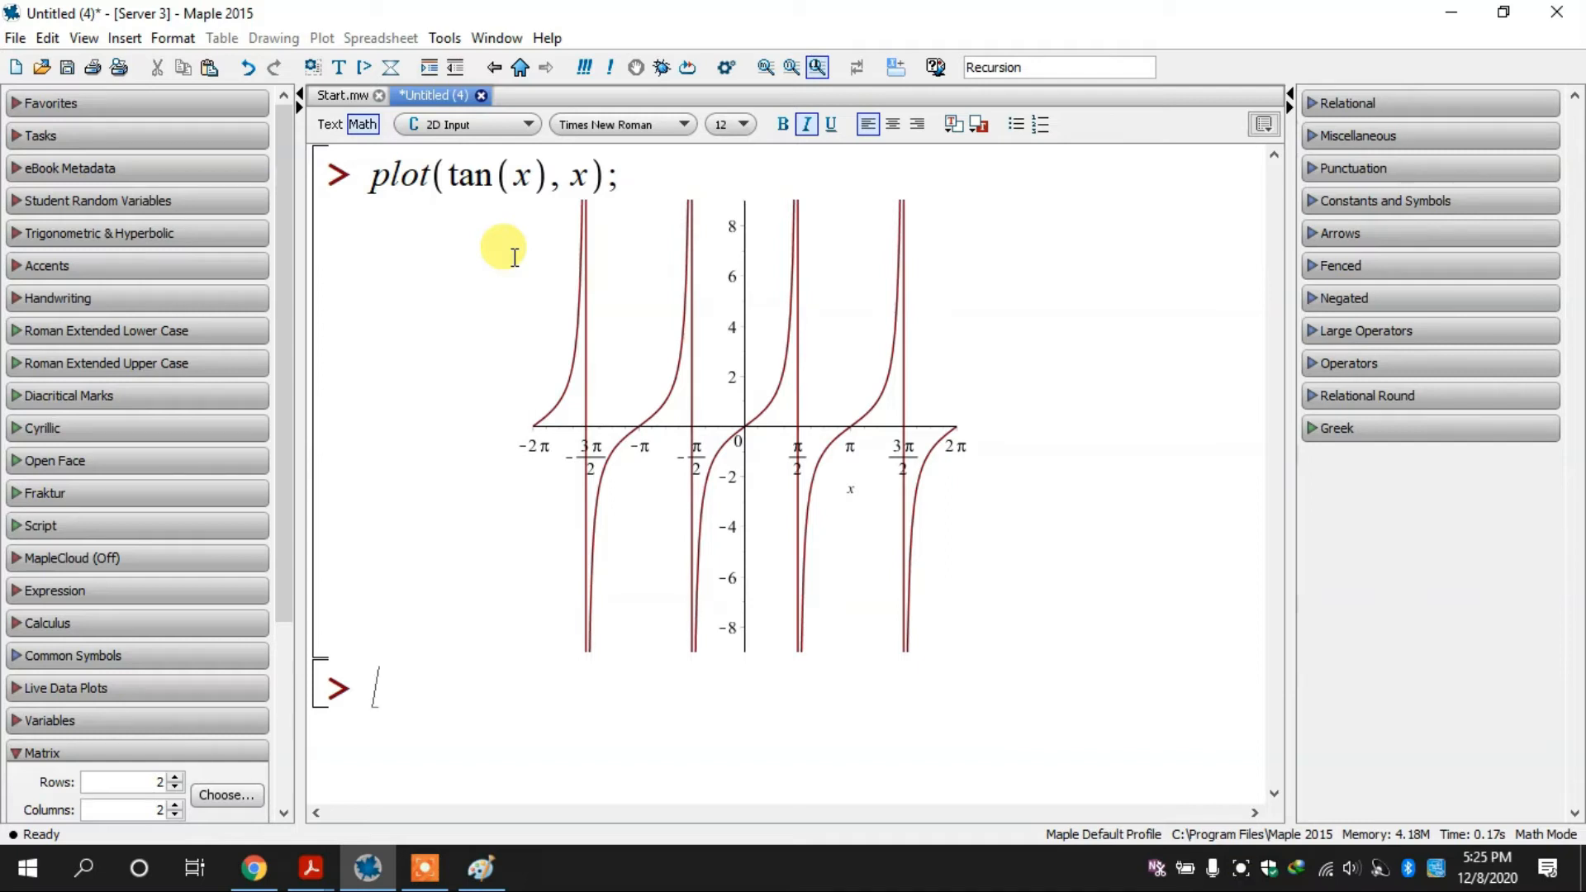
# Step: Clear the whole worksheet and define the function y := tan(x);
pyautogui.hotkey('ctrl', 'a')
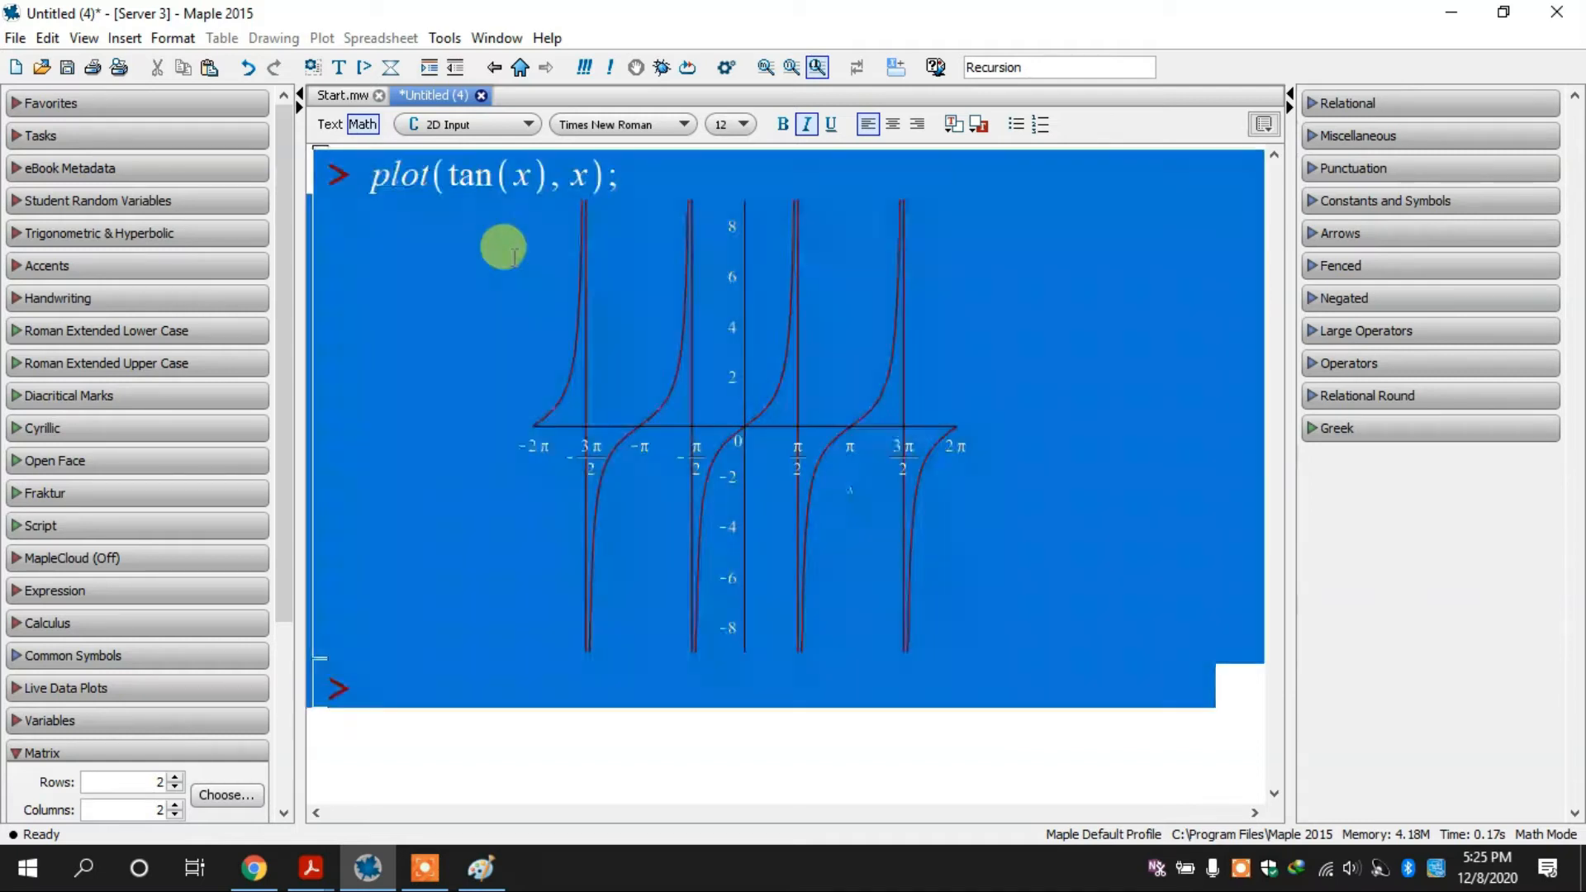
pyautogui.press('Delete')
pyautogui.write('y:=2')
pyautogui.press('BackSpace')
pyautogui.write('tan(x);')
pyautogui.press('Return')
# Step: Plot the defined tangent with the command plot(y, x); and clear the worksheet to an empty prompt
pyautogui.write('plot(')
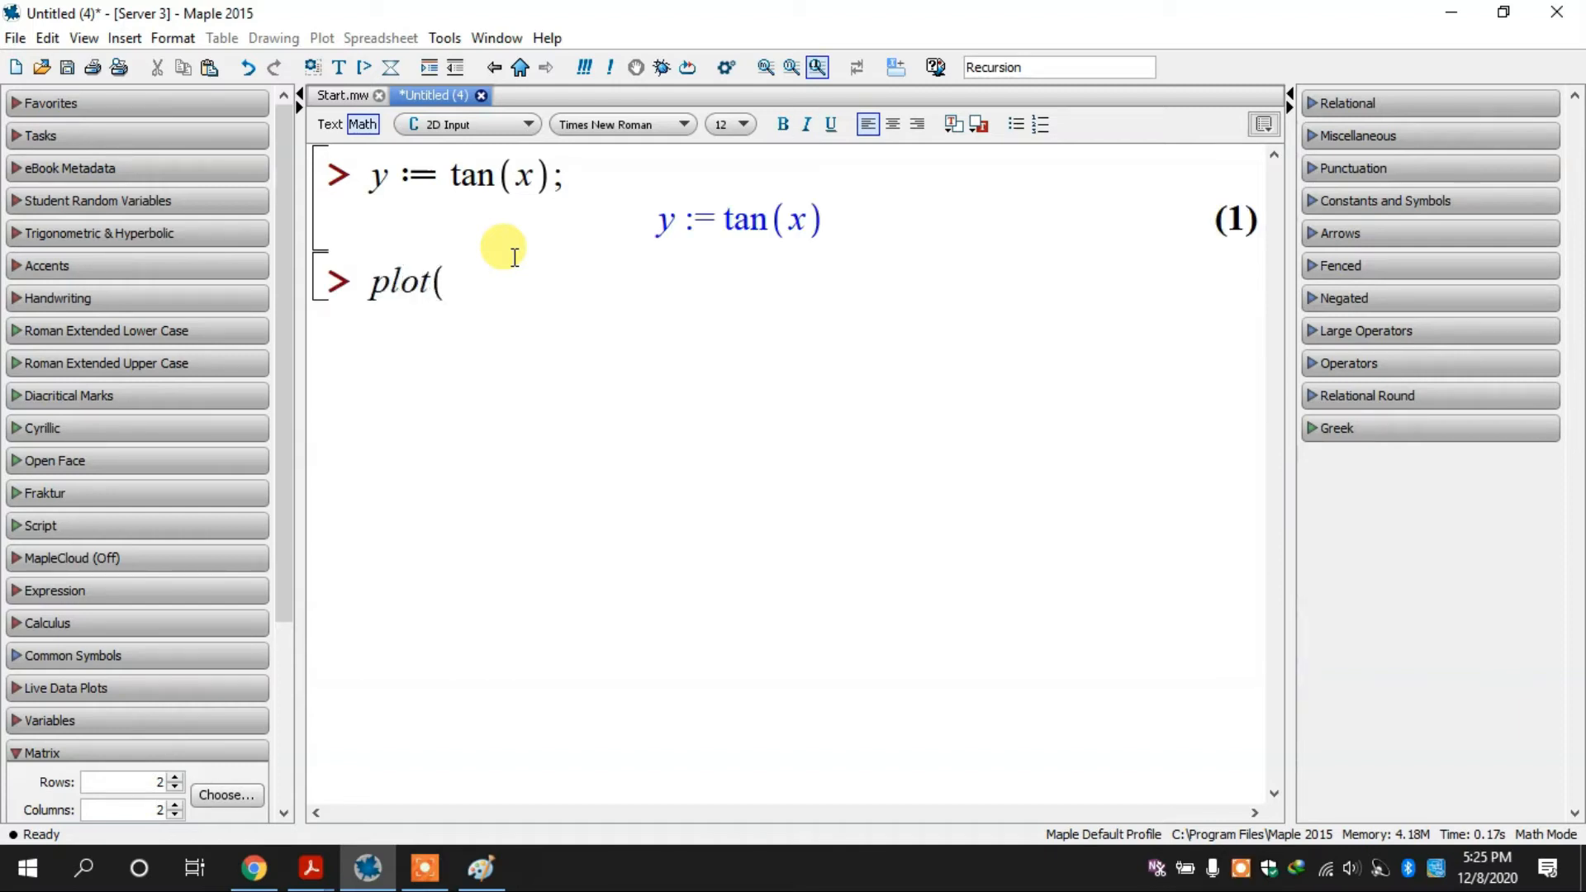
pyautogui.write('y, x);')
pyautogui.press('Return')
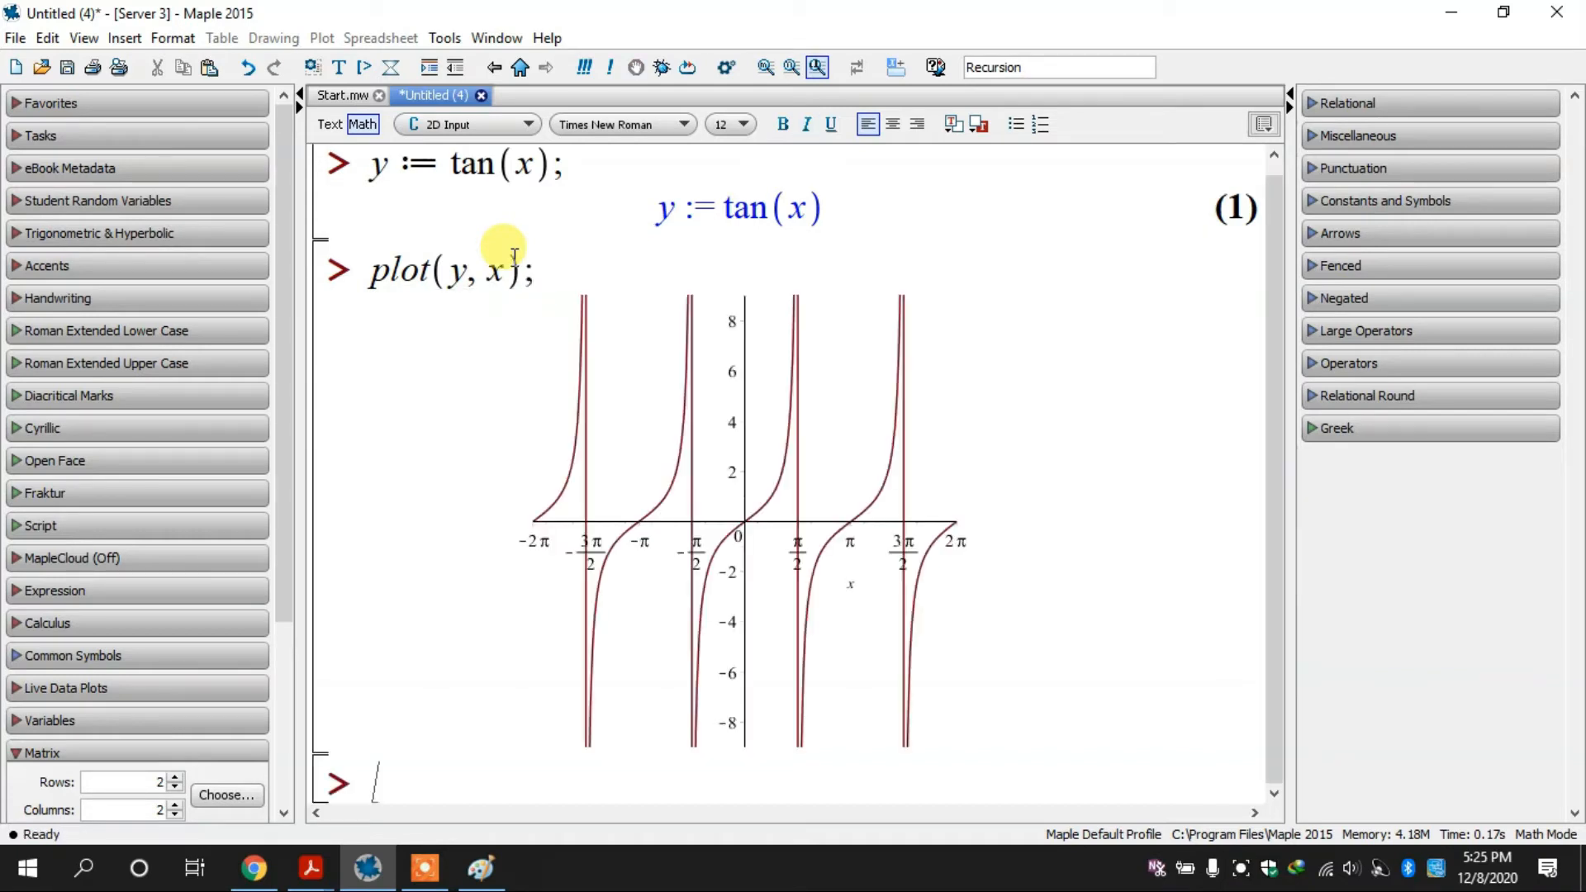
pyautogui.hotkey('ctrl', 'a')
pyautogui.press('Delete')
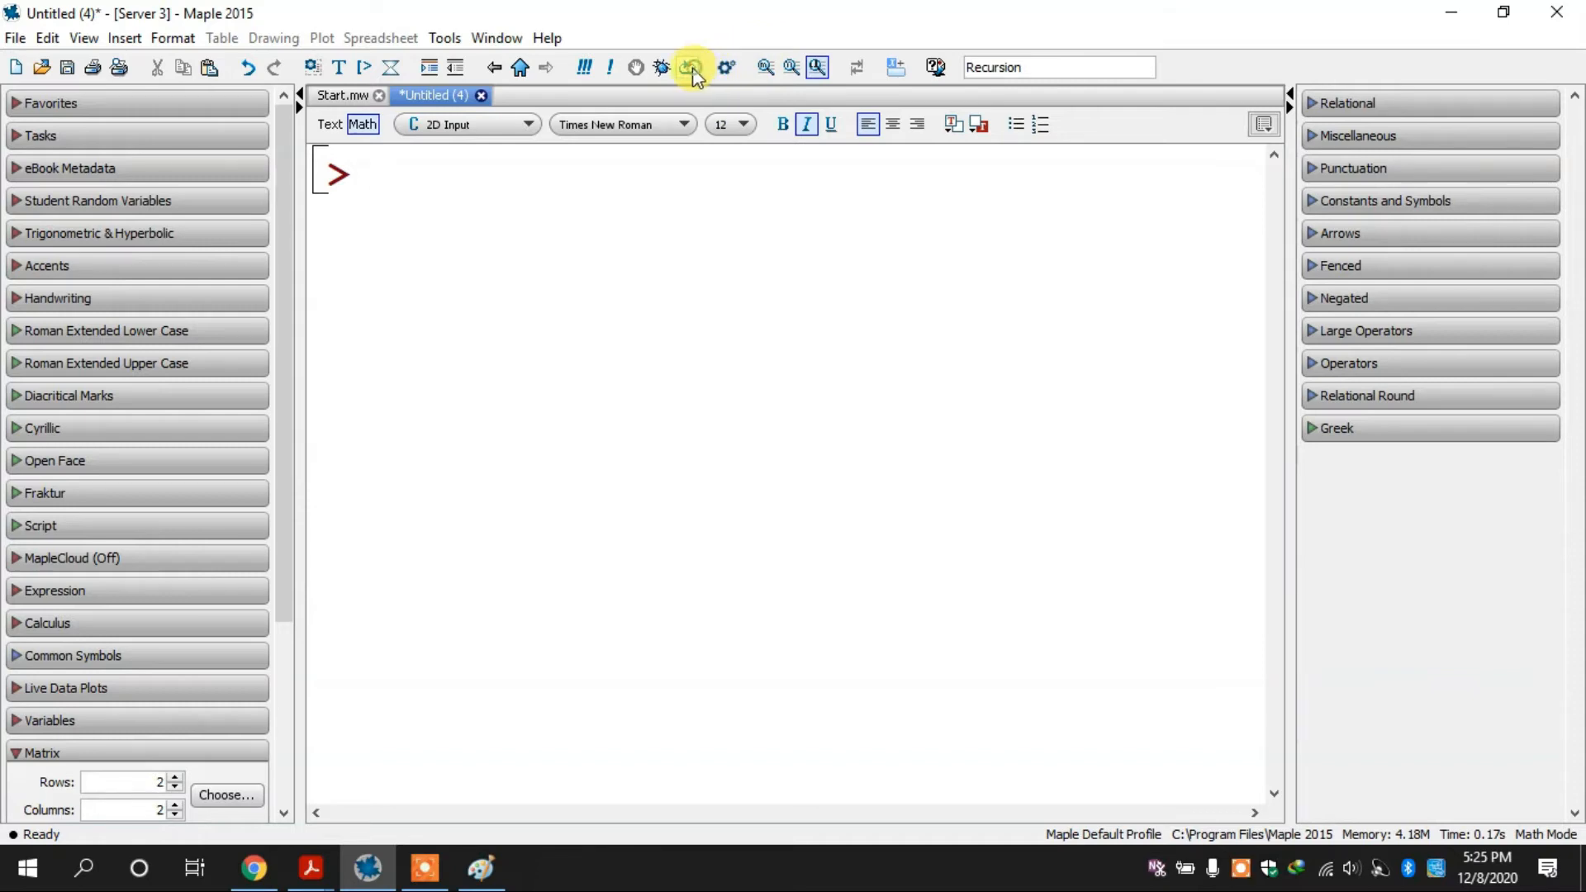
# Step: Switch to Paint and erase all the existing notes from the canvas
pyautogui.click(479, 869)
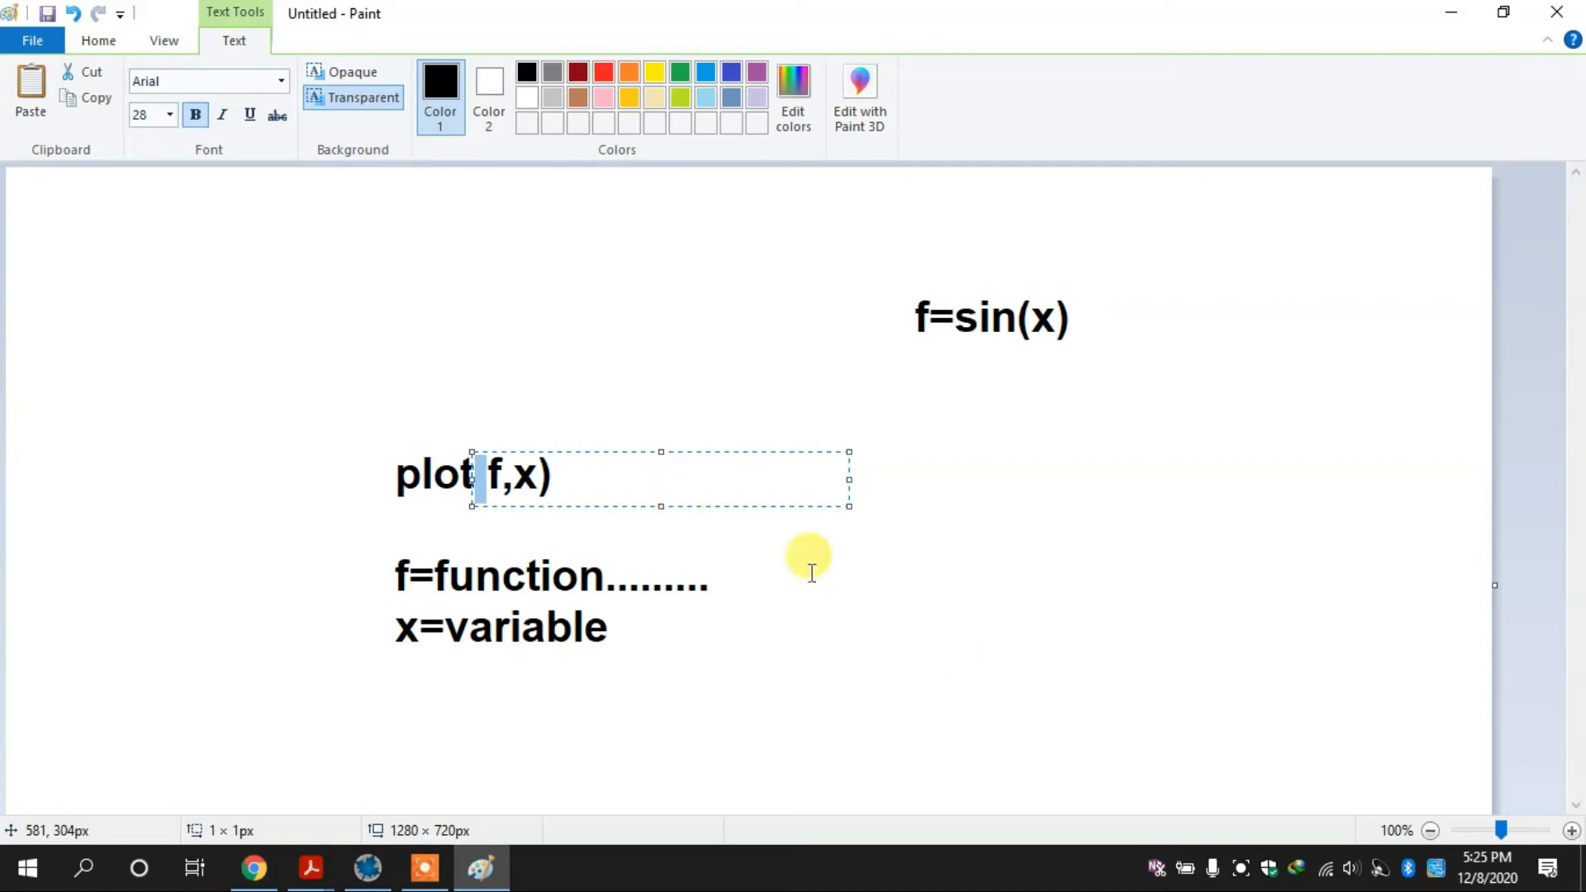
pyautogui.click(953, 657)
pyautogui.hotkey('ctrl', 'a')
pyautogui.press('Delete')
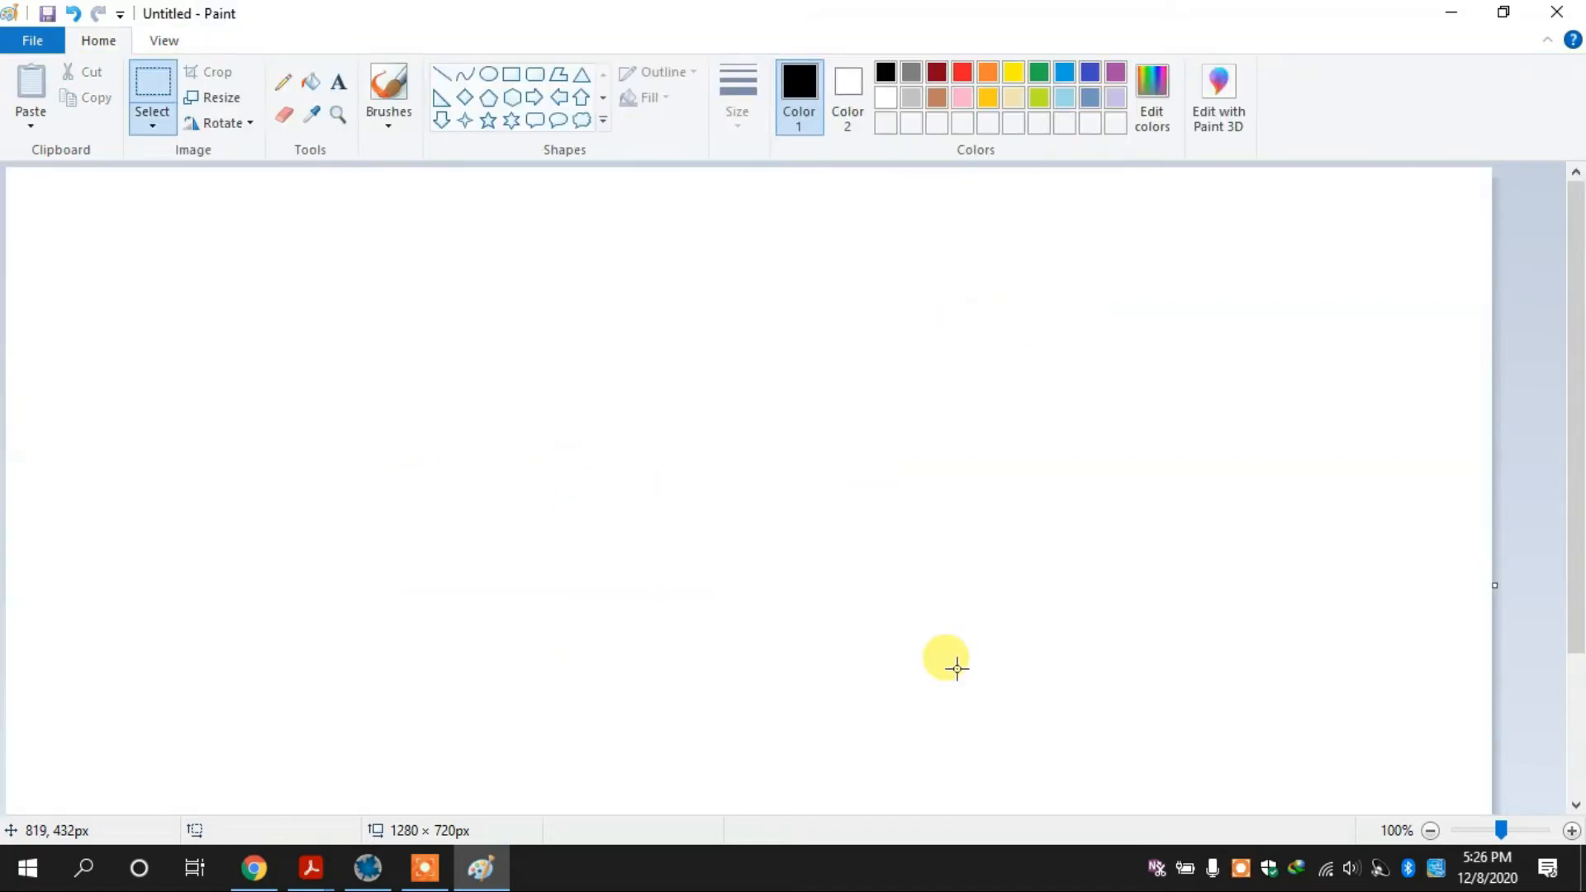
# Step: Add the bold black text plot(sin(x),x) in the upper part of the blank canvas
pyautogui.click(339, 83)
pyautogui.click(394, 355)
pyautogui.write('p')
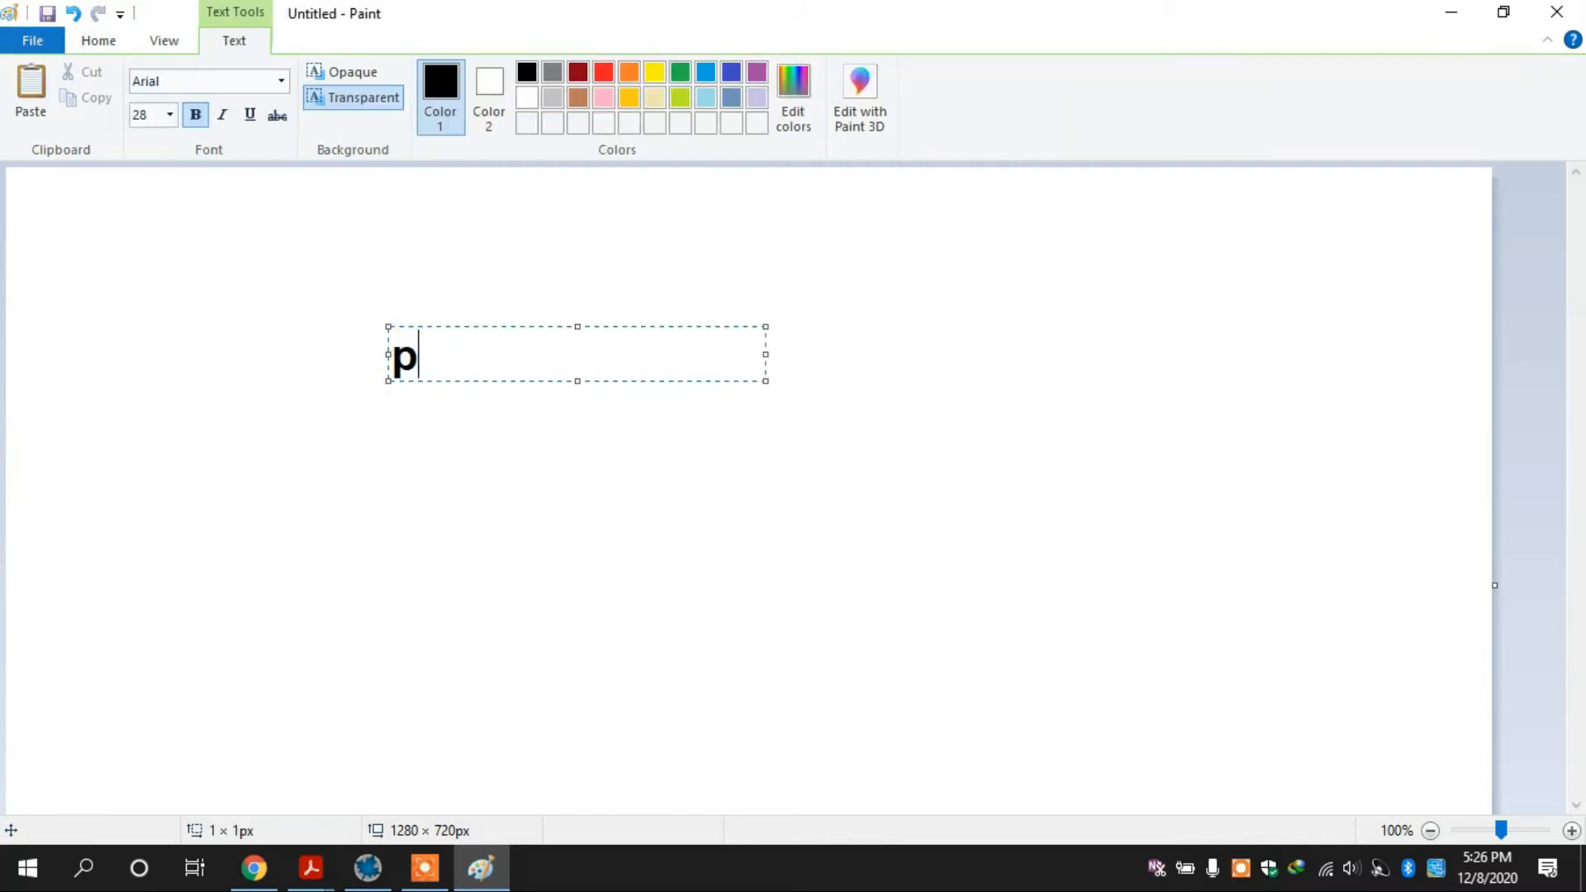
pyautogui.write('lot(f')
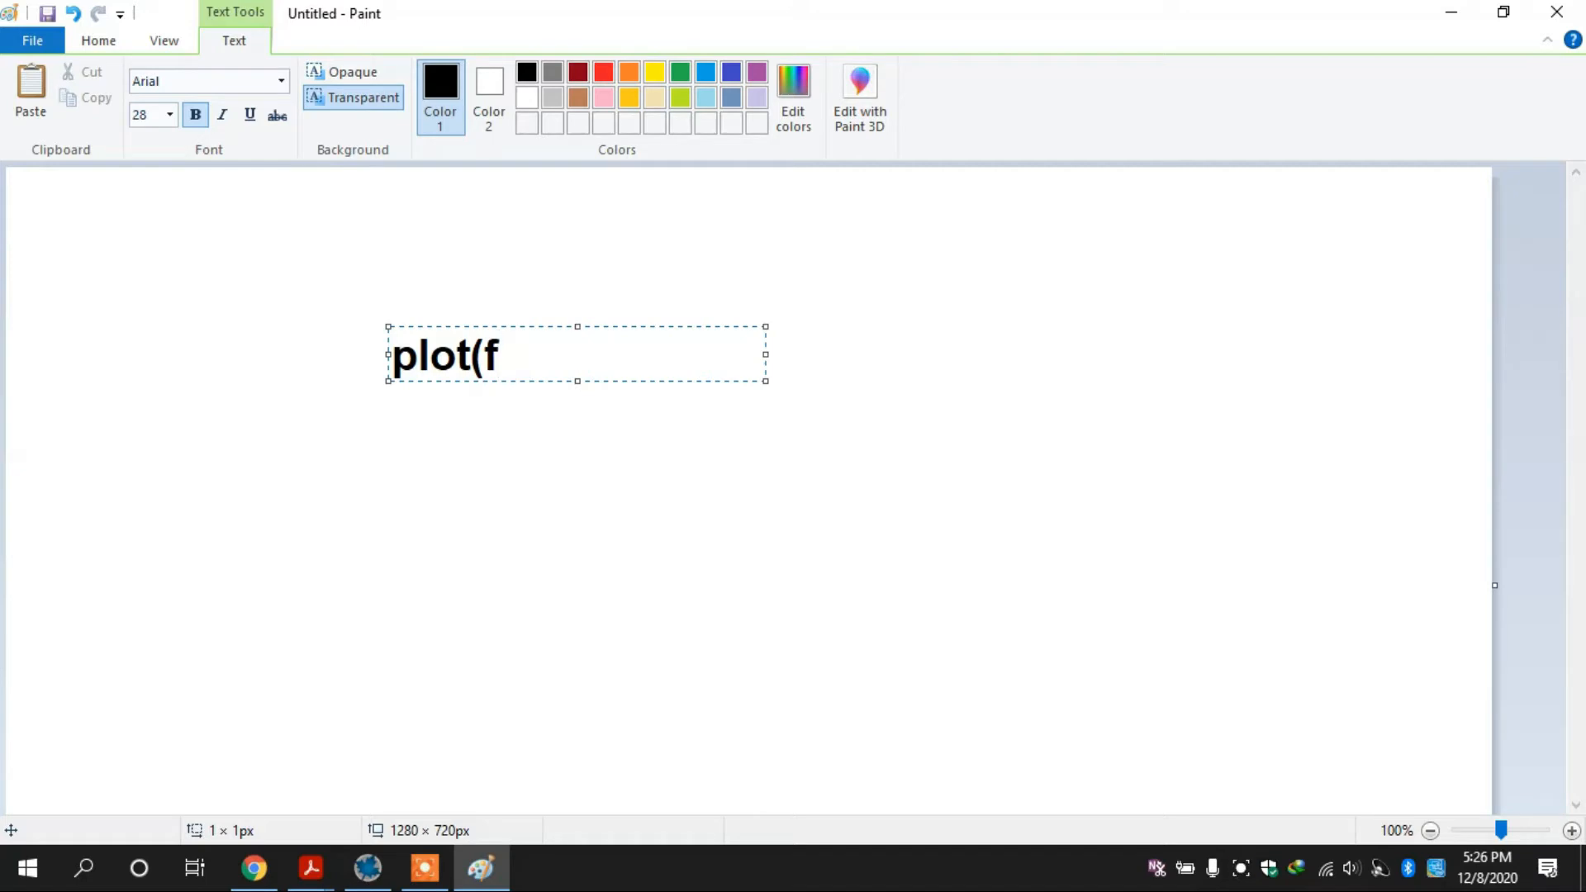
pyautogui.press('BackSpace')
pyautogui.write('2')
pyautogui.press('BackSpace')
pyautogui.write('2x')
pyautogui.press('BackSpace')
pyautogui.press('BackSpace')
pyautogui.write('sin(x')
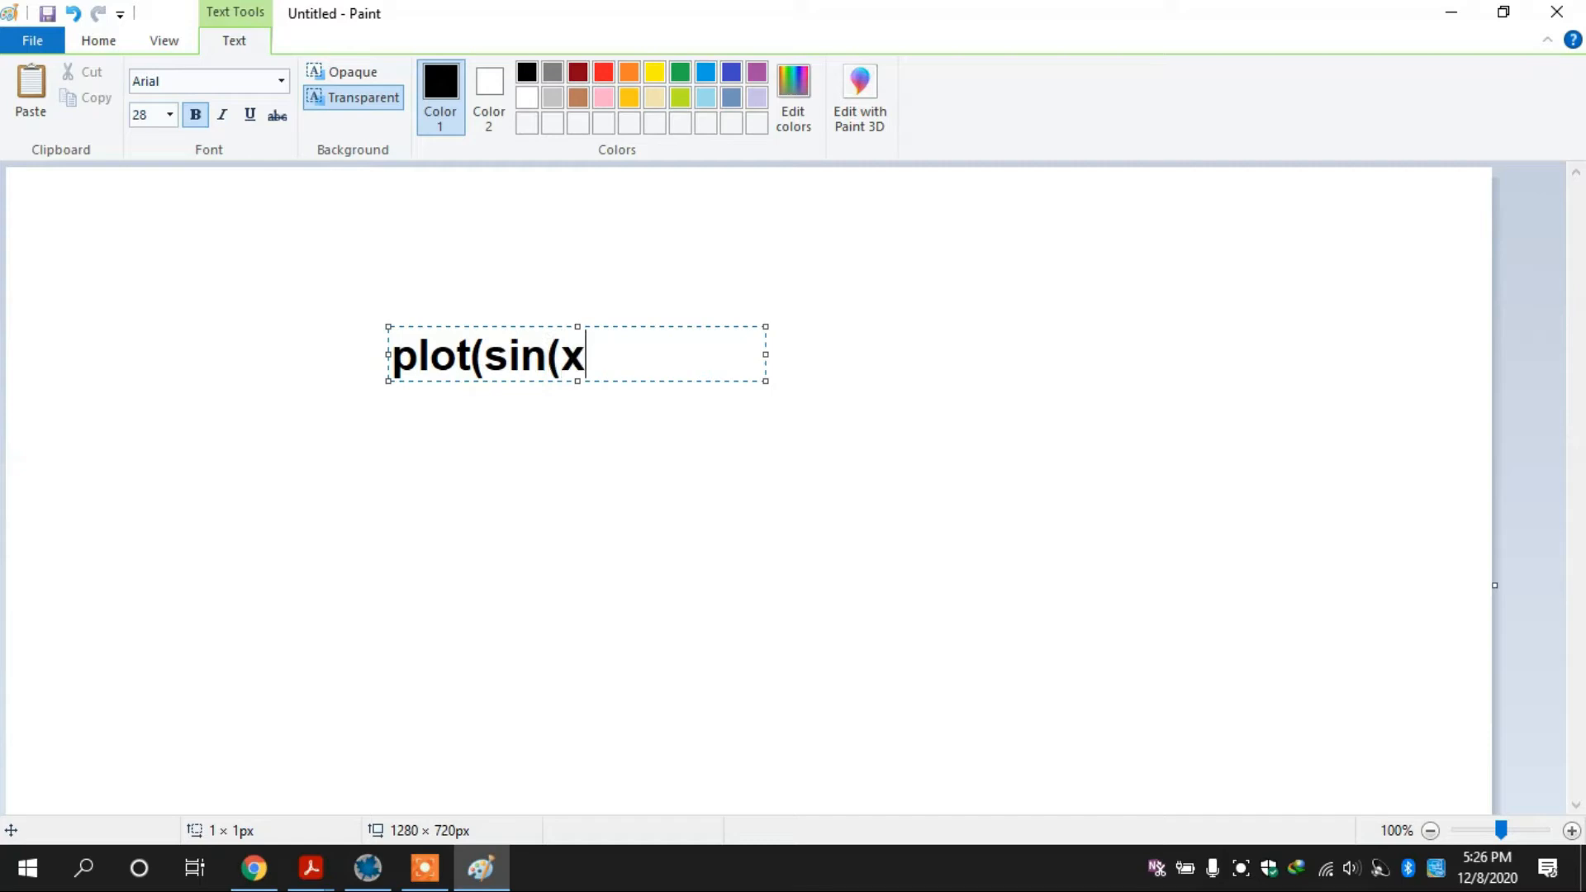
pyautogui.write('),x')
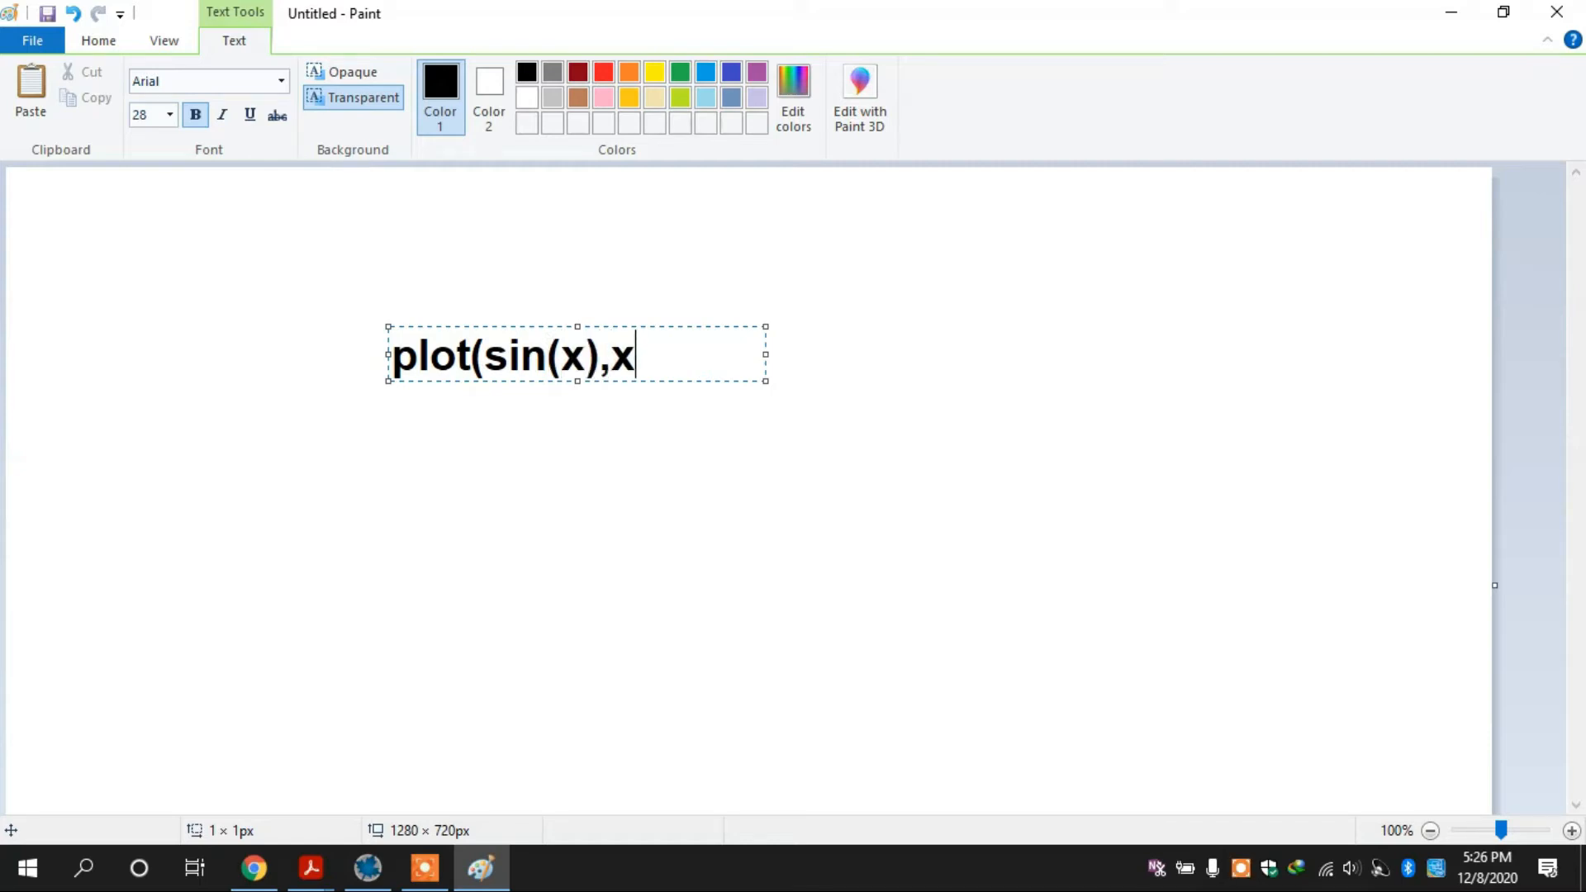
pyautogui.write(')')
pyautogui.press('Left')
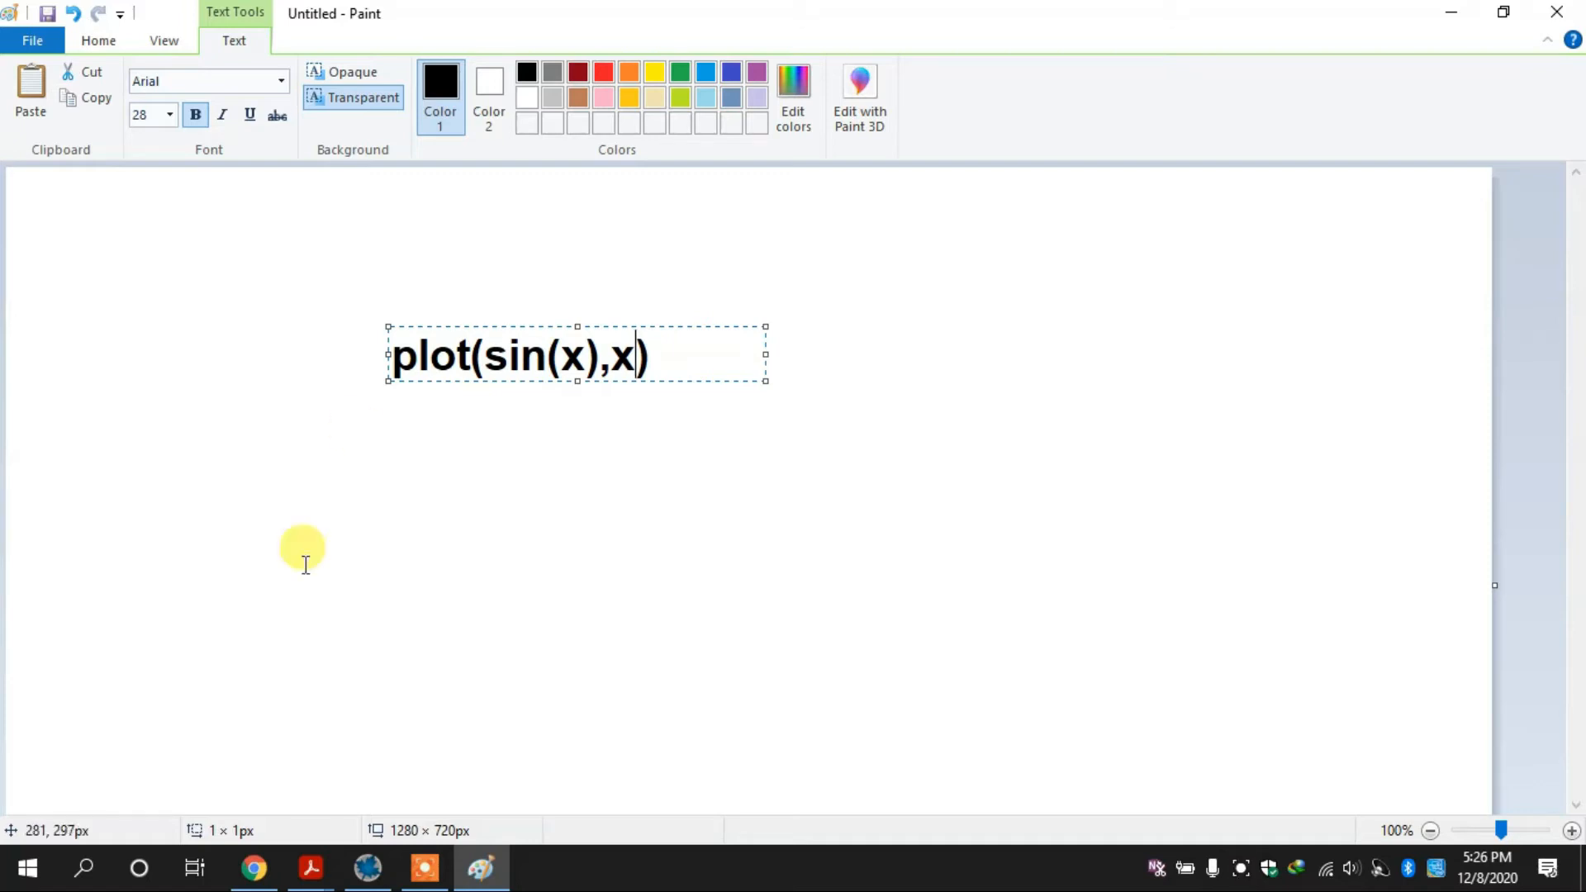
# Step: Switch to Acrobat Reader, check the specified-range example in Ploting in Maple.pdf, and return to Paint
pyautogui.click(311, 866)
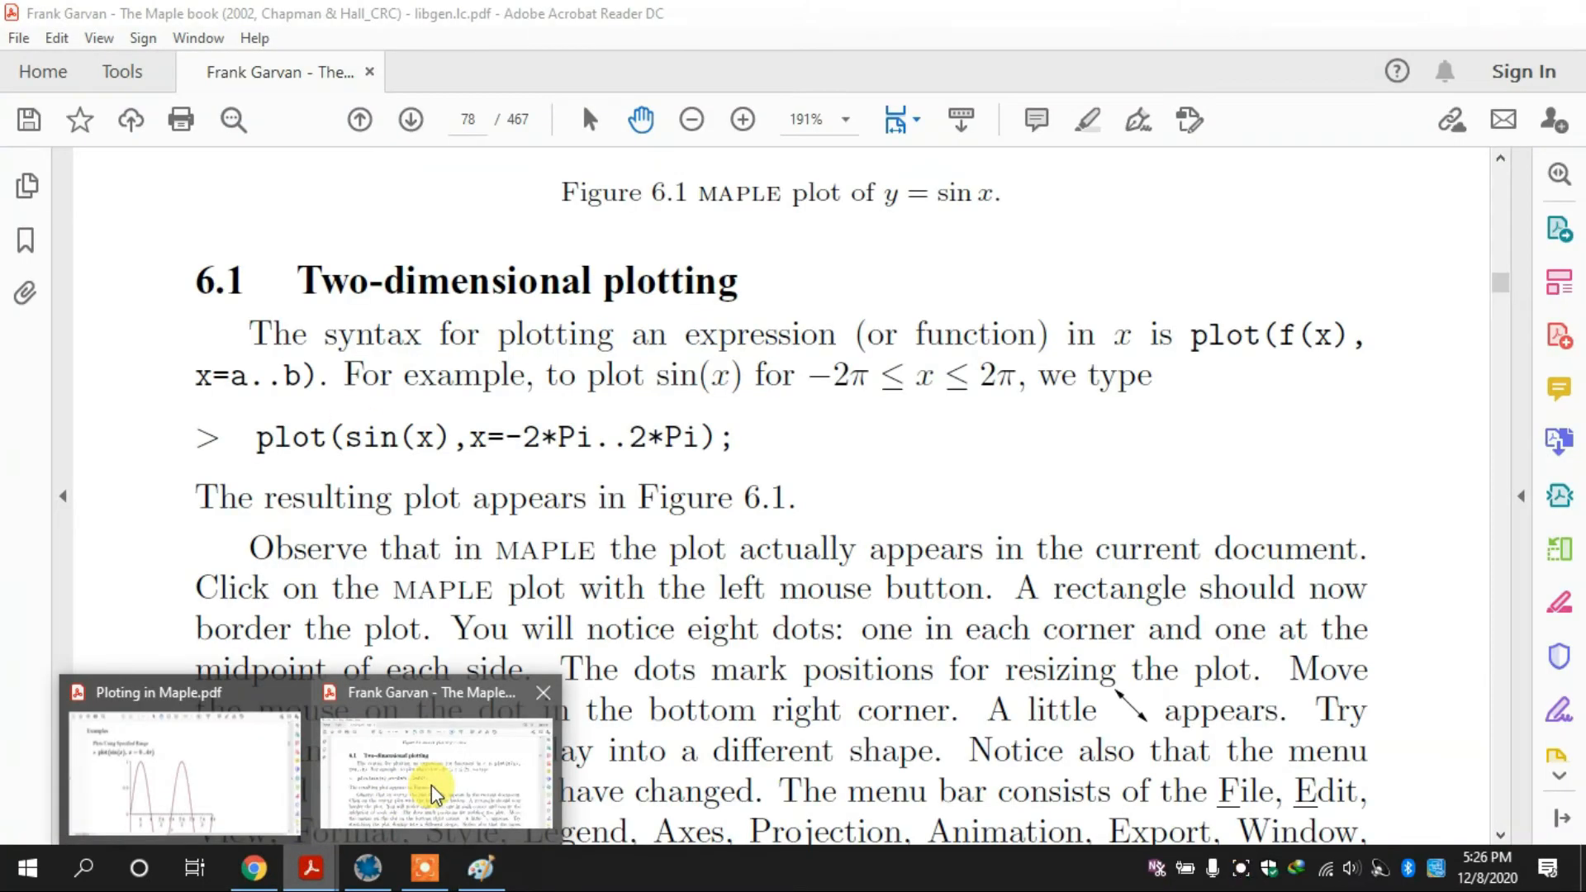
pyautogui.click(171, 785)
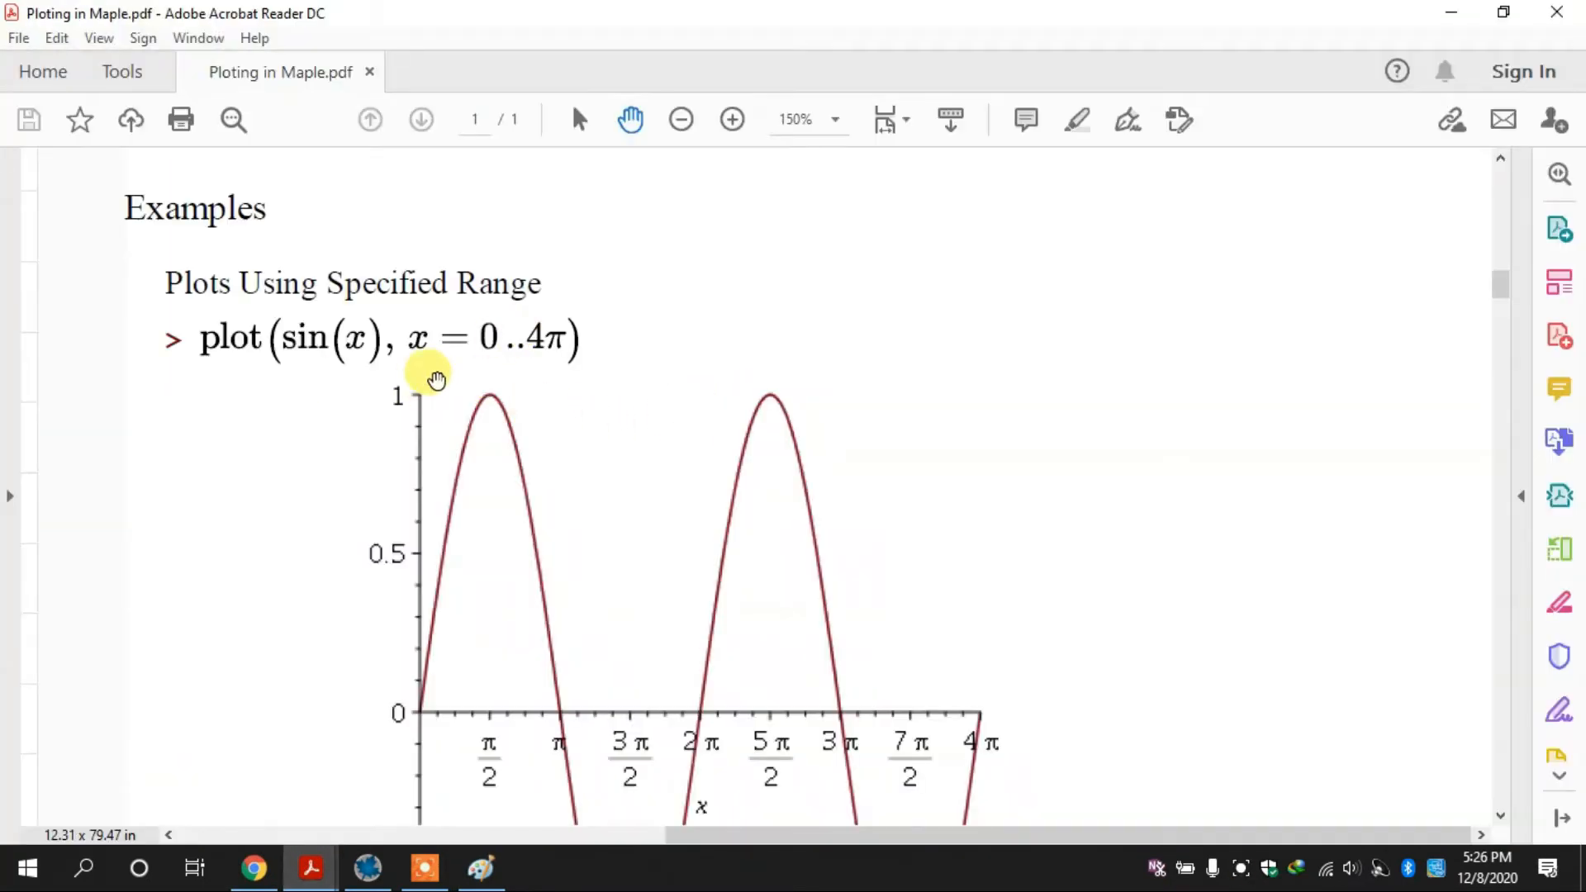
pyautogui.click(1444, 10)
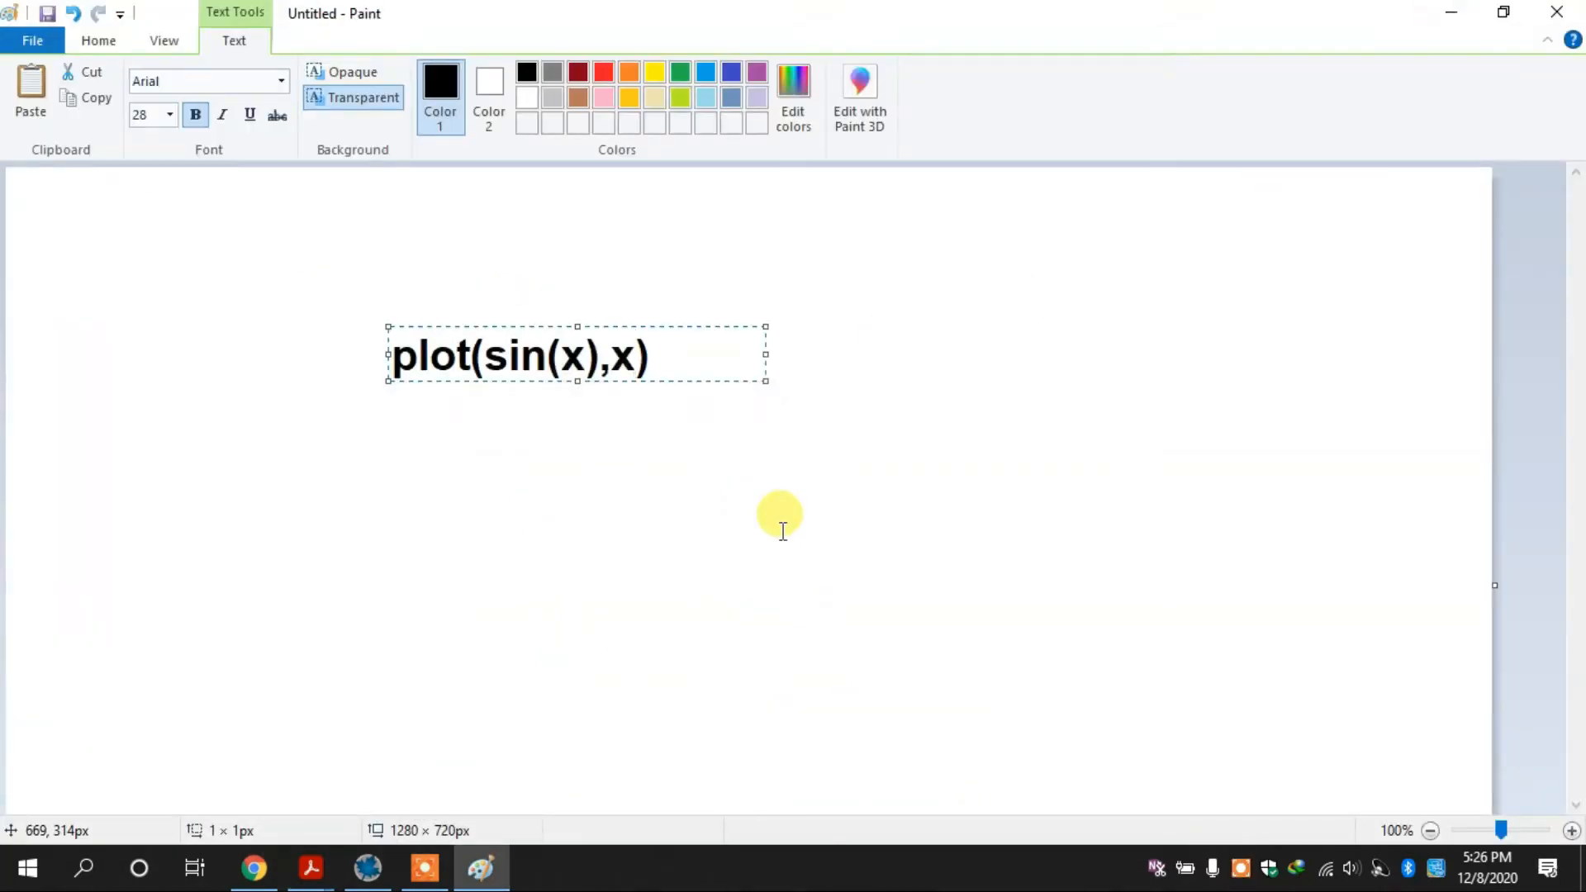
# Step: Extend the text to plot(sin(x),x=0..2*pi) and widen its text box so the command fits on one line
pyautogui.write('=0')
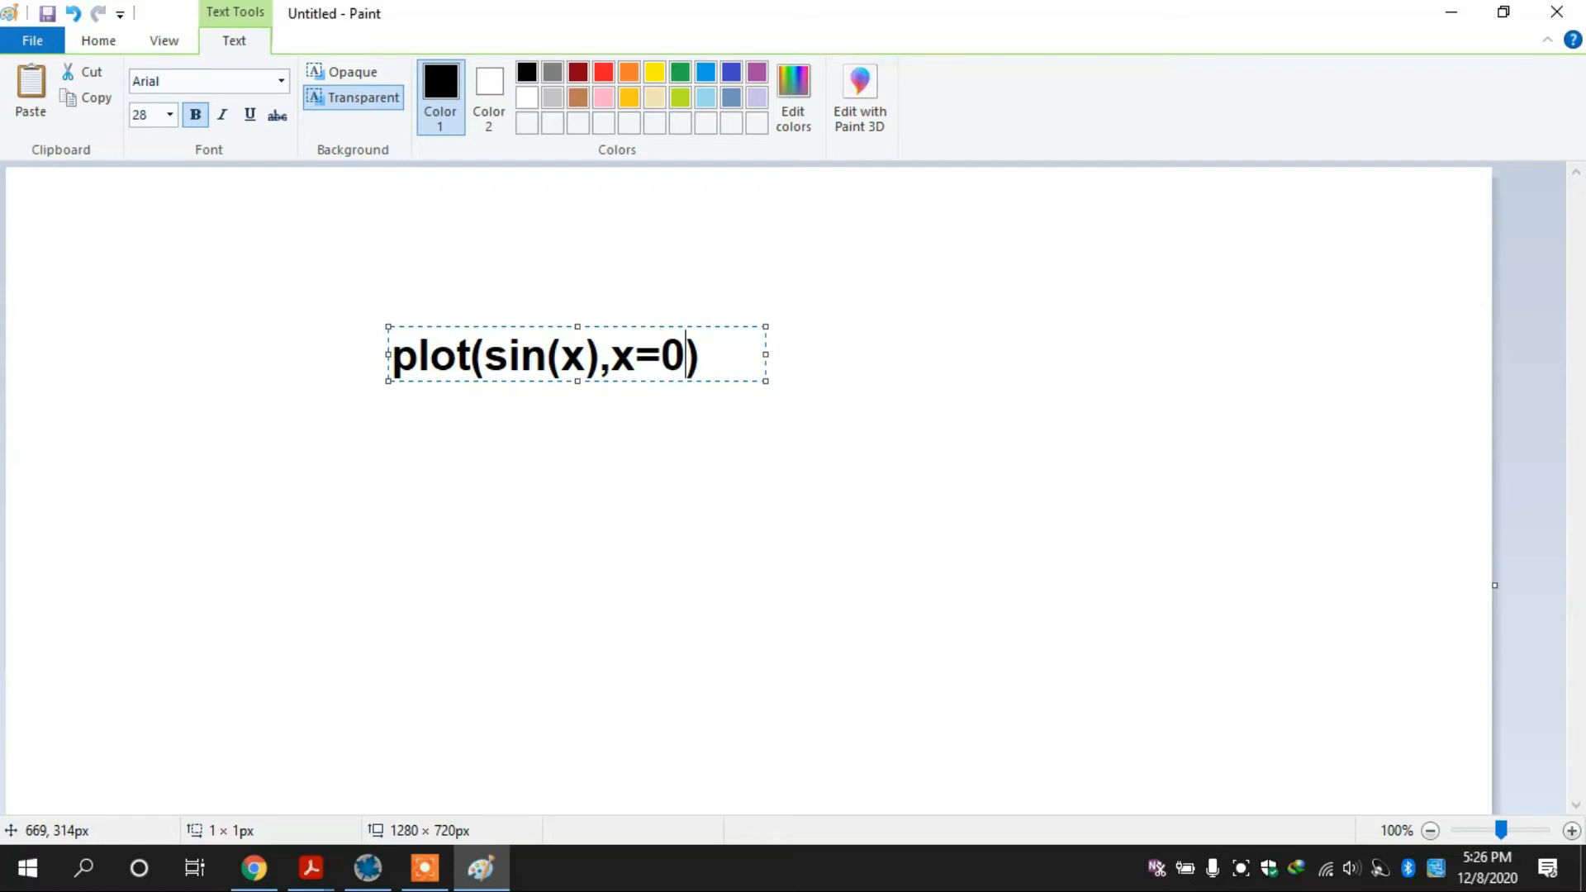
pyautogui.write('..5')
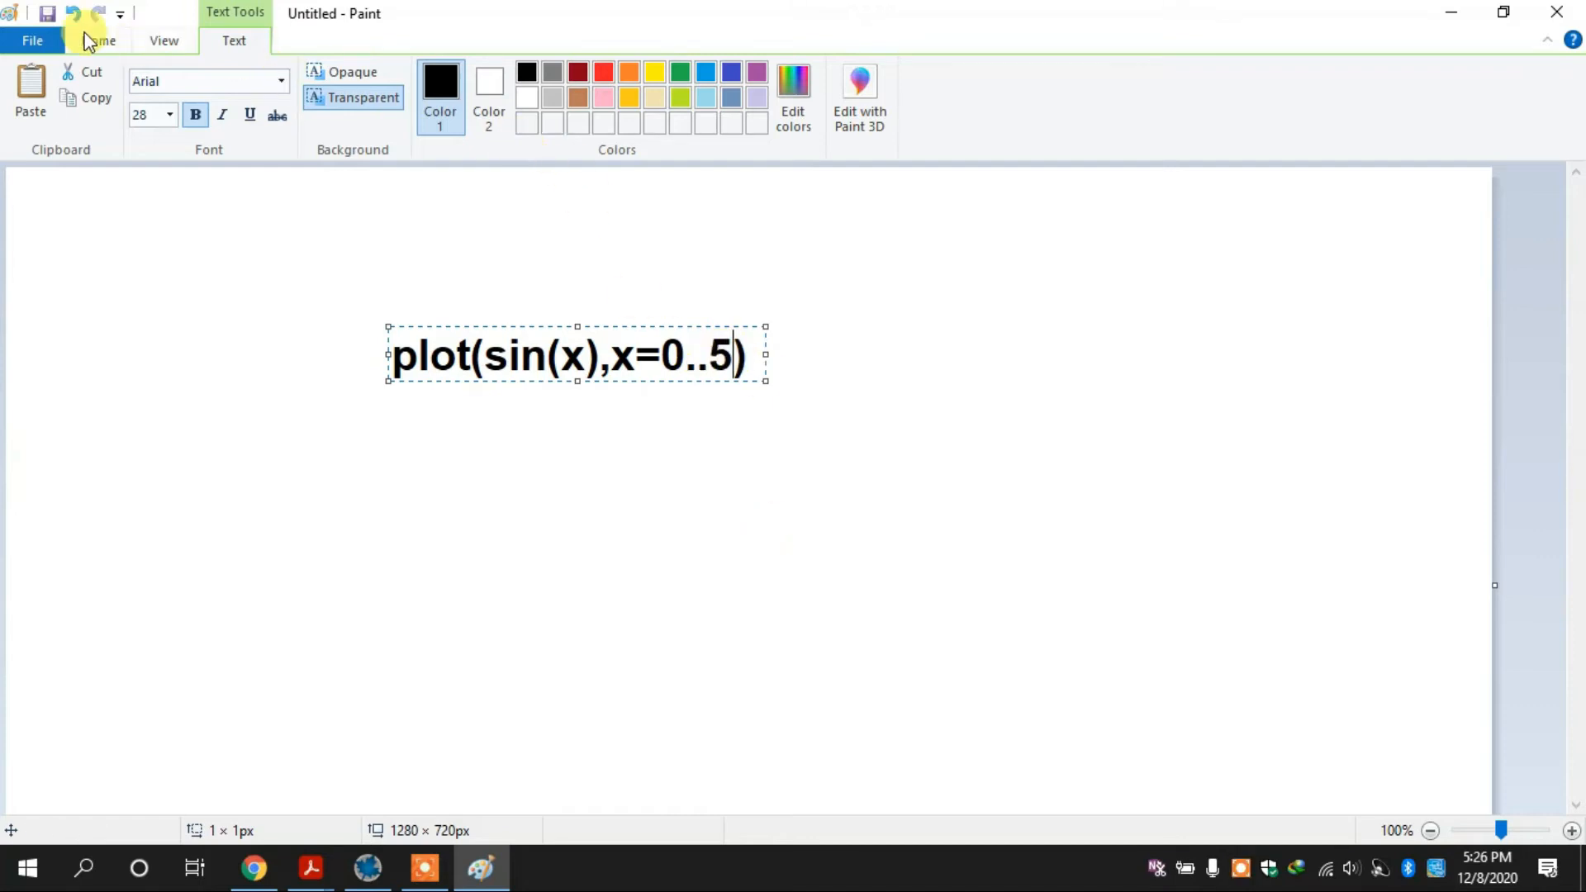
pyautogui.press('BackSpace')
pyautogui.write('2')
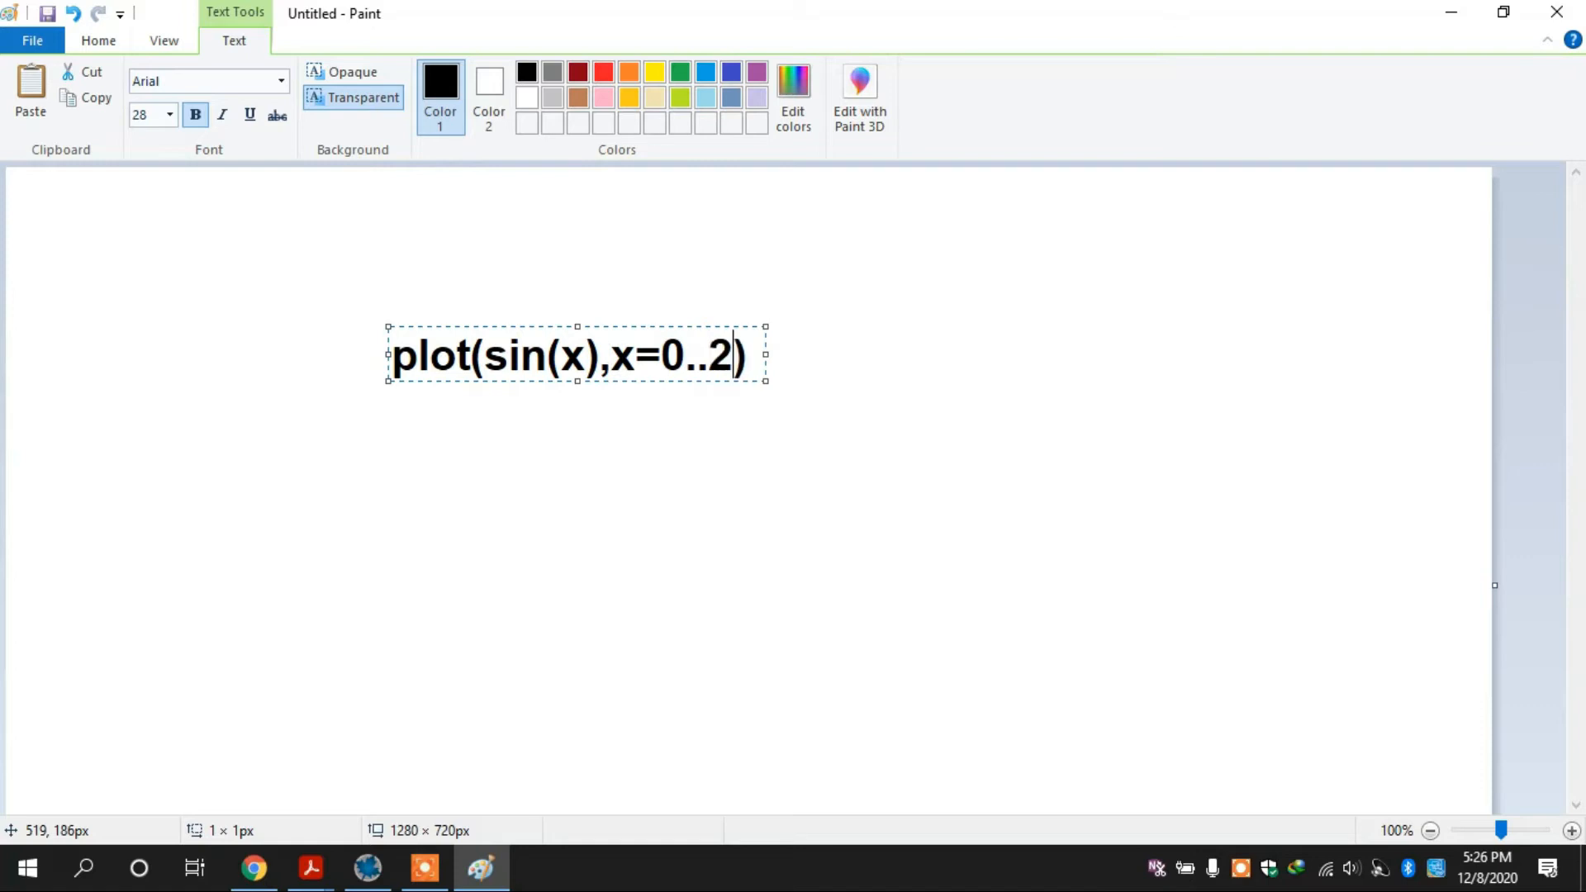
pyautogui.write('*P')
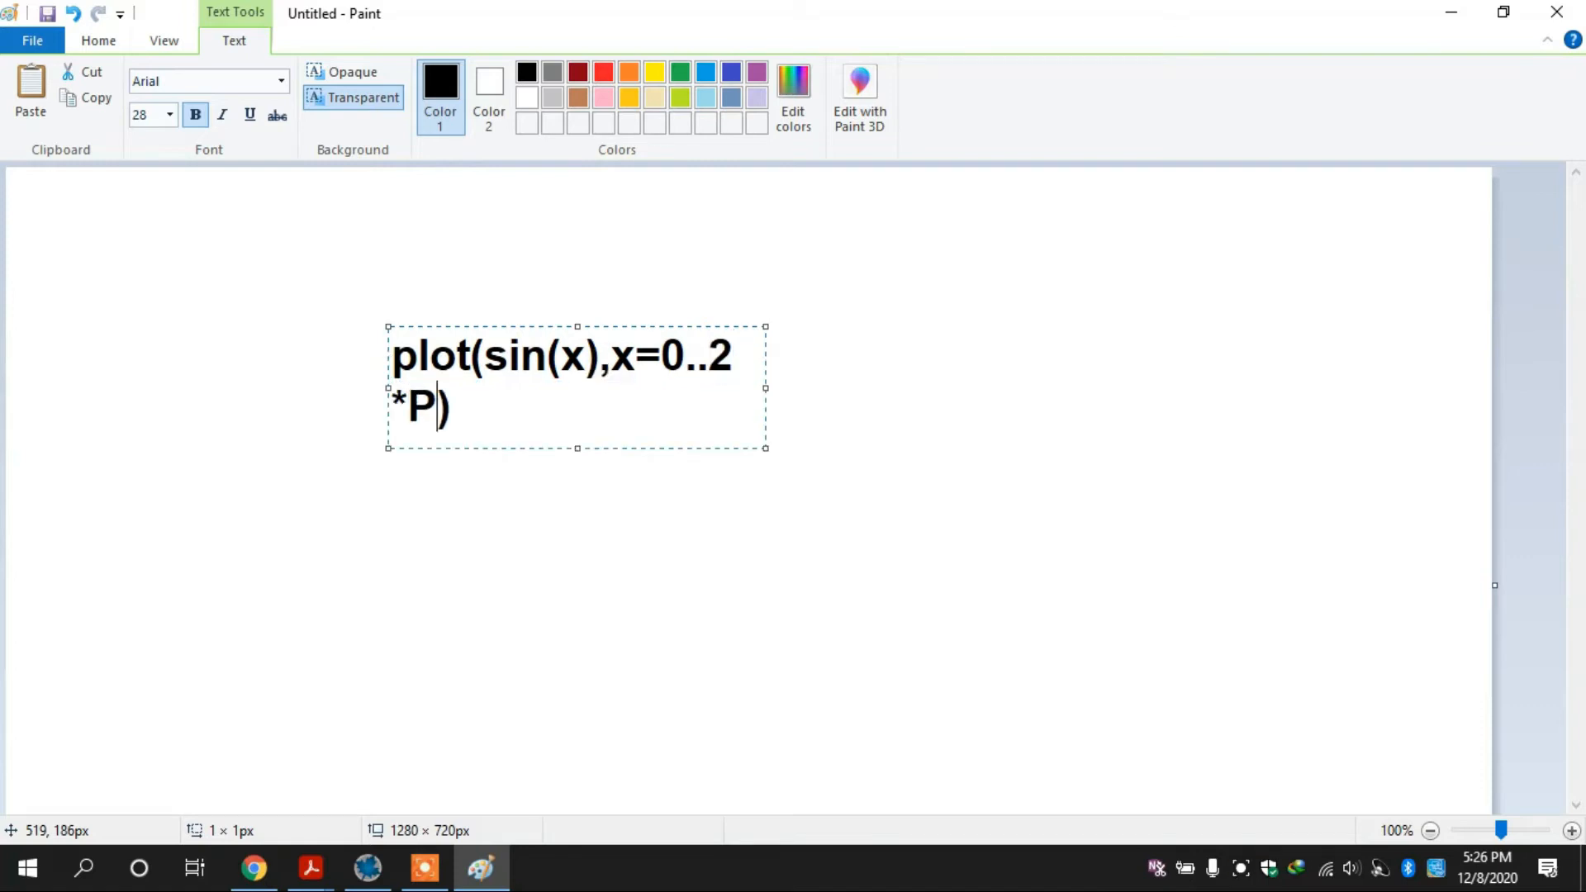
pyautogui.press('BackSpace')
pyautogui.write('pi')
pyautogui.moveTo(766, 388); pyautogui.dragTo(959, 426)
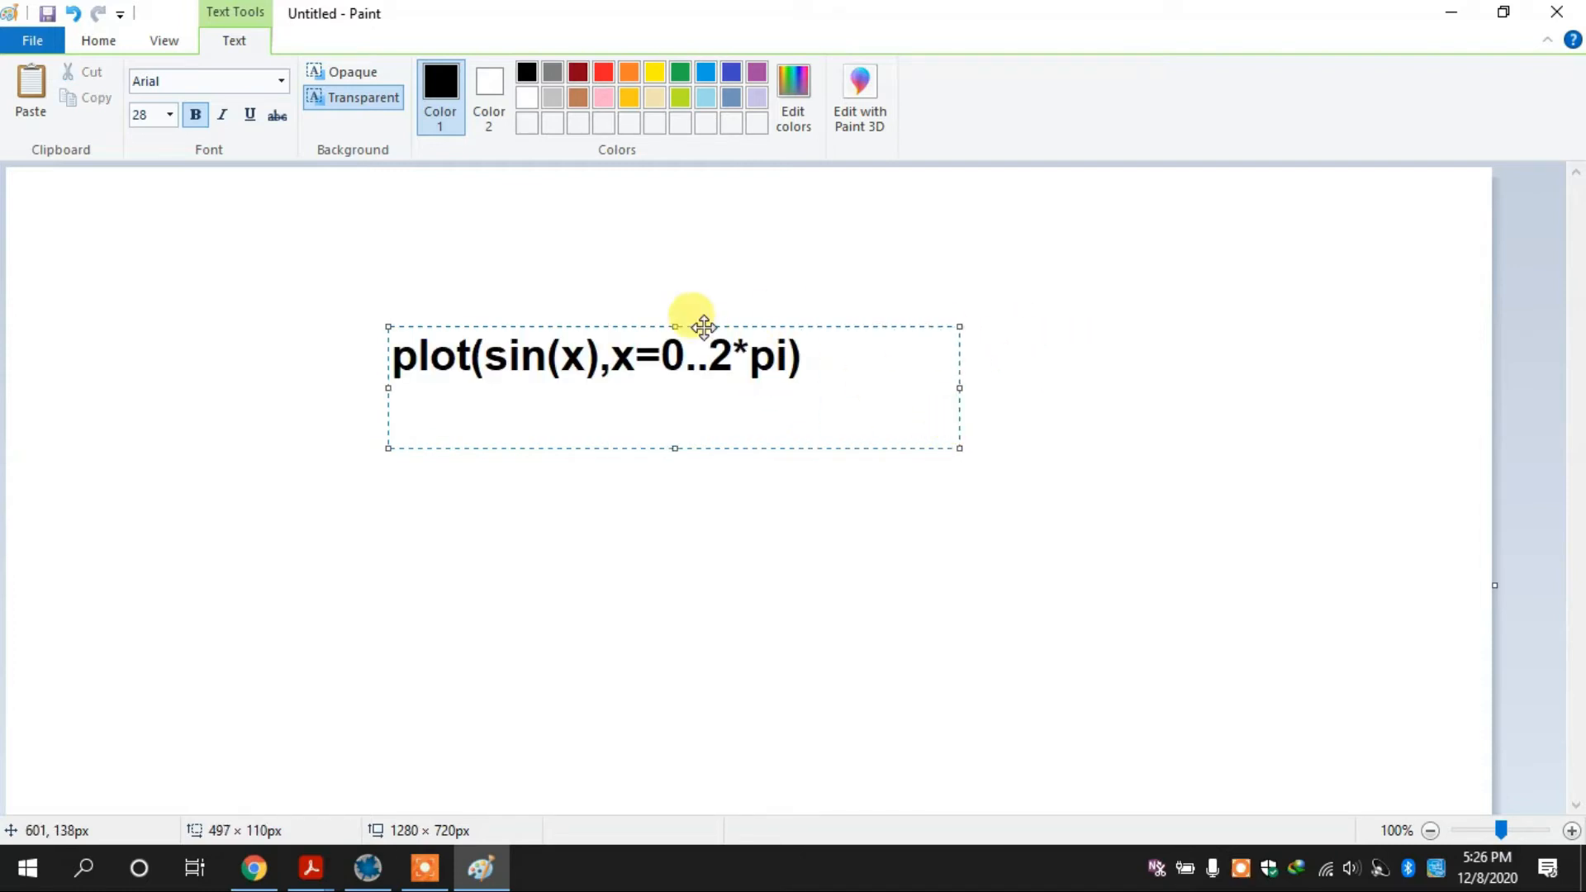
pyautogui.click(618, 284)
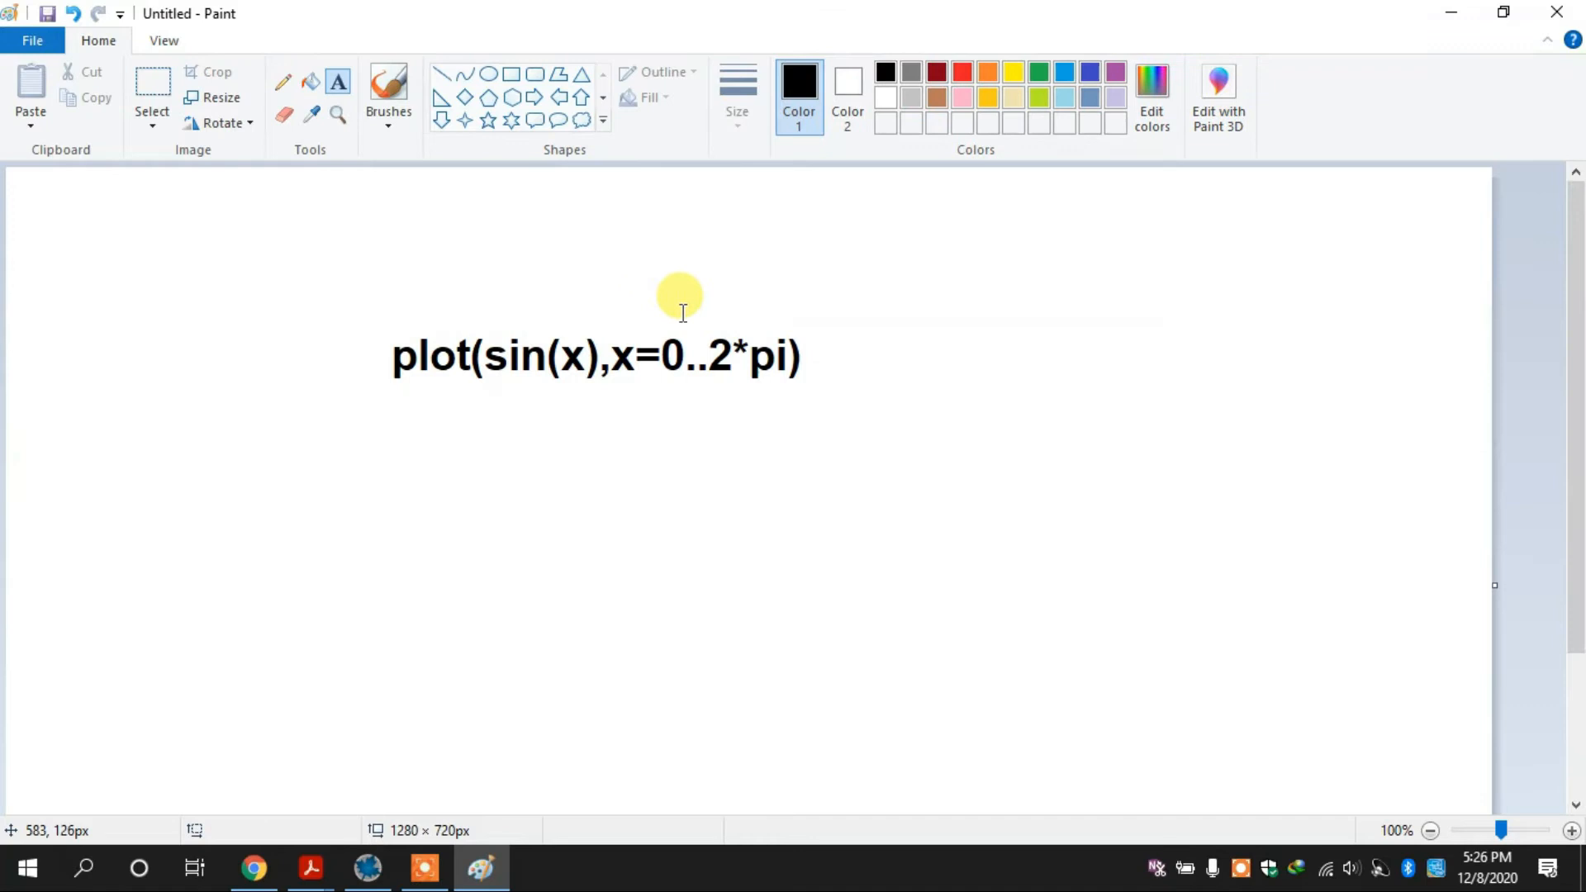
# Step: Draw red brush arrows pointing down at plot and sin(x) in the written command
pyautogui.click(388, 83)
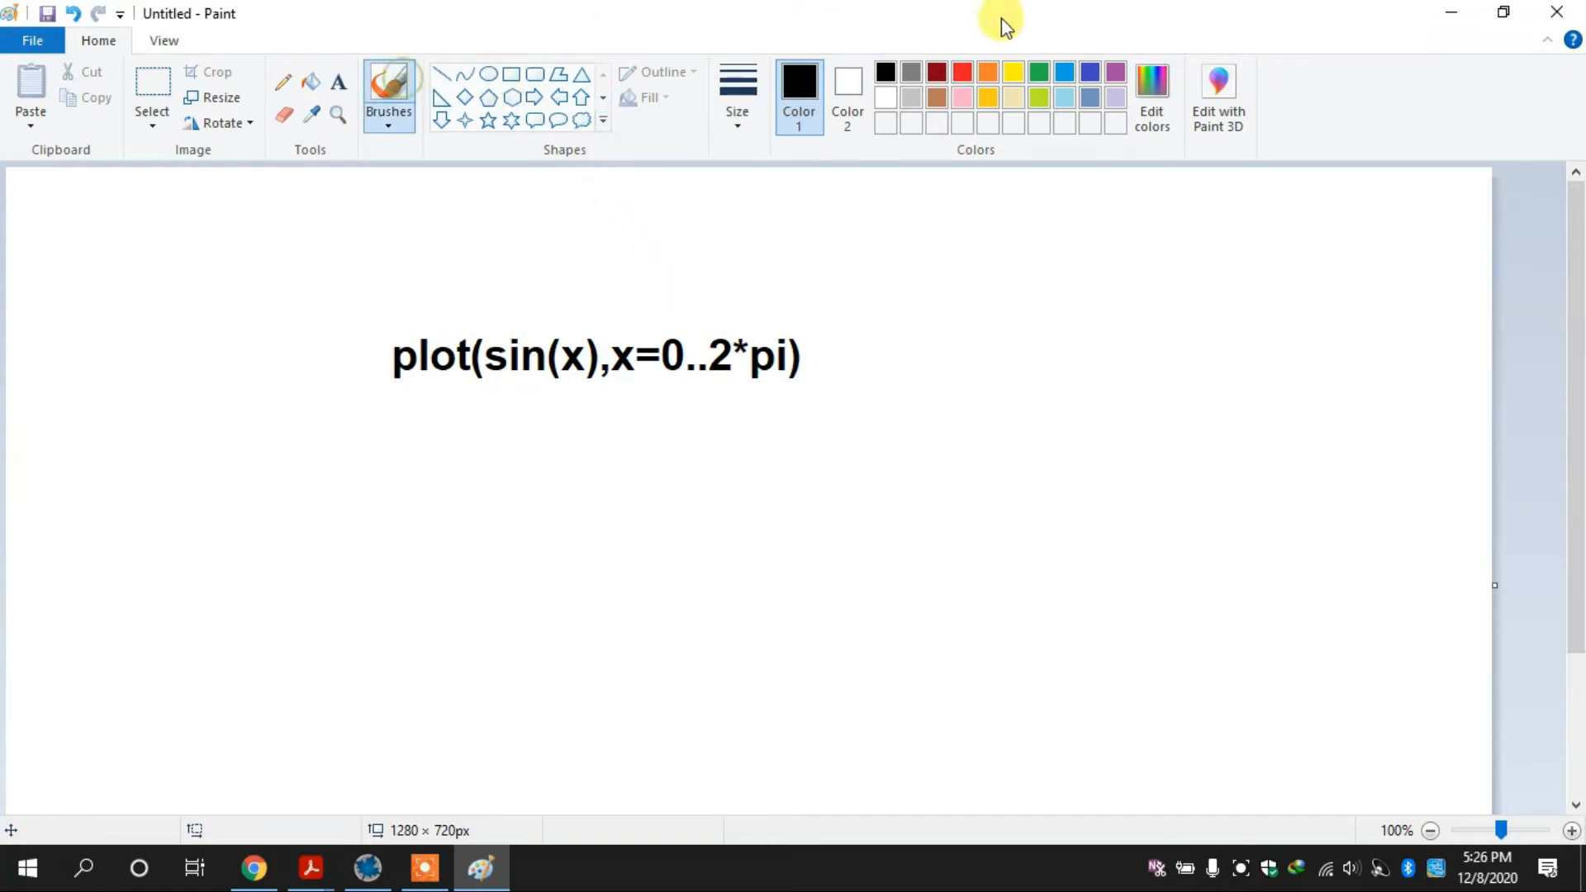
pyautogui.click(962, 73)
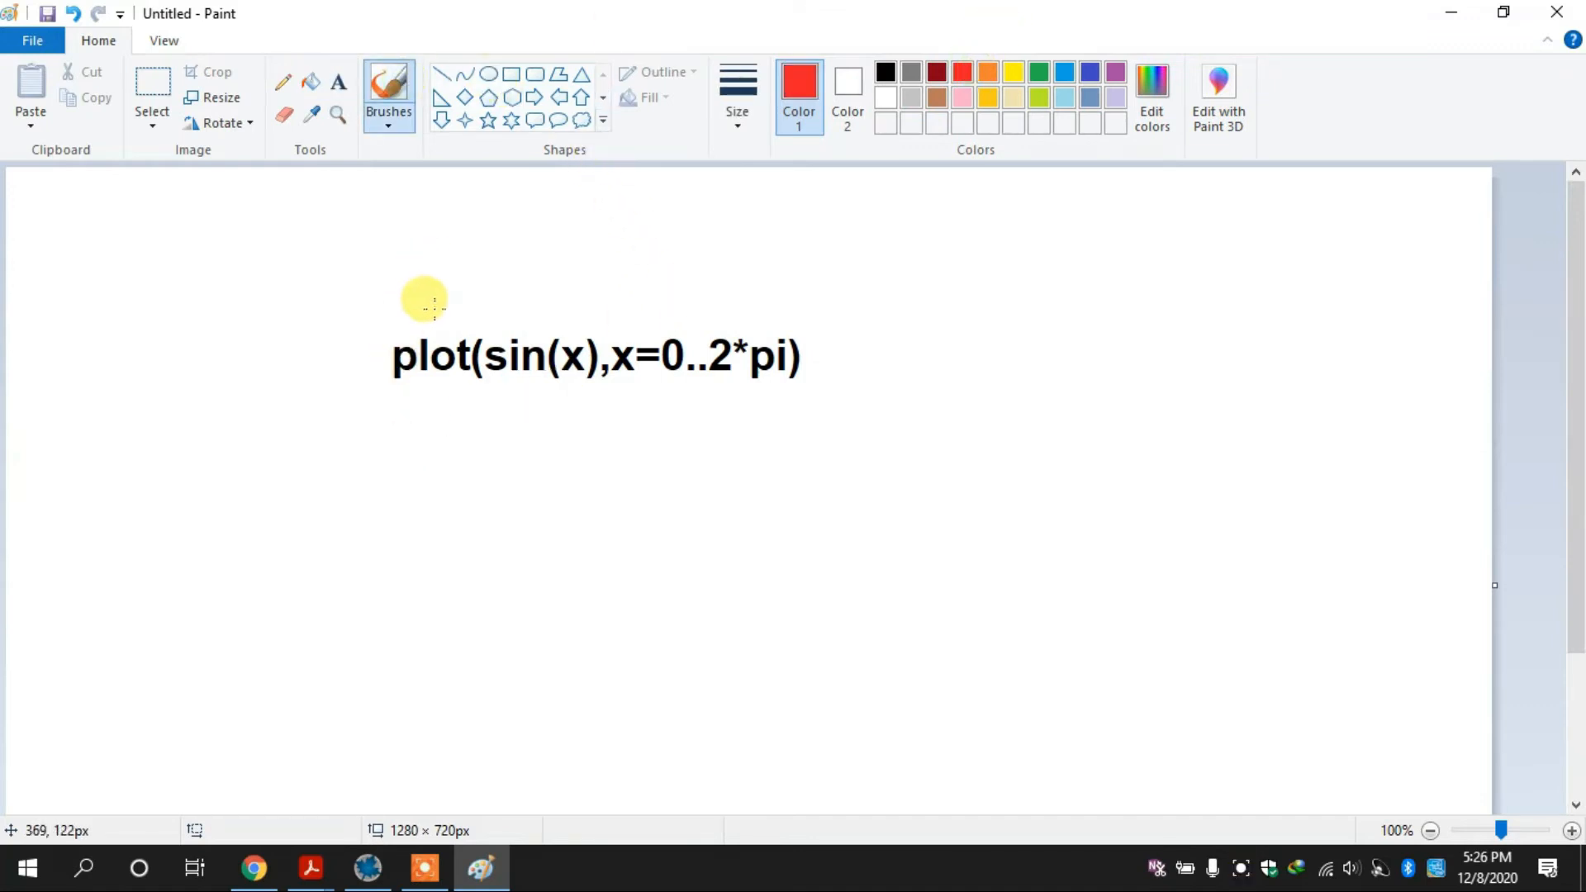
pyautogui.moveTo(431, 262); pyautogui.dragTo(429, 333)
pyautogui.moveTo(420, 327); pyautogui.dragTo(439, 326)
pyautogui.moveTo(569, 250)
pyautogui.mouseDown()
pyautogui.moveTo(545, 326)
pyautogui.moveTo(566, 318)
pyautogui.mouseUp()
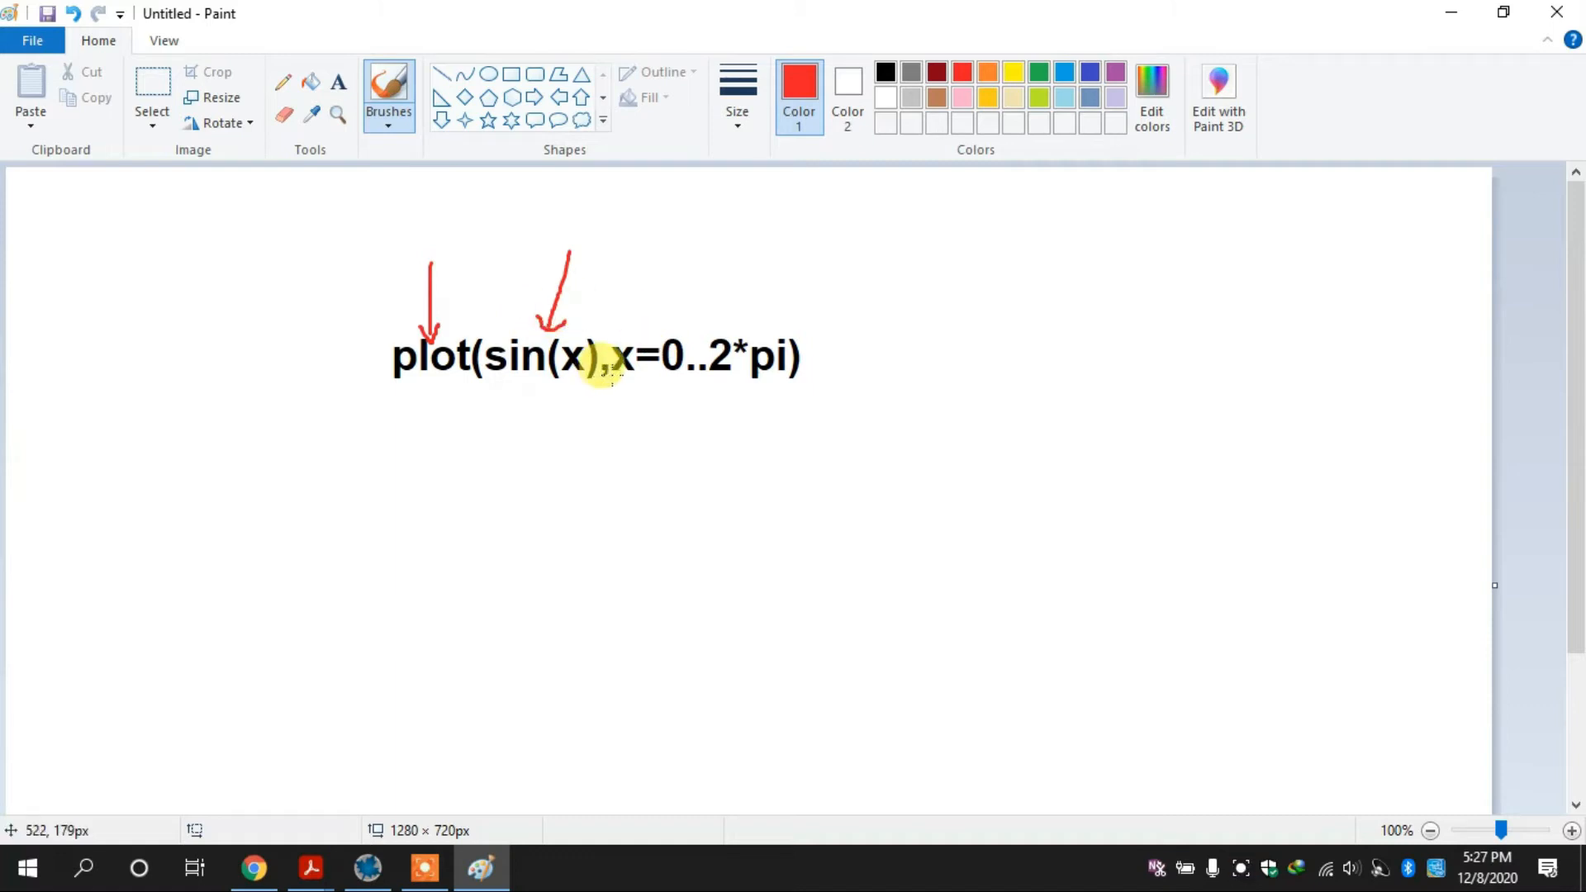
# Step: Underline the variable x in red, draw arrows to 0 and 2*pi, and outline the two range dots
pyautogui.moveTo(608, 380); pyautogui.dragTo(631, 379)
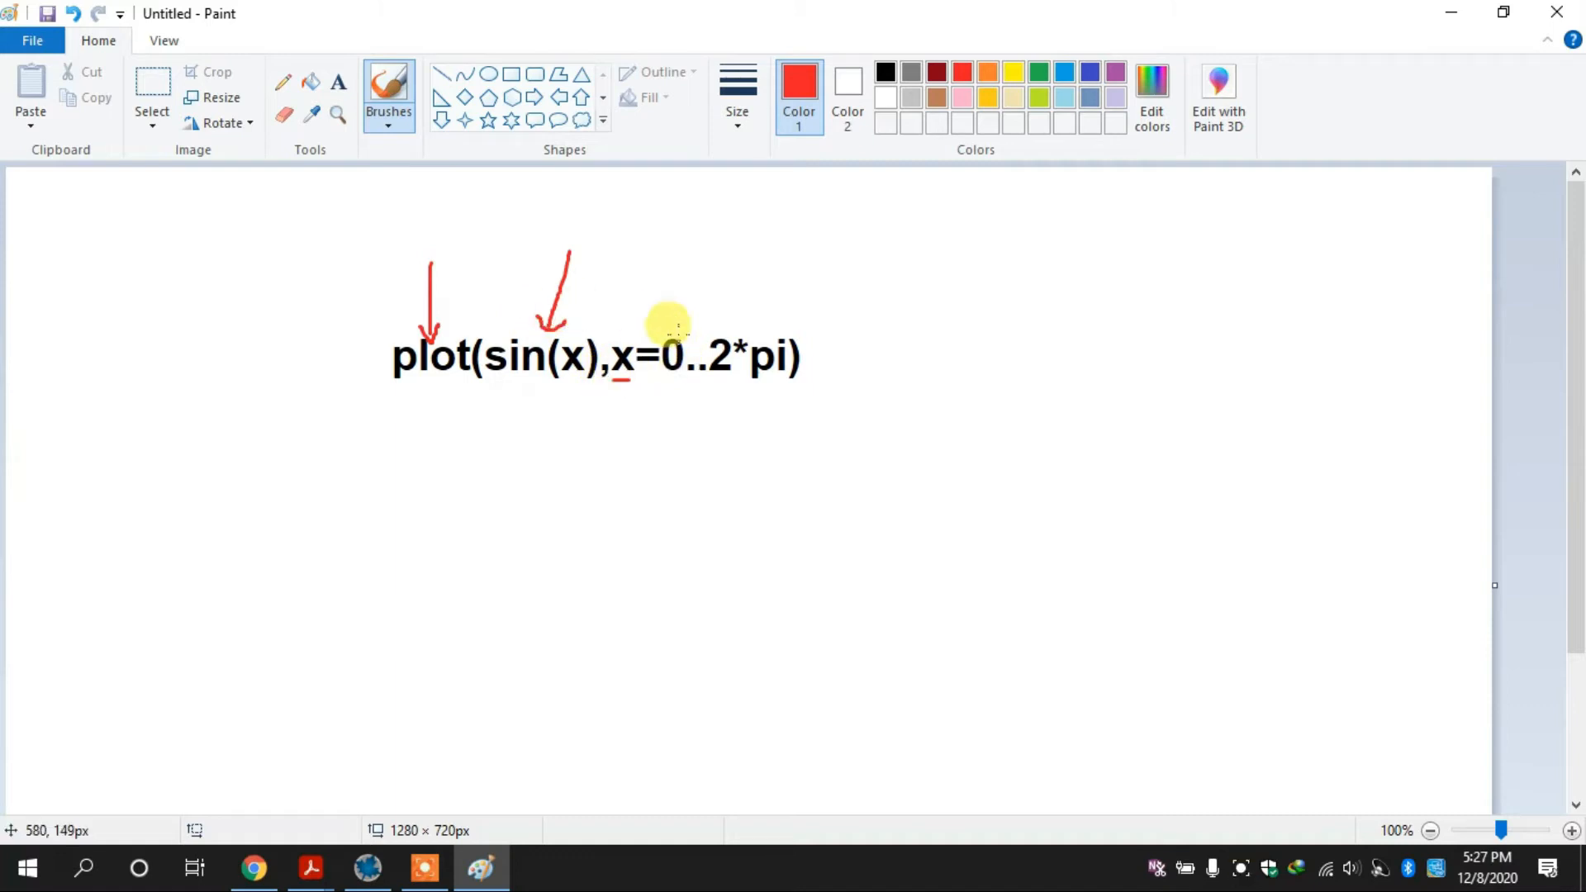
pyautogui.moveTo(667, 321); pyautogui.dragTo(680, 317)
pyautogui.moveTo(753, 268)
pyautogui.mouseDown()
pyautogui.moveTo(753, 327)
pyautogui.moveTo(763, 312)
pyautogui.mouseUp()
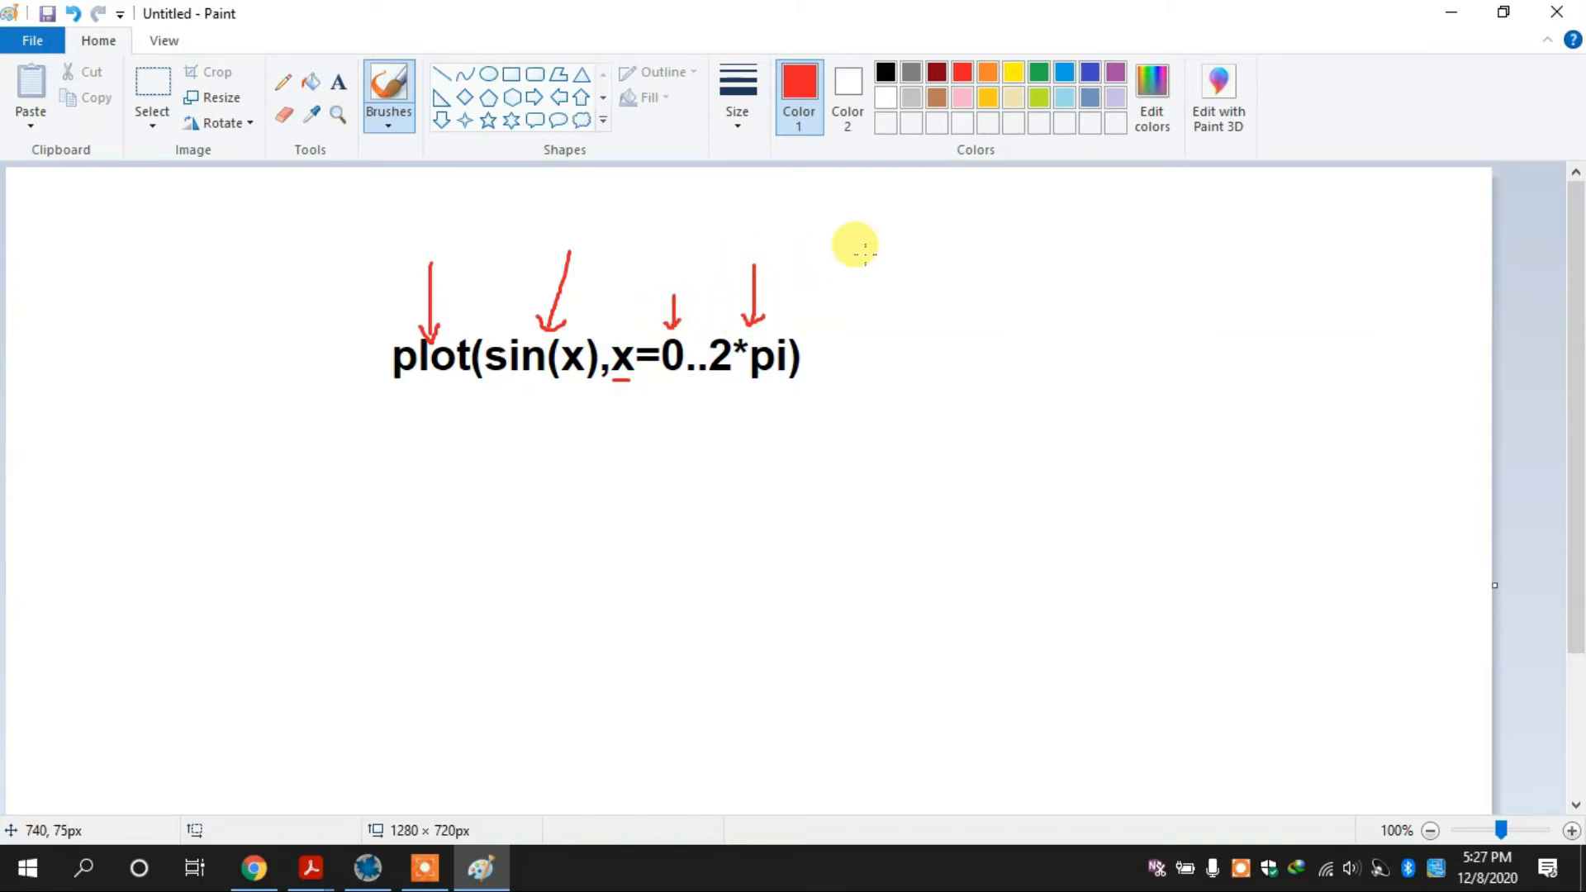
pyautogui.moveTo(715, 358)
pyautogui.mouseDown()
pyautogui.moveTo(683, 366)
pyautogui.moveTo(704, 368)
pyautogui.mouseUp()
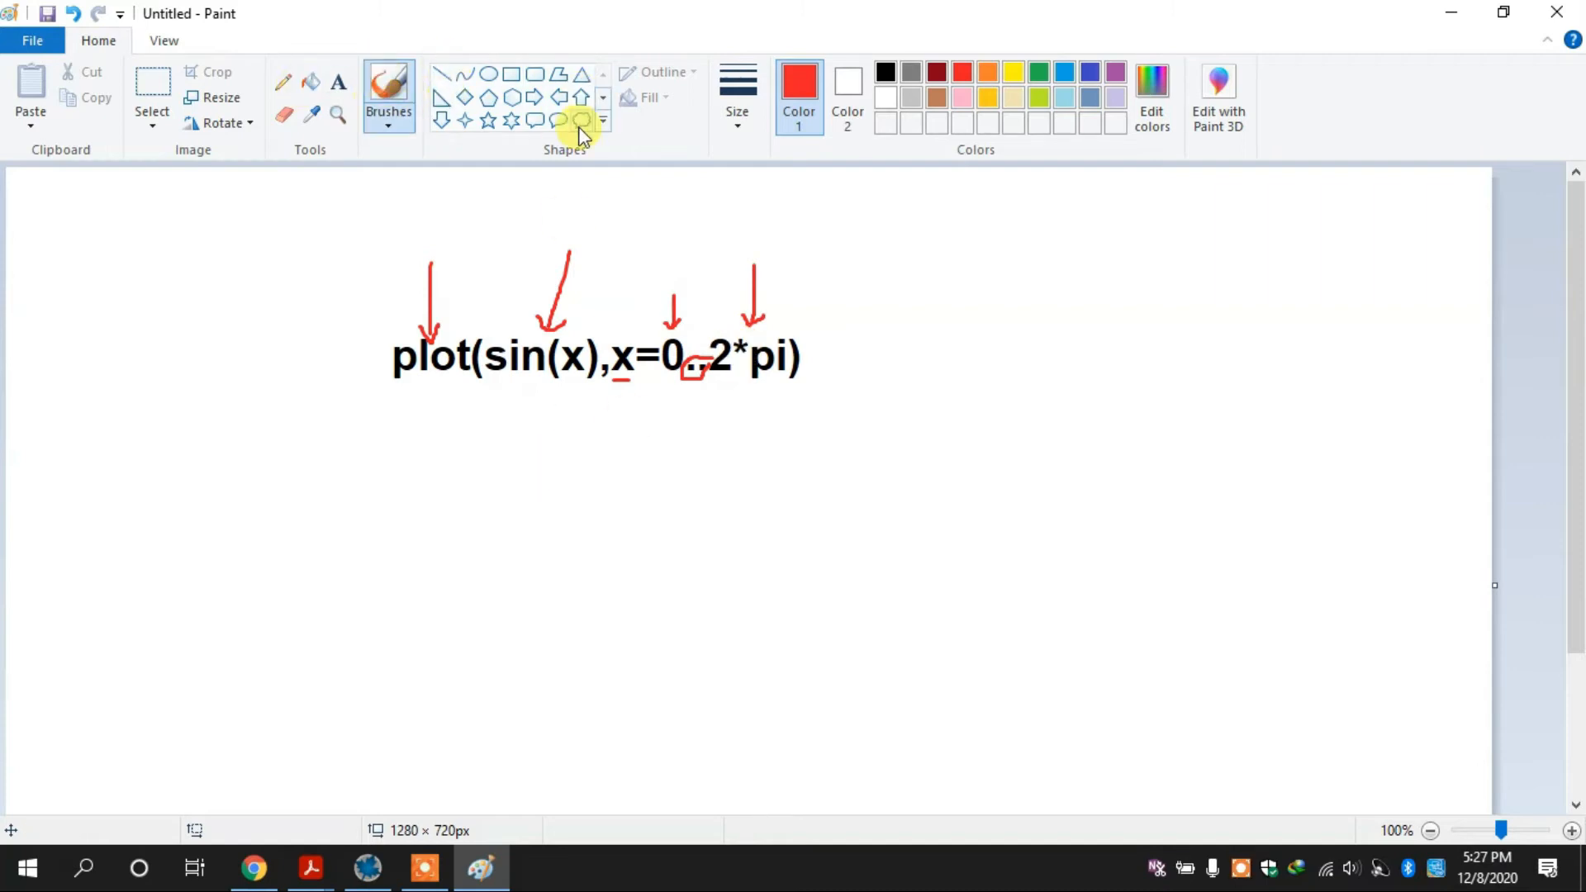
# Step: Add the red text plot(sin(x),x) directly below the annotated range command
pyautogui.click(338, 82)
pyautogui.click(412, 399)
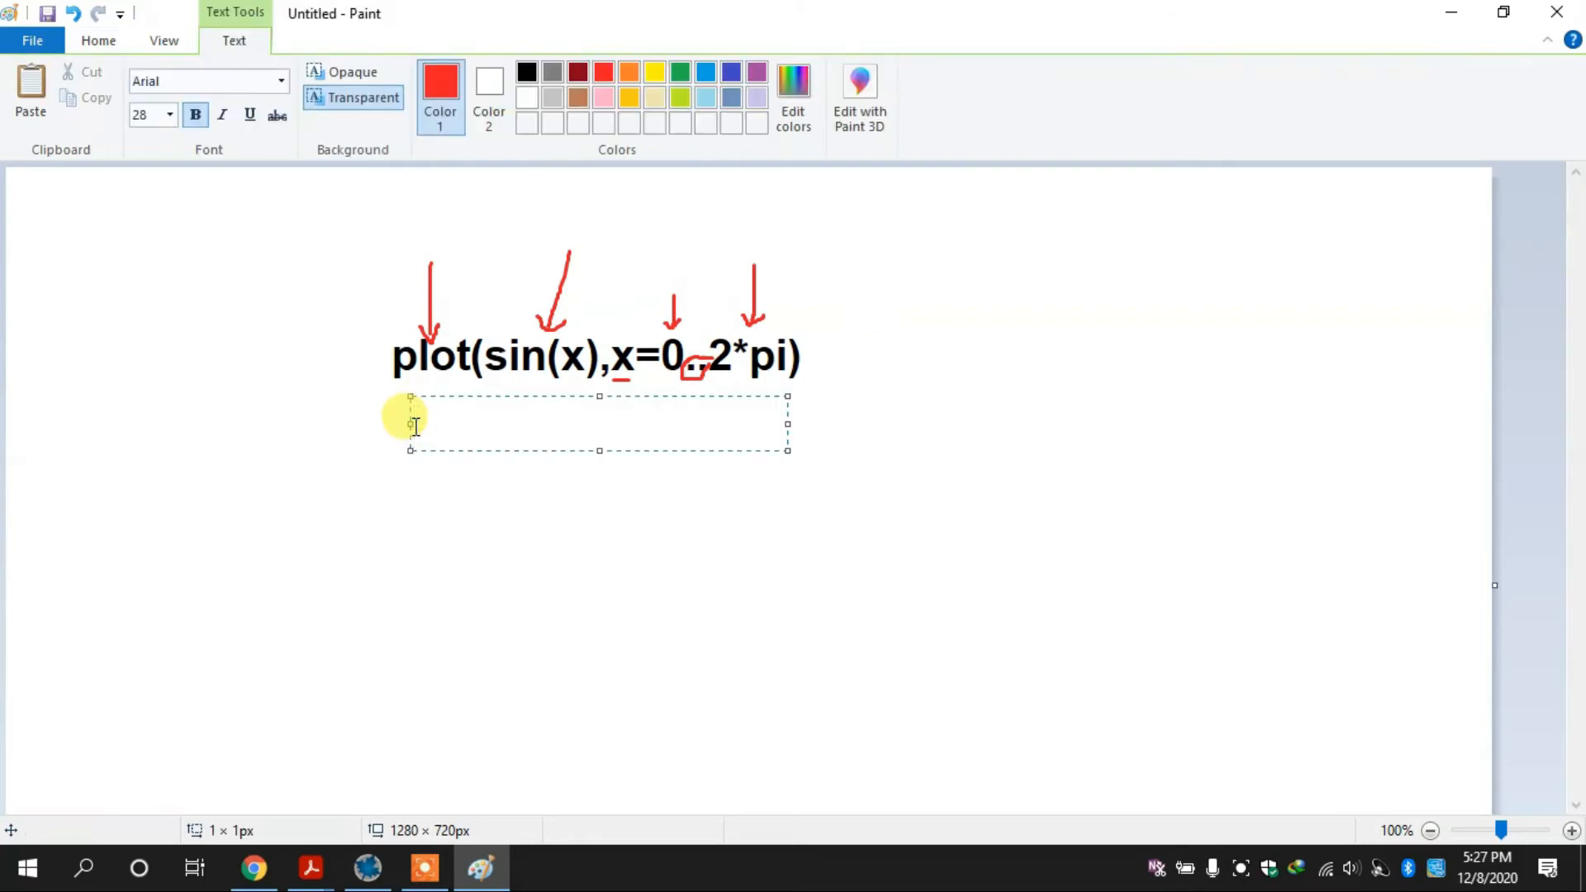
pyautogui.write('plot(sinX')
pyautogui.press('BackSpace')
pyautogui.write('(x0')
pyautogui.press('BackSpace')
pyautogui.write('),x)')
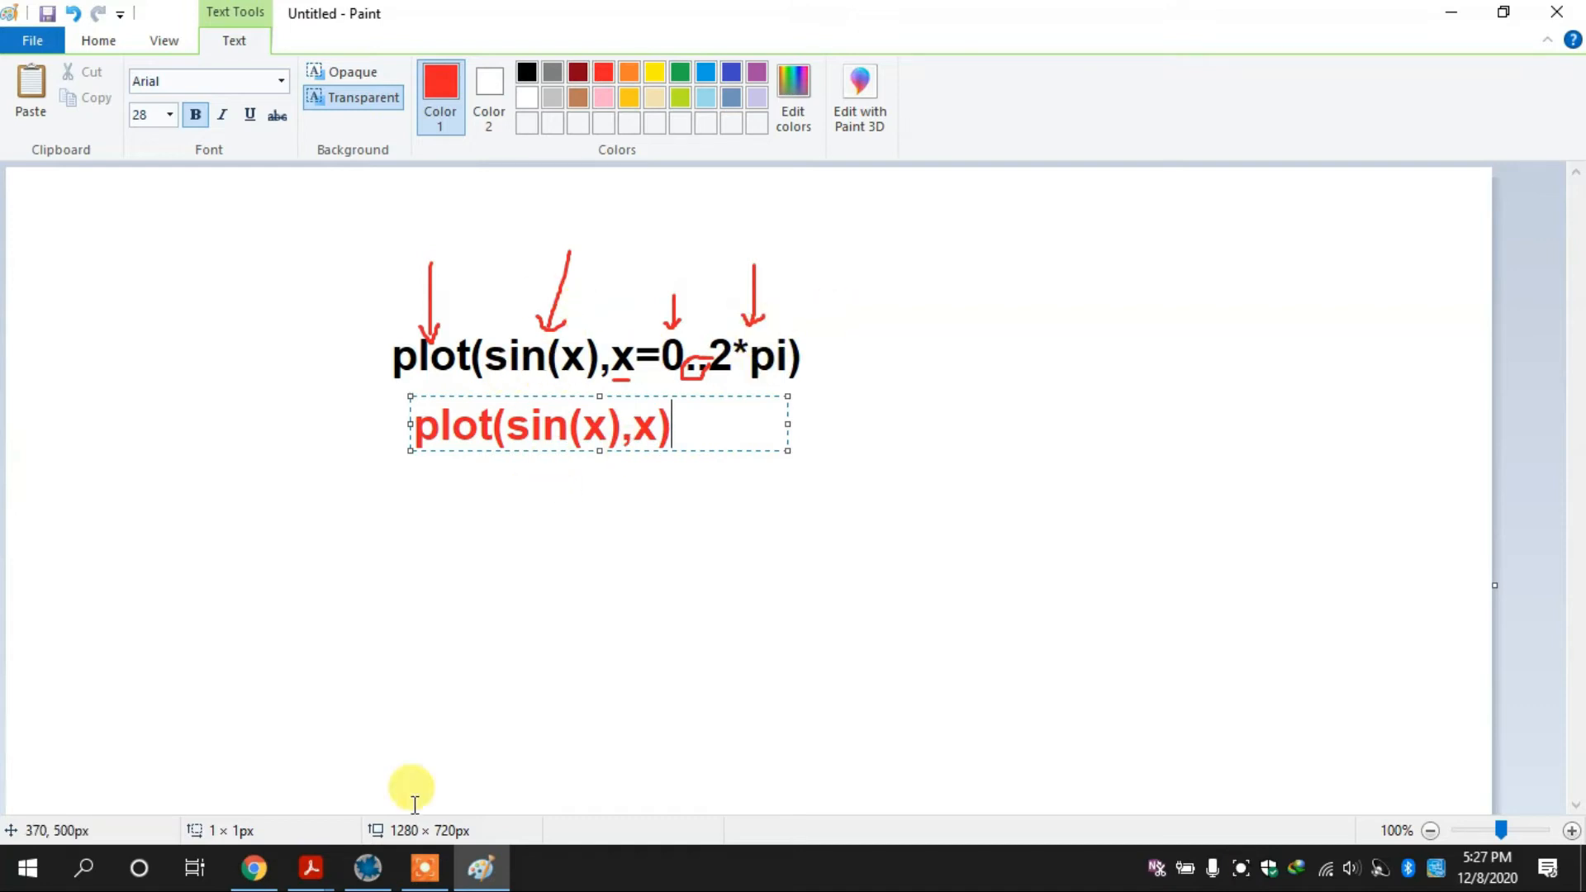
# Step: Switch to Maple and write the command plot(sin(x), x=0..pi/4) at the empty prompt
pyautogui.click(368, 867)
pyautogui.write('plot(sin(x)')
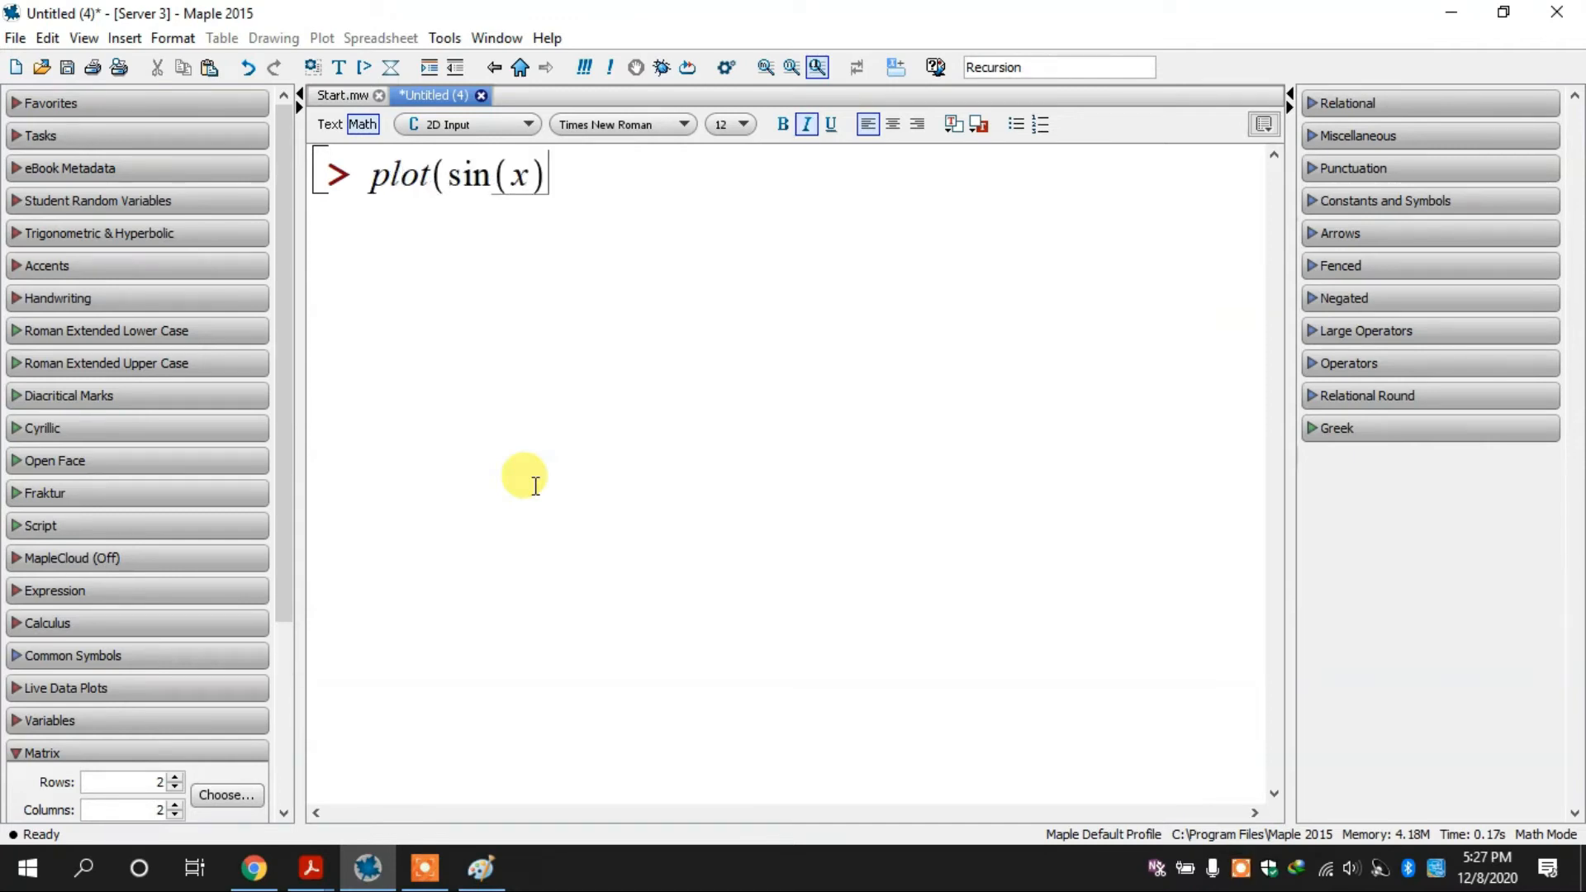
pyautogui.write(', x = 0 ..')
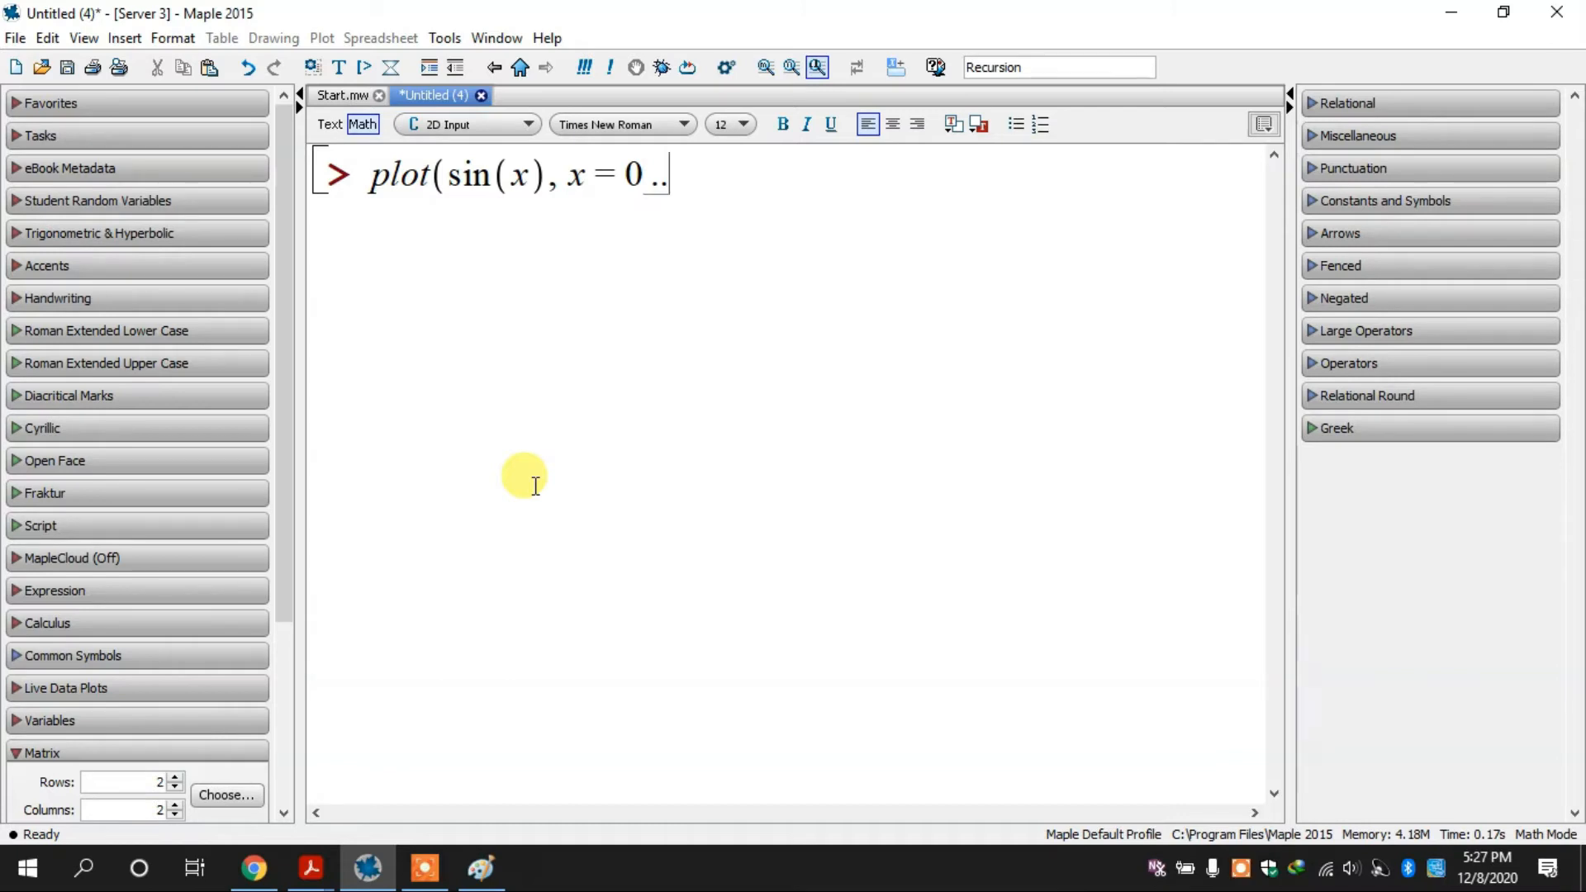
pyautogui.write('Pi')
pyautogui.press('BackSpace')
pyautogui.press('BackSpace')
pyautogui.write('pi/4')
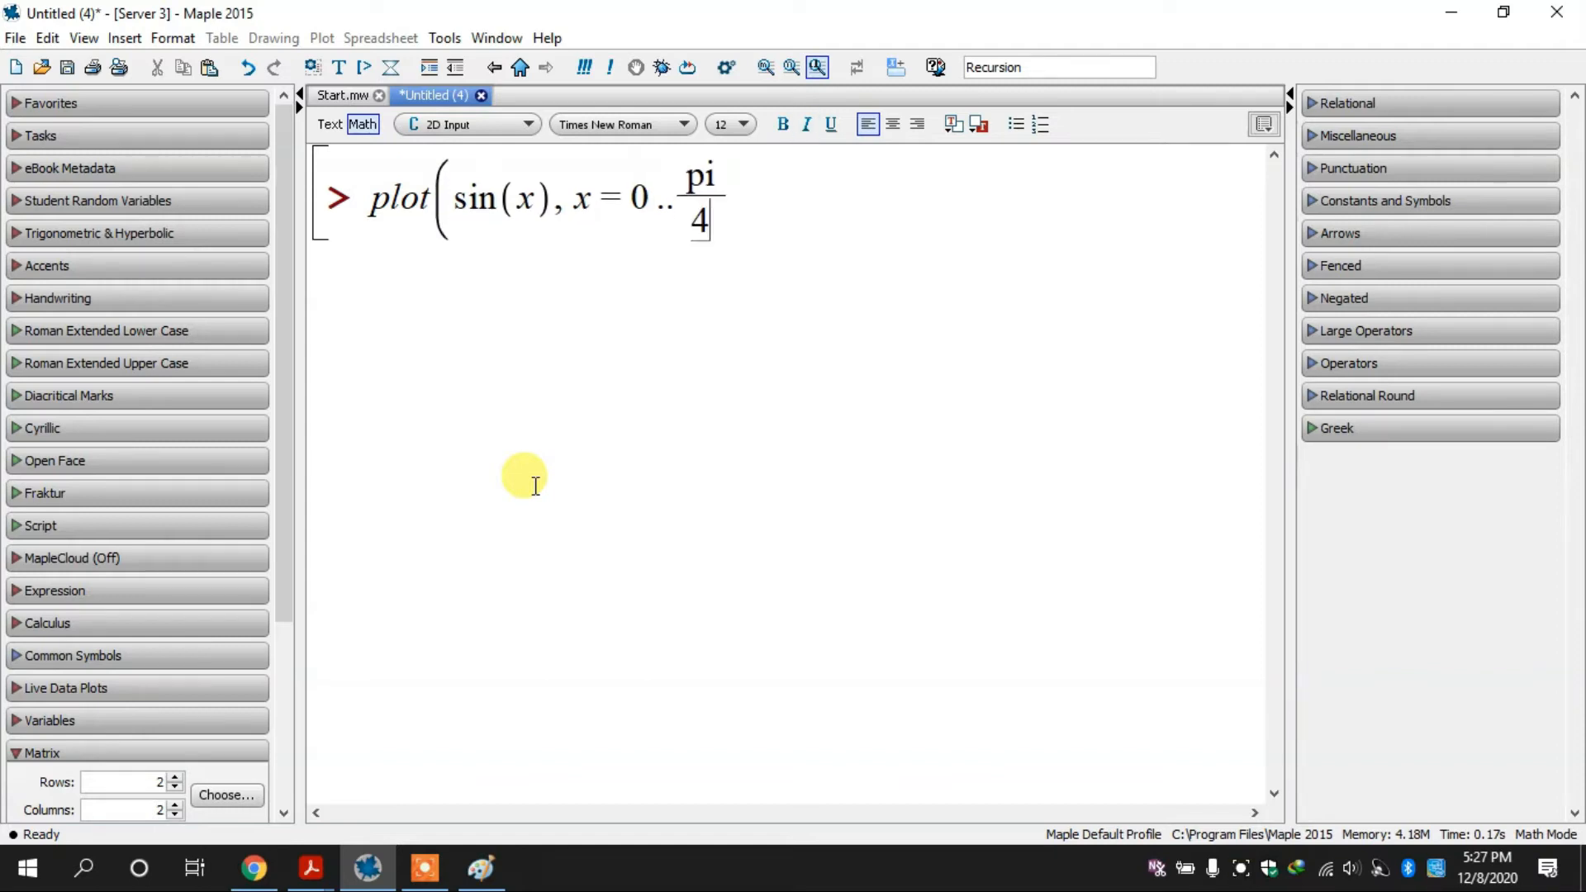
pyautogui.write(')')
# Step: Check the specified-range example in Ploting in Maple.pdf, correct pi to Pi in the sine command's upper limit, and execute it
pyautogui.moveTo(296, 882)
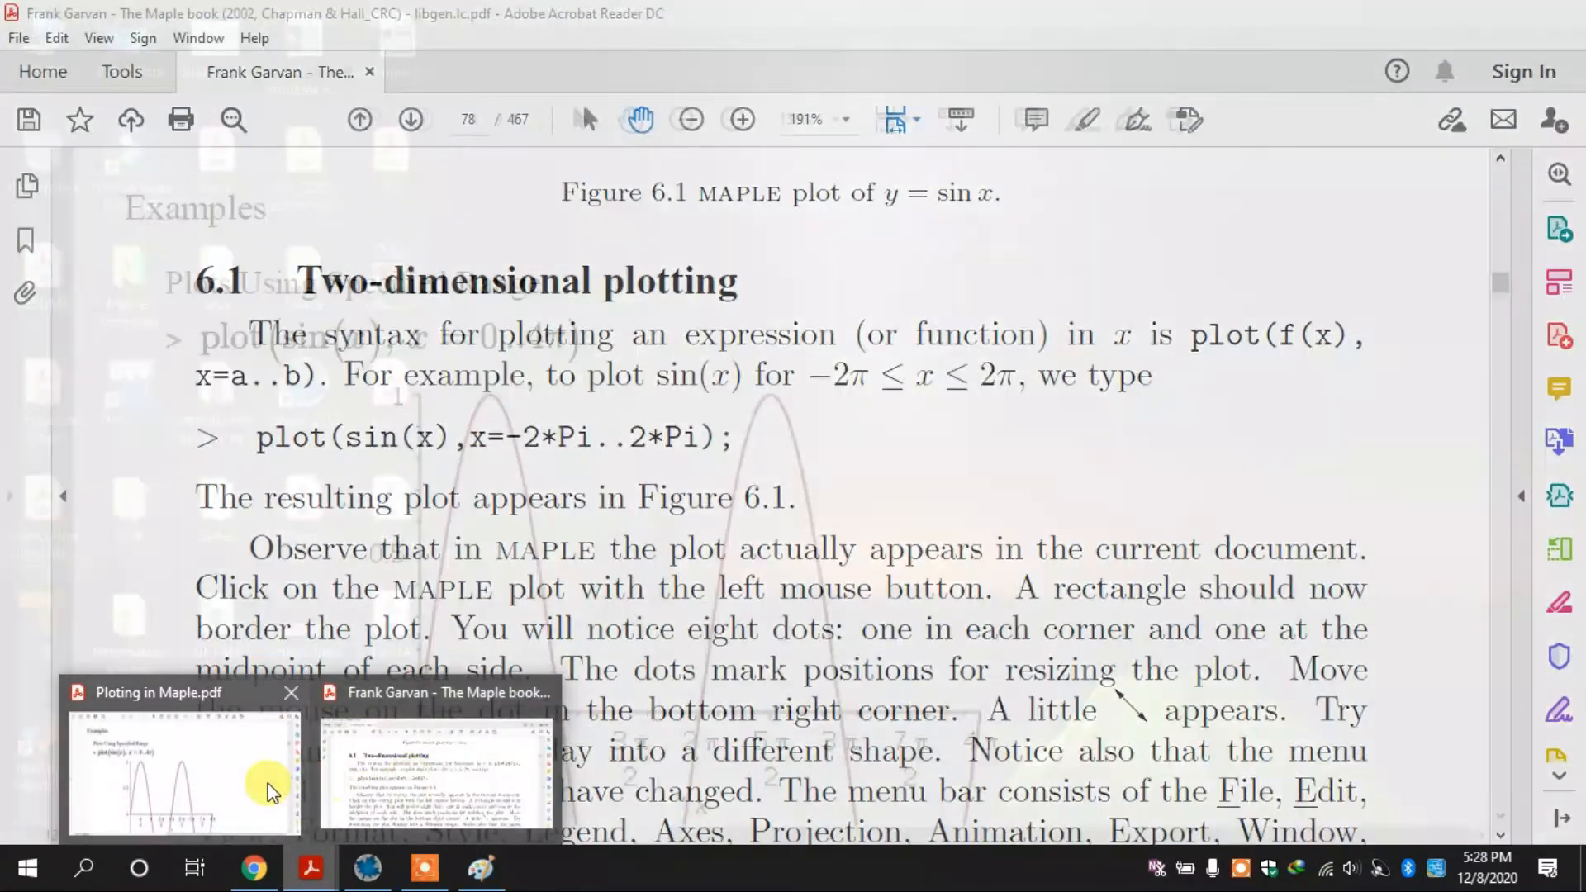
pyautogui.click(272, 791)
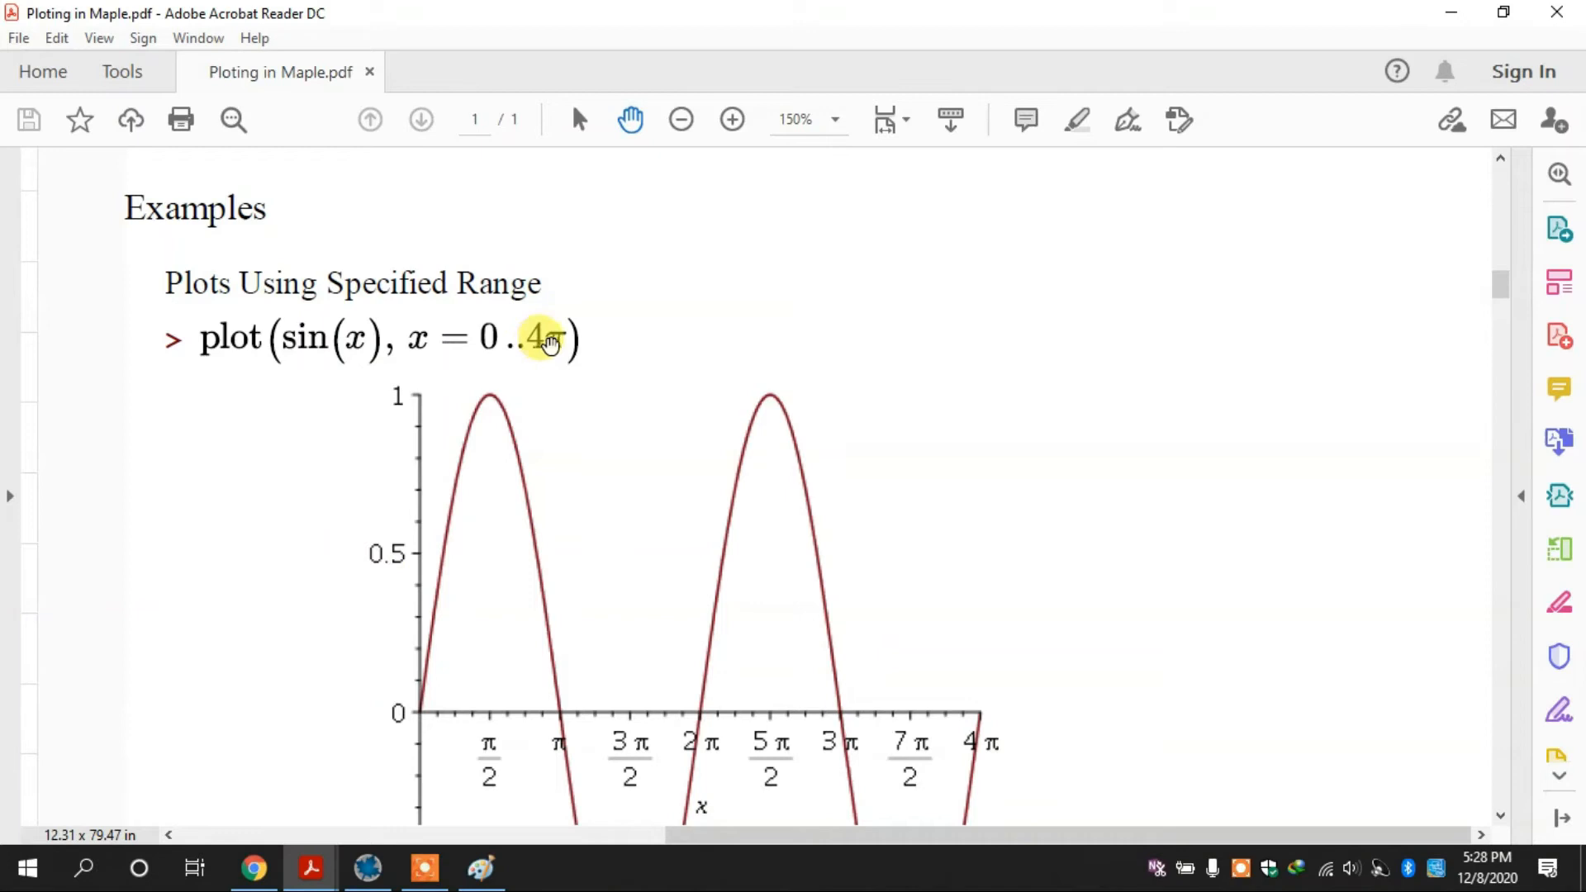
pyautogui.click(1446, 13)
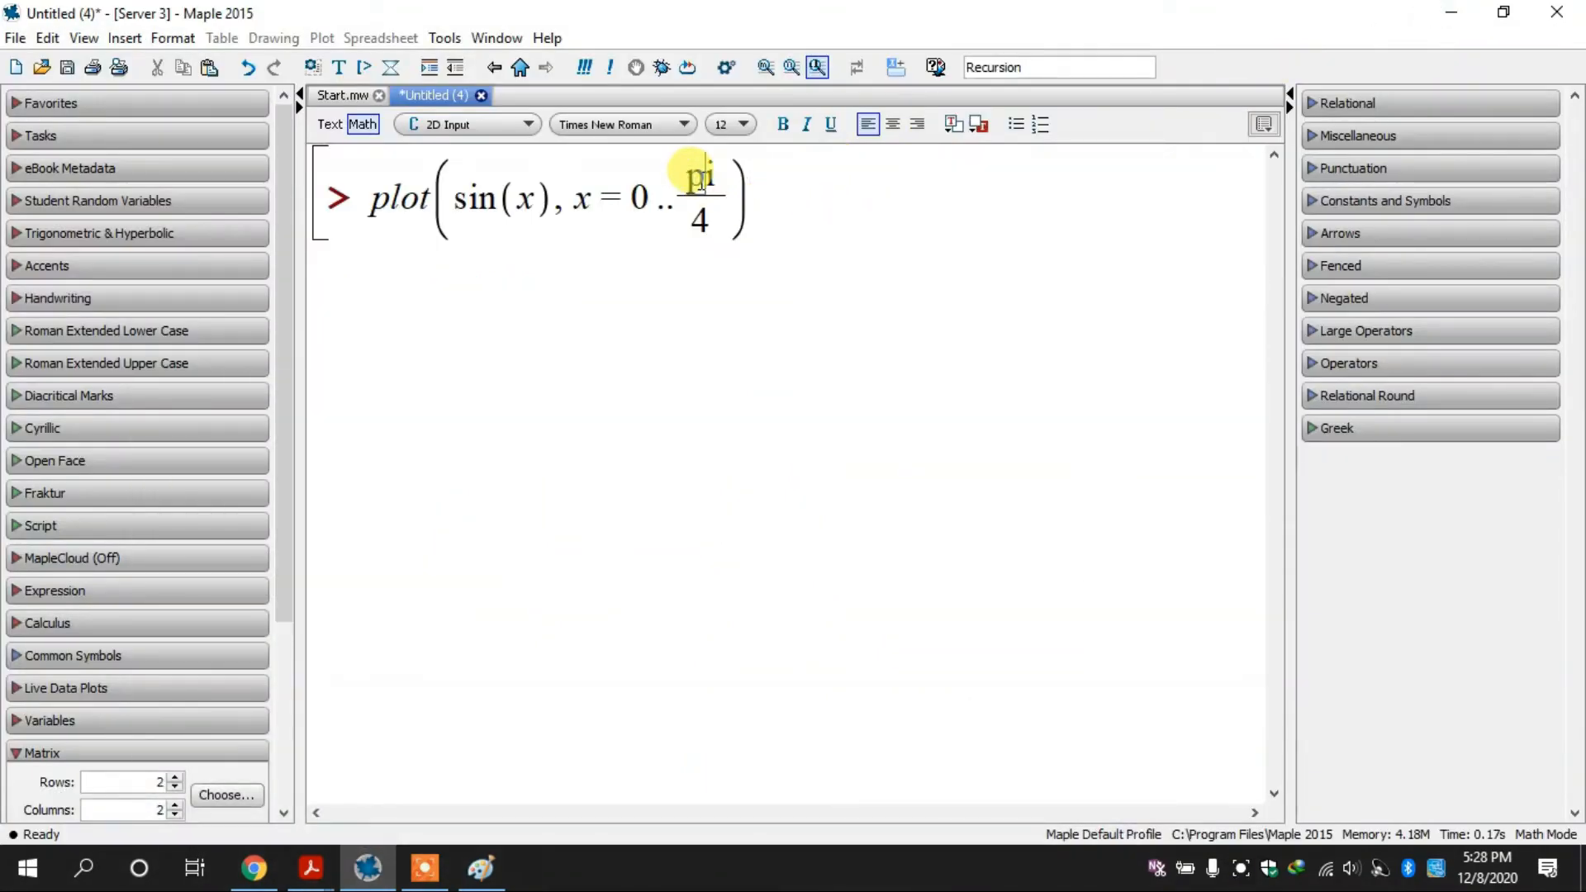
pyautogui.press('BackSpace')
pyautogui.write('P')
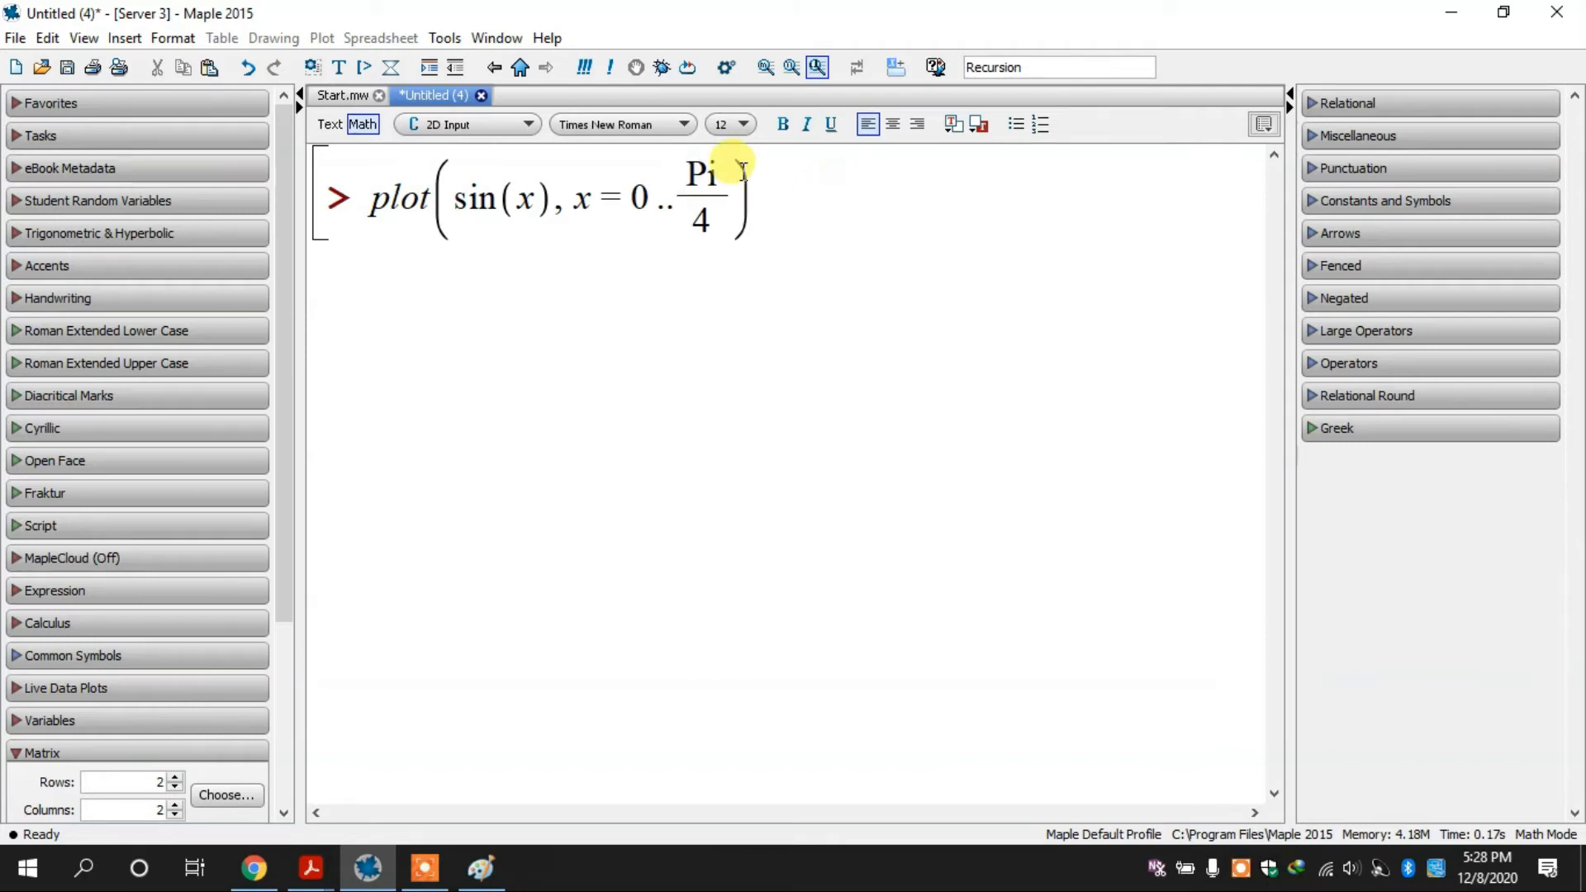
pyautogui.click(772, 207)
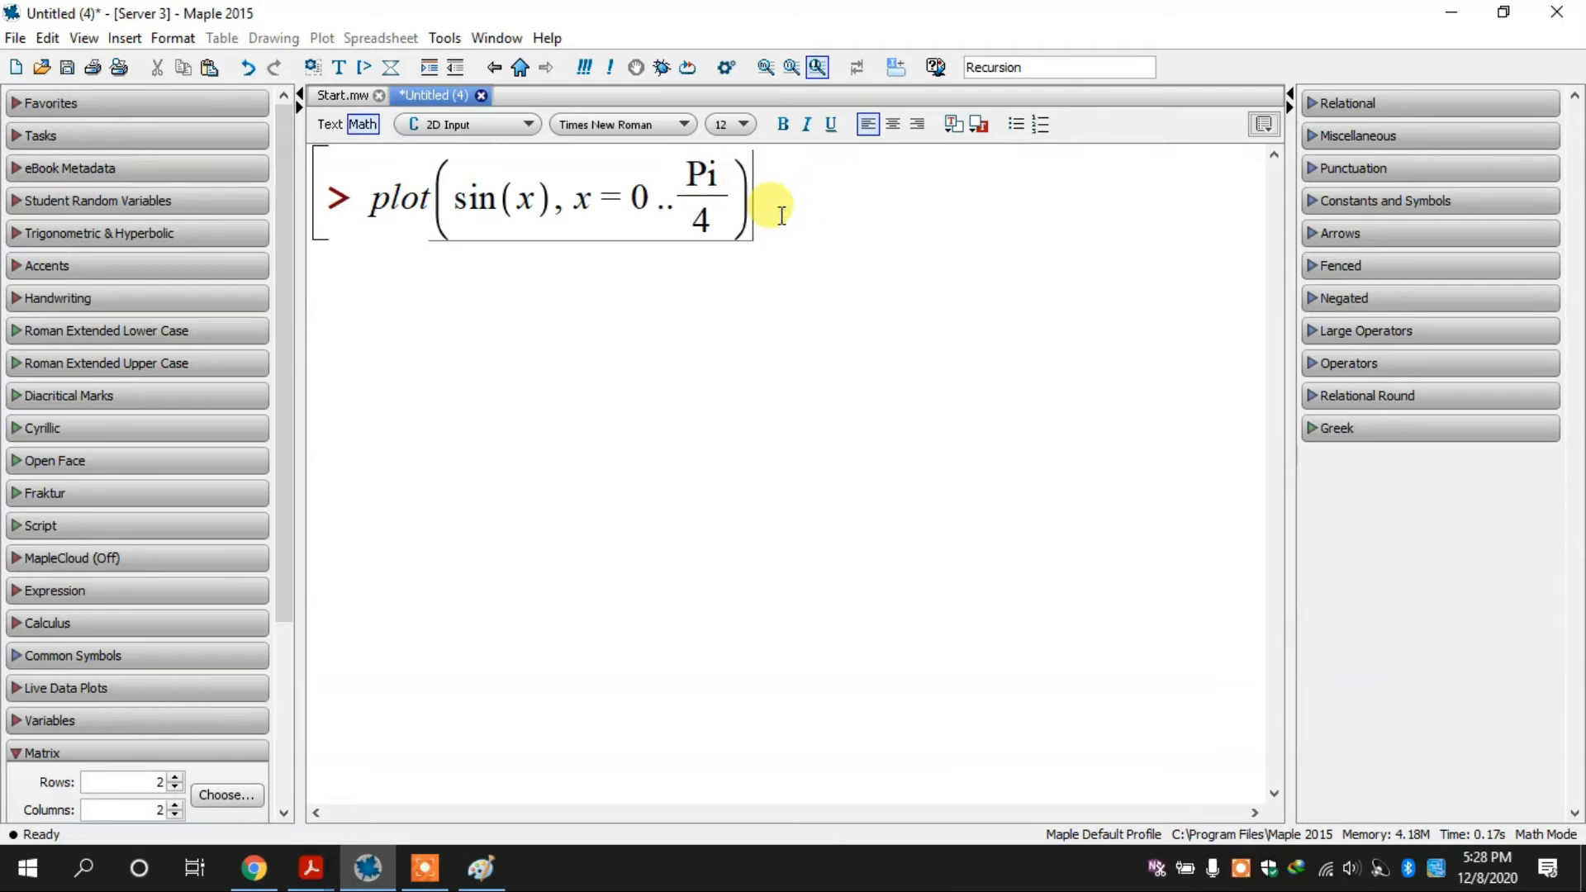
pyautogui.press('Return')
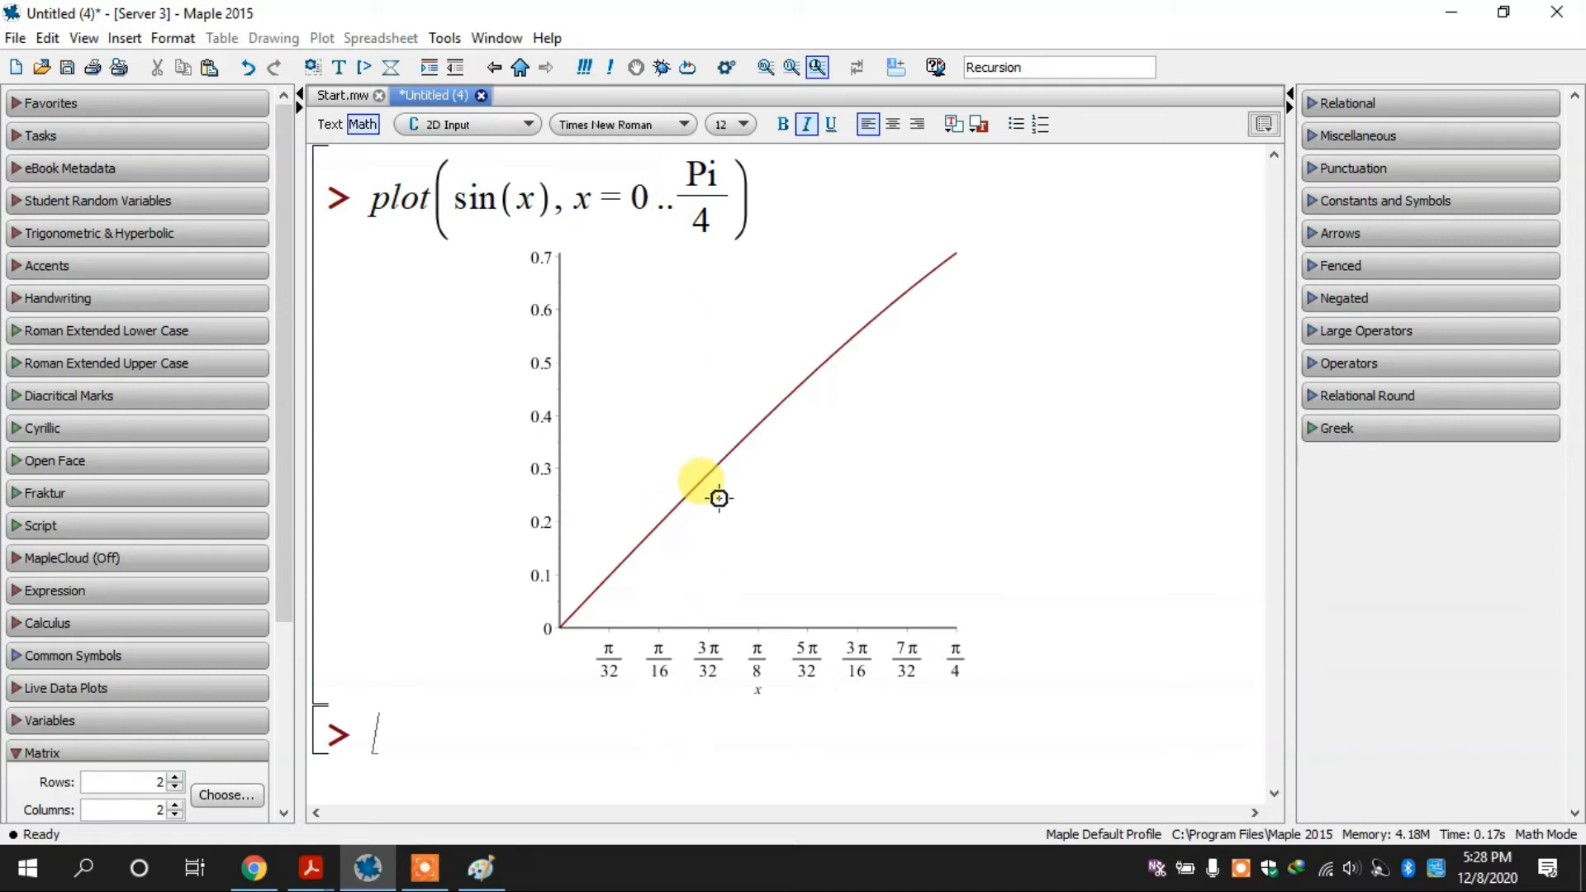
# Step: Plot cos(x) over the range x=0..2*Pi at the prompt below the sine graph
pyautogui.click(604, 684)
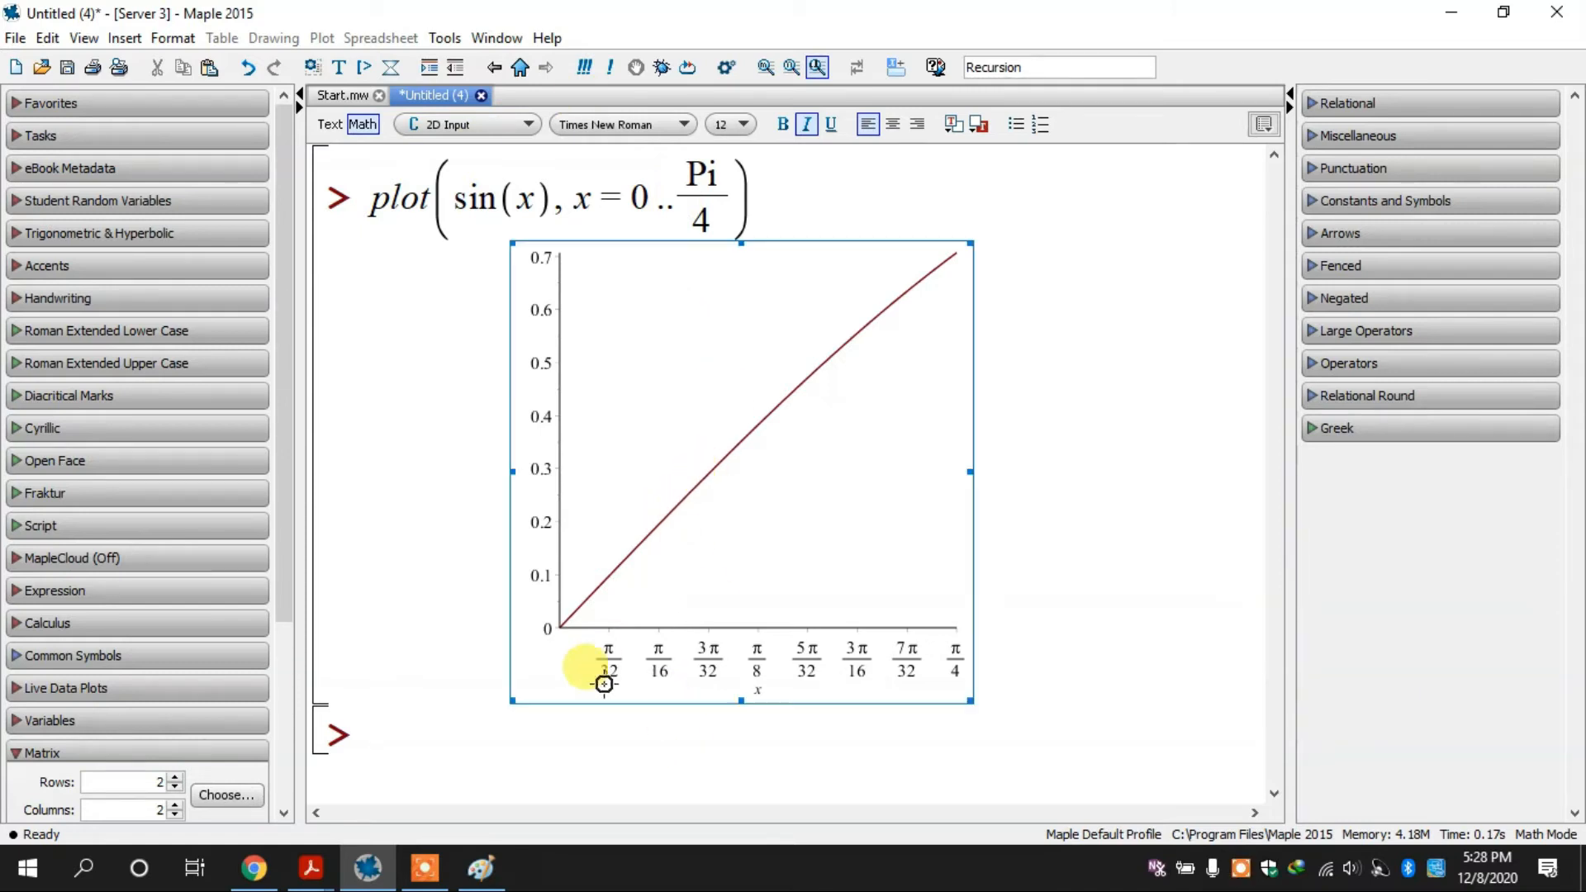
pyautogui.click(567, 773)
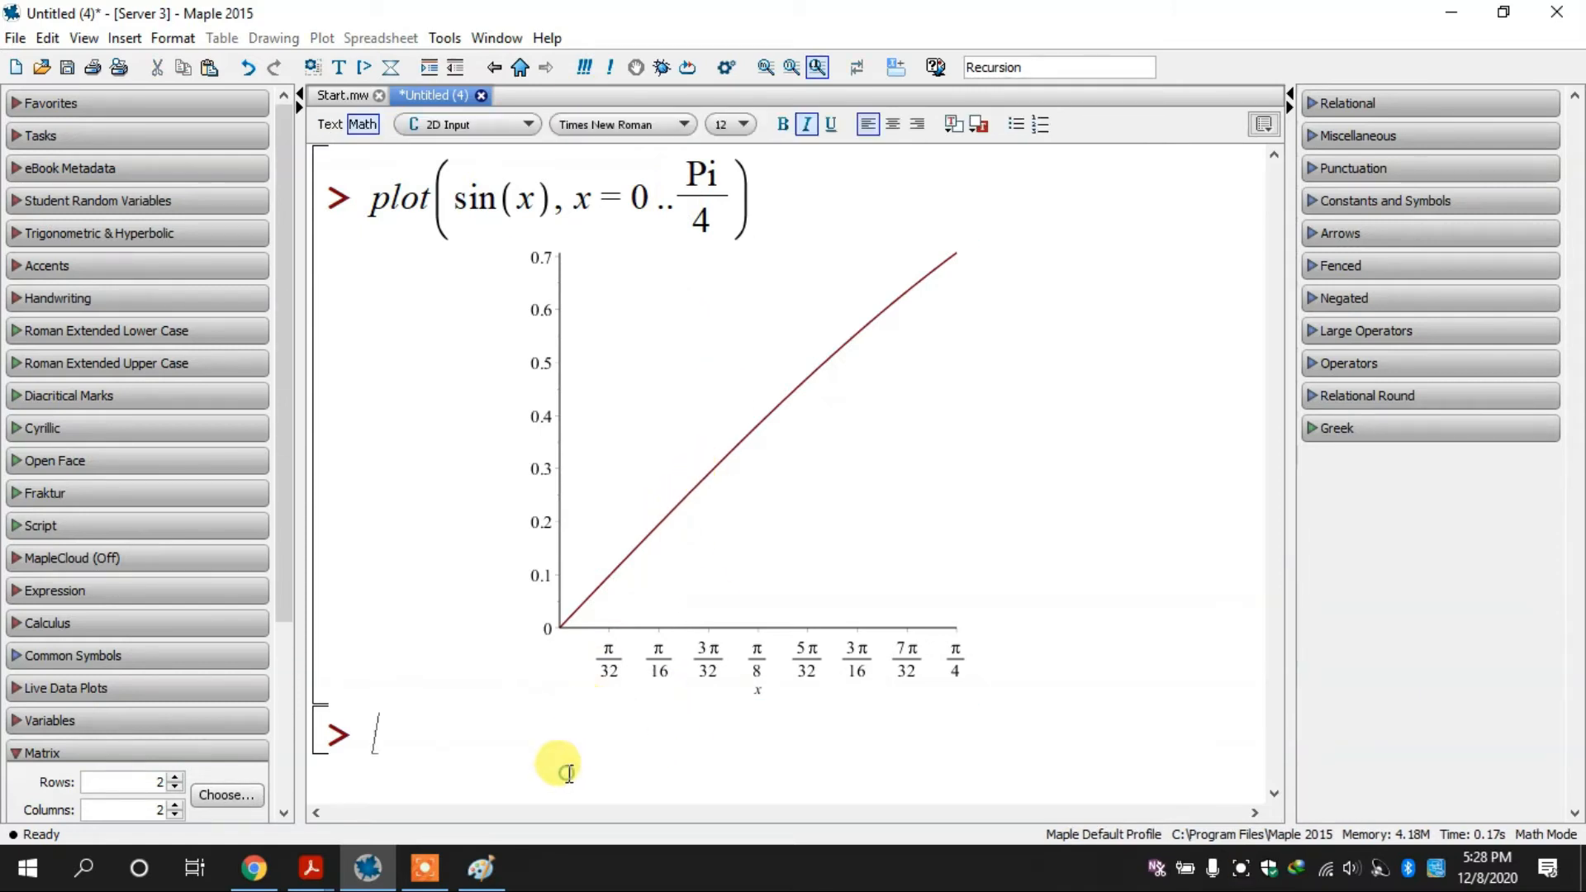
pyautogui.write('plot')
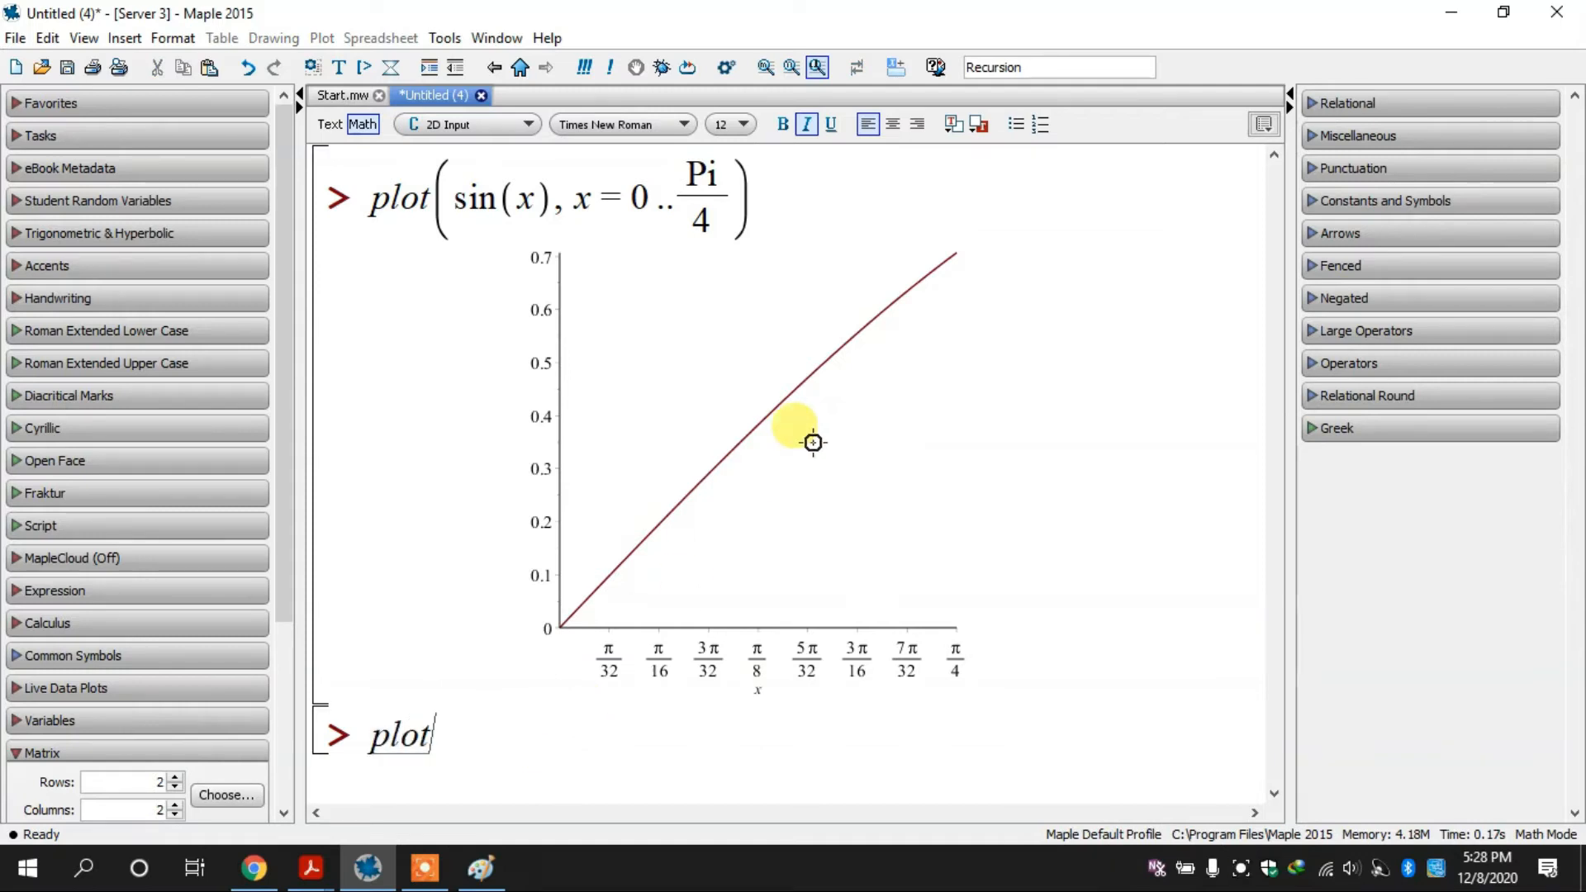
pyautogui.write('(cos(x')
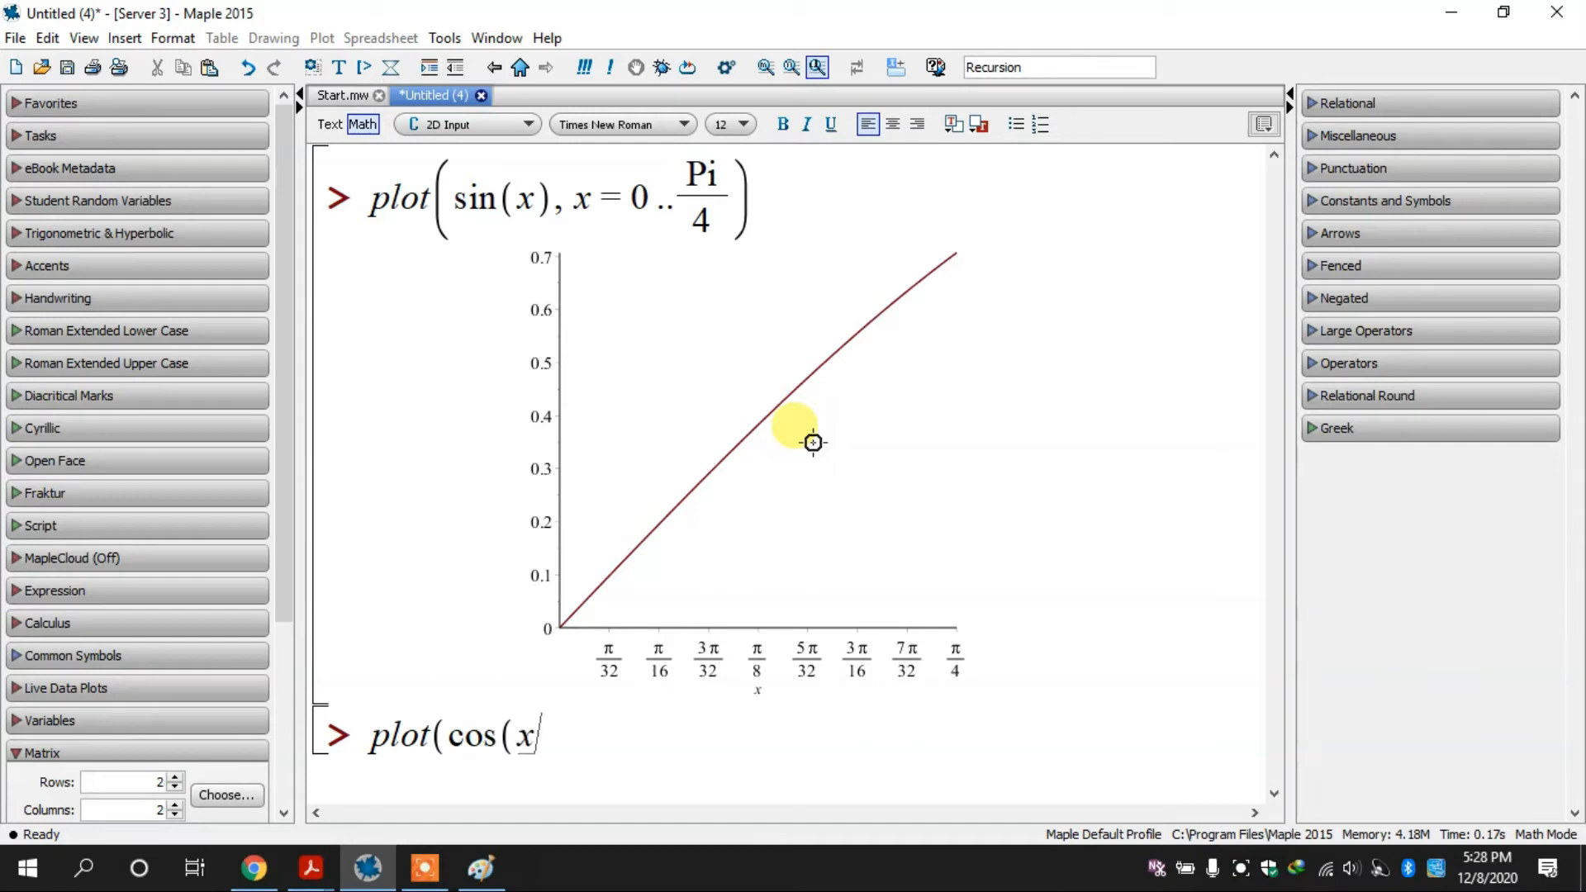
pyautogui.write('), x')
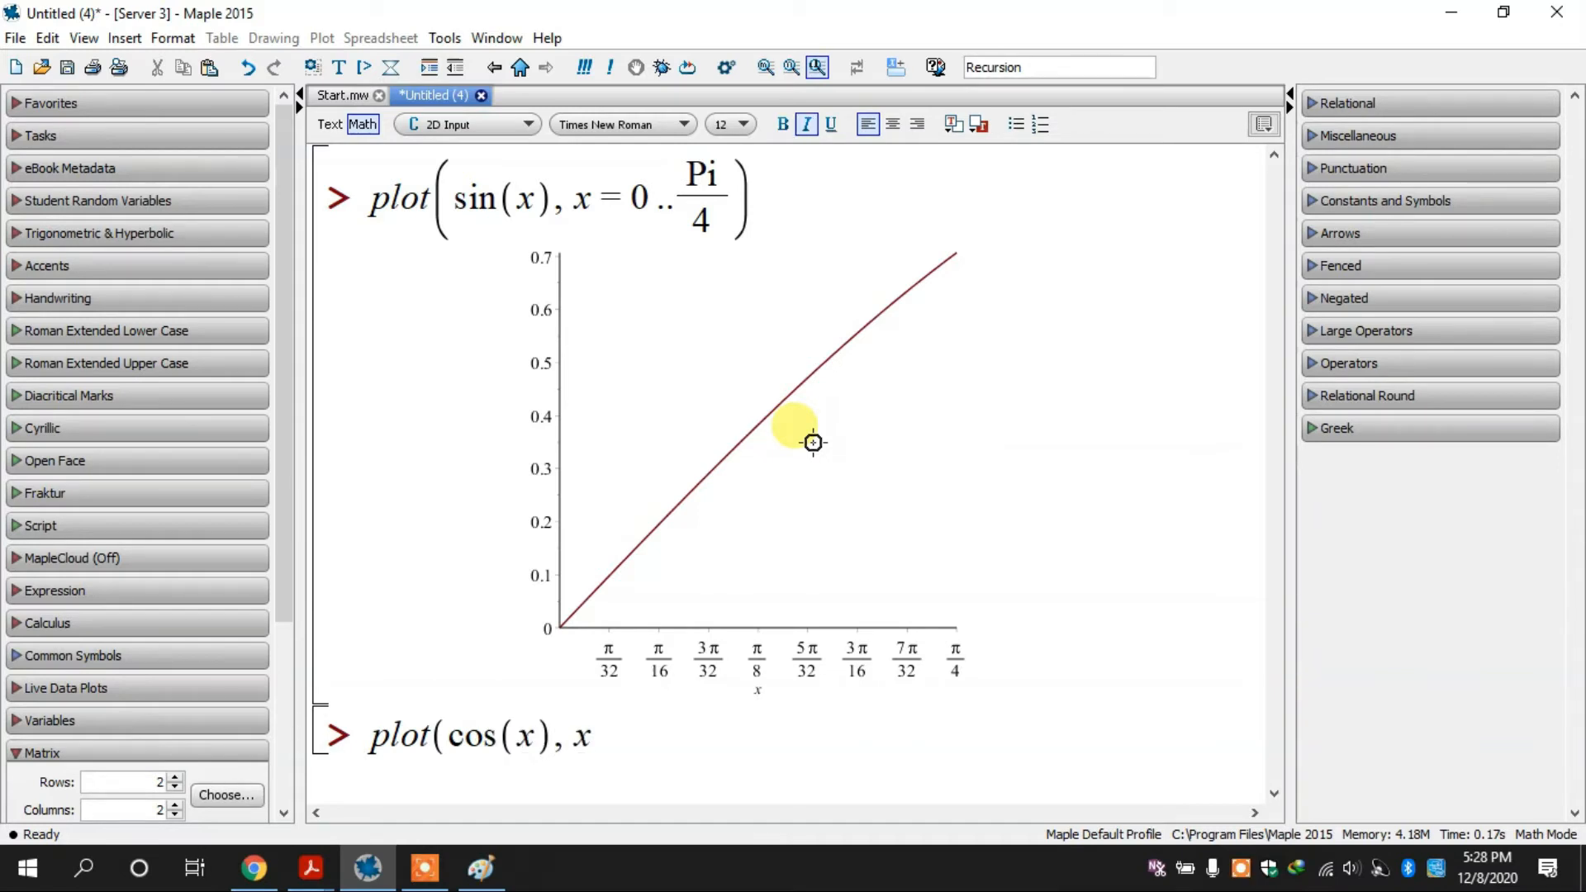
pyautogui.write(' = pi')
pyautogui.press('BackSpace')
pyautogui.press('BackSpace')
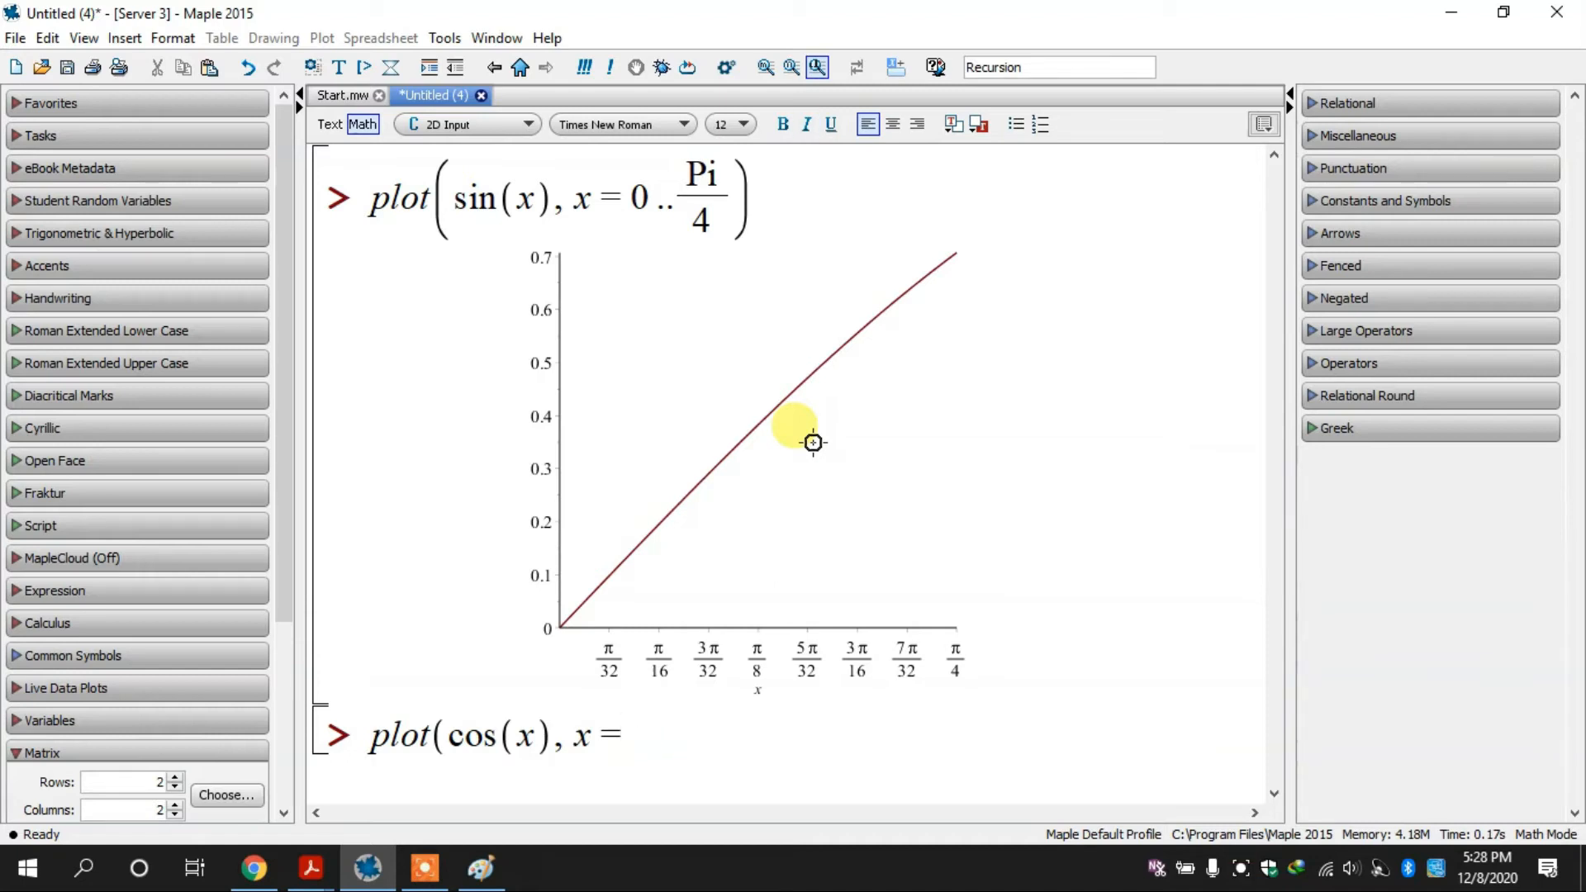
pyautogui.write('0..')
pyautogui.write('2')
pyautogui.write('*')
pyautogui.write('Pi)')
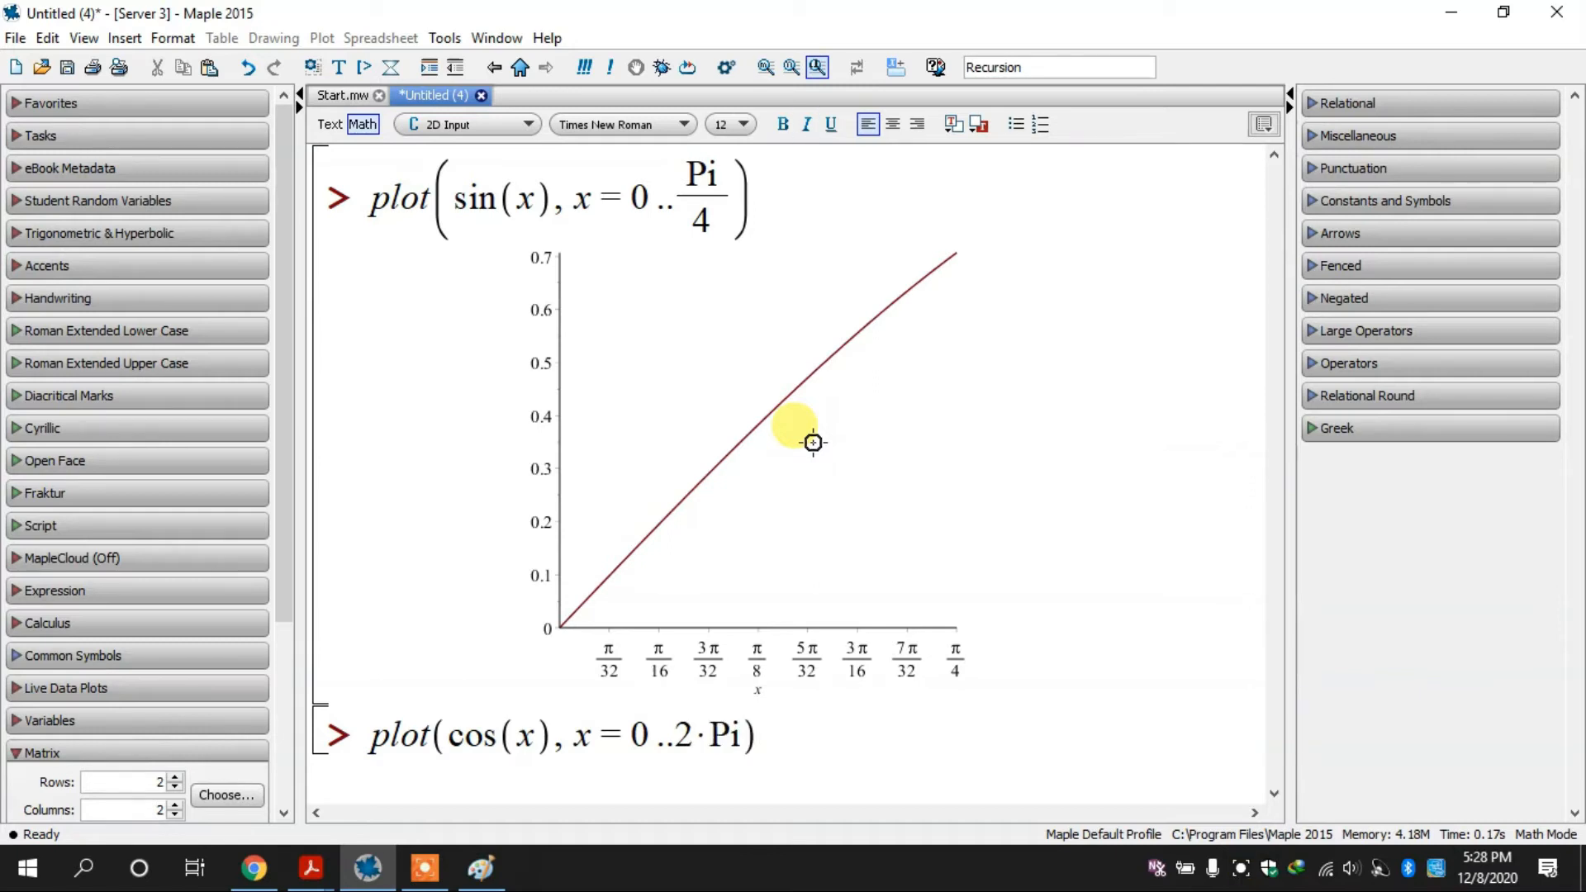
pyautogui.press('Return')
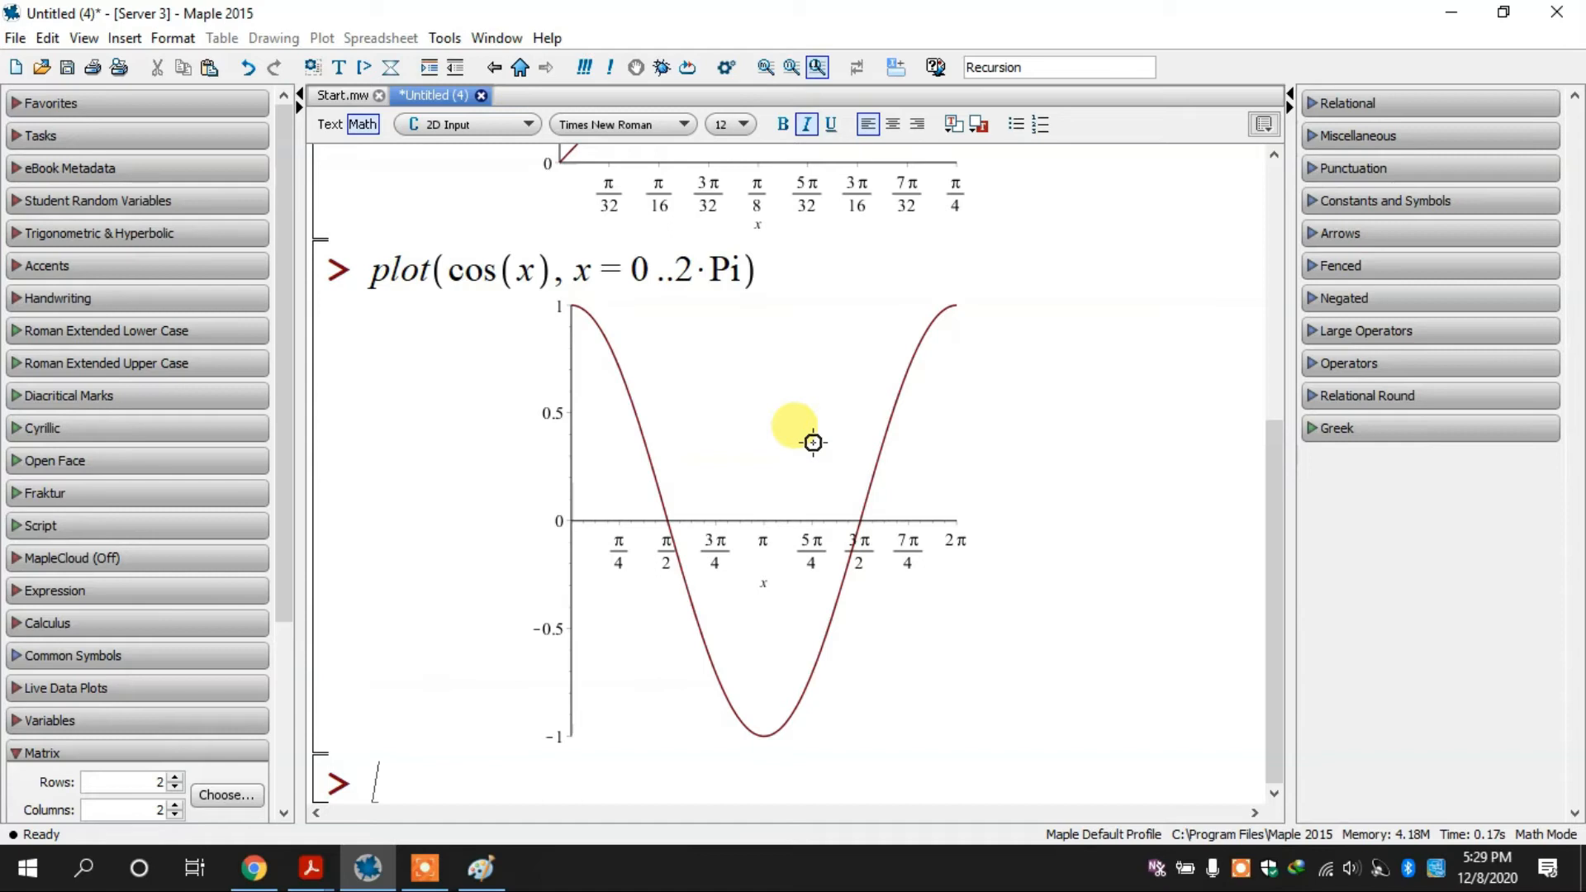
# Step: Clear the whole Maple worksheet and look up the parabola example with its range in Ploting in Maple.pdf
pyautogui.hotkey('ctrl', 'a')
pyautogui.press('Delete')
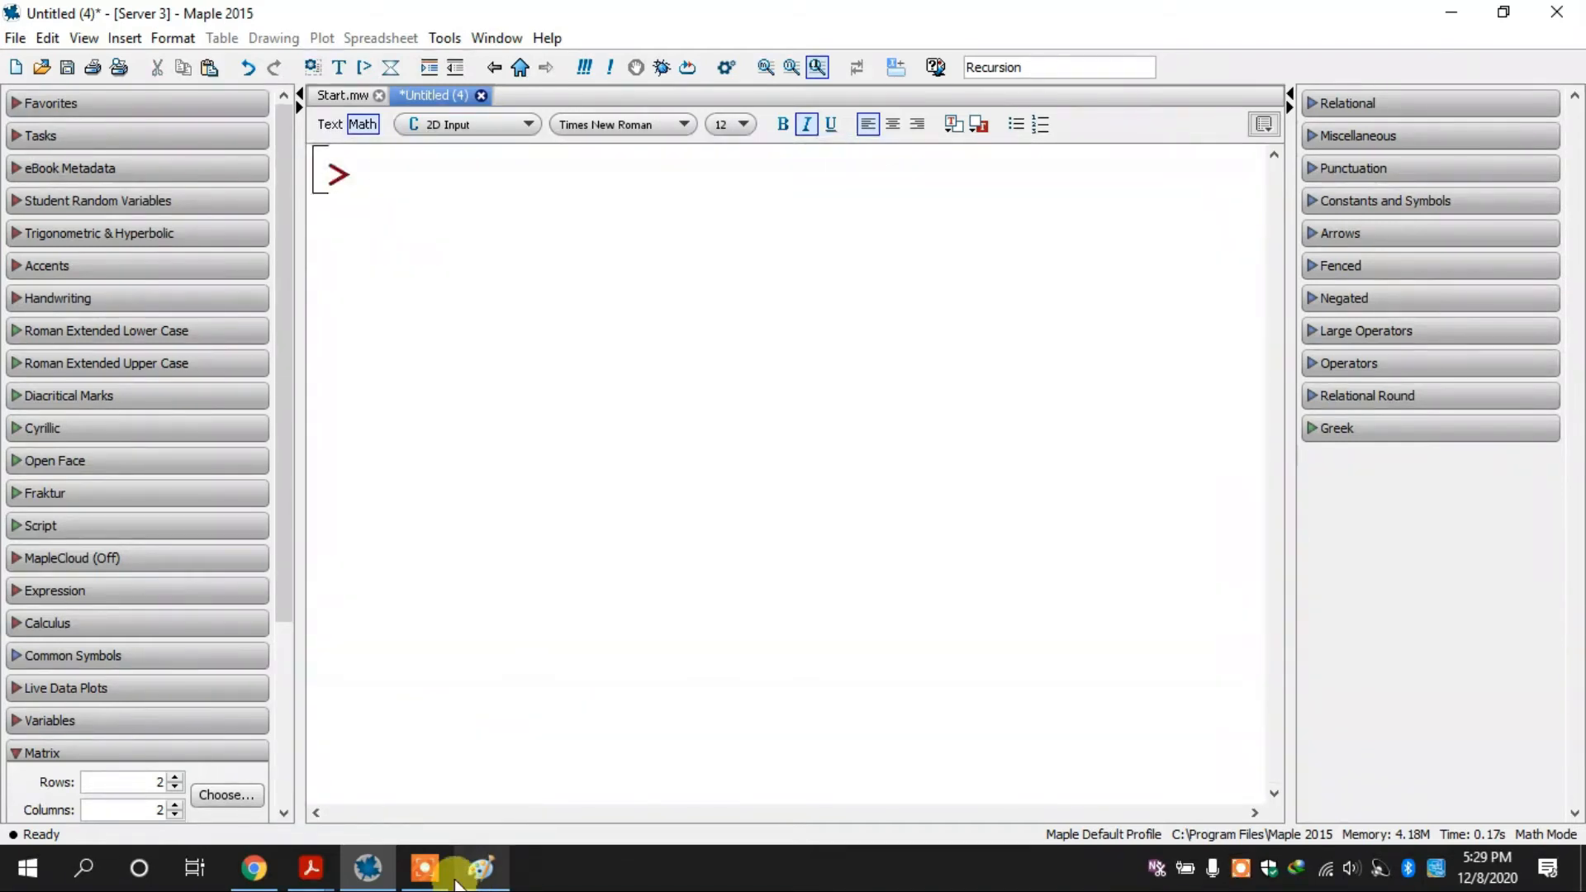
pyautogui.moveTo(310, 867)
pyautogui.moveTo(146, 709)
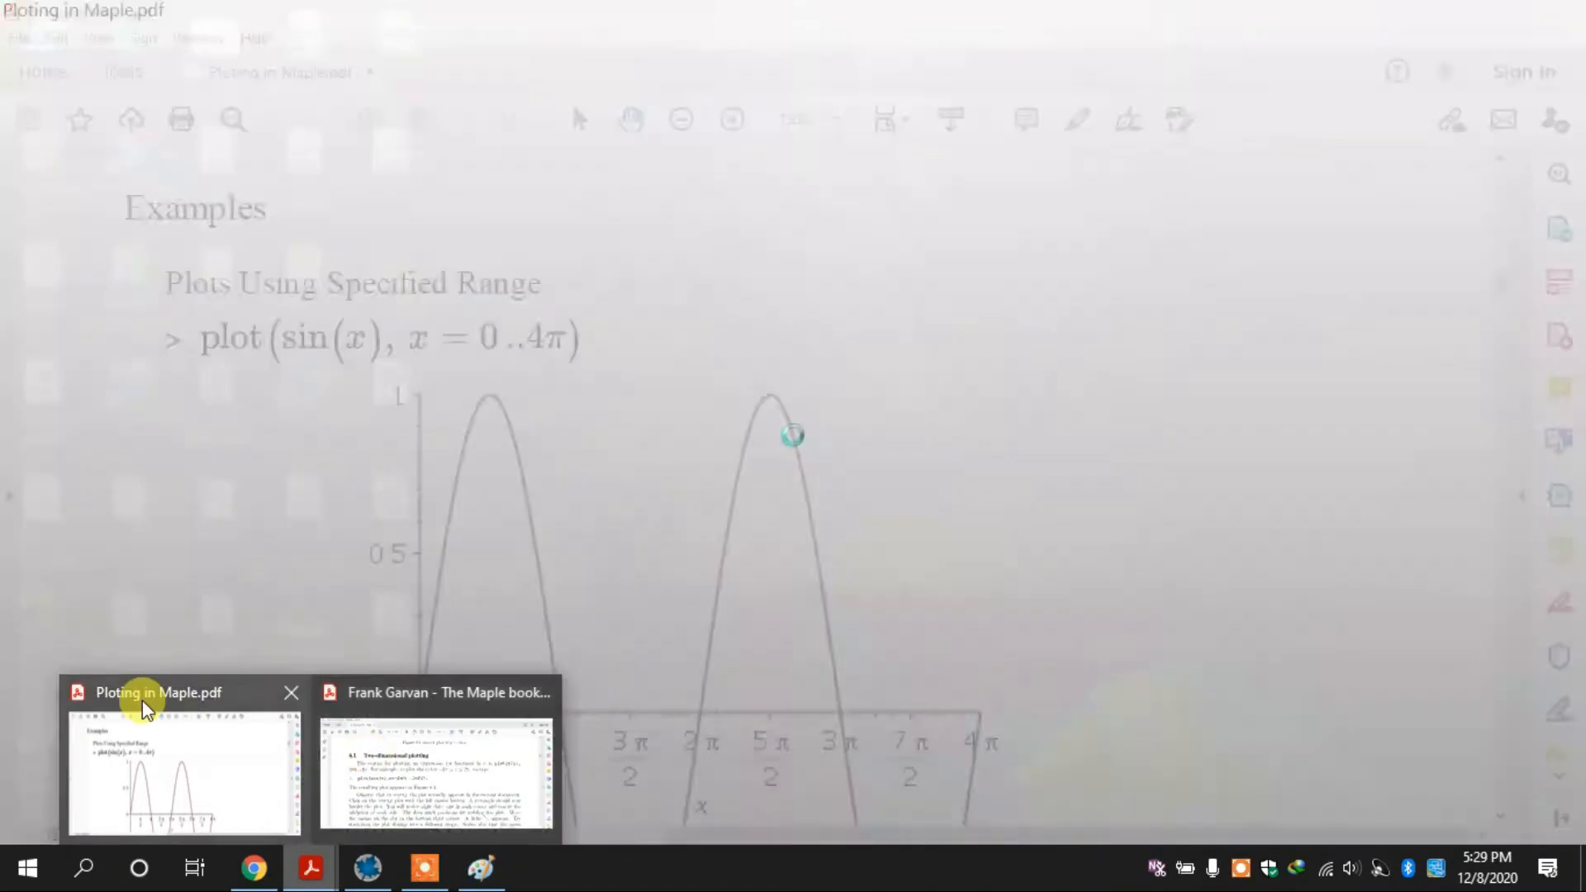
pyautogui.click(177, 749)
pyautogui.scroll(-5, 180, 747)
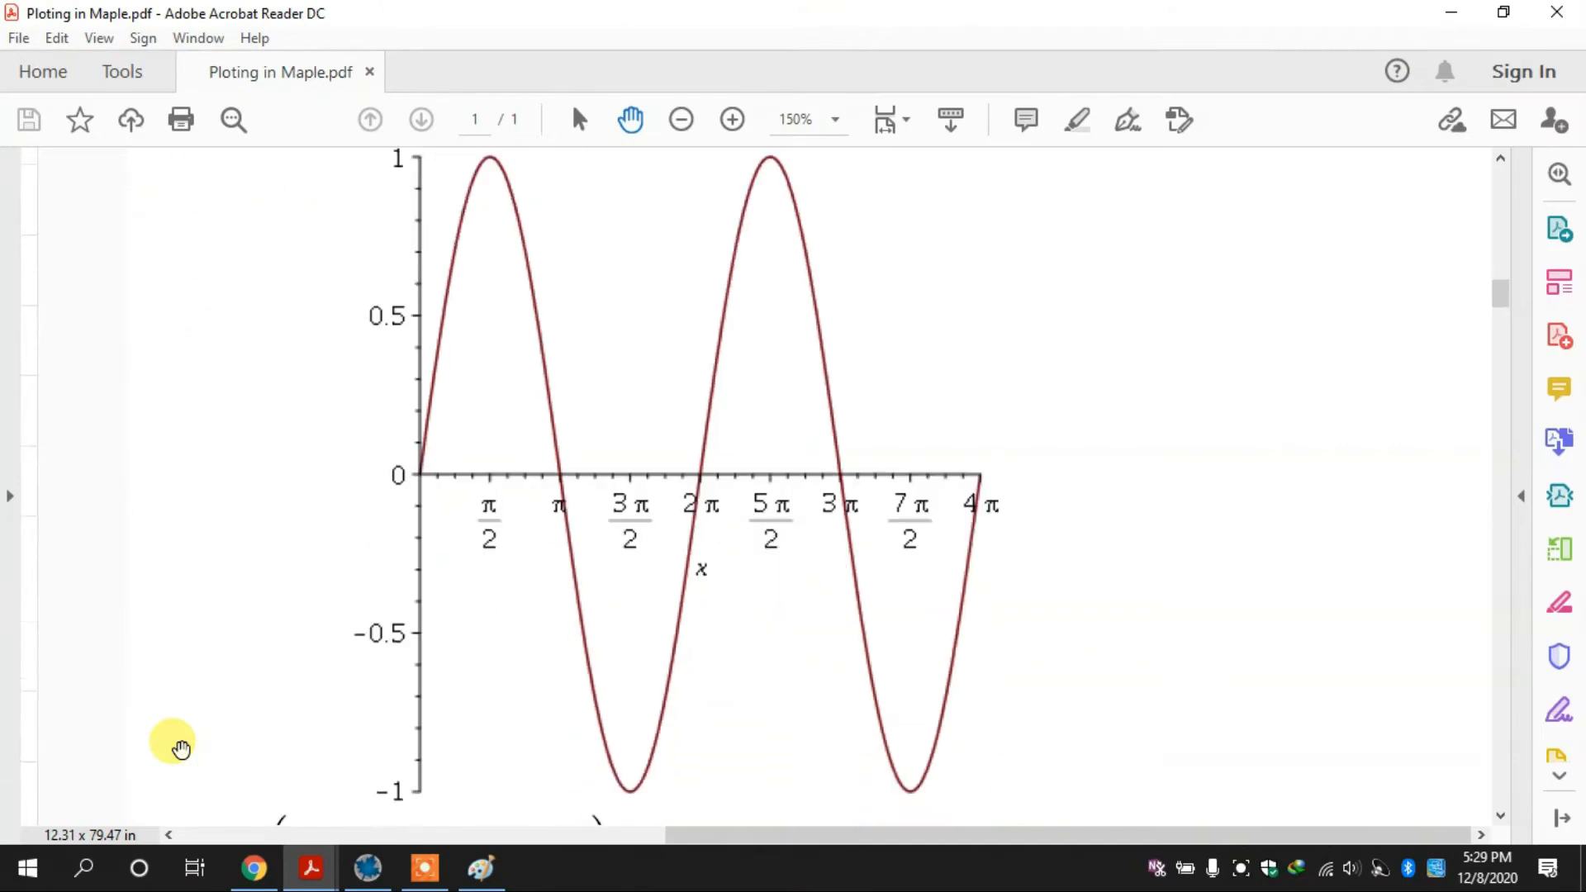
pyautogui.scroll(-5, 181, 748)
pyautogui.scroll(1, 178, 746)
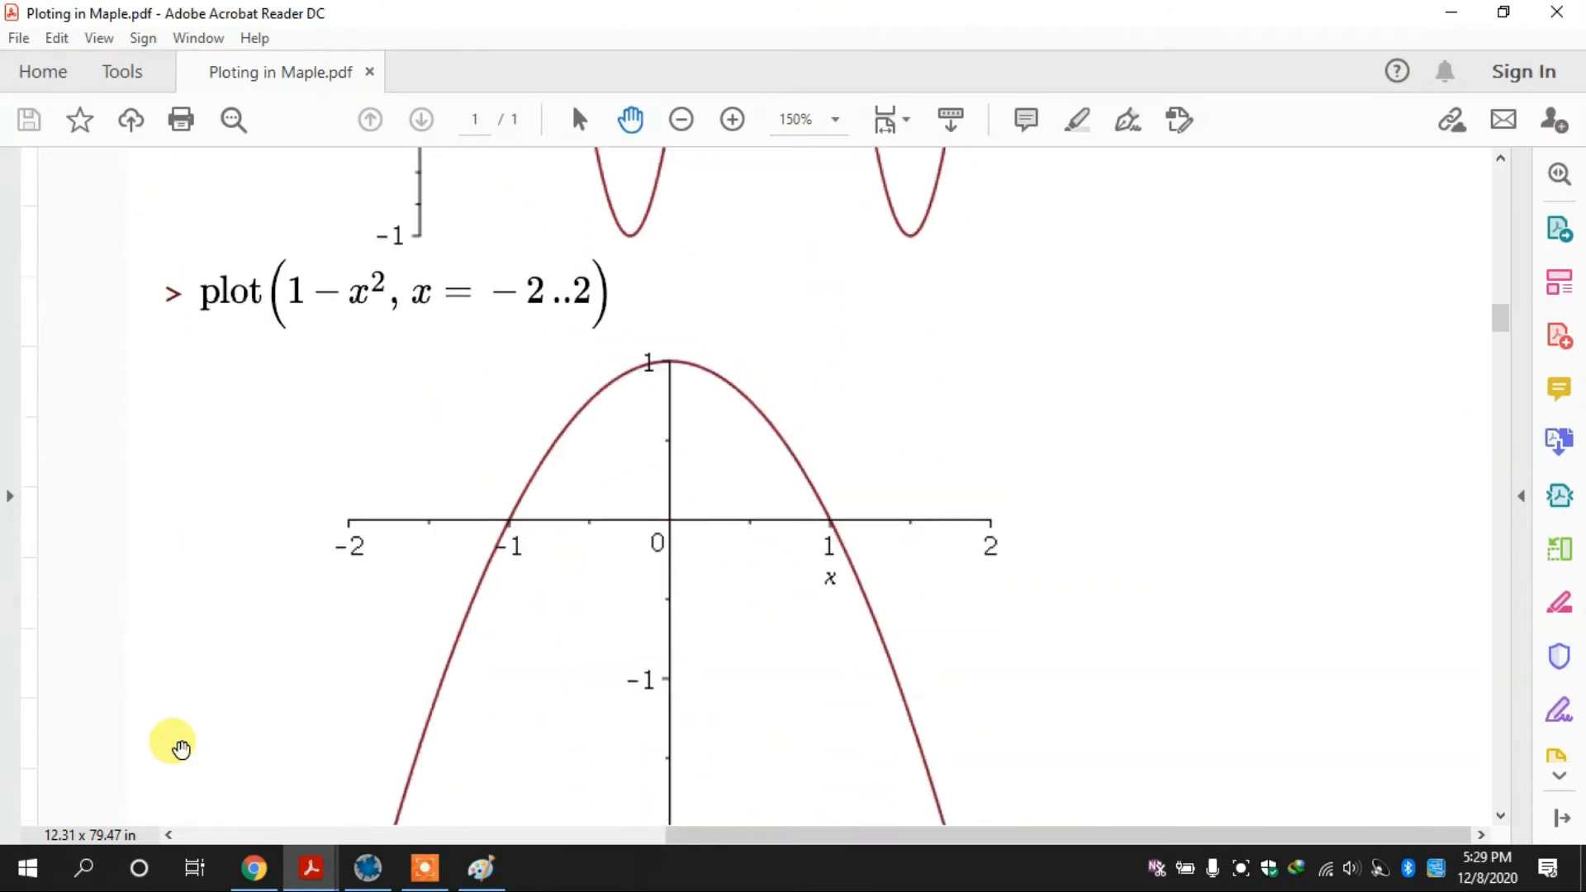
pyautogui.click(1447, 13)
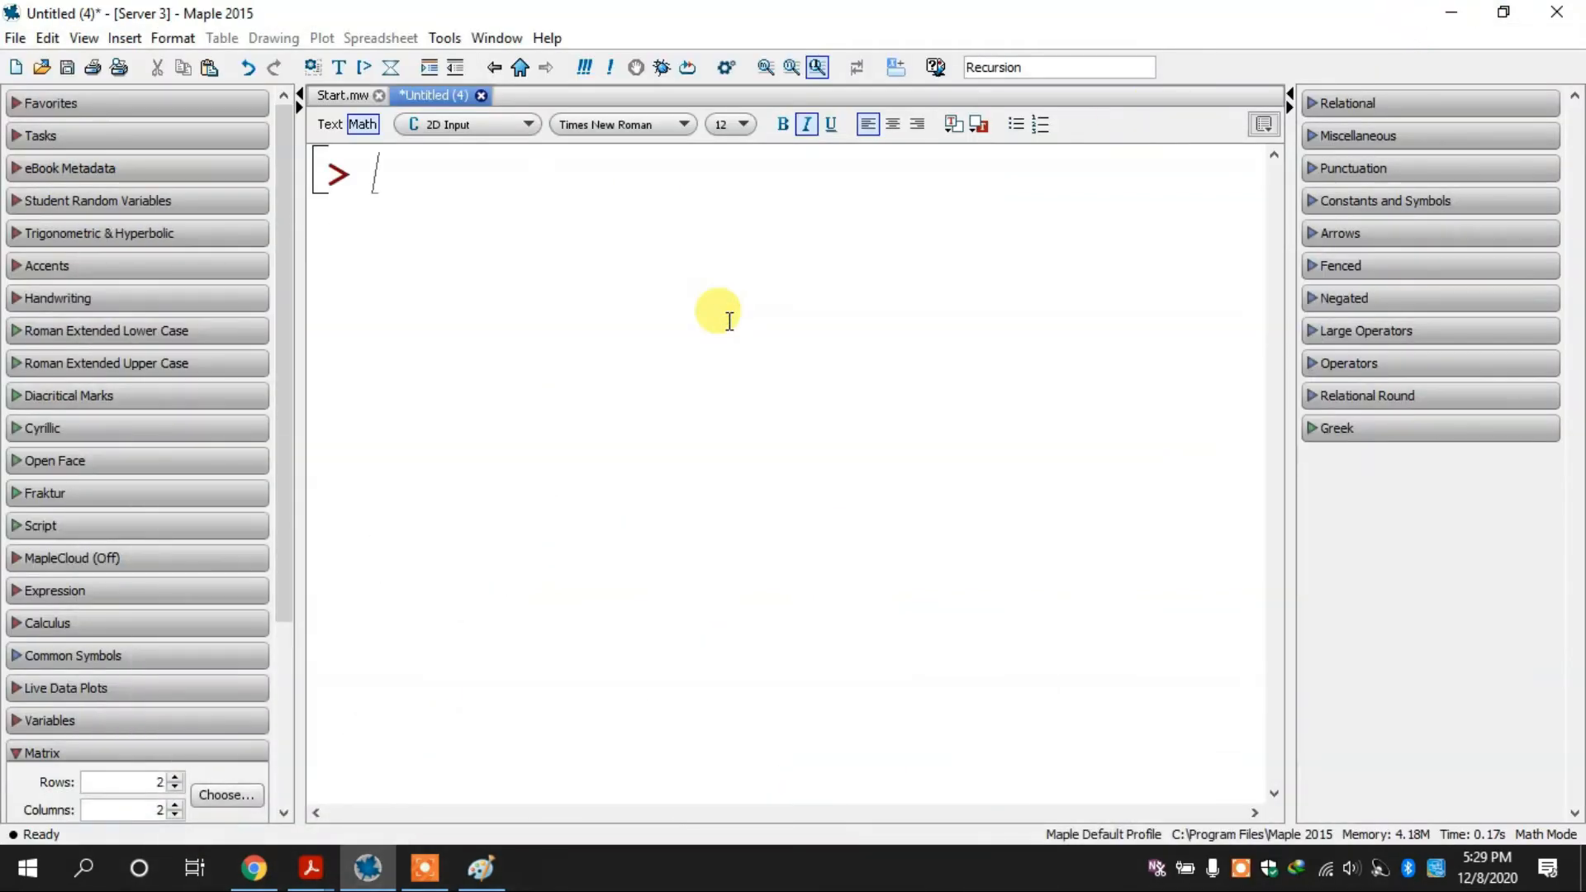
# Step: Define the function f:=1-x^2; at the worksheet's first prompt and execute it
pyautogui.write('=')
pyautogui.press('BackSpace')
pyautogui.press('BackSpace')
pyautogui.press('BackSpace')
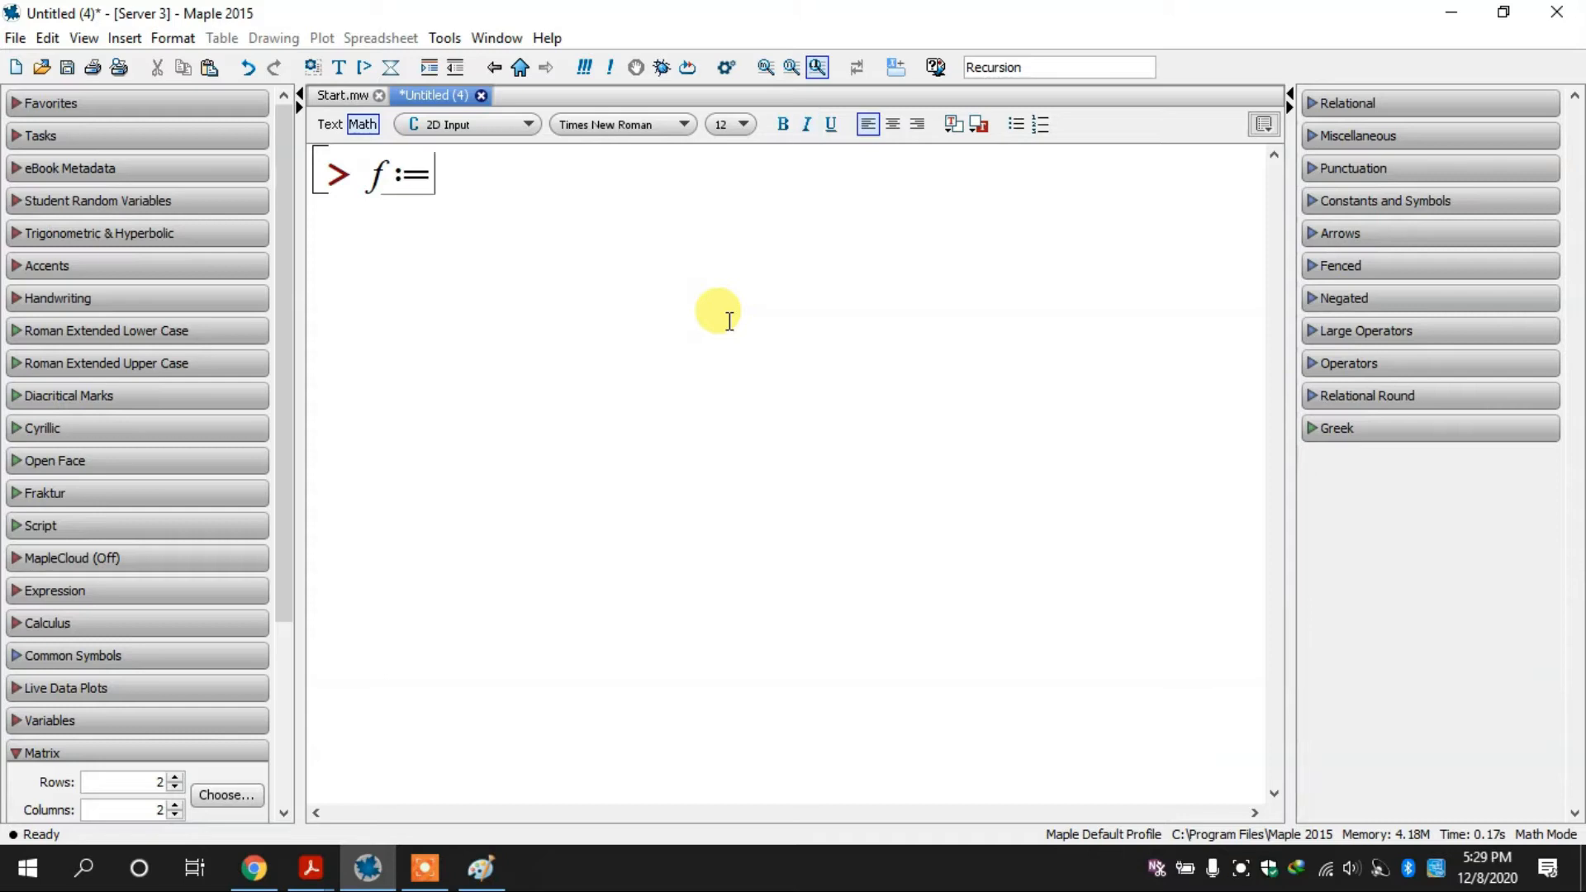
pyautogui.write('f:=1-x^2')
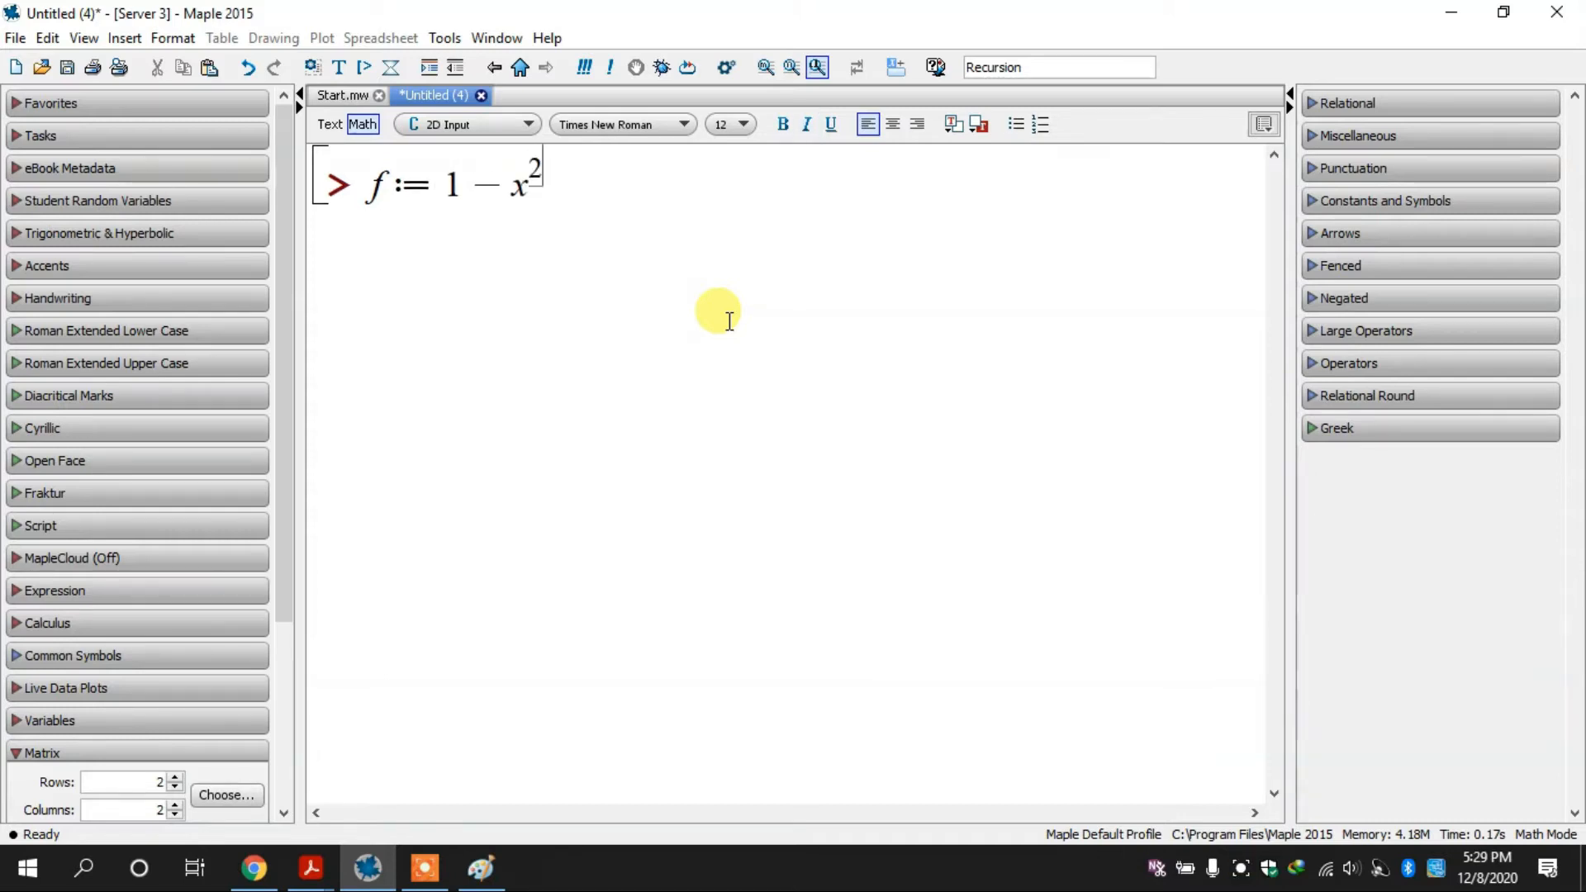
pyautogui.write(';')
pyautogui.press('Return')
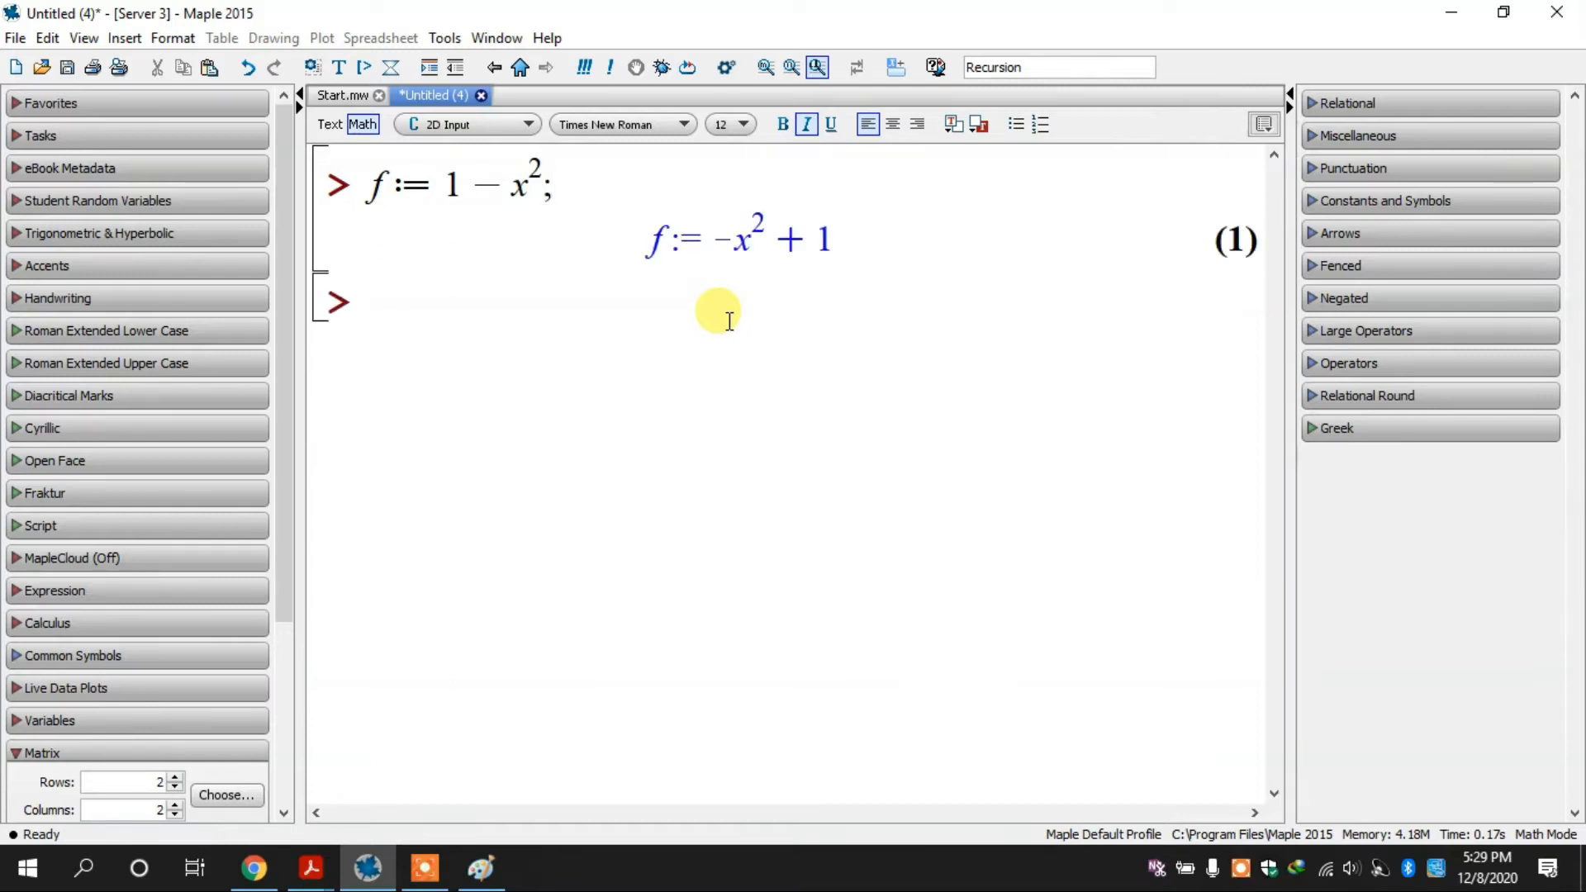
# Step: Plot f over the range x=-2..2 and place the cursor at the prompt below the graph
pyautogui.write('plot(f, ')
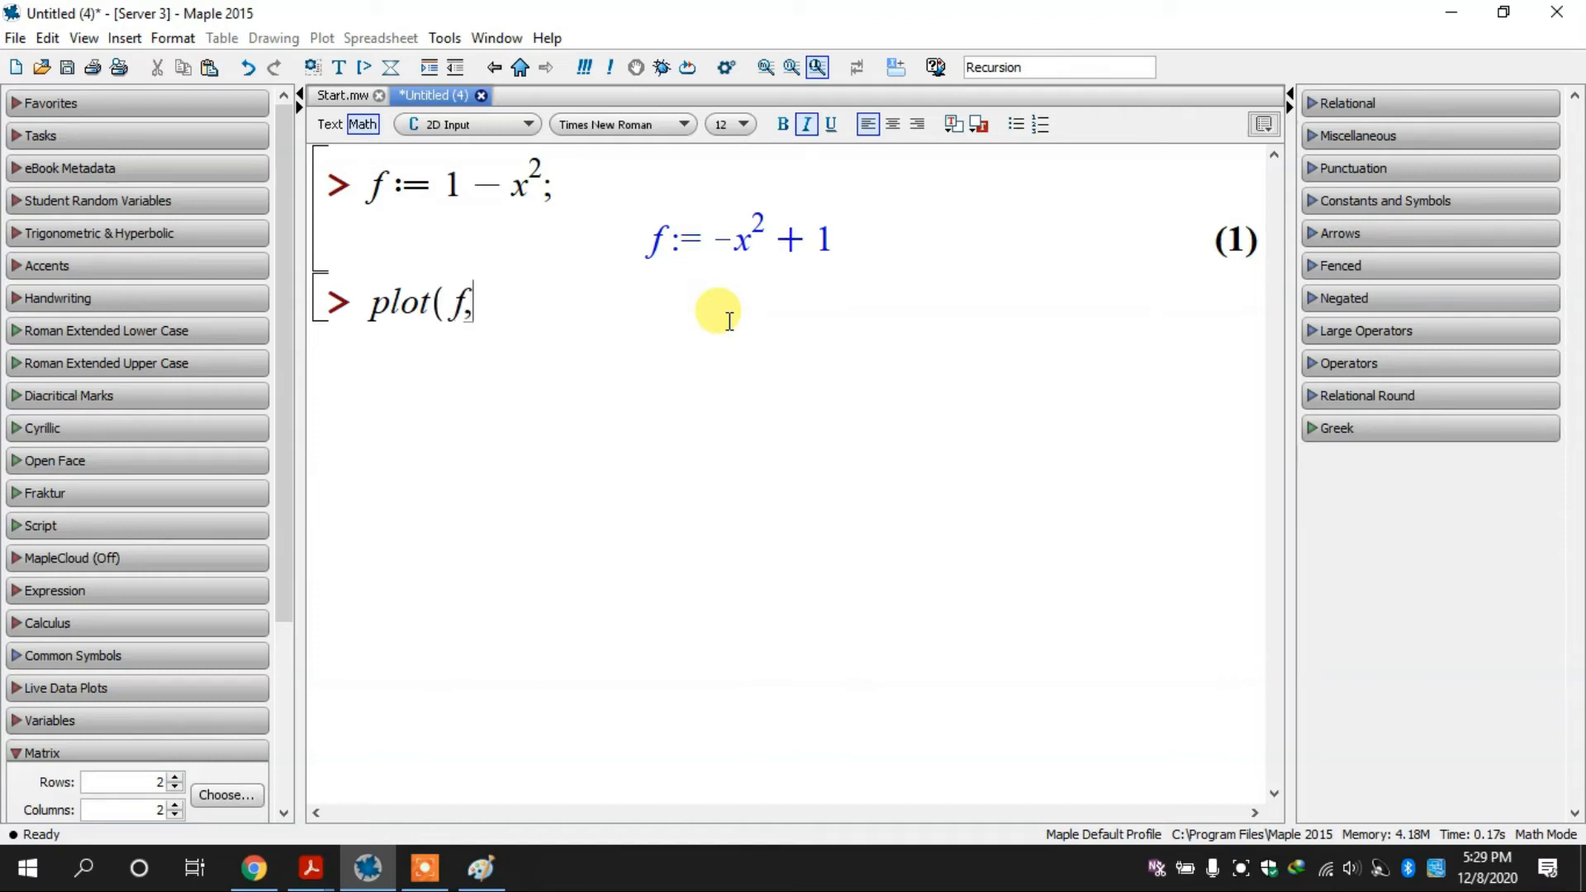
pyautogui.write('x =-2 ')
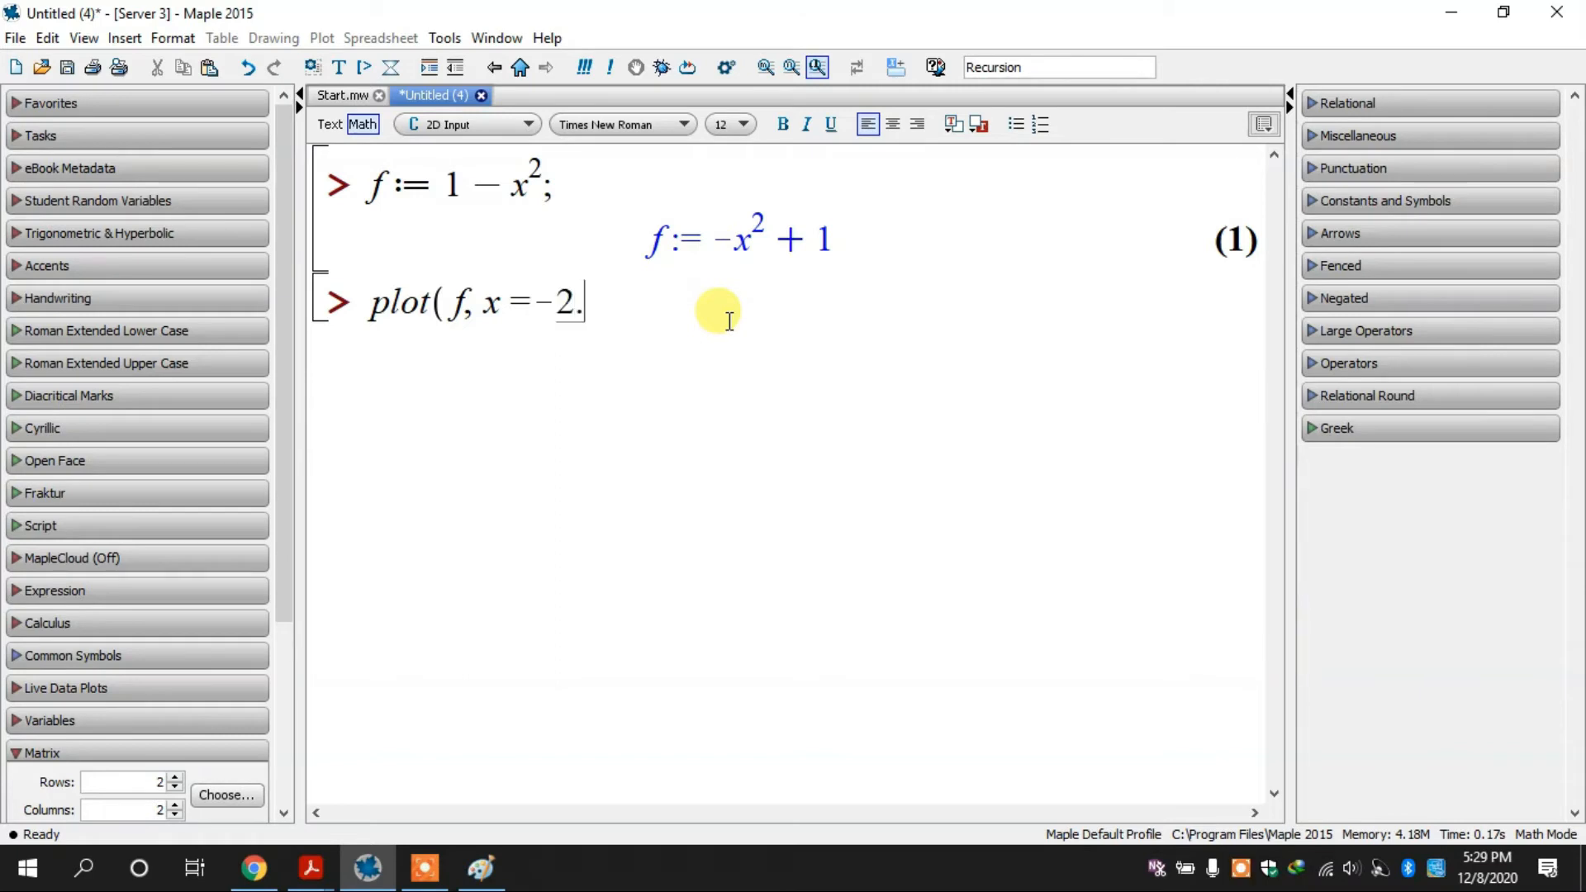
pyautogui.write('..2);')
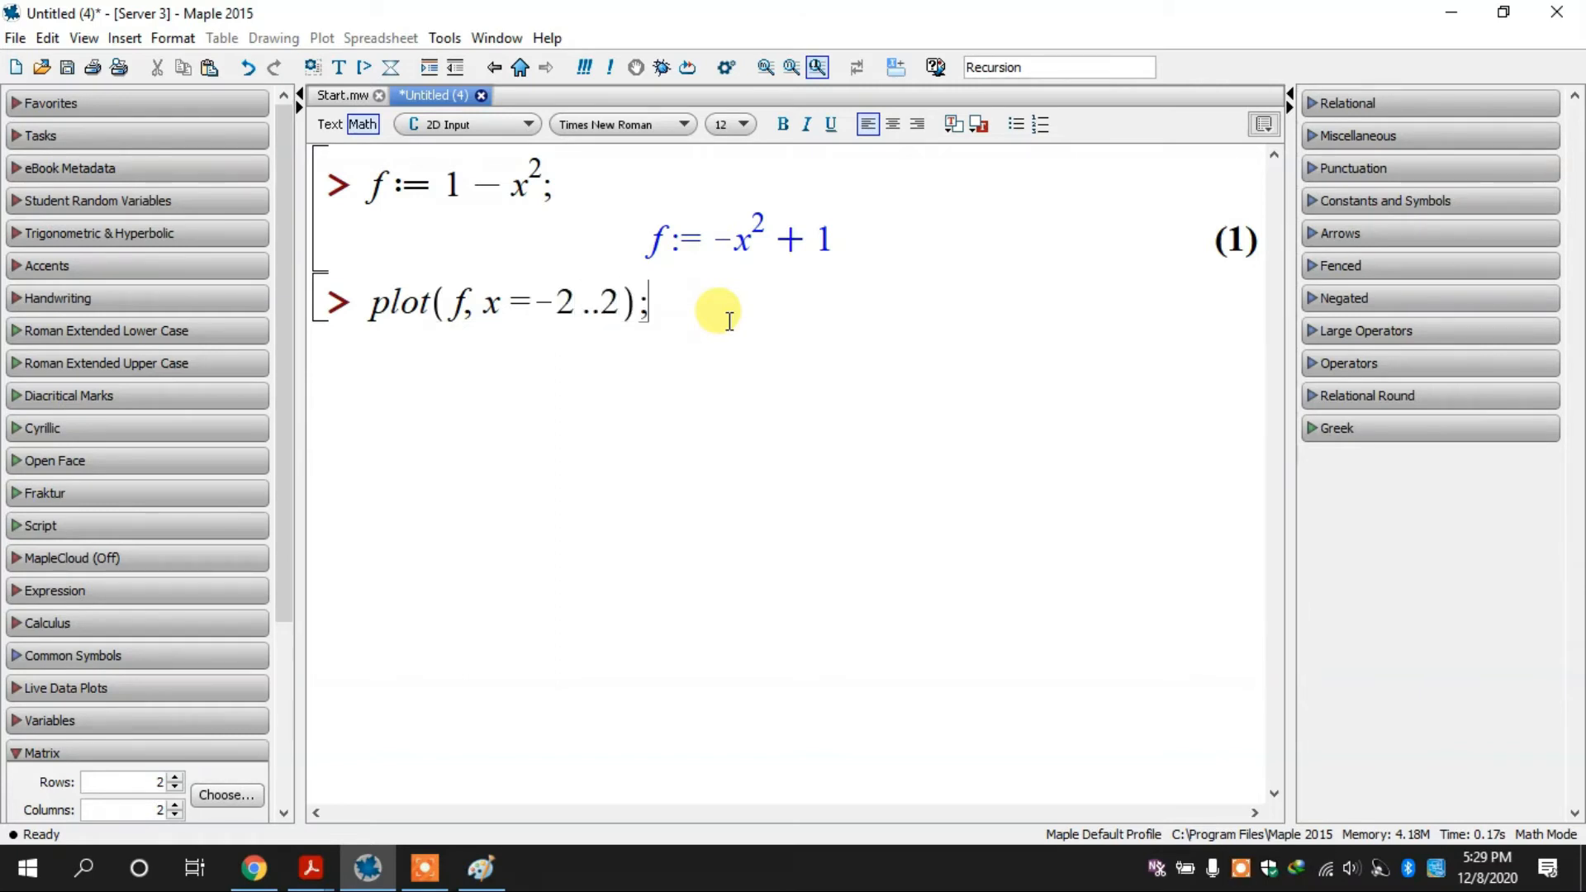
pyautogui.press('Return')
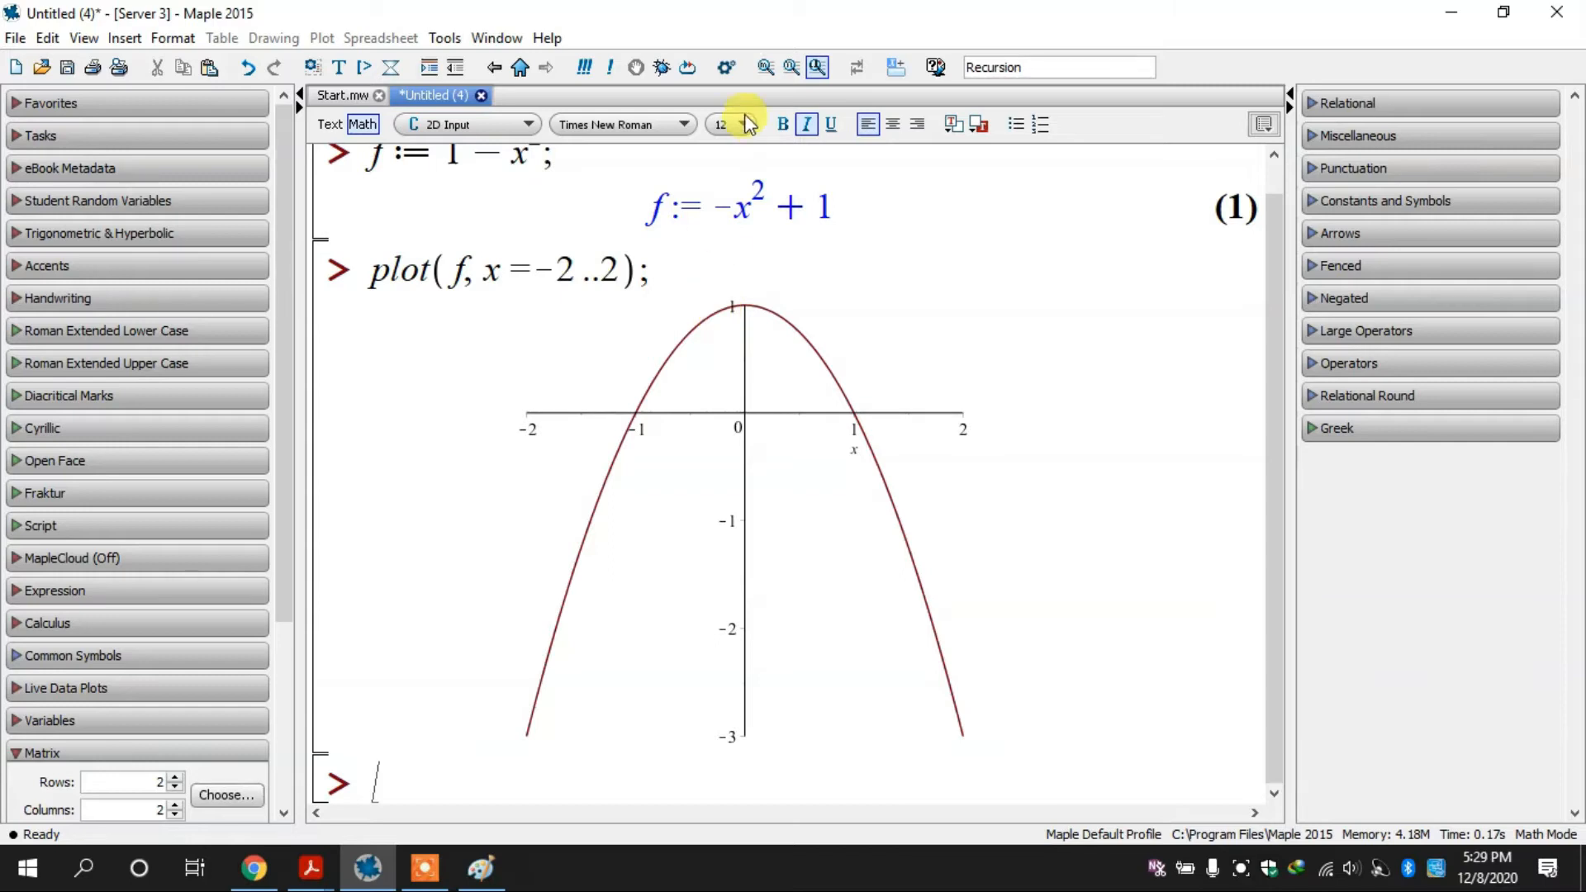
pyautogui.click(798, 526)
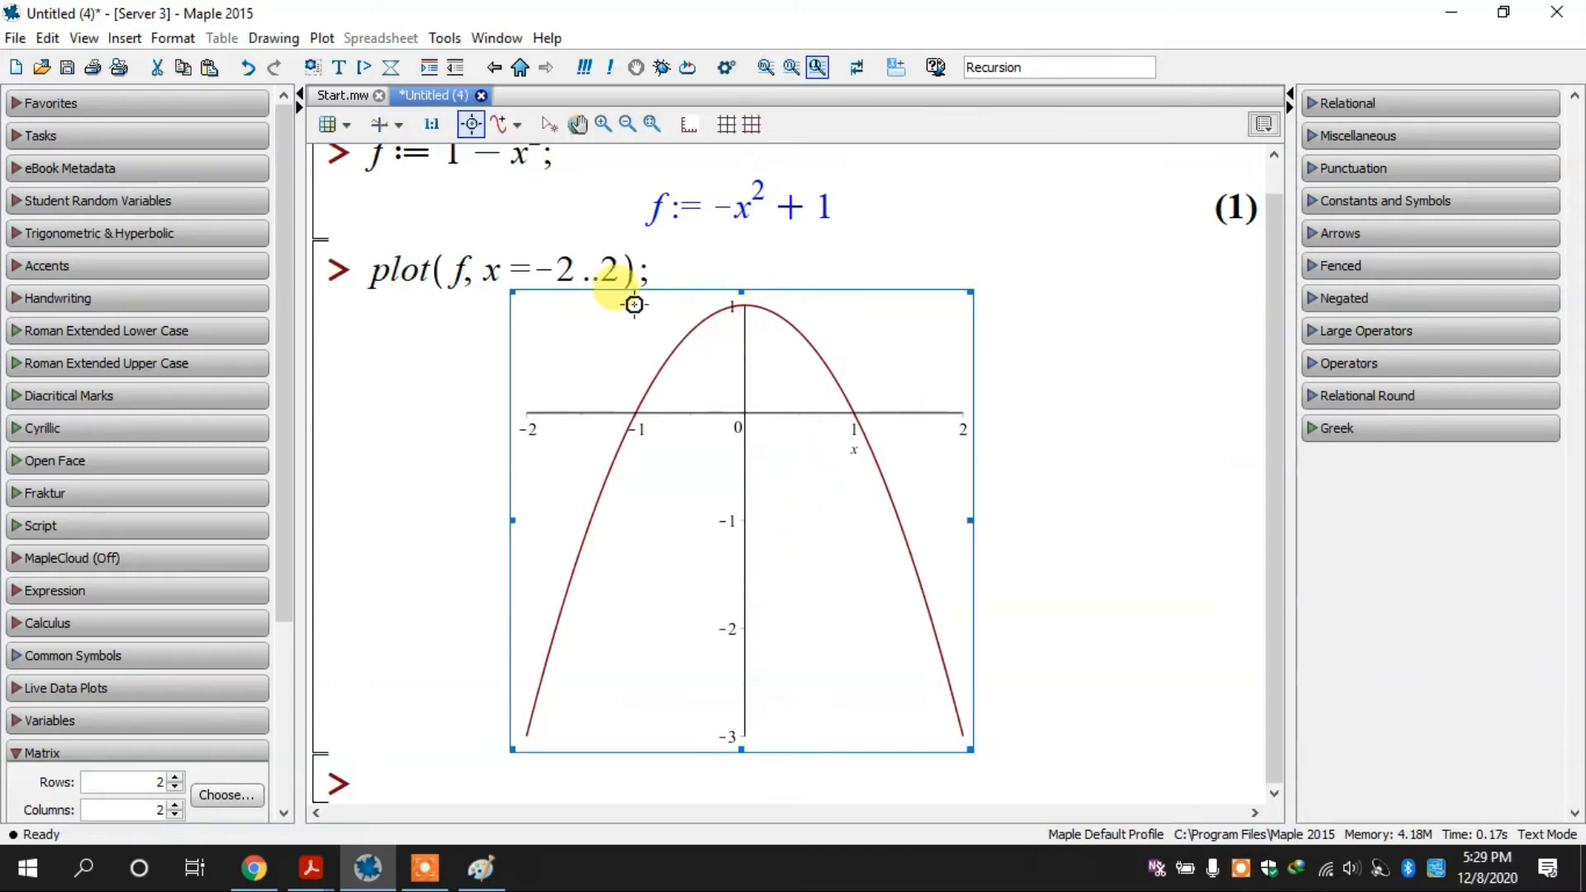
pyautogui.click(528, 280)
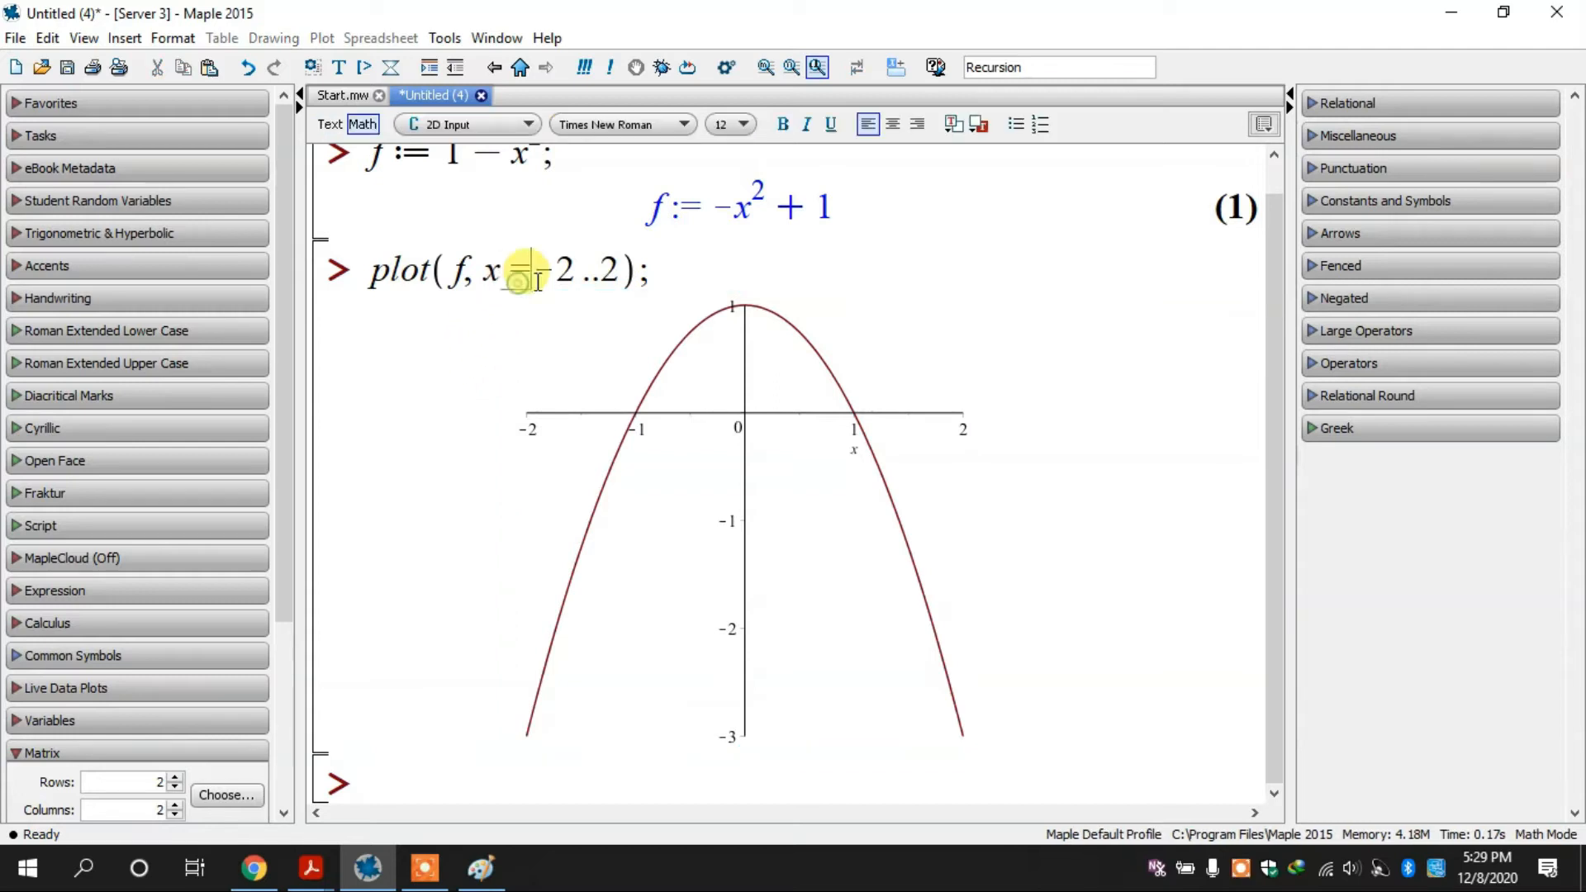
pyautogui.click(620, 587)
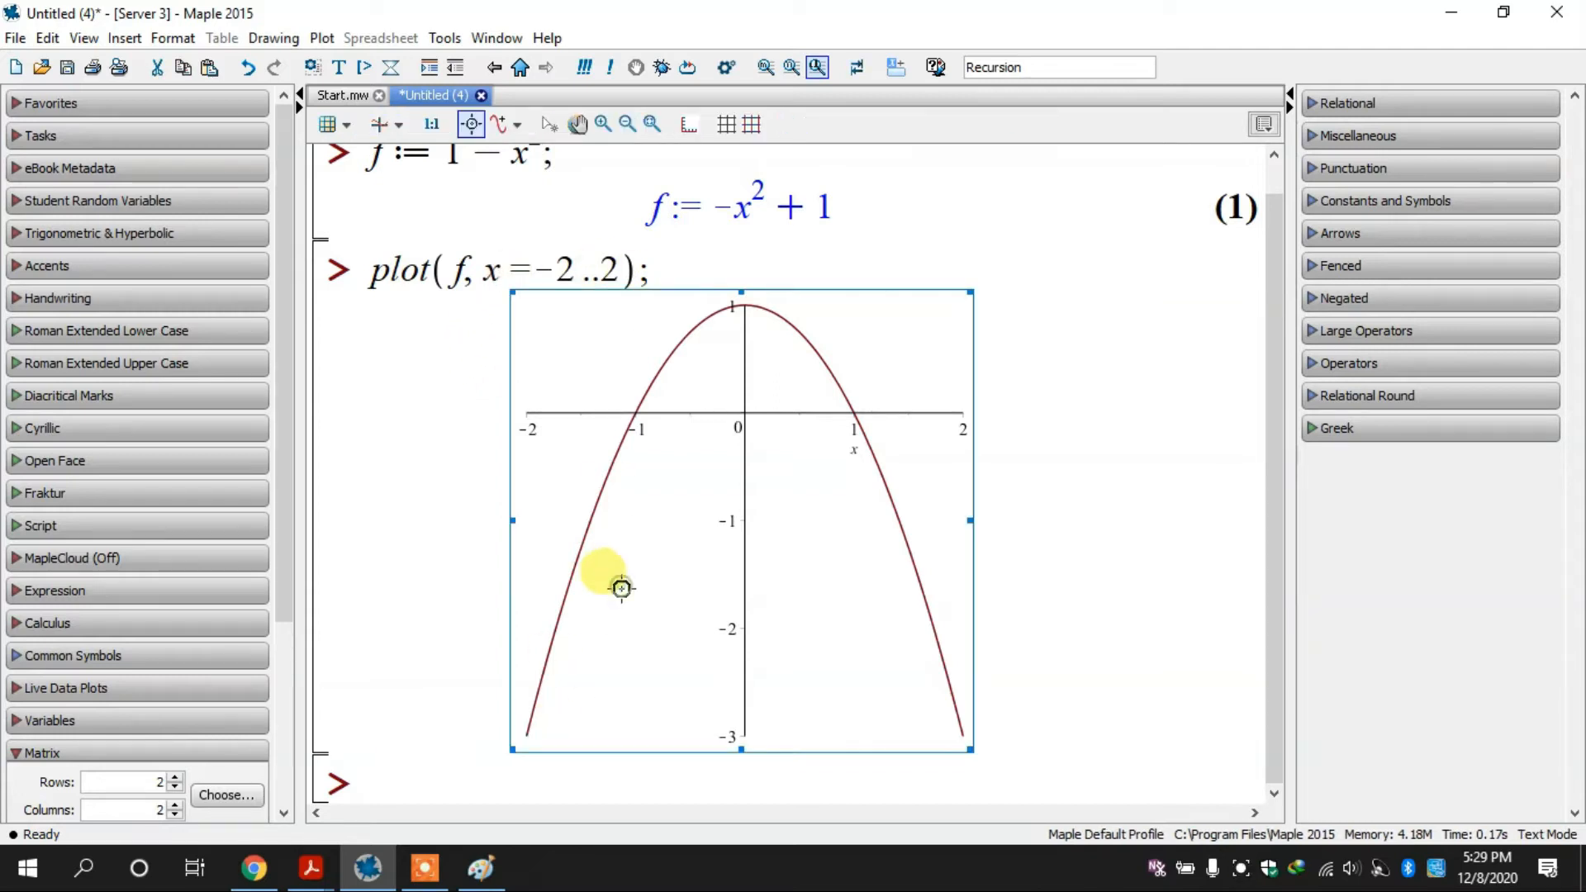
pyautogui.click(486, 767)
# Step: Examine the Plots Without Specified Range section in Ploting in Maple.pdf and switch back to Maple
pyautogui.click(310, 867)
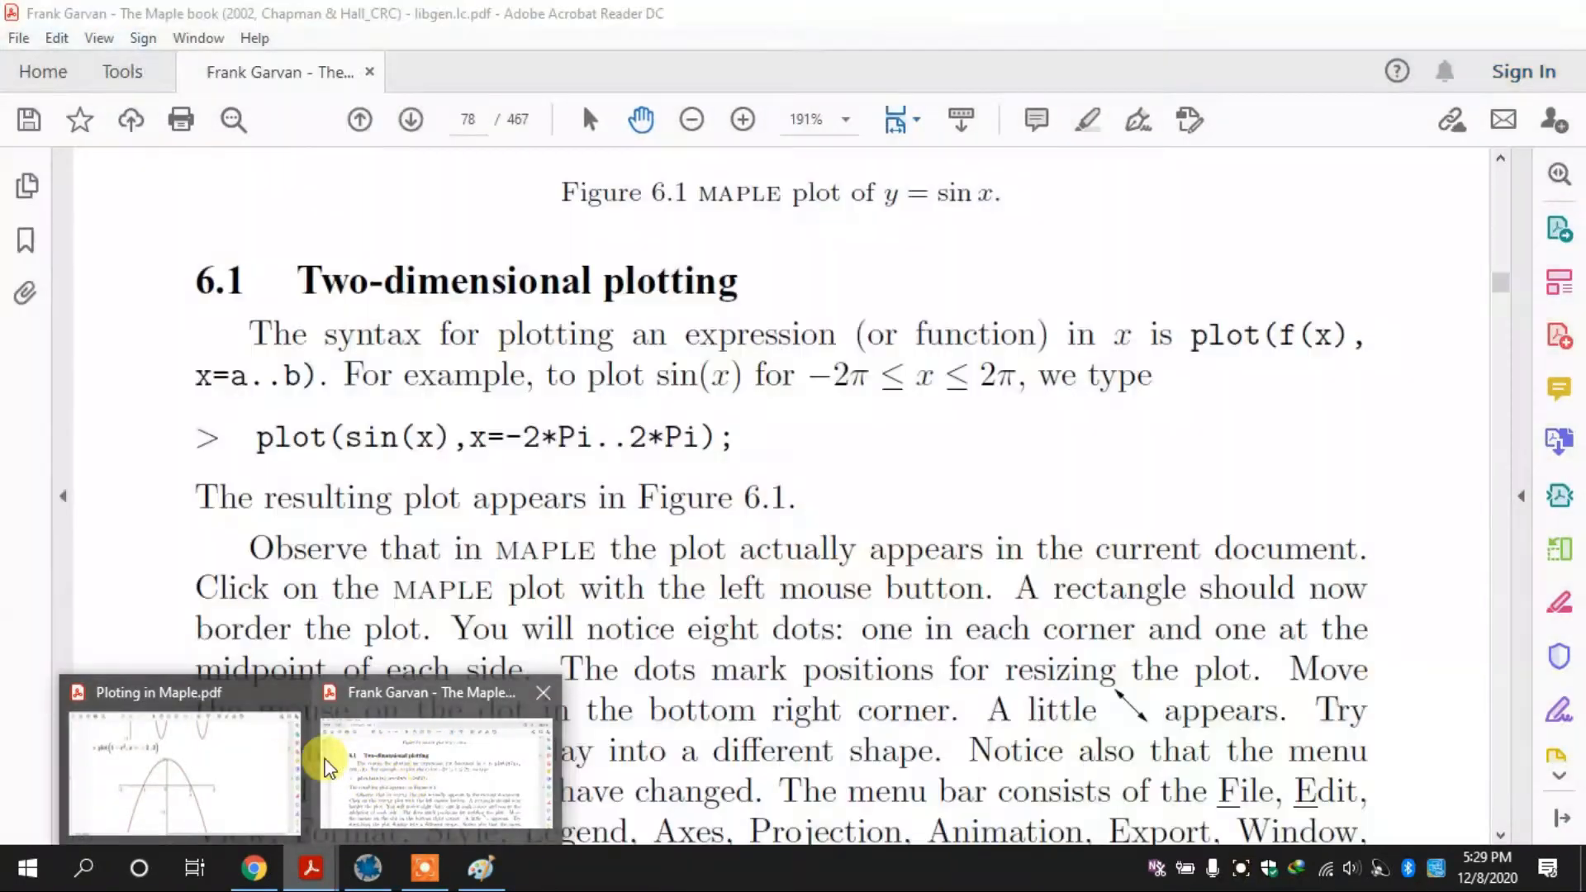
pyautogui.click(217, 754)
pyautogui.moveTo(283, 707); pyautogui.dragTo(353, 306)
pyautogui.moveTo(353, 661); pyautogui.dragTo(354, 294)
pyautogui.moveTo(480, 494); pyautogui.dragTo(506, 449)
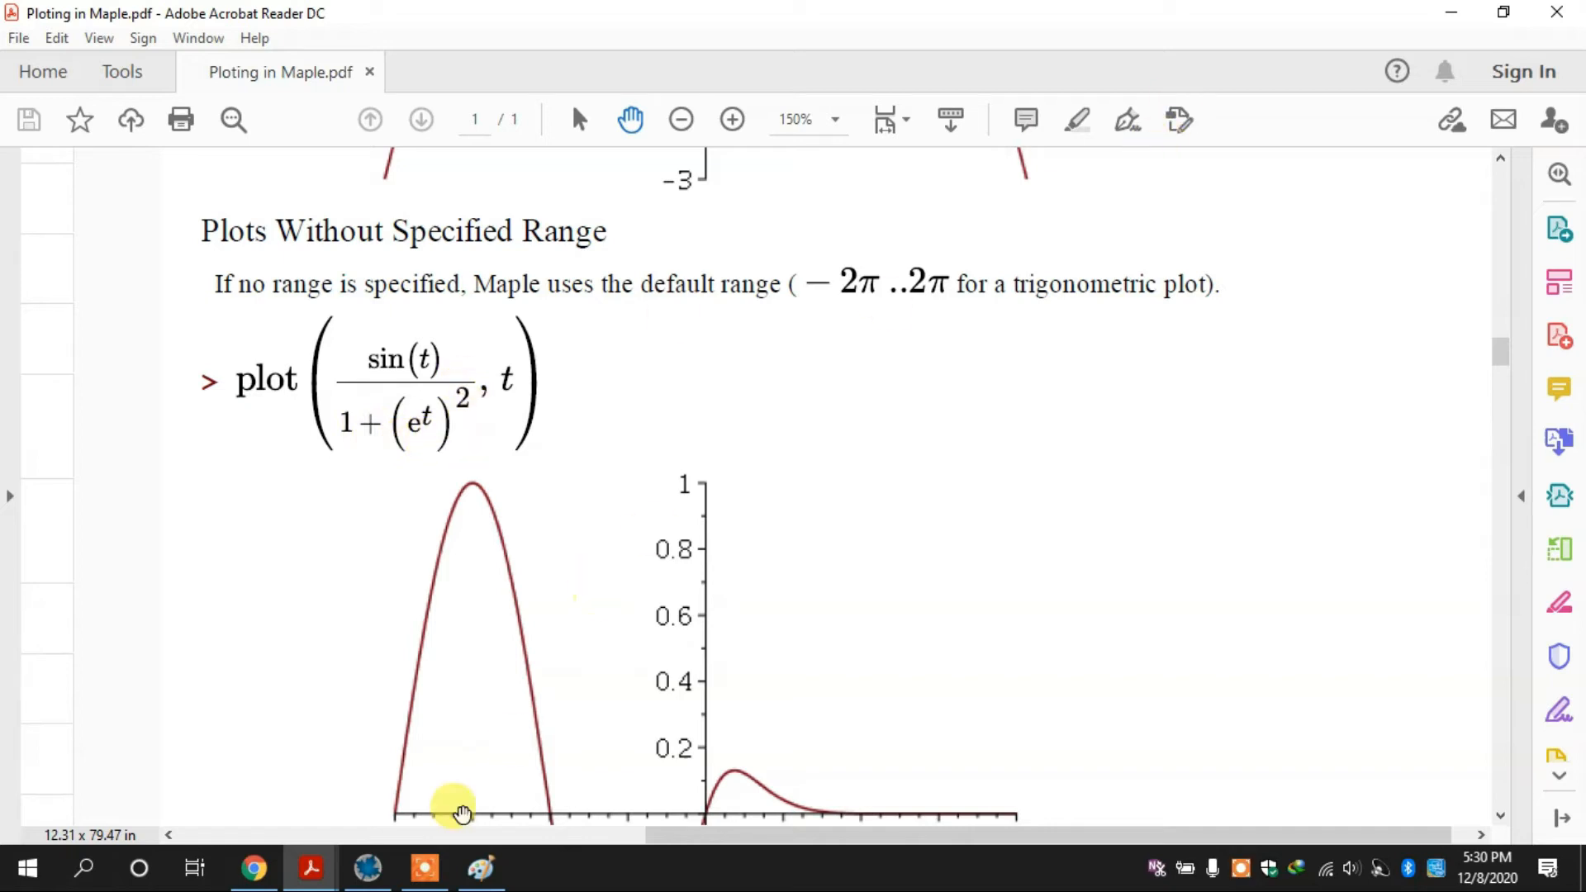
pyautogui.click(371, 880)
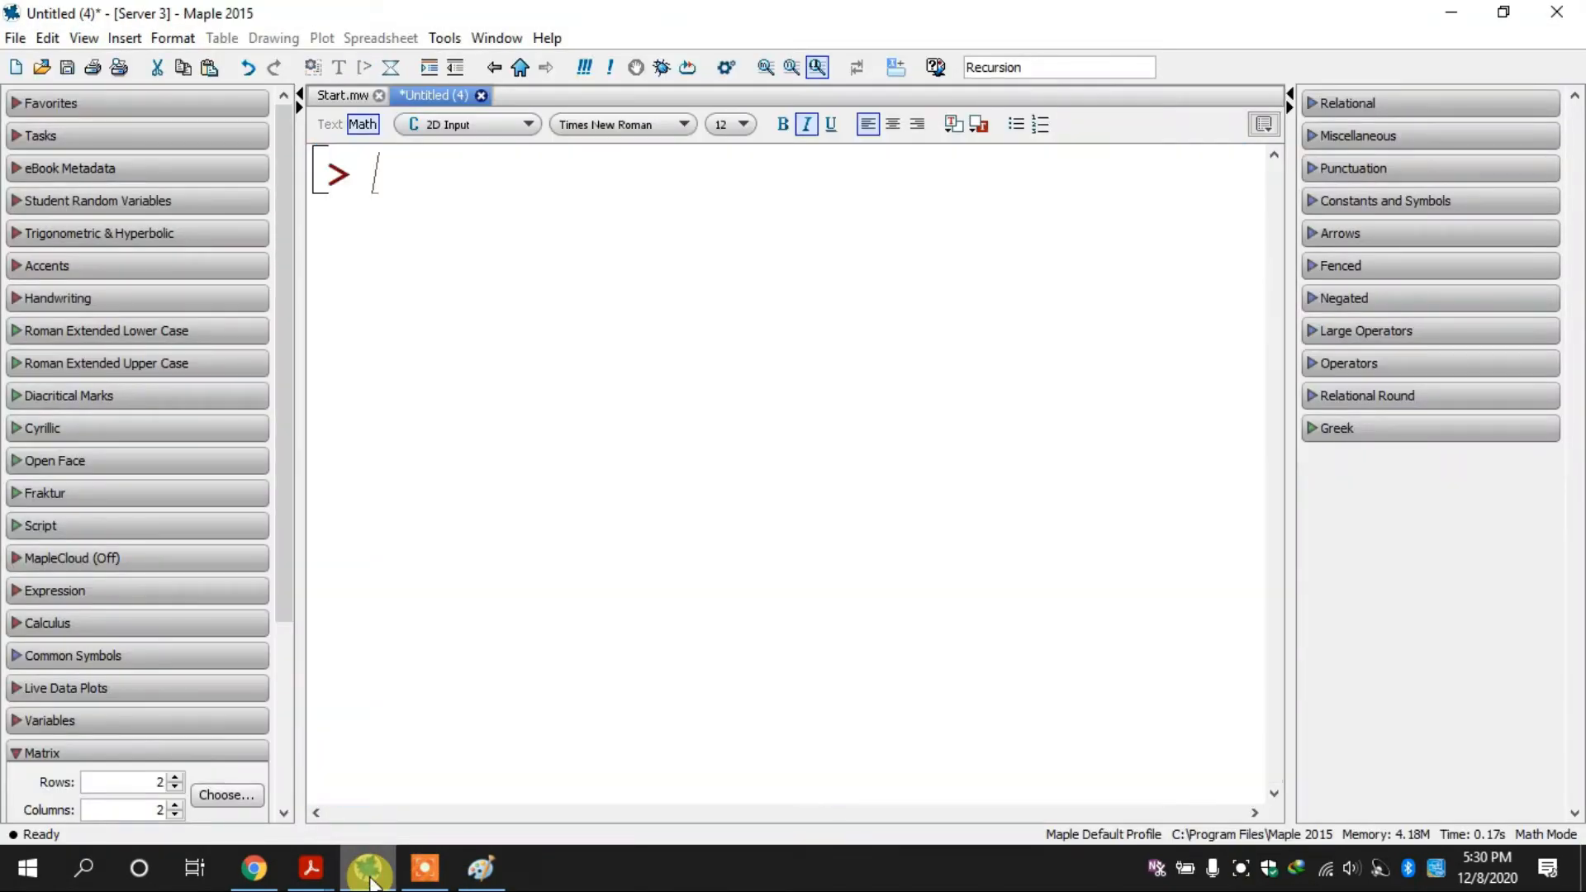
# Step: Enter a plot command for the fraction sin(t)/(1+e^t) at the worksheet's empty prompt
pyautogui.write('plot(')
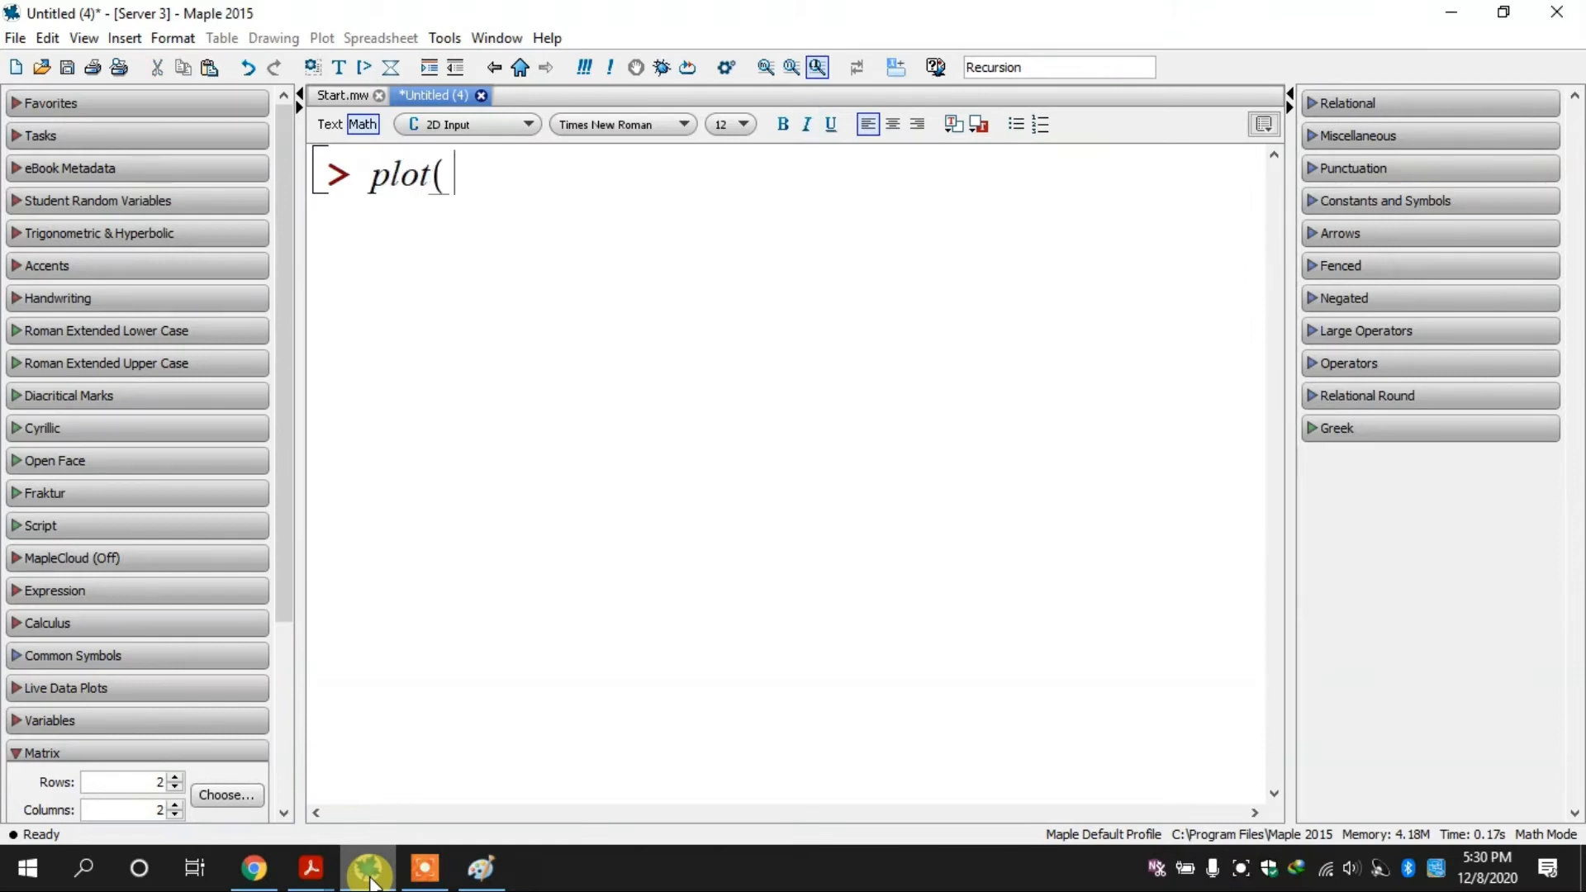
pyautogui.write('sin(t)')
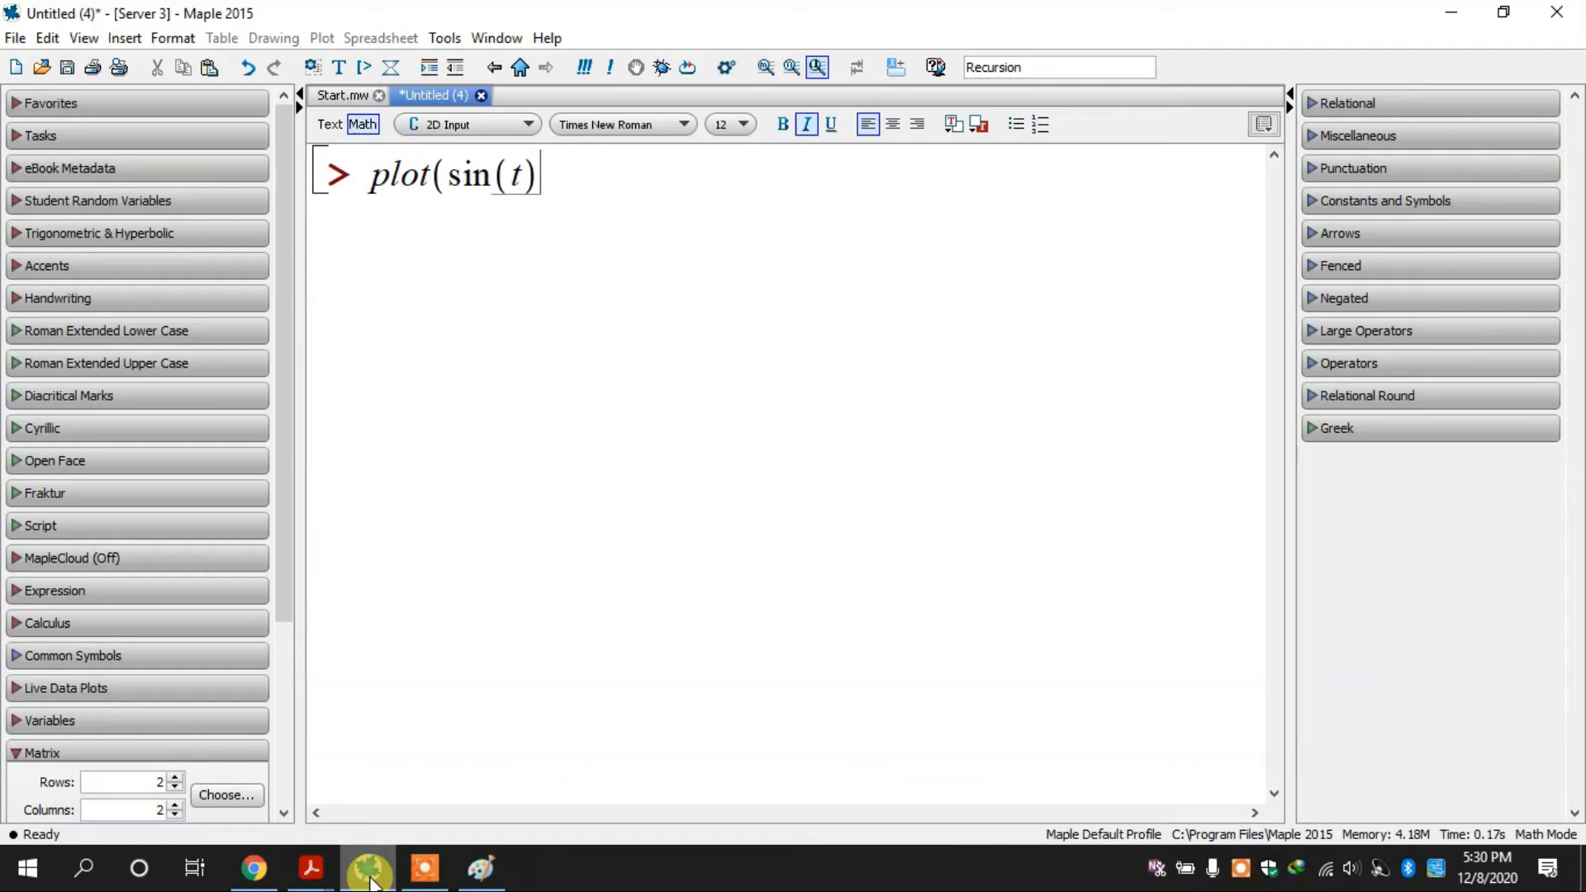
pyautogui.write('/1 + e')
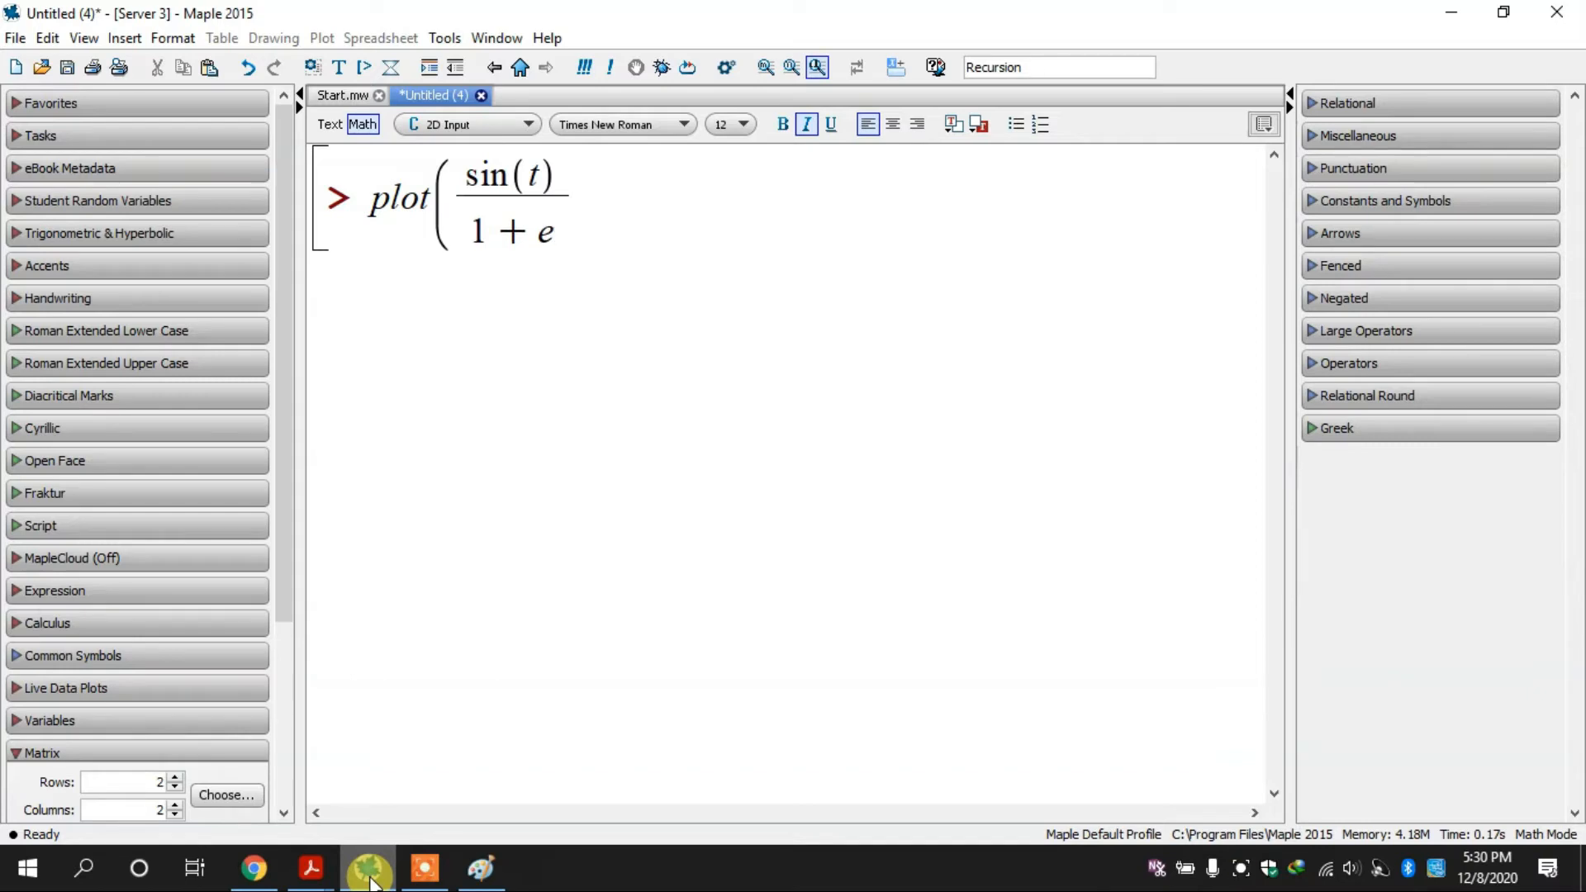
pyautogui.write('t')
pyautogui.press('Right')
pyautogui.press('Right')
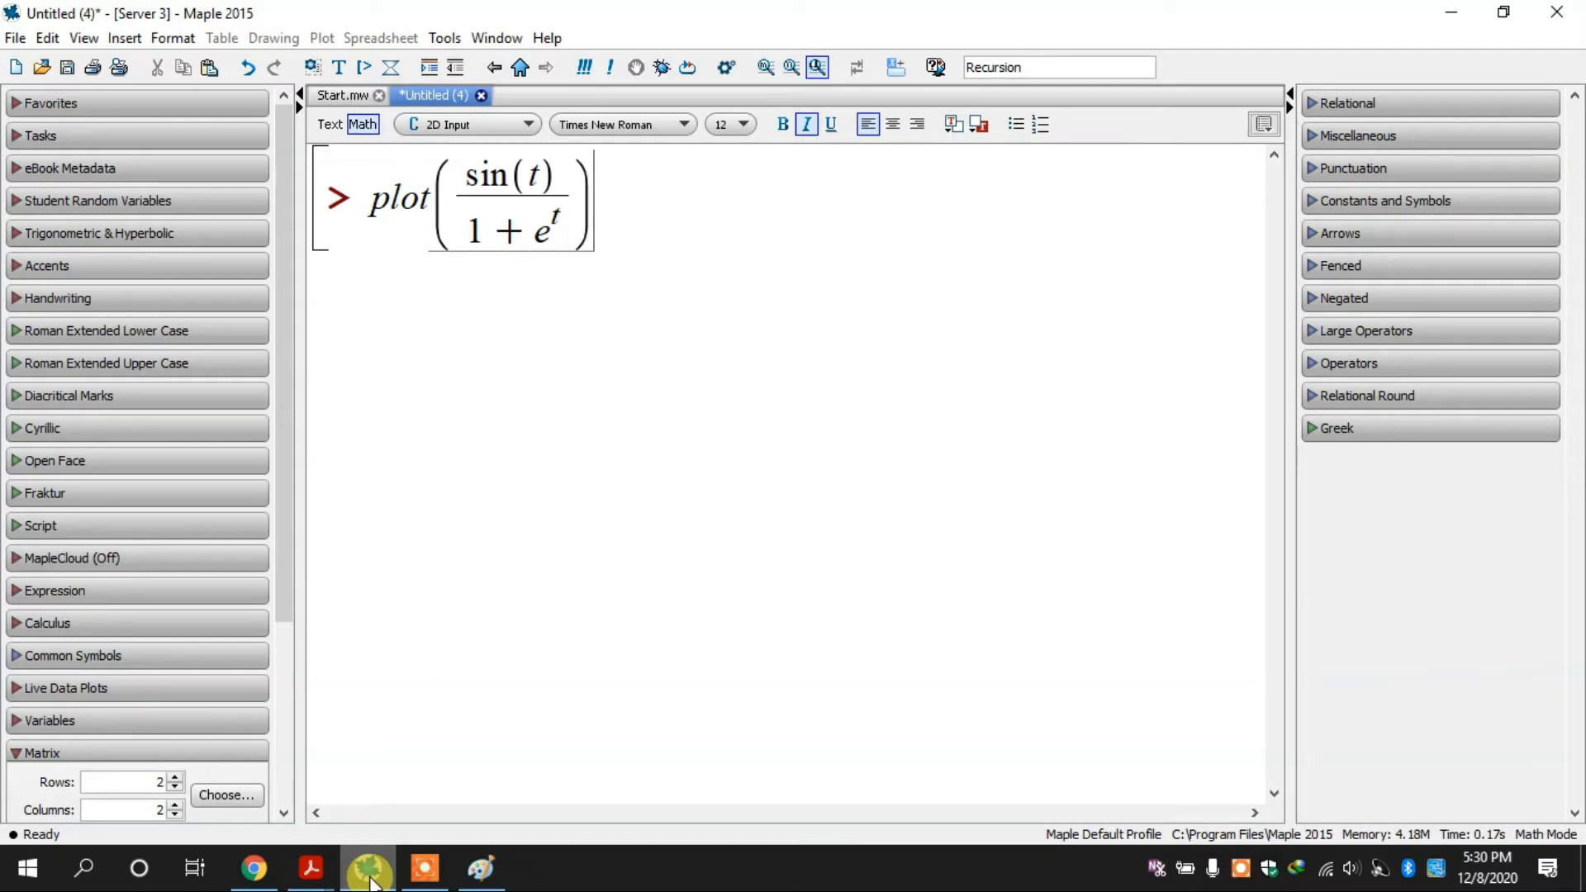
pyautogui.write(')')
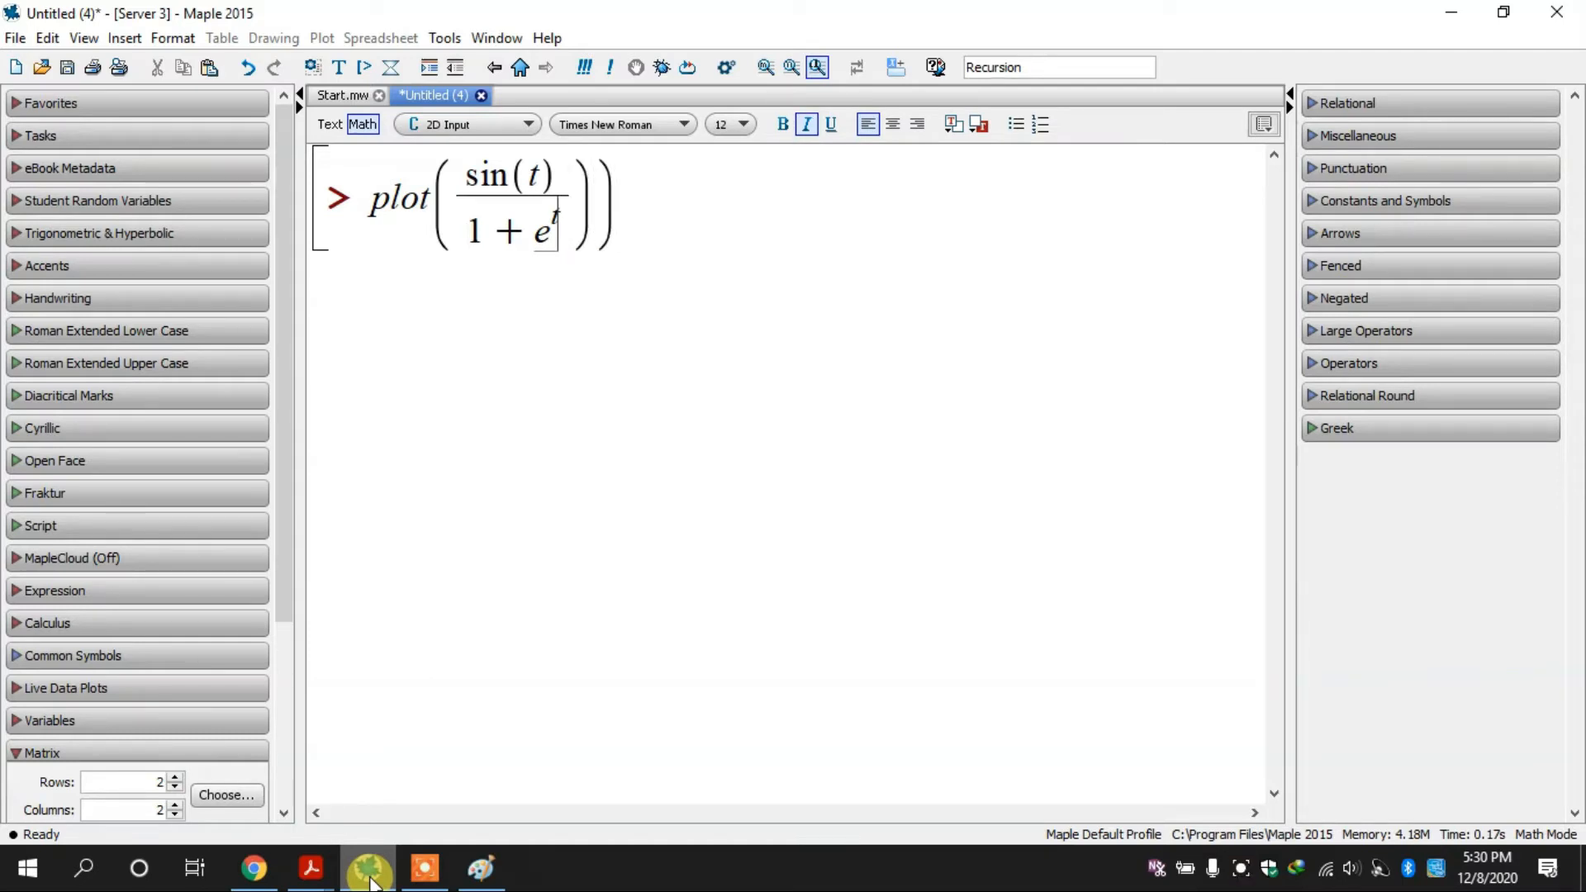
pyautogui.press('BackSpace')
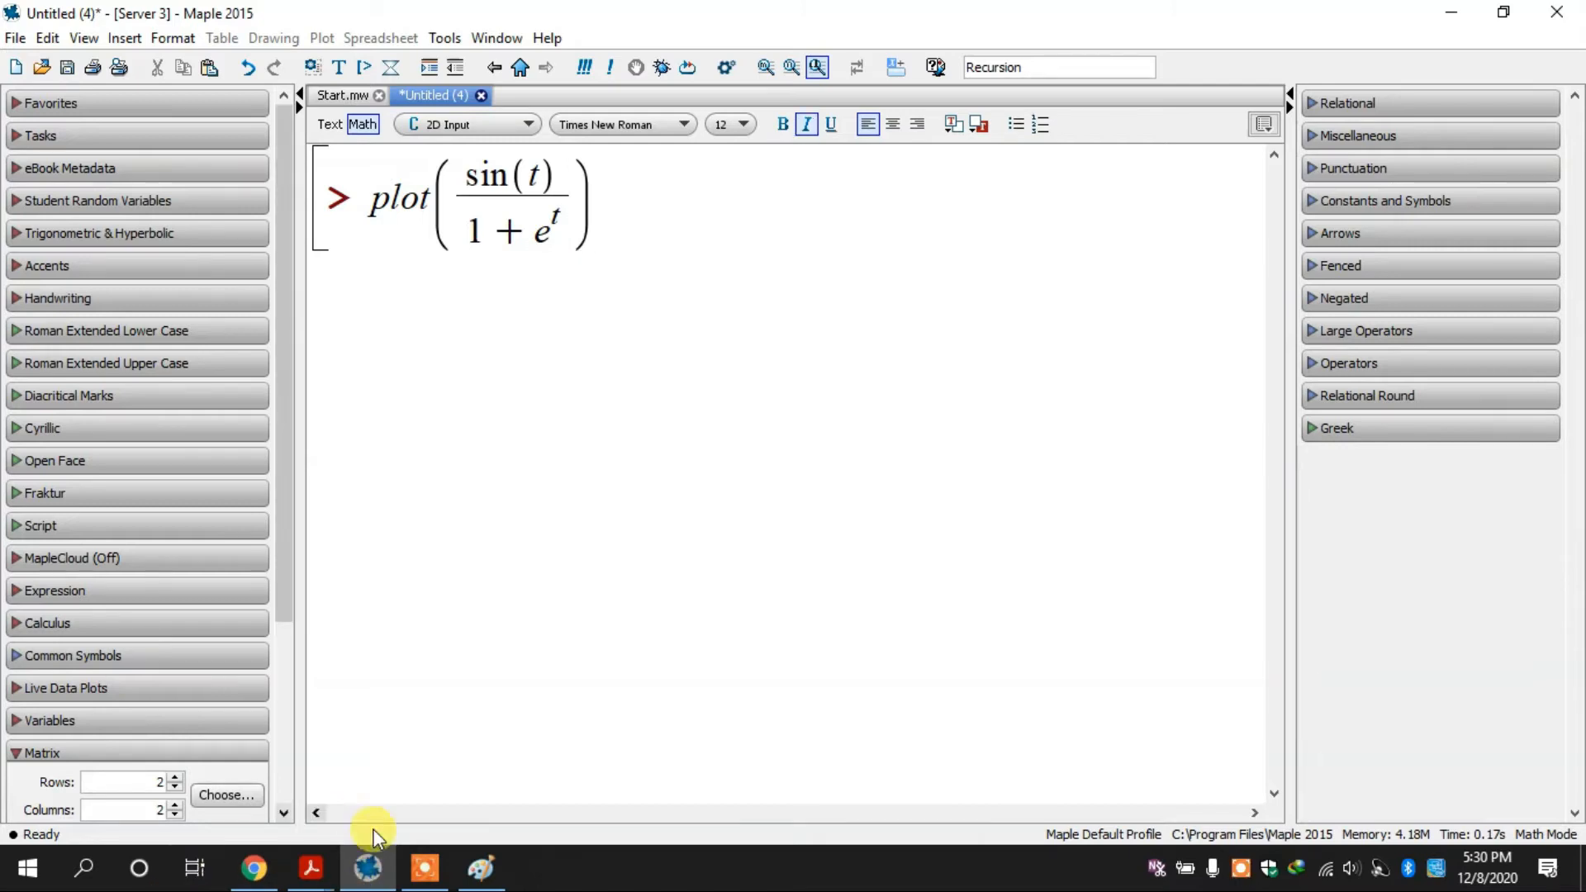
# Step: Check the plot formula under Plots Without Specified Range in Ploting in Maple.pdf and return to Maple
pyautogui.click(485, 869)
pyautogui.click(494, 881)
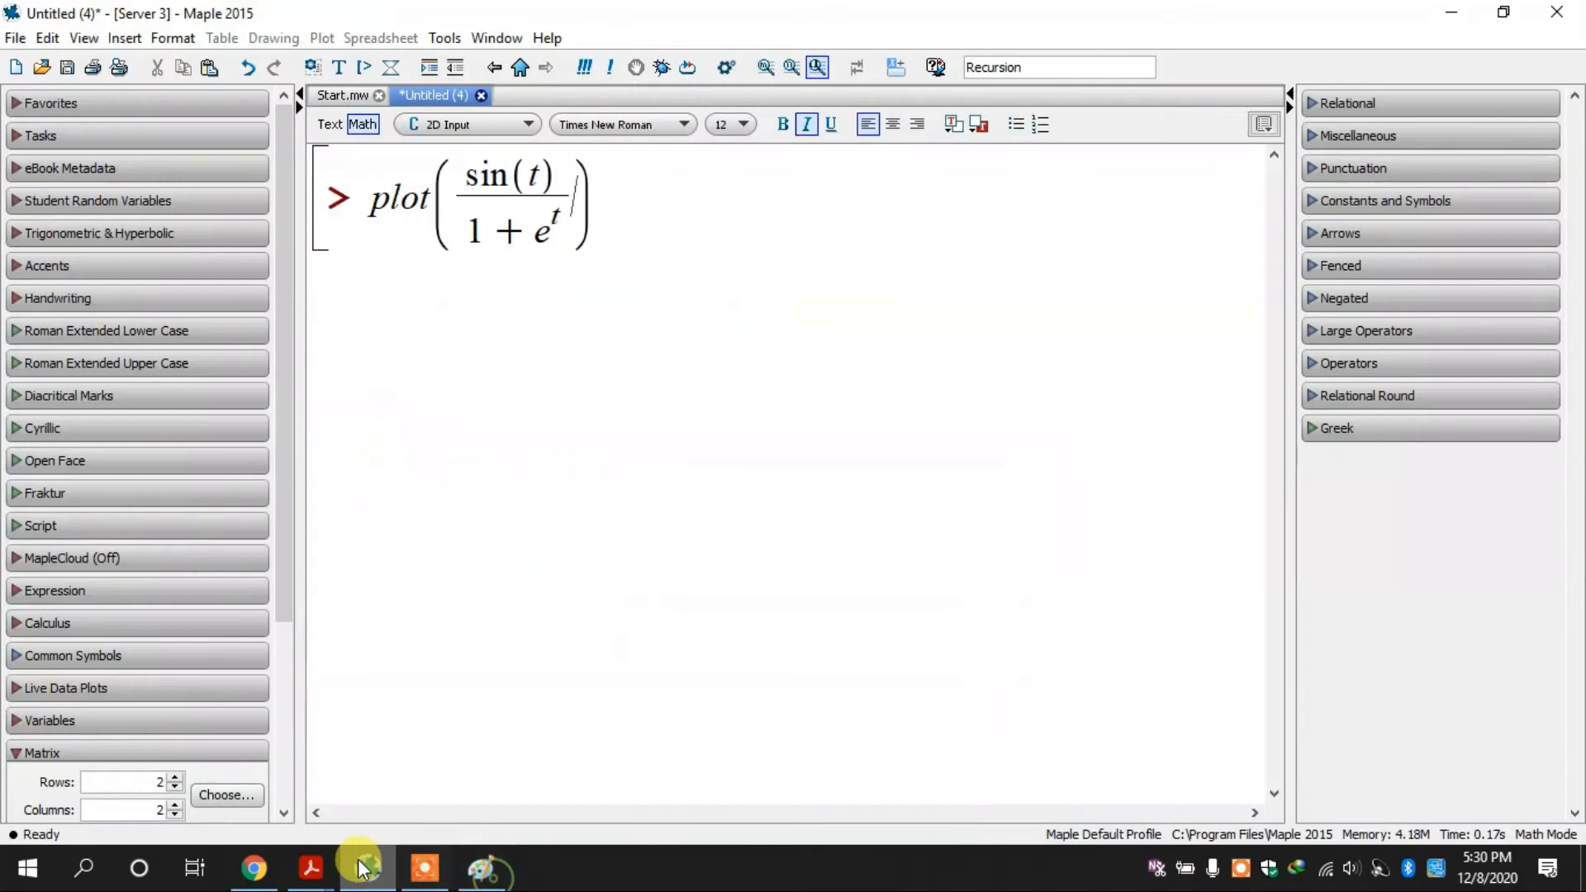
pyautogui.moveTo(310, 867)
pyautogui.click(248, 805)
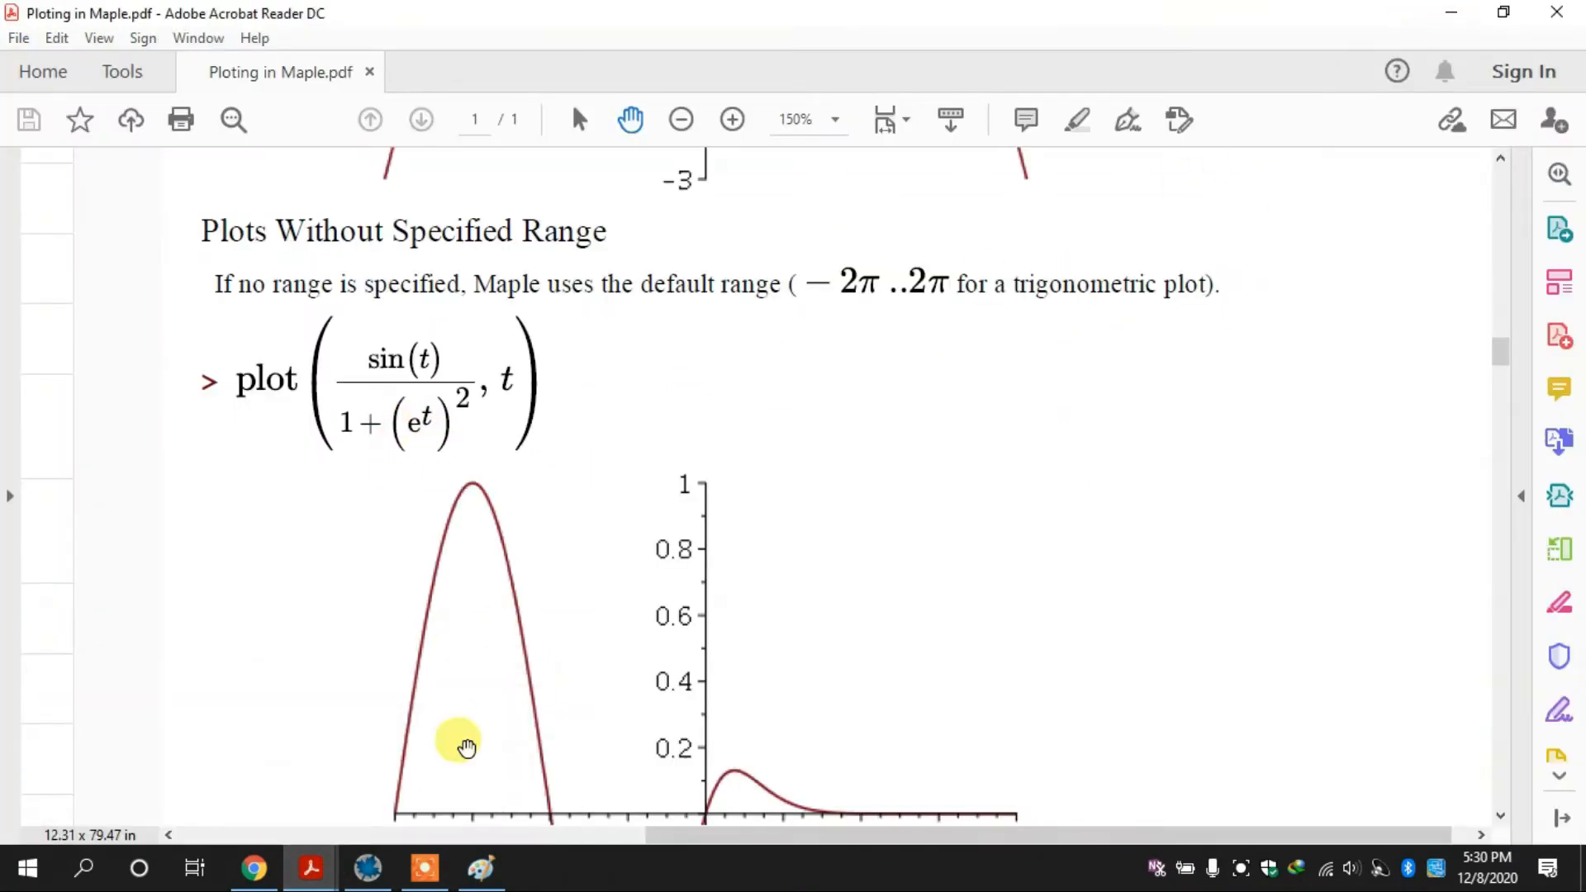
pyautogui.click(367, 867)
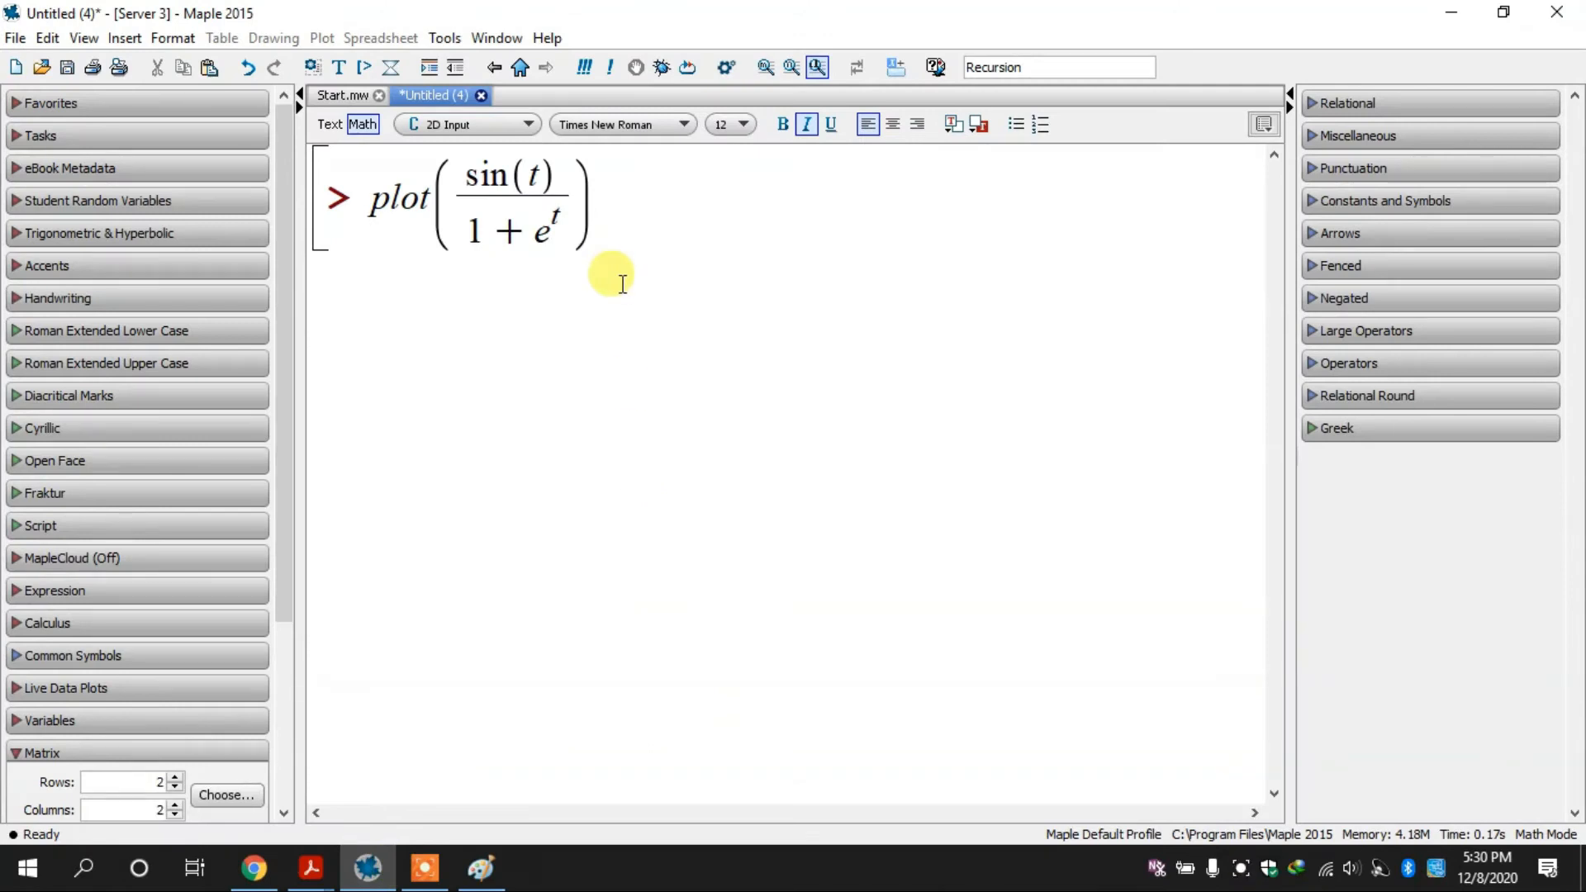
# Step: Replace the e^t term in the fraction's denominator with (e^t)^2
pyautogui.click(559, 213)
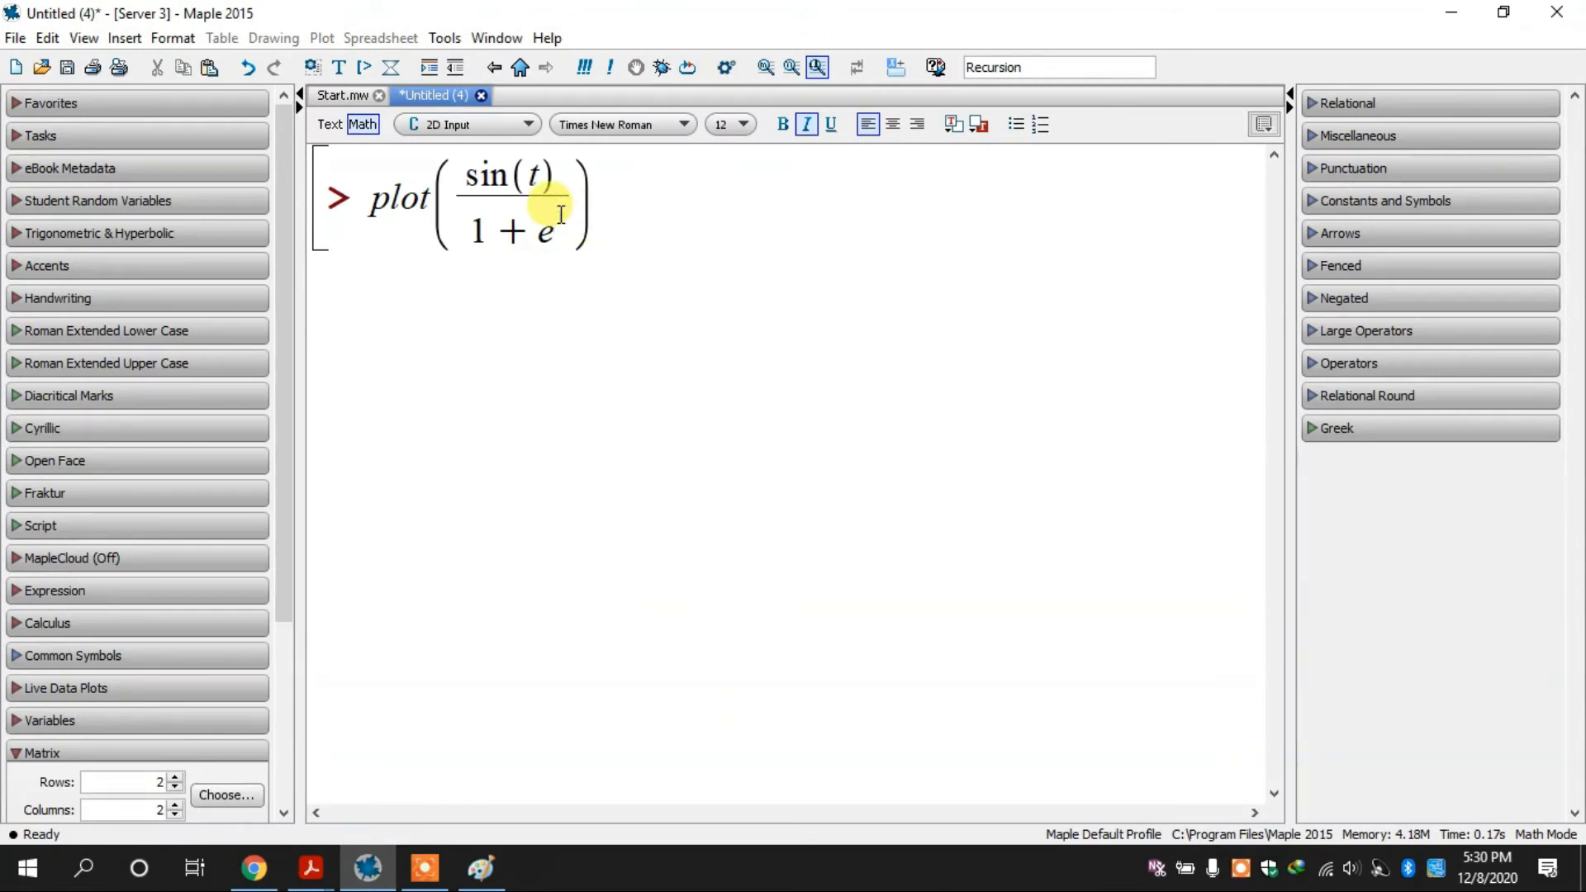
pyautogui.press('BackSpace')
pyautogui.press('BackSpace')
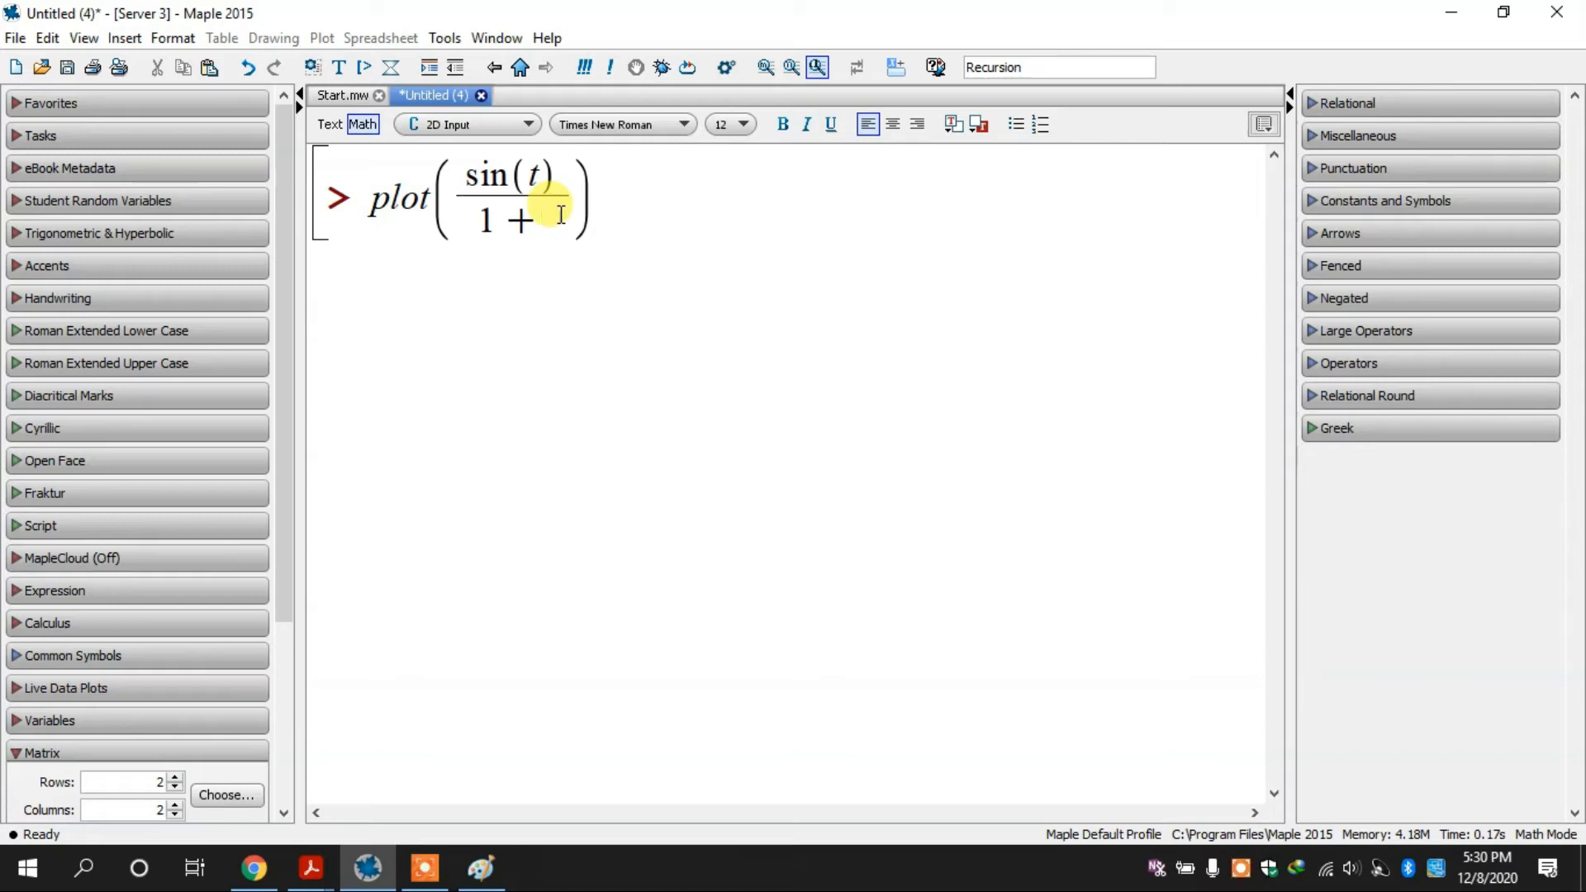
pyautogui.write('e')
pyautogui.press('BackSpace')
pyautogui.write('(')
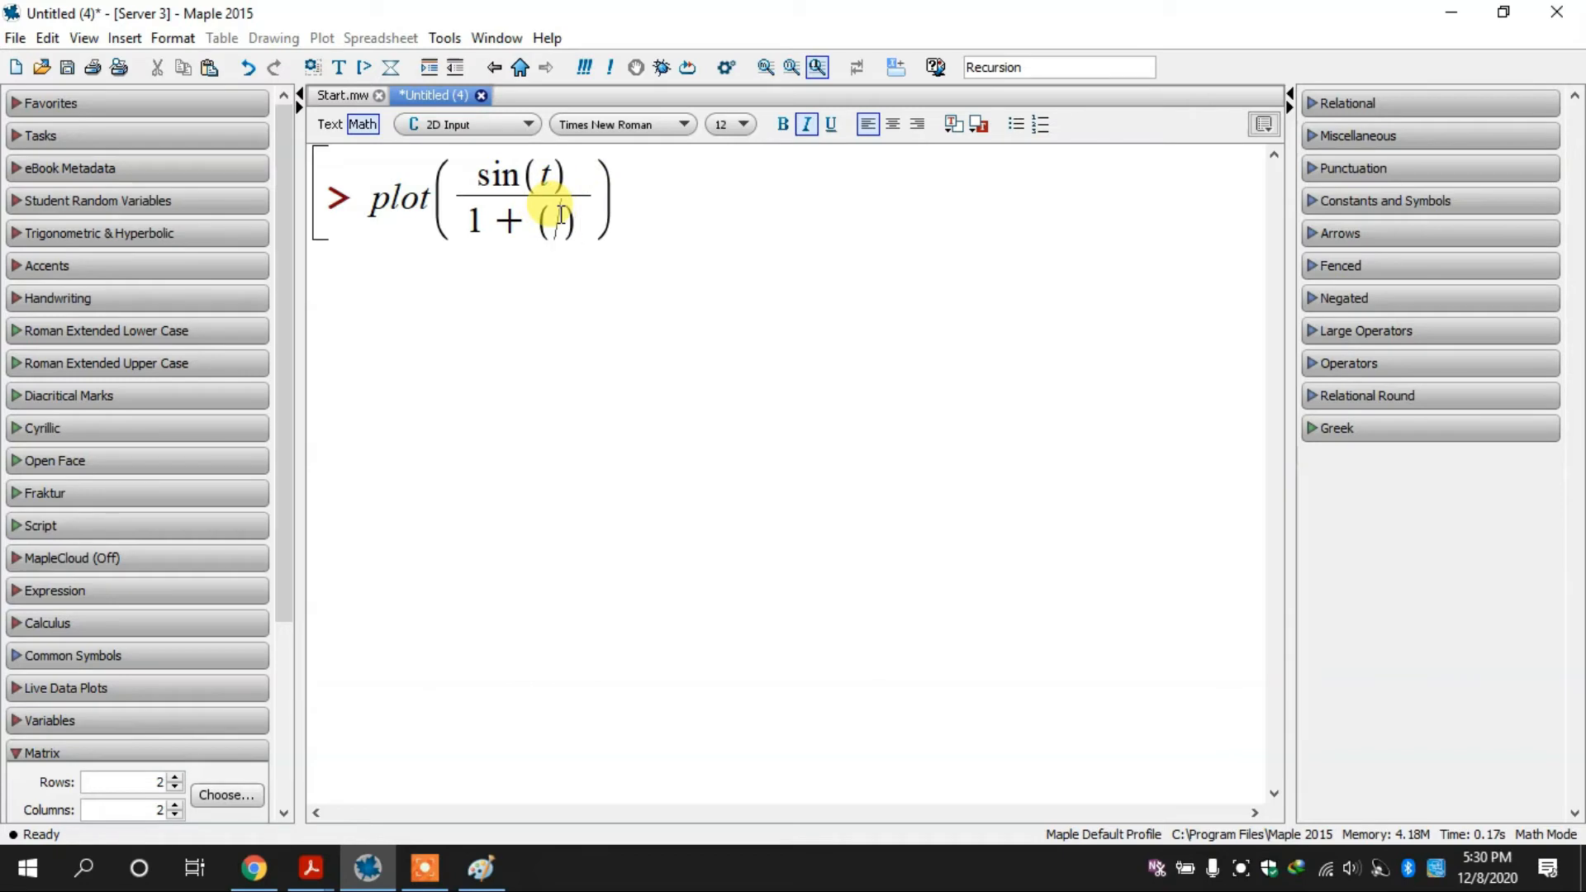
pyautogui.write('e')
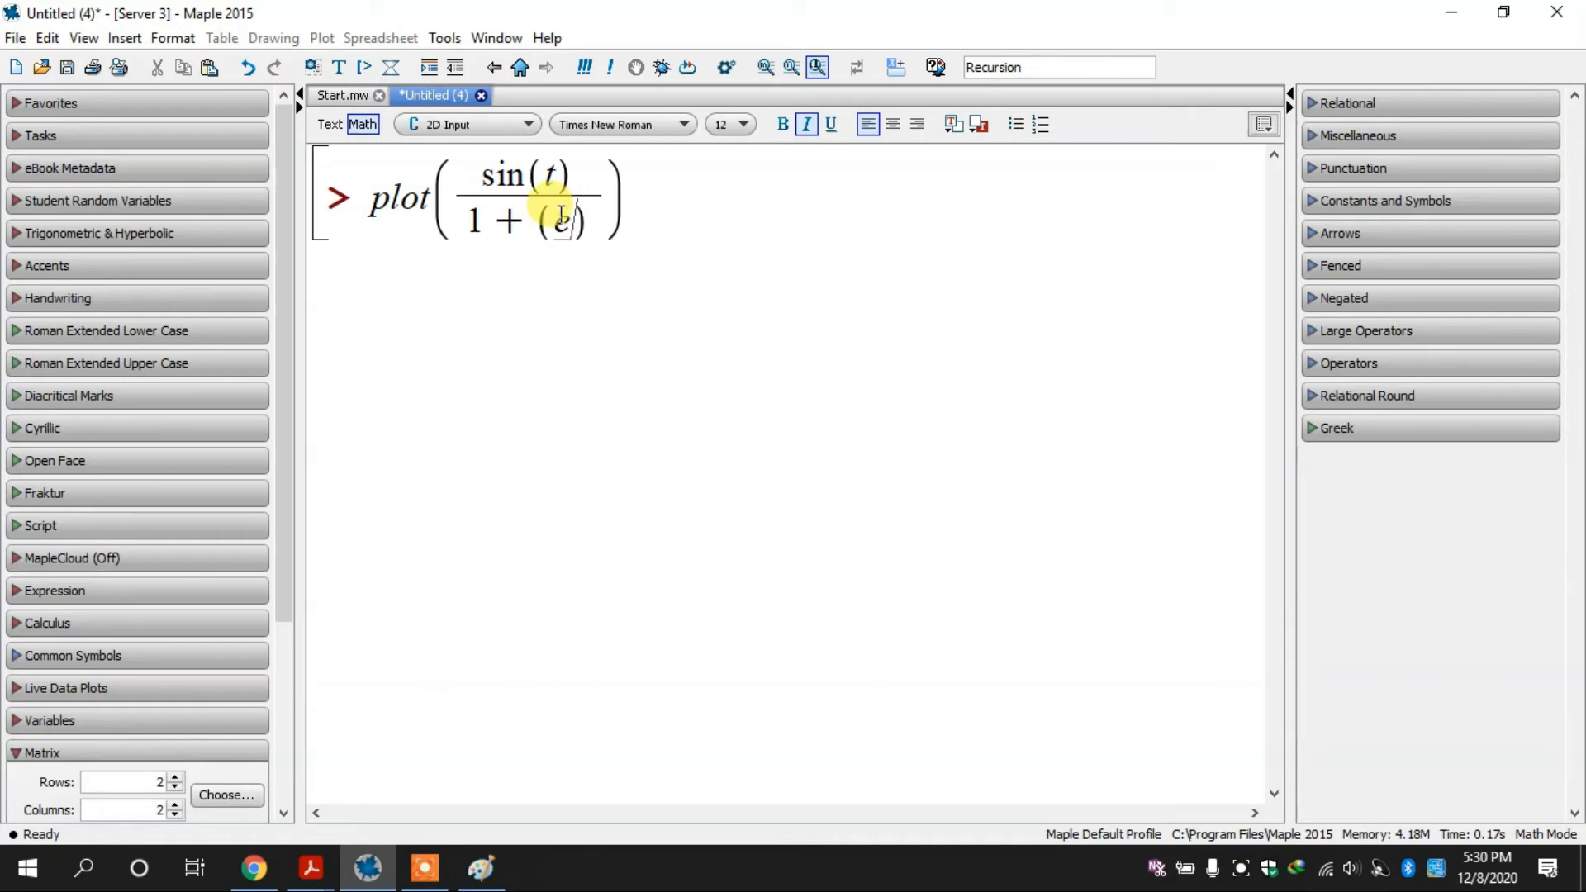
pyautogui.write('^')
pyautogui.write('t')
pyautogui.press('BackSpace')
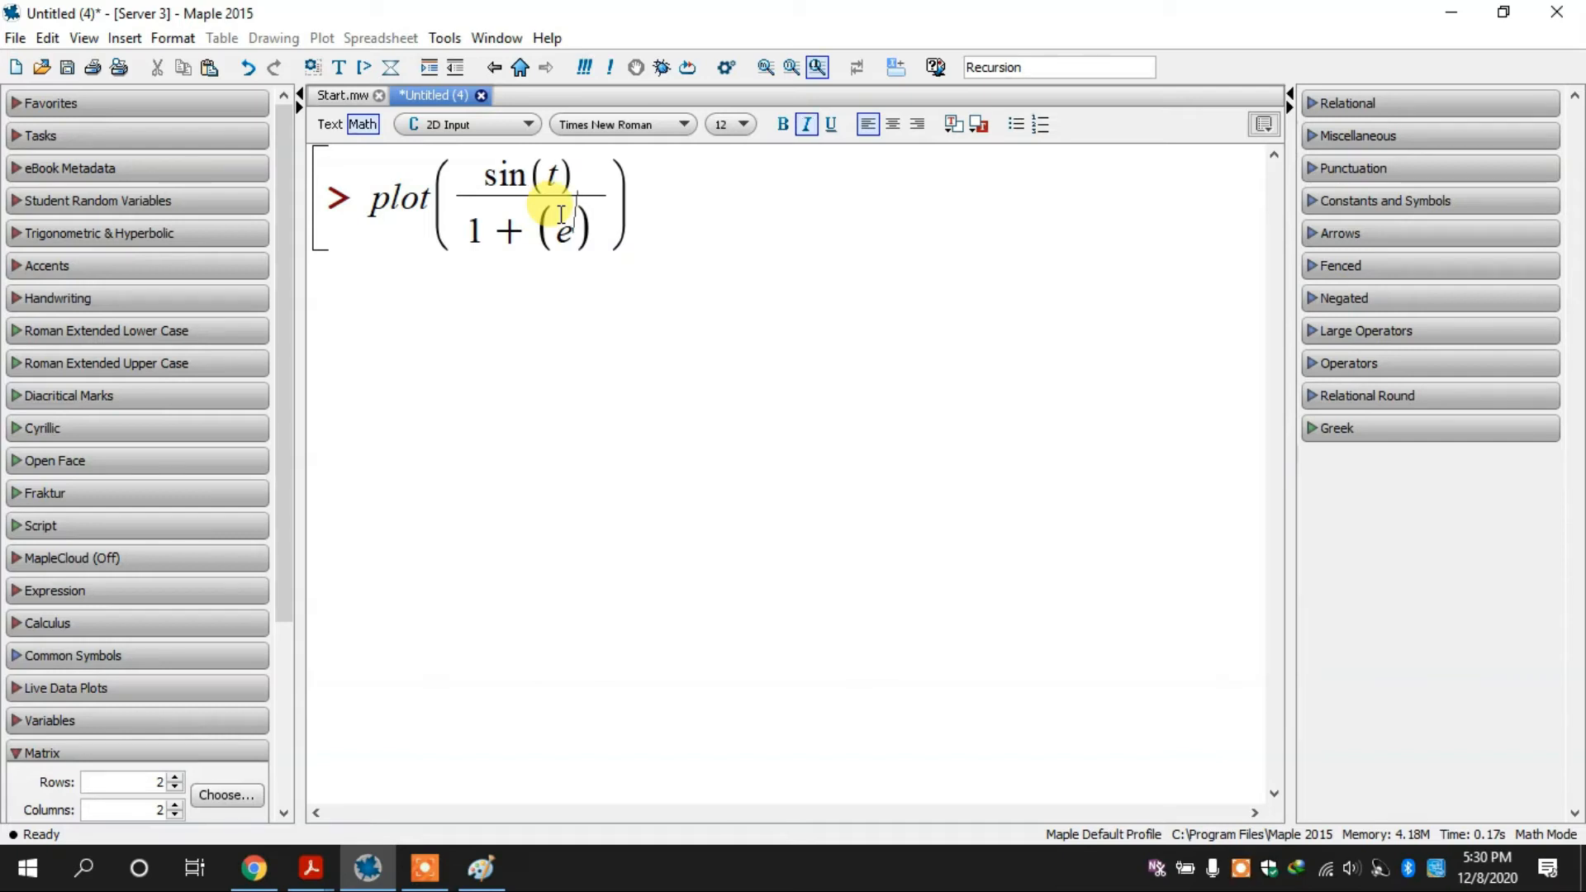
pyautogui.write('t')
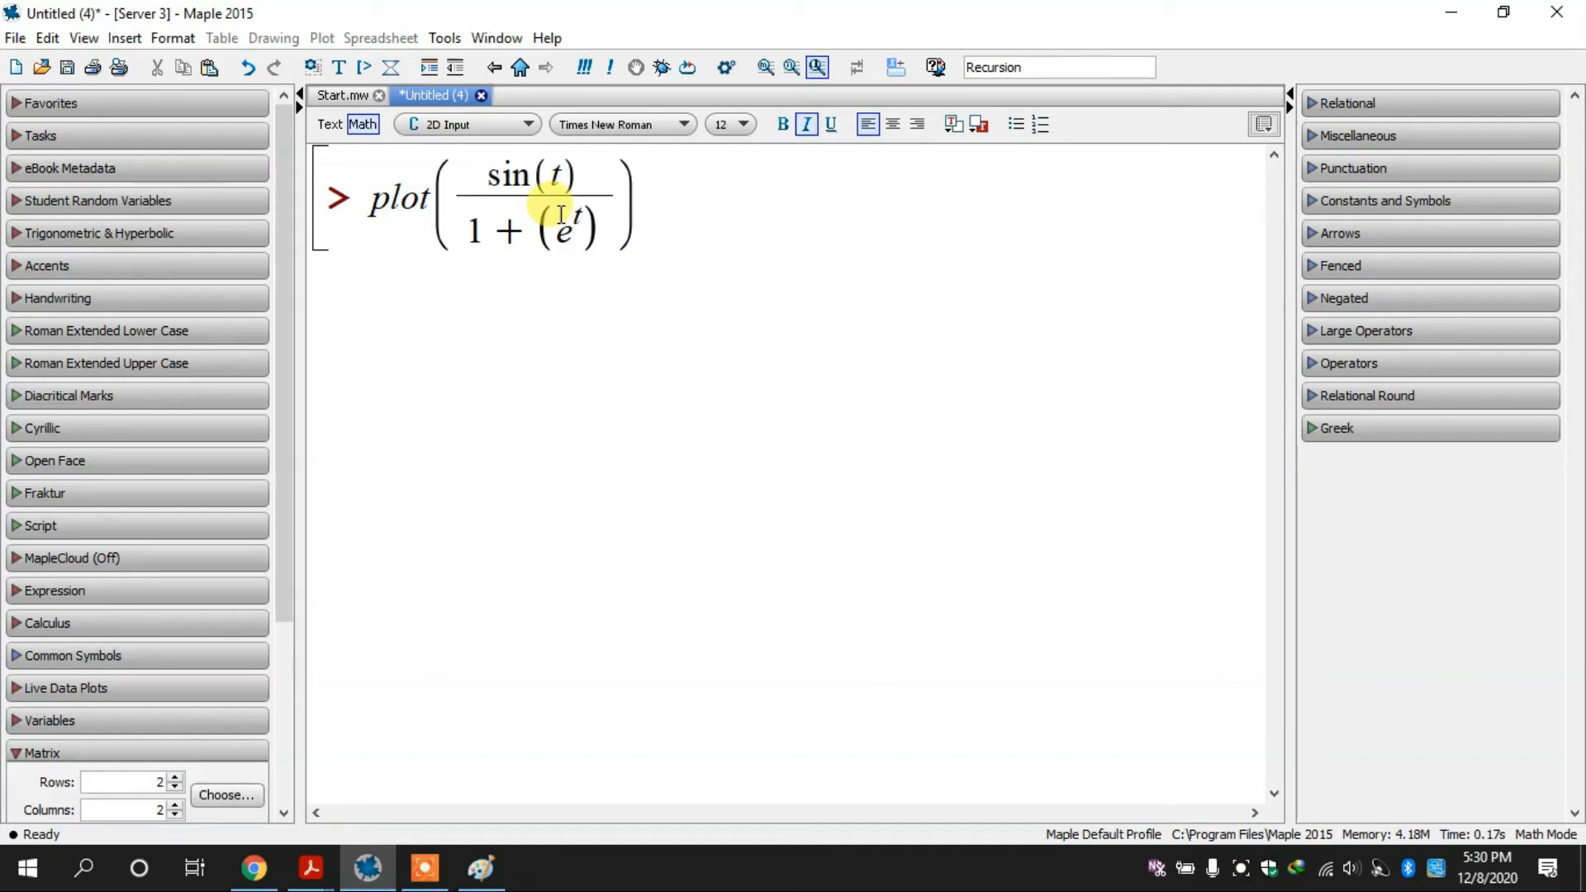
pyautogui.press('Right')
pyautogui.write('^2')
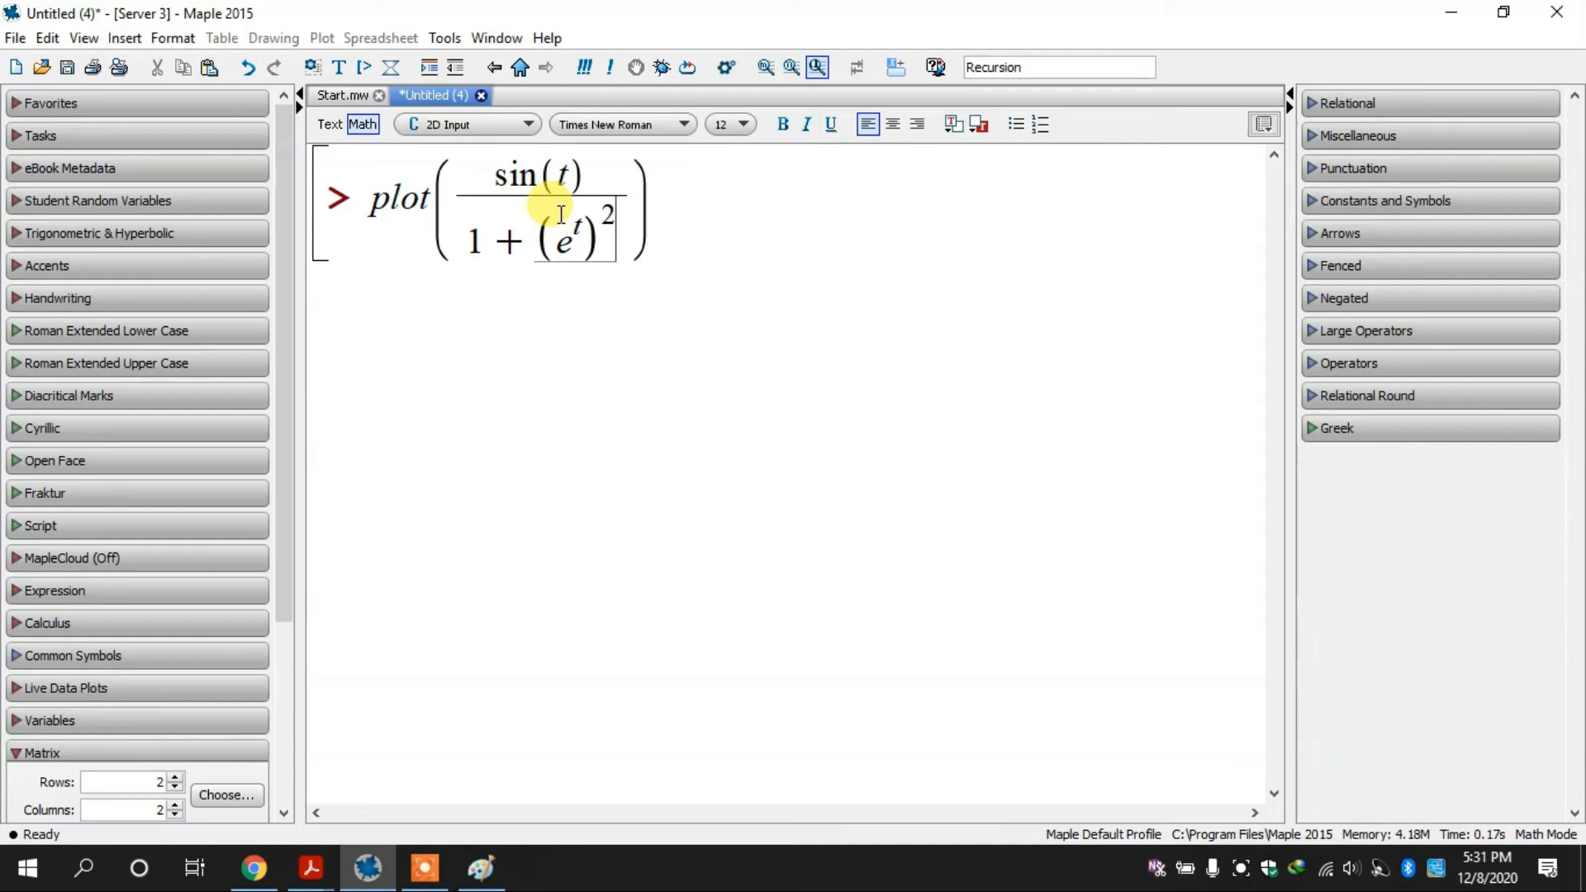
# Step: Add t as the plot variable after the fraction and try to plot it without a specified range
pyautogui.press('Right')
pyautogui.press('Right')
pyautogui.write(', t')
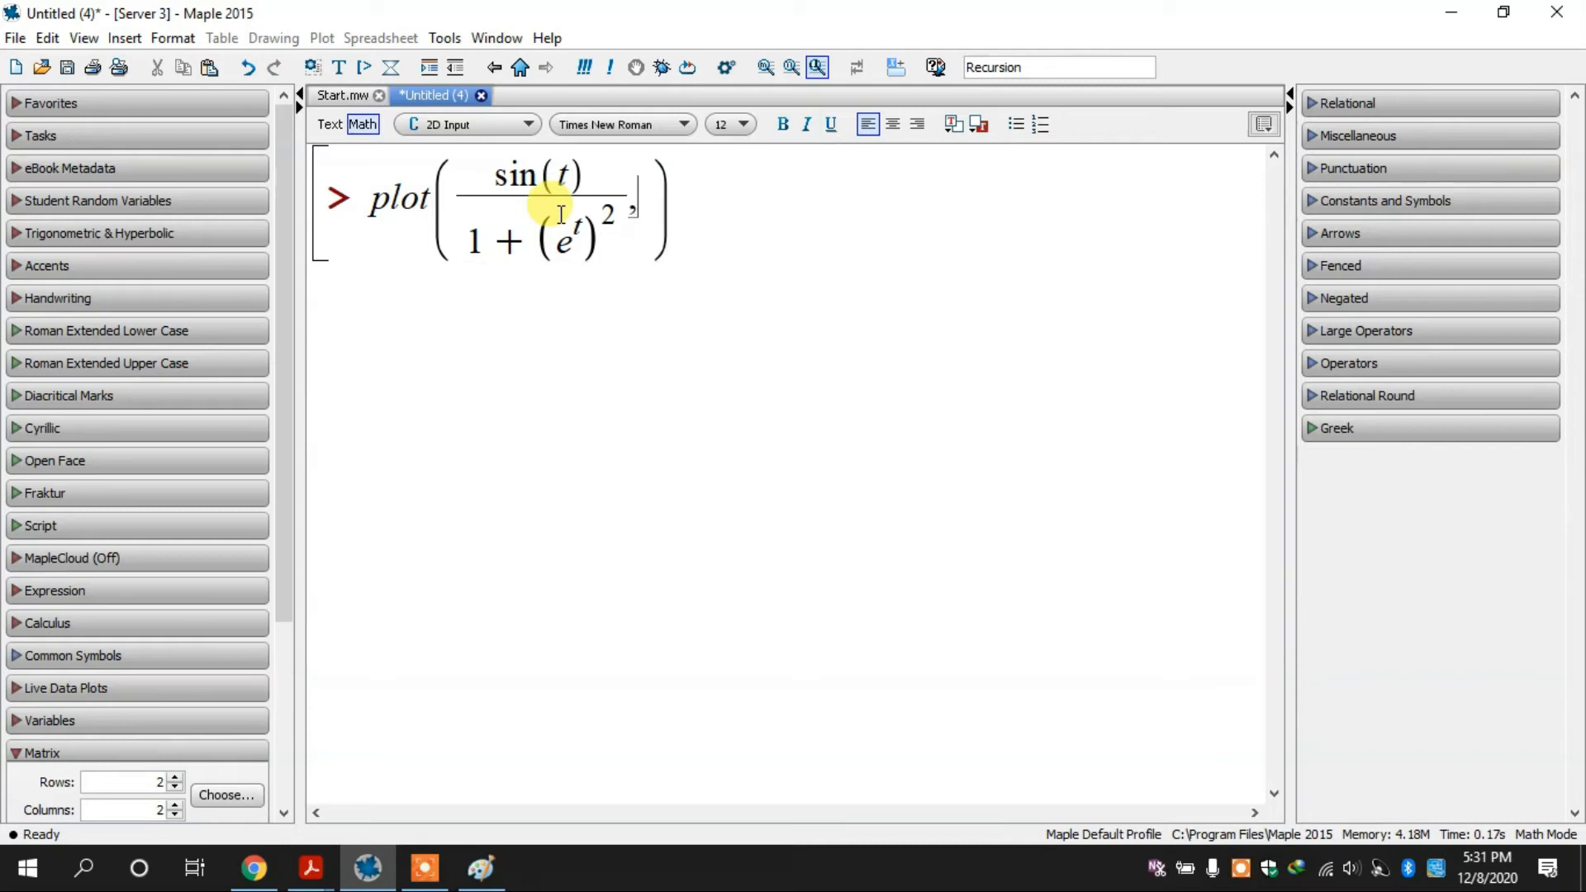
pyautogui.press('Right')
pyautogui.write(';')
pyautogui.press('Return')
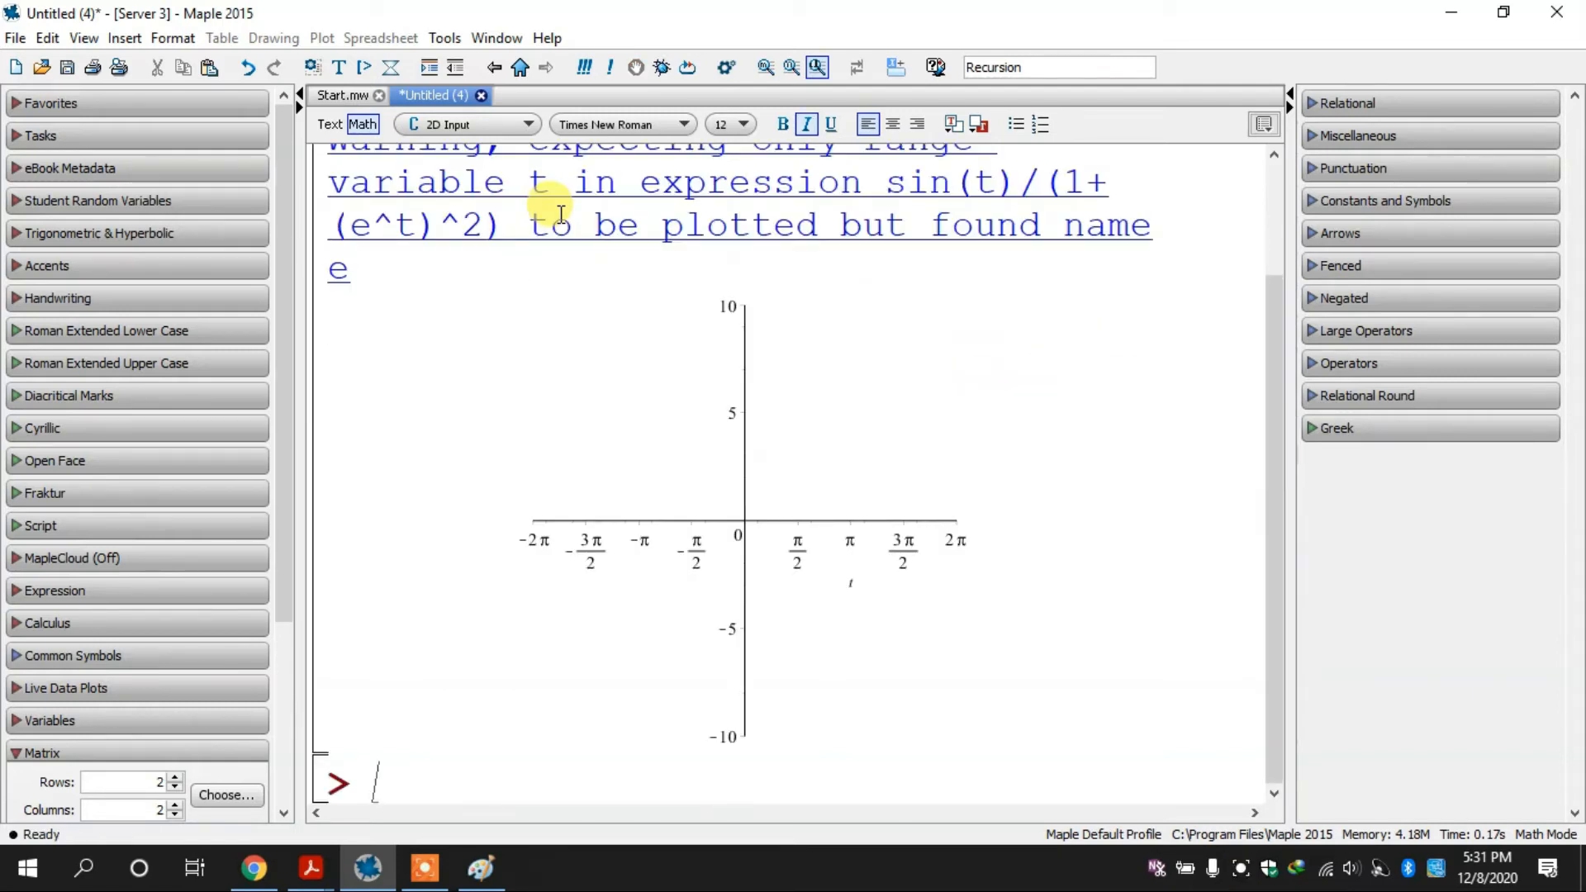
# Step: Give the plot command the range t=0..Pi and try to plot the fraction again
pyautogui.moveTo(572, 183); pyautogui.dragTo(849, 372)
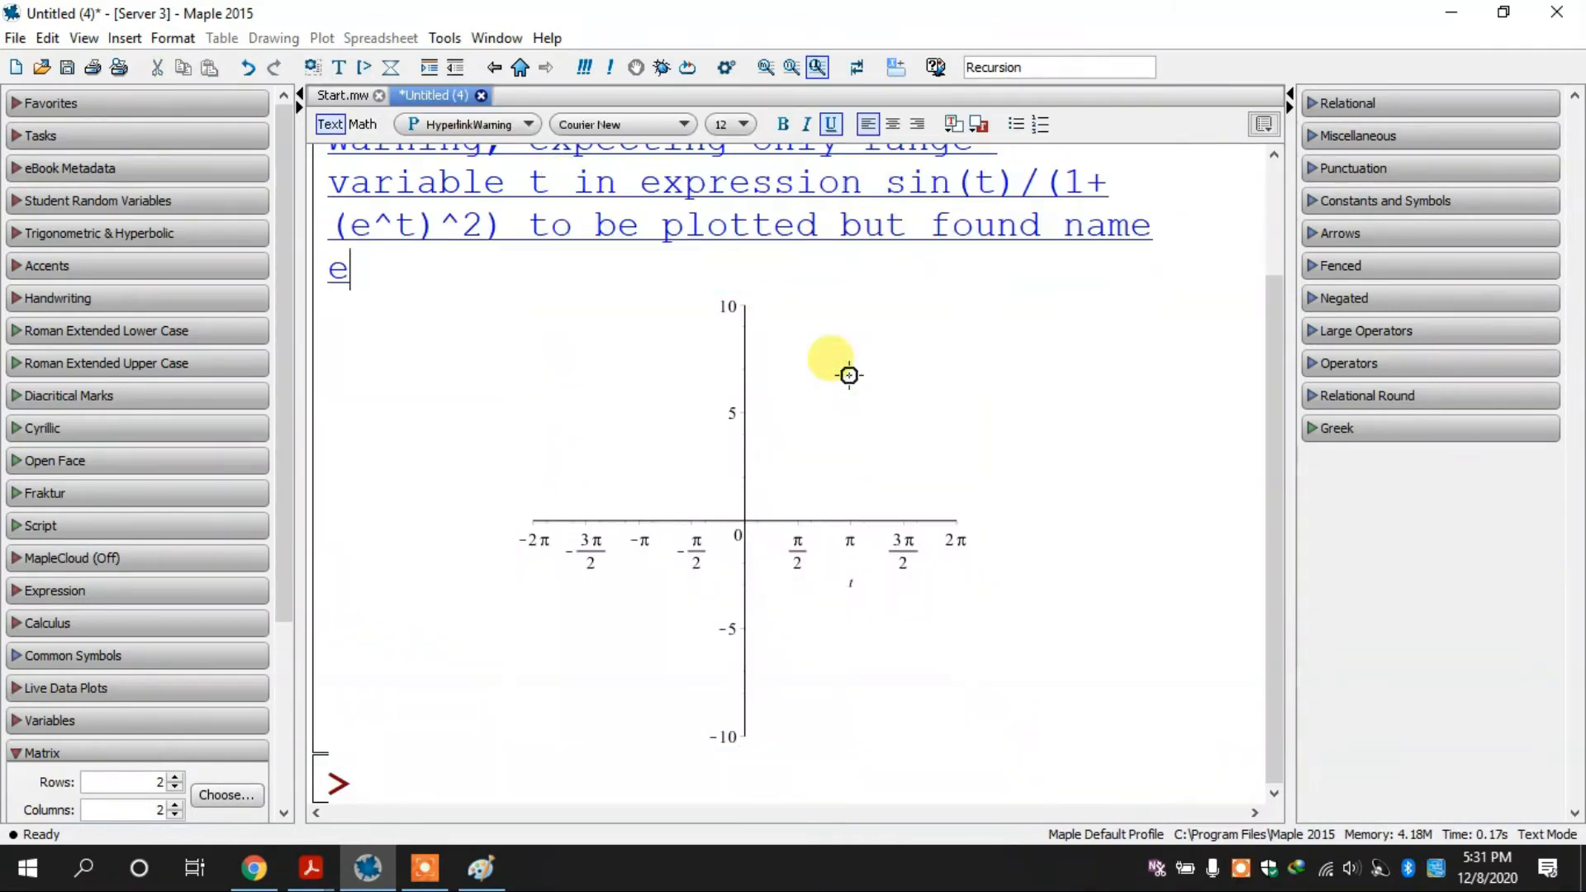
pyautogui.scroll(2, 849, 368)
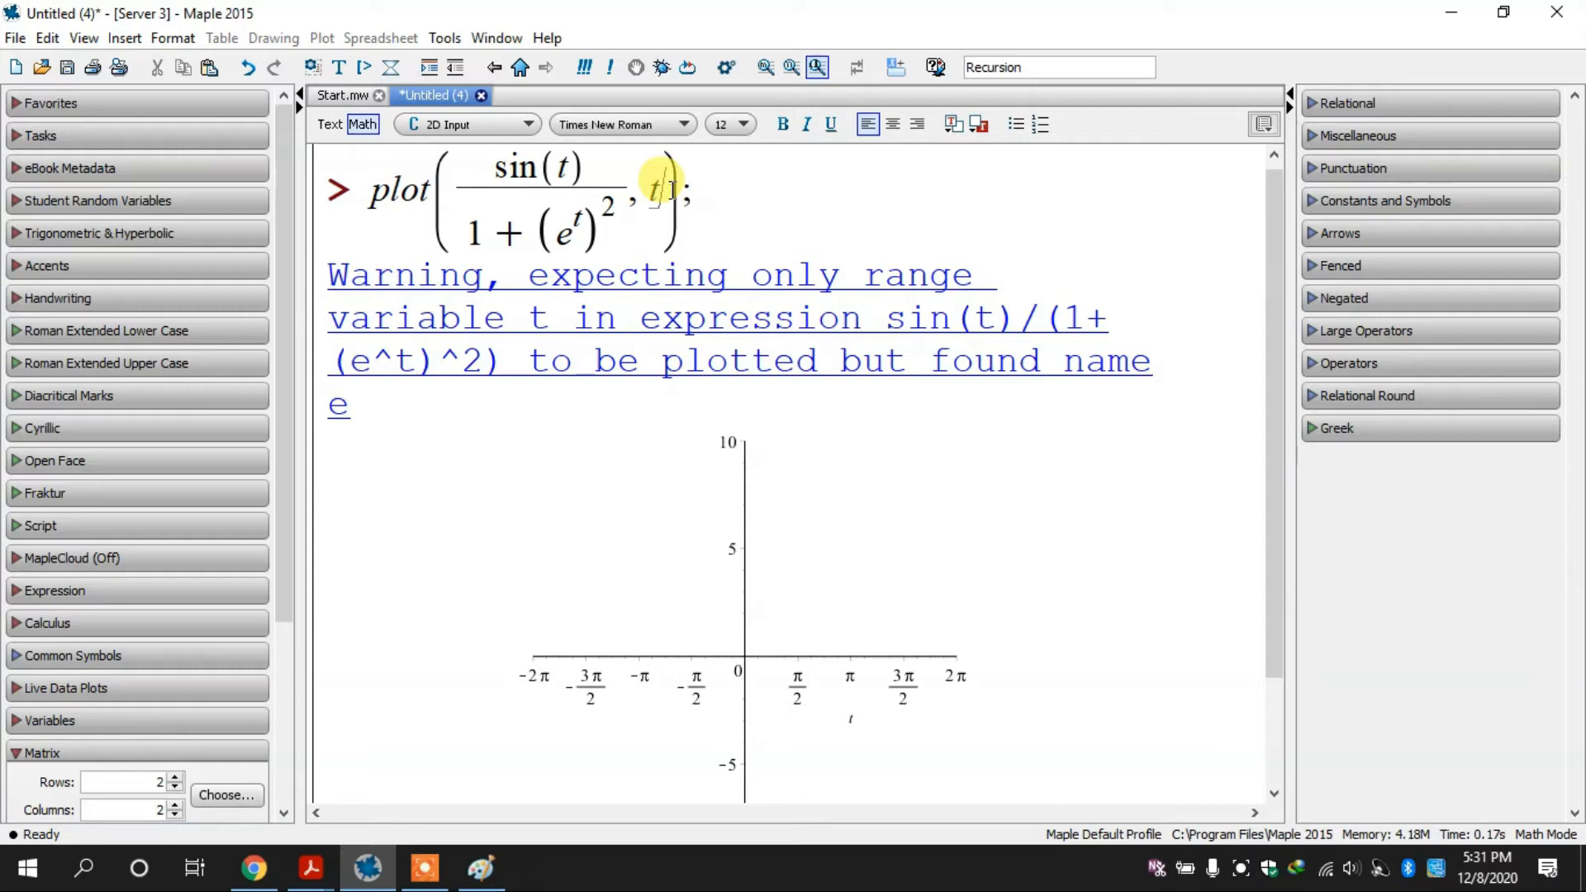
pyautogui.doubleClick(658, 186)
pyautogui.click(661, 178)
pyautogui.write('= 0 ')
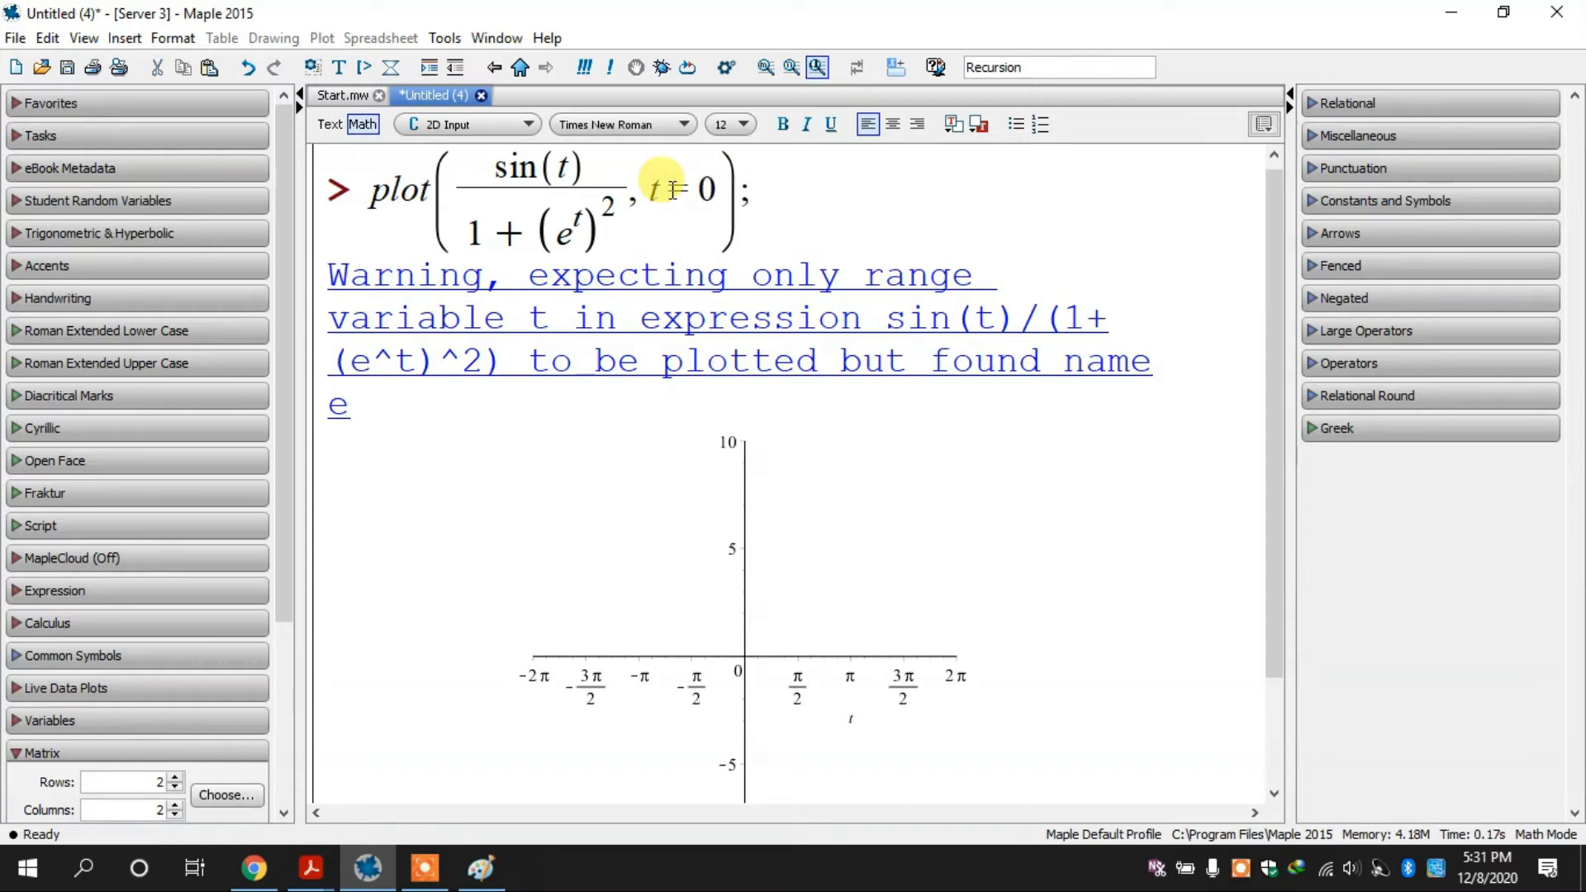
pyautogui.write('..')
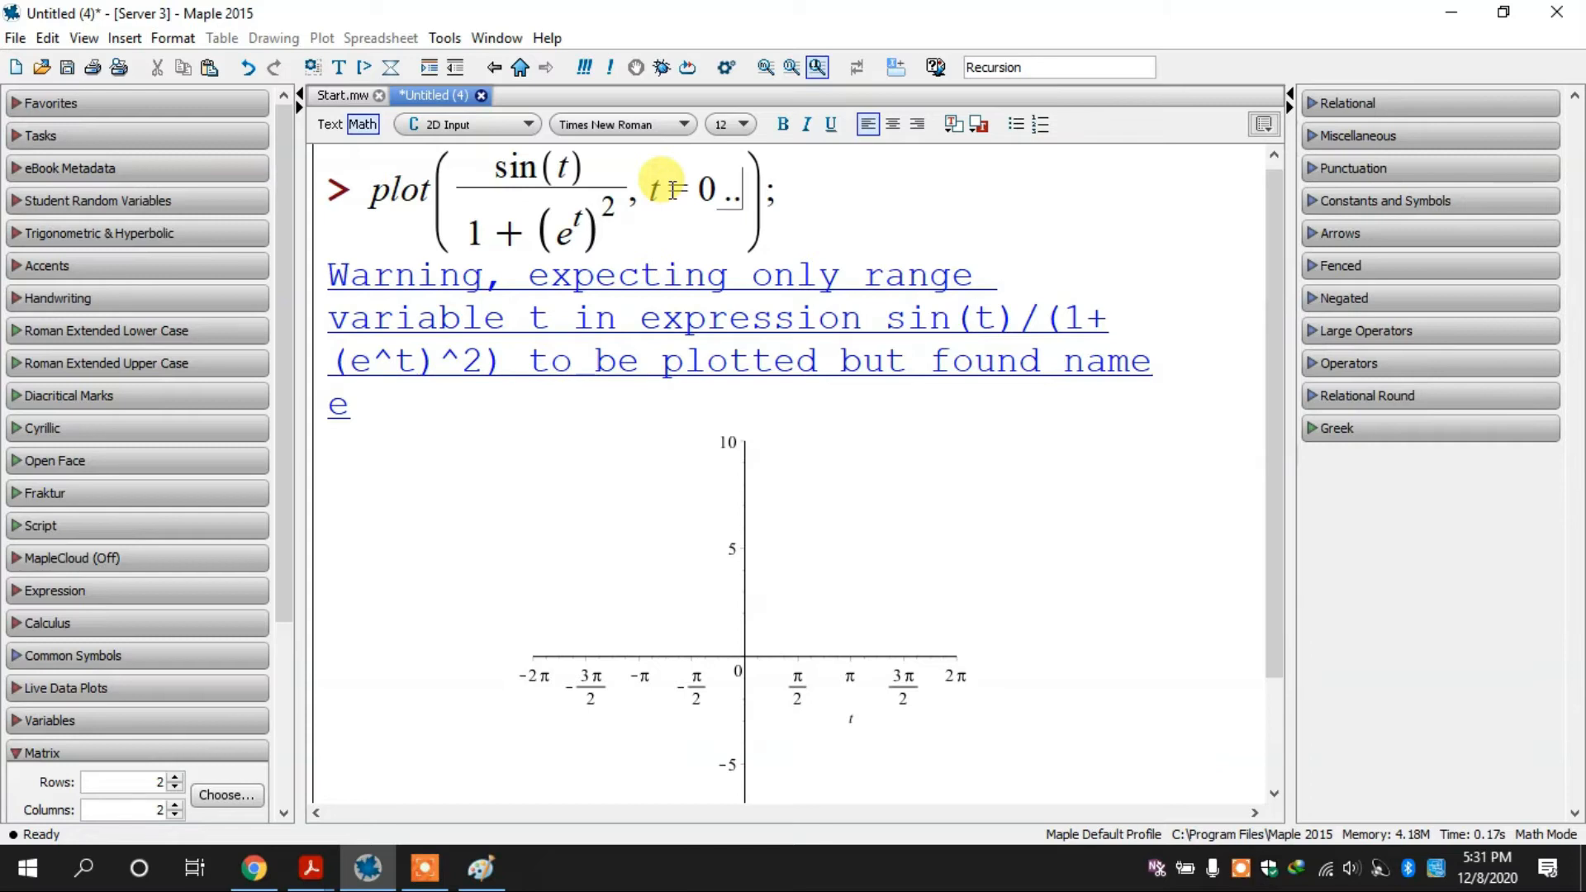
pyautogui.write('Pi')
pyautogui.press('Return')
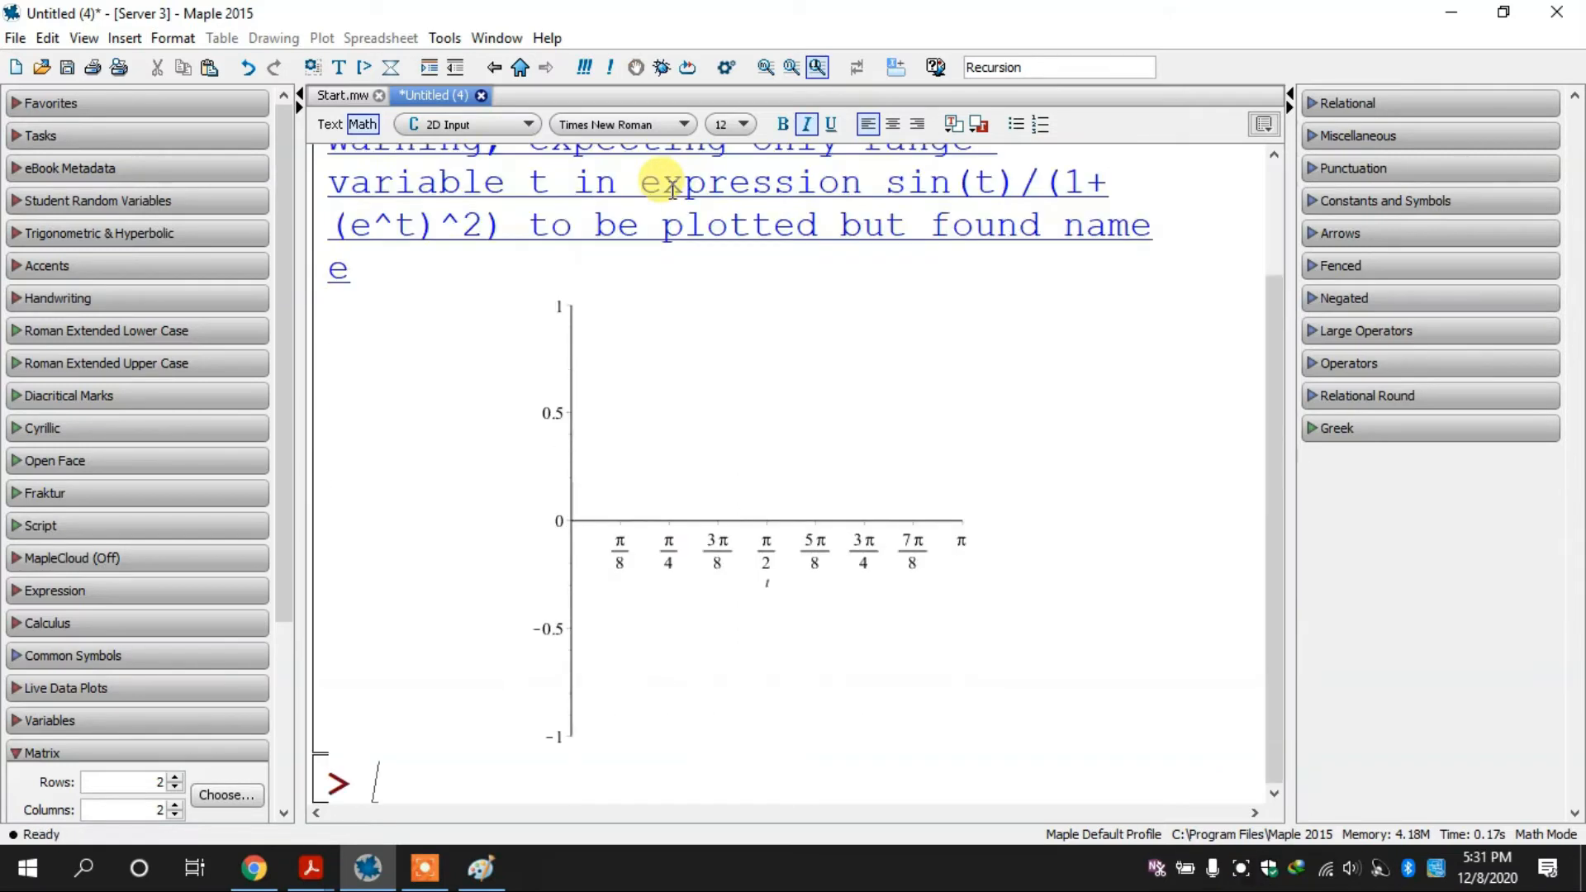
# Step: Compare the plot command with the sin(t)/(1+(e^t)^2) example and its graph in Ploting in Maple.pdf
pyautogui.click(1262, 475)
pyautogui.moveTo(1276, 475); pyautogui.dragTo(1280, 344)
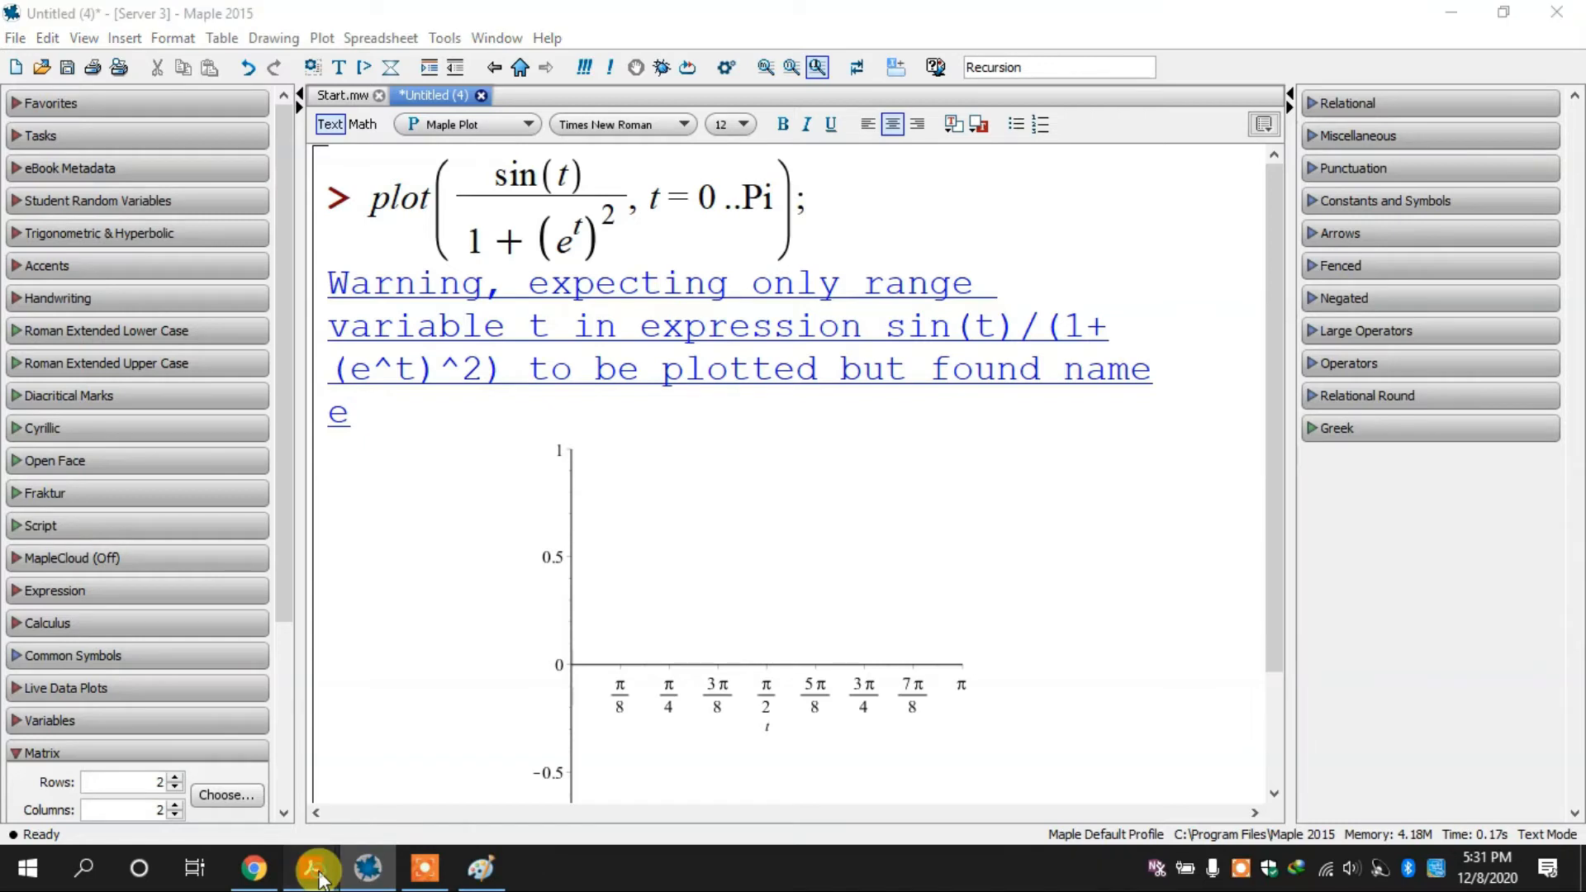
pyautogui.moveTo(311, 867)
pyautogui.click(233, 770)
pyautogui.scroll(-3, 213, 766)
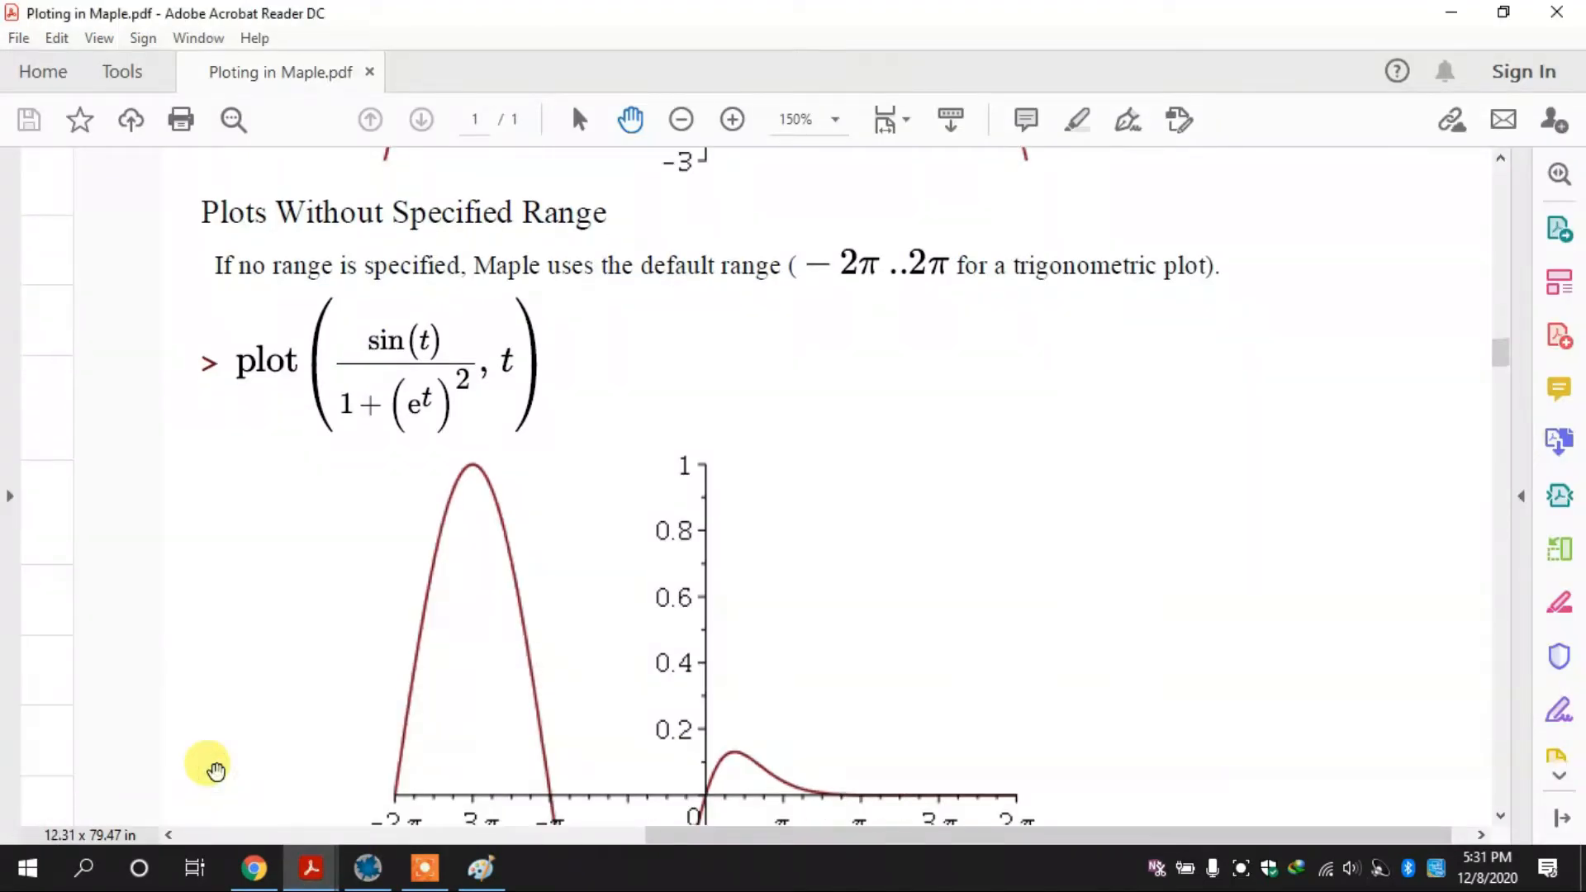
pyautogui.scroll(-1, 213, 766)
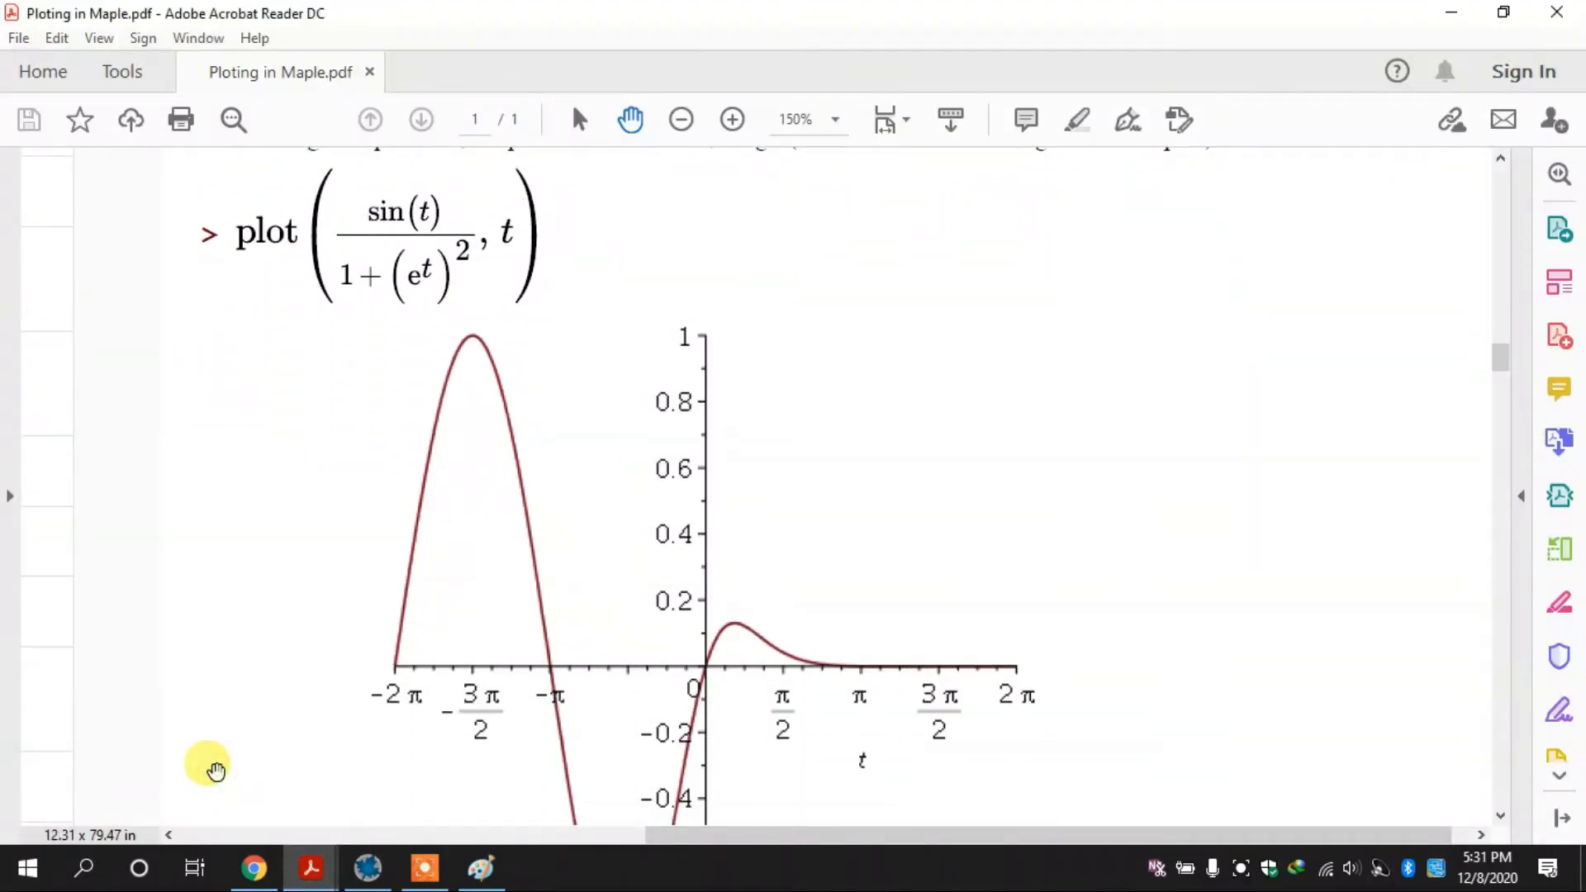
pyautogui.scroll(-4, 428, 262)
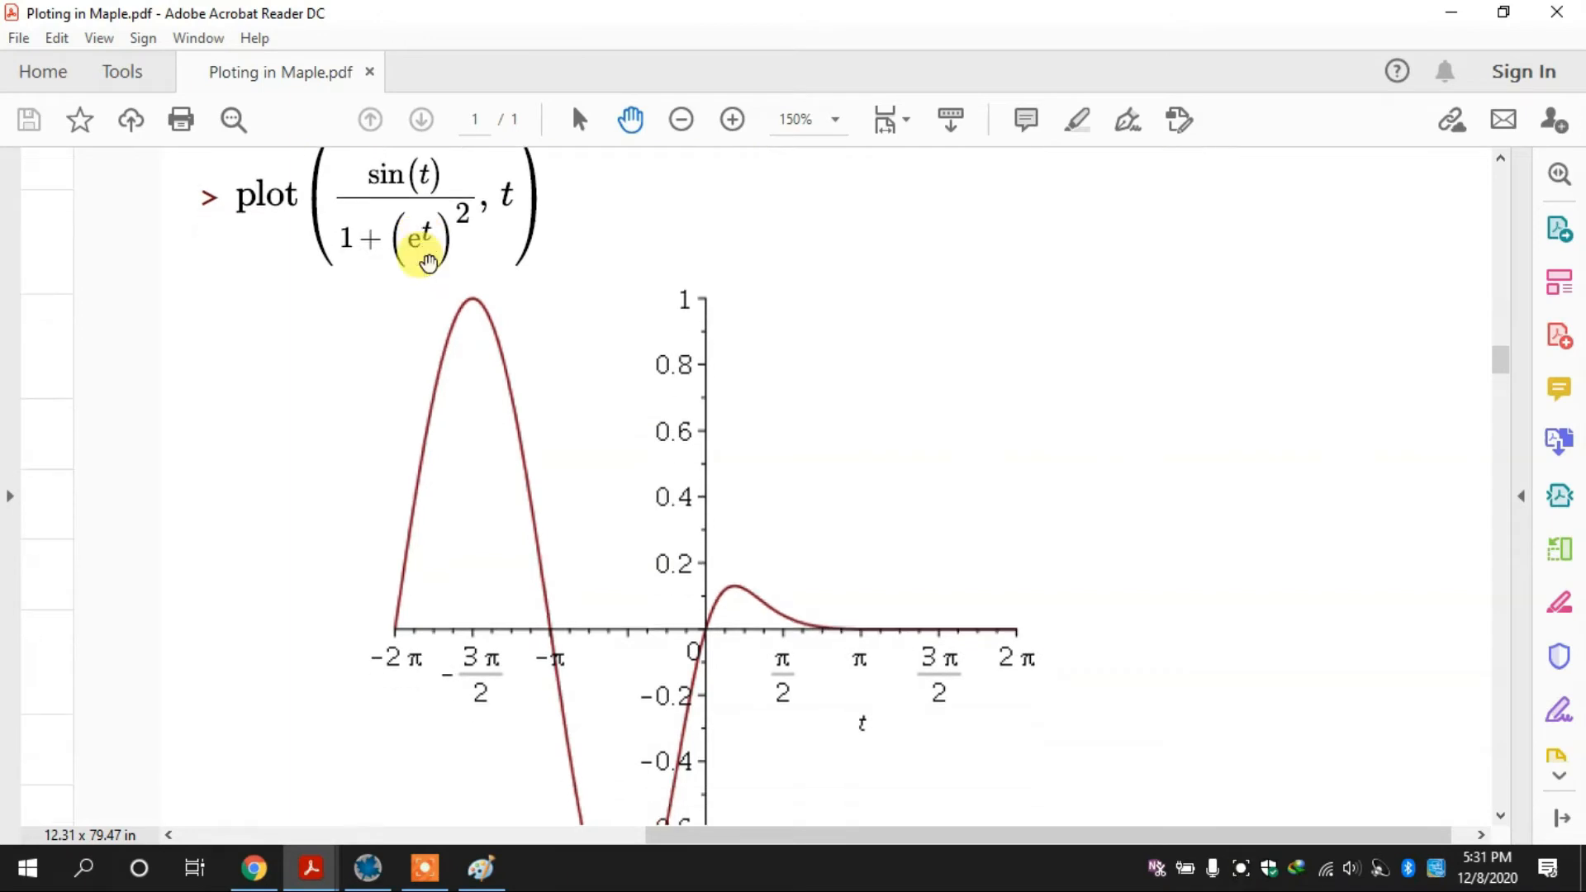
pyautogui.scroll(5, 428, 263)
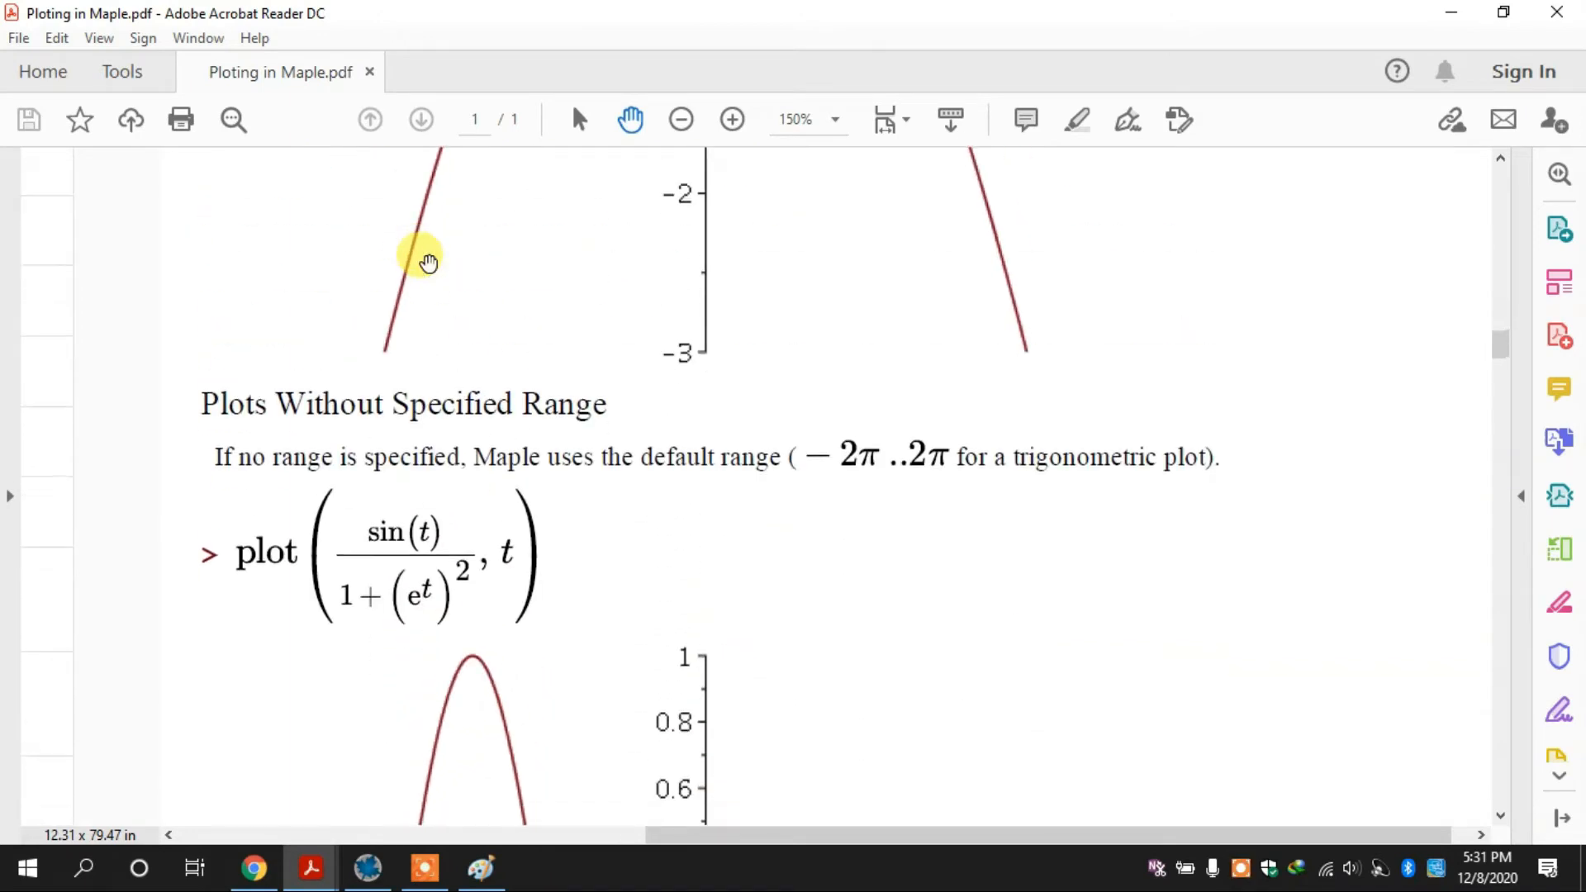
pyautogui.scroll(-4, 507, 516)
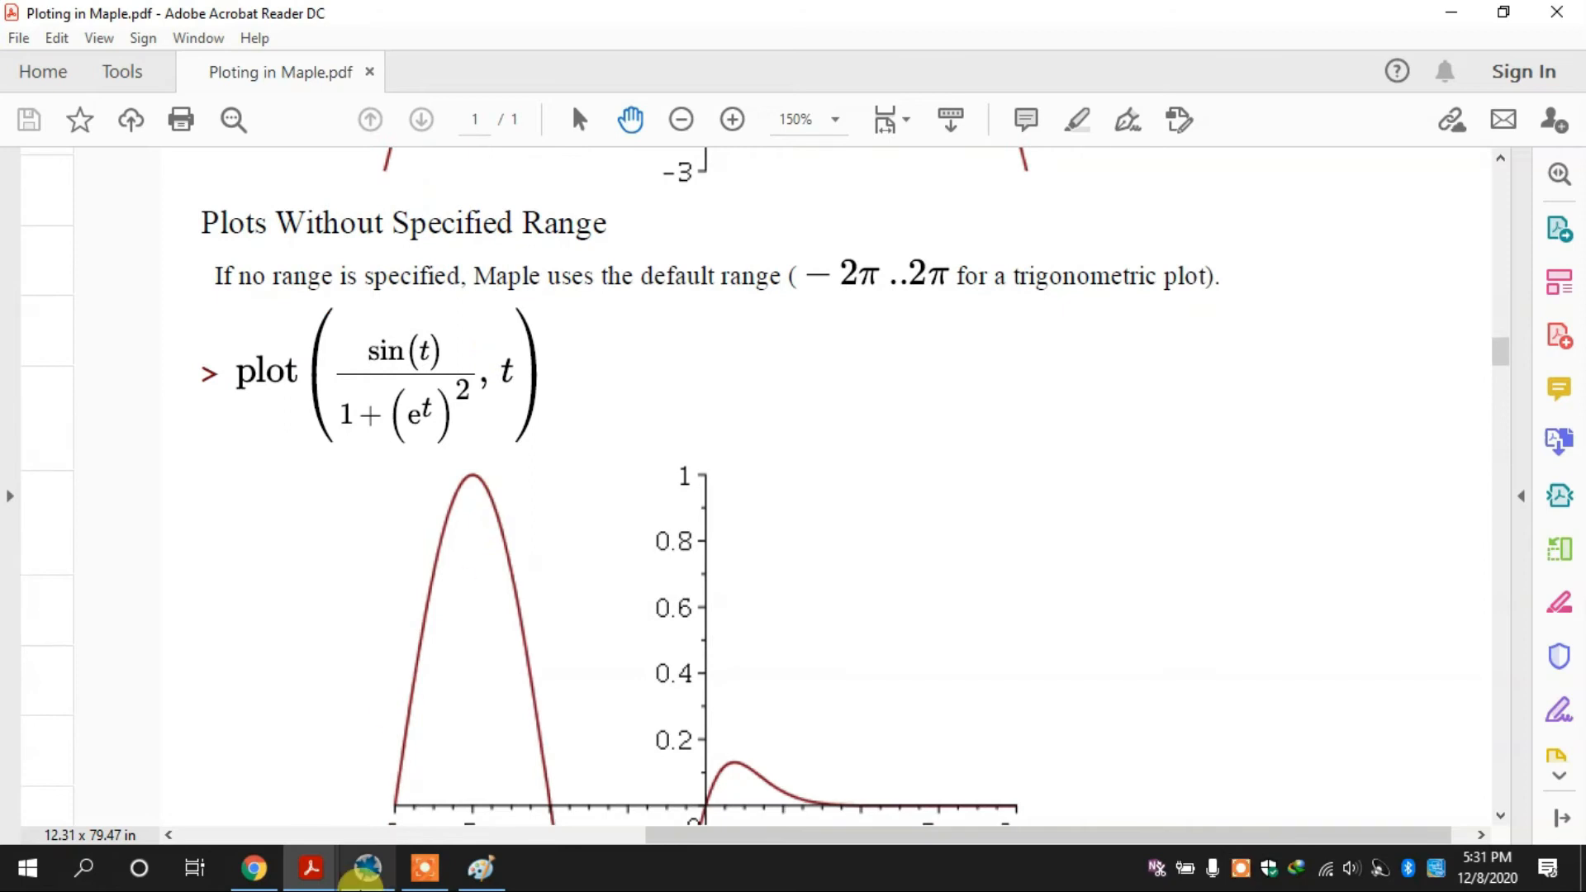
# Step: Switch back to Maple and clear the whole worksheet
pyautogui.hotkey('alt', 'Tab')
pyautogui.hotkey('ctrl', 'a')
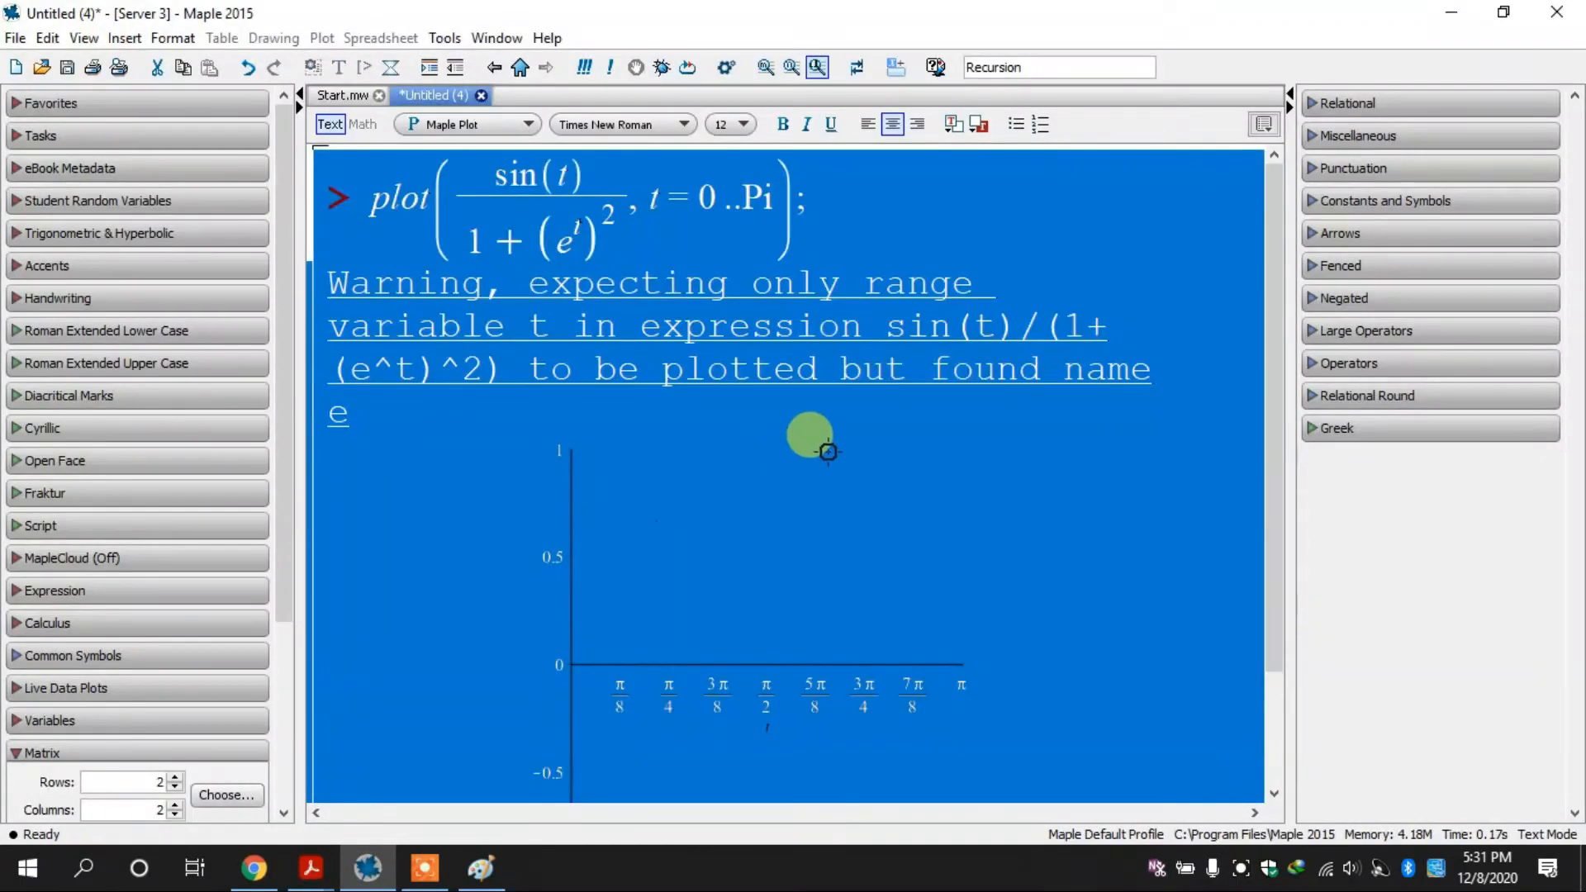
pyautogui.press('Delete')
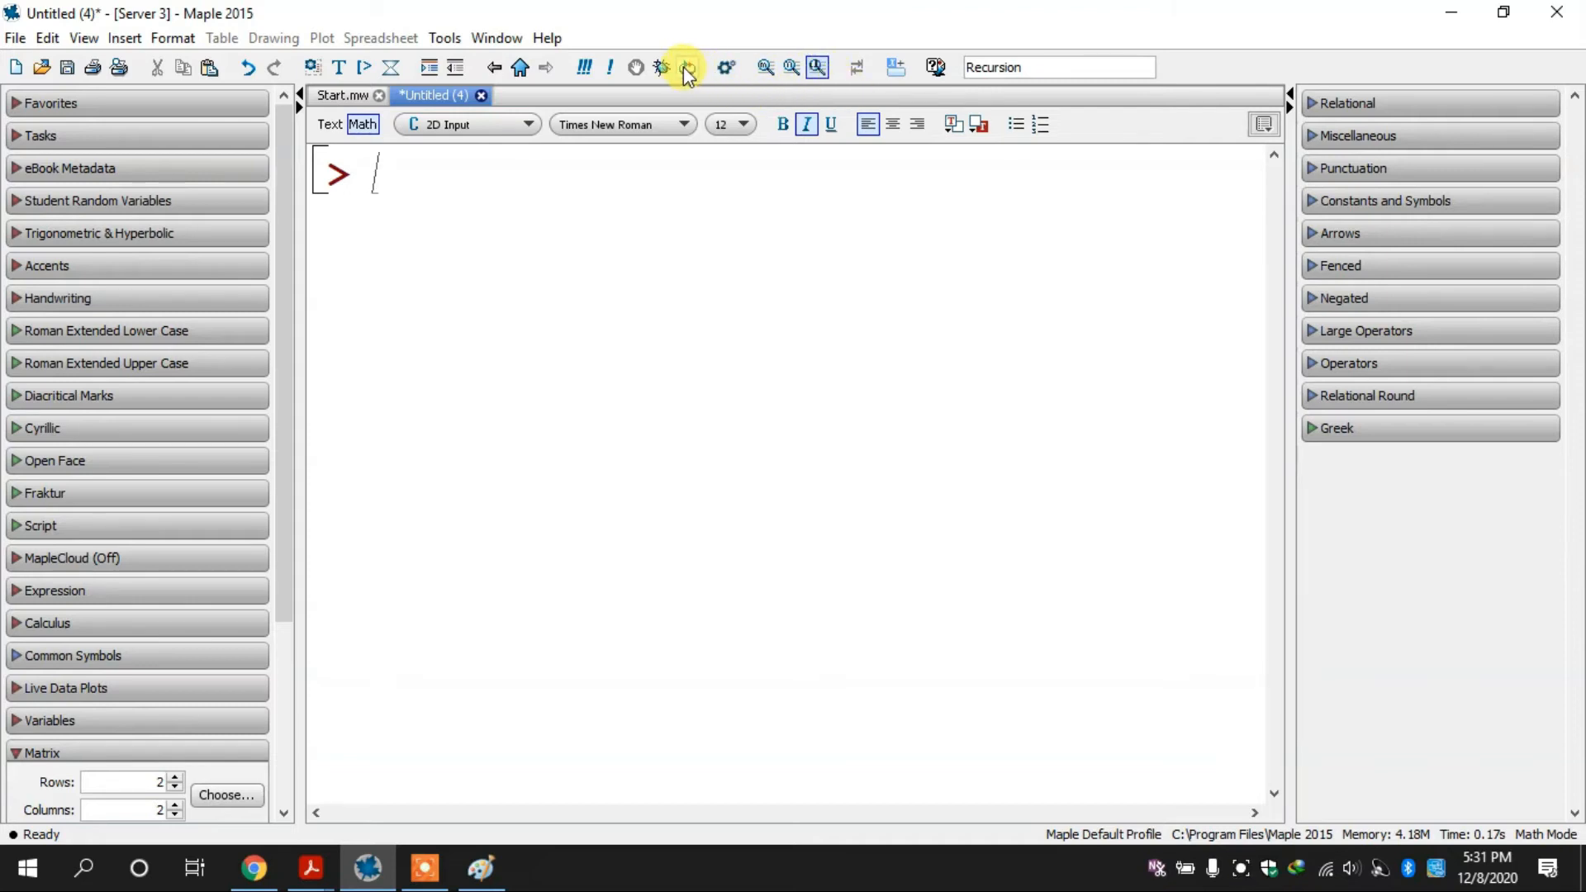
# Step: Begin a plot command containing a fraction with sin(t) as the numerator and 1 + starting the denominator
pyautogui.write('pl')
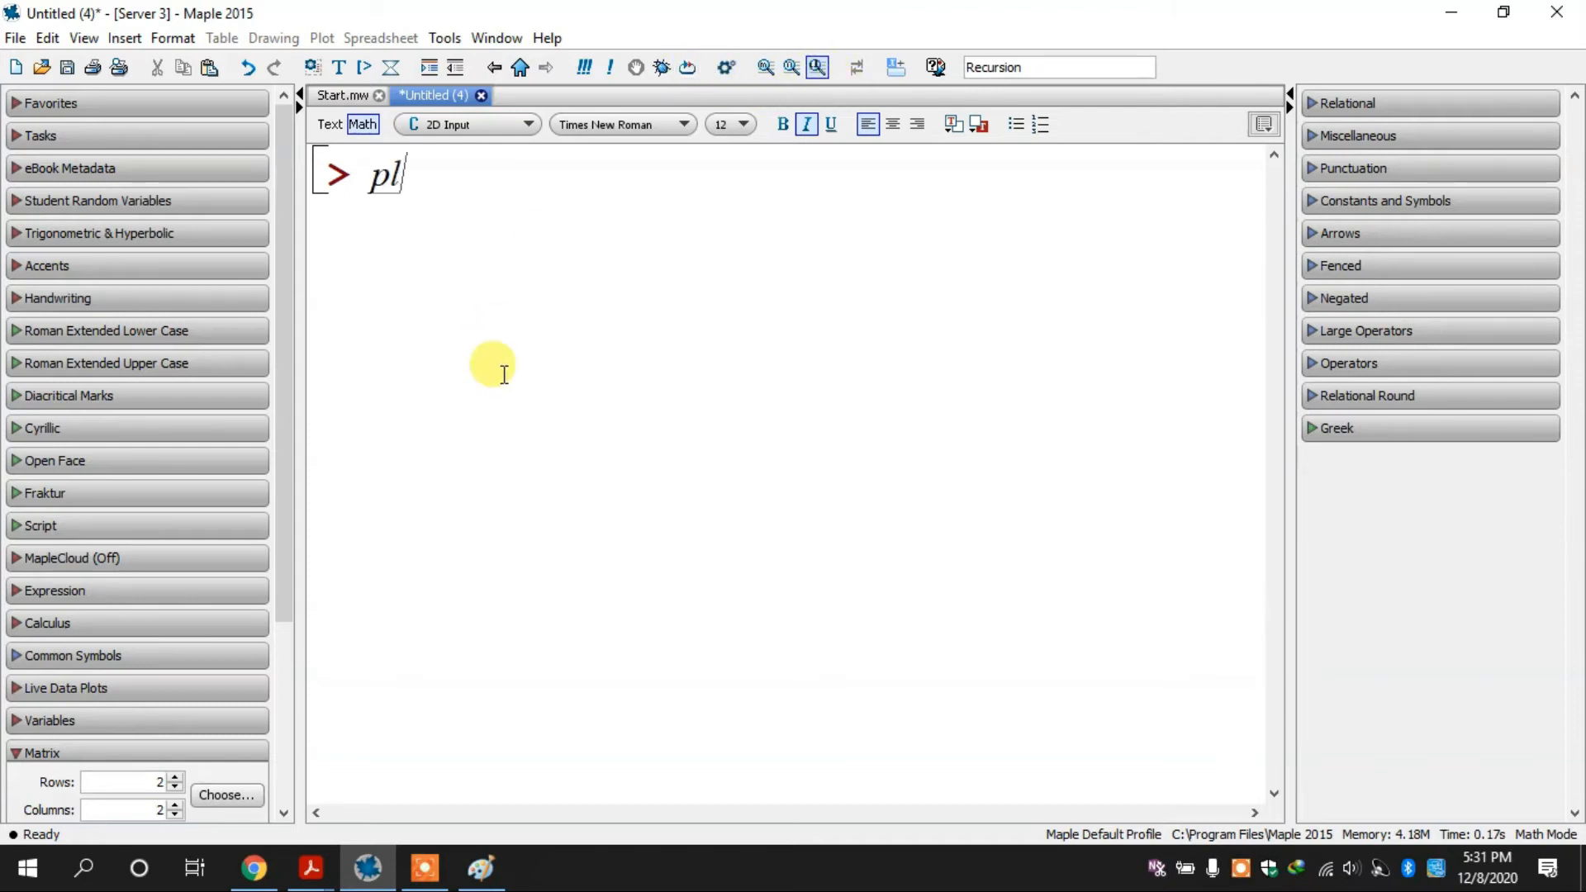
pyautogui.write('ot(s')
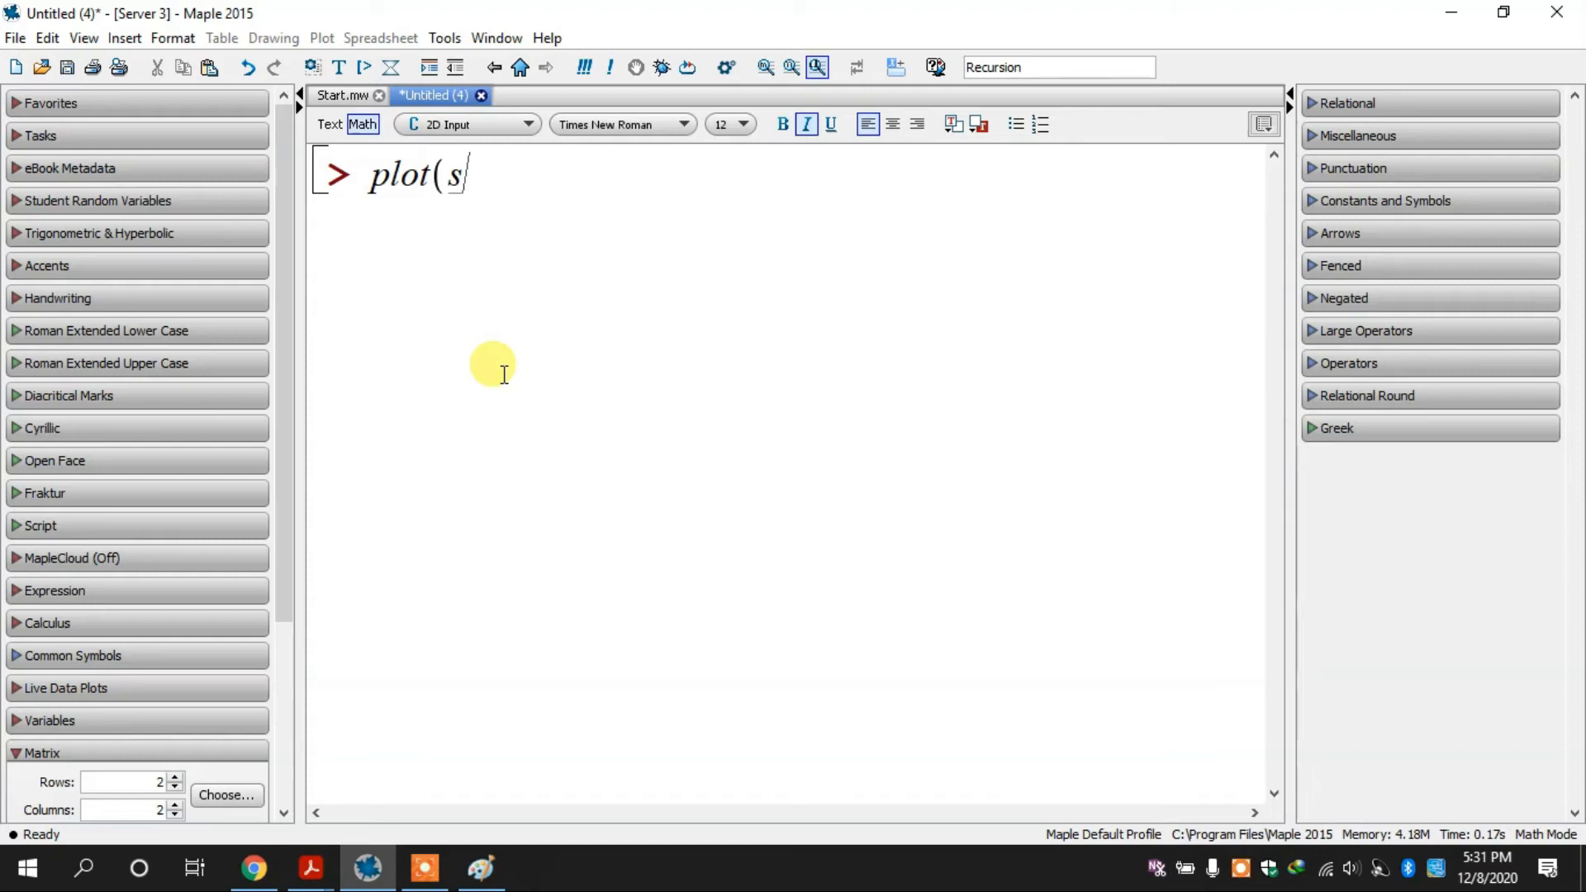
pyautogui.write('in(t)')
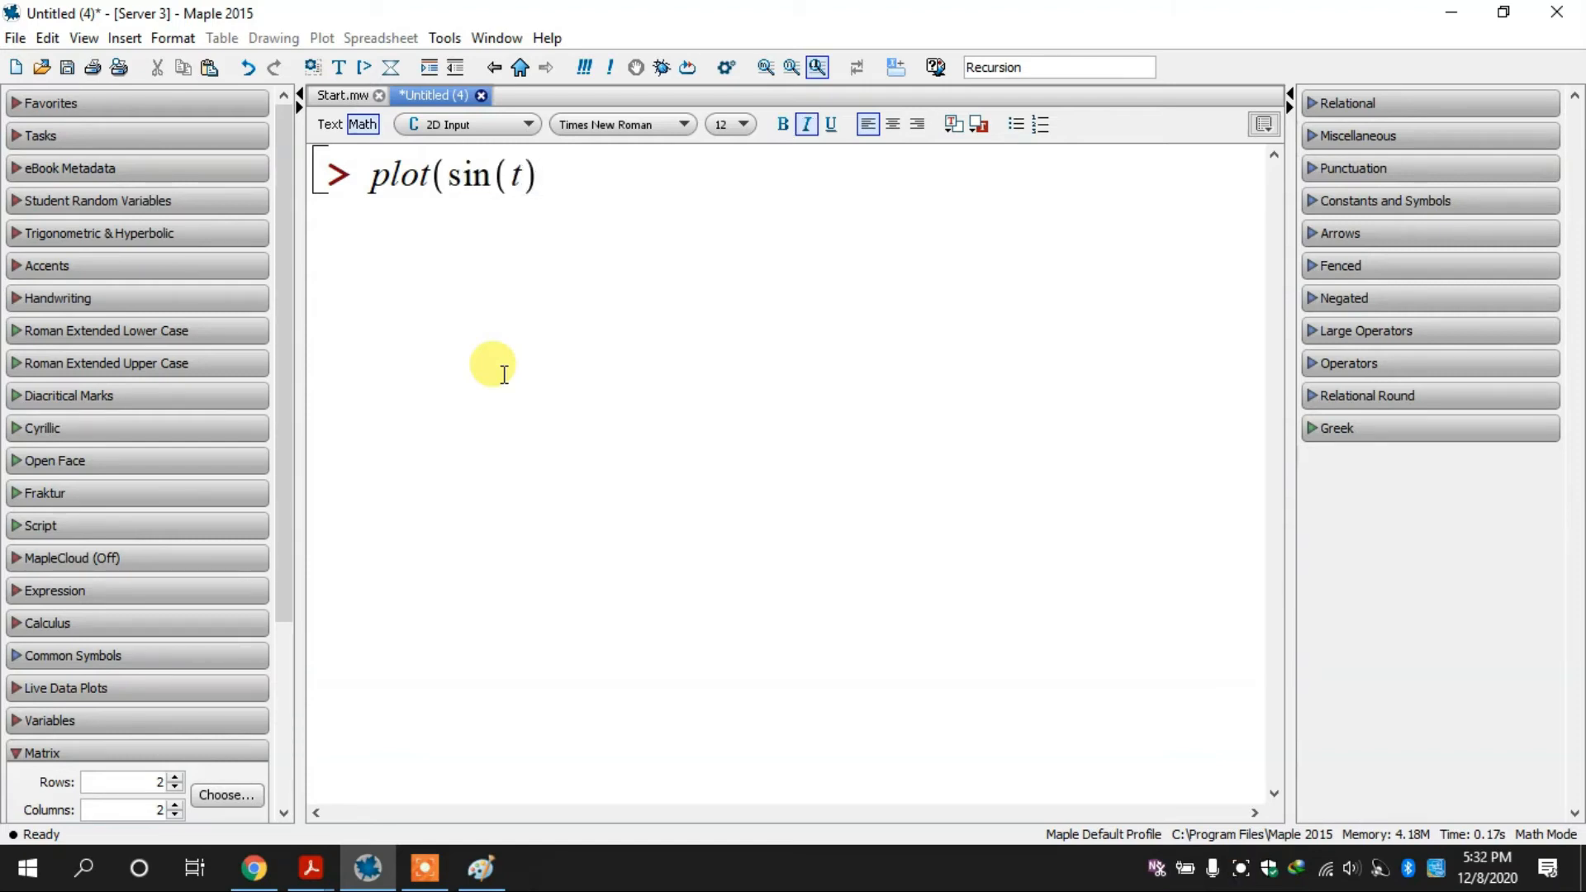
pyautogui.write('/1+e')
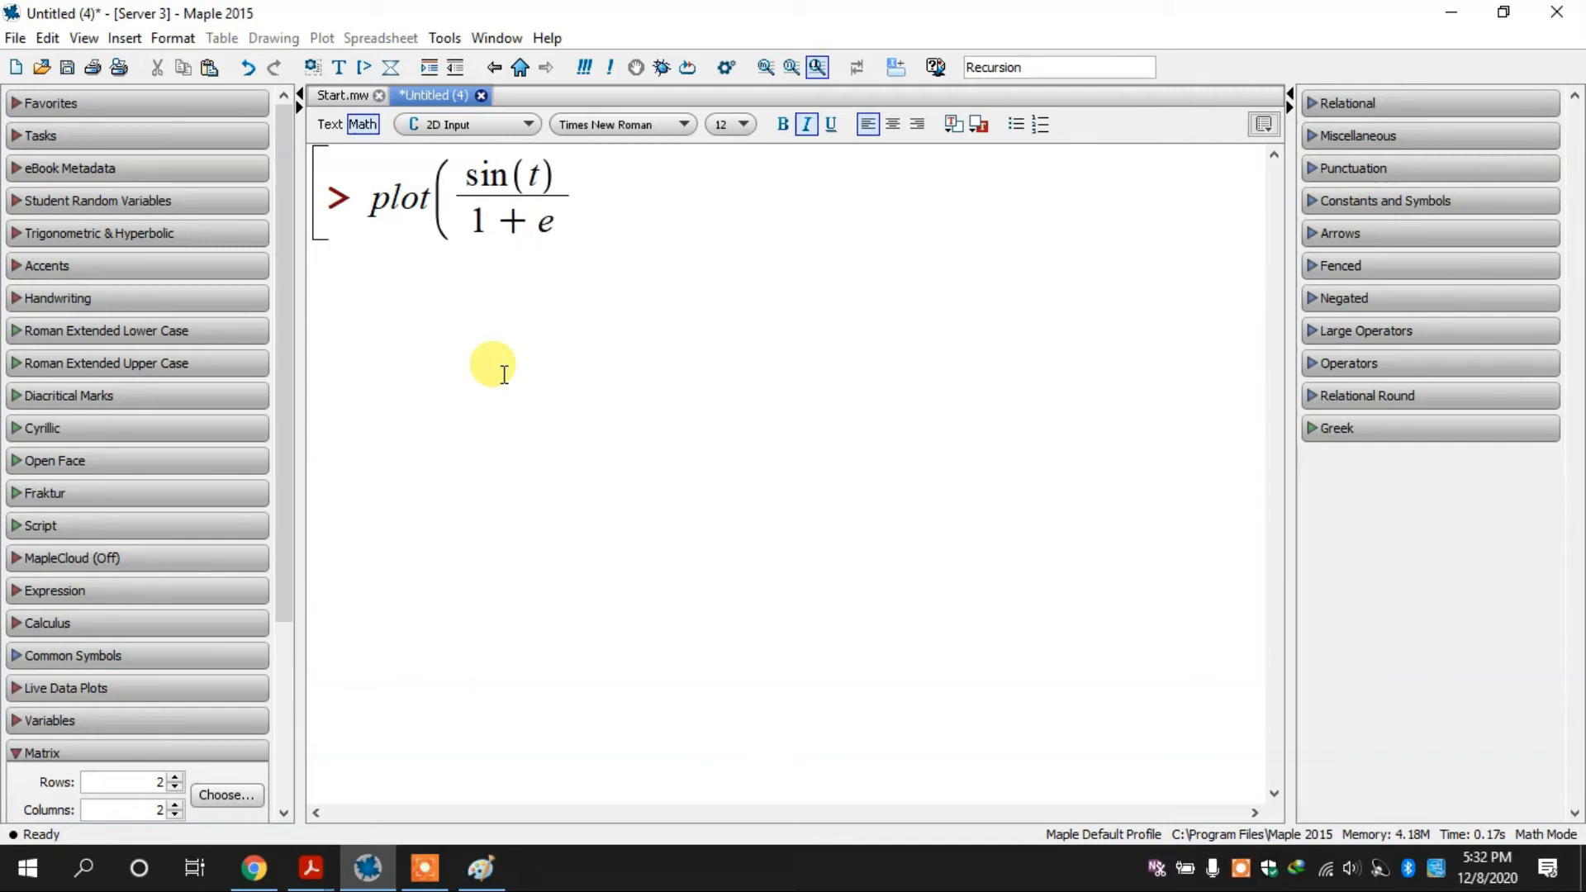
pyautogui.press('BackSpace')
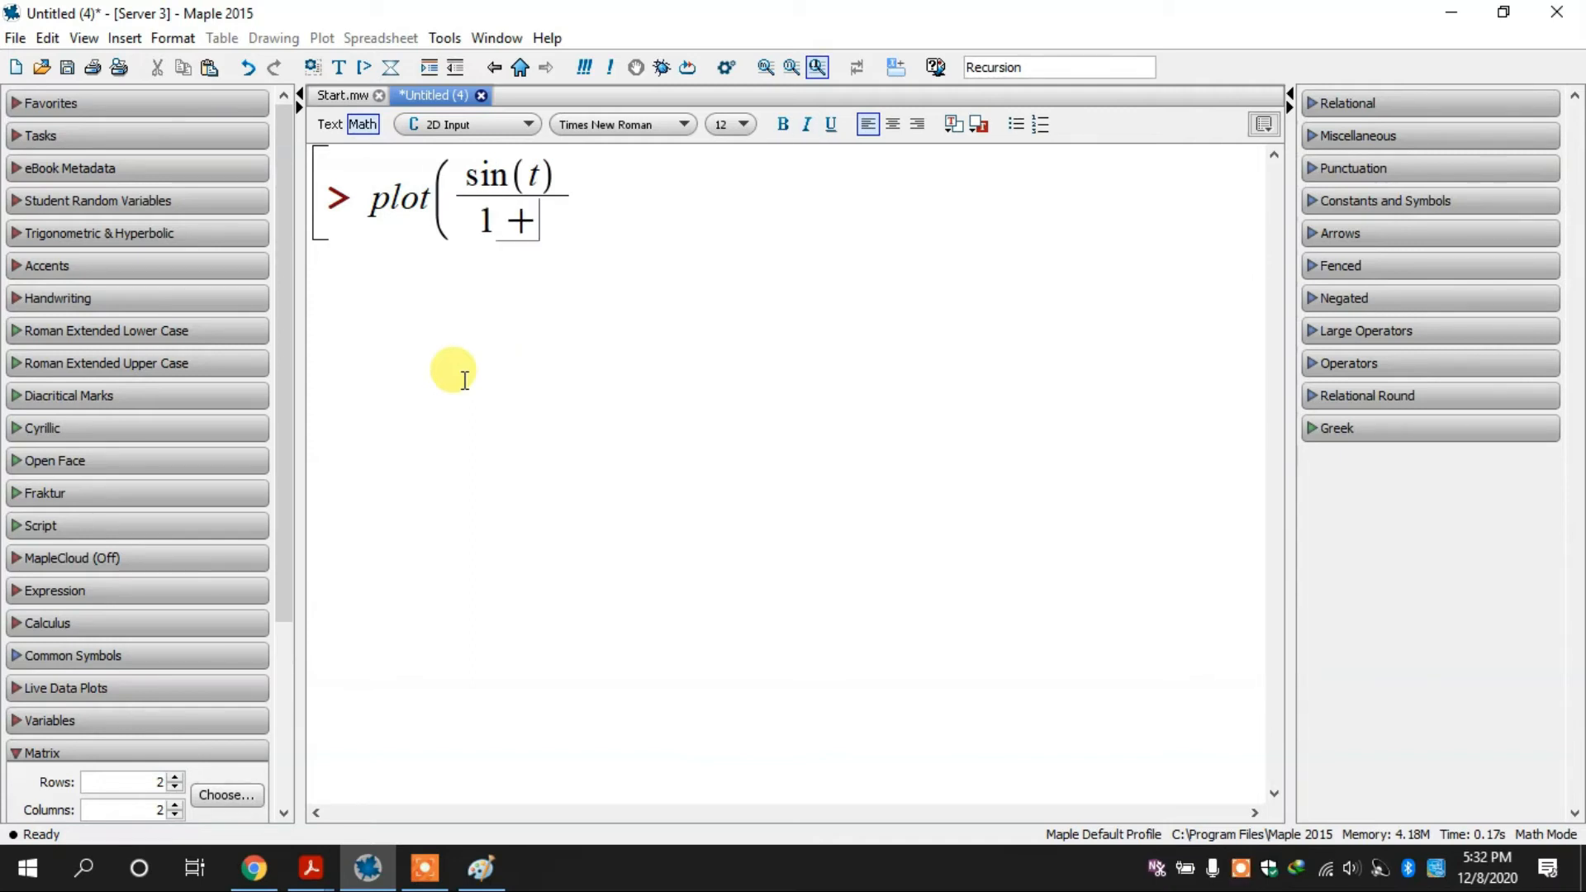
# Step: Insert the exponential template after 1 + in the denominator and set its exponent to t
pyautogui.click(136, 590)
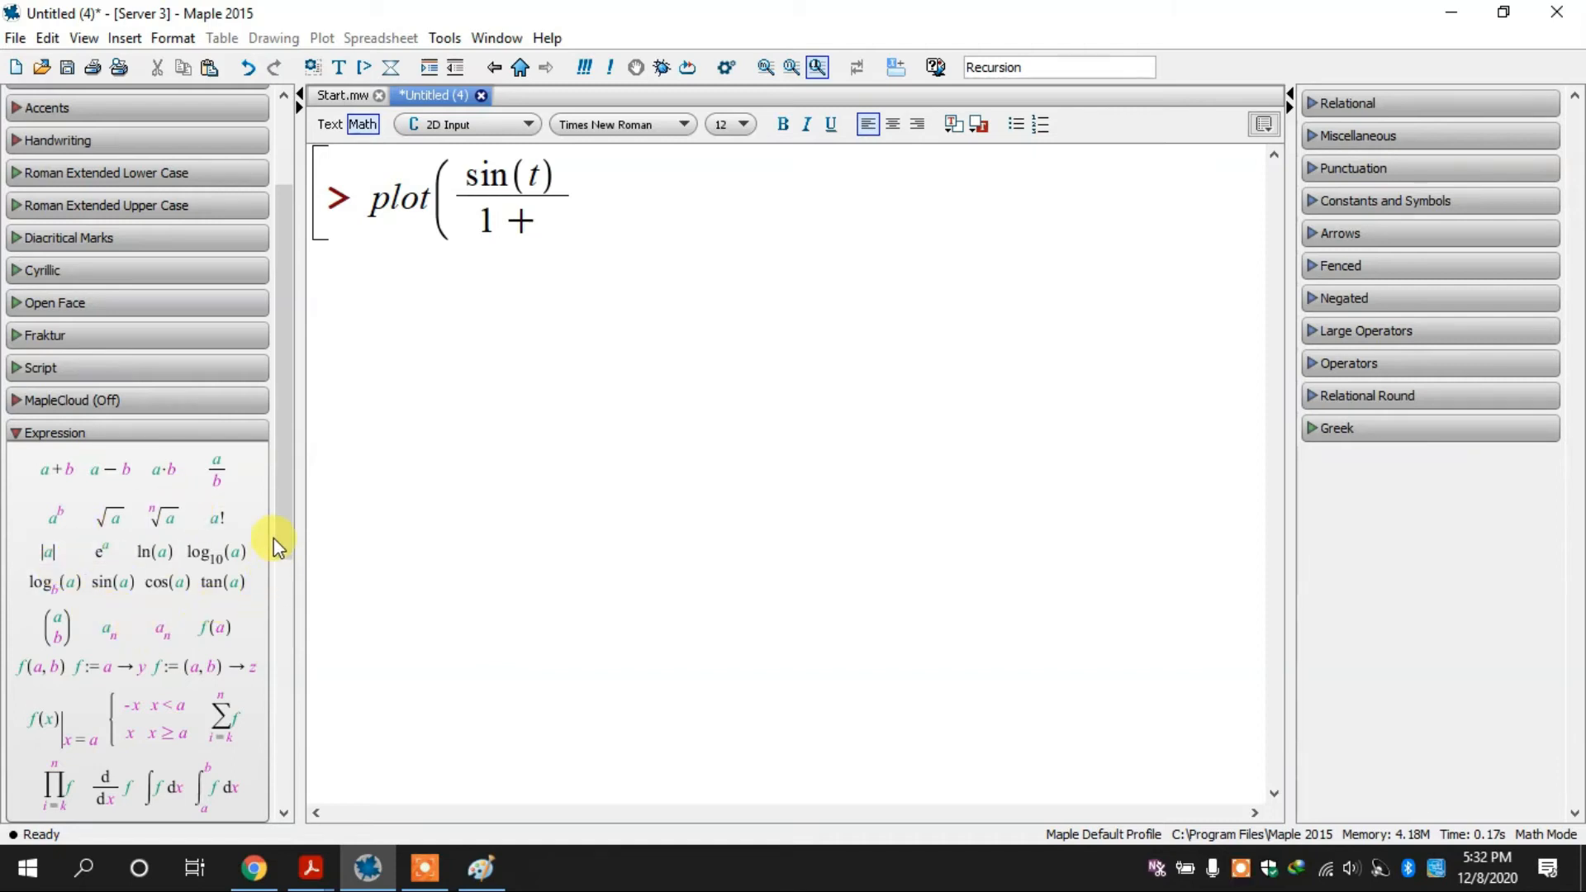
pyautogui.moveTo(282, 522); pyautogui.dragTo(282, 574)
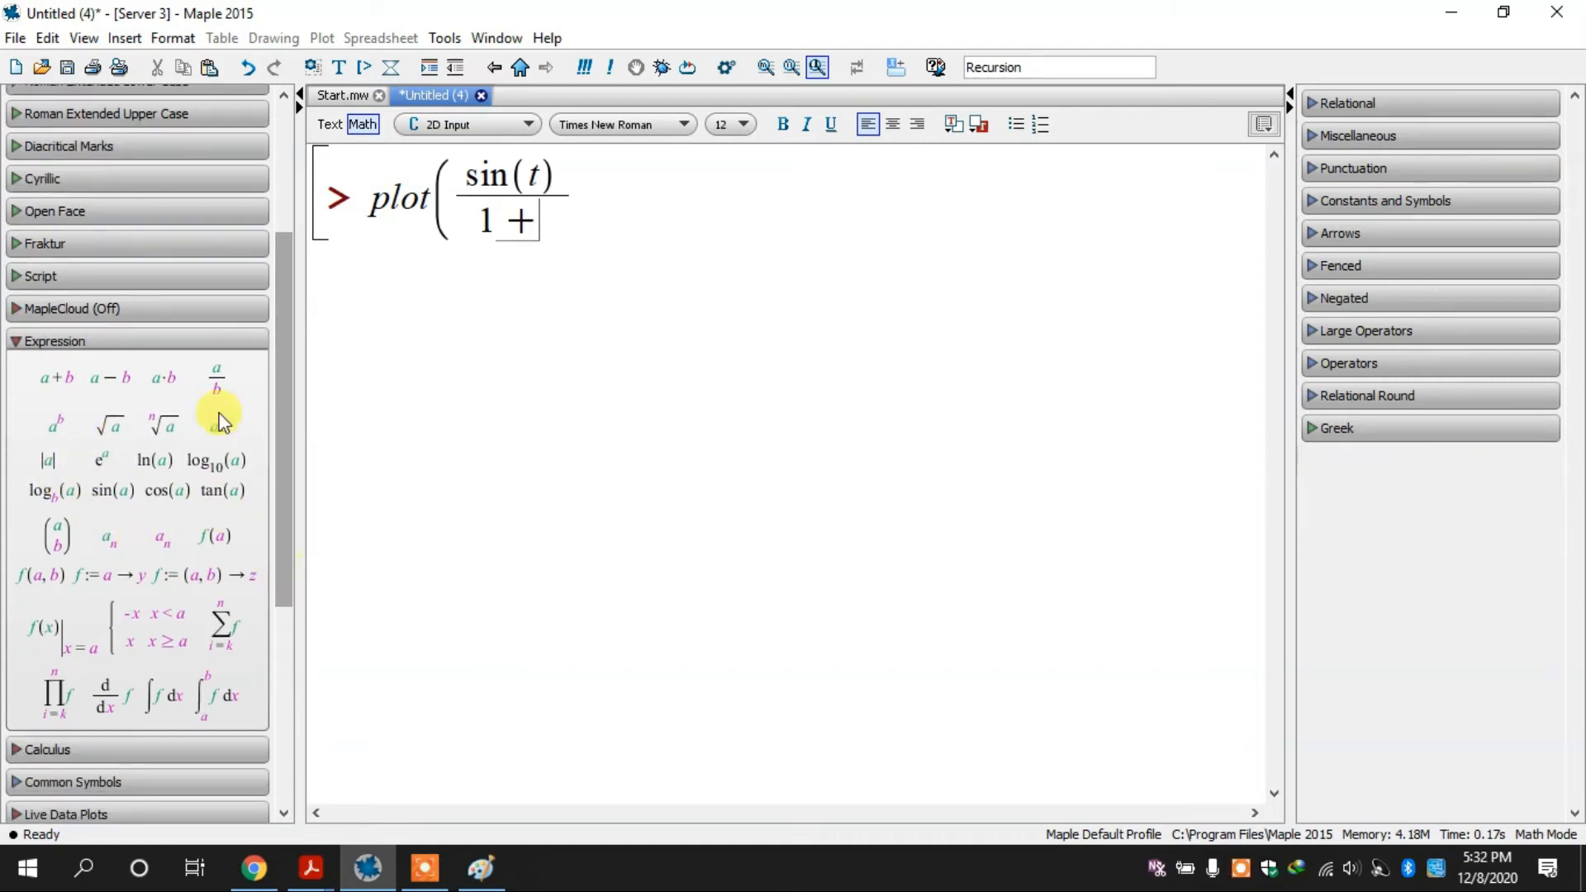
pyautogui.click(93, 457)
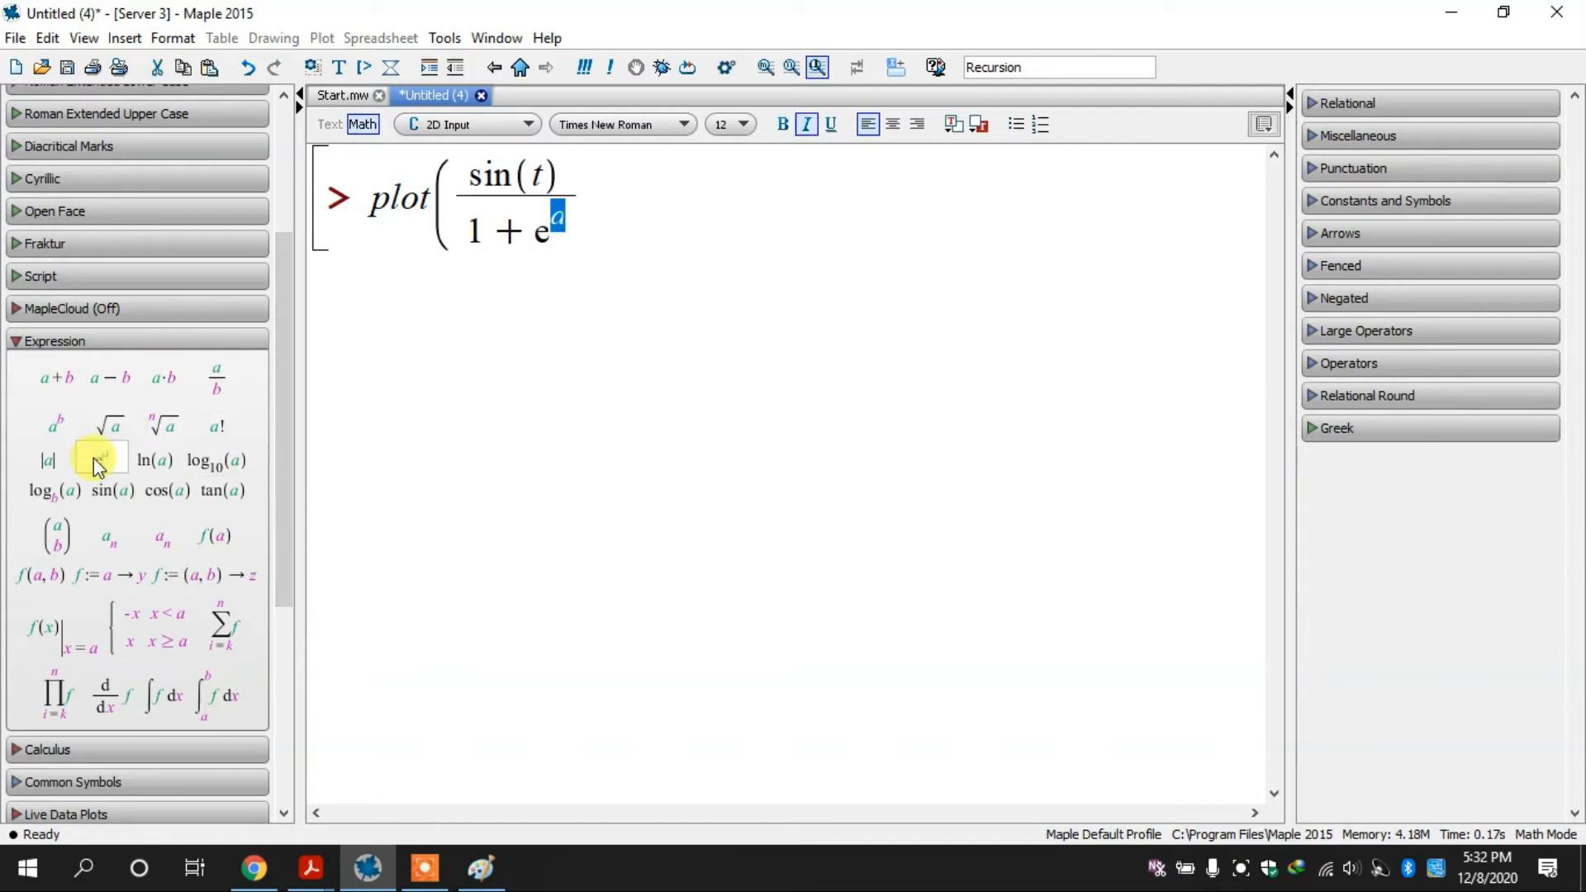
pyautogui.write('t')
pyautogui.press('Right')
pyautogui.press('Right')
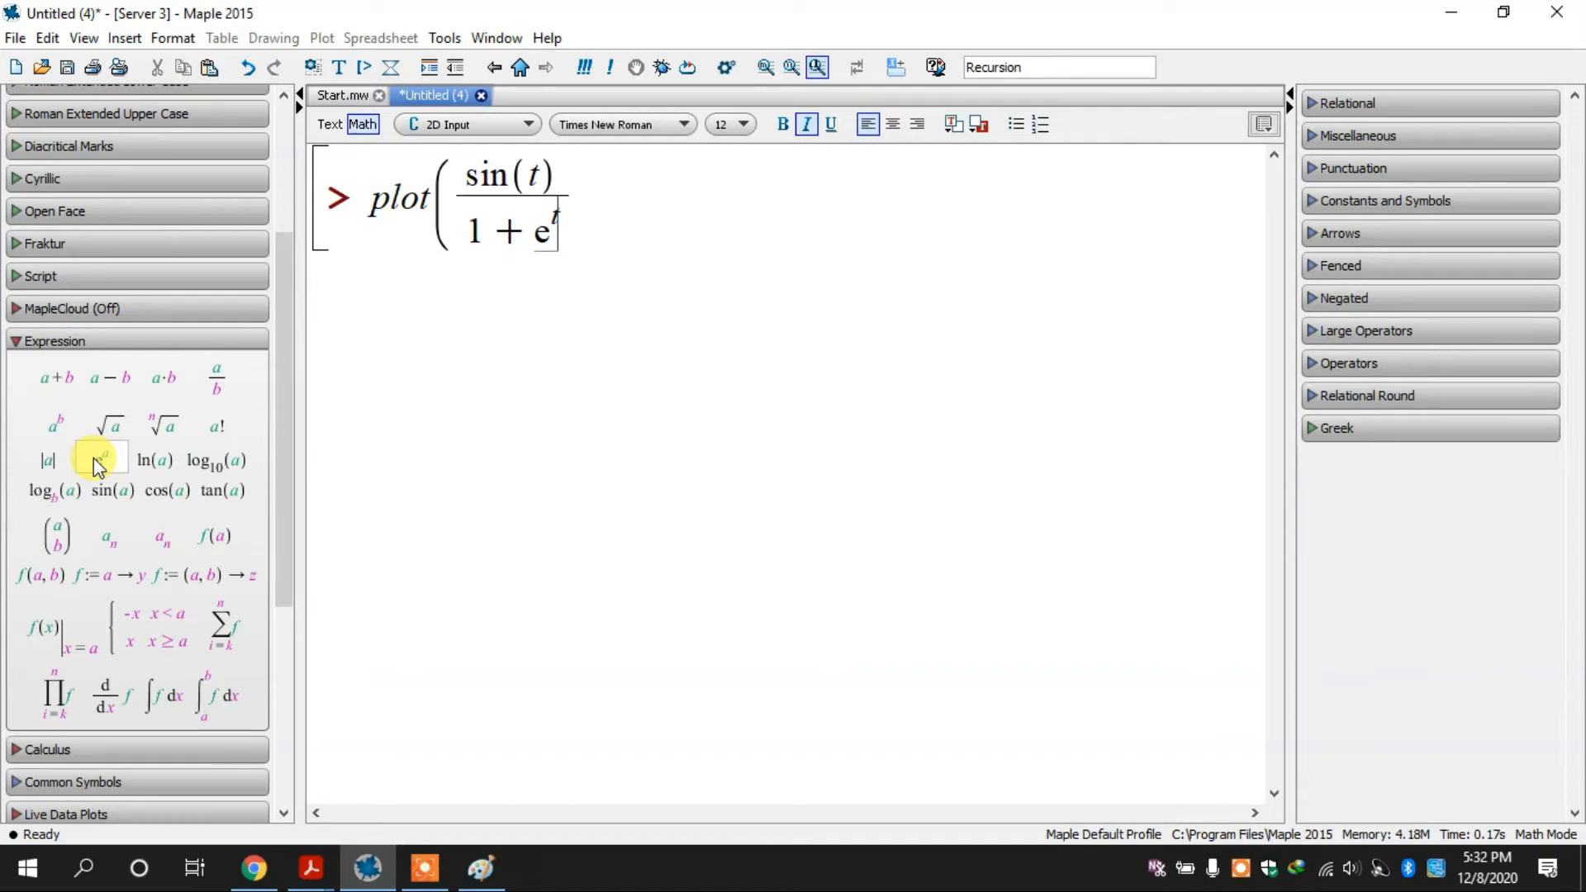
# Step: Enclose the exponential e^t in parentheses and square it to complete the fraction's denominator
pyautogui.press('Left')
pyautogui.write('(')
pyautogui.press('Right')
pyautogui.press('Right')
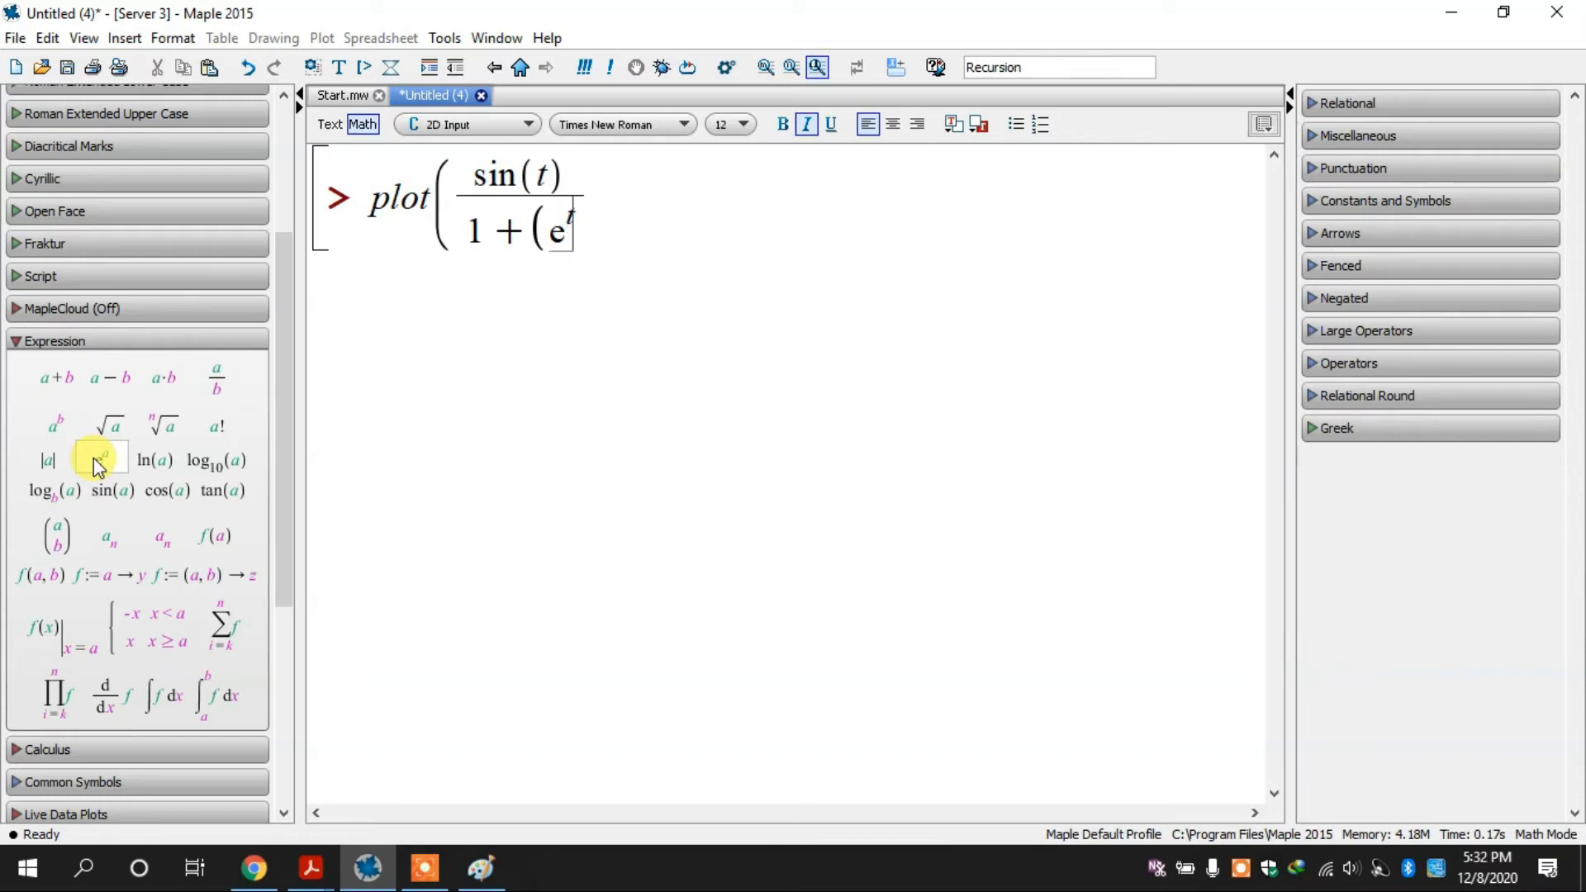
pyautogui.write(')')
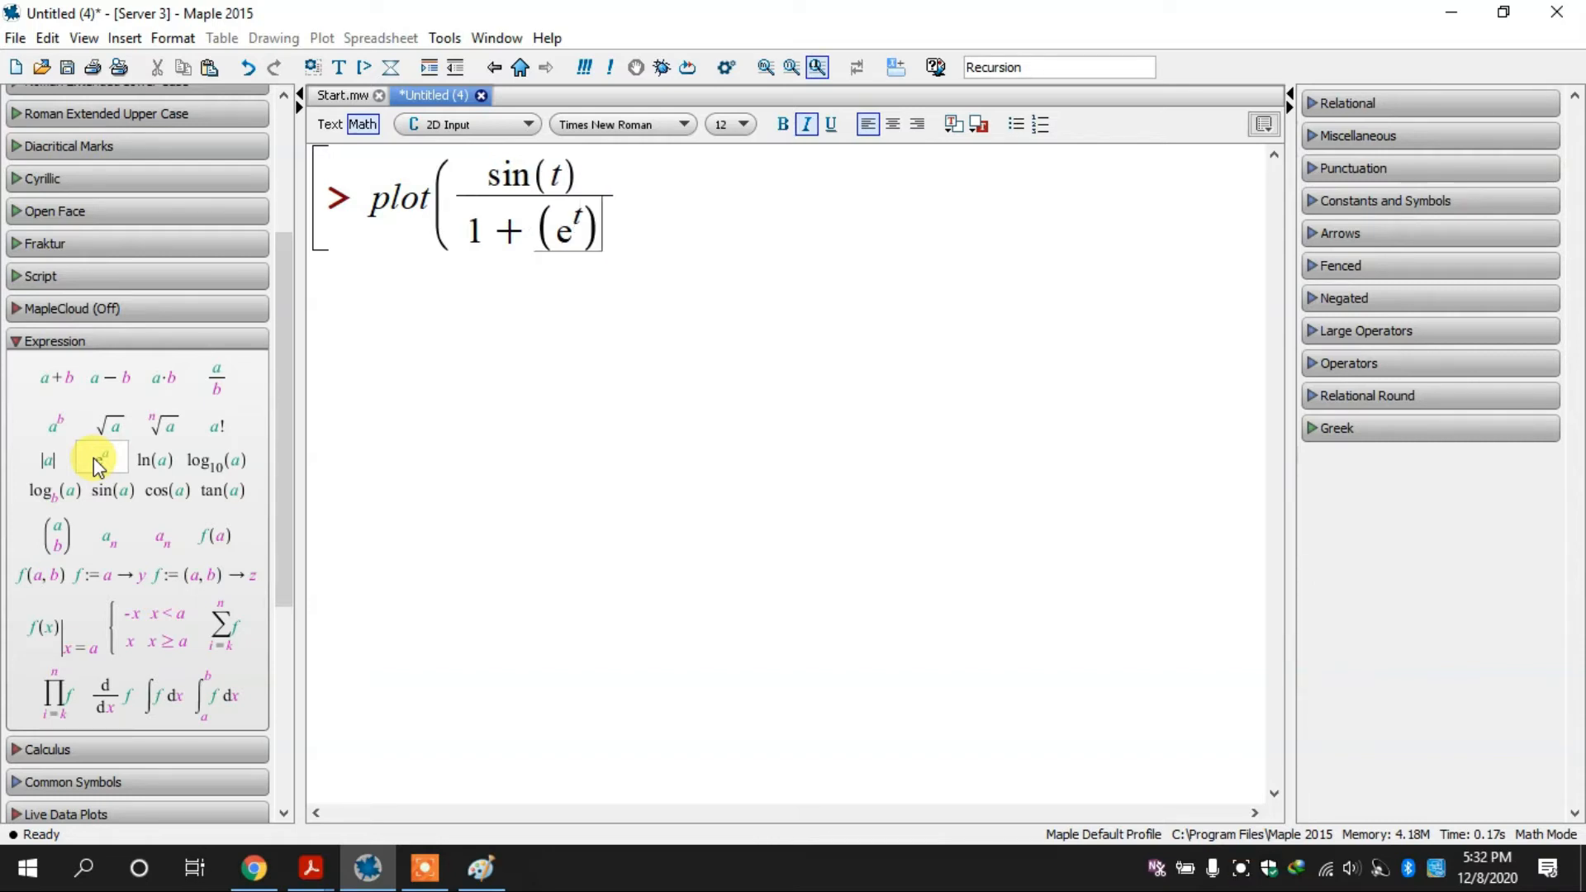
pyautogui.write('^2')
pyautogui.press('Right')
pyautogui.press('Right')
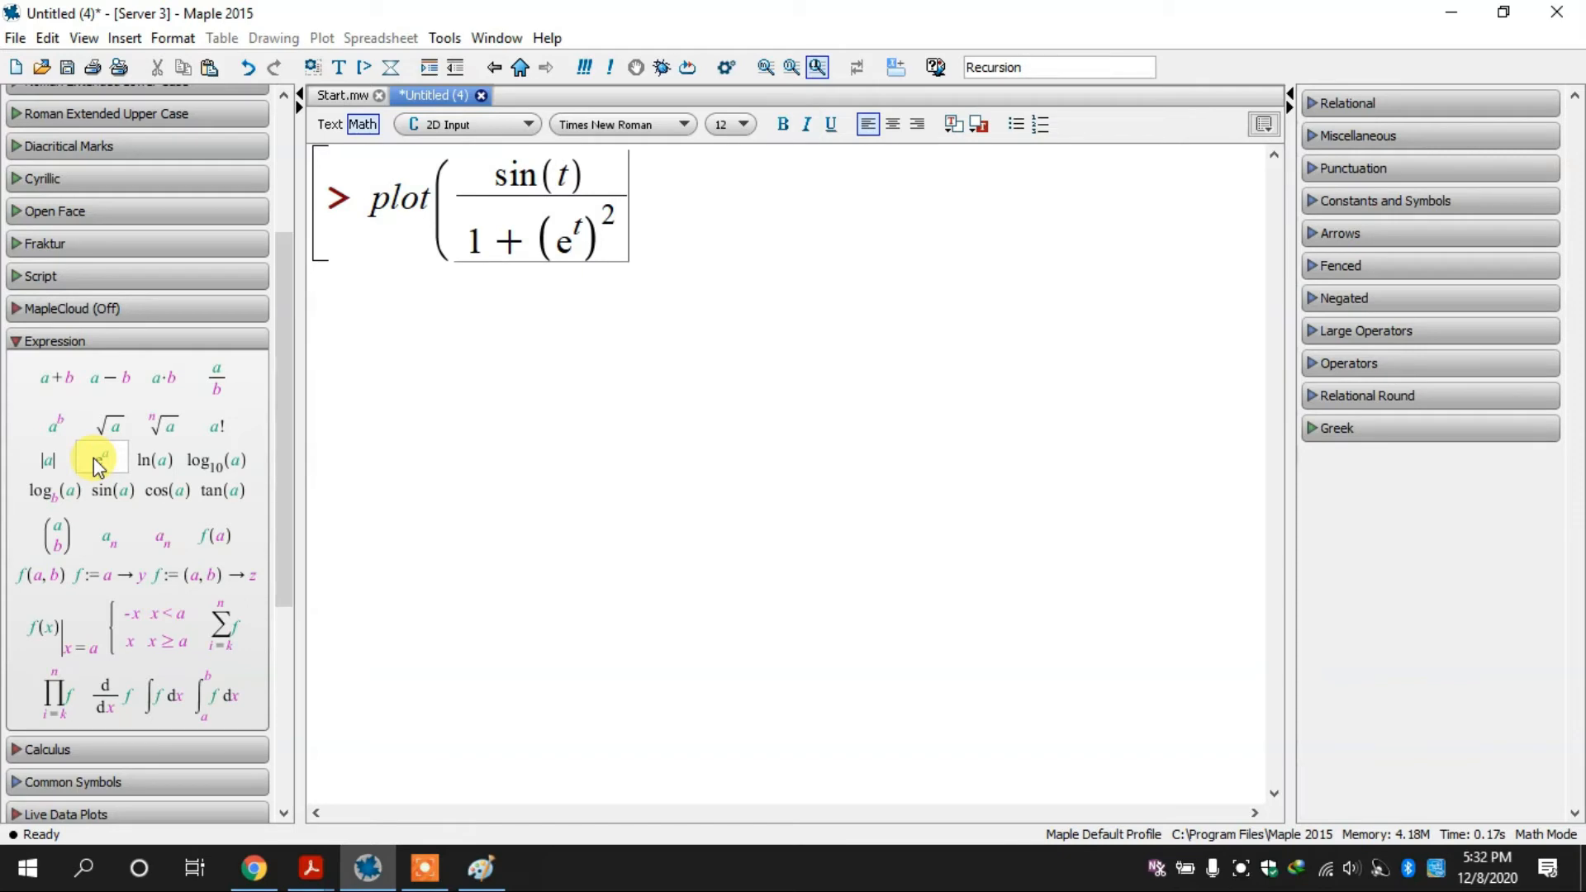
# Step: Add t as the plot variable, end the command with a semicolon and plot it without a specified range
pyautogui.write(', t')
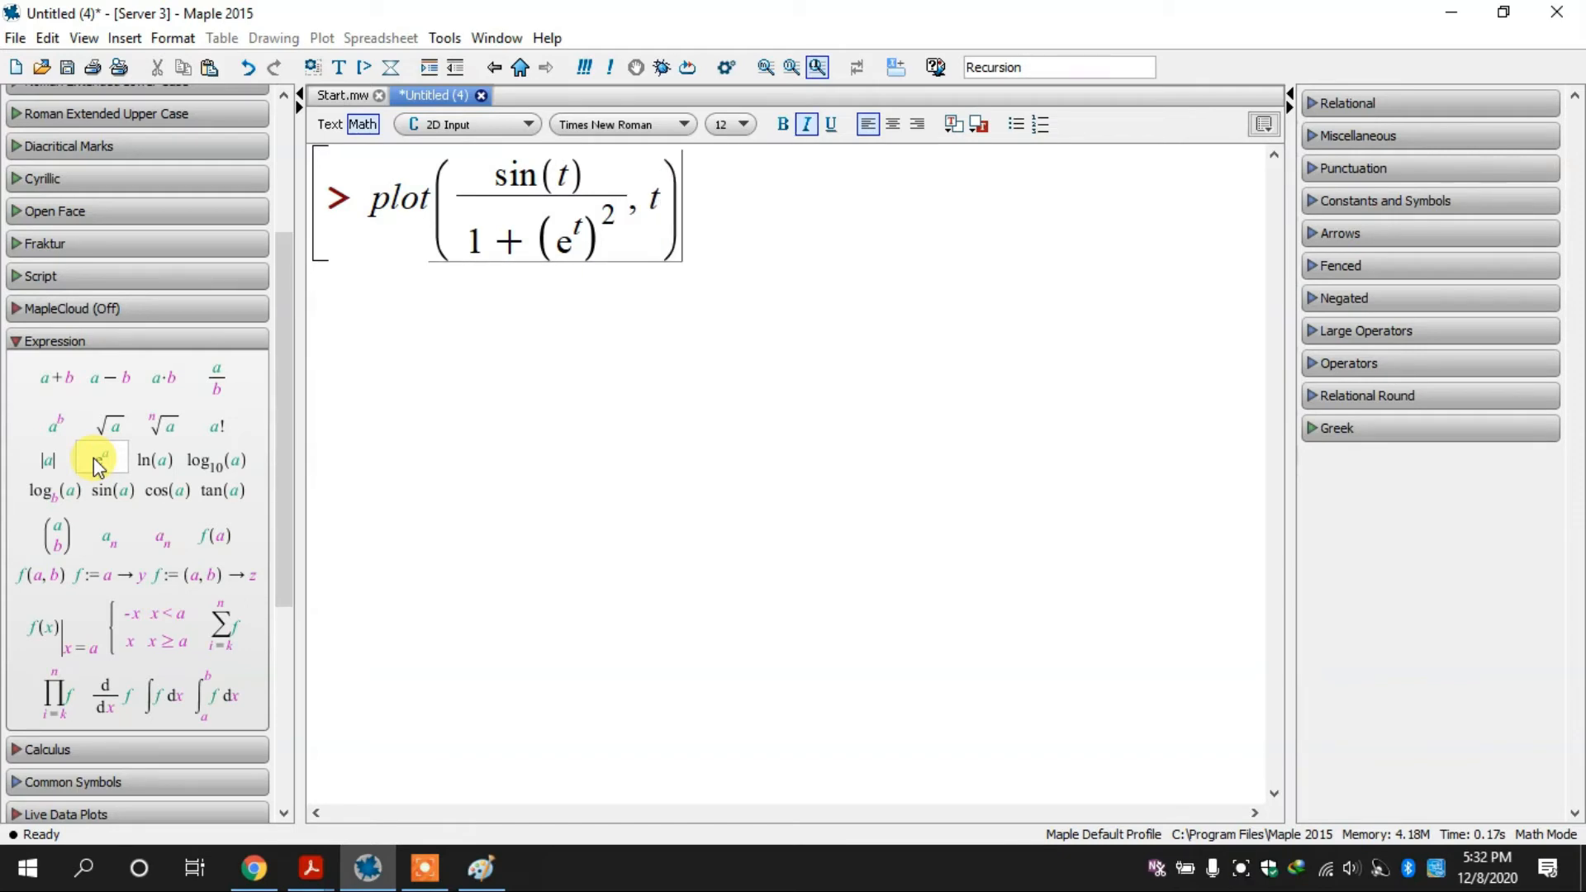
pyautogui.write(');')
pyautogui.press('Return')
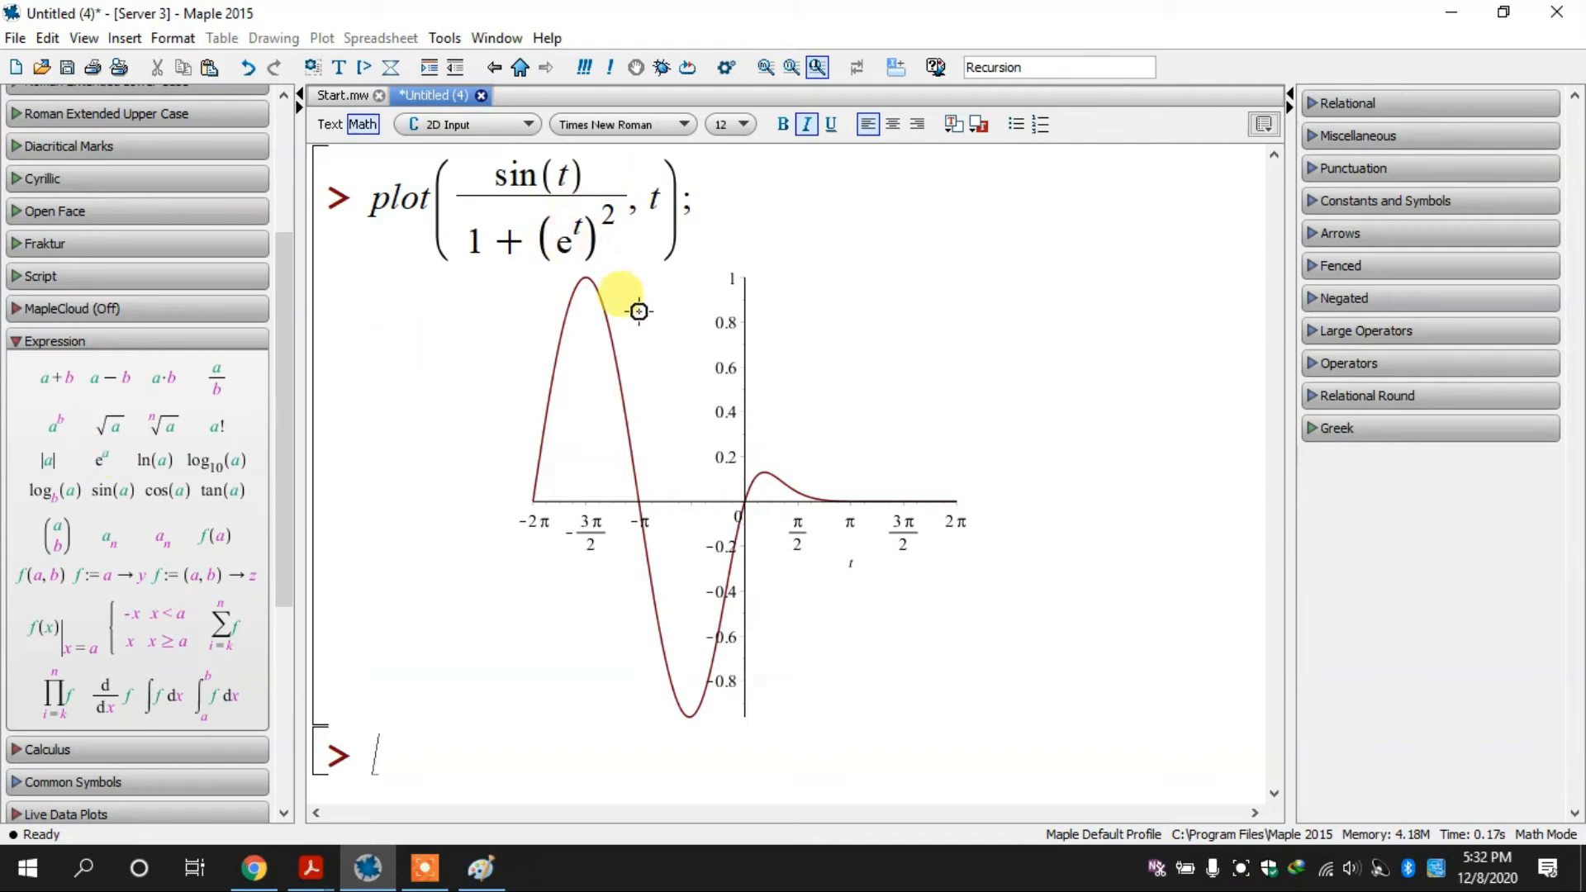
pyautogui.write('e')
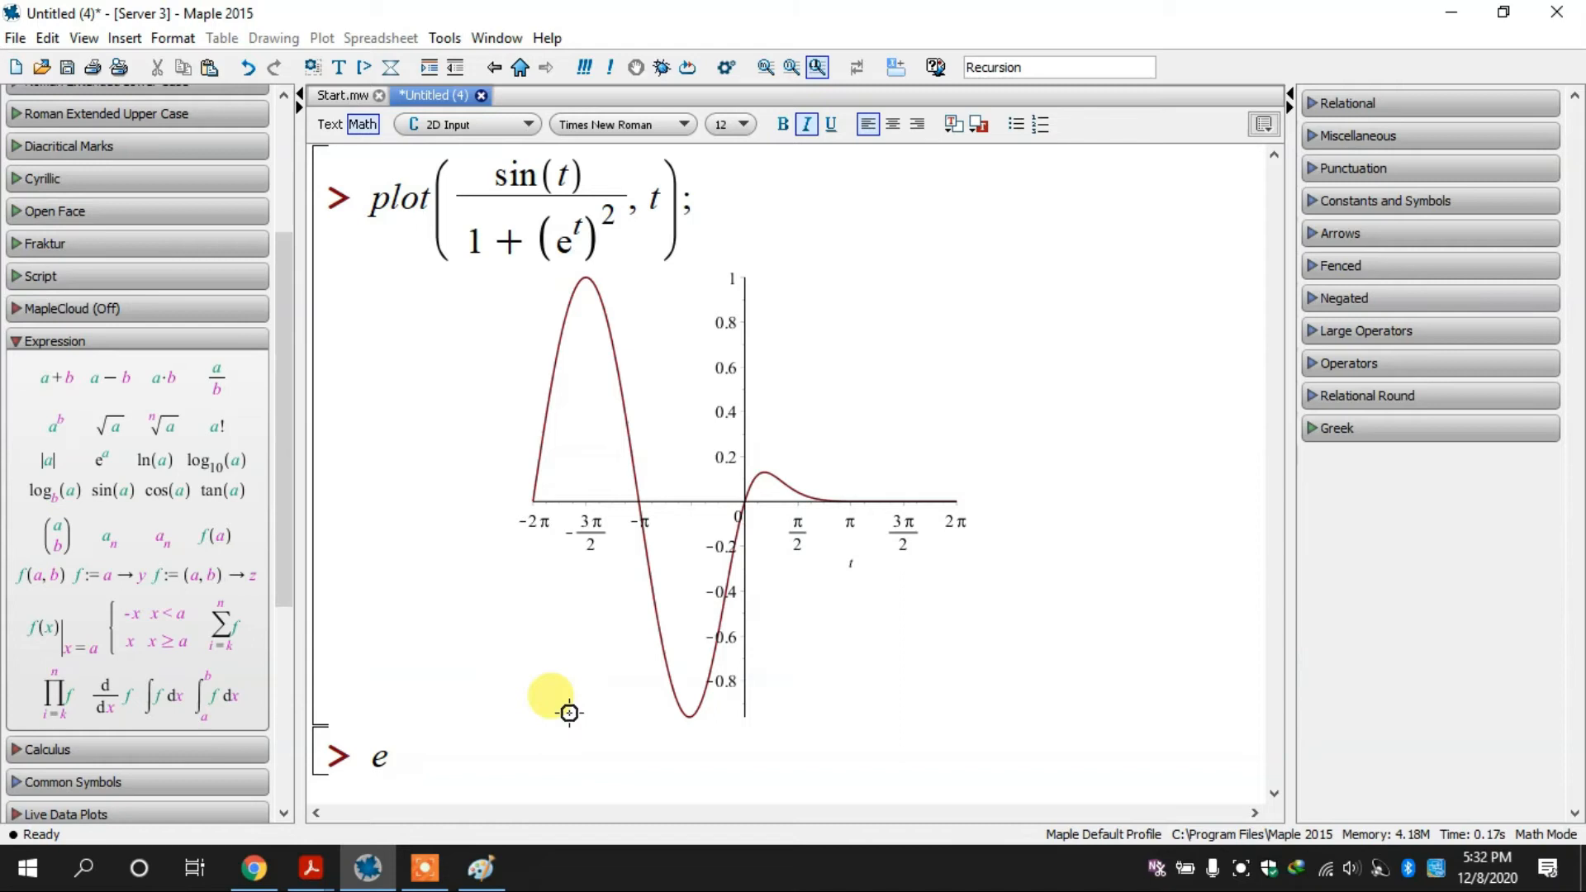
pyautogui.click(112, 469)
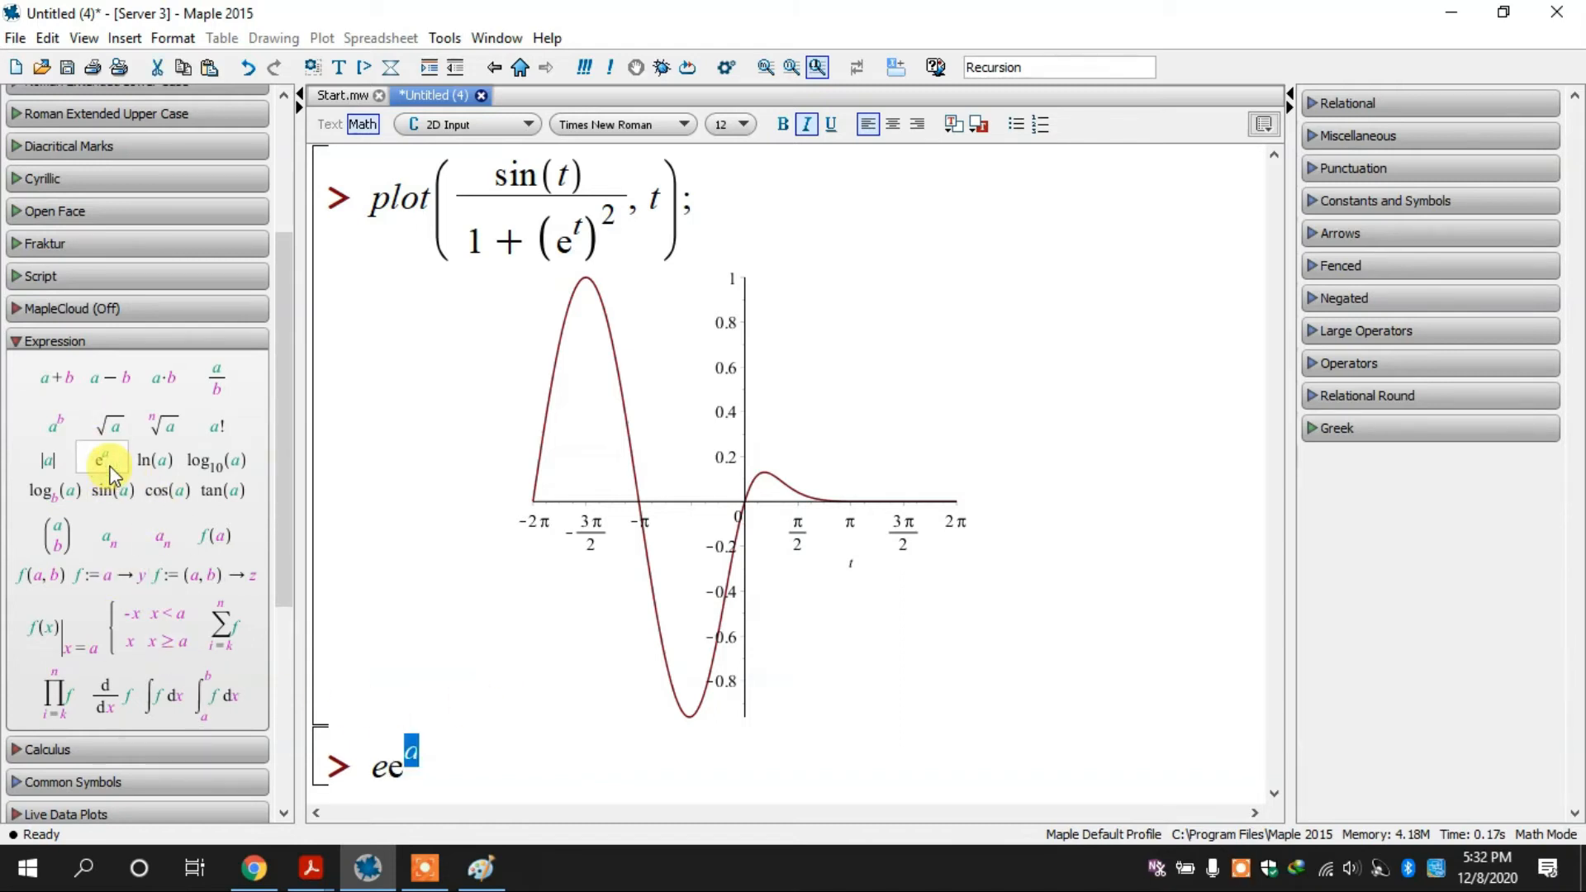
pyautogui.press('BackSpace')
pyautogui.press('BackSpace')
pyautogui.press('BackSpace')
pyautogui.press('BackSpace')
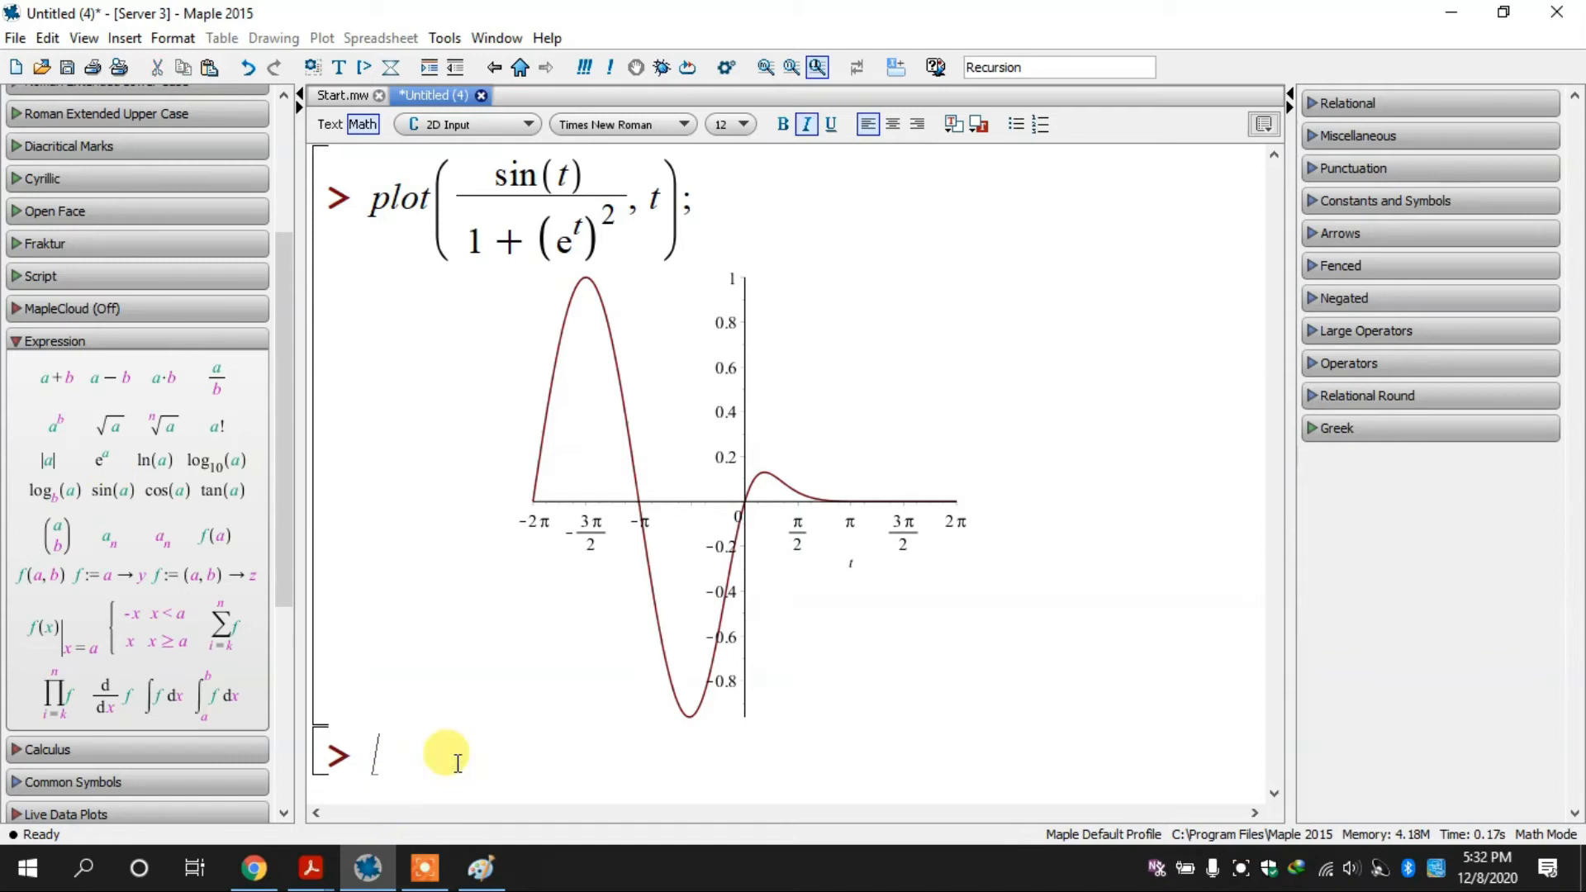
# Step: Give the plot command the range t = 0..Pi and plot the fraction again
pyautogui.click(664, 201)
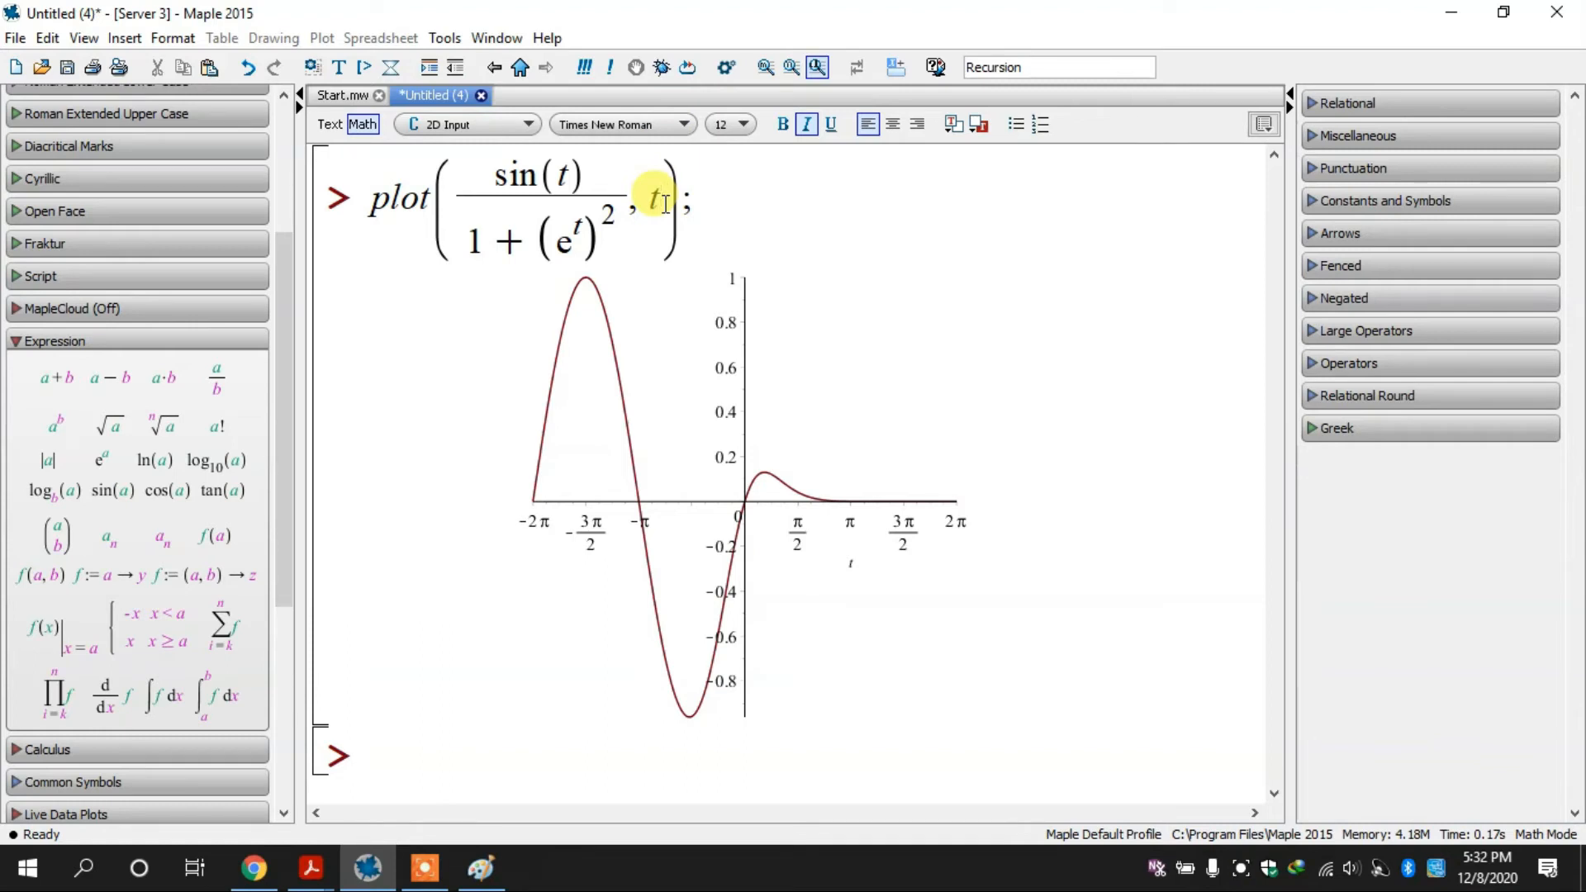
pyautogui.write('= 0 ')
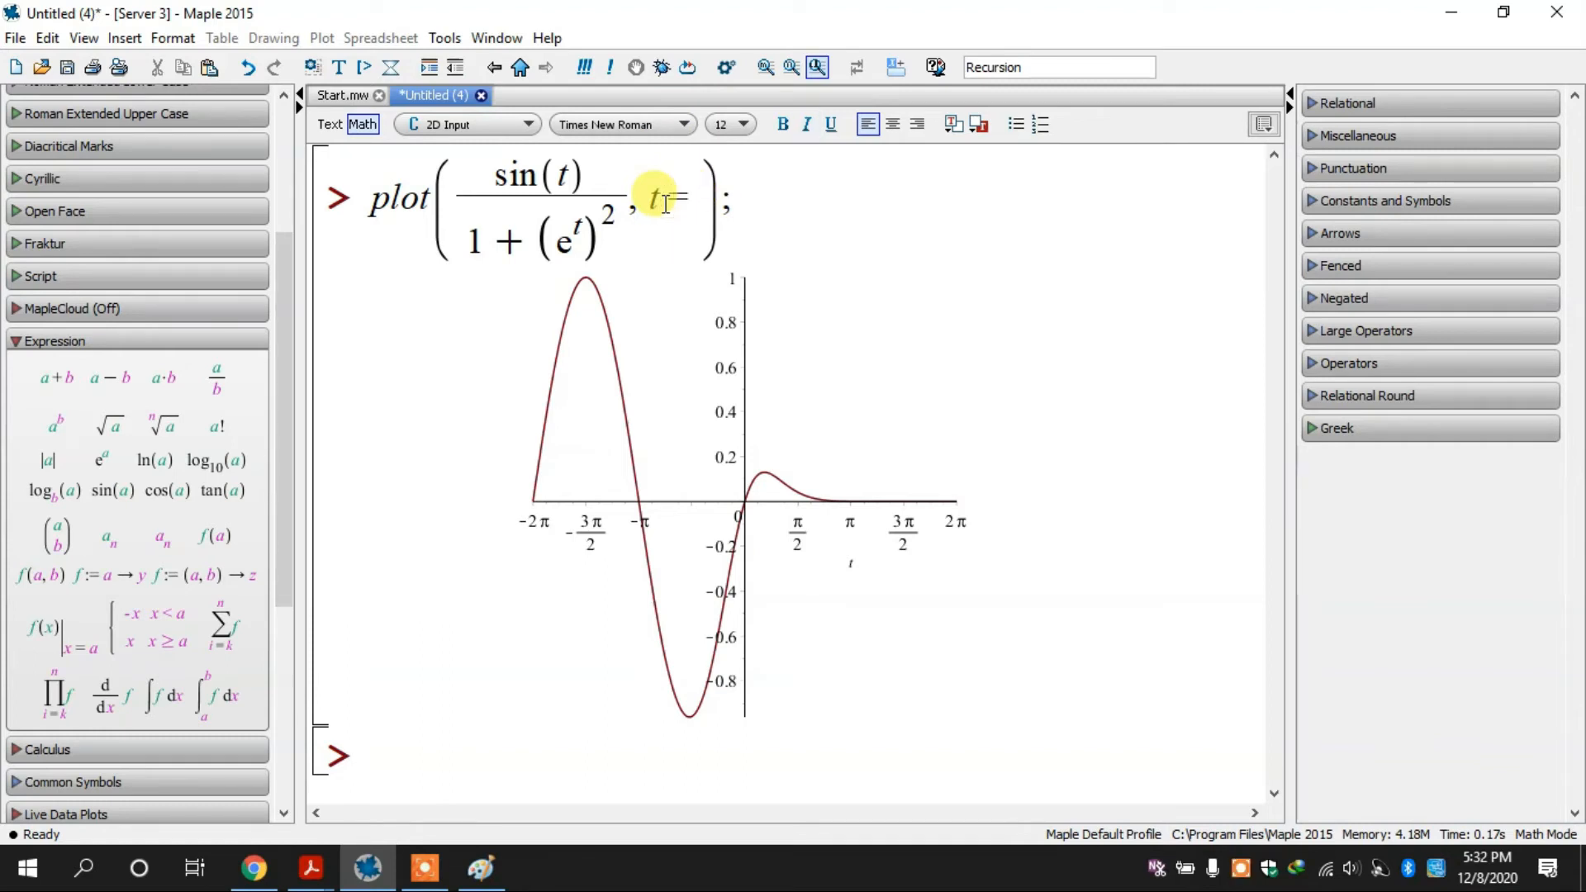
pyautogui.write('..Pi')
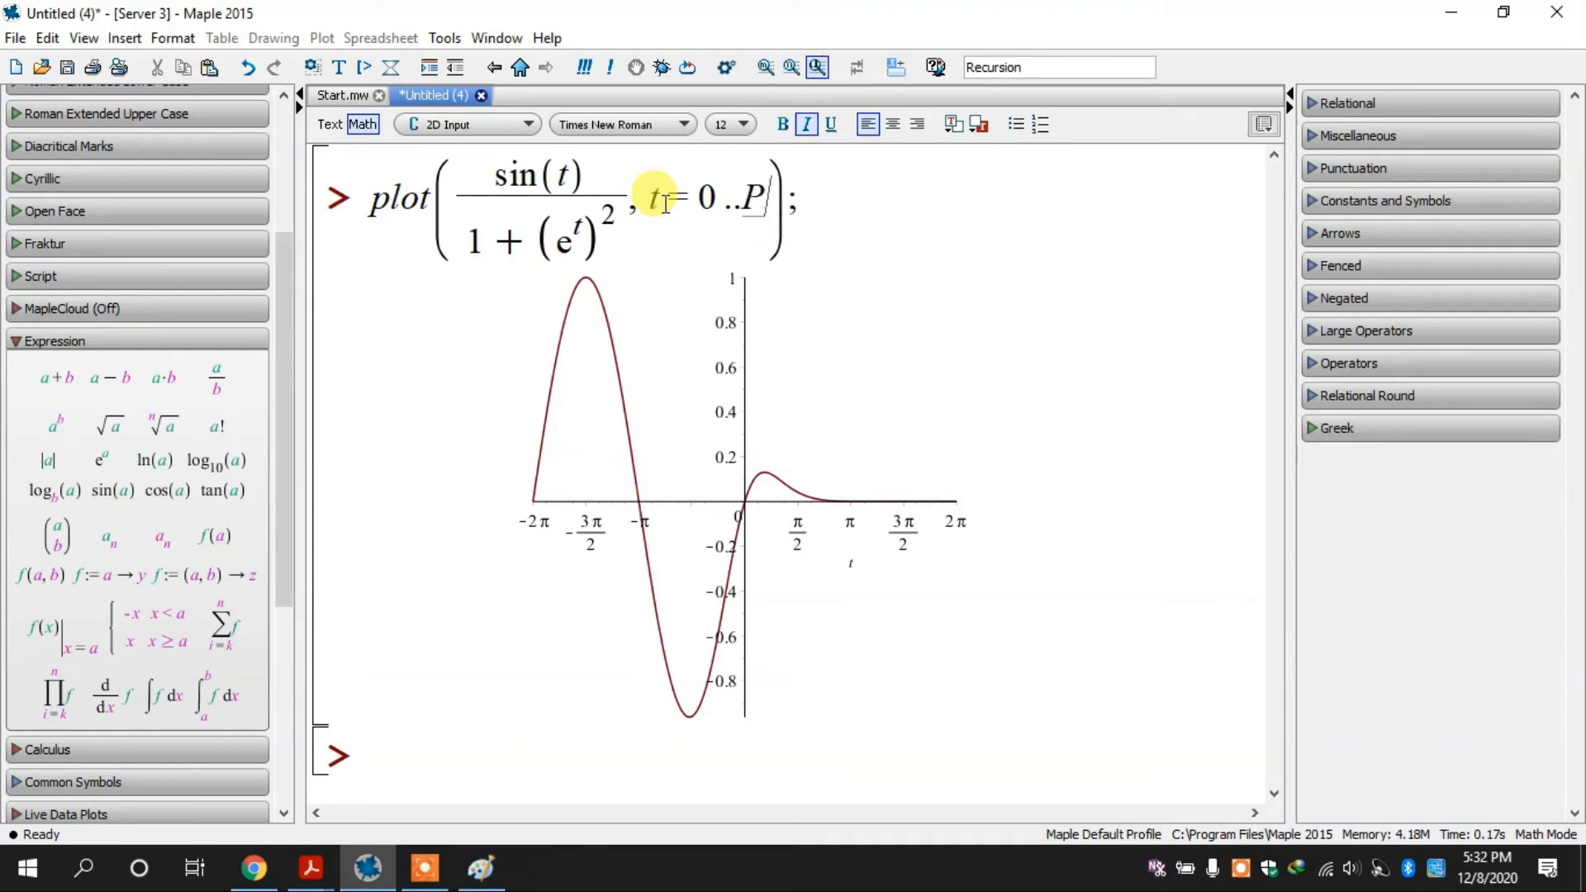
pyautogui.press('Return')
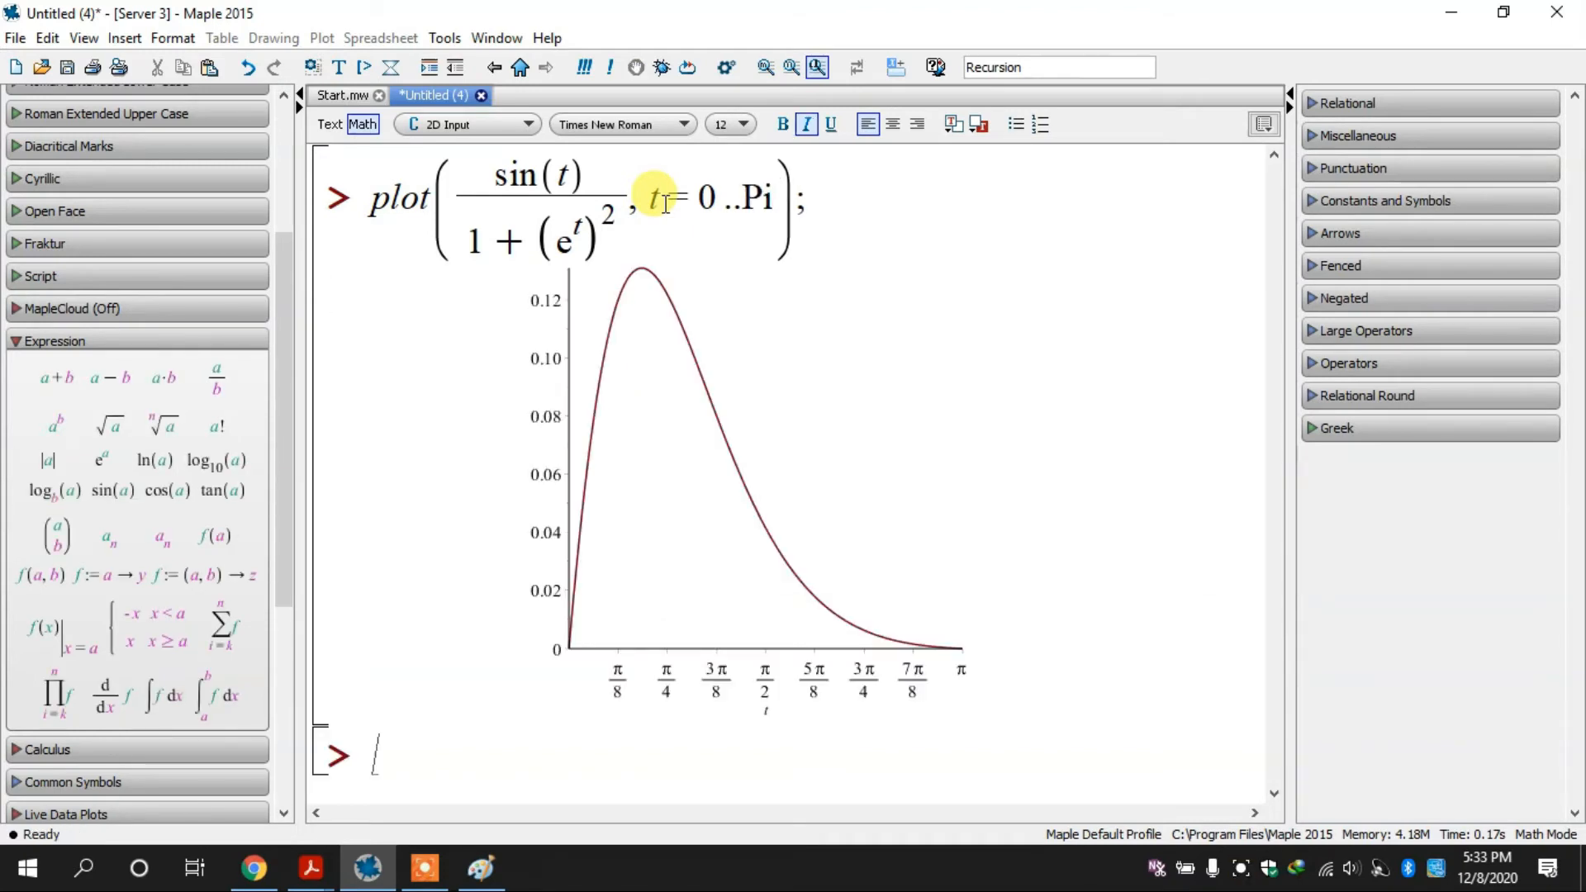
# Step: Switch to Ploting in Maple.pdf and examine the default-range note and the plot(x^3+x) example with its graph
pyautogui.click(312, 866)
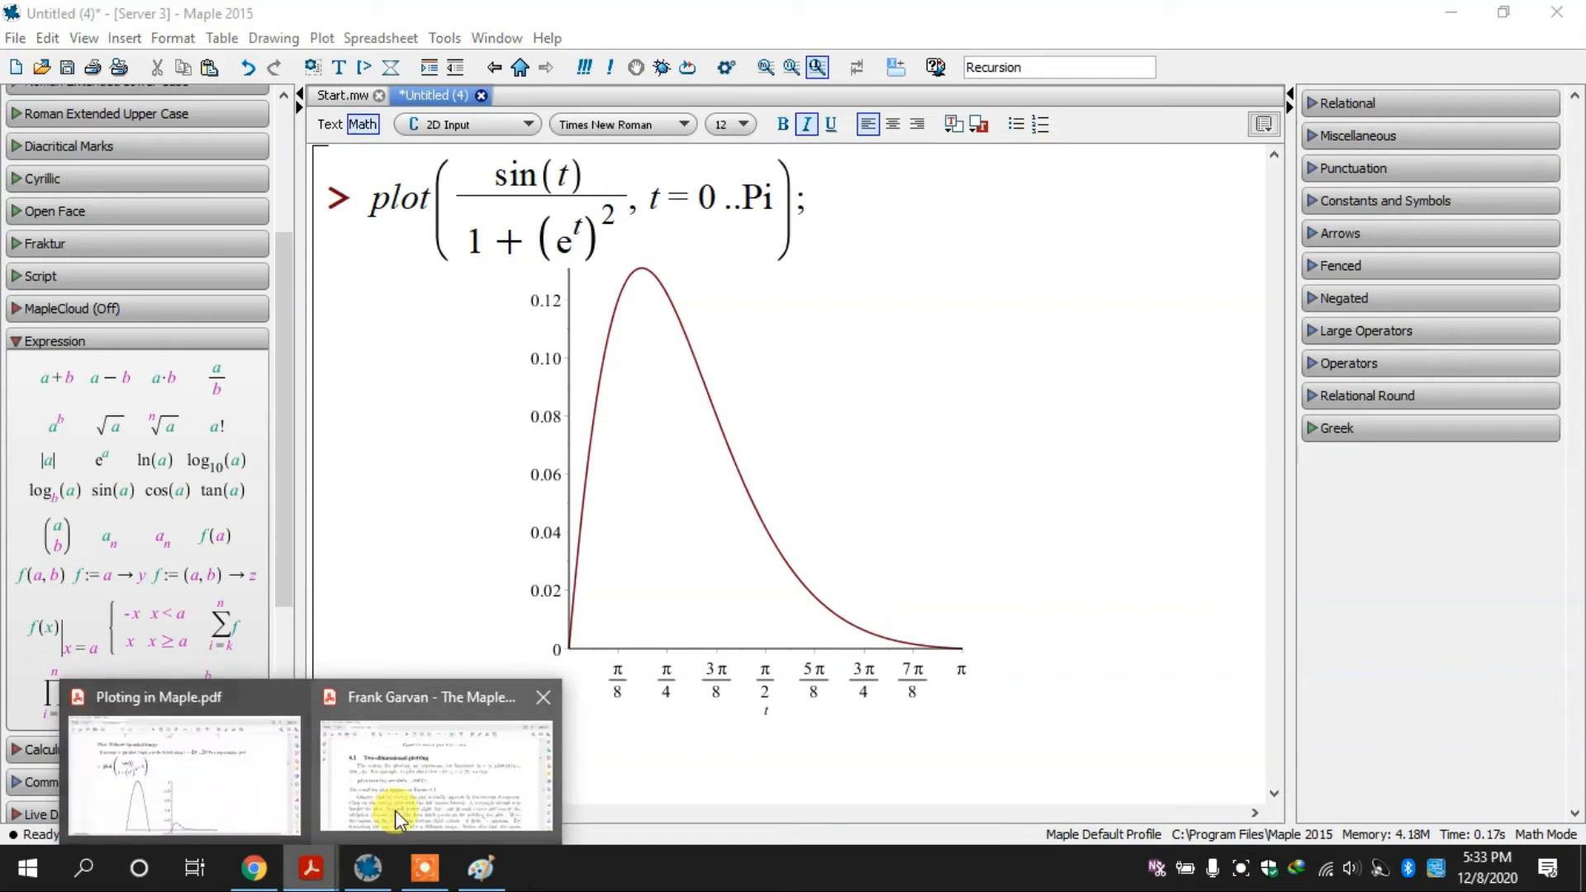
pyautogui.click(195, 780)
pyautogui.scroll(-5, 197, 776)
pyautogui.scroll(-5, 196, 776)
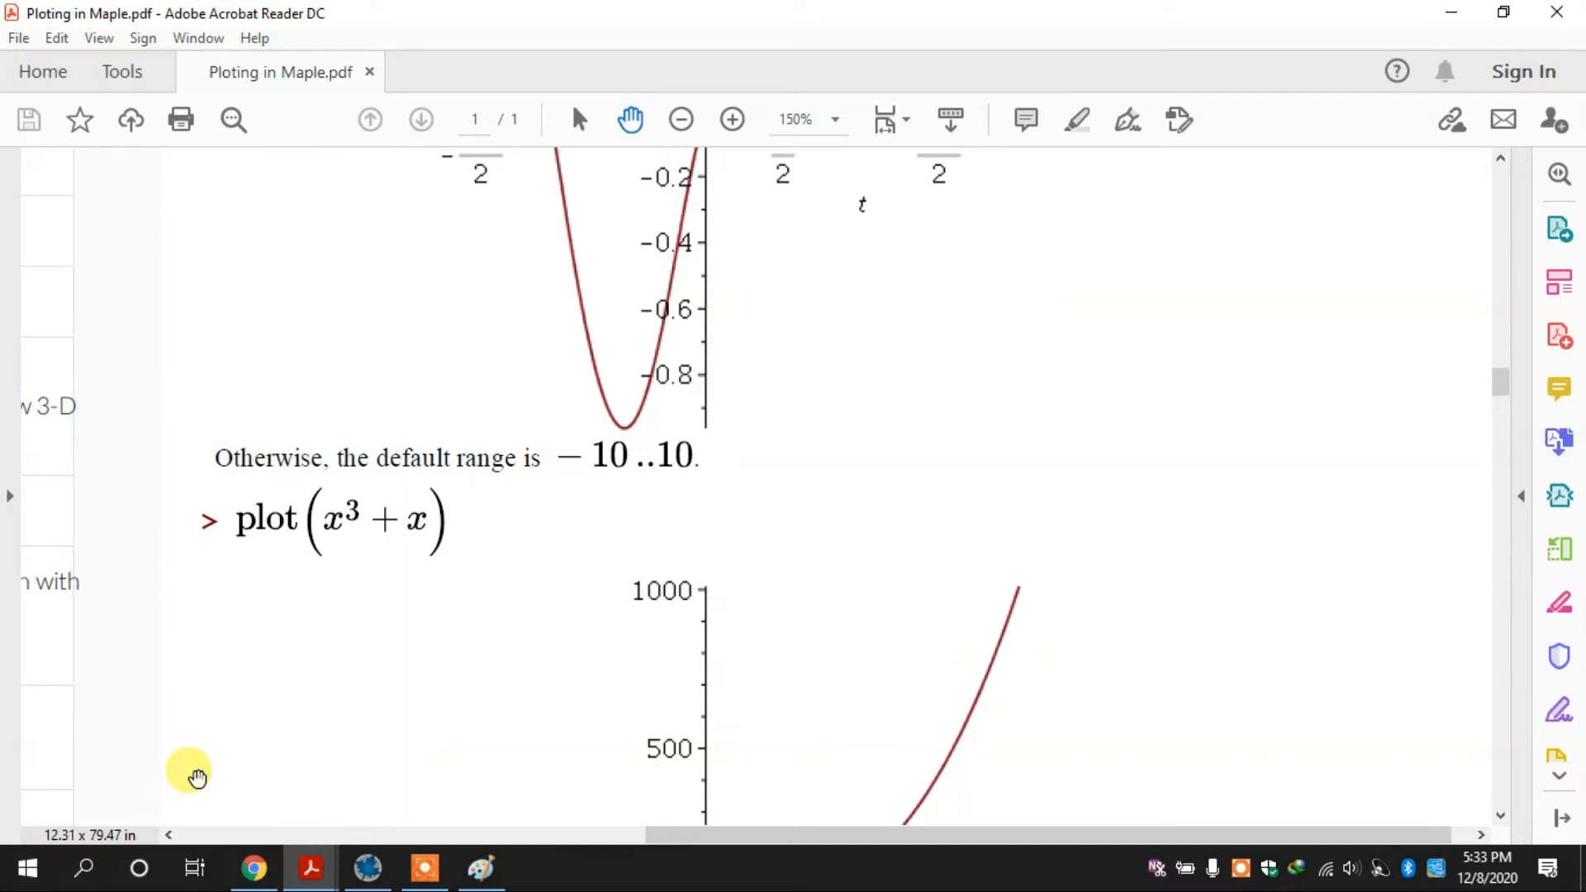
pyautogui.scroll(-4, 197, 776)
pyautogui.scroll(3, 196, 776)
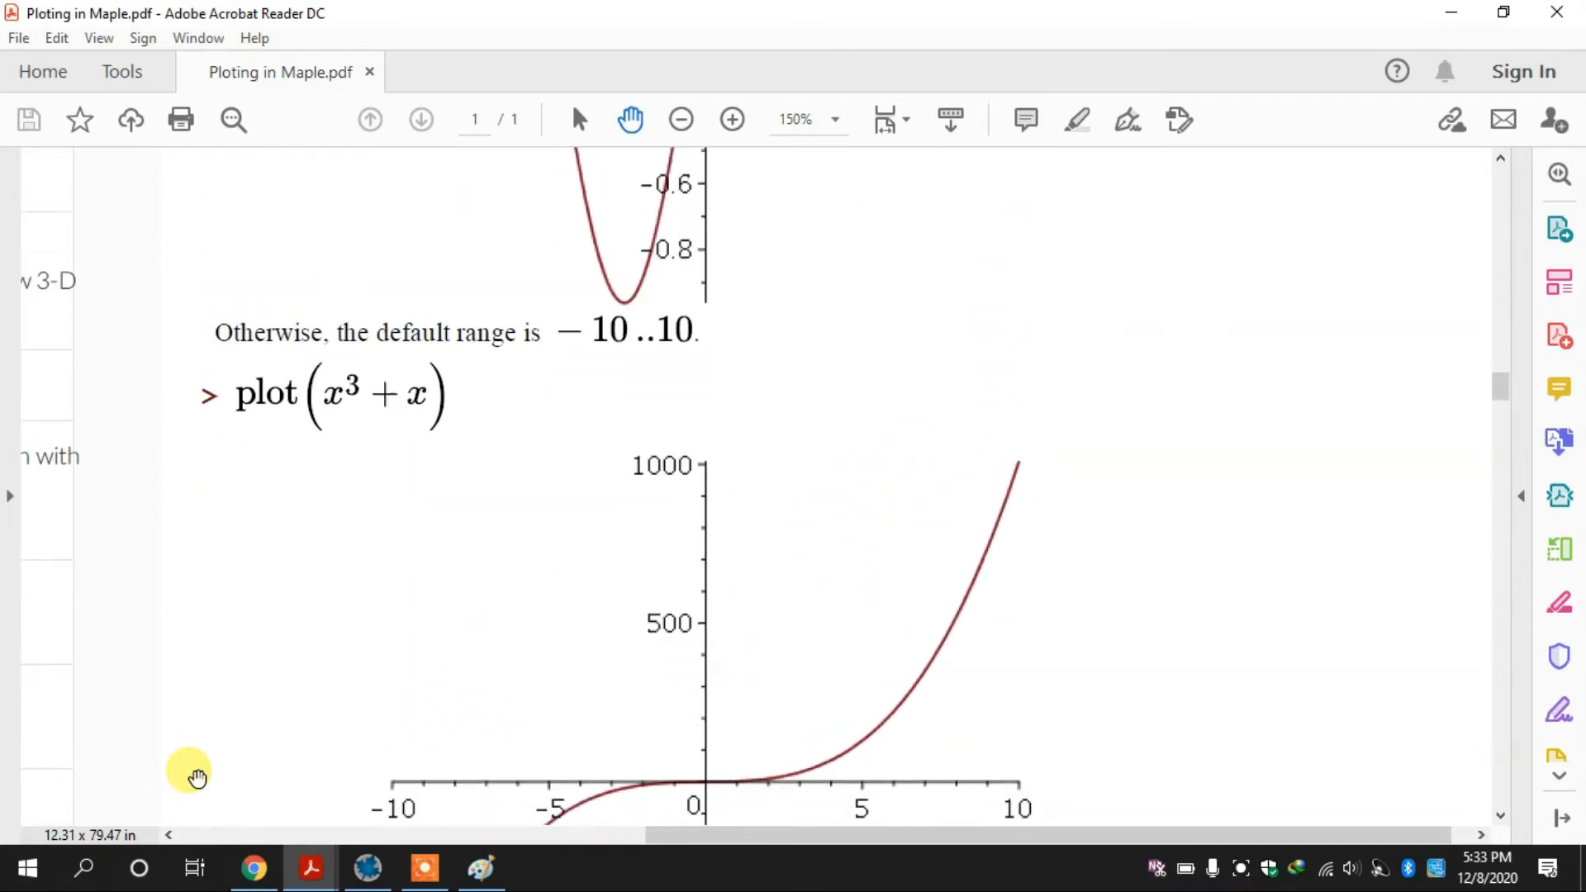
pyautogui.scroll(-2, 197, 776)
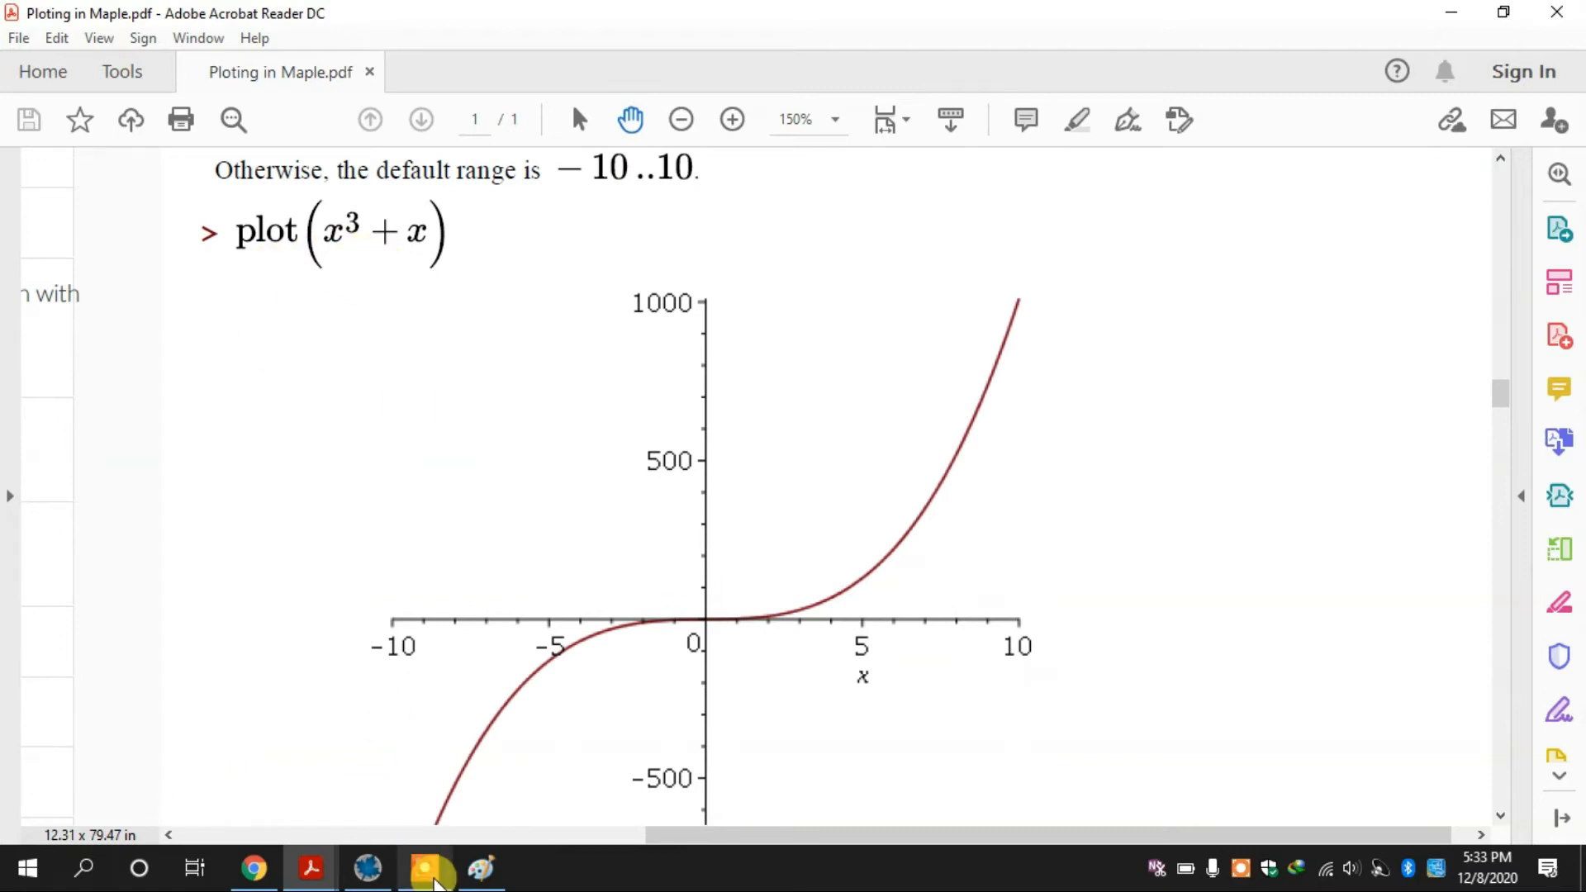
pyautogui.click(426, 869)
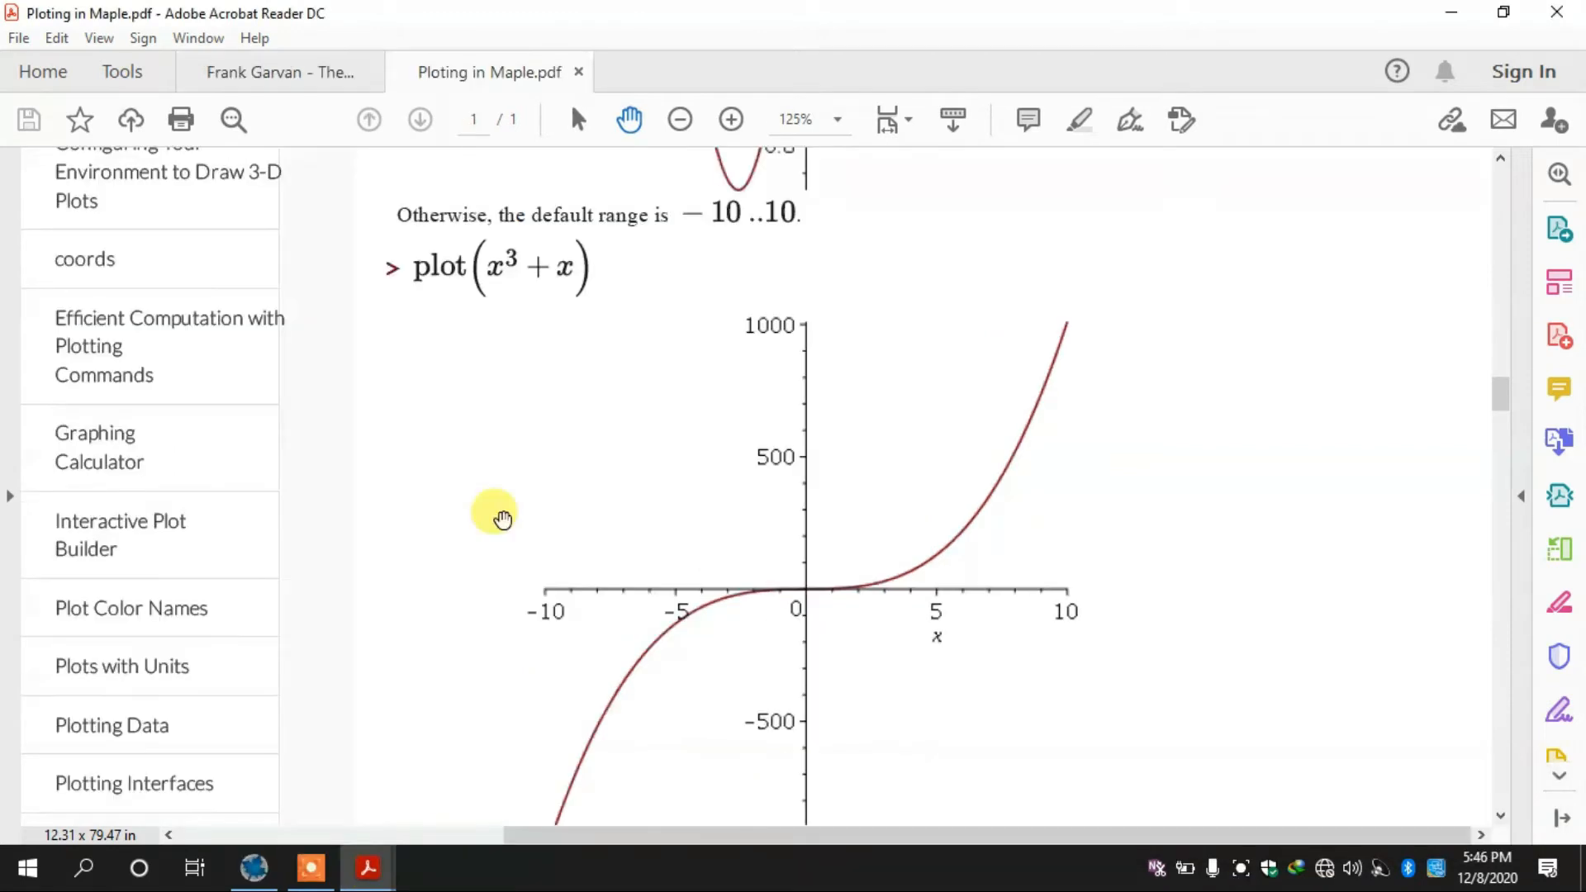
pyautogui.scroll(2, 500, 518)
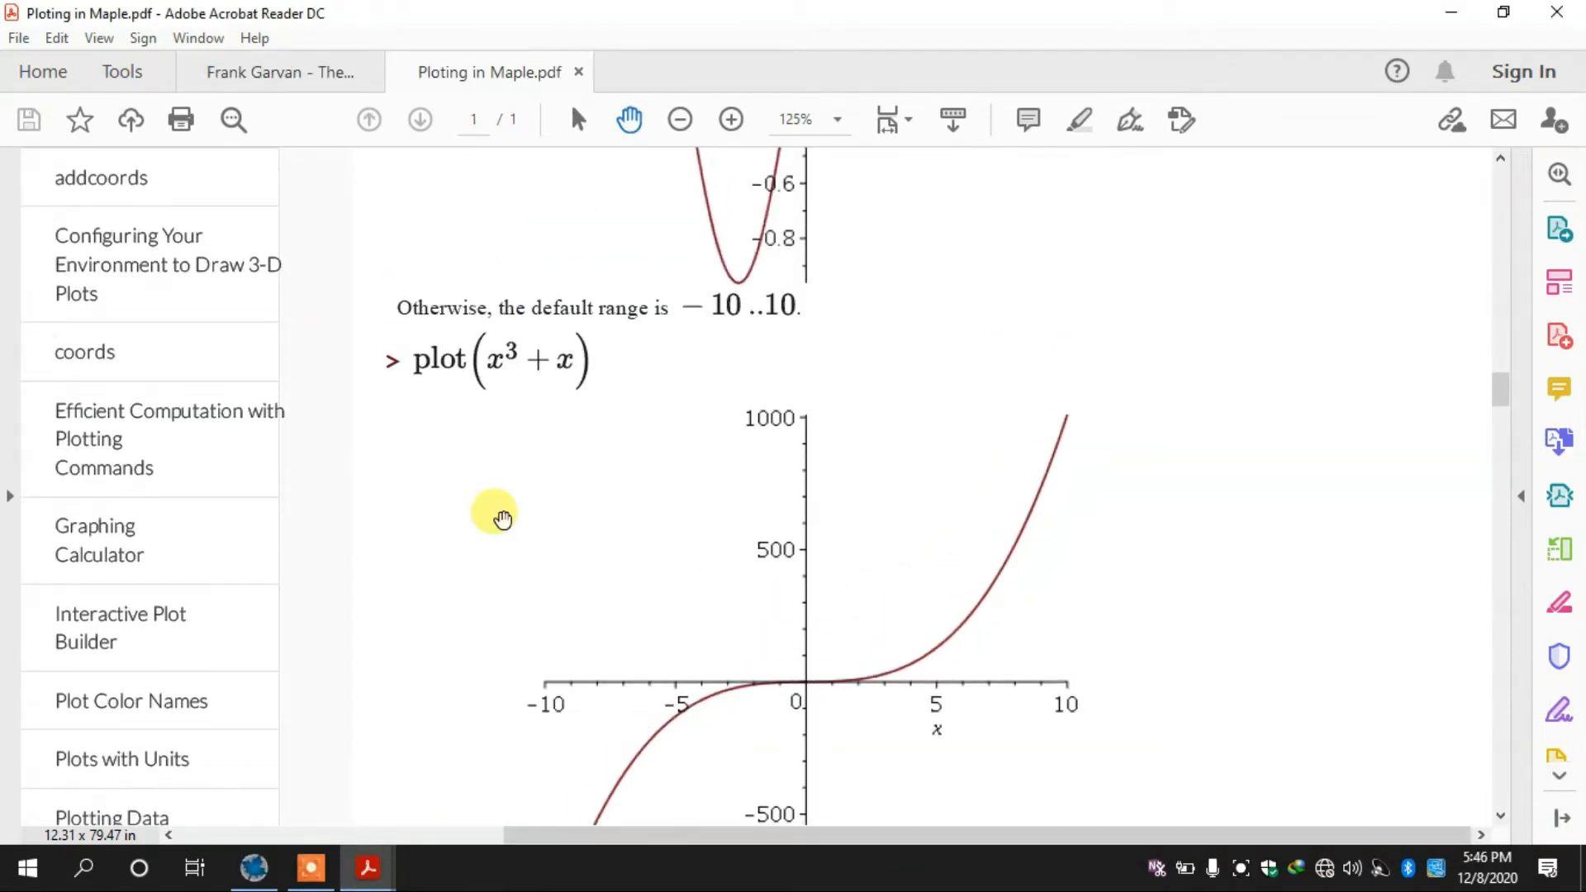
pyautogui.scroll(-1, 501, 518)
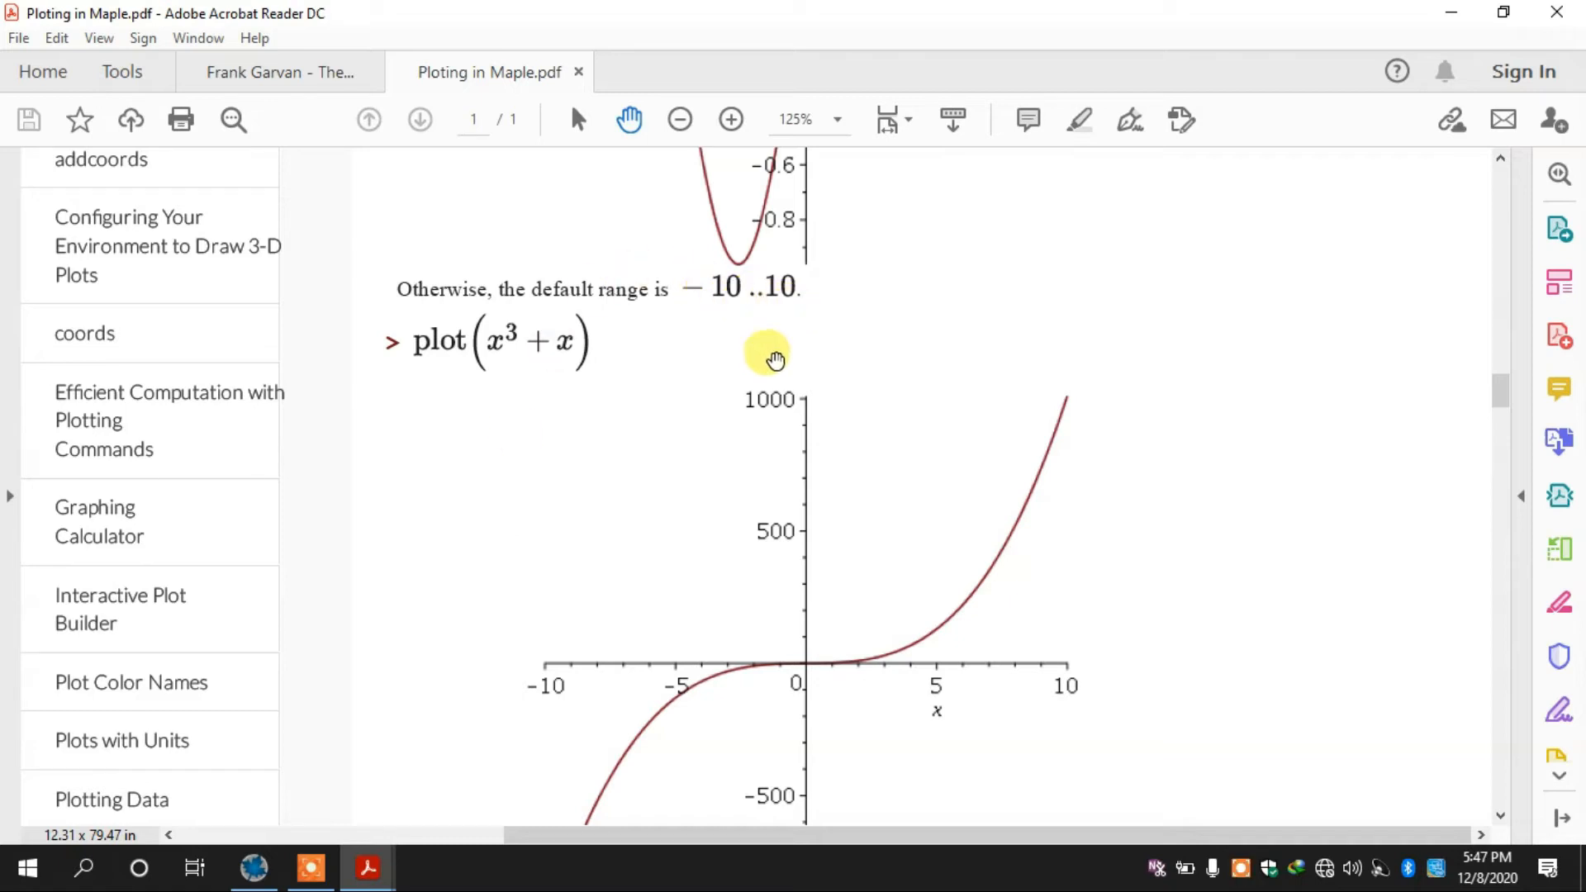
pyautogui.scroll(-1, 690, 453)
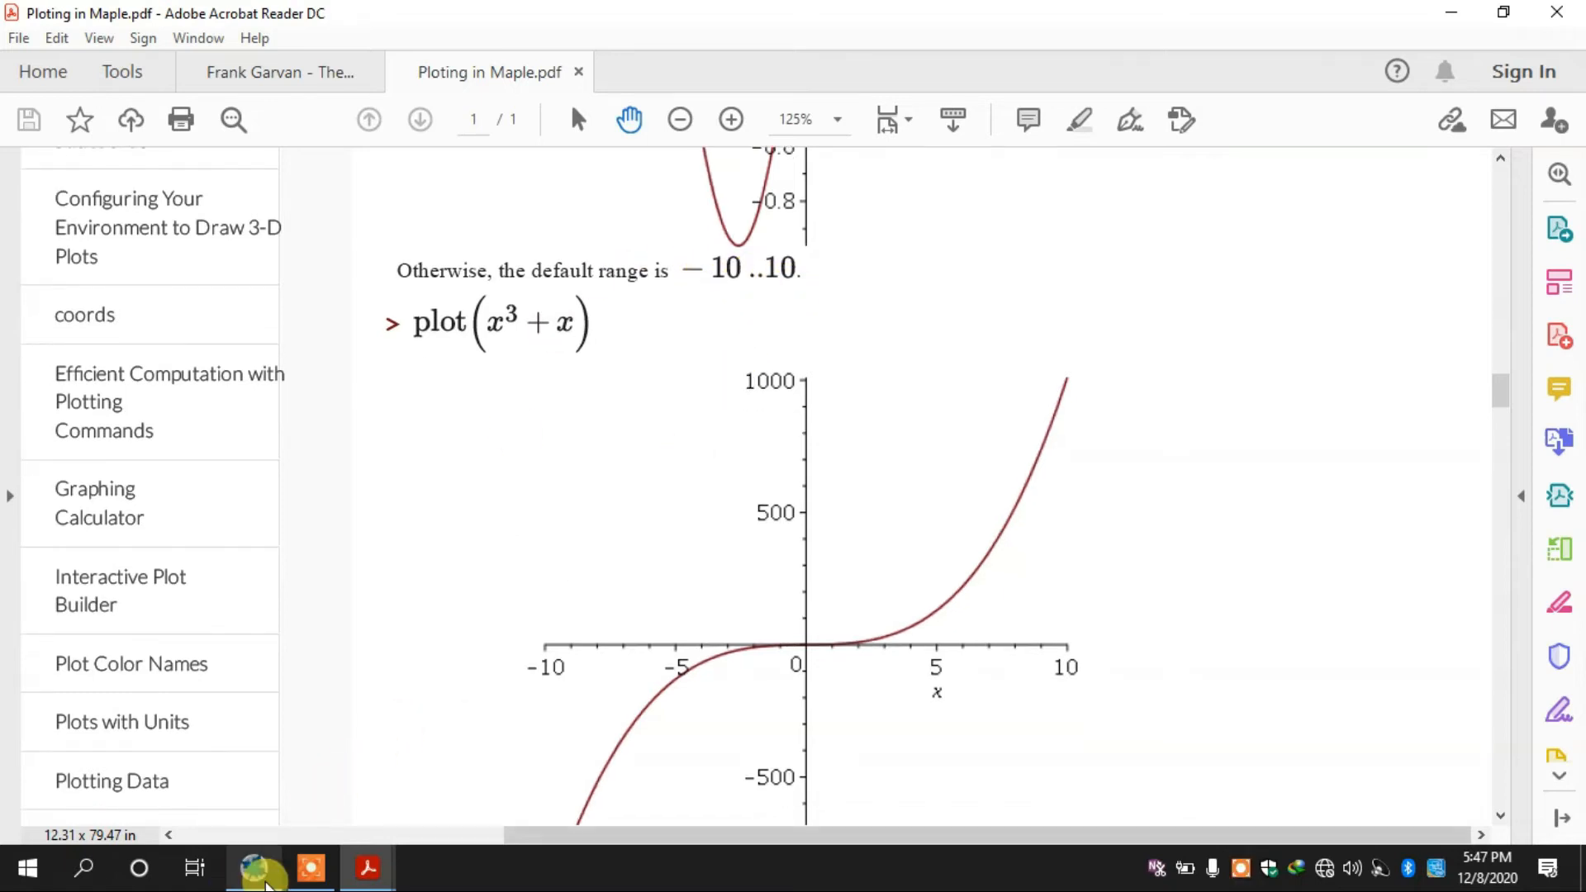
# Step: Switch to Maple and plot x^3 + x without giving a variable or range
pyautogui.click(256, 867)
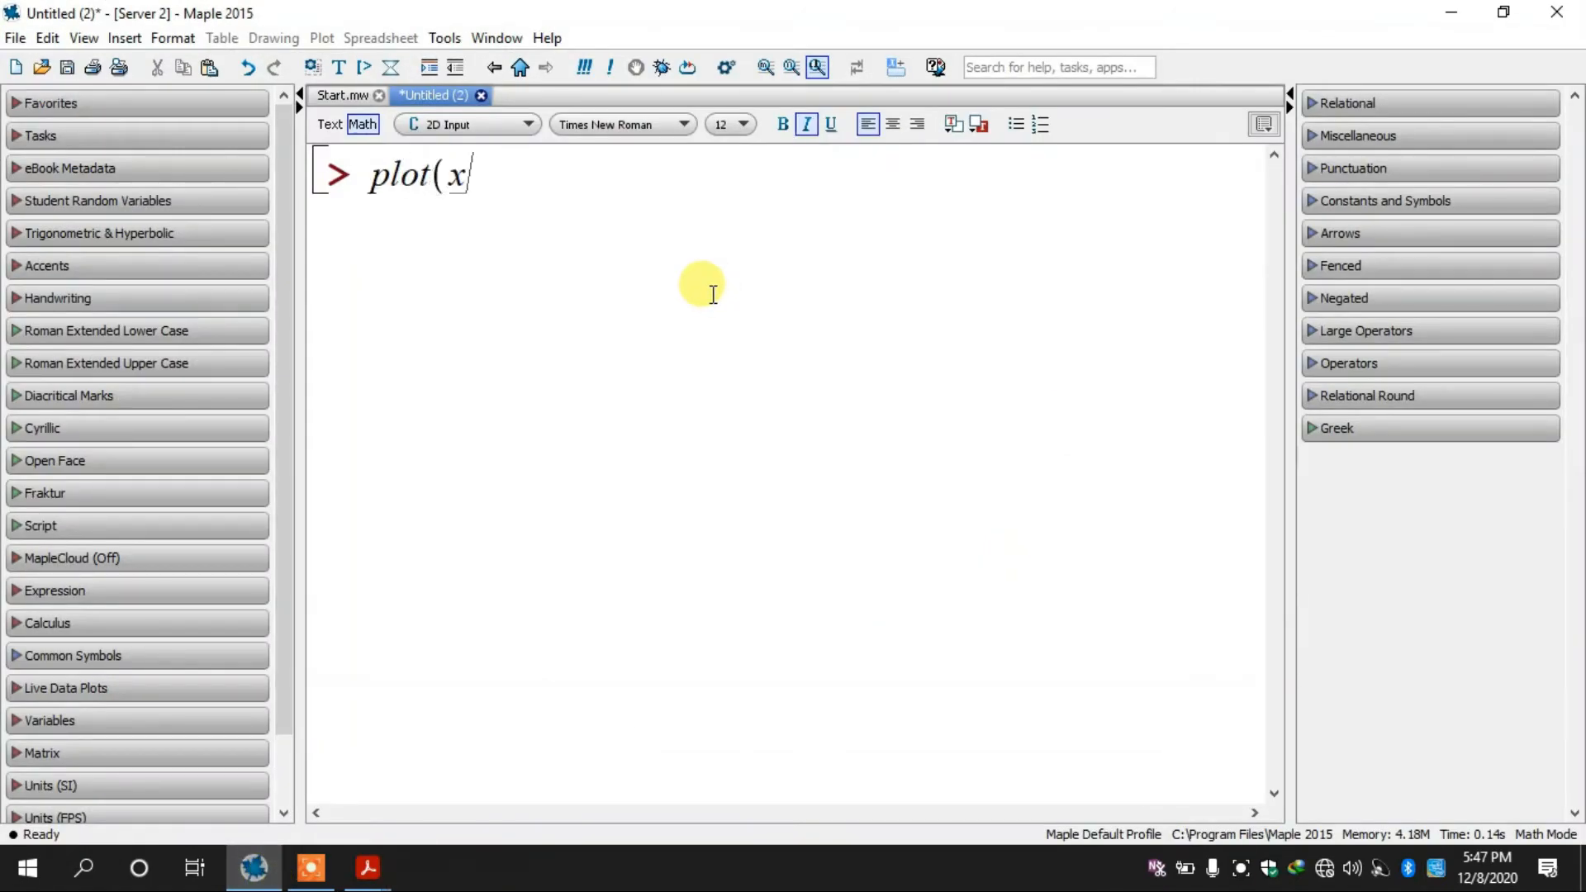
pyautogui.write('^3')
pyautogui.press('Right')
pyautogui.write('+ x')
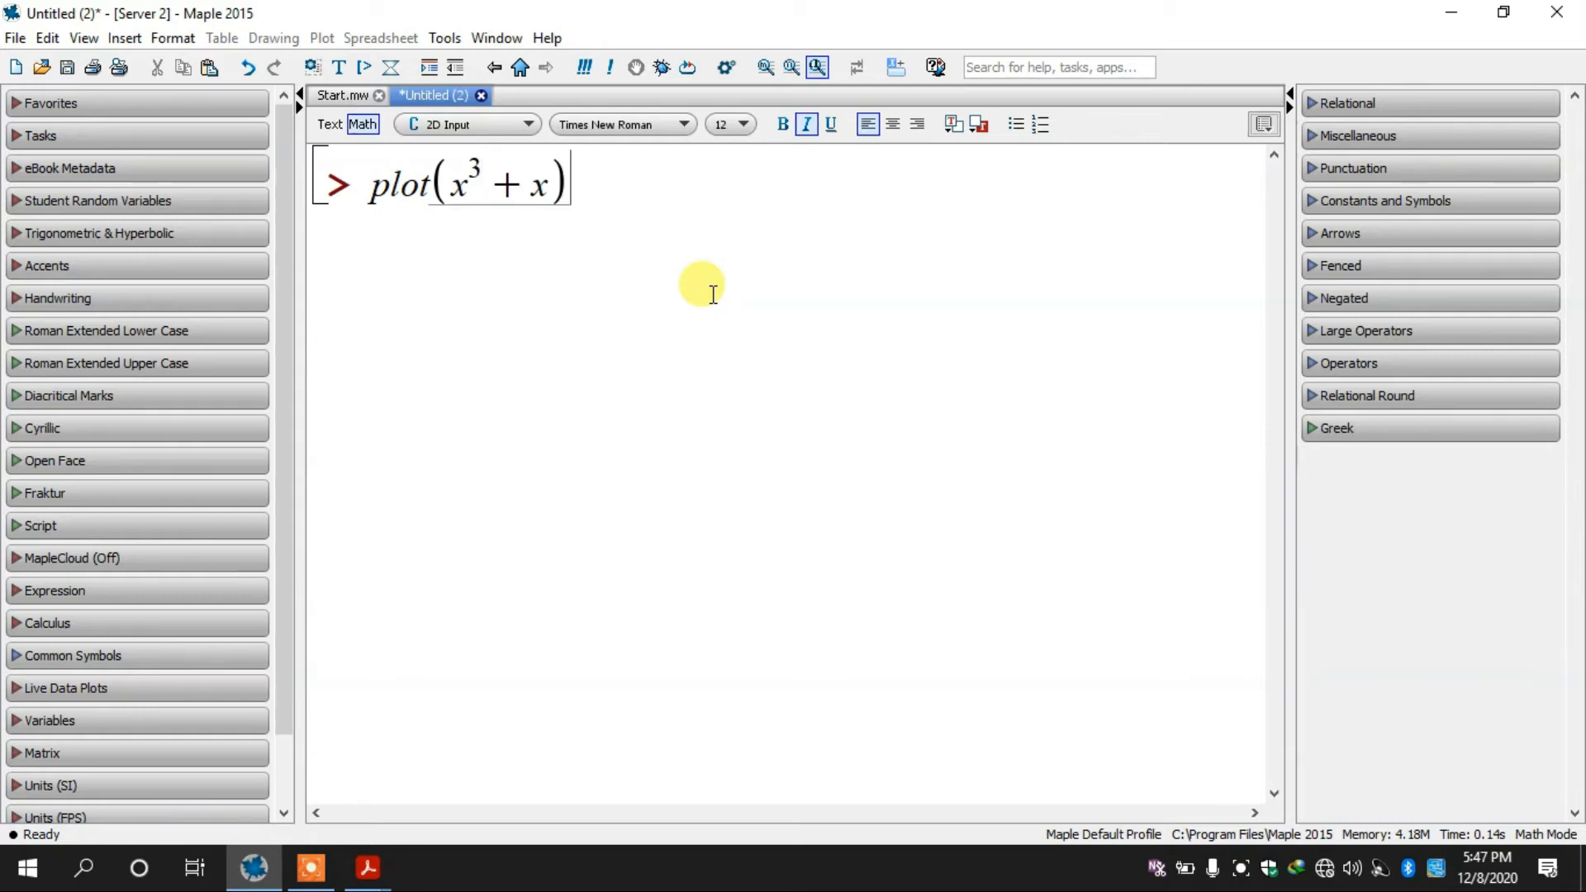
pyautogui.write(', x')
pyautogui.press('BackSpace')
pyautogui.press('BackSpace')
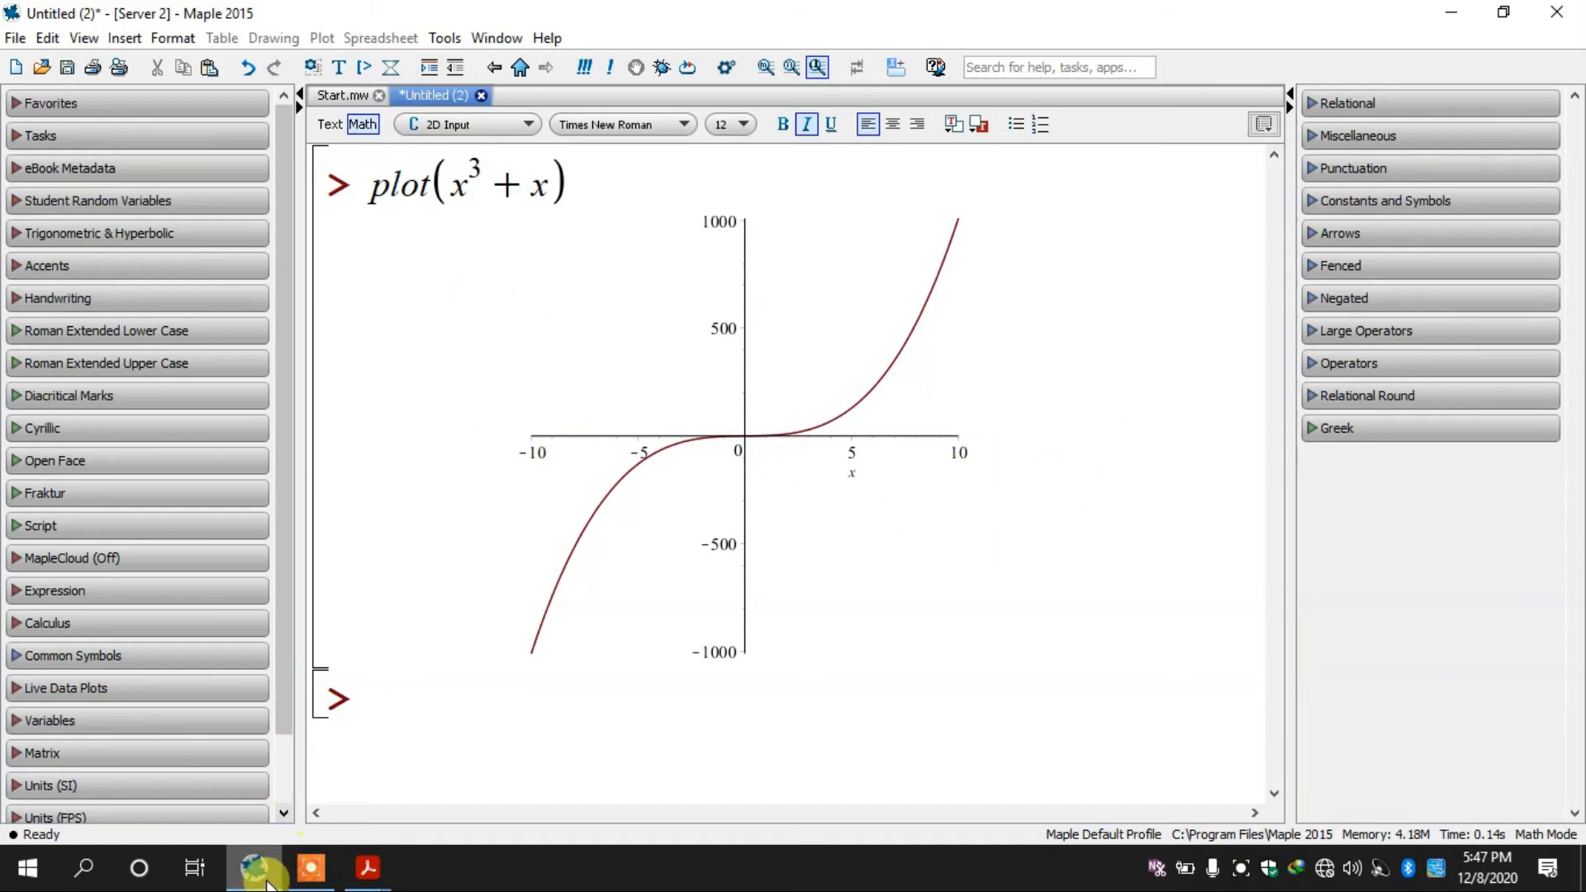
# Step: Return to Ploting in Maple.pdf and review the Plots Without Specified Range section with its trigonometric example
pyautogui.moveTo(369, 867)
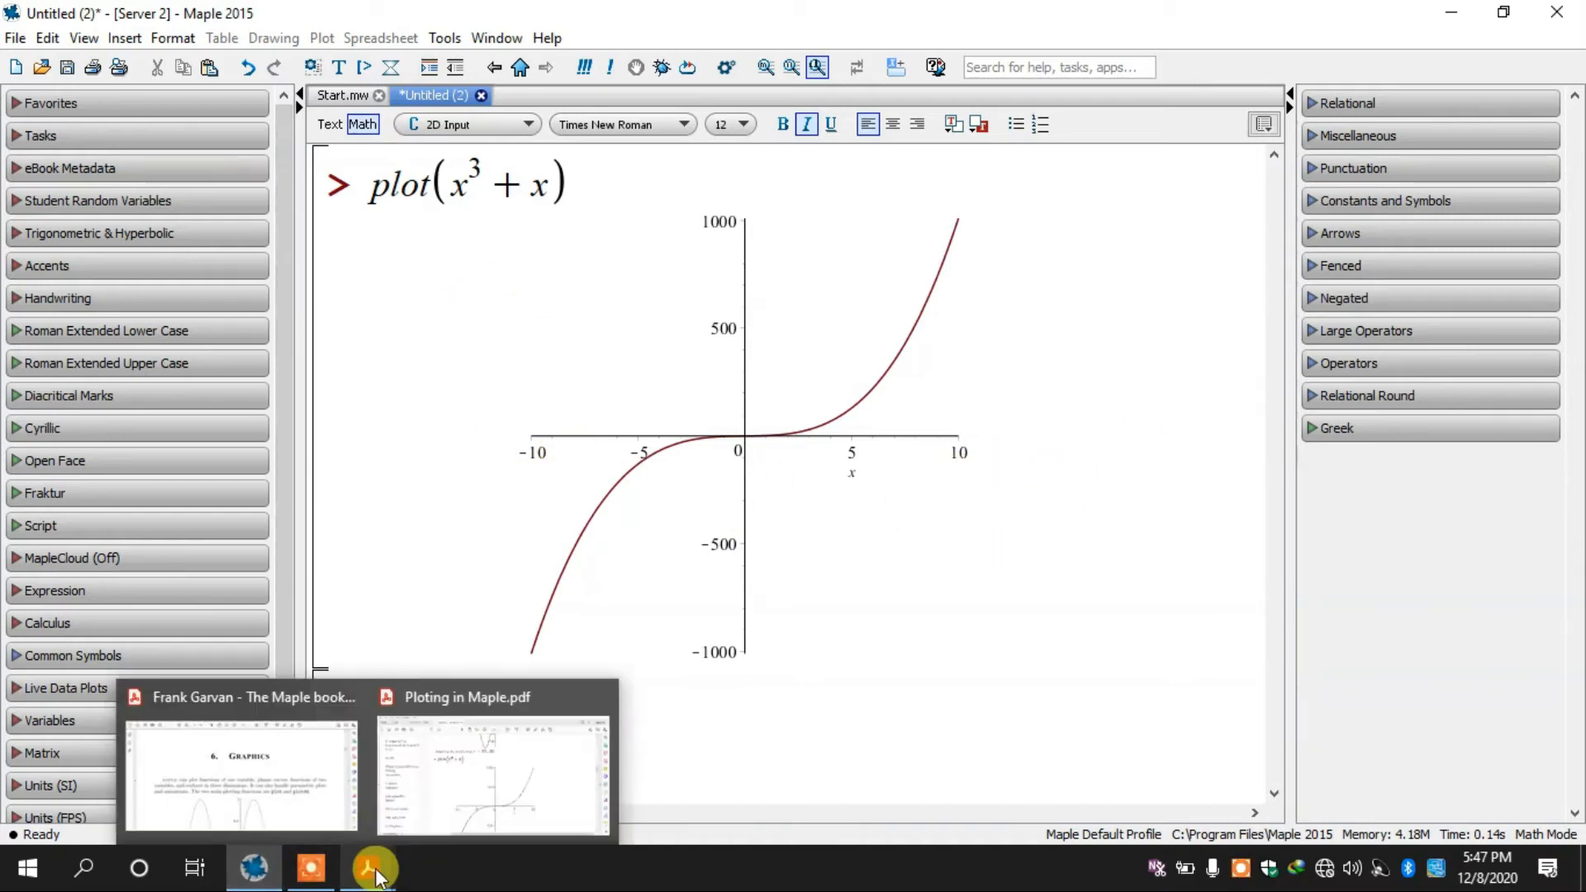
pyautogui.click(471, 766)
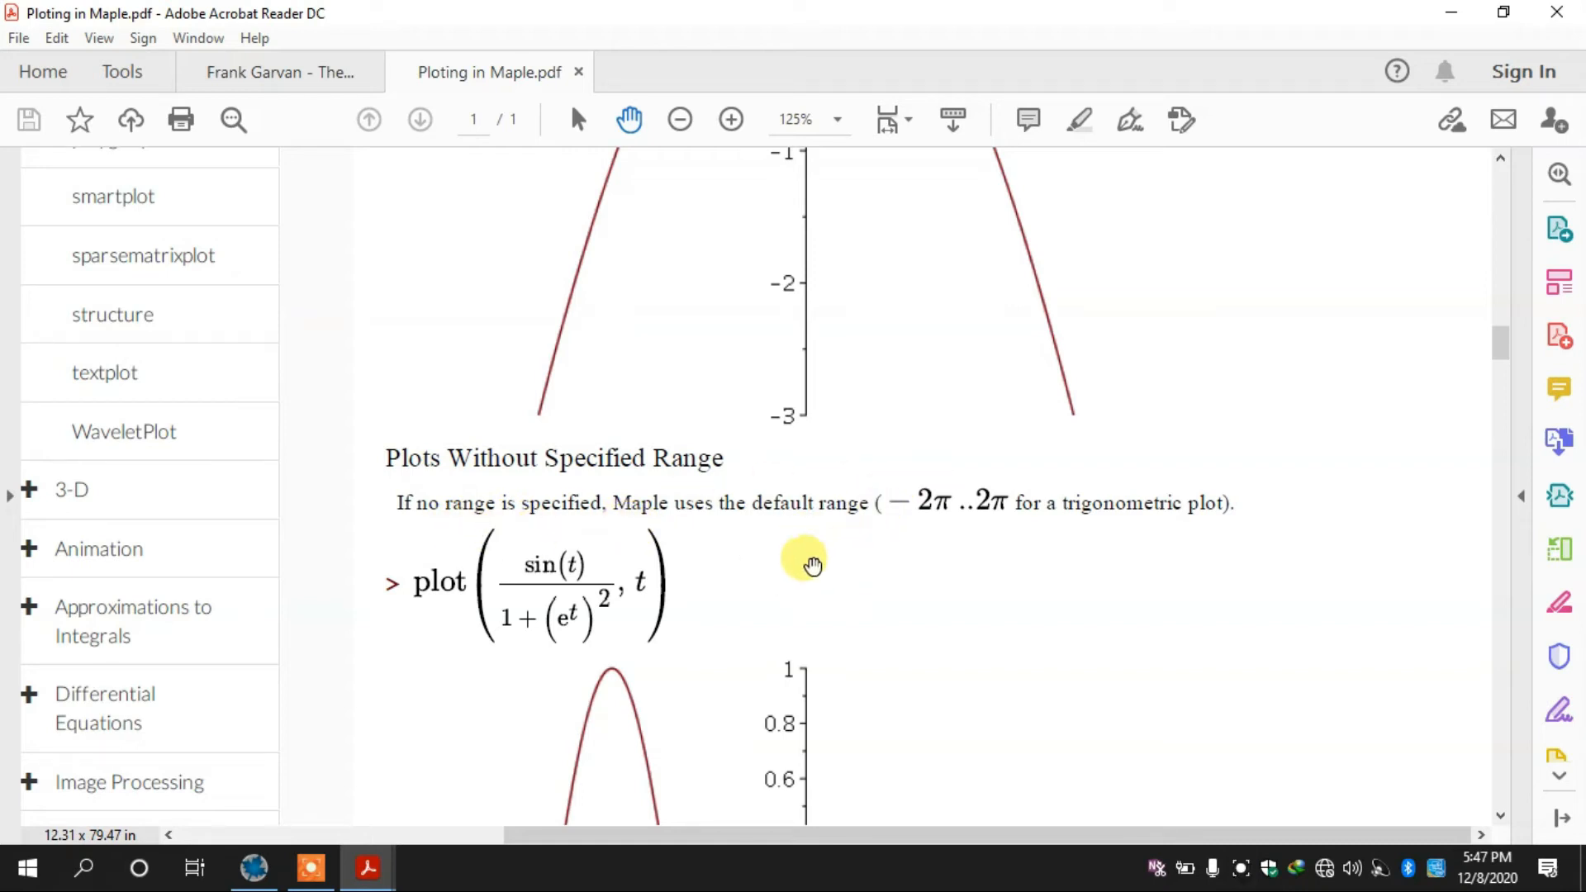
pyautogui.scroll(-1, 812, 565)
pyautogui.scroll(-3, 809, 562)
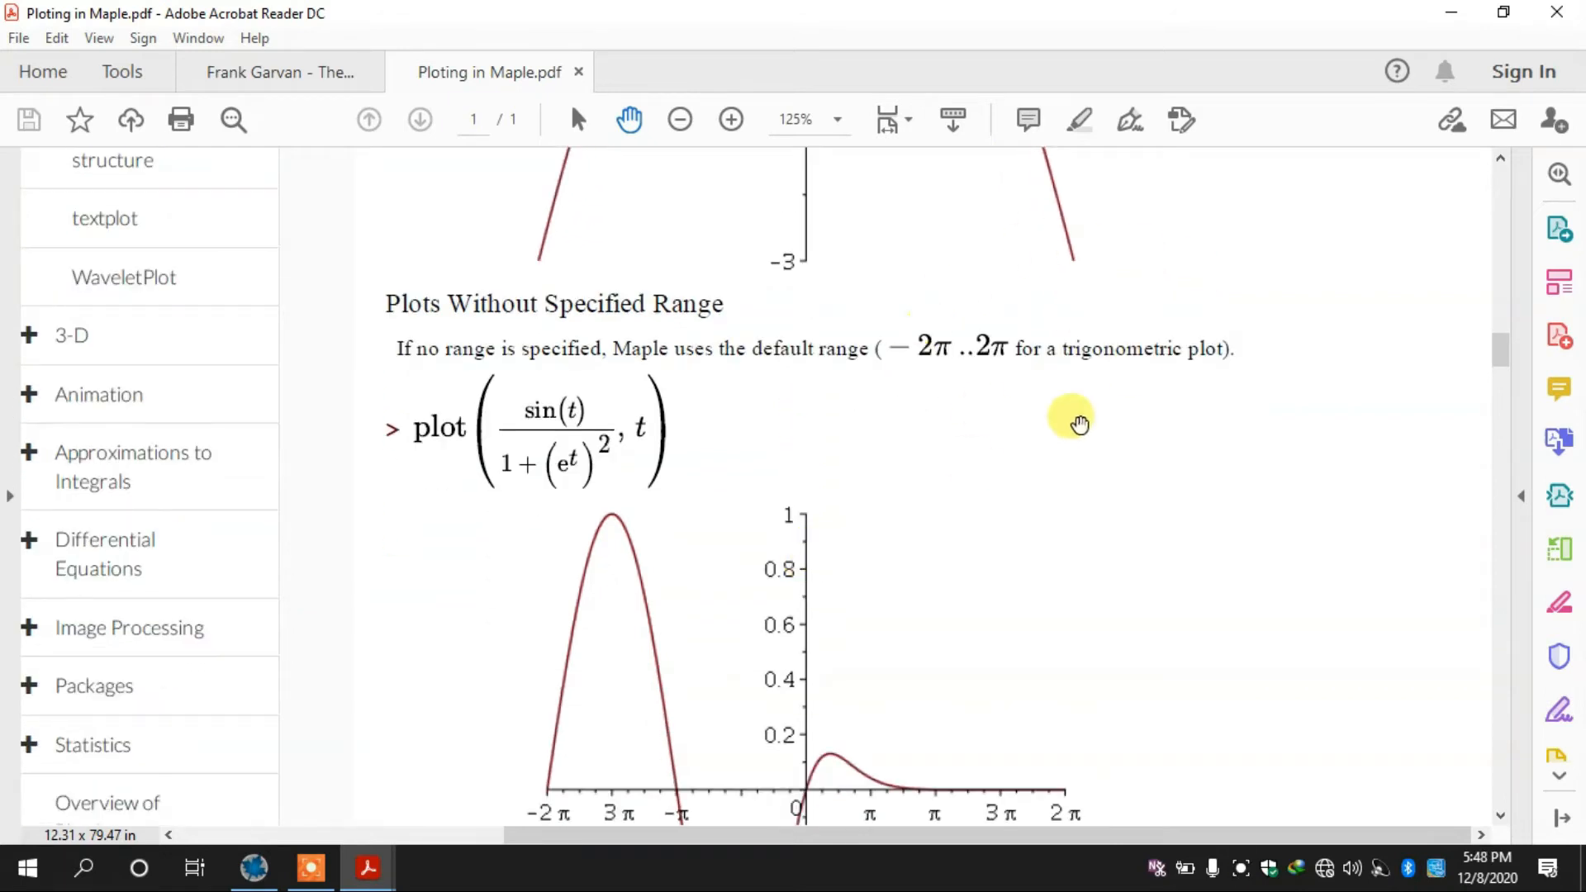
# Step: Compare the PDF's plot(1 - x^2, x = -2..2) example with its default-range examples for sin(t)/(1+(e^t)^2) and x^3 + x
pyautogui.scroll(-10, 980, 438)
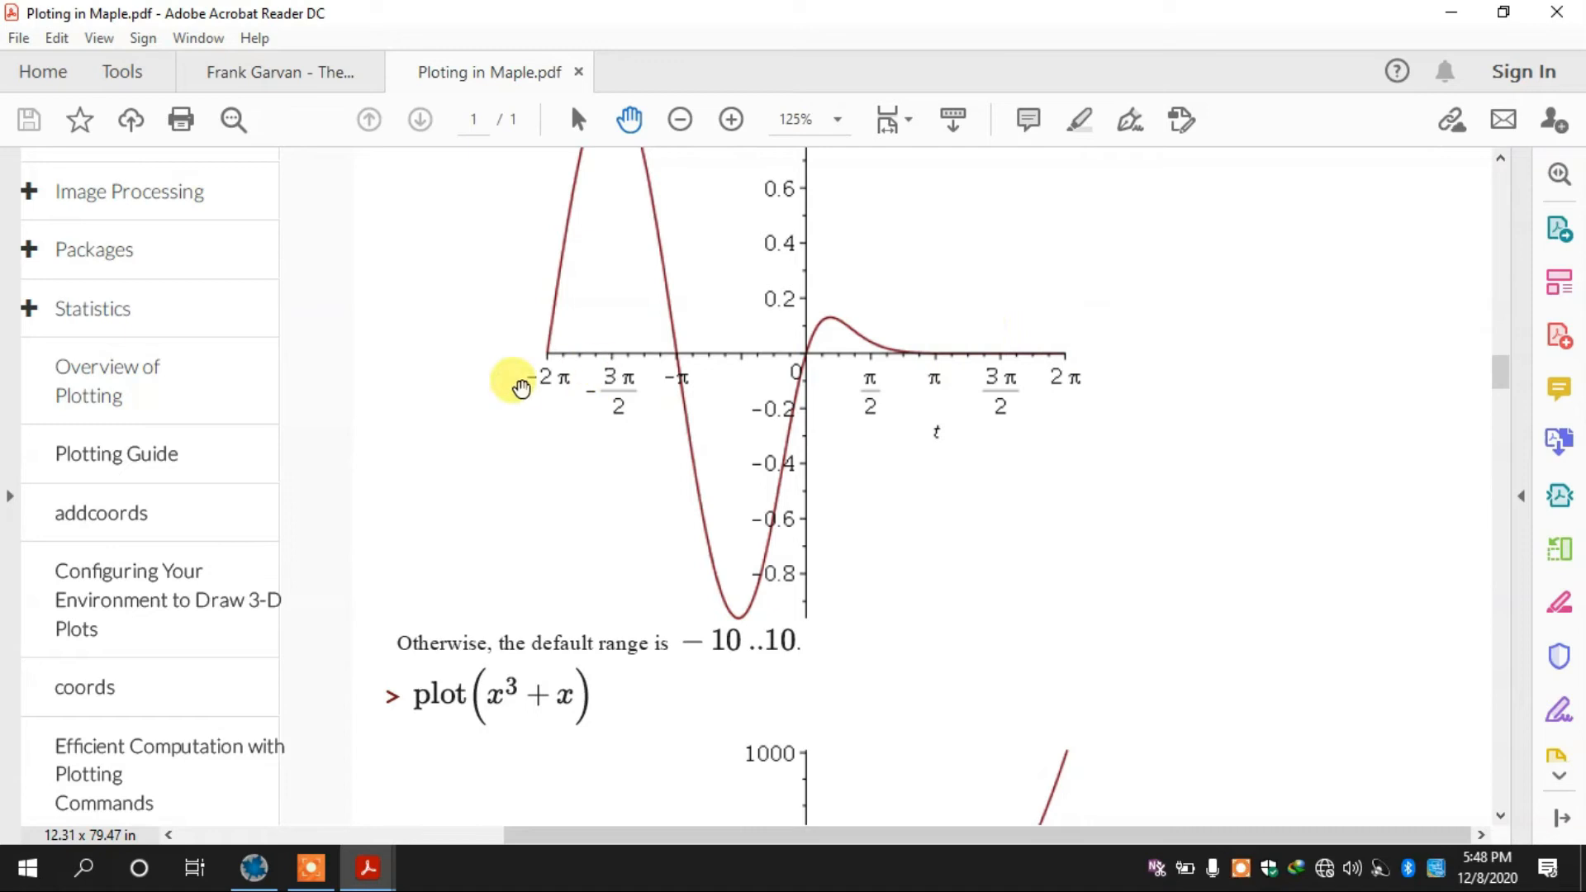
pyautogui.scroll(20, 520, 386)
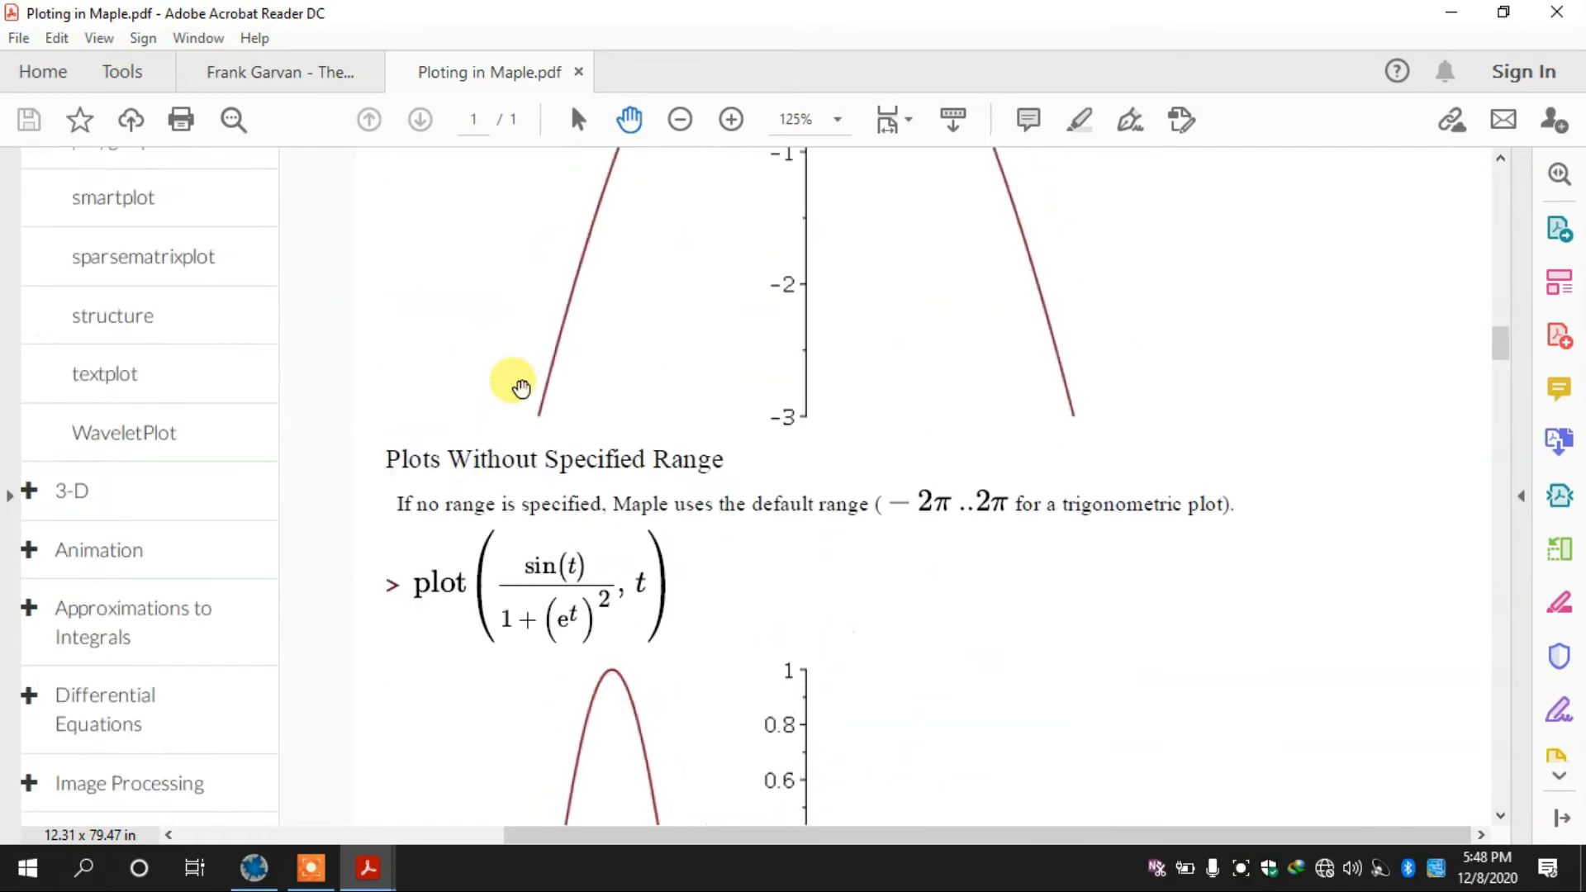
pyautogui.scroll(1, 520, 386)
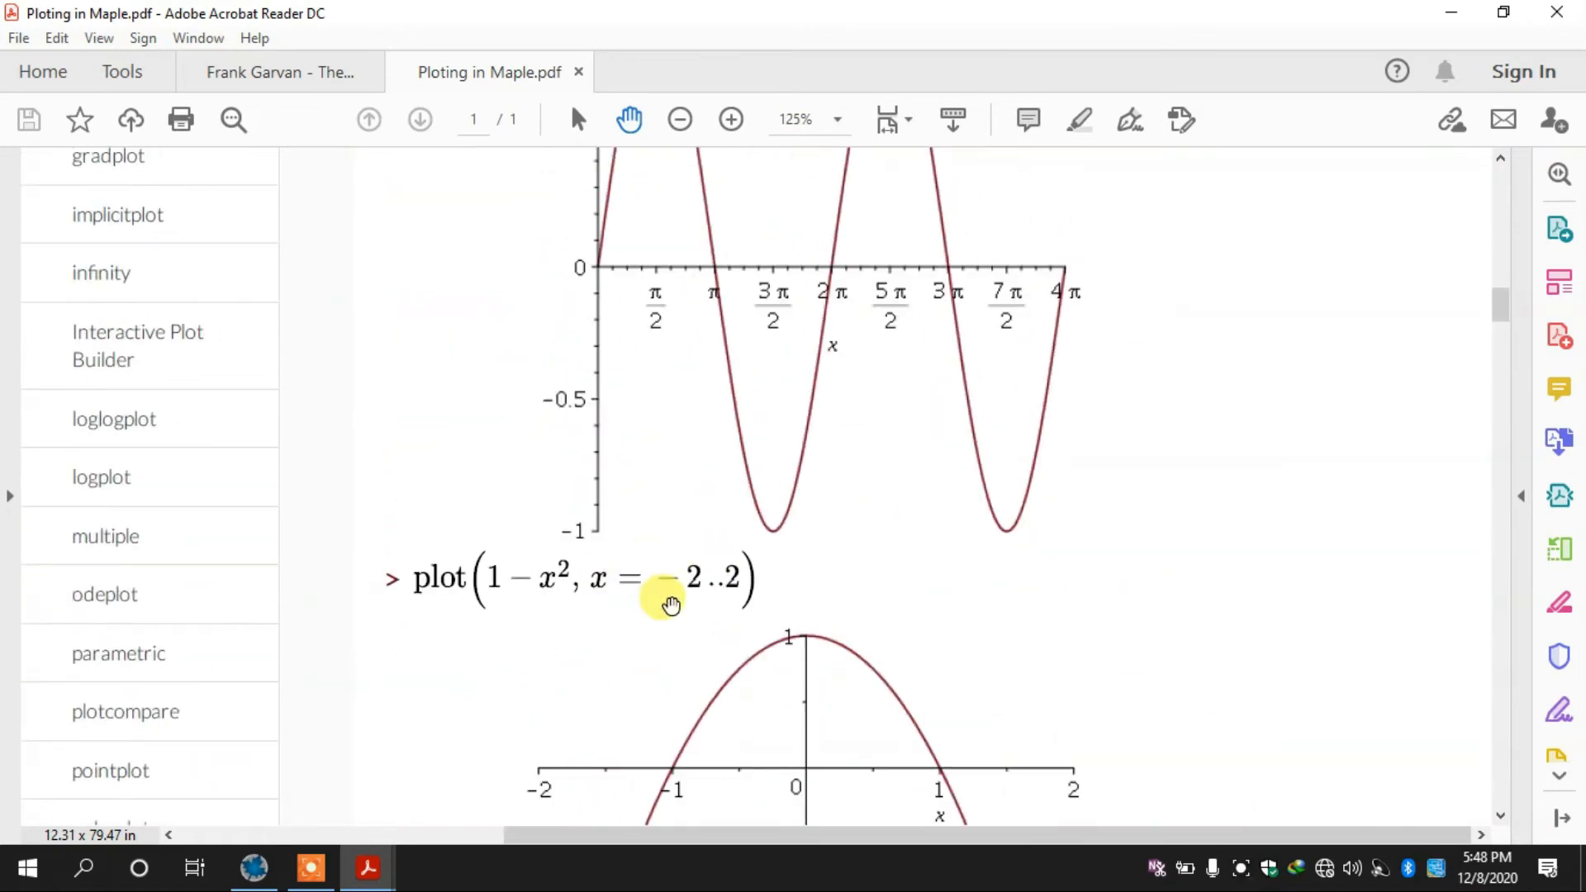
pyautogui.scroll(-1, 665, 602)
pyautogui.scroll(-2, 665, 602)
pyautogui.scroll(-1, 704, 439)
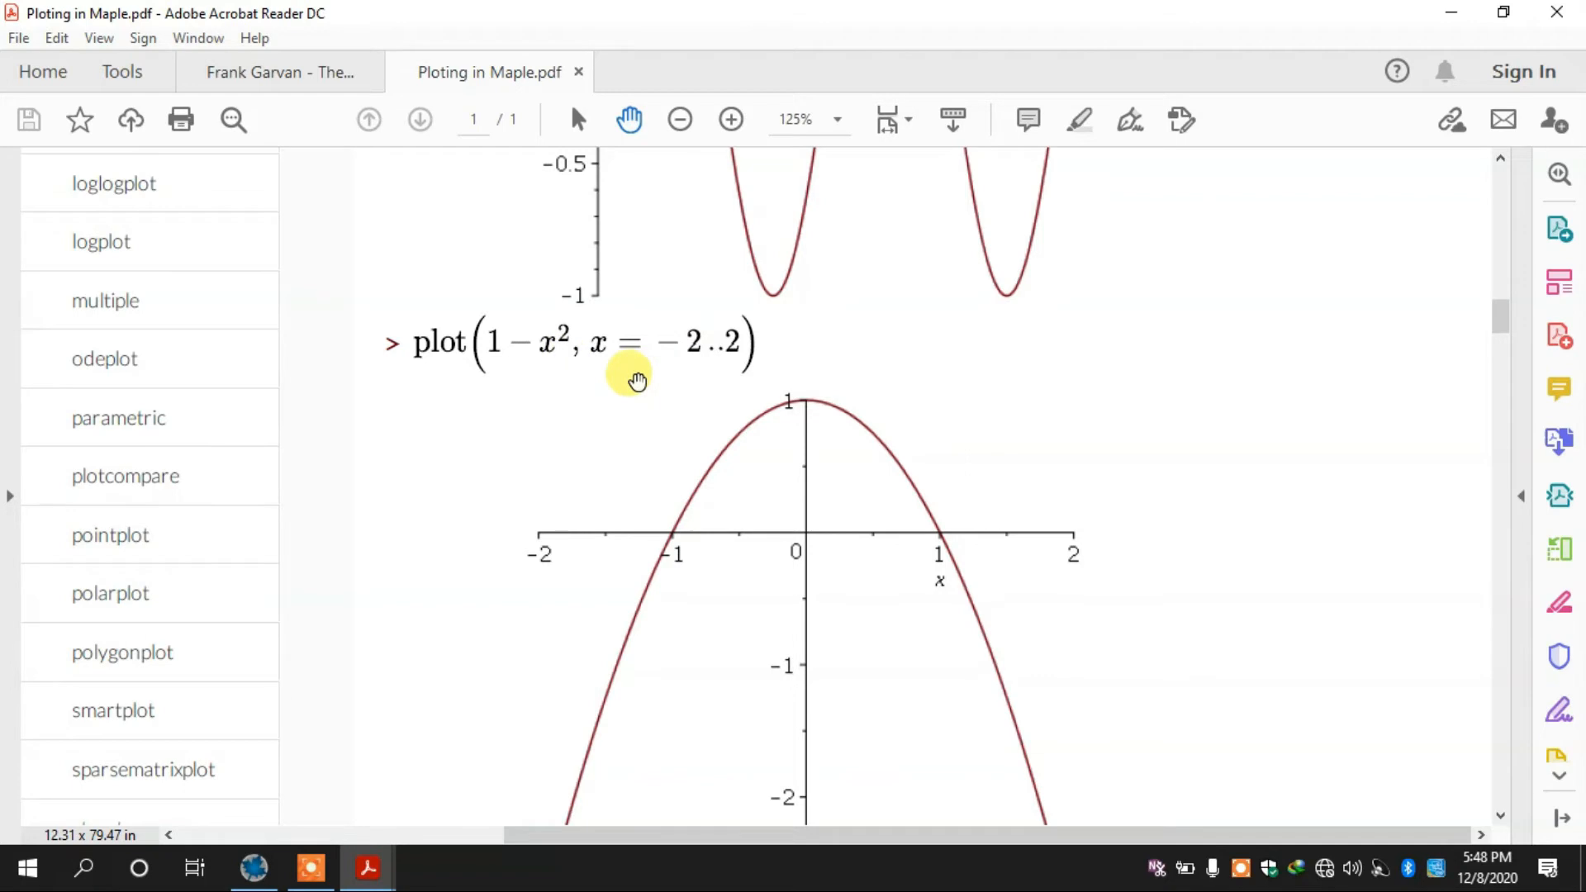
pyautogui.scroll(-10, 652, 419)
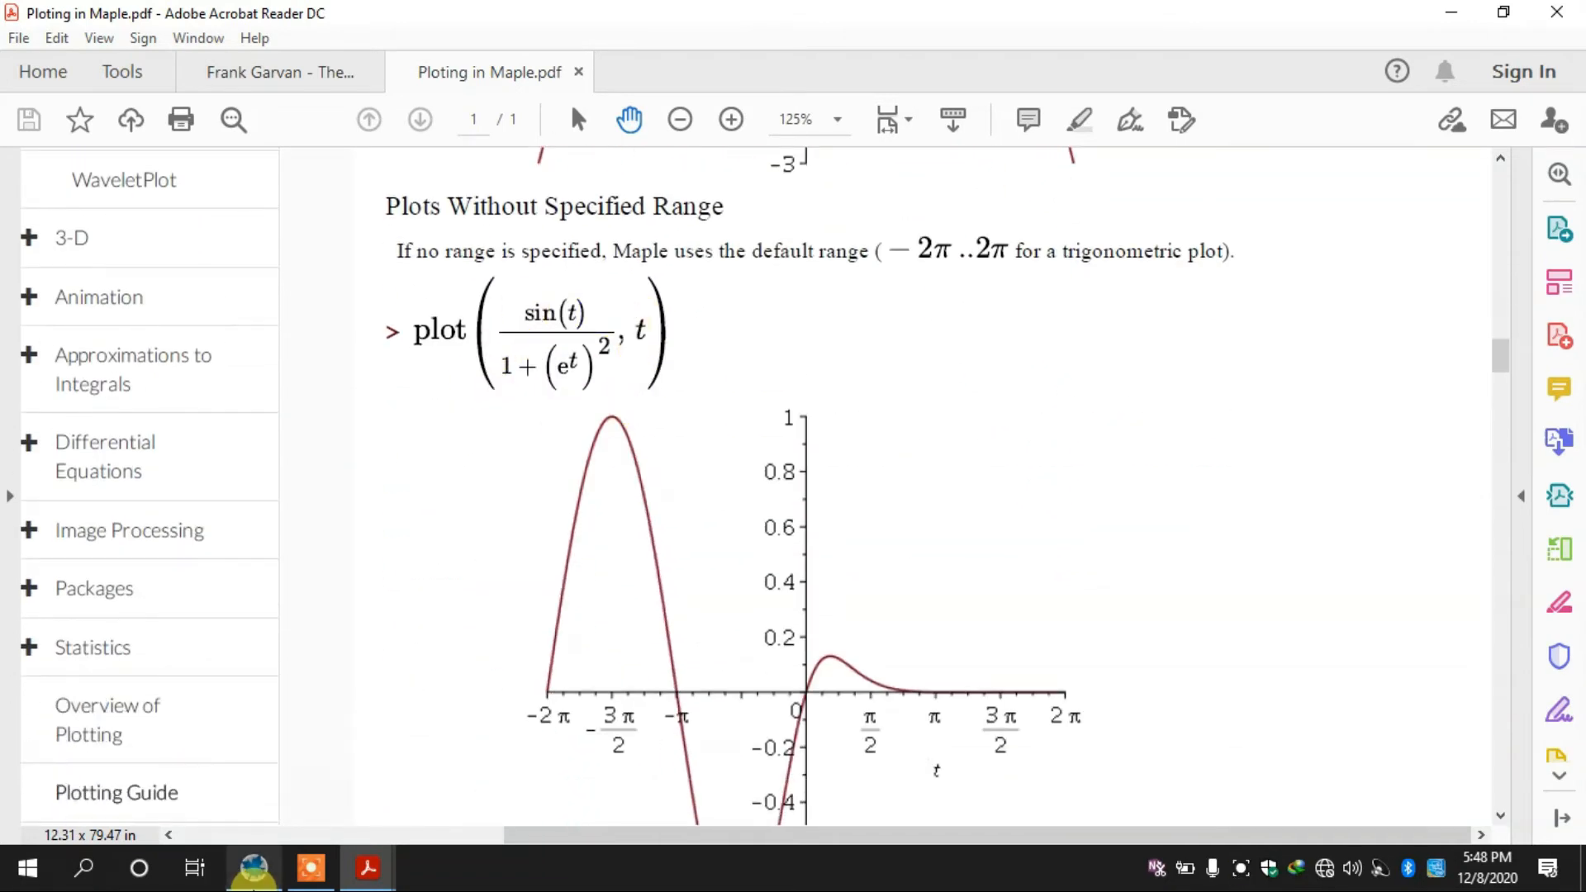
# Step: Switch to Maple and plot sin(x) without specifying a variable or range
pyautogui.click(253, 867)
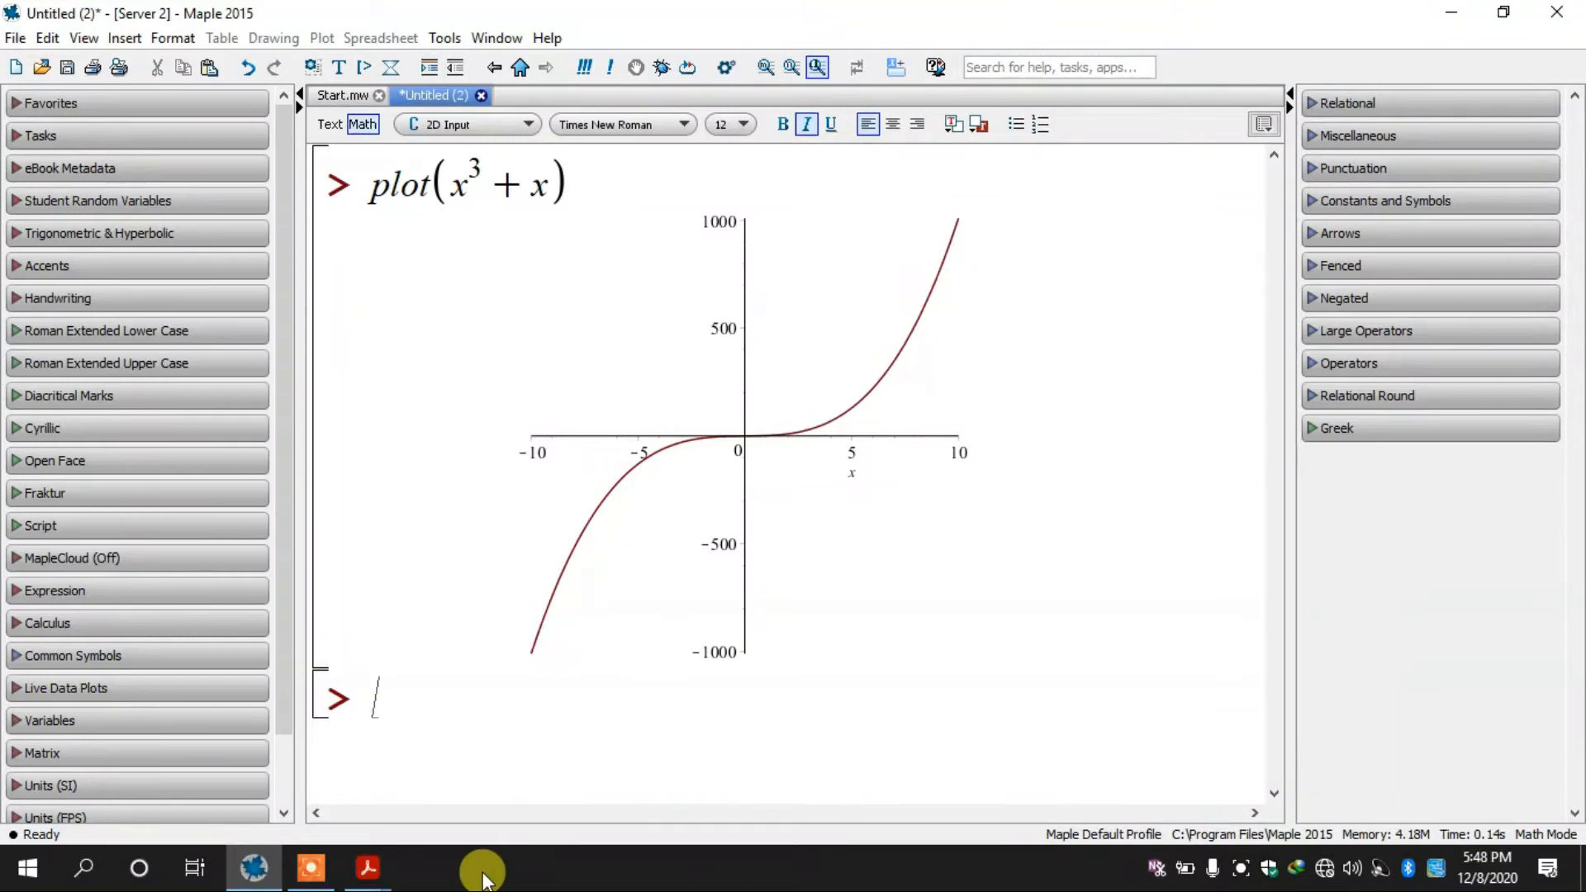
pyautogui.write('plot(')
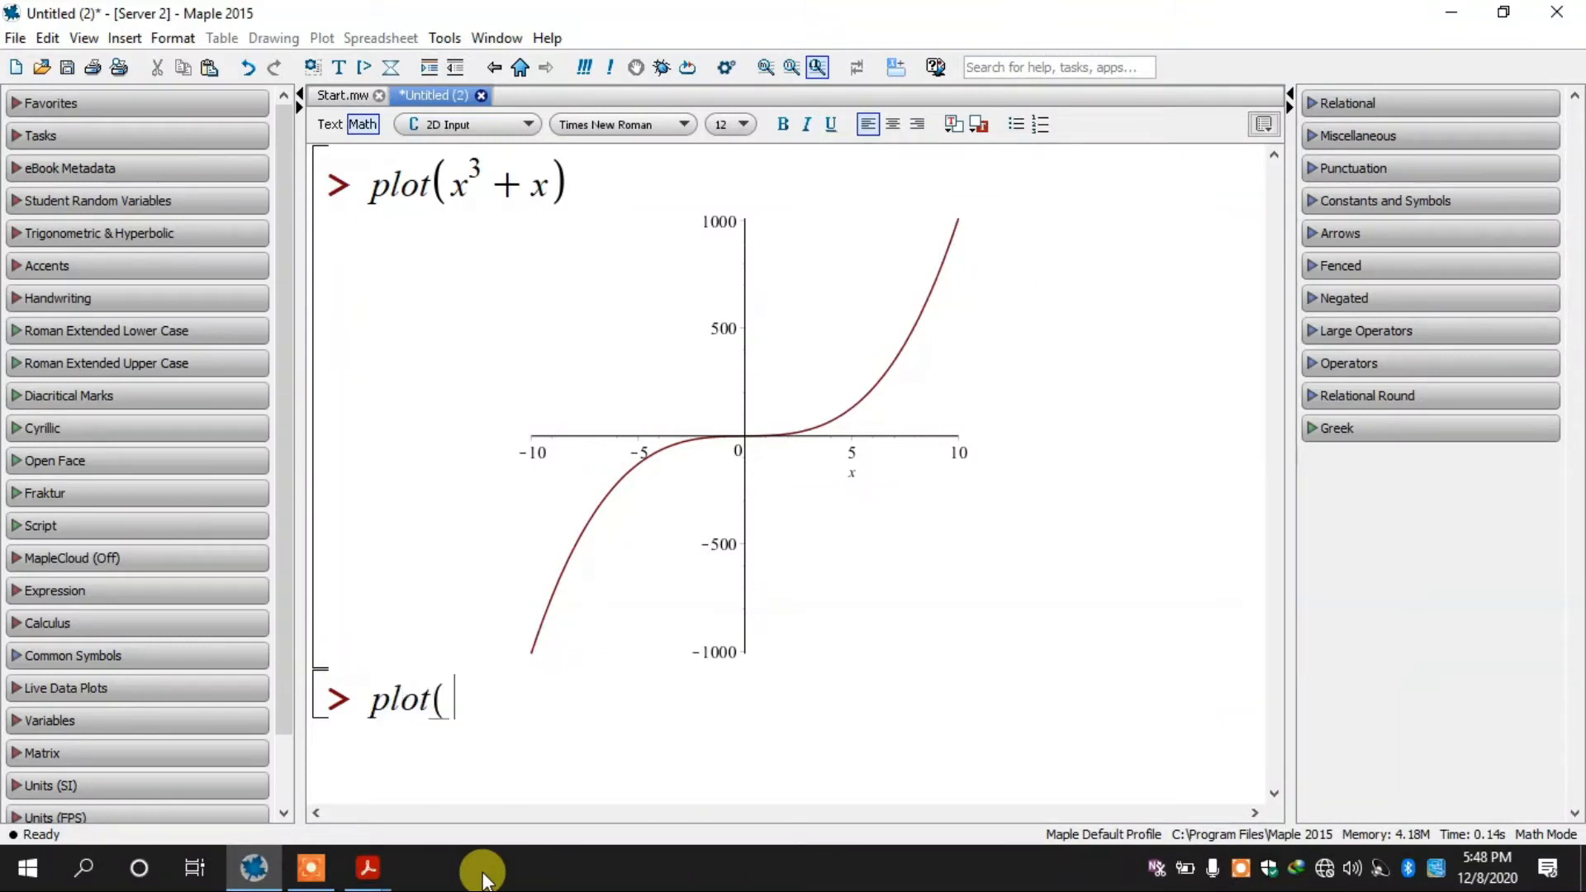
pyautogui.write('sin(x))')
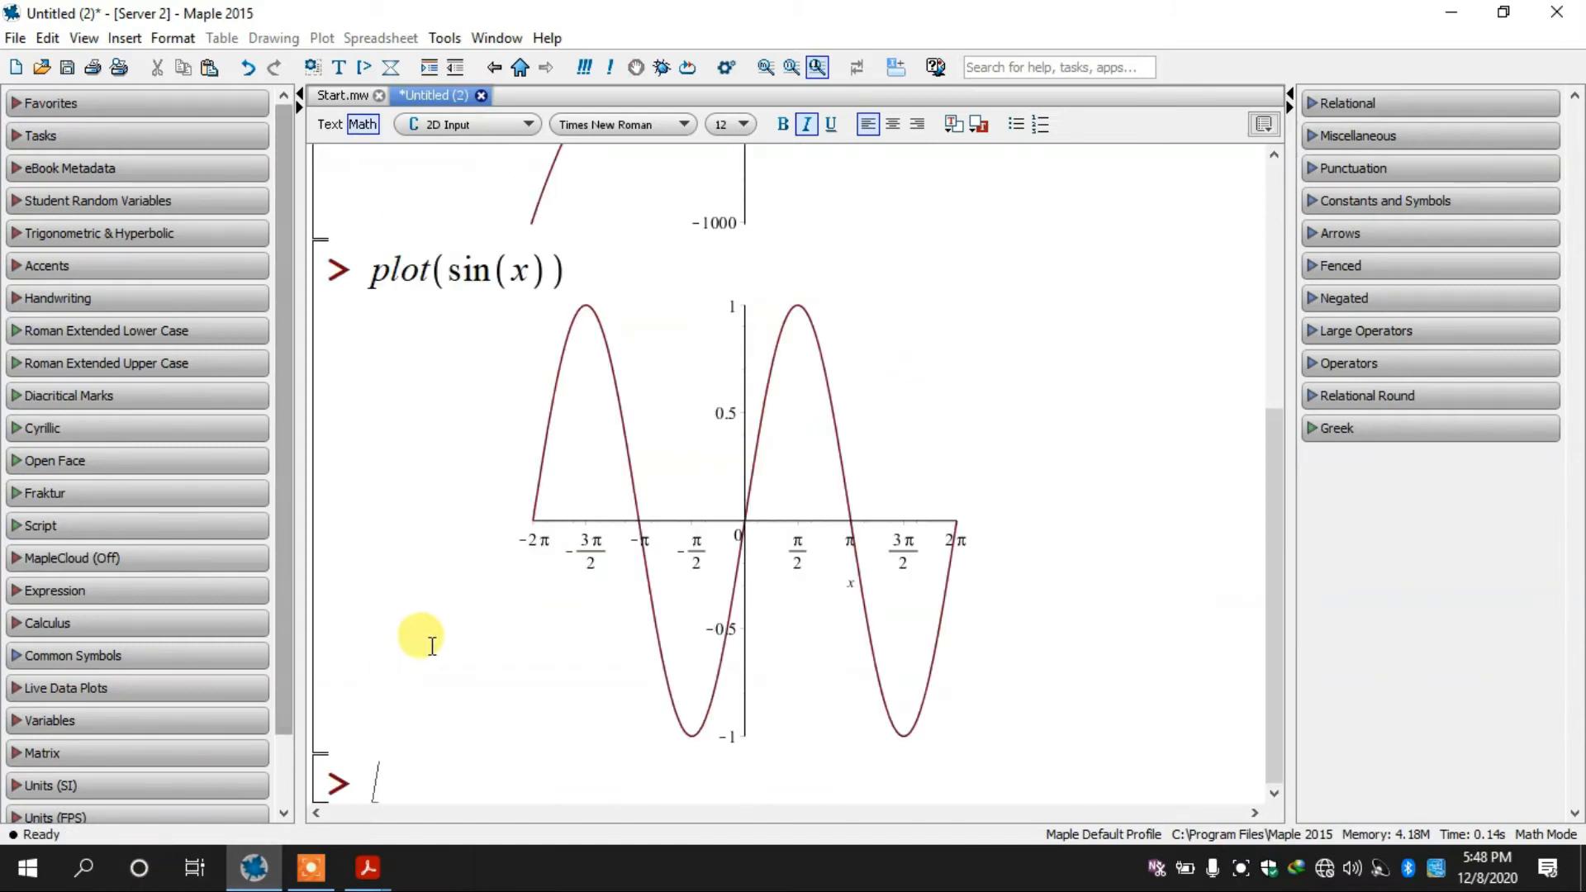
# Step: Clear the entire Maple worksheet, removing all plot commands and graphs
pyautogui.click(526, 543)
pyautogui.click(1003, 528)
pyautogui.click(583, 742)
pyautogui.hotkey('ctrl', 'a')
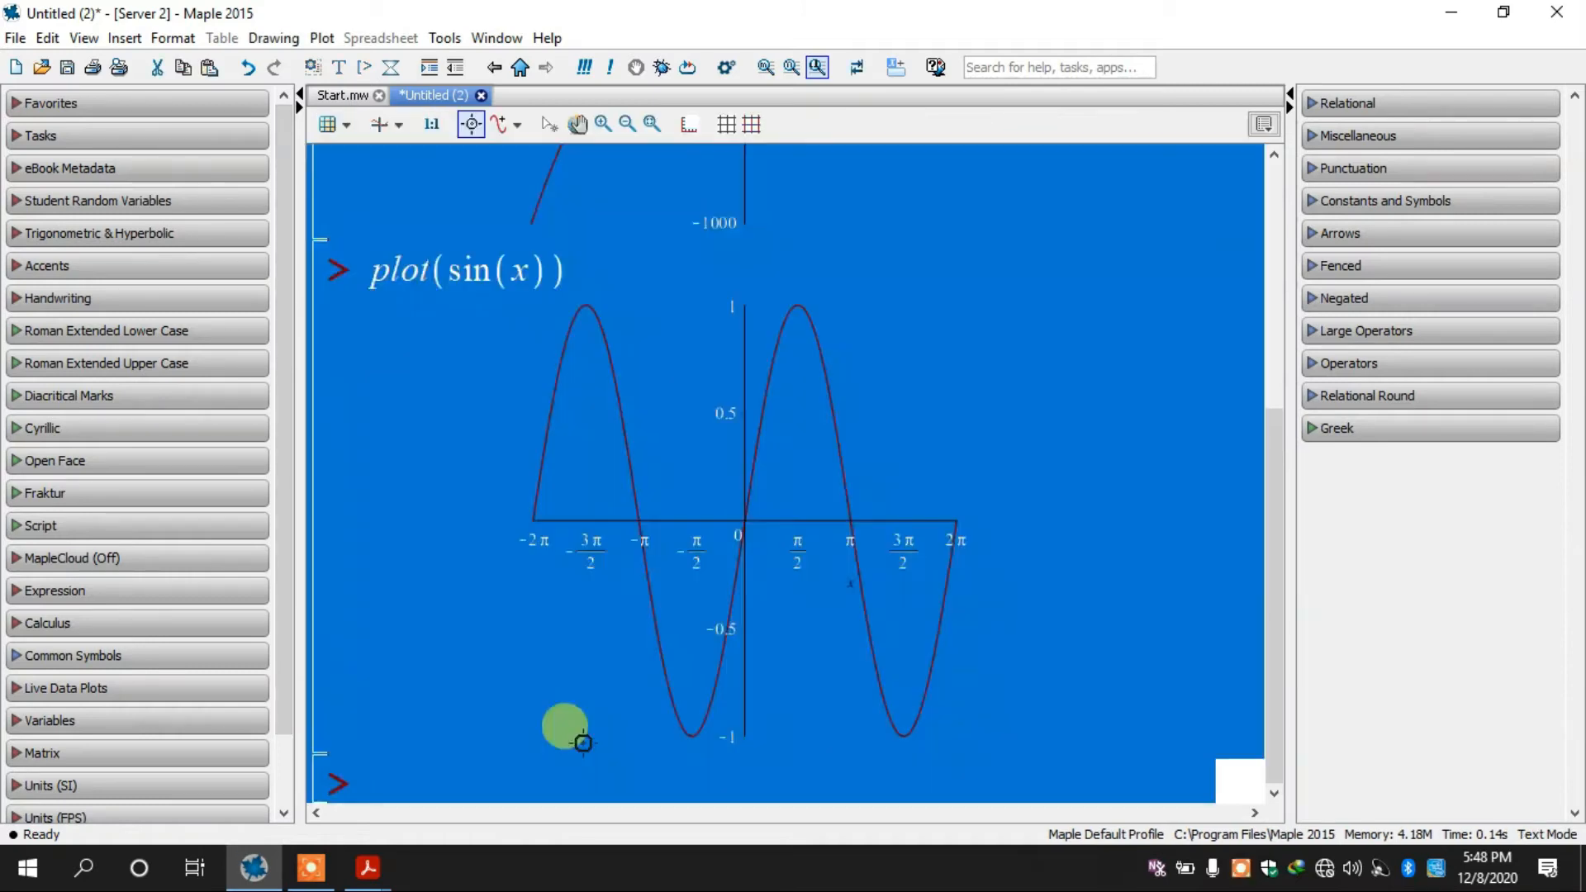
pyautogui.press('Delete')
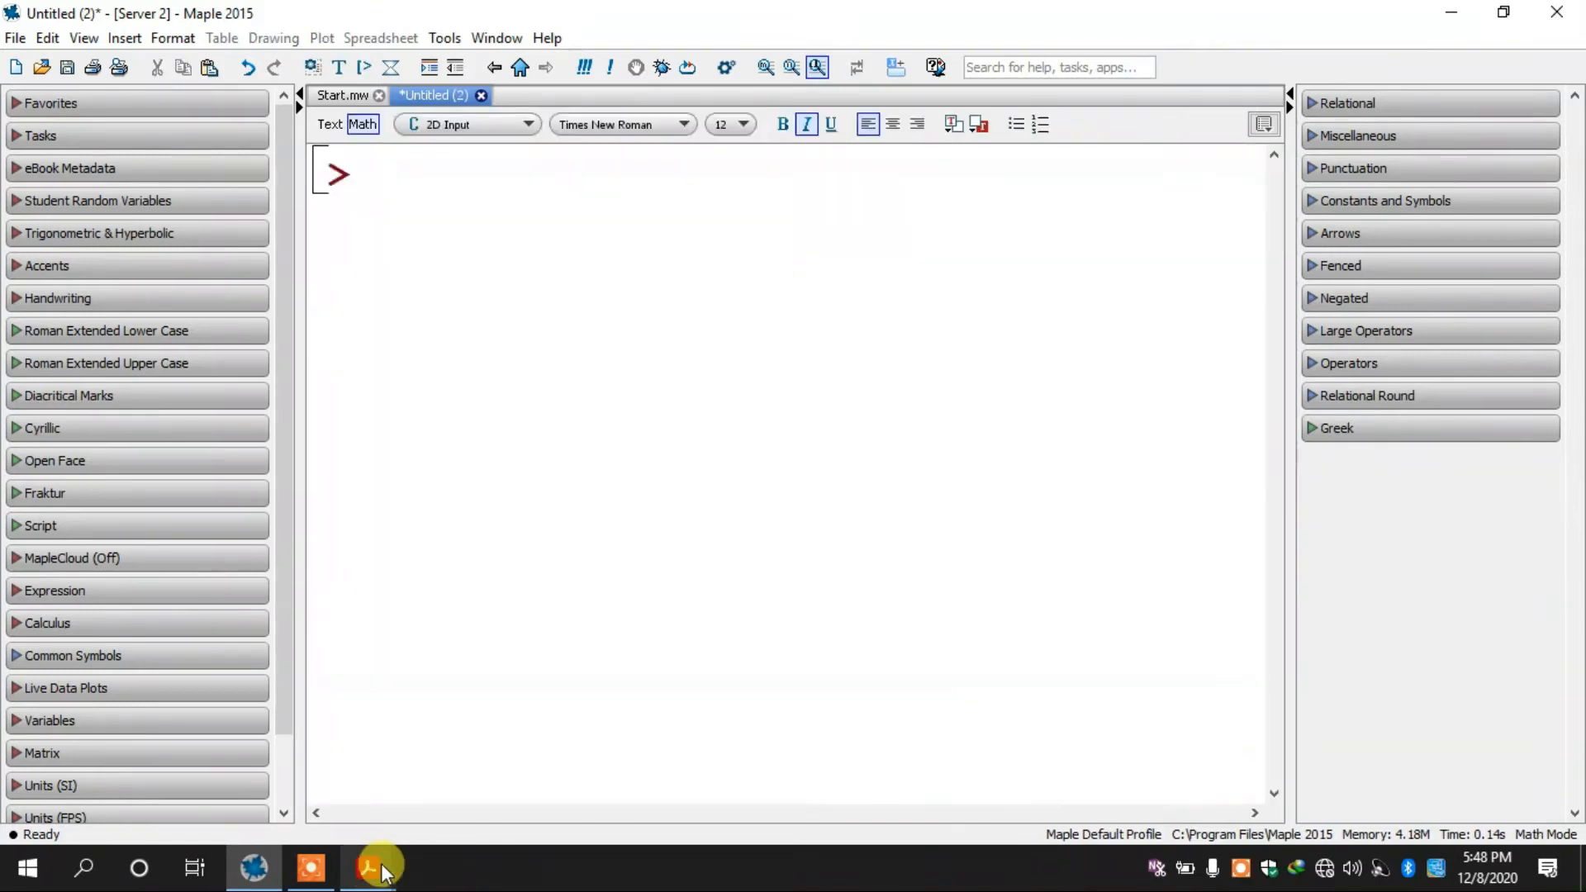
# Step: Return to Ploting in Maple.pdf and examine the Plot Multiple Functions on the Same Graph section, including the [1, x, x^2] and colored-curve examples
pyautogui.moveTo(372, 863)
pyautogui.click(523, 790)
pyautogui.scroll(-10, 520, 784)
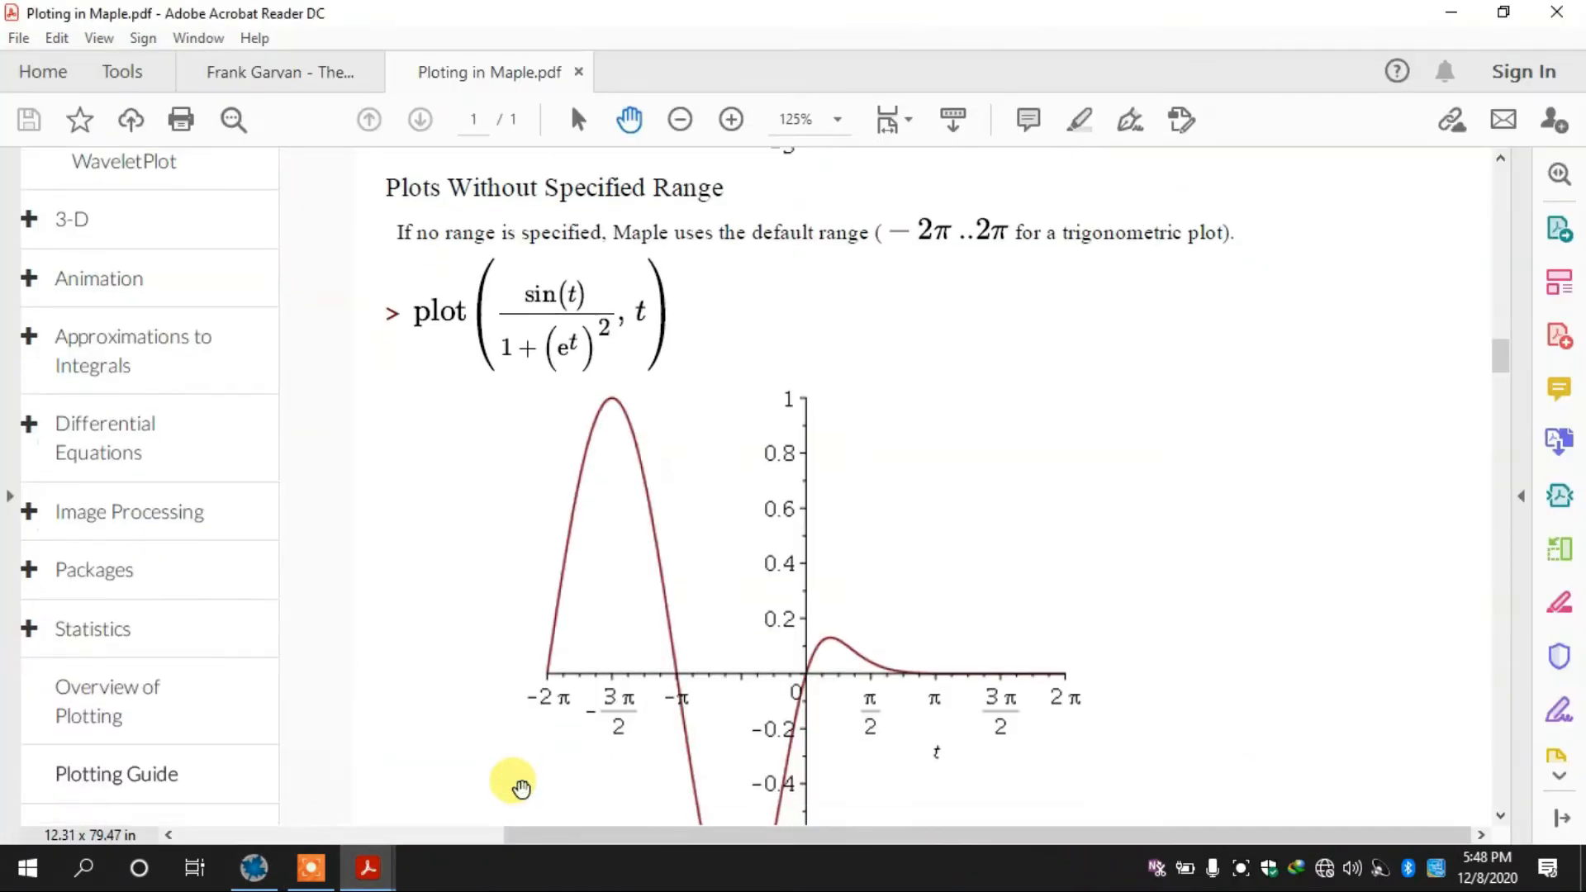
pyautogui.scroll(-10, 521, 787)
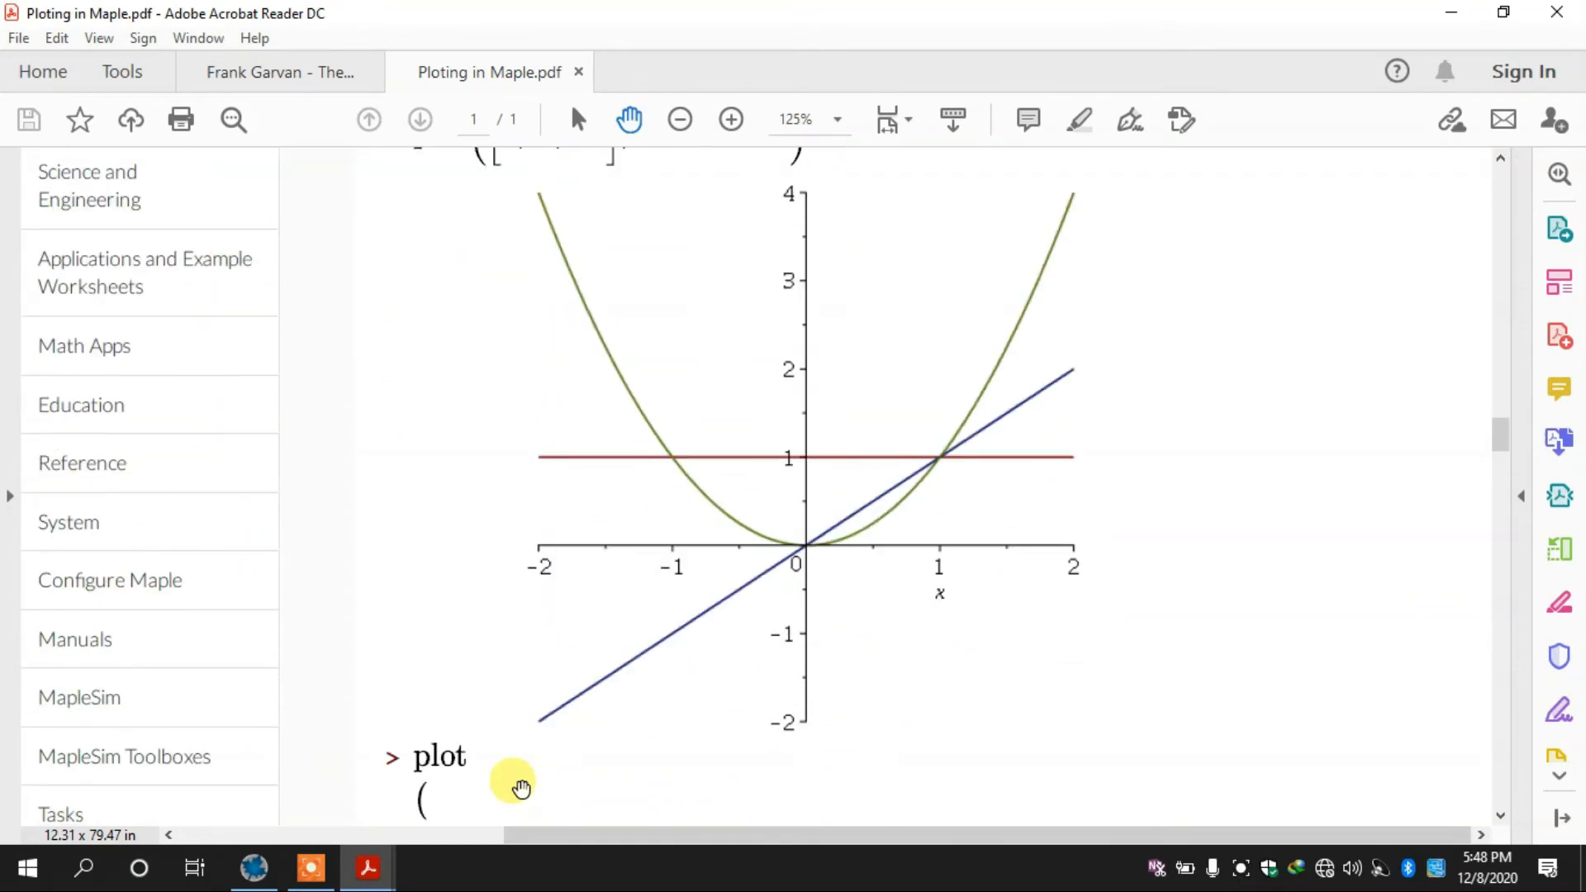
pyautogui.scroll(3, 521, 787)
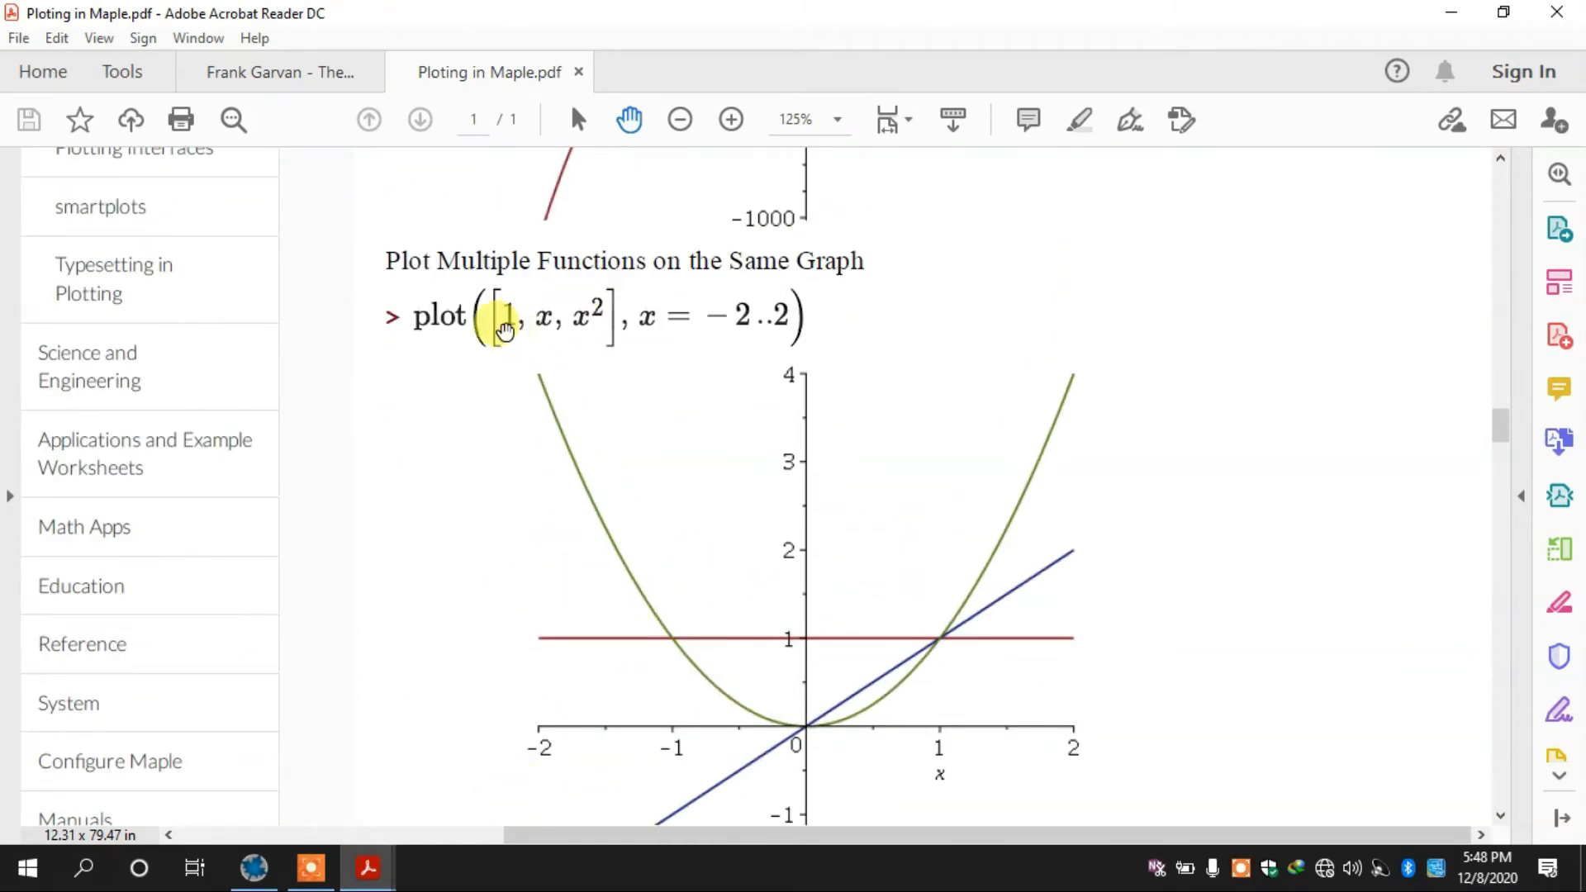
pyautogui.scroll(1, 607, 335)
pyautogui.scroll(-2, 607, 335)
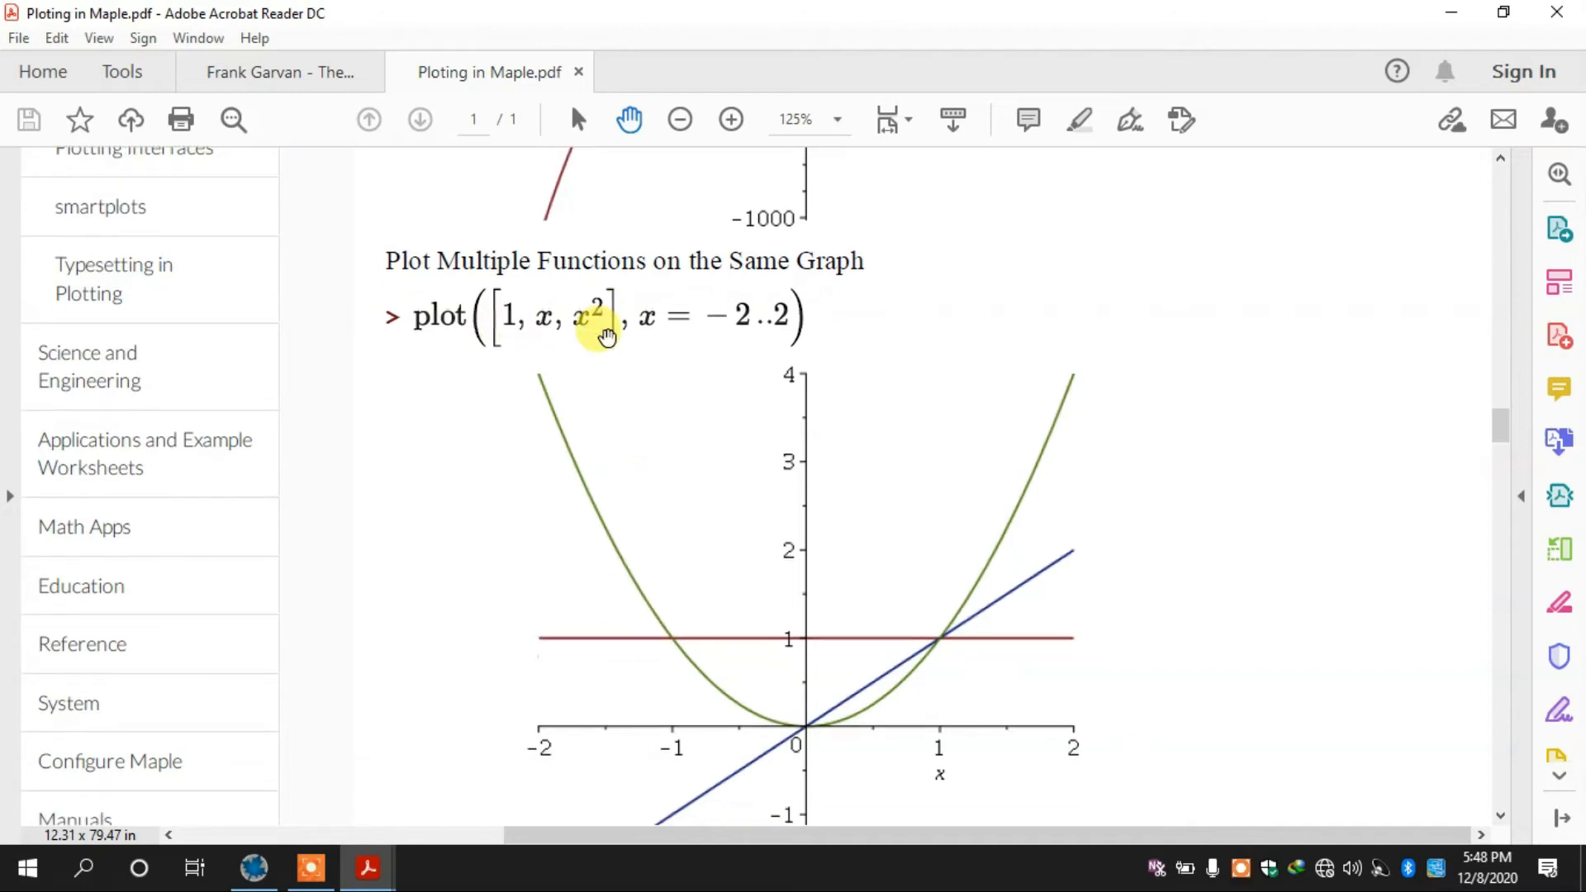
pyautogui.scroll(1, 607, 335)
pyautogui.scroll(1, 605, 336)
pyautogui.scroll(-2, 605, 330)
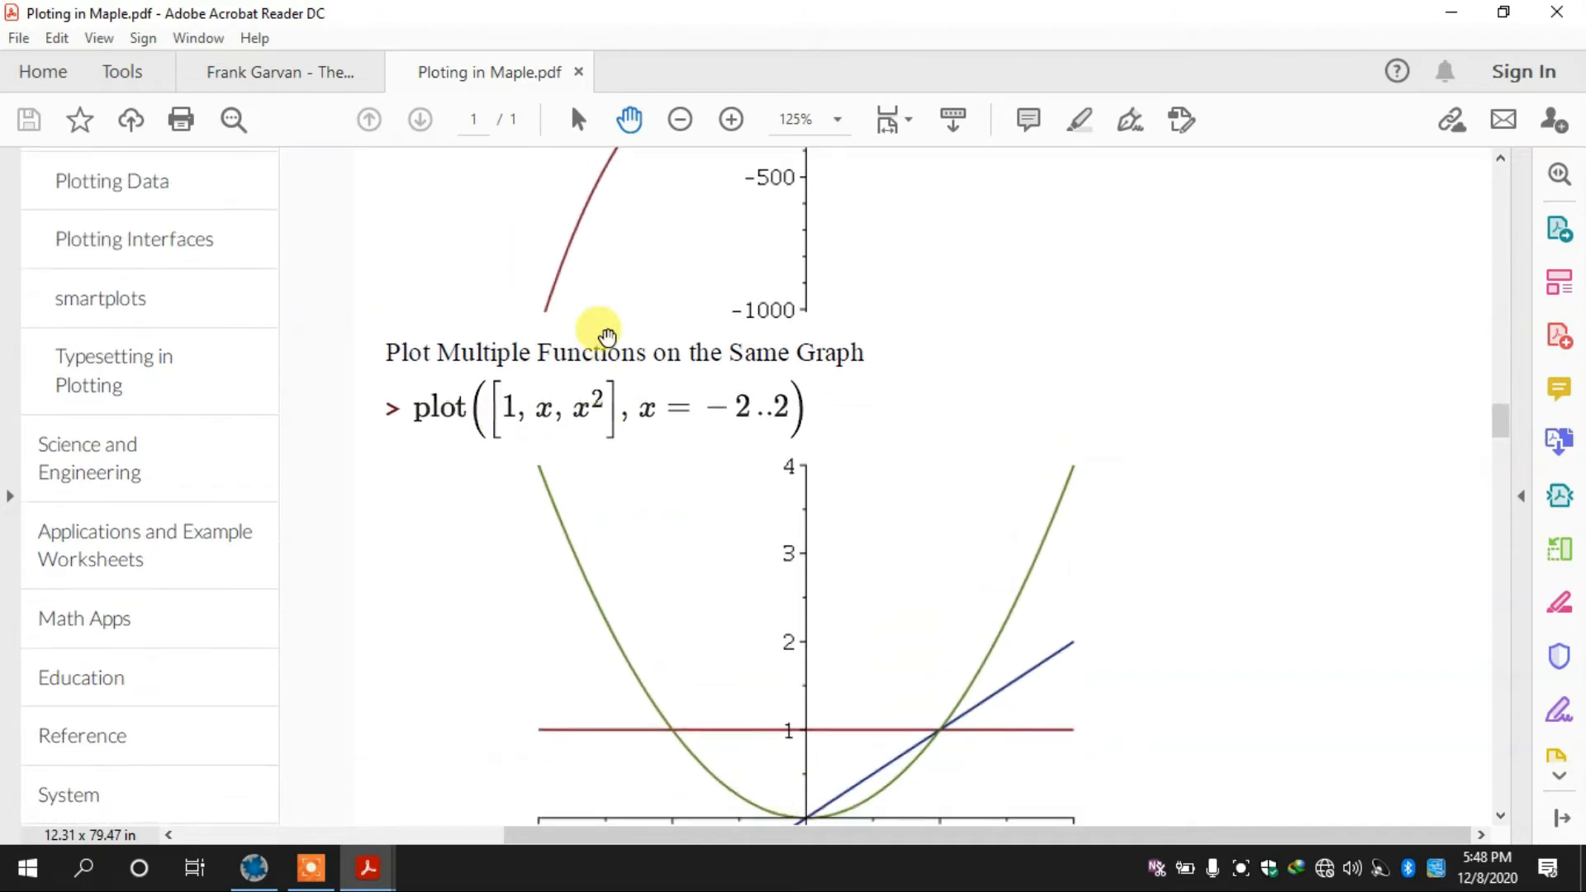
pyautogui.scroll(-10, 669, 565)
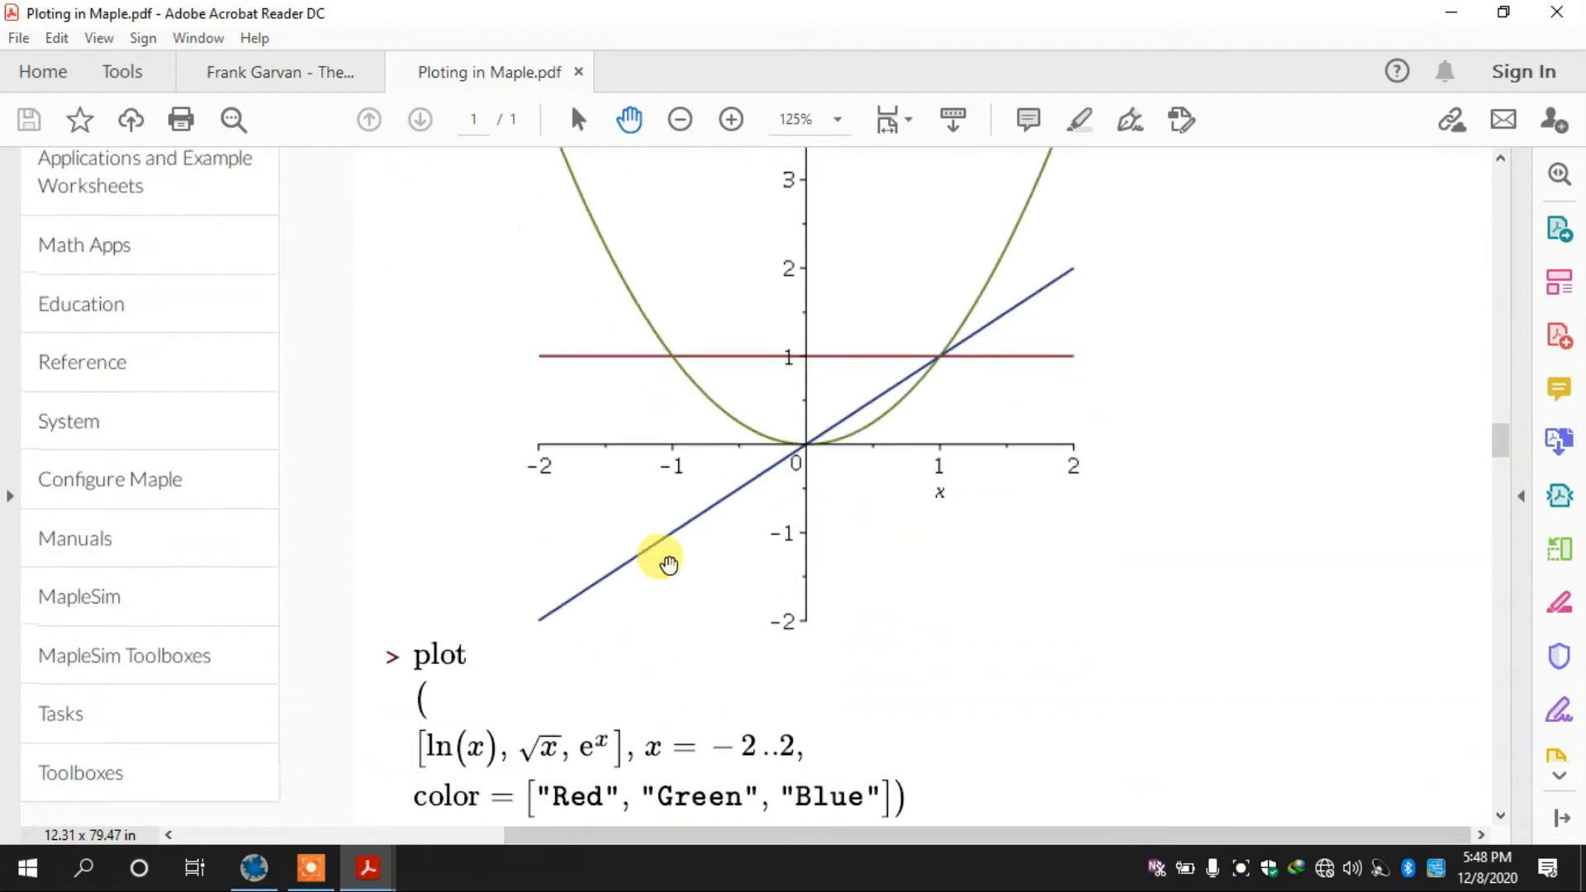
pyautogui.scroll(9, 669, 564)
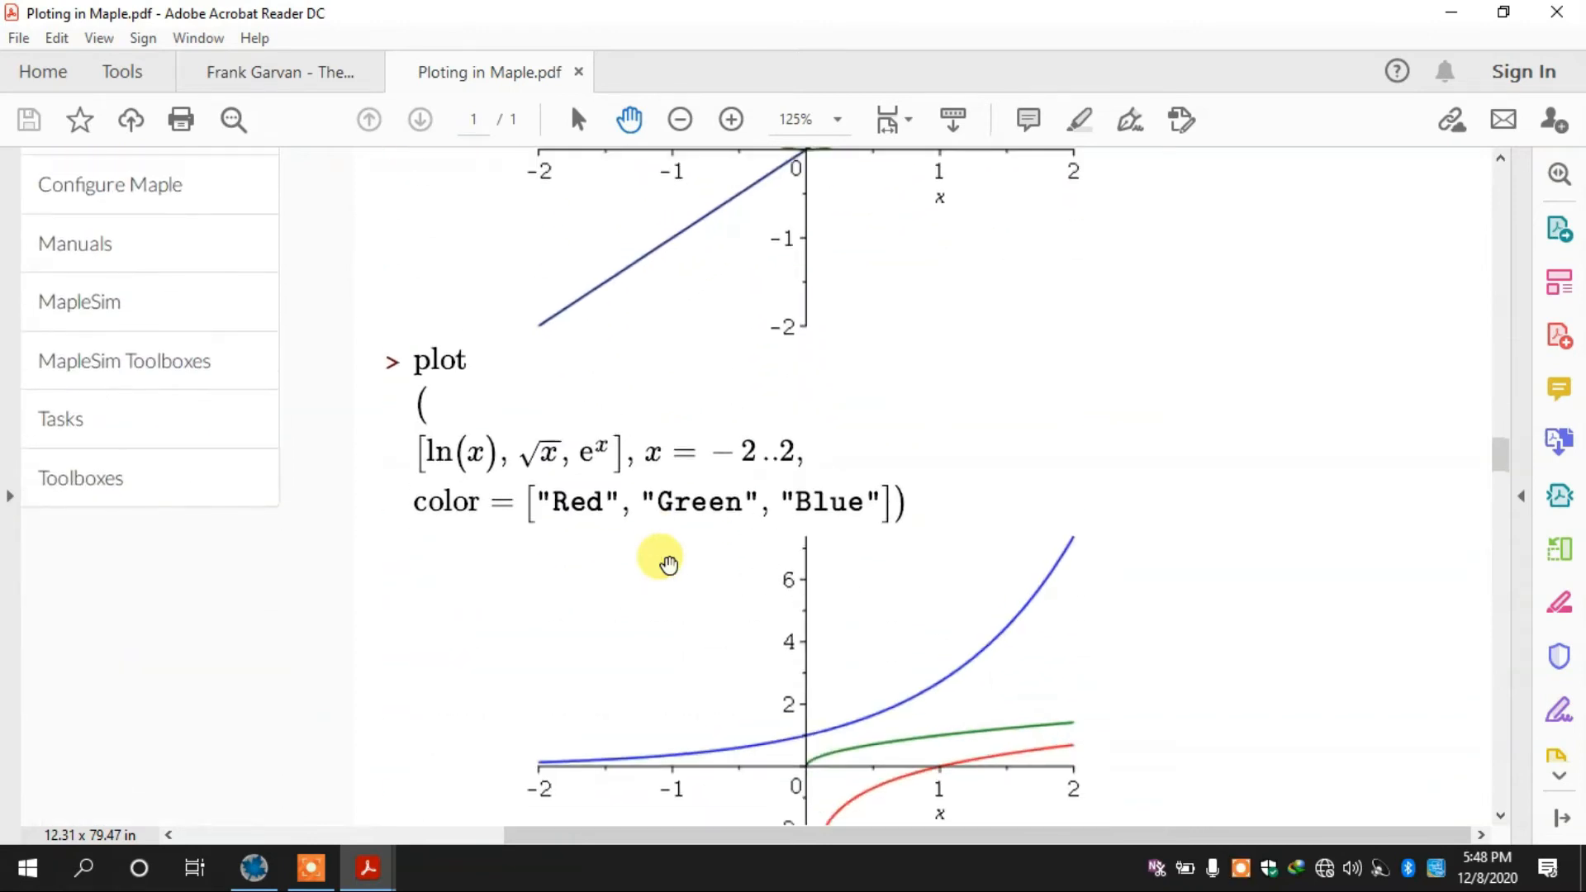
pyautogui.scroll(1, 669, 564)
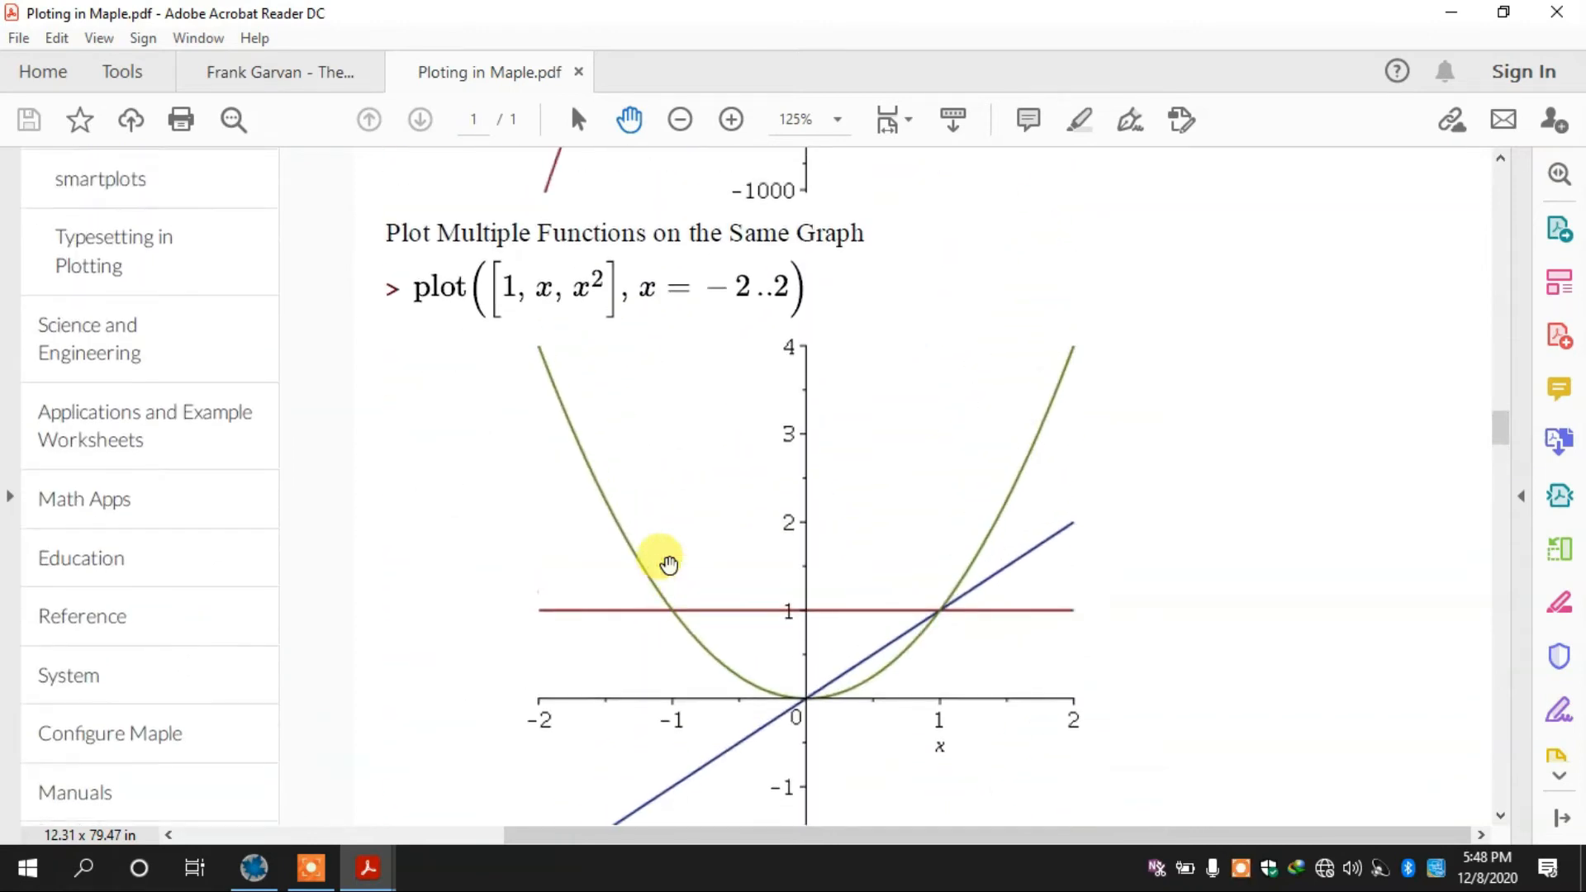
pyautogui.scroll(7, 669, 564)
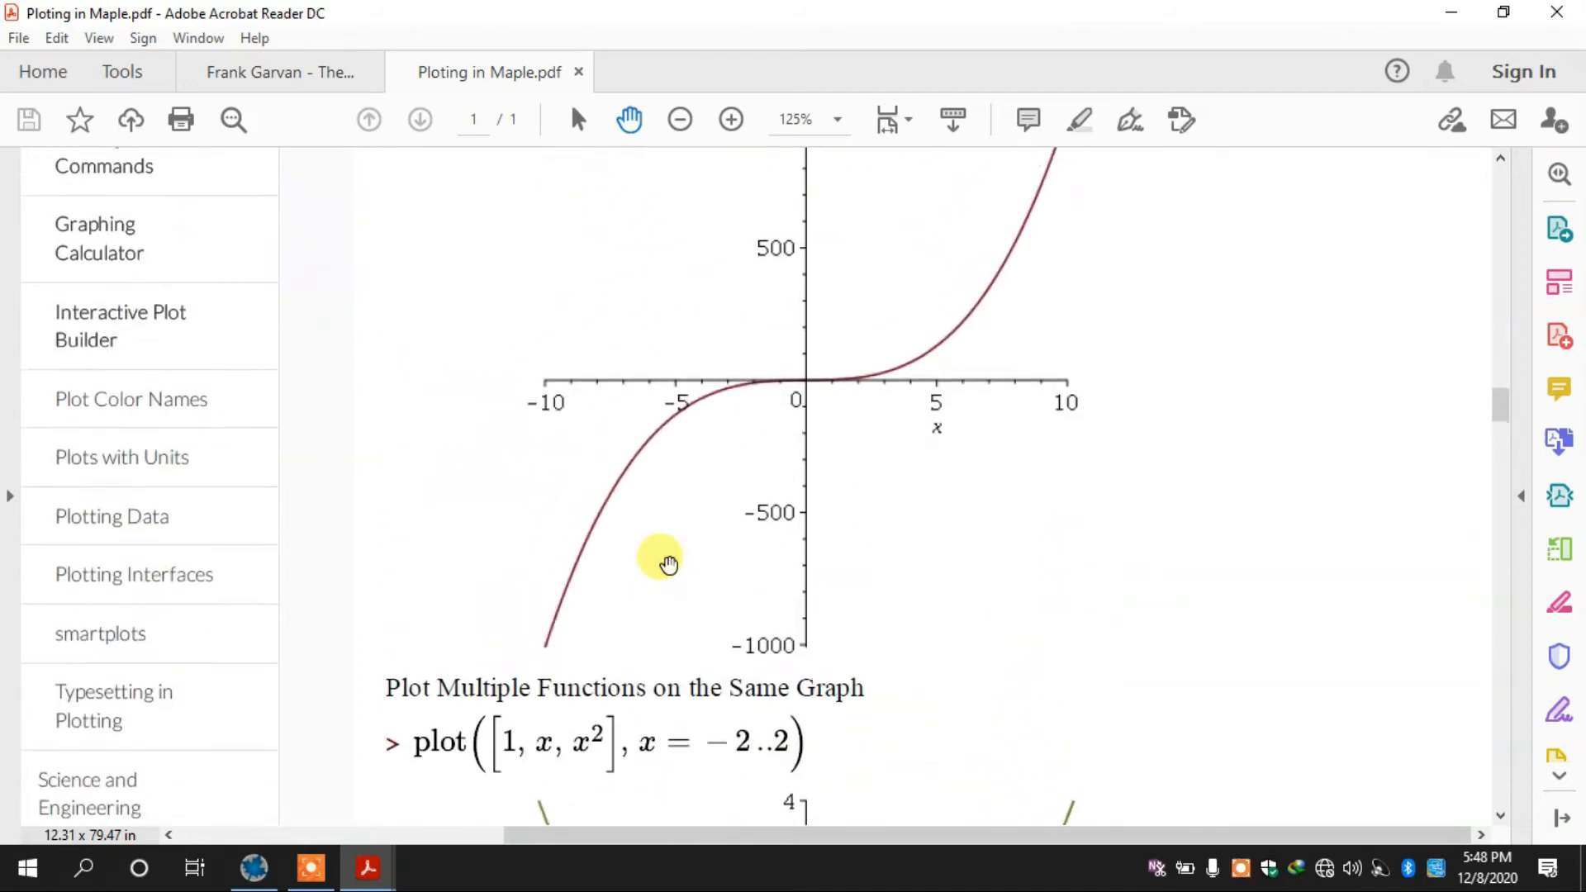
pyautogui.click(296, 72)
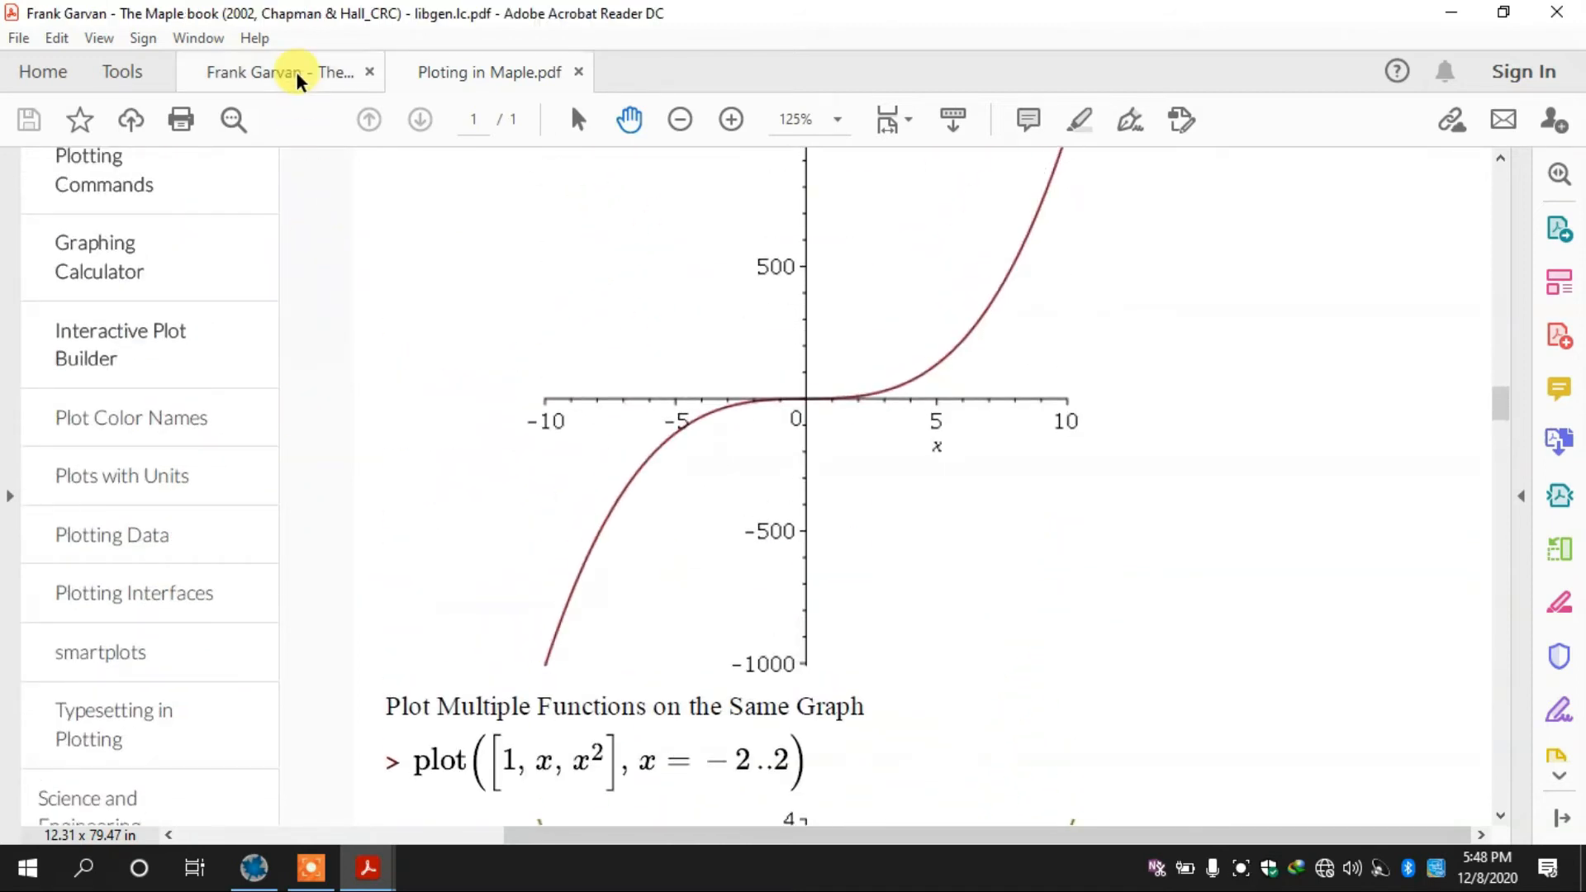
pyautogui.click(470, 73)
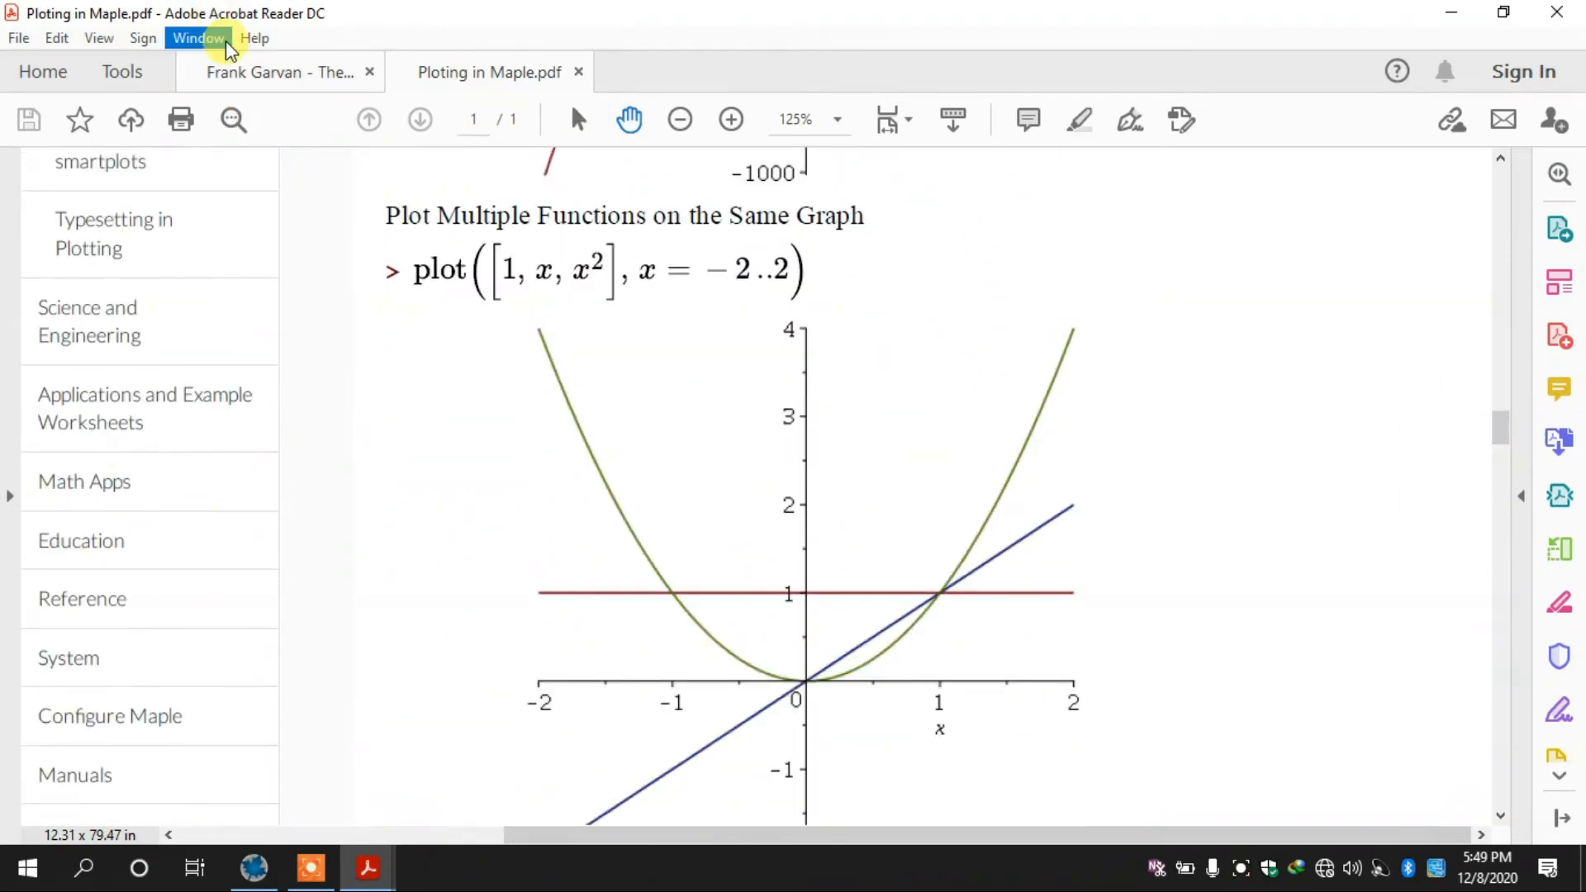
# Step: Switch to The Maple Book PDF and read the Graphics chapter's introduction and the plot syntax in section 6.1, Two-dimensional plotting
pyautogui.click(245, 72)
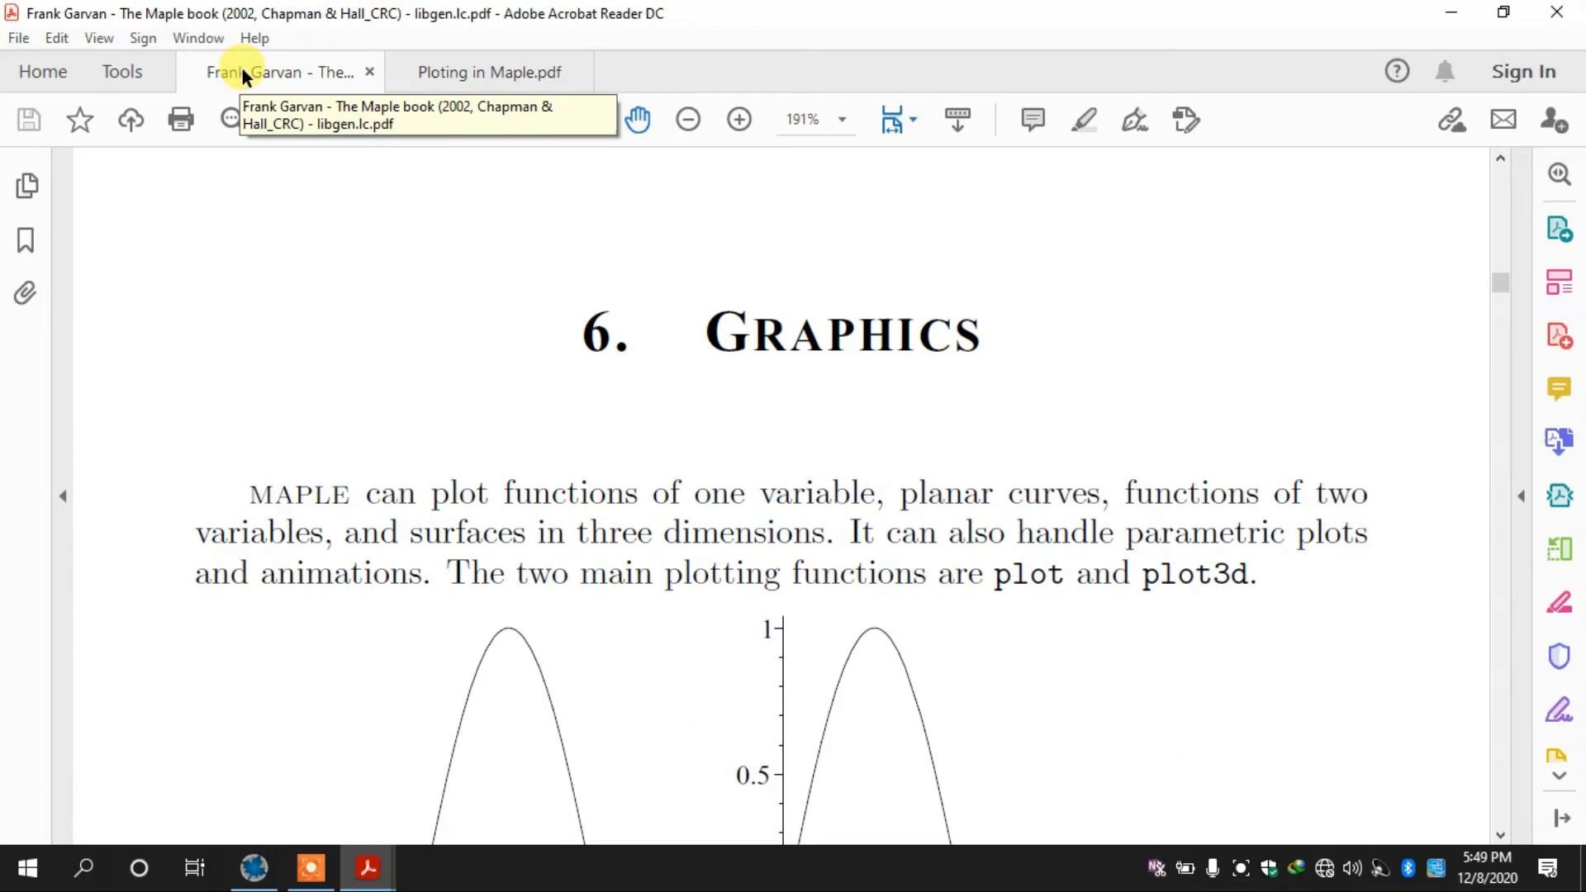
pyautogui.press('Down')
pyautogui.press('Down')
pyautogui.press('Down')
pyautogui.press('Down')
pyautogui.press('Down')
pyautogui.press('Down')
pyautogui.press('Down')
pyautogui.press('Down')
pyautogui.press('Down')
pyautogui.press('Down')
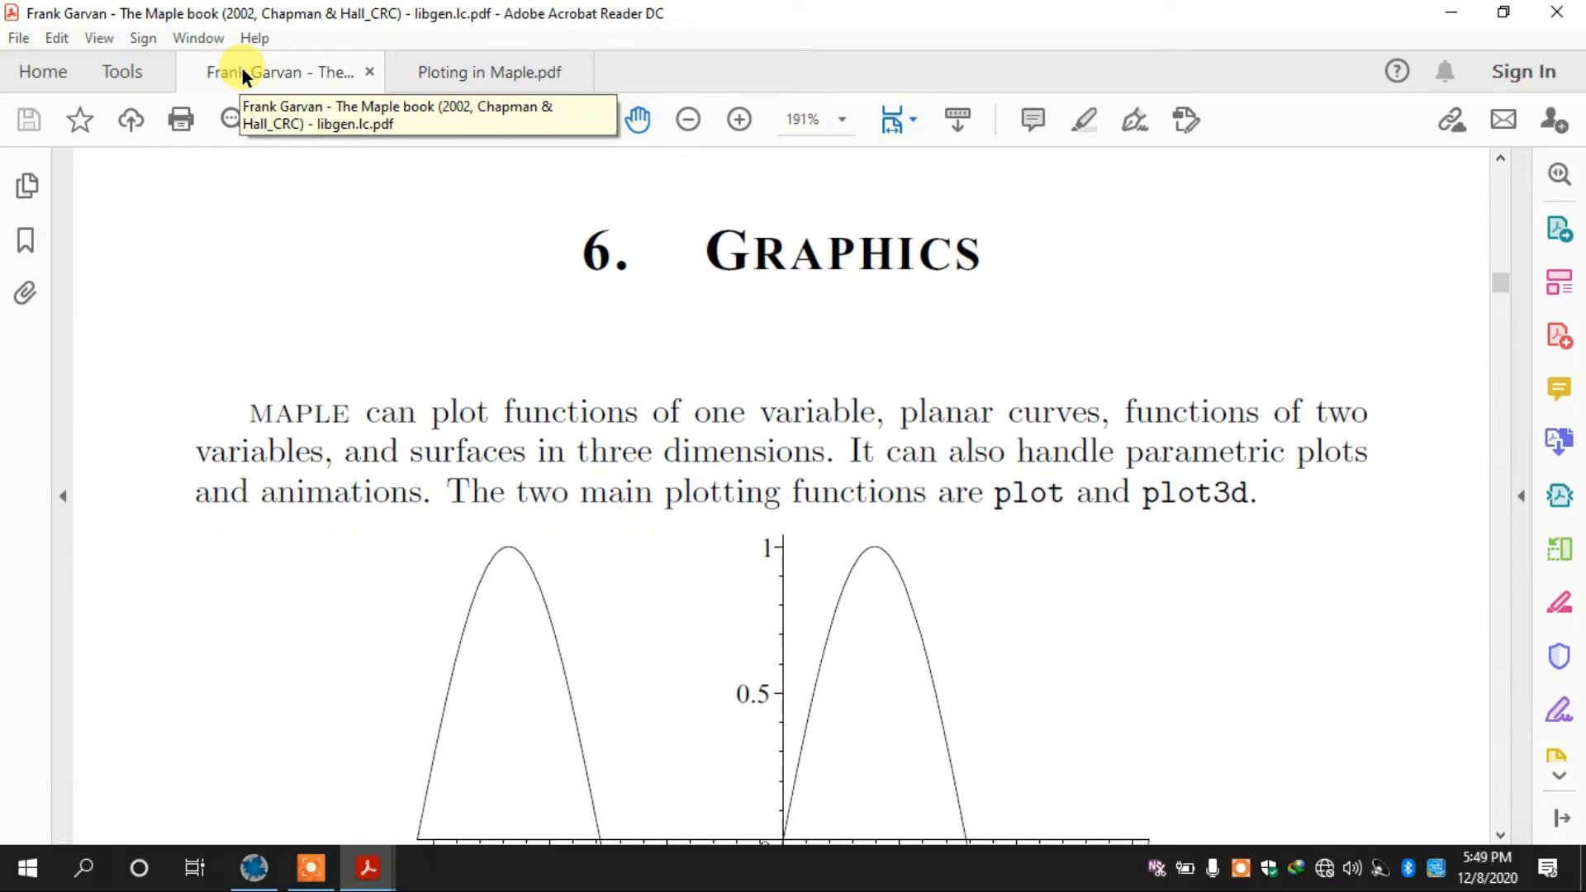
pyautogui.press('Down')
pyautogui.press('Down')
pyautogui.press('Down')
pyautogui.press('Down')
pyautogui.press('Down')
pyautogui.press('Down')
pyautogui.press('Down')
pyautogui.press('Down')
pyautogui.press('Down')
pyautogui.press('Down')
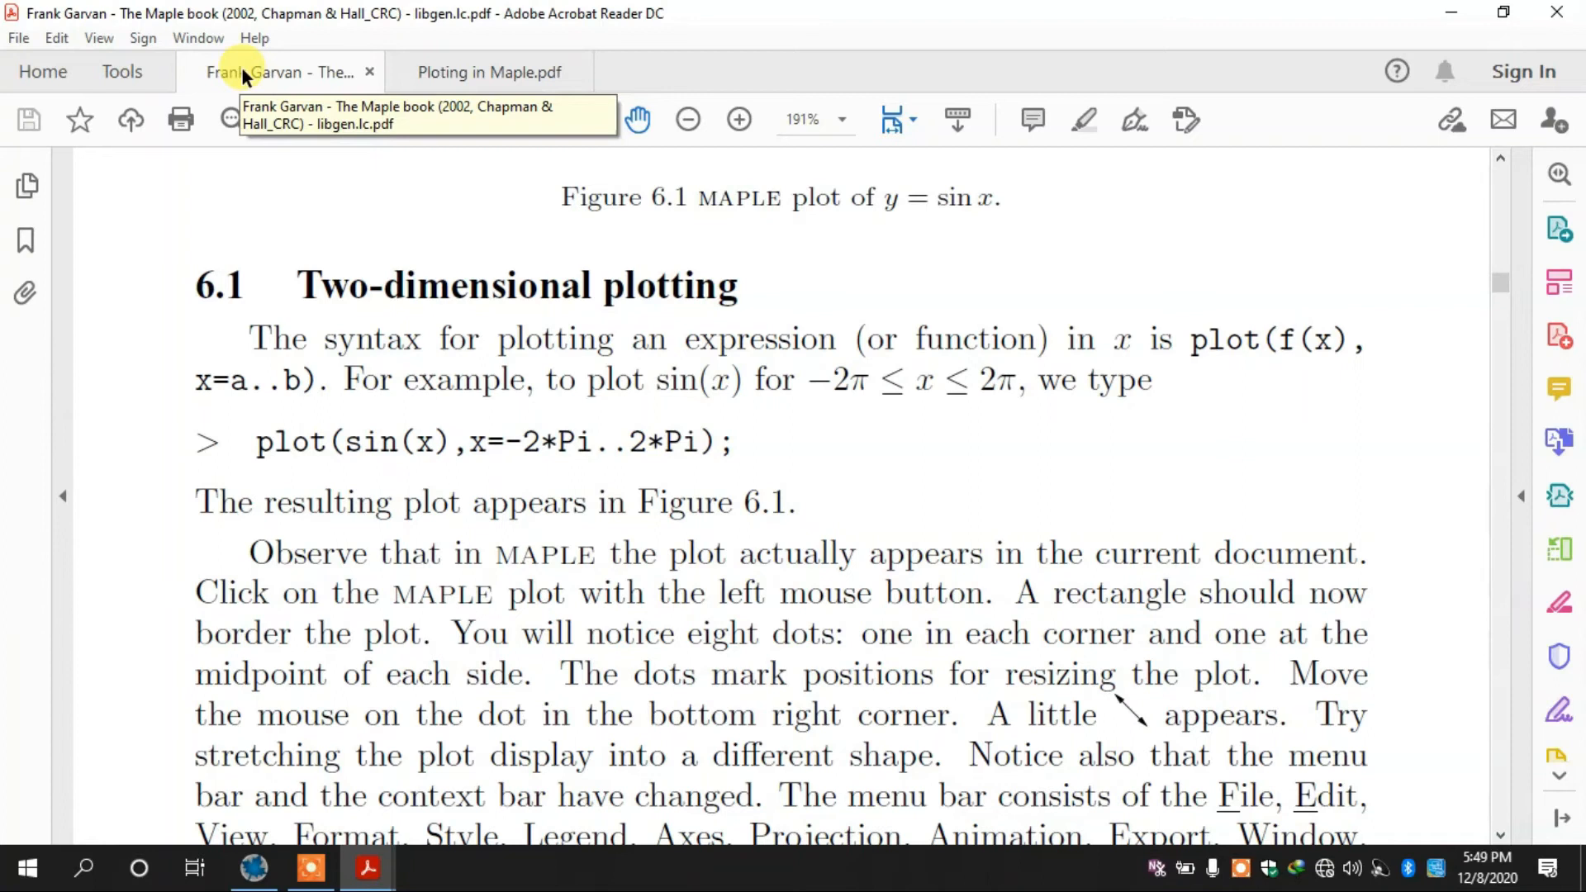
# Step: Read the book's explanation of resizing a plot and its descriptions of the plot context bar buttons on pages 67 and 68
pyautogui.press('Down')
pyautogui.press('Down')
pyautogui.press('Down')
pyautogui.press('Down')
pyautogui.press('Down')
pyautogui.press('Down')
pyautogui.press('Down')
pyautogui.press('Down')
pyautogui.press('Down')
pyautogui.press('Down')
pyautogui.press('Down')
pyautogui.press('Down')
pyautogui.press('Down')
pyautogui.press('Down')
pyautogui.press('Down')
pyautogui.press('Down')
pyautogui.press('Down')
pyautogui.press('Down')
pyautogui.press('Down')
pyautogui.press('Down')
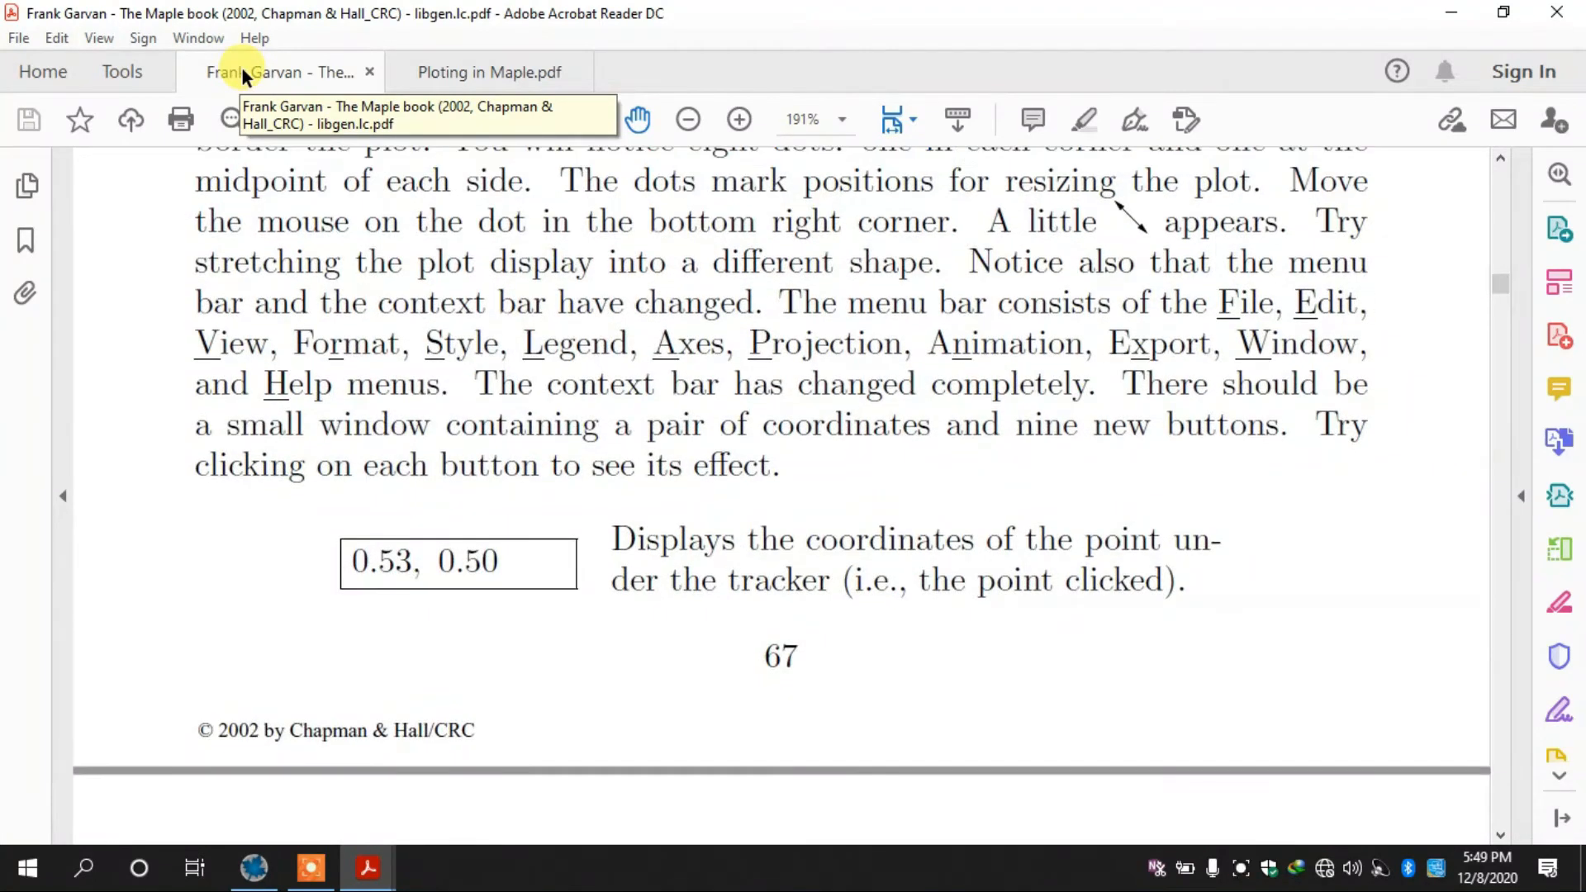
pyautogui.press('Up')
pyautogui.press('Up')
pyautogui.press('Up')
pyautogui.press('Up')
pyautogui.press('Up')
pyautogui.press('Up')
pyautogui.press('Up')
pyautogui.press('Up')
pyautogui.press('Up')
pyautogui.press('Up')
pyautogui.press('Up')
pyautogui.press('Up')
pyautogui.press('Up')
pyautogui.press('Up')
pyautogui.press('Up')
pyautogui.press('Up')
pyautogui.press('Up')
pyautogui.press('Up')
pyautogui.press('Up')
pyautogui.press('Up')
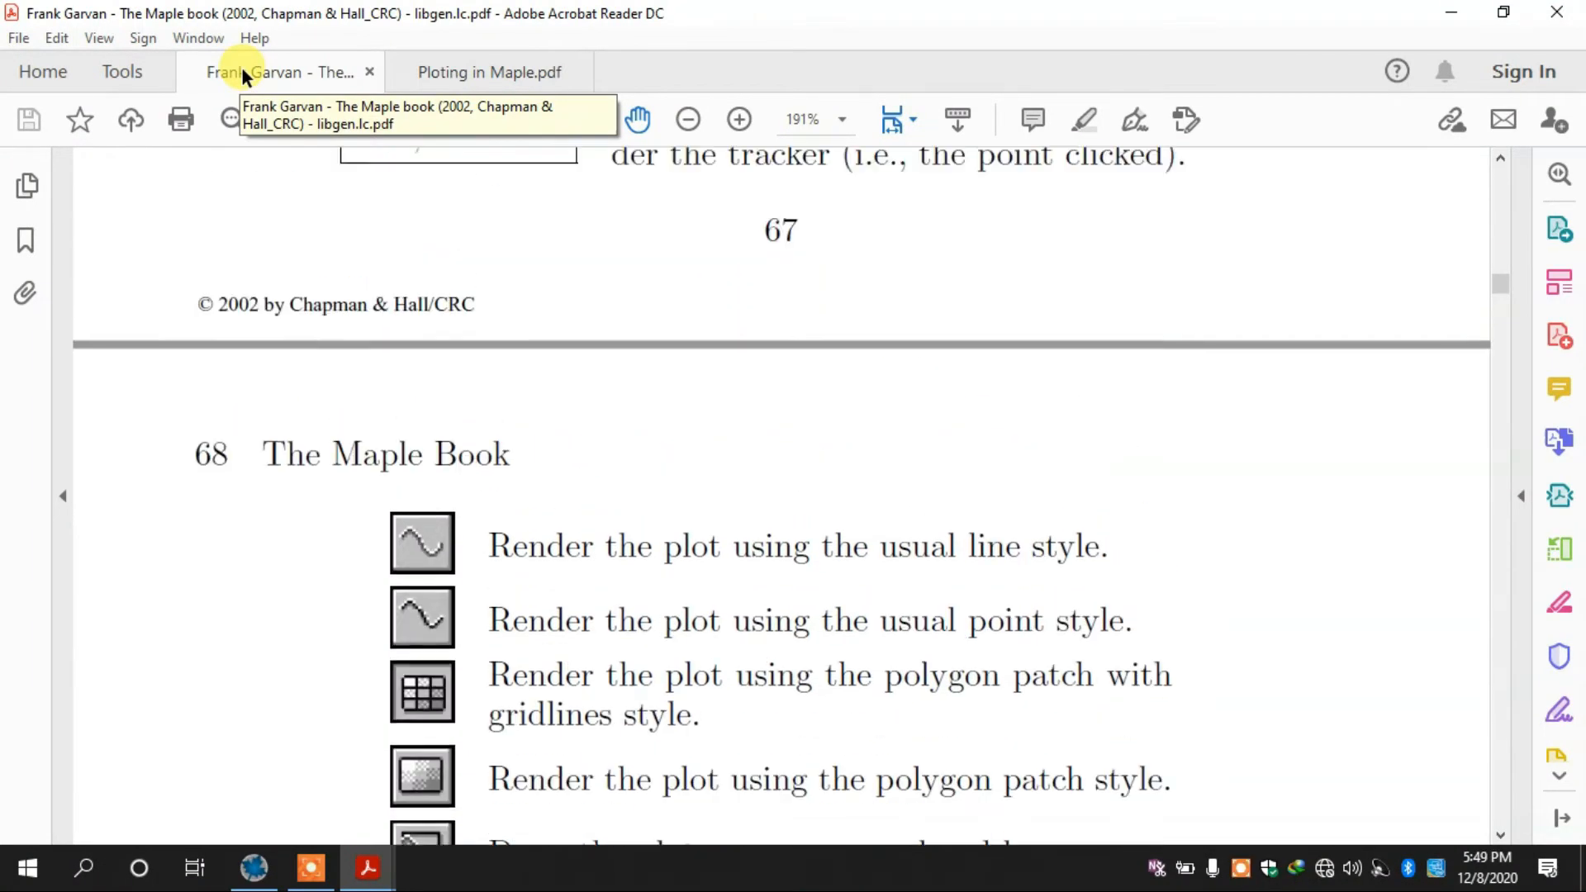
# Step: Switch from the book's plotting example to Maple and begin a plot command for sin(x)
pyautogui.scroll(5, 378, 515)
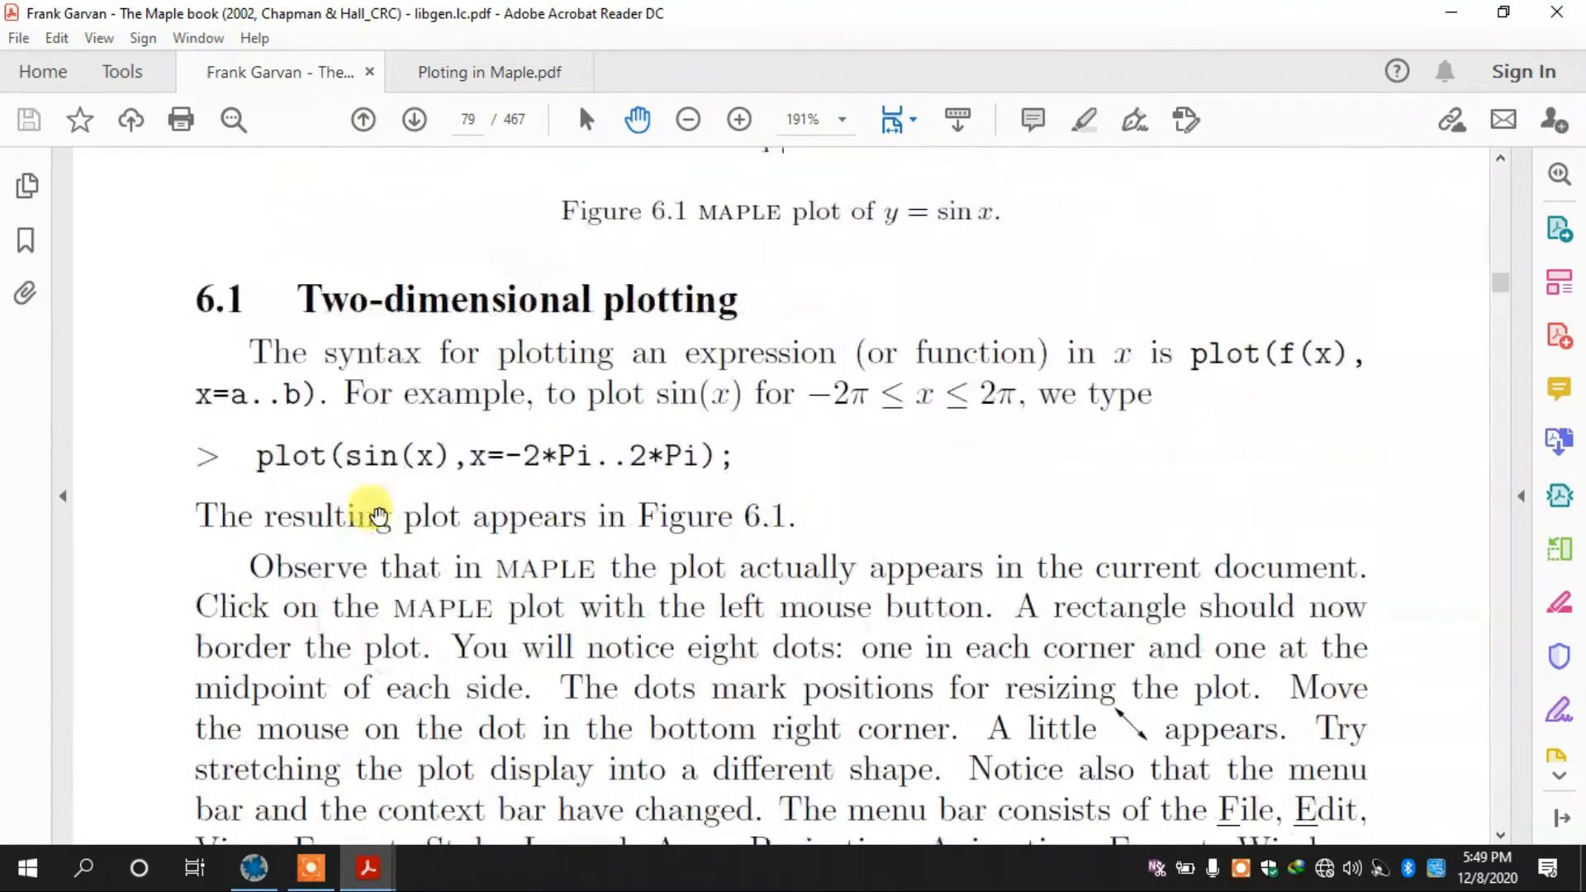
pyautogui.click(253, 868)
pyautogui.write('ploT(')
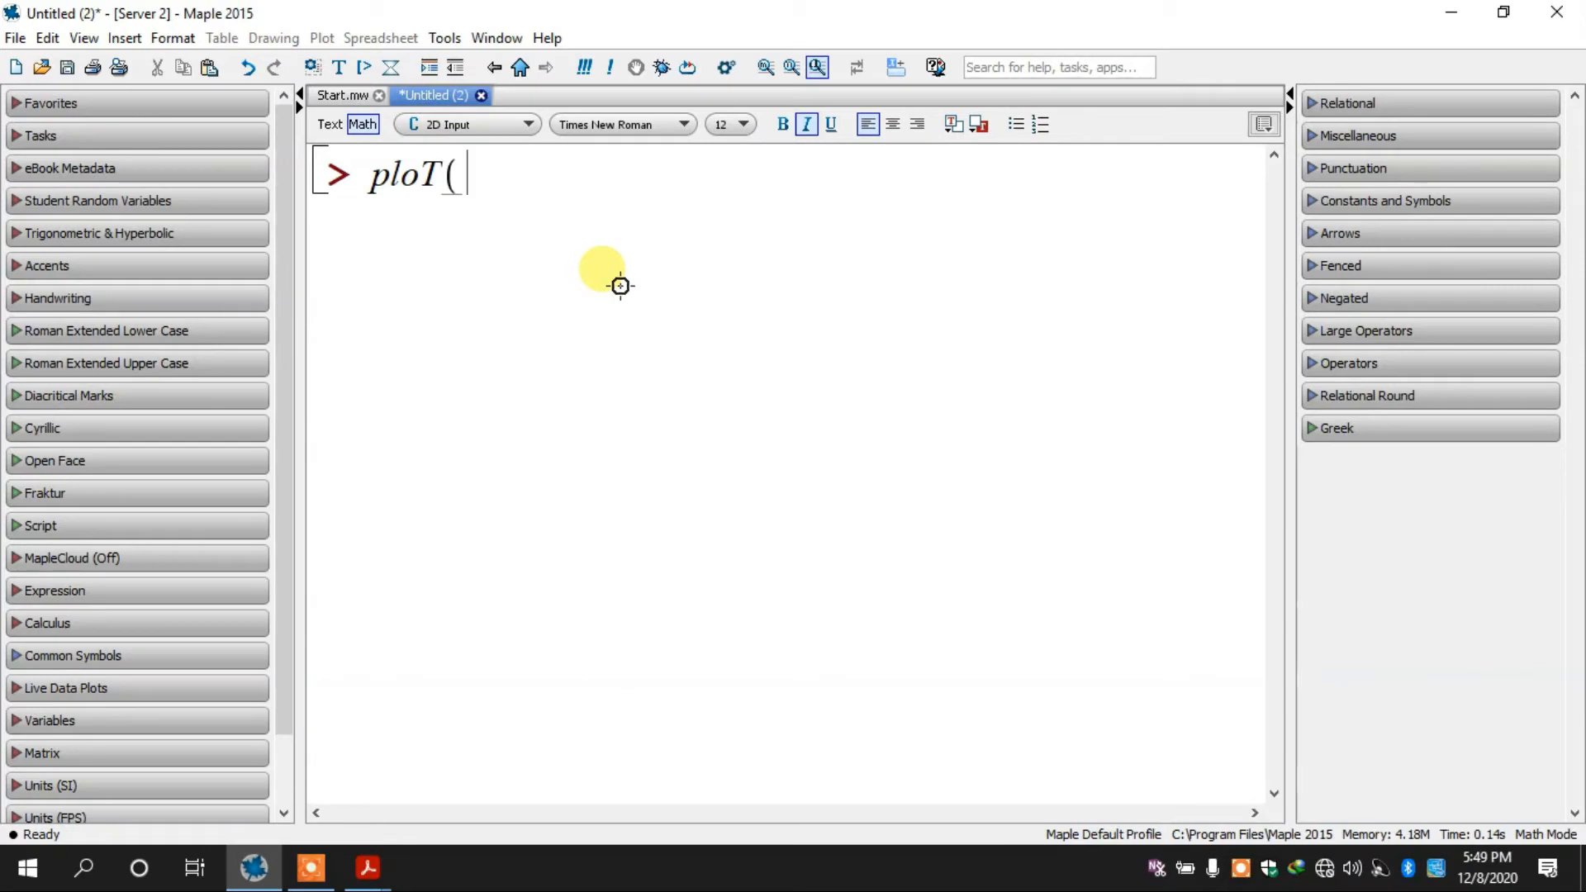
pyautogui.press('BackSpace')
pyautogui.press('BackSpace')
pyautogui.write('t(s0')
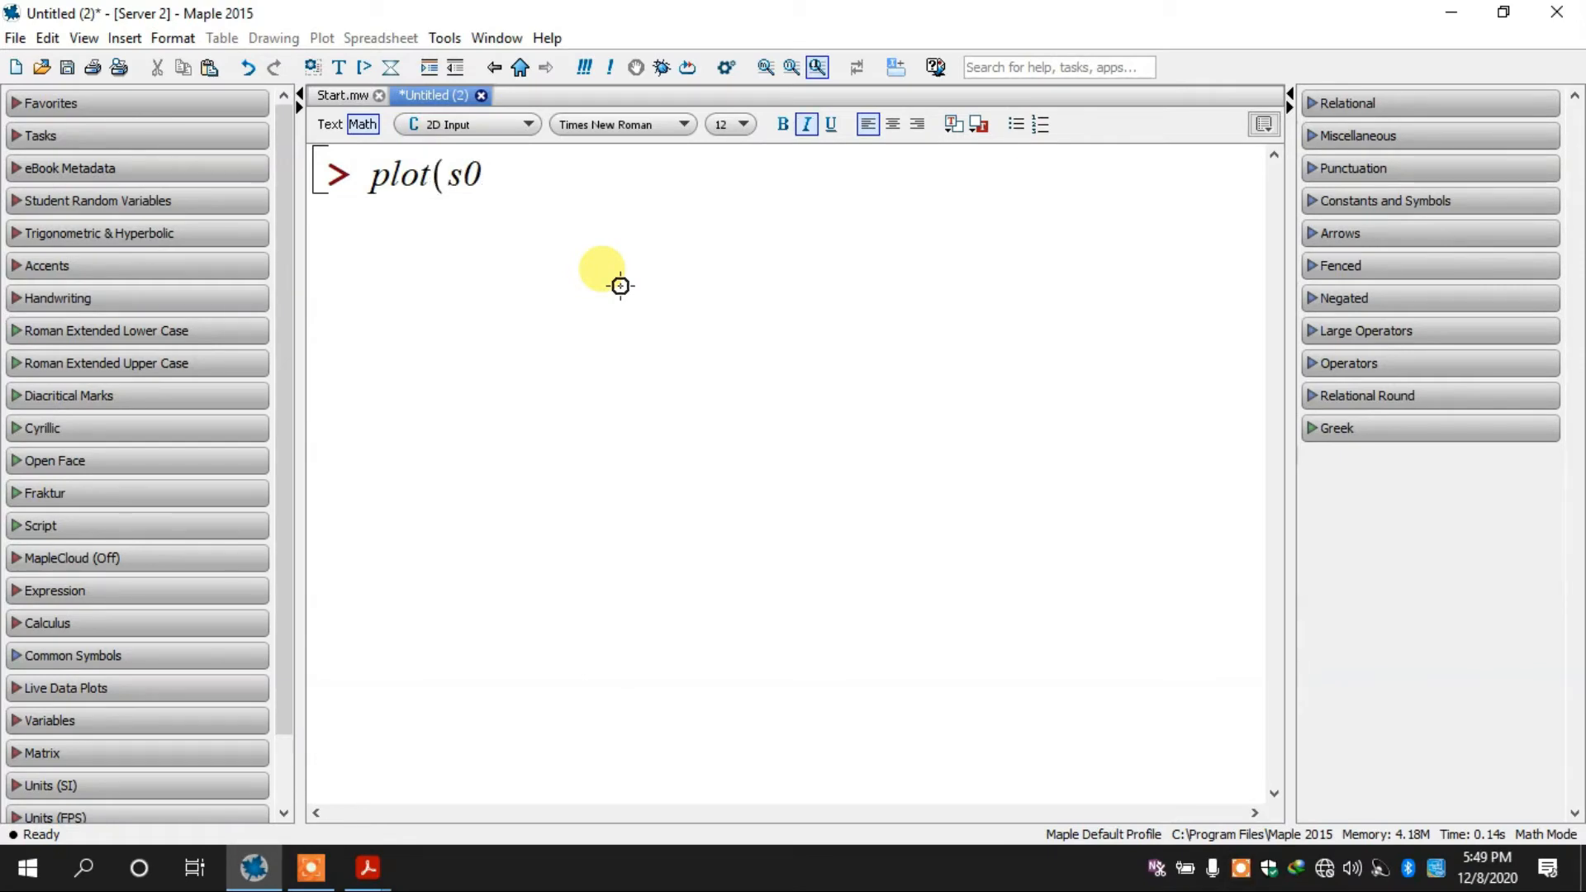
pyautogui.press('BackSpace')
pyautogui.write('in(x)')
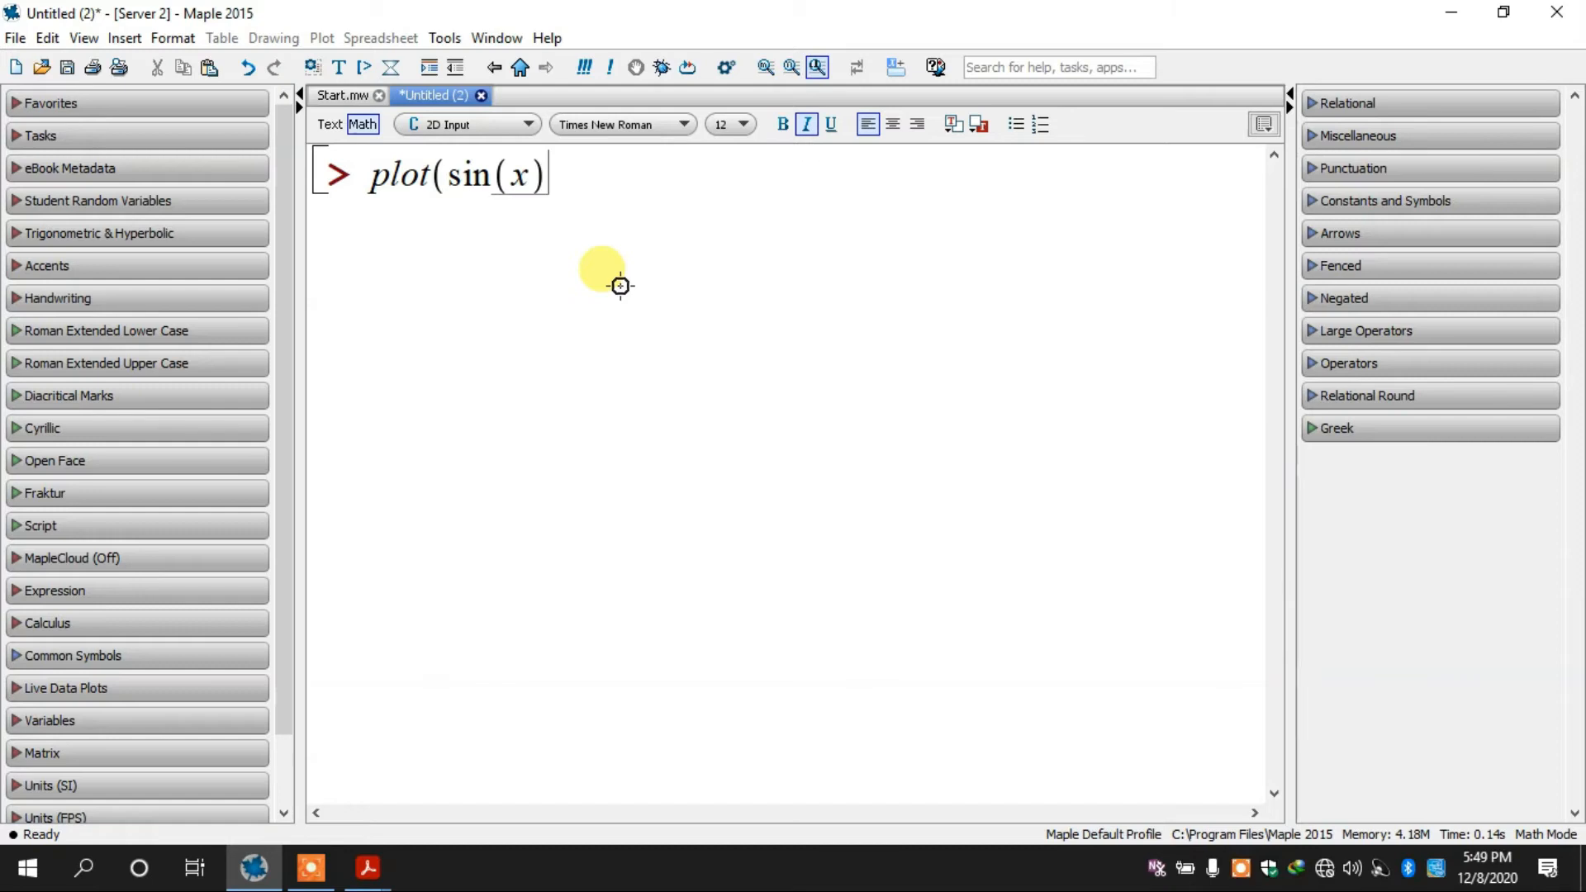
# Step: Complete the plot command with the range x = -2*Pi..2 Pi, end it with a semicolon and execute it
pyautogui.write(',x=')
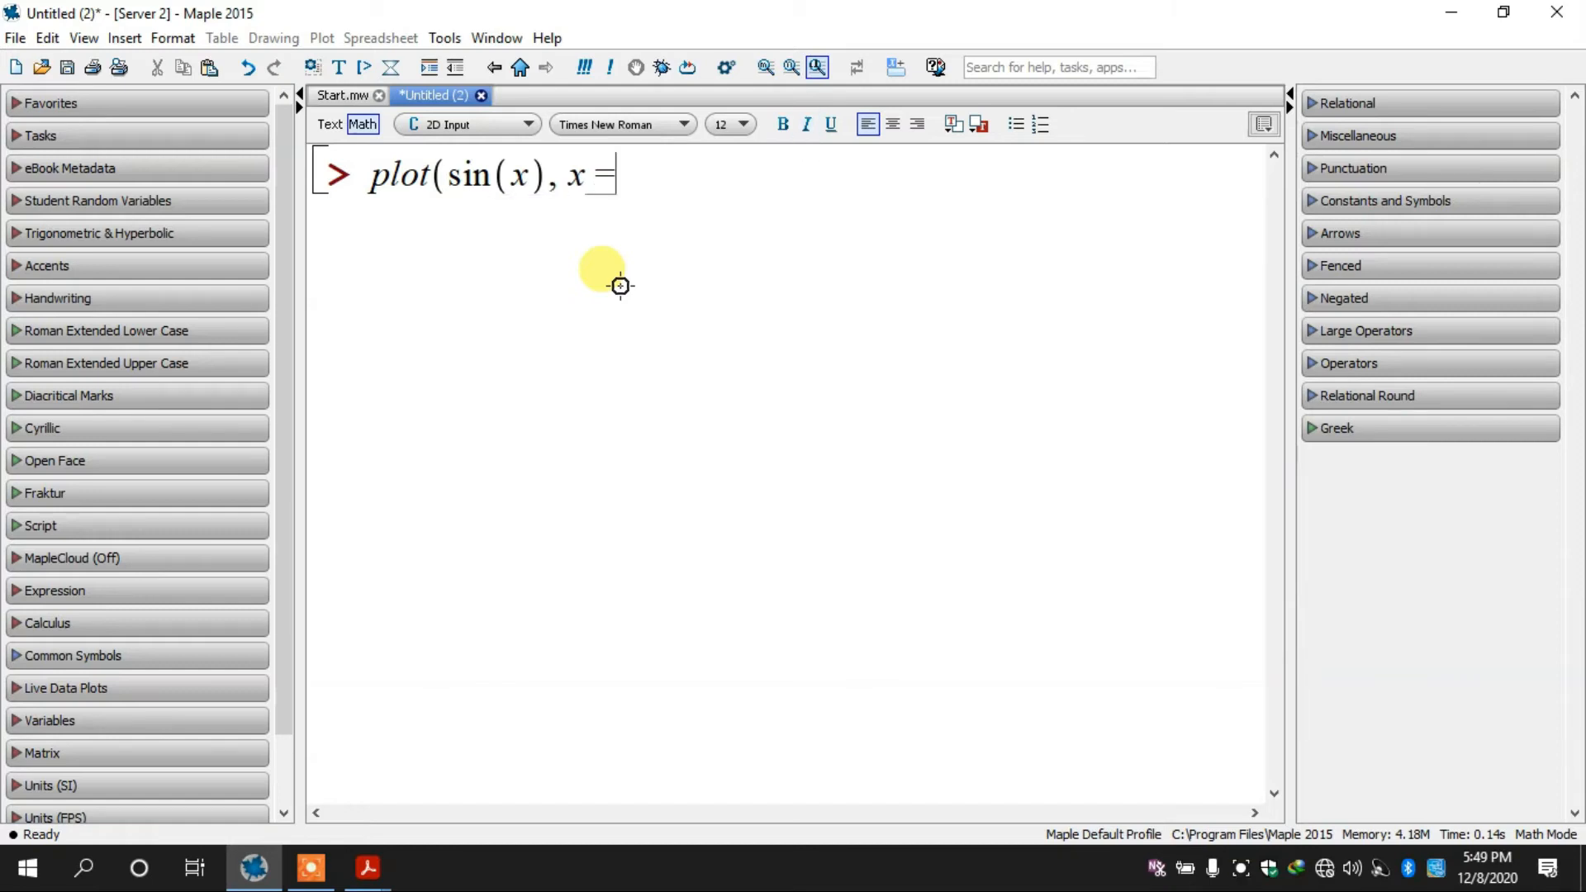
pyautogui.write('-2*')
pyautogui.write('Pi')
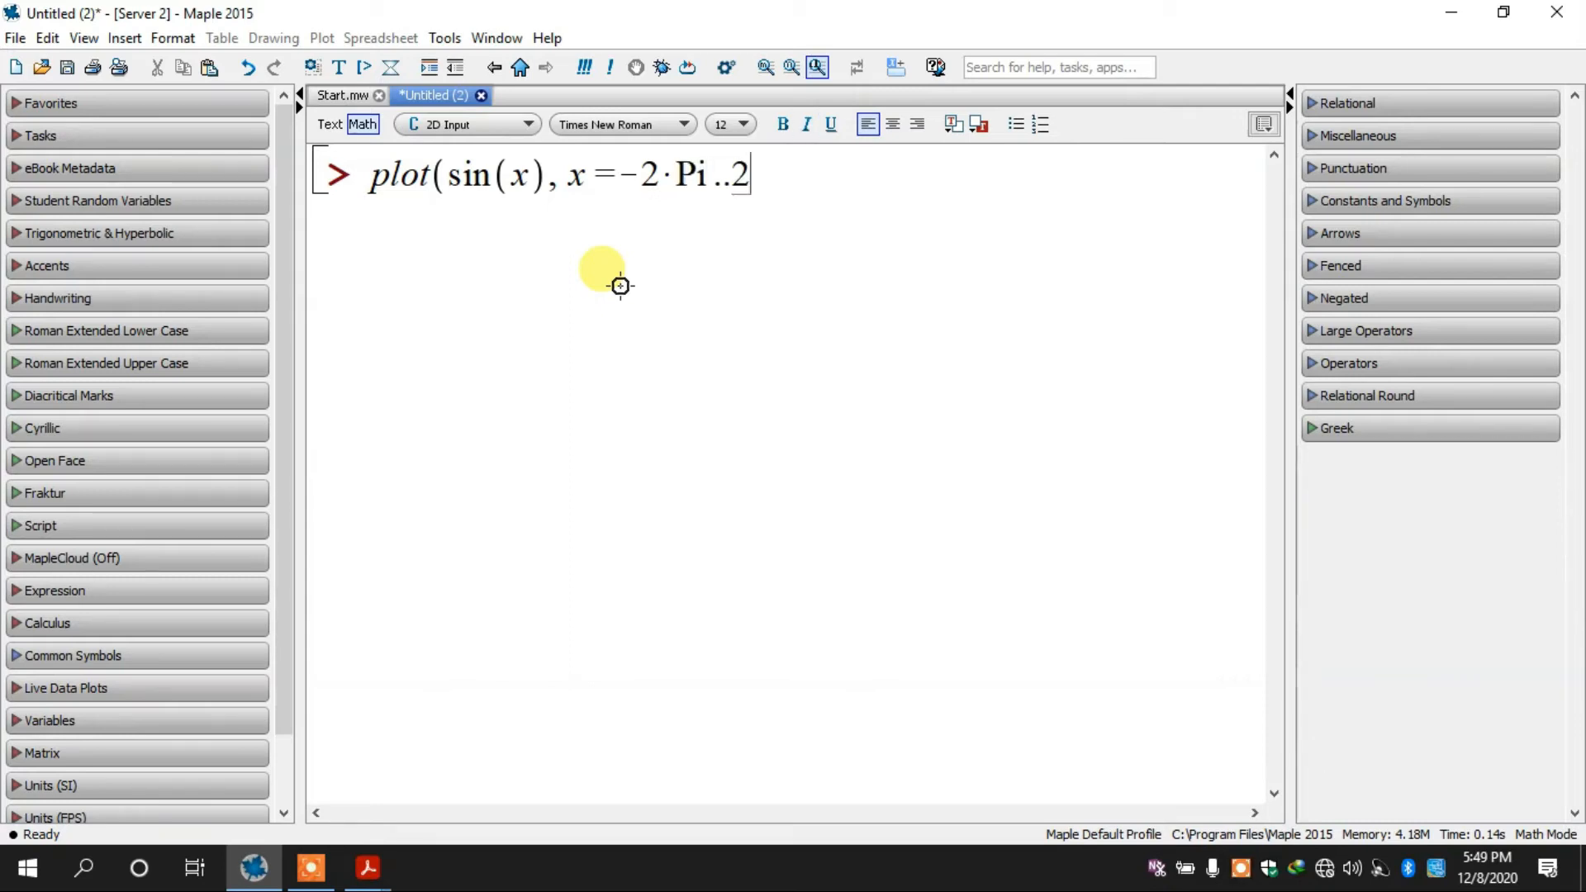
pyautogui.write('..2 Pi)')
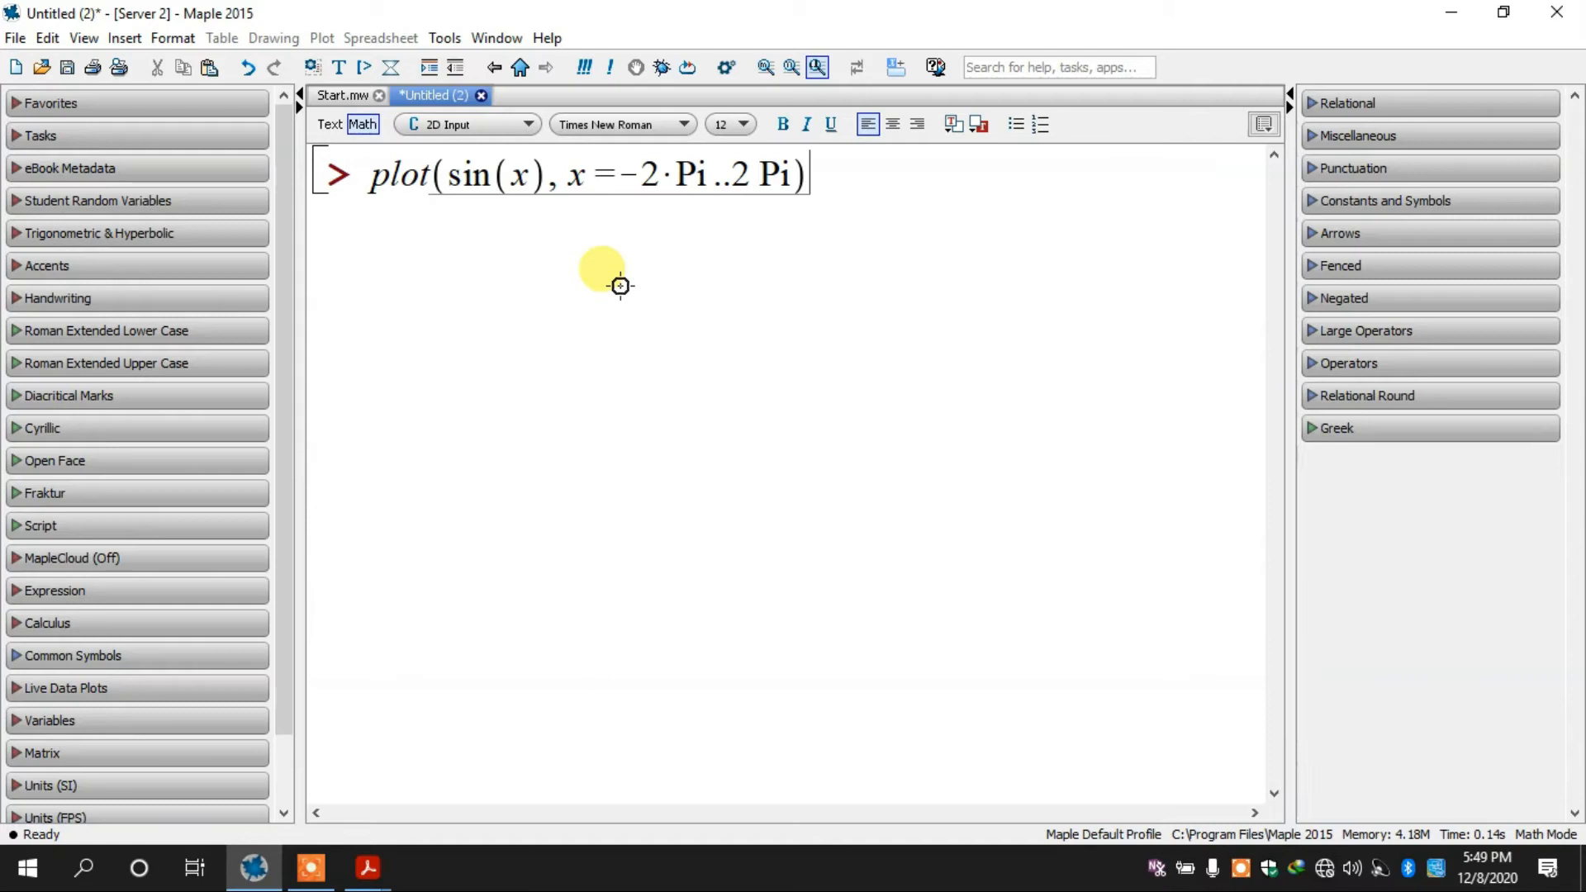
pyautogui.write(';')
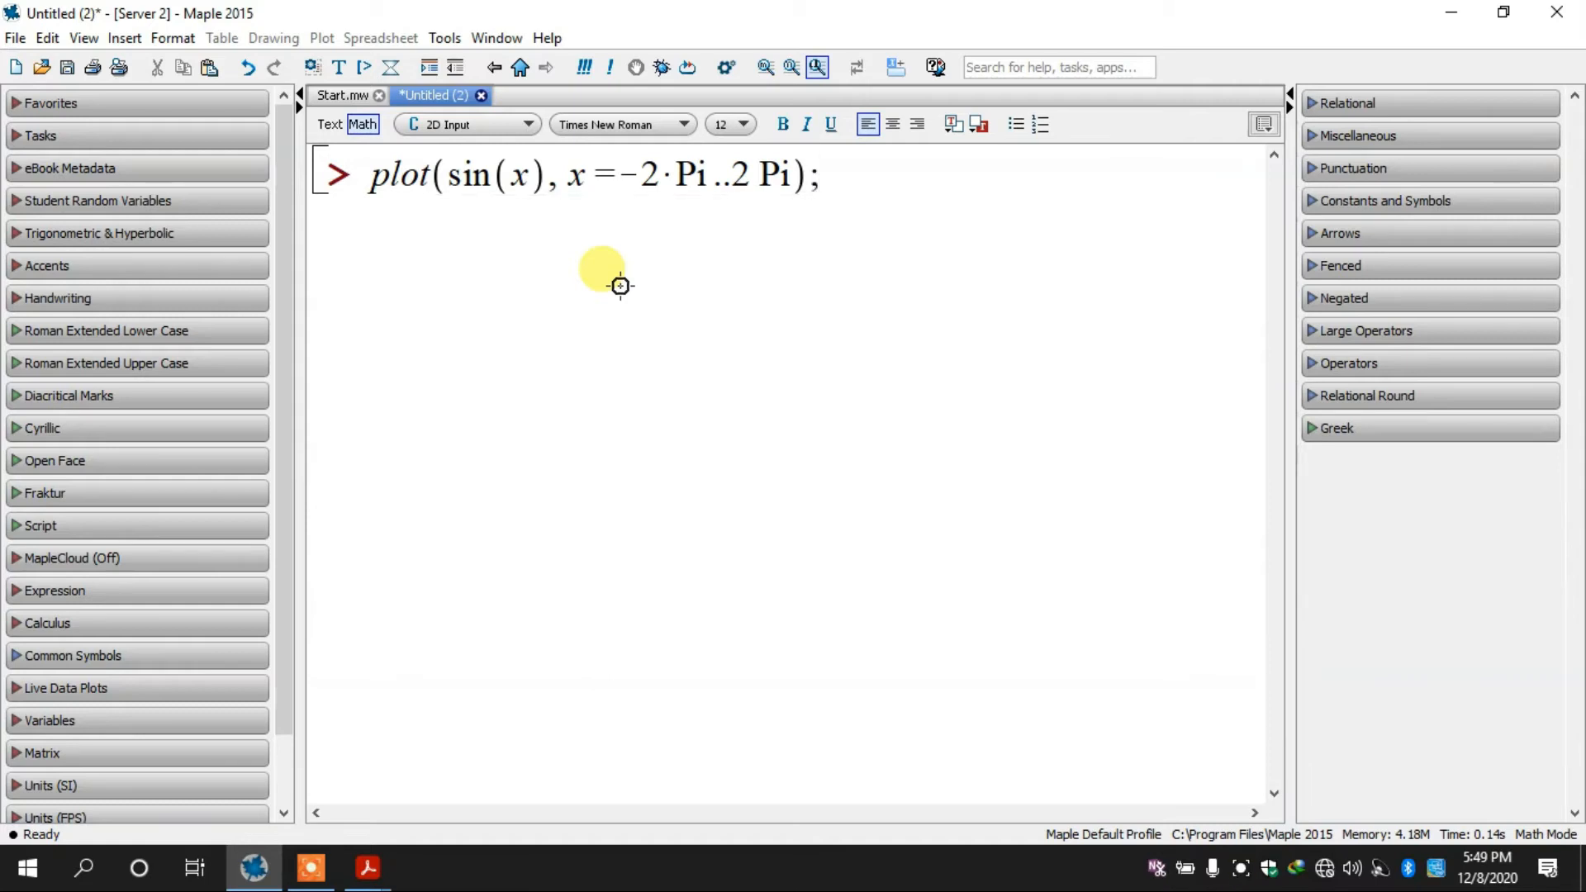
pyautogui.press('Return')
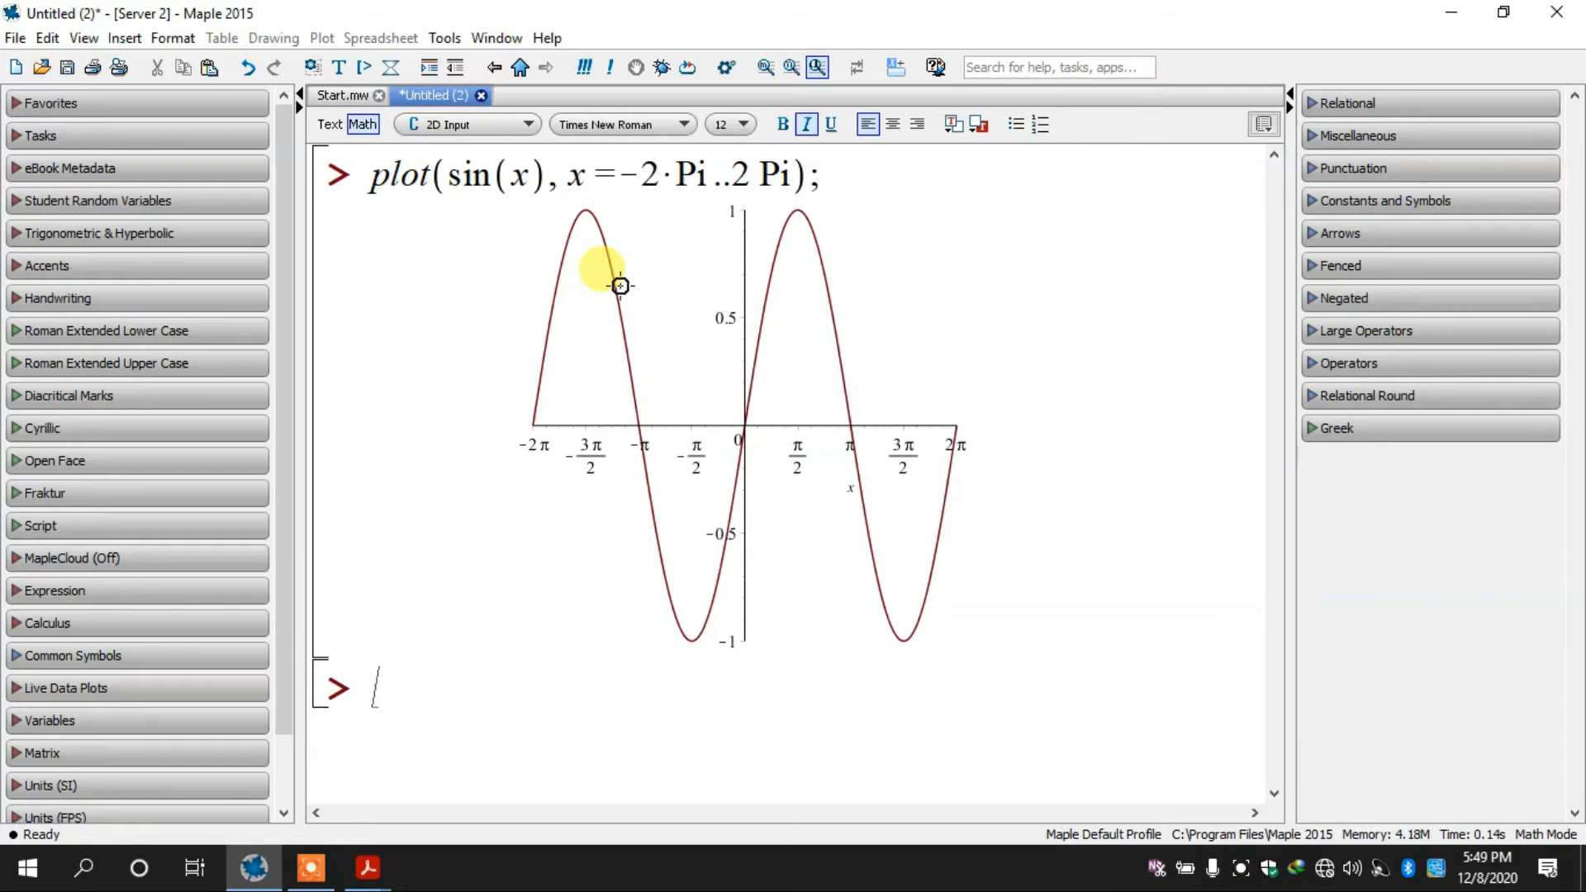
pyautogui.click(603, 434)
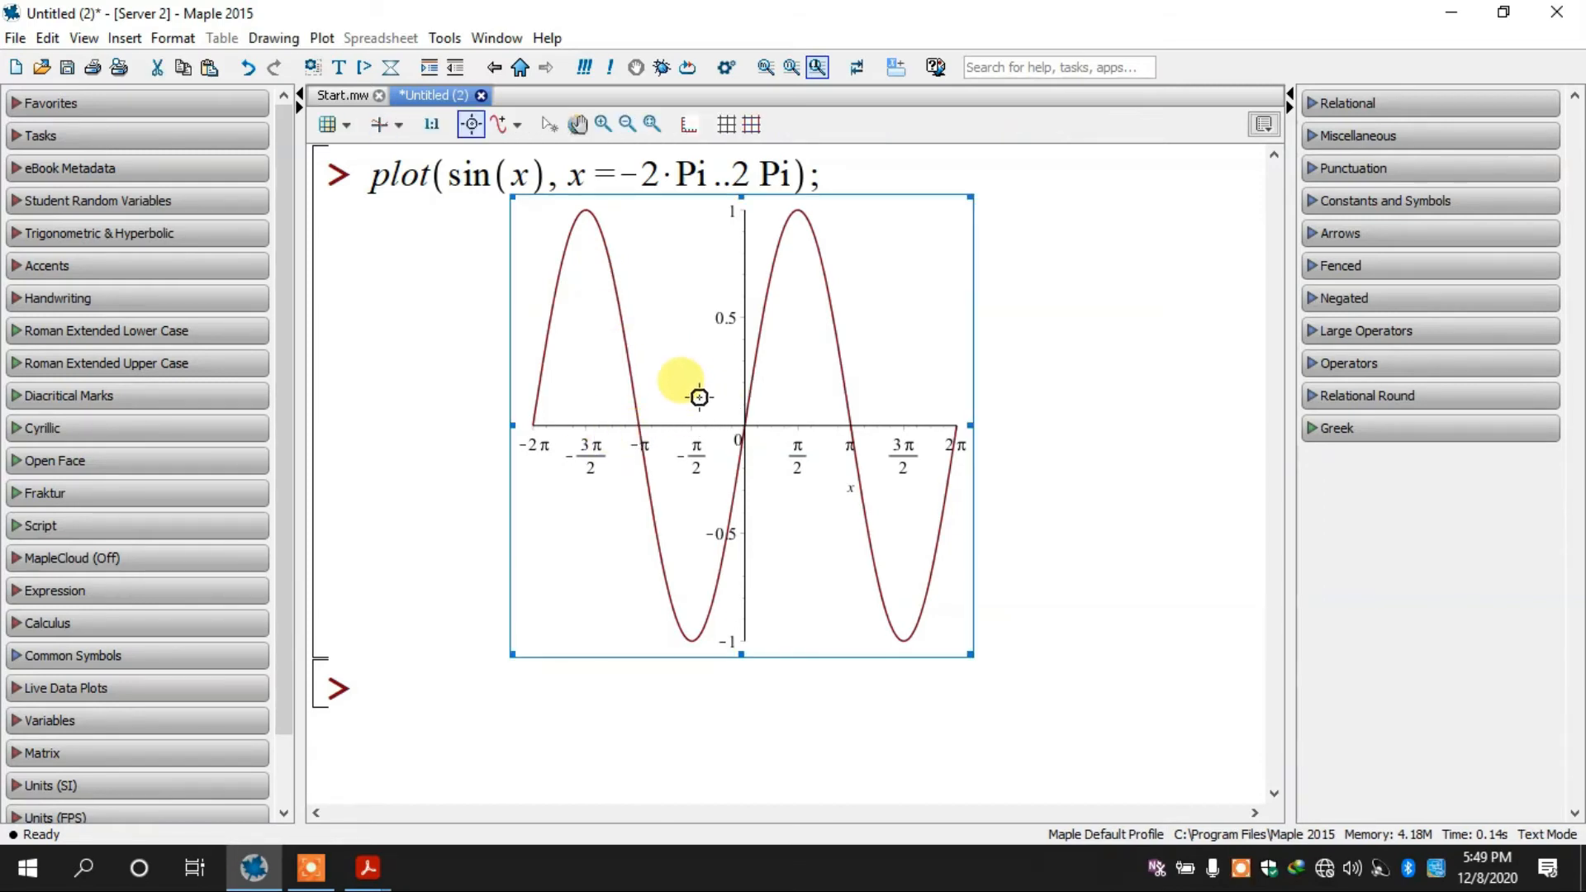
pyautogui.click(455, 427)
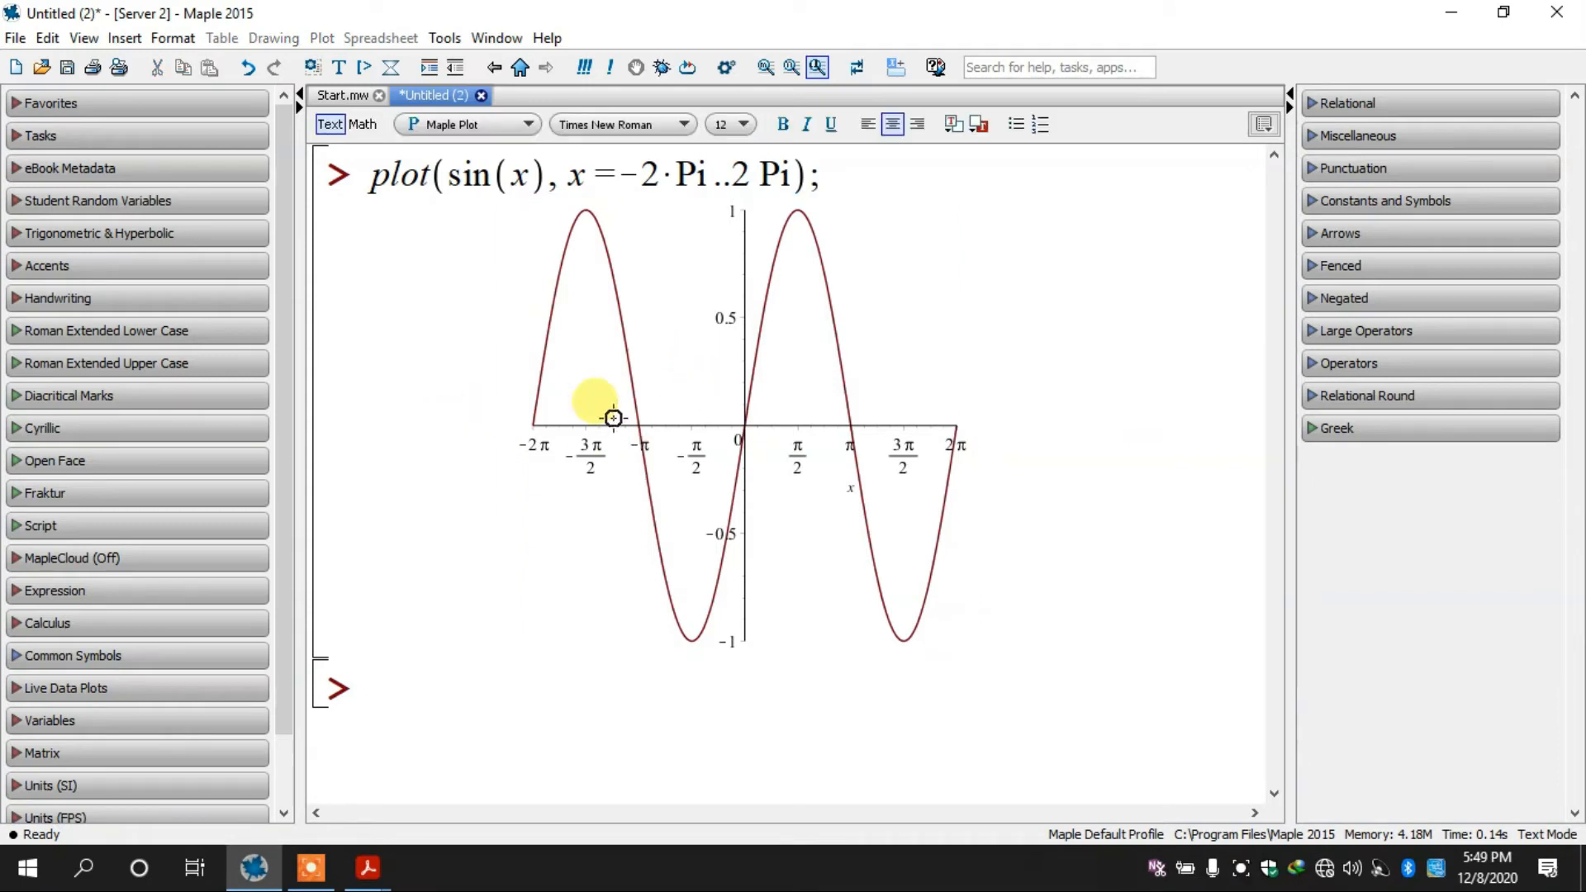
pyautogui.click(685, 413)
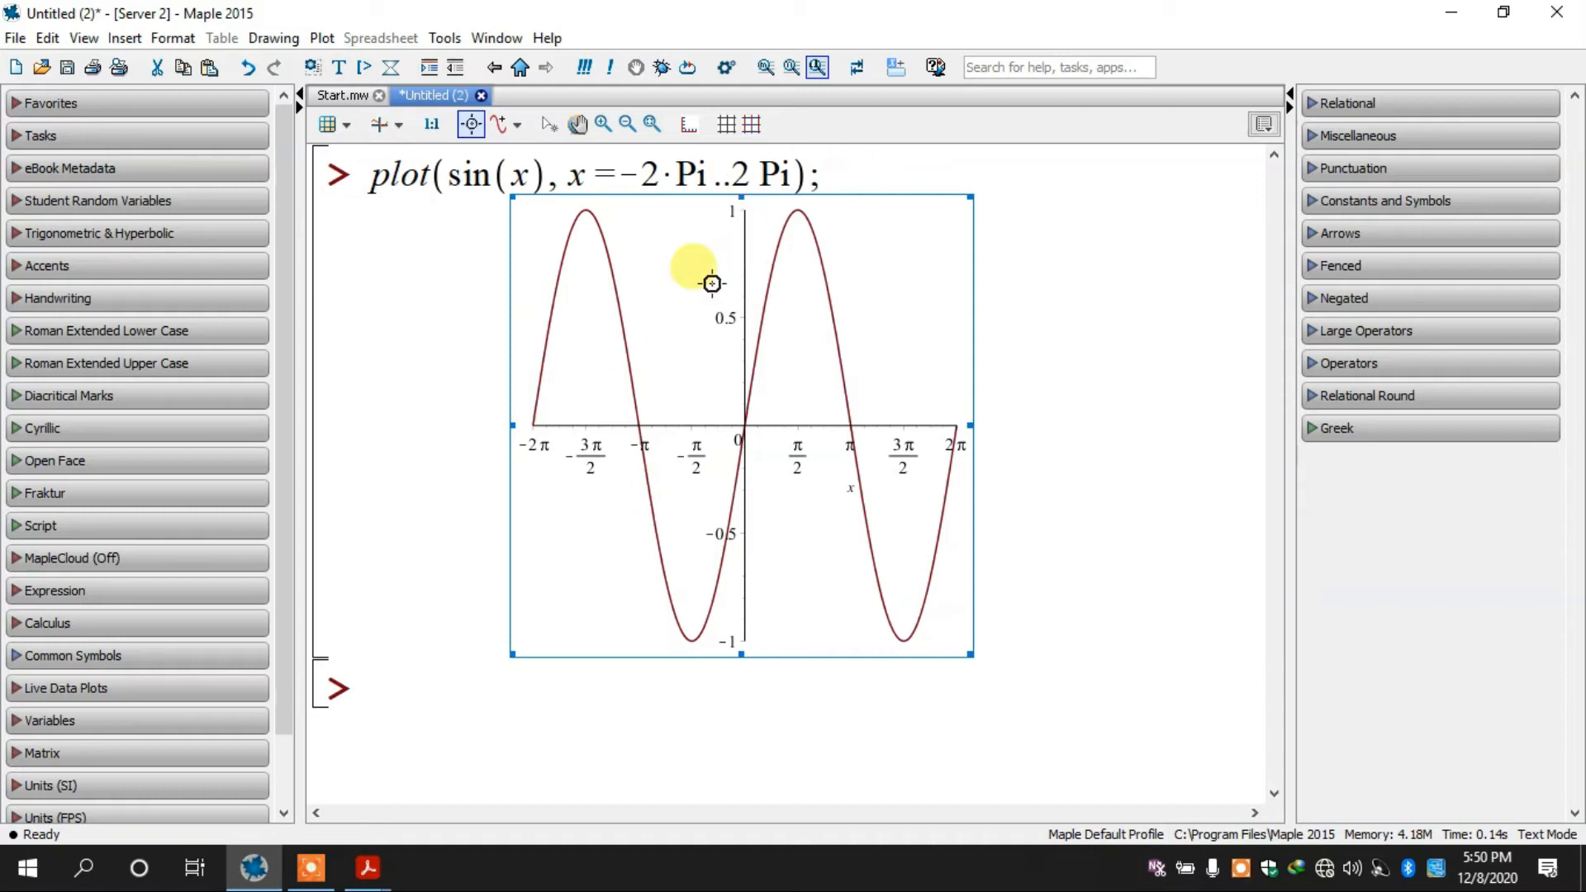
pyautogui.click(405, 461)
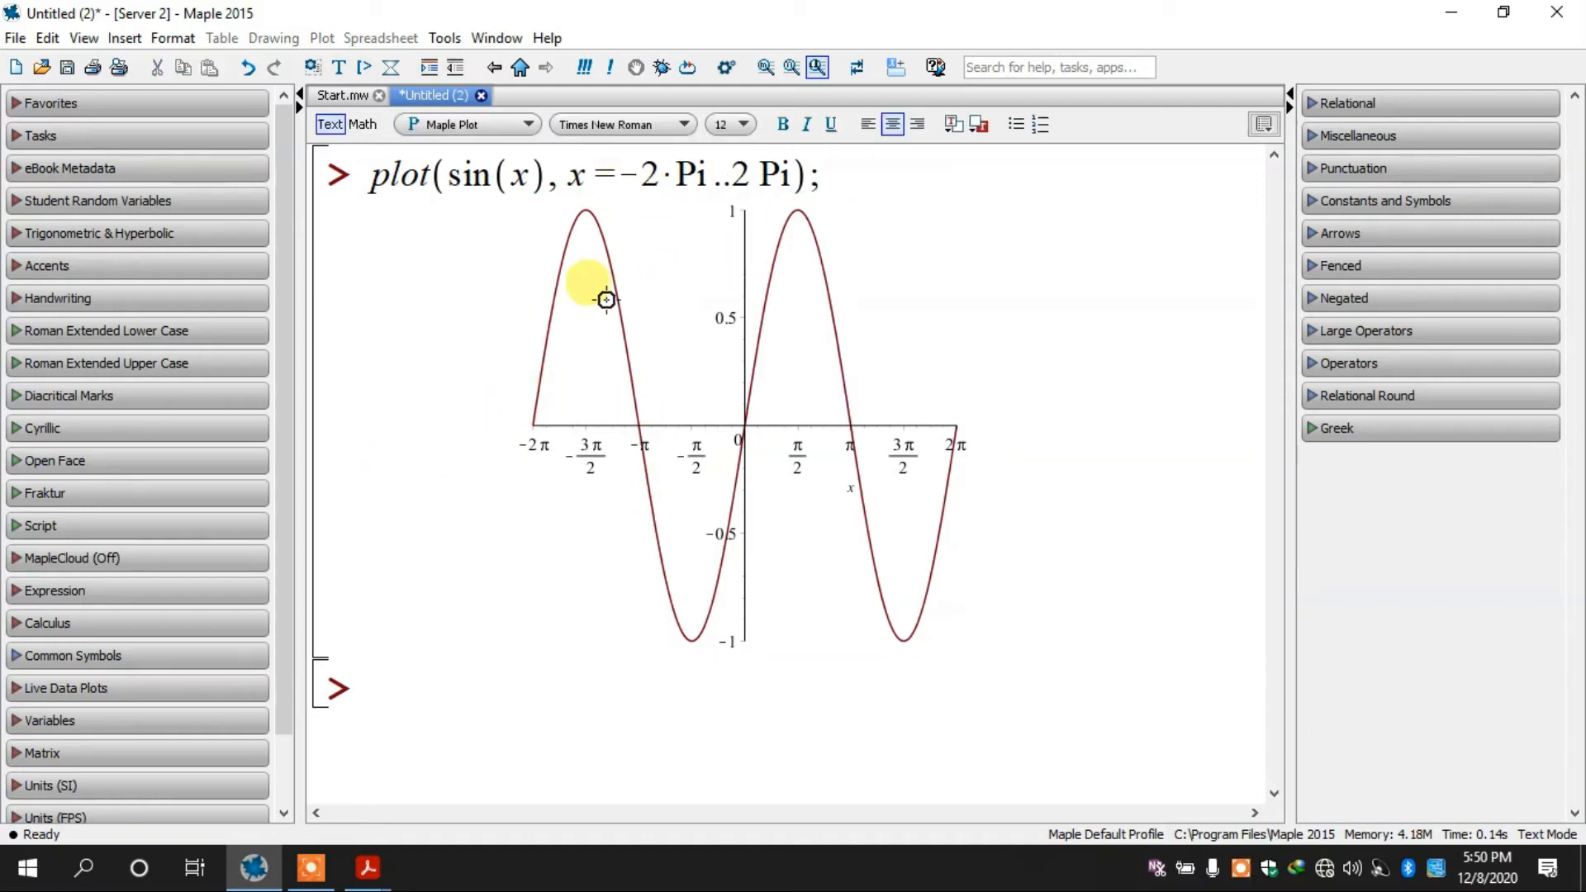
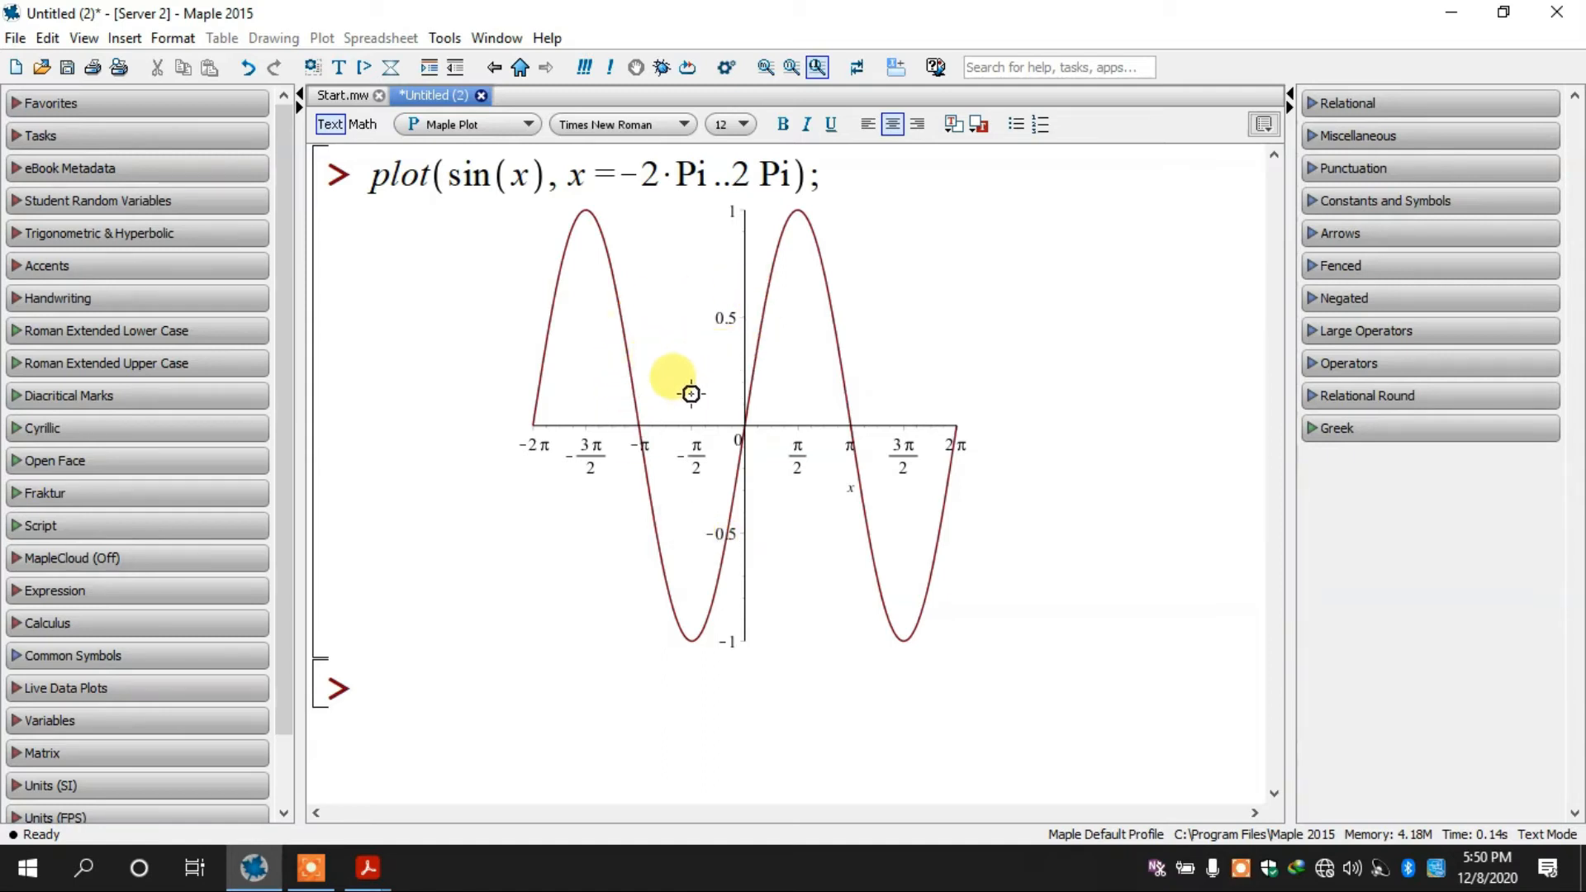
# Step: Select the sine plot and magnify the area around its first peak with the zoom-in tool
pyautogui.click(687, 353)
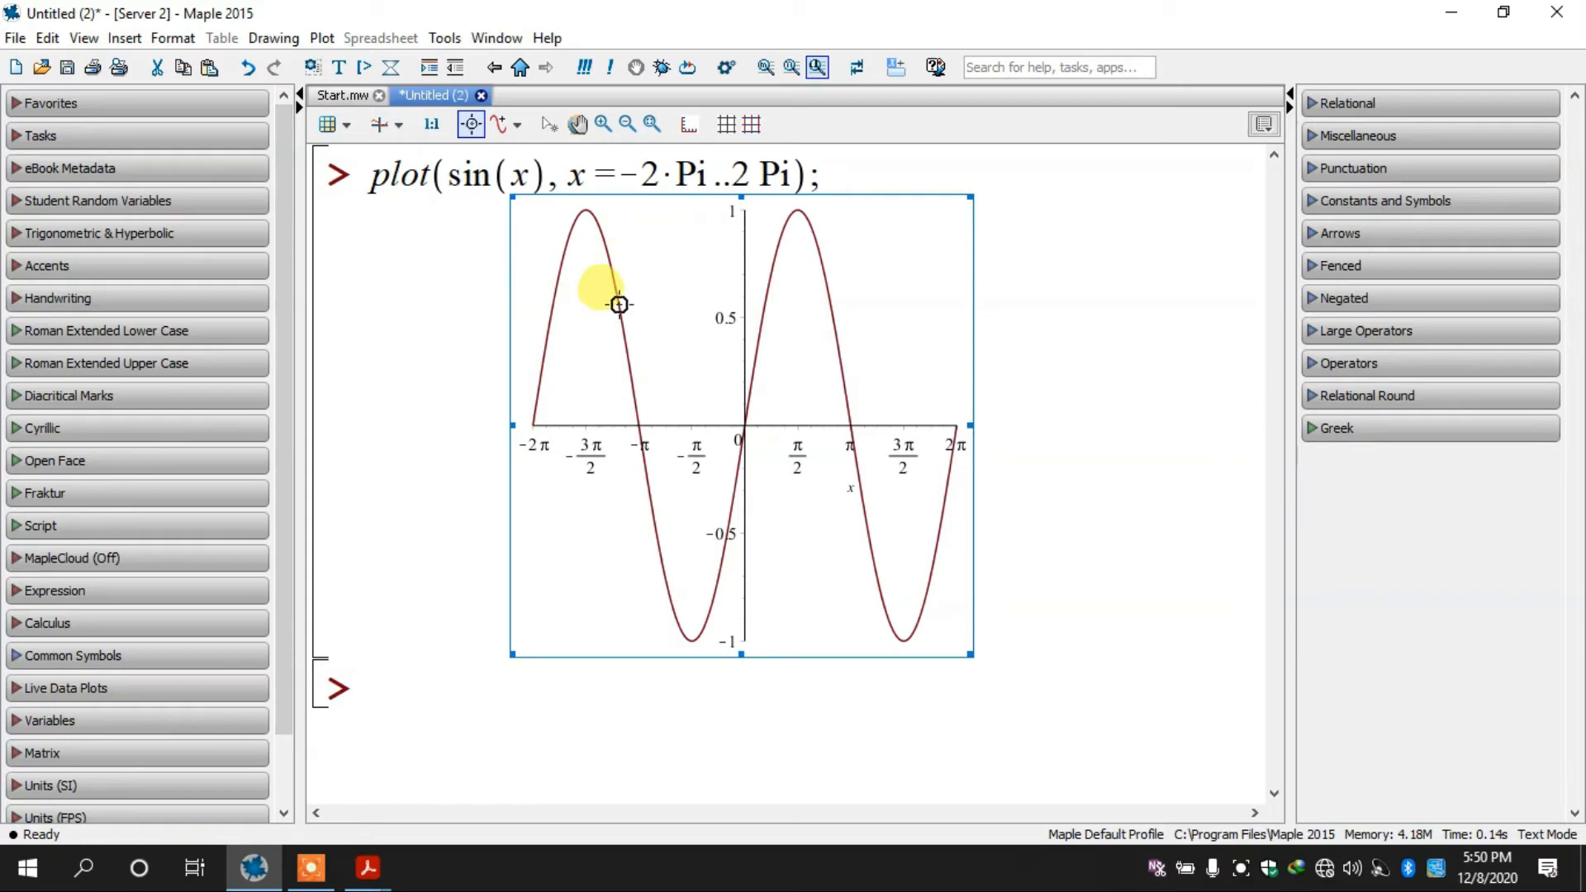
pyautogui.click(603, 124)
pyautogui.click(649, 330)
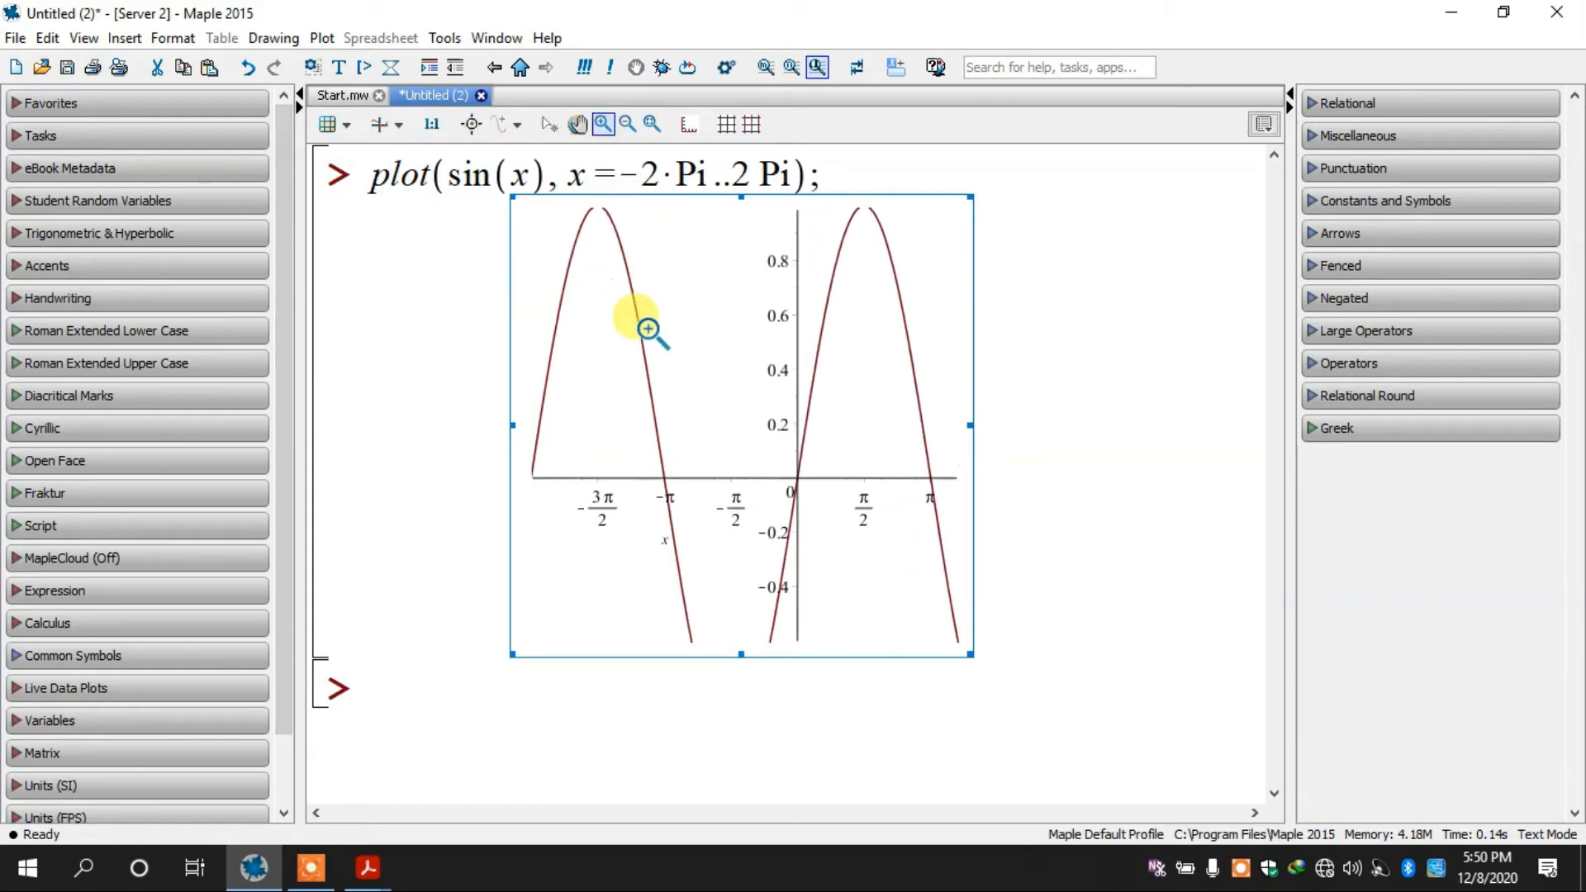
pyautogui.click(648, 331)
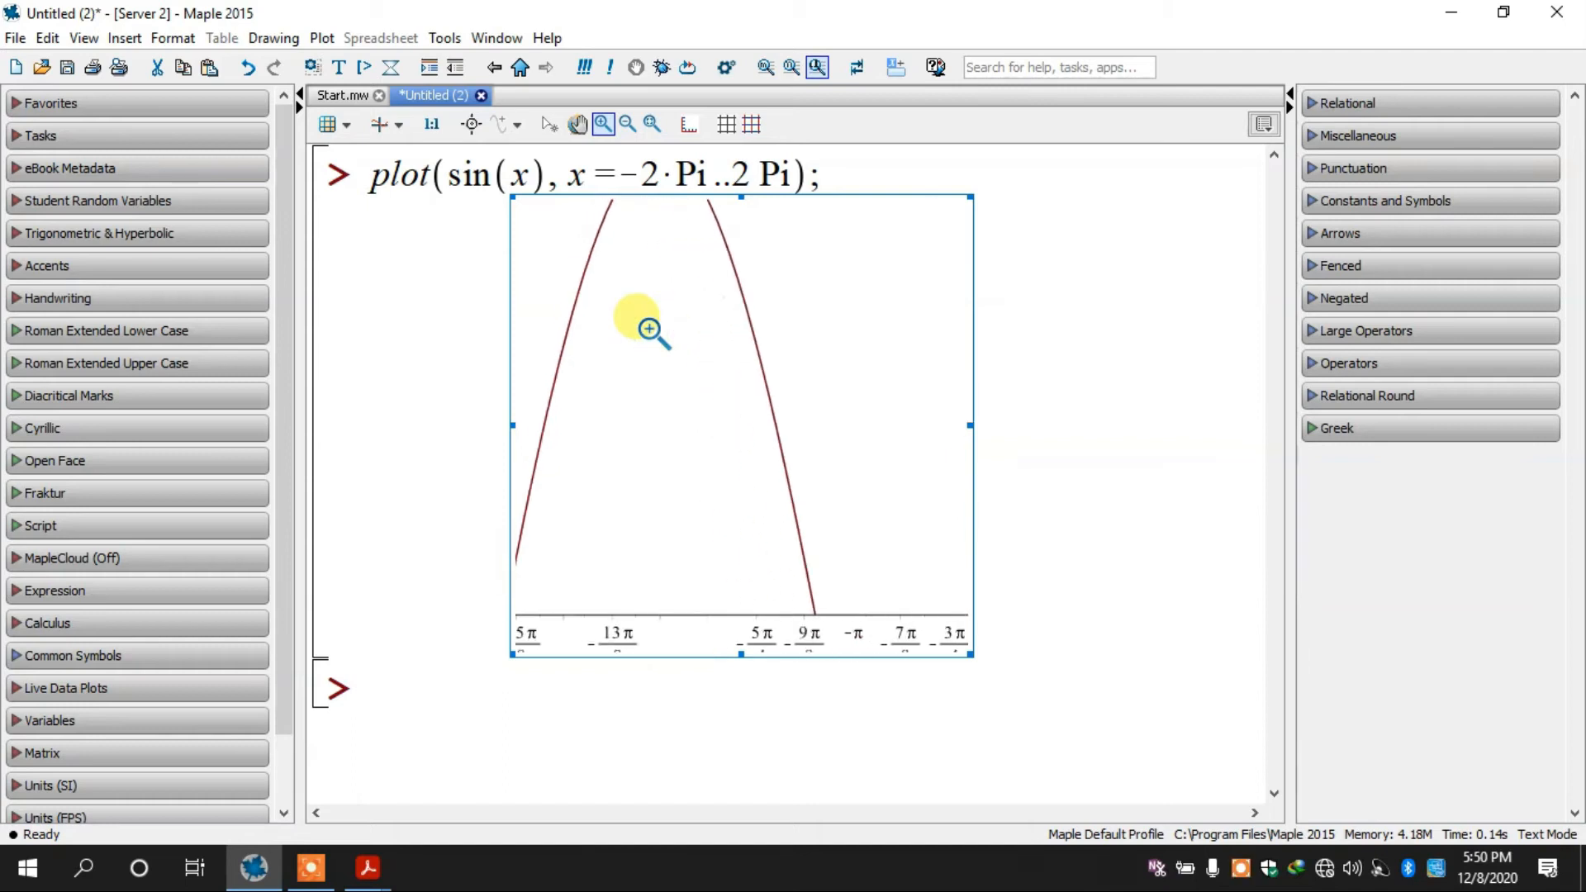
# Step: Zoom the plot out repeatedly until the axes extend far beyond the sine curve
pyautogui.click(628, 124)
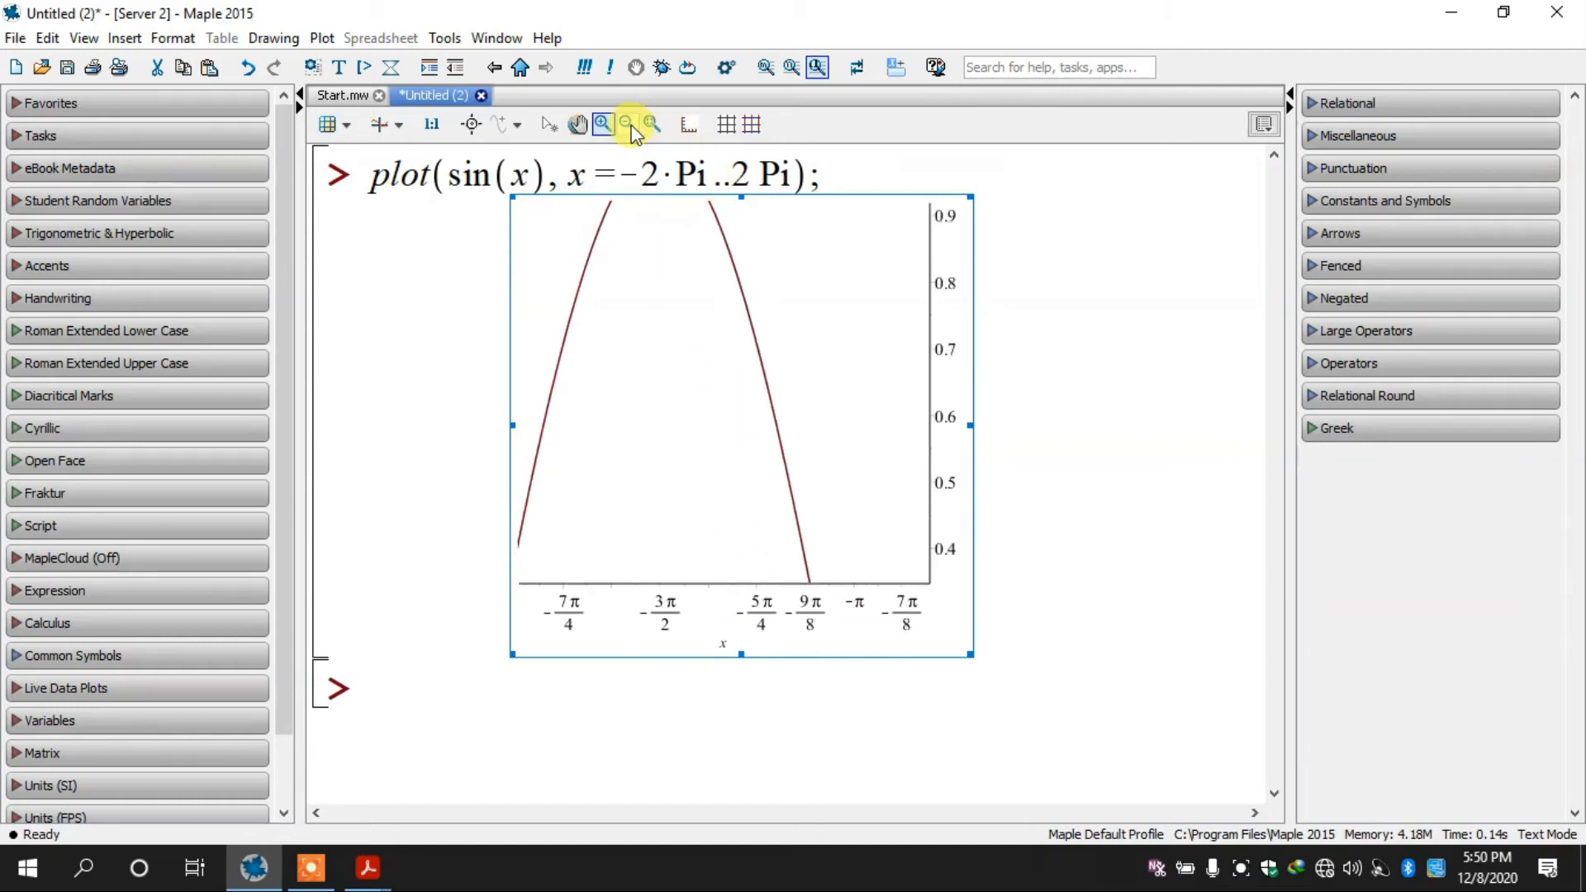
pyautogui.click(768, 348)
pyautogui.click(768, 346)
pyautogui.click(768, 346)
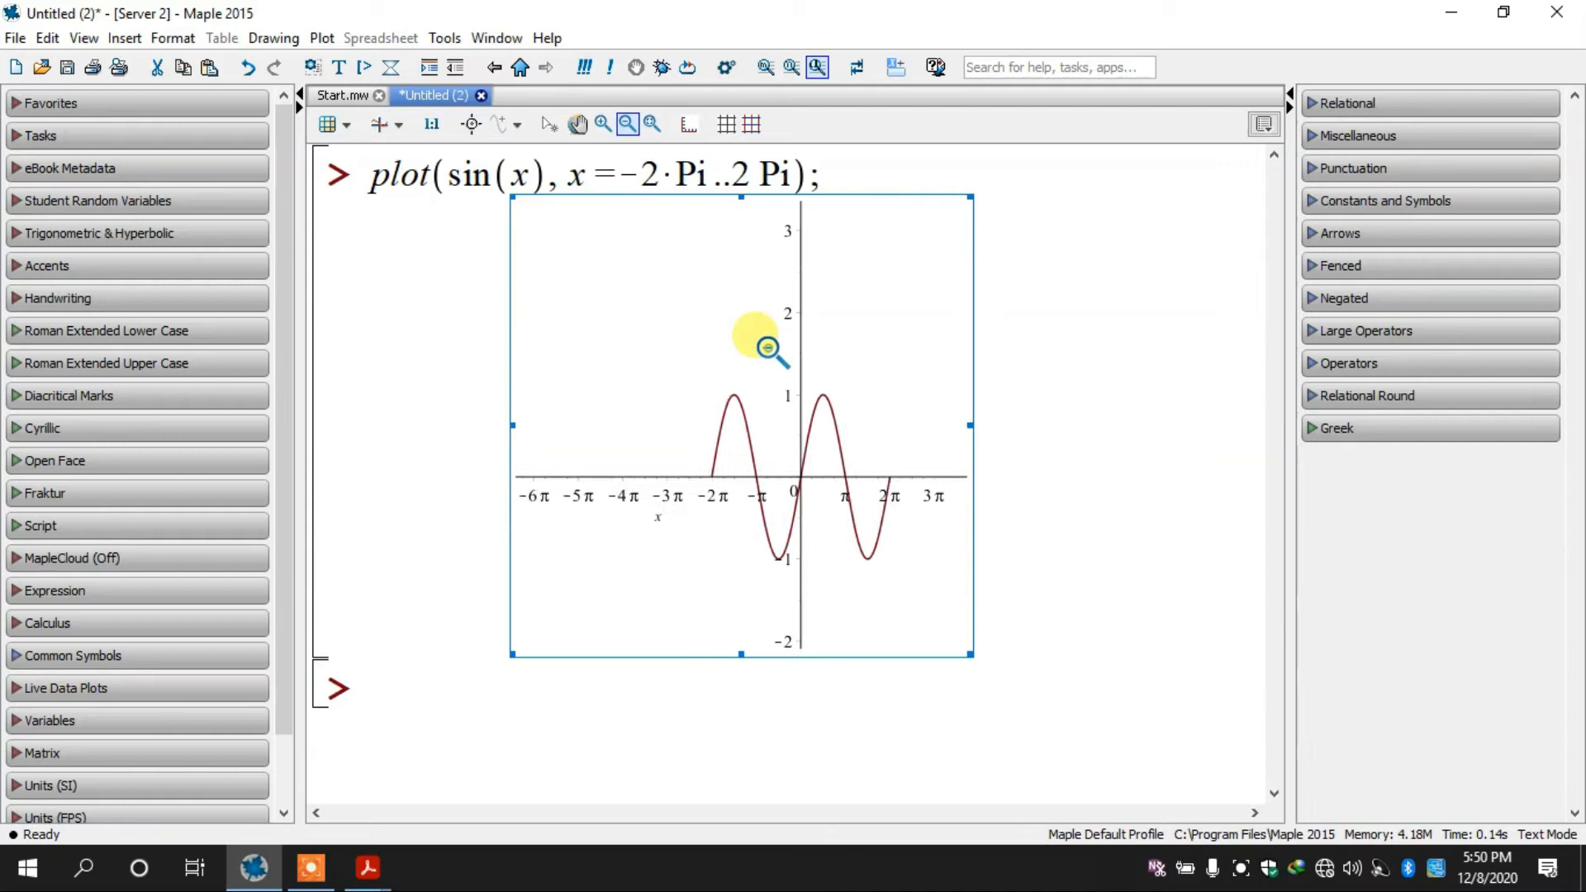
pyautogui.click(768, 346)
pyautogui.click(767, 409)
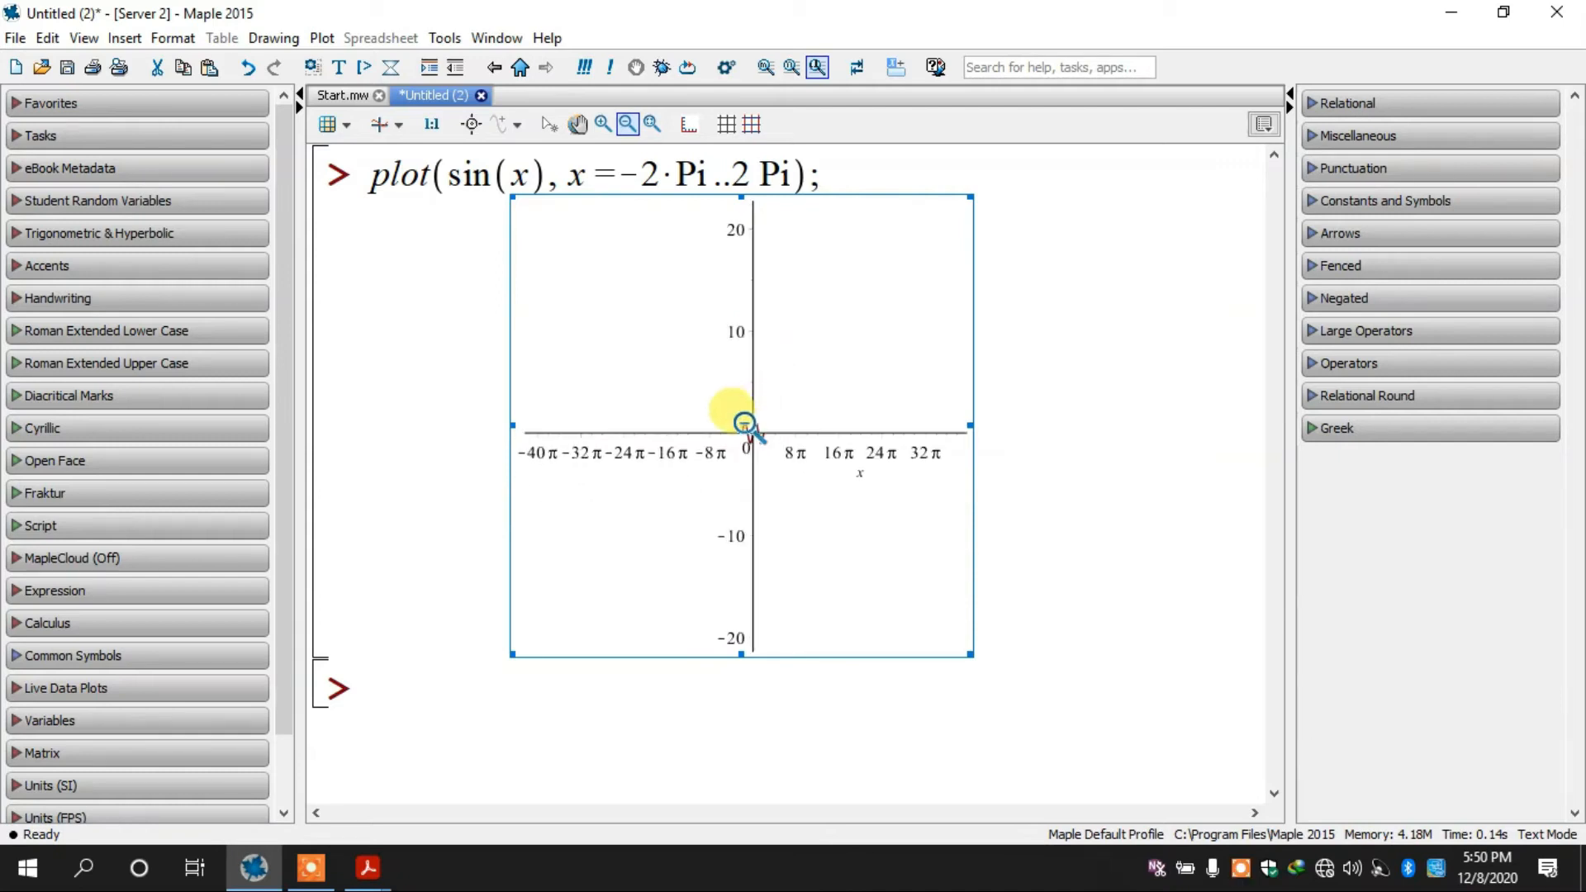
# Step: Magnify the plot repeatedly around the origin with the zoom-in tool
pyautogui.click(603, 124)
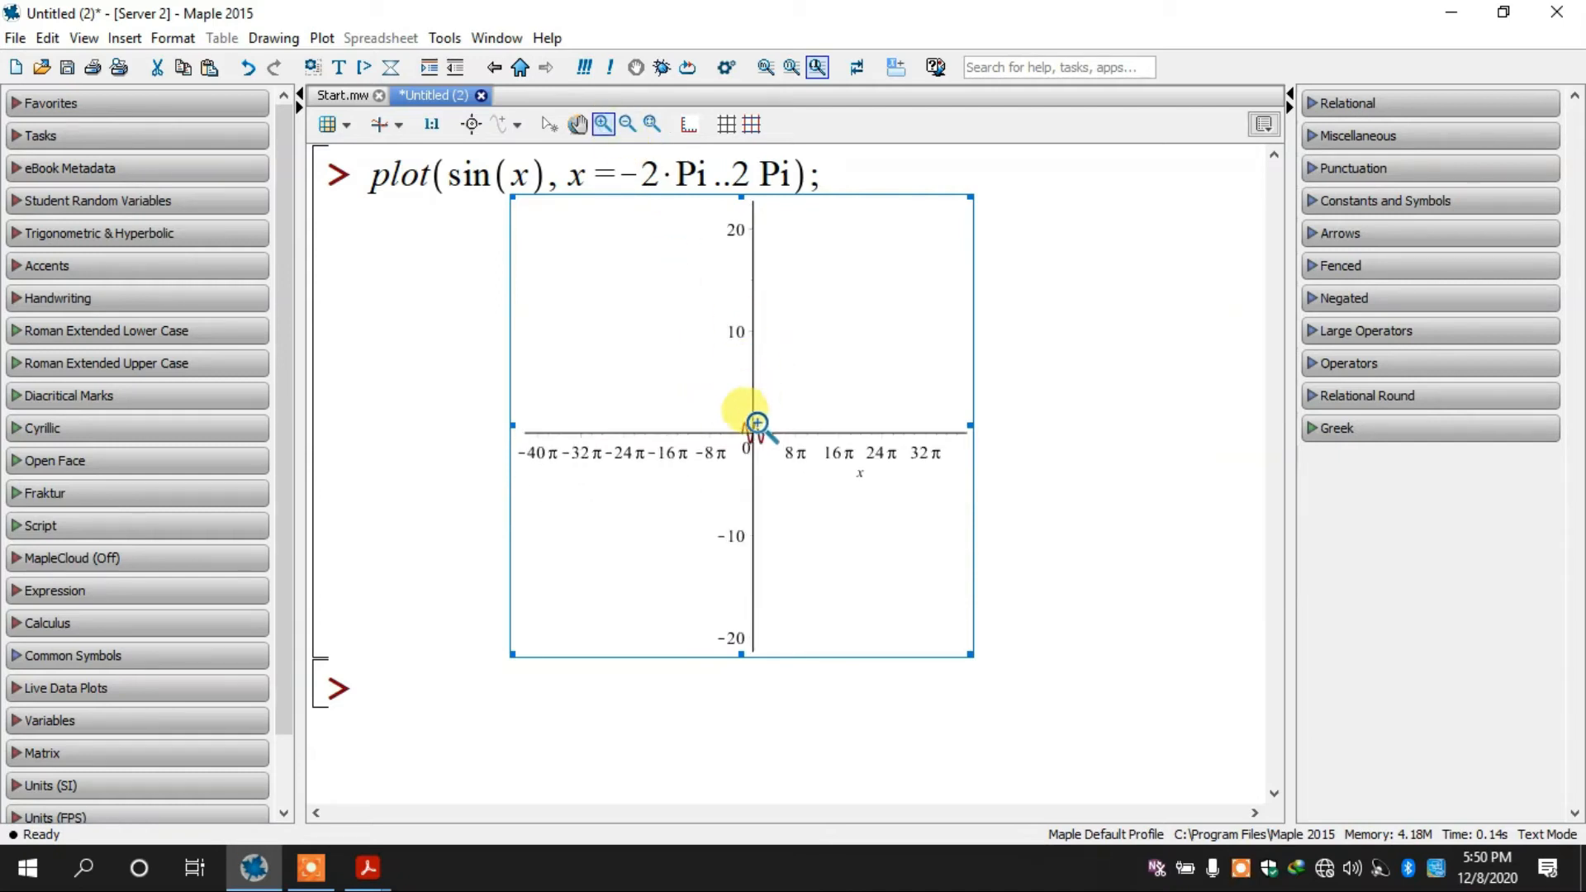
pyautogui.click(756, 423)
pyautogui.click(756, 422)
pyautogui.click(757, 422)
pyautogui.click(756, 423)
pyautogui.click(756, 425)
pyautogui.click(757, 425)
pyautogui.click(756, 426)
pyautogui.click(756, 426)
pyautogui.click(747, 436)
pyautogui.click(744, 432)
pyautogui.click(747, 435)
pyautogui.click(749, 435)
pyautogui.click(748, 435)
pyautogui.click(750, 429)
# Step: Reset the sine plot to its default view
pyautogui.click(653, 125)
pyautogui.click(653, 125)
pyautogui.click(653, 124)
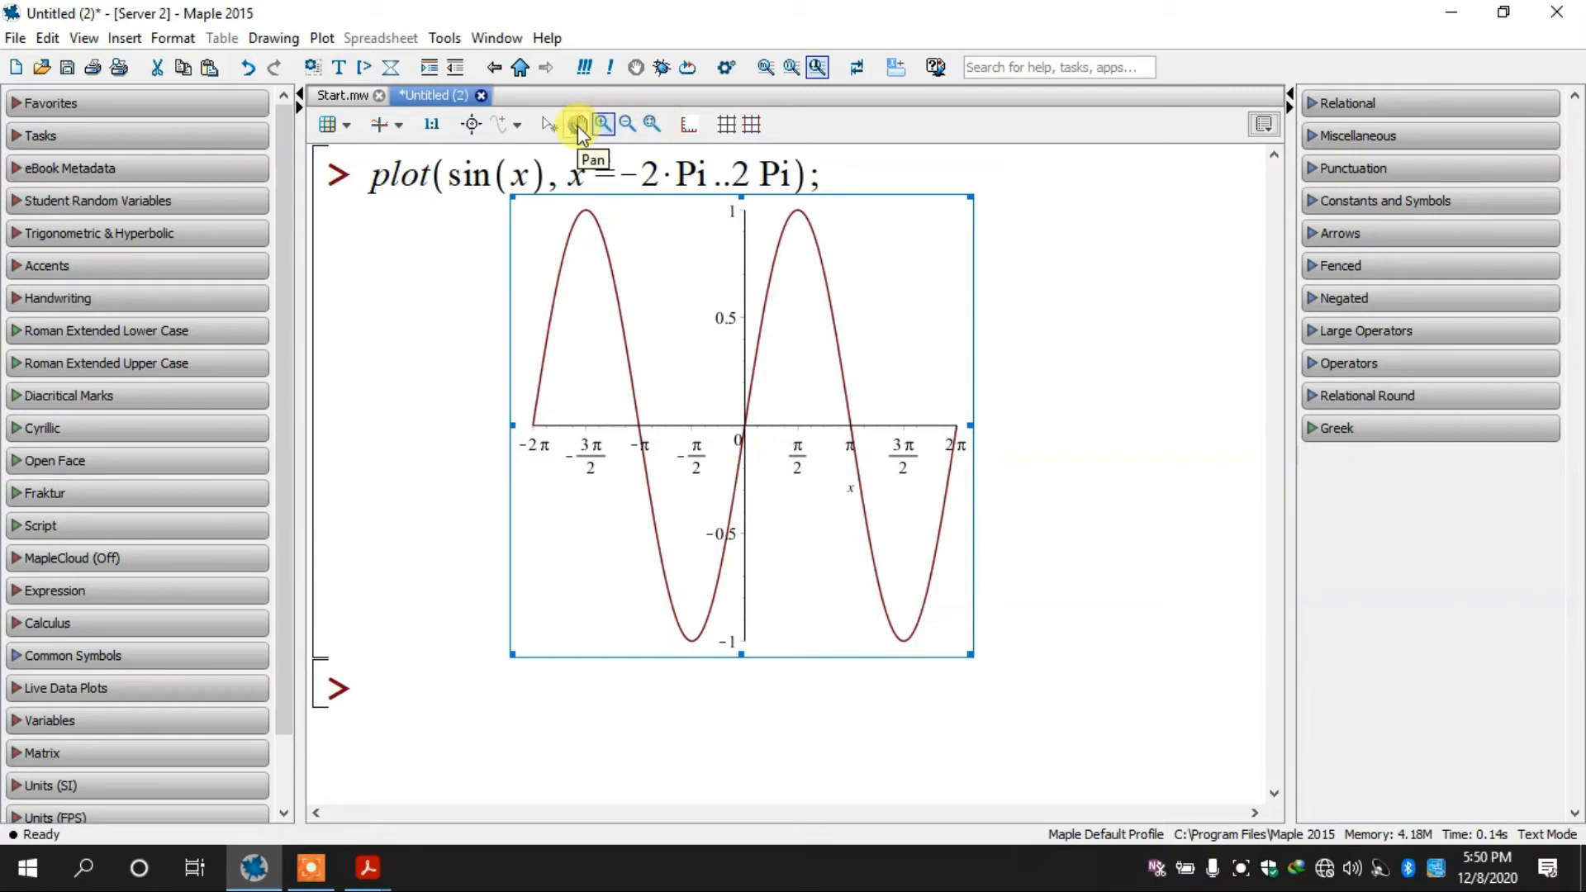
# Step: Render the sine plot in the line style, followed by the point style
pyautogui.click(351, 126)
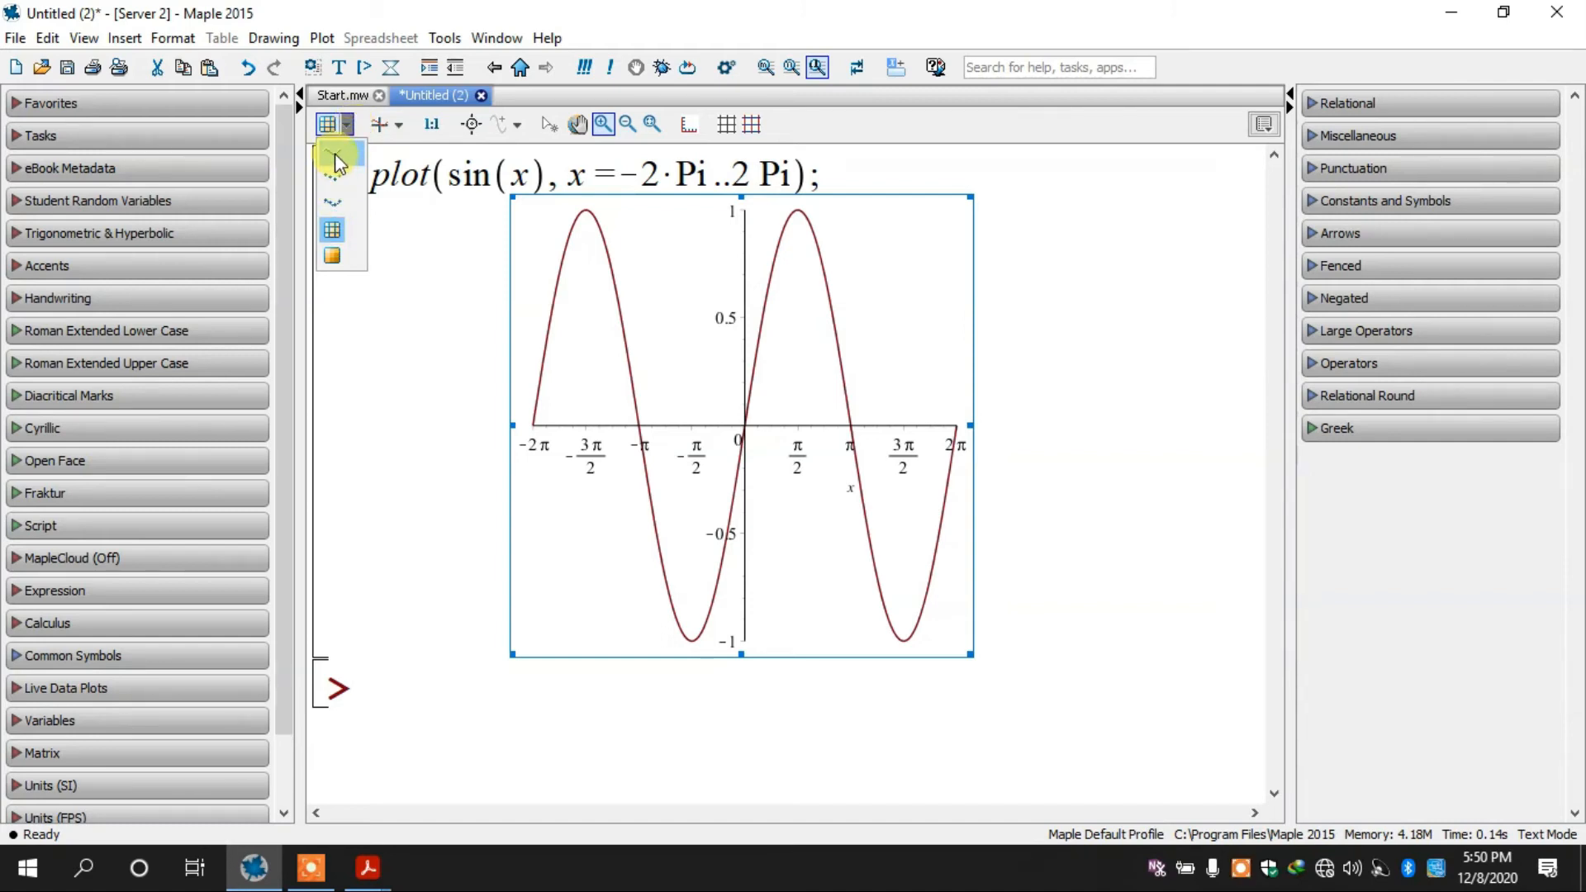
pyautogui.click(334, 152)
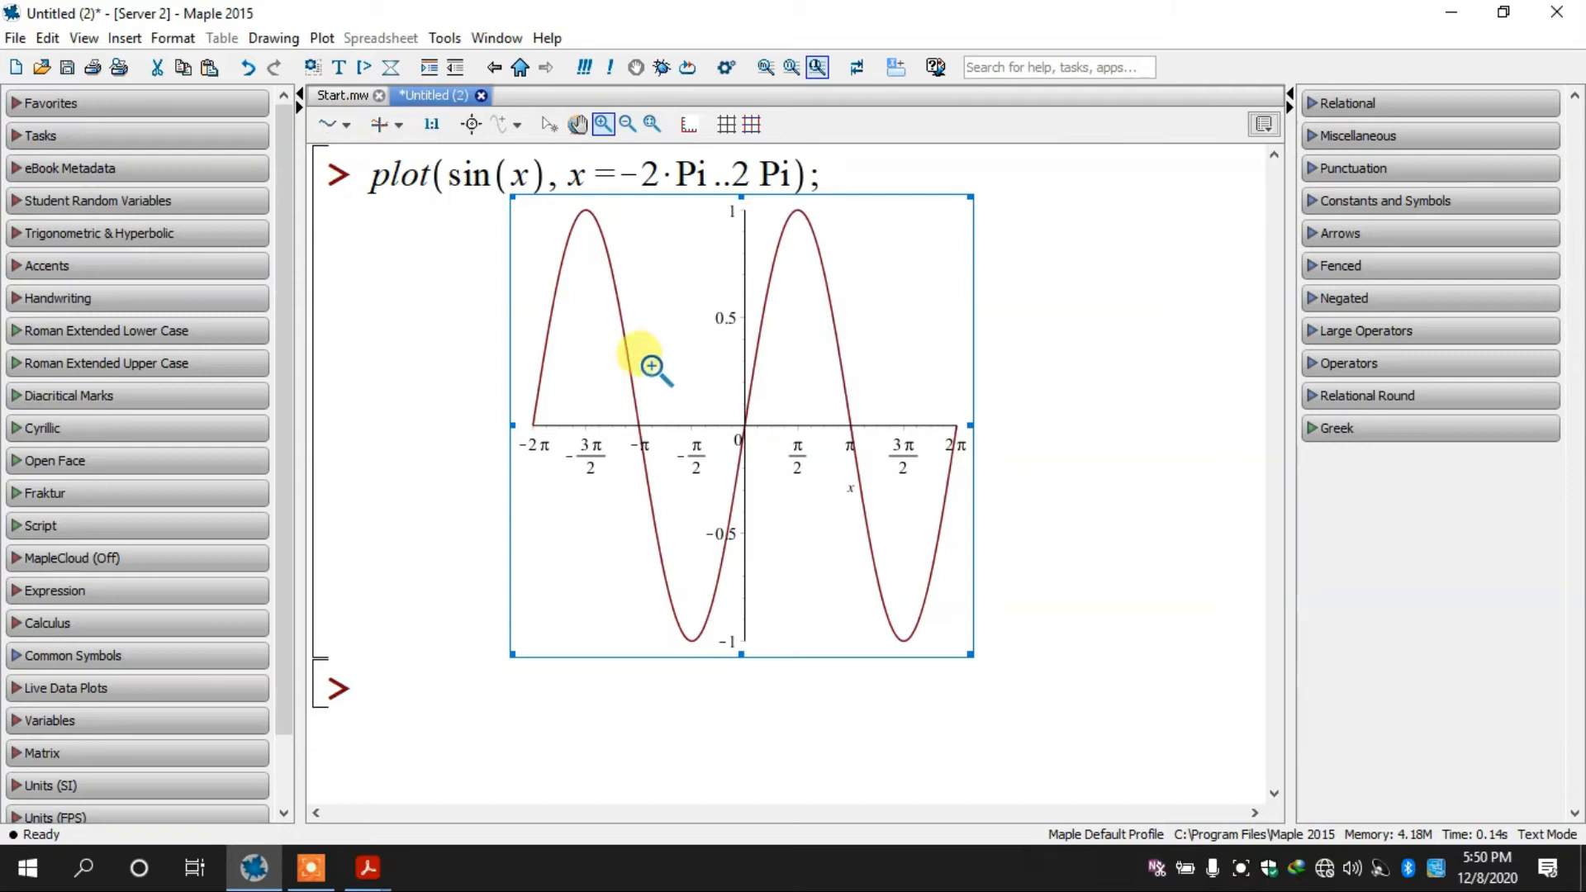
pyautogui.click(347, 126)
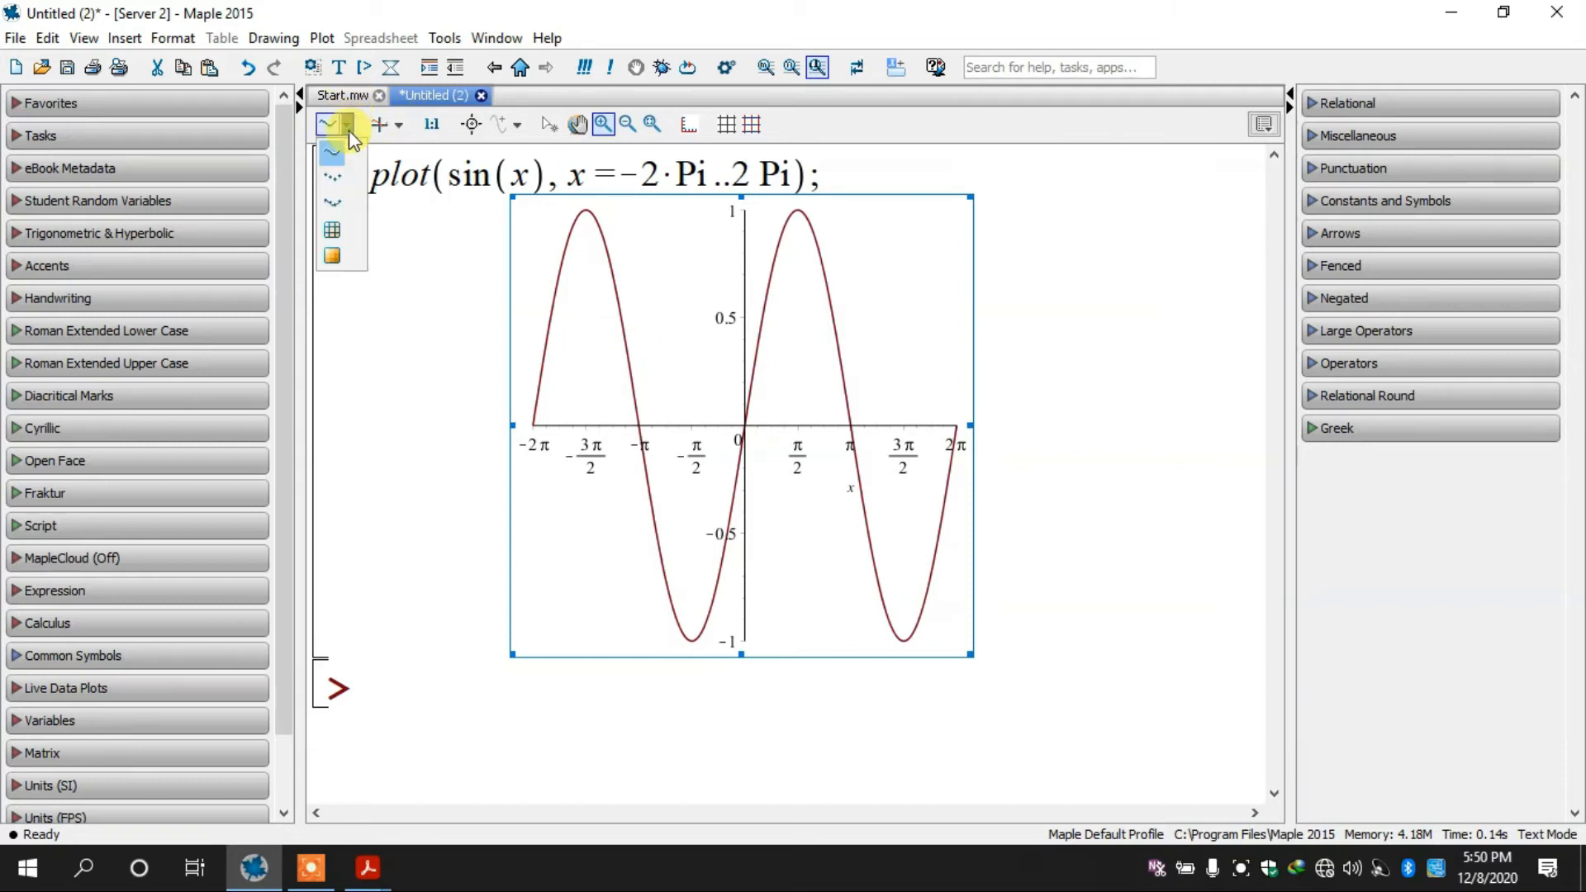
pyautogui.click(337, 177)
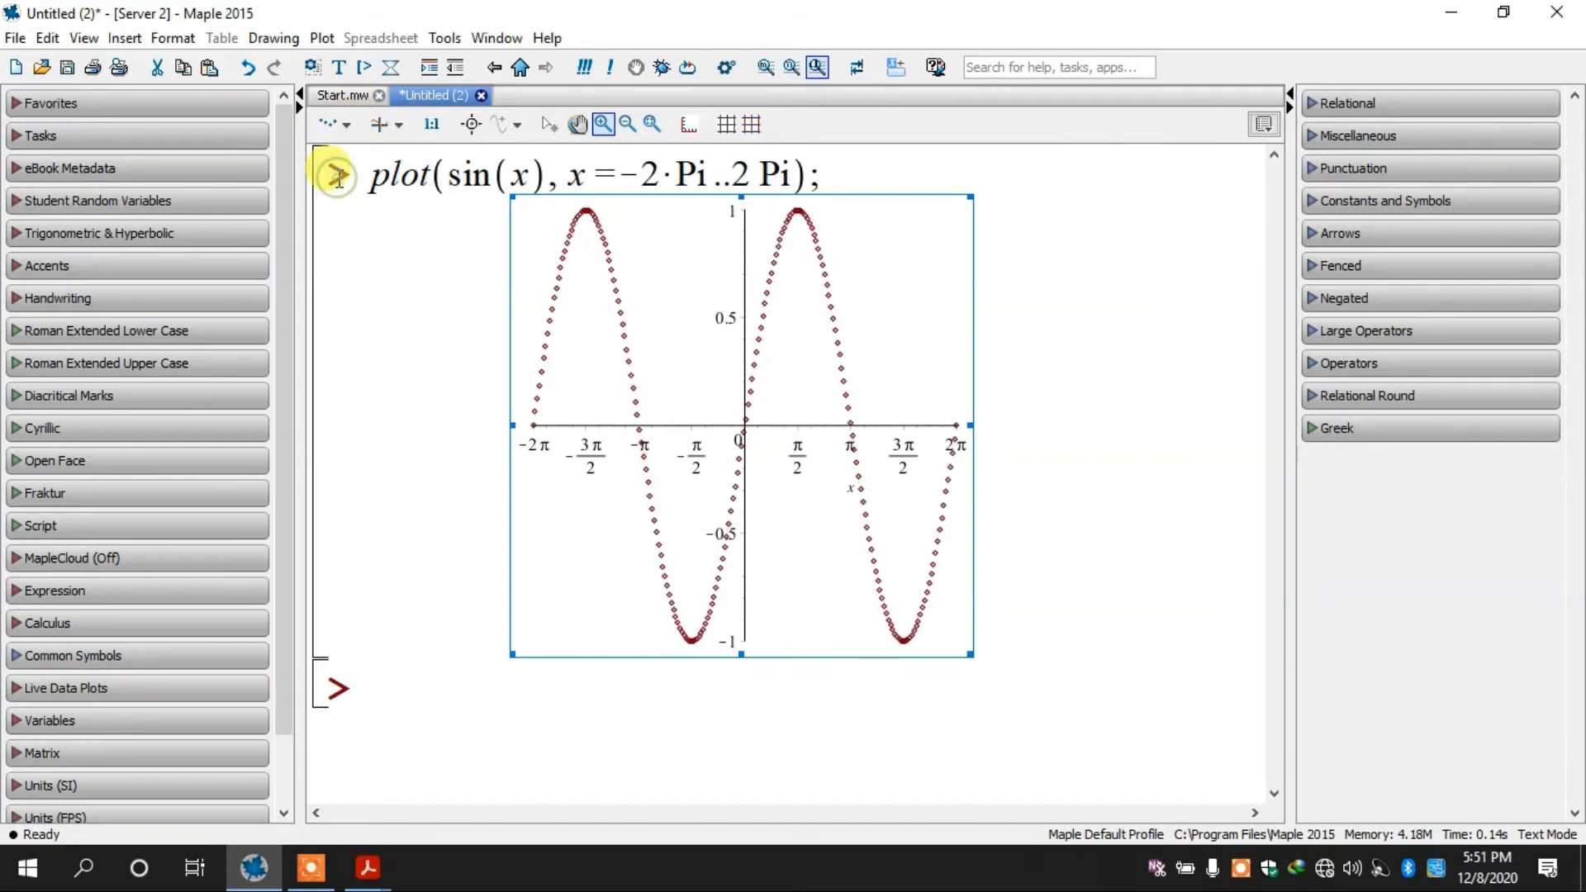
# Step: Render the sine plot in the combined point-and-line style, followed by the polygon patch with gridlines style
pyautogui.click(346, 126)
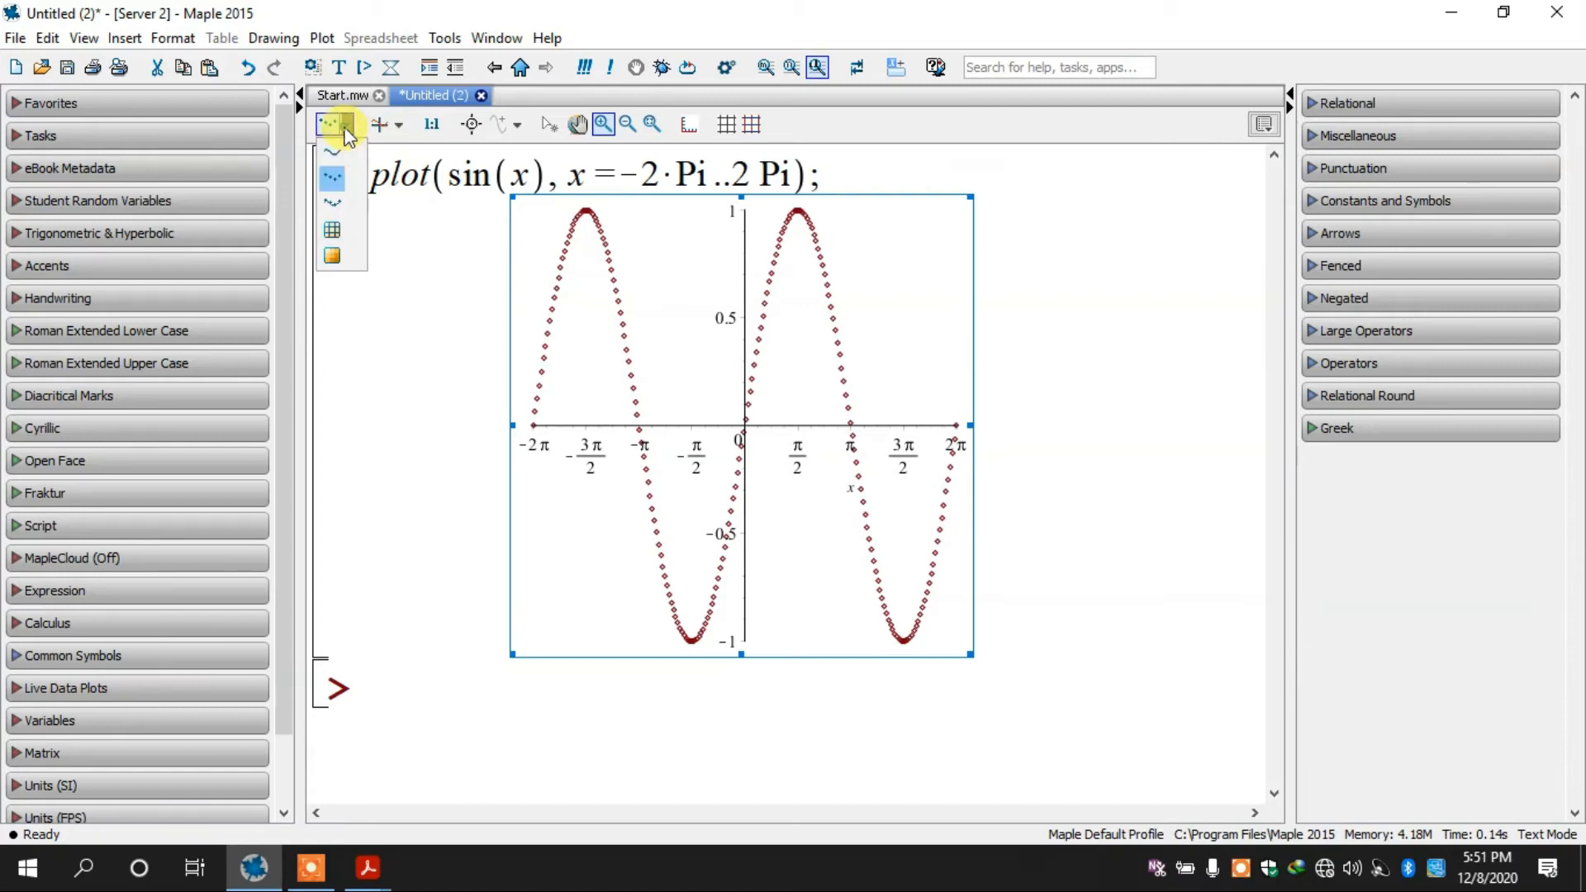
pyautogui.click(334, 200)
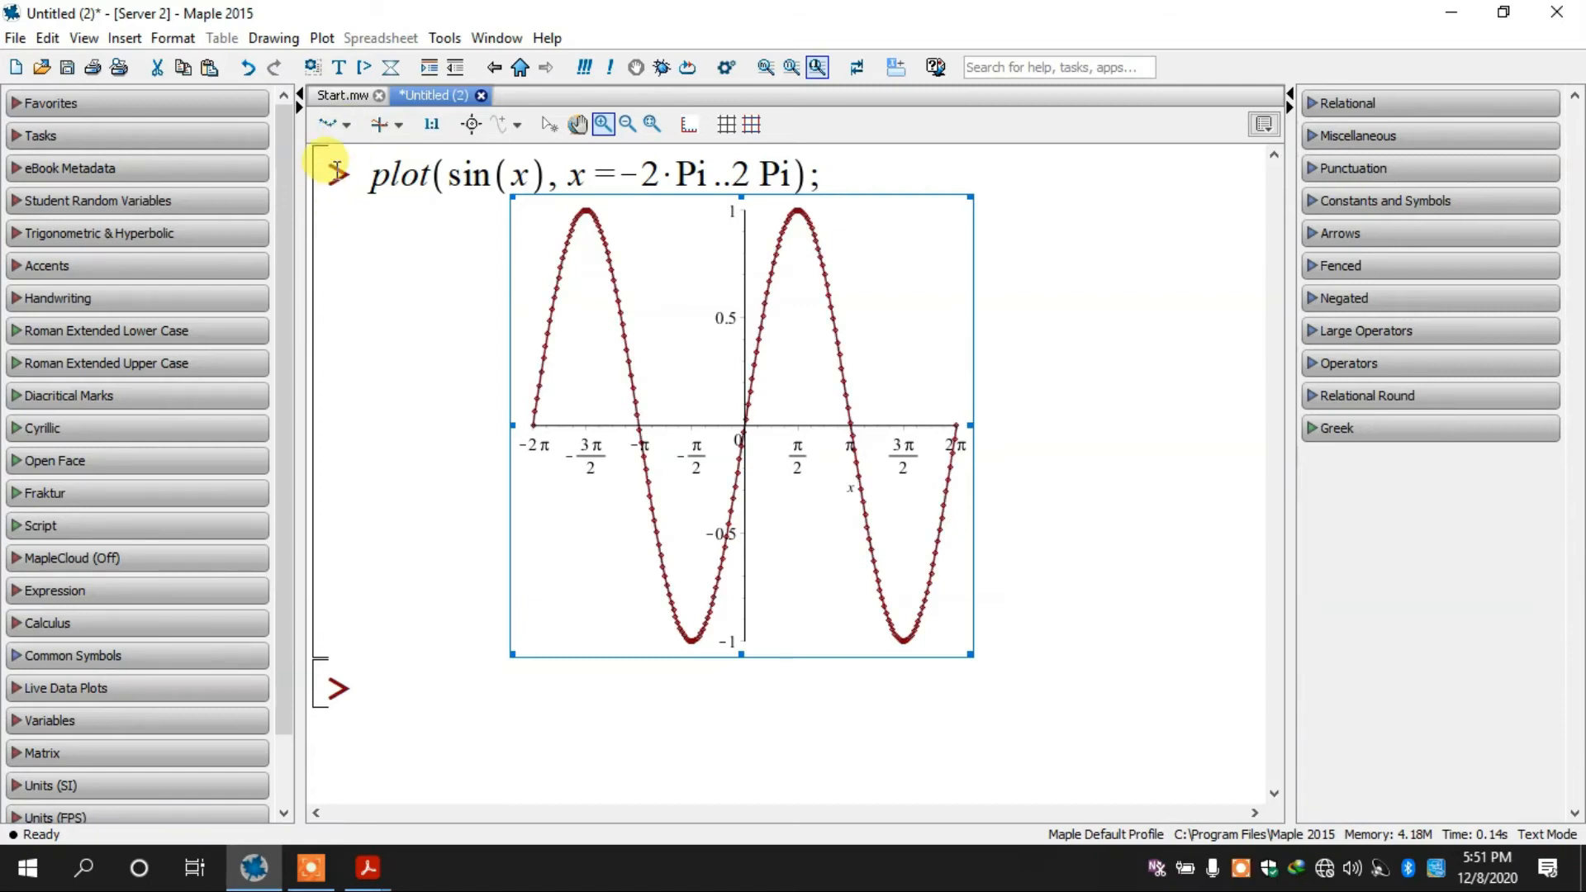
pyautogui.click(347, 127)
pyautogui.click(334, 226)
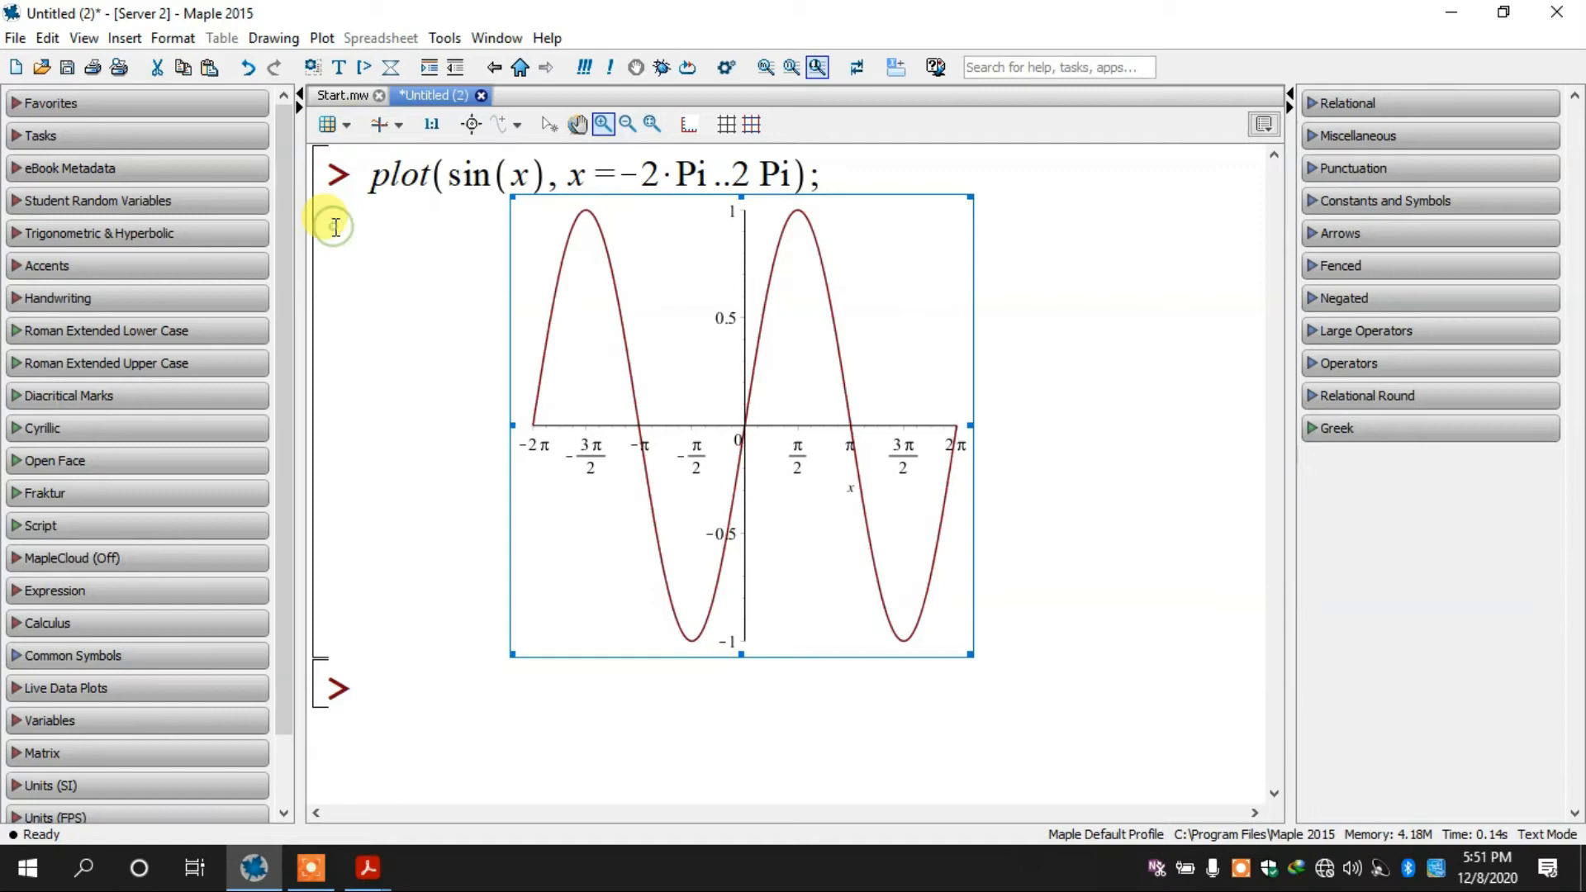
# Step: Apply the polygon patch style without gridlines to the sine plot and reselect the plot
pyautogui.click(346, 125)
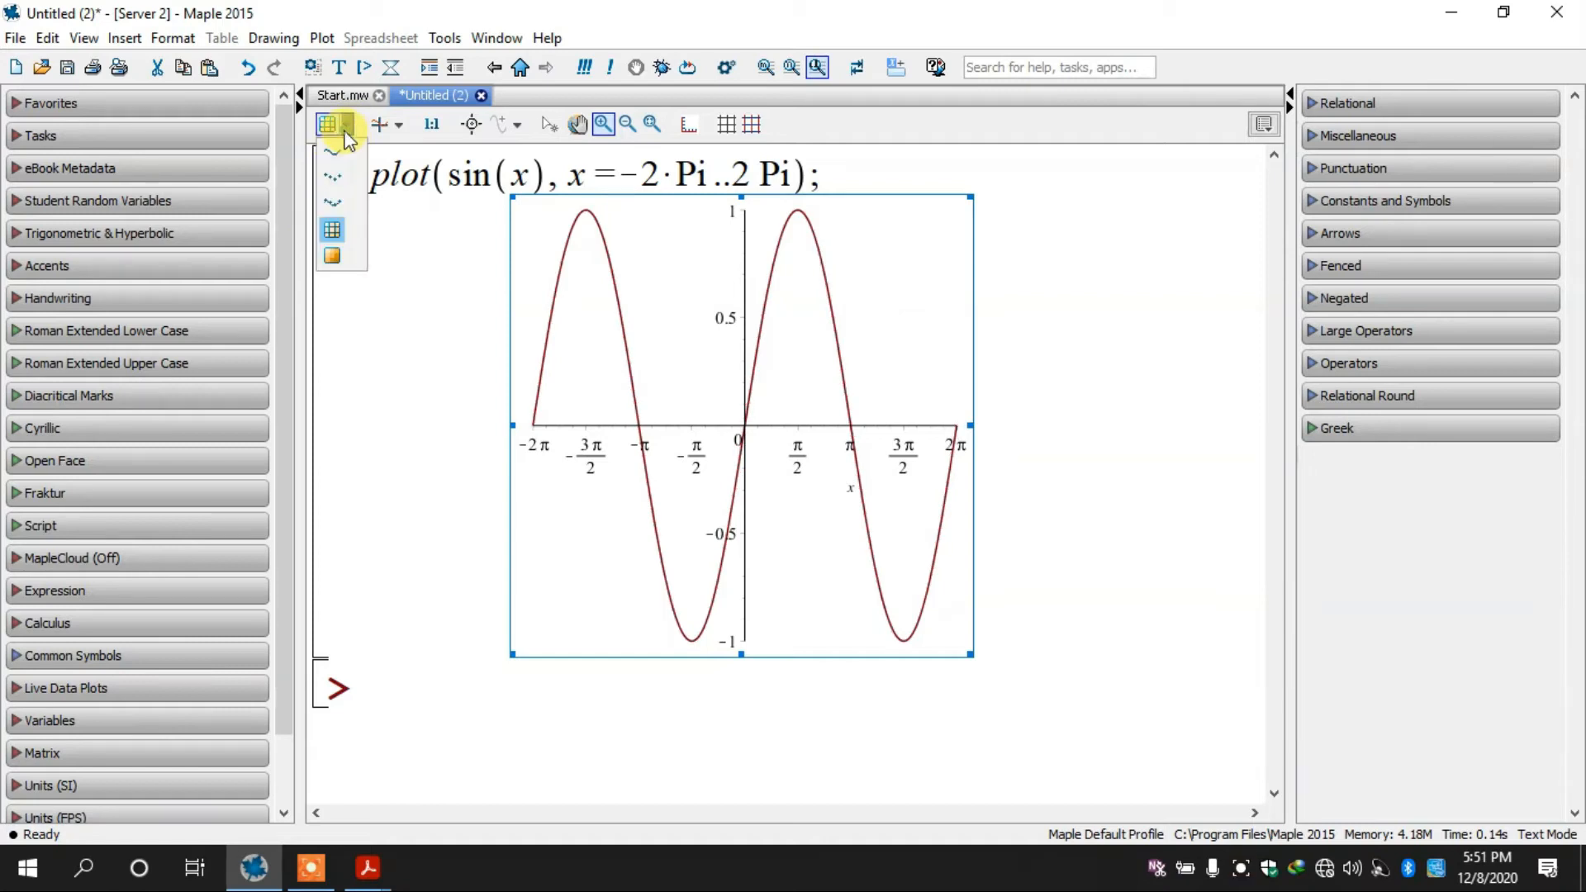
pyautogui.click(331, 263)
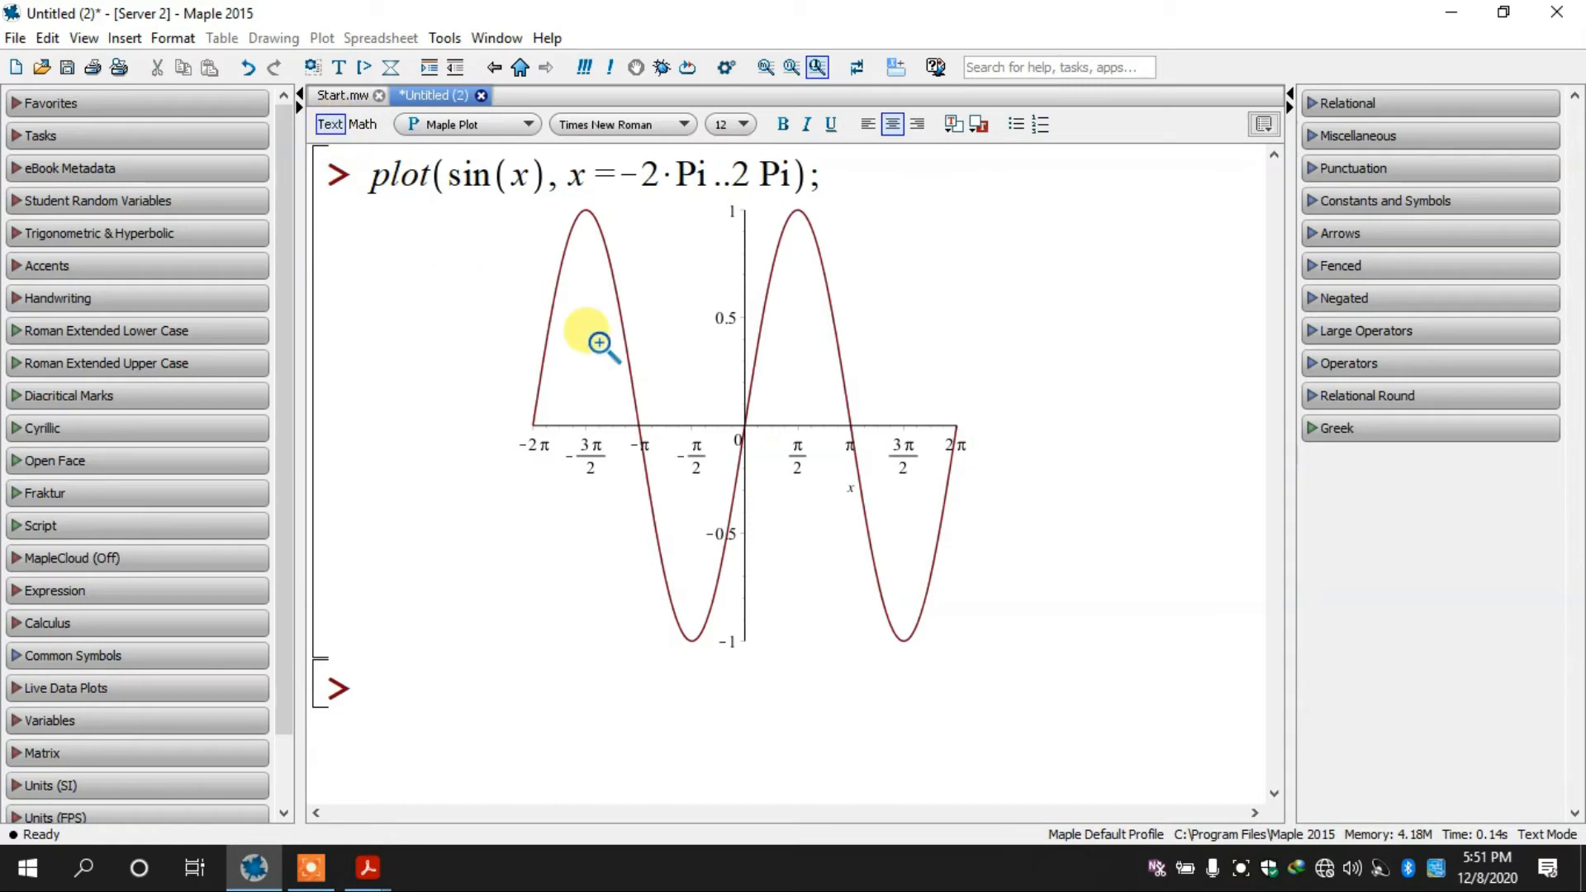
pyautogui.click(607, 345)
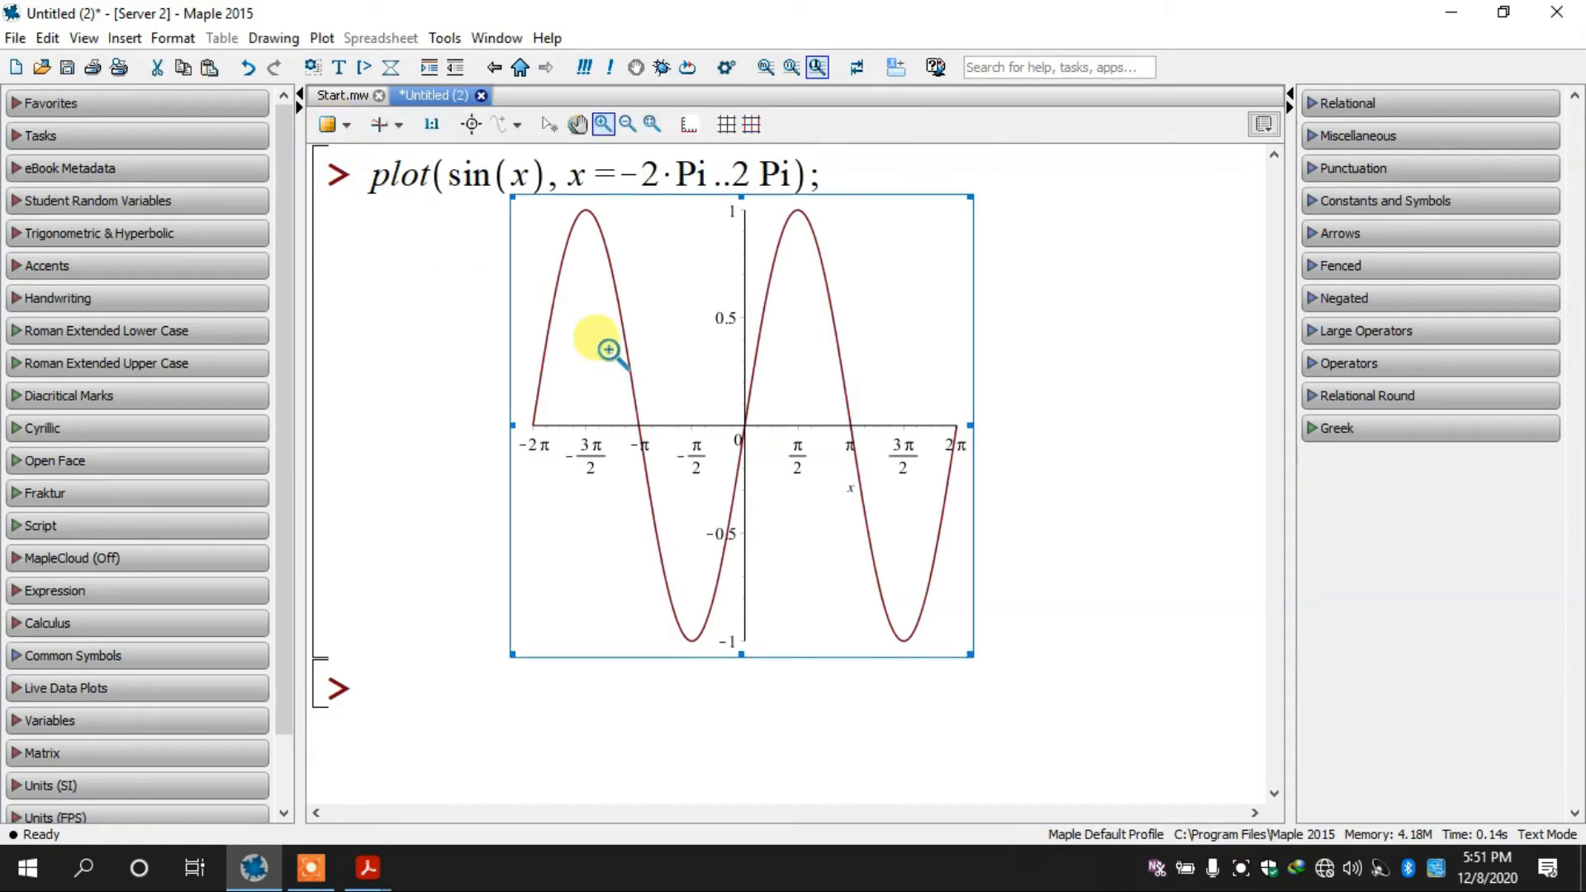
# Step: Set the sine plot's style back to polygon patch with gridlines and deselect the plot
pyautogui.click(334, 122)
pyautogui.click(336, 220)
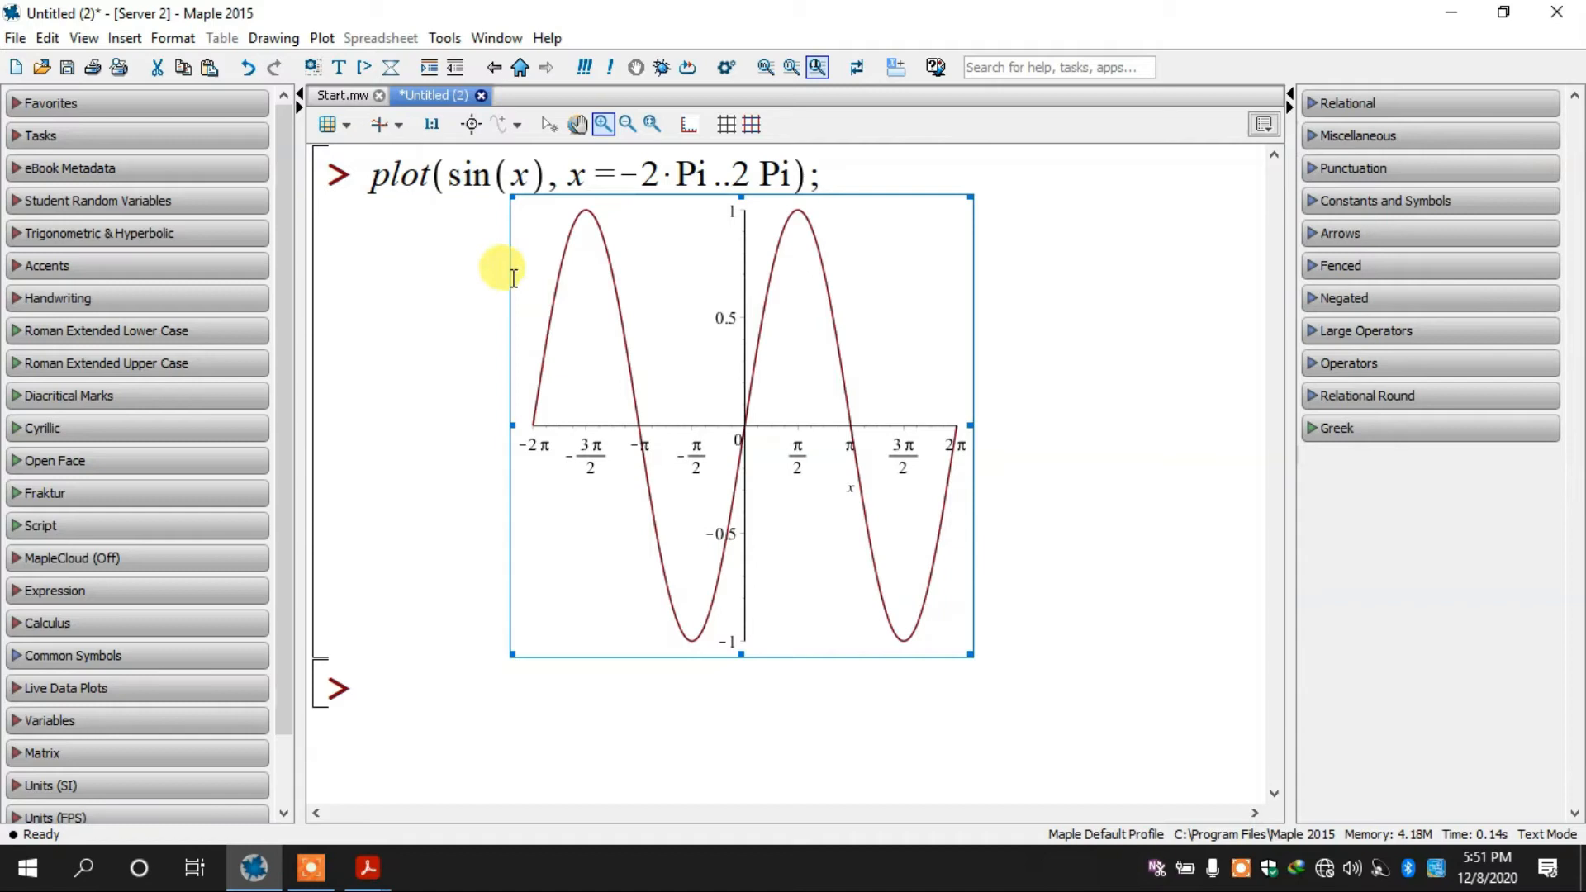
pyautogui.click(378, 404)
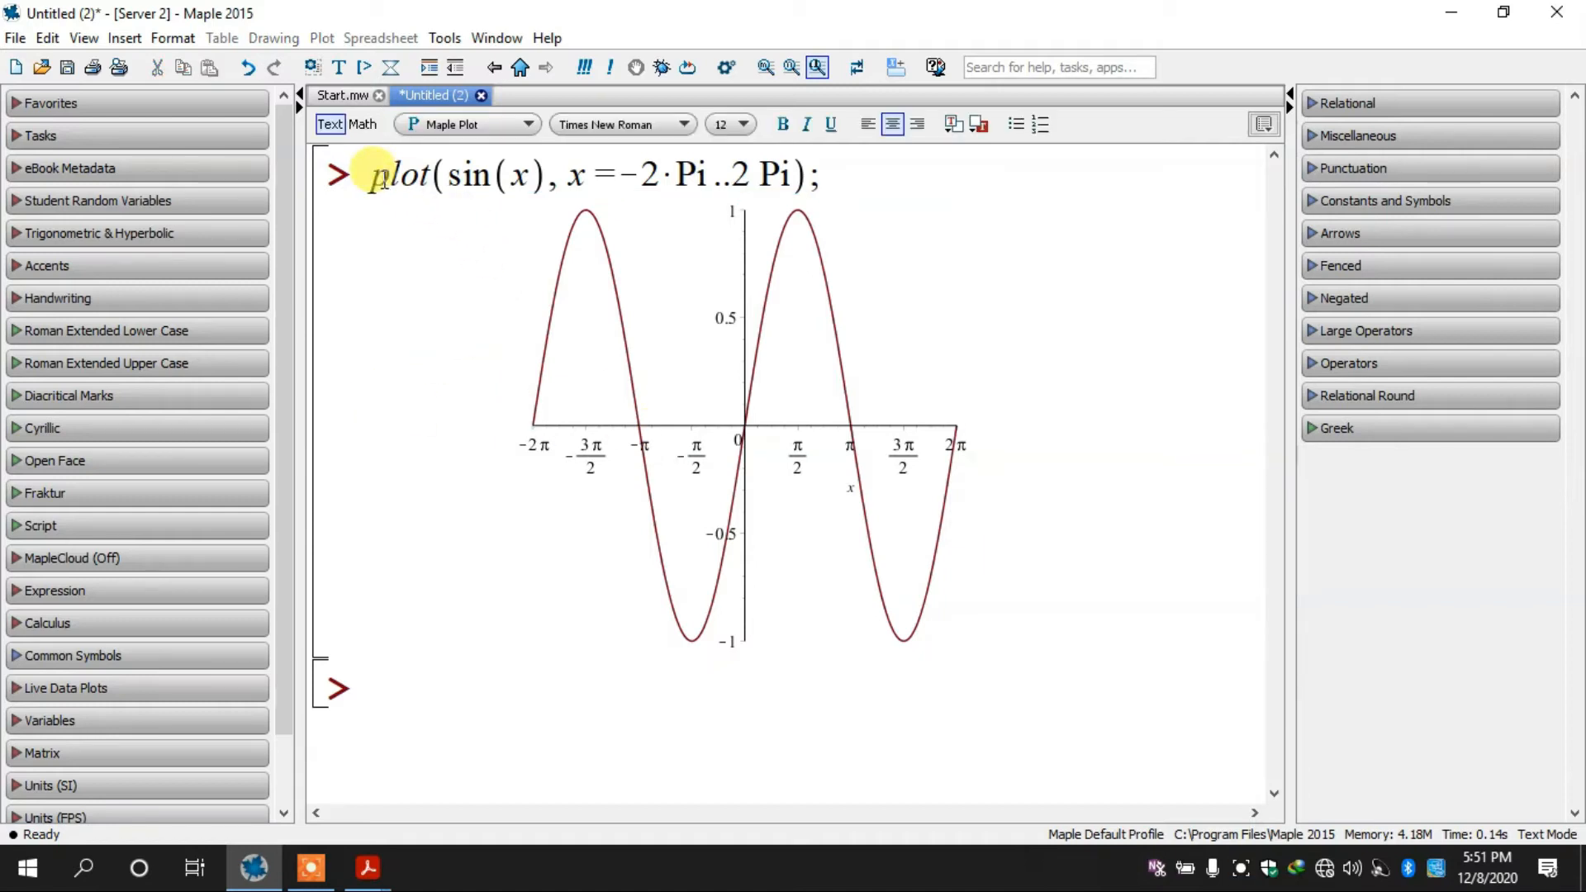
# Step: Set the sine plot's style to polygon patch without gridlines and reselect the plot
pyautogui.click(708, 450)
pyautogui.click(346, 125)
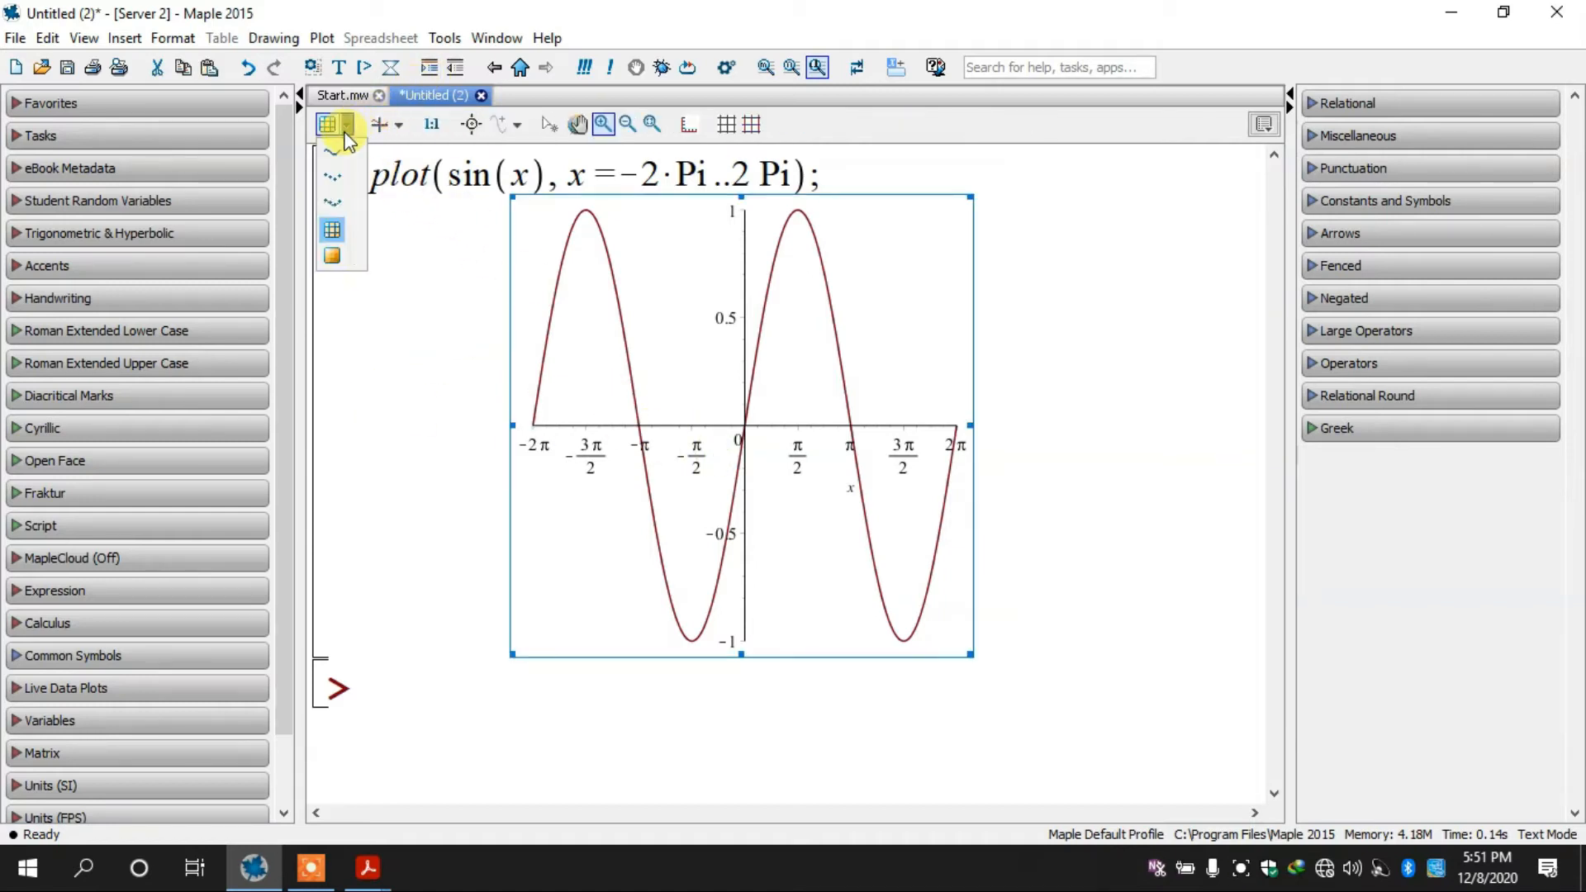
pyautogui.click(337, 242)
pyautogui.click(367, 313)
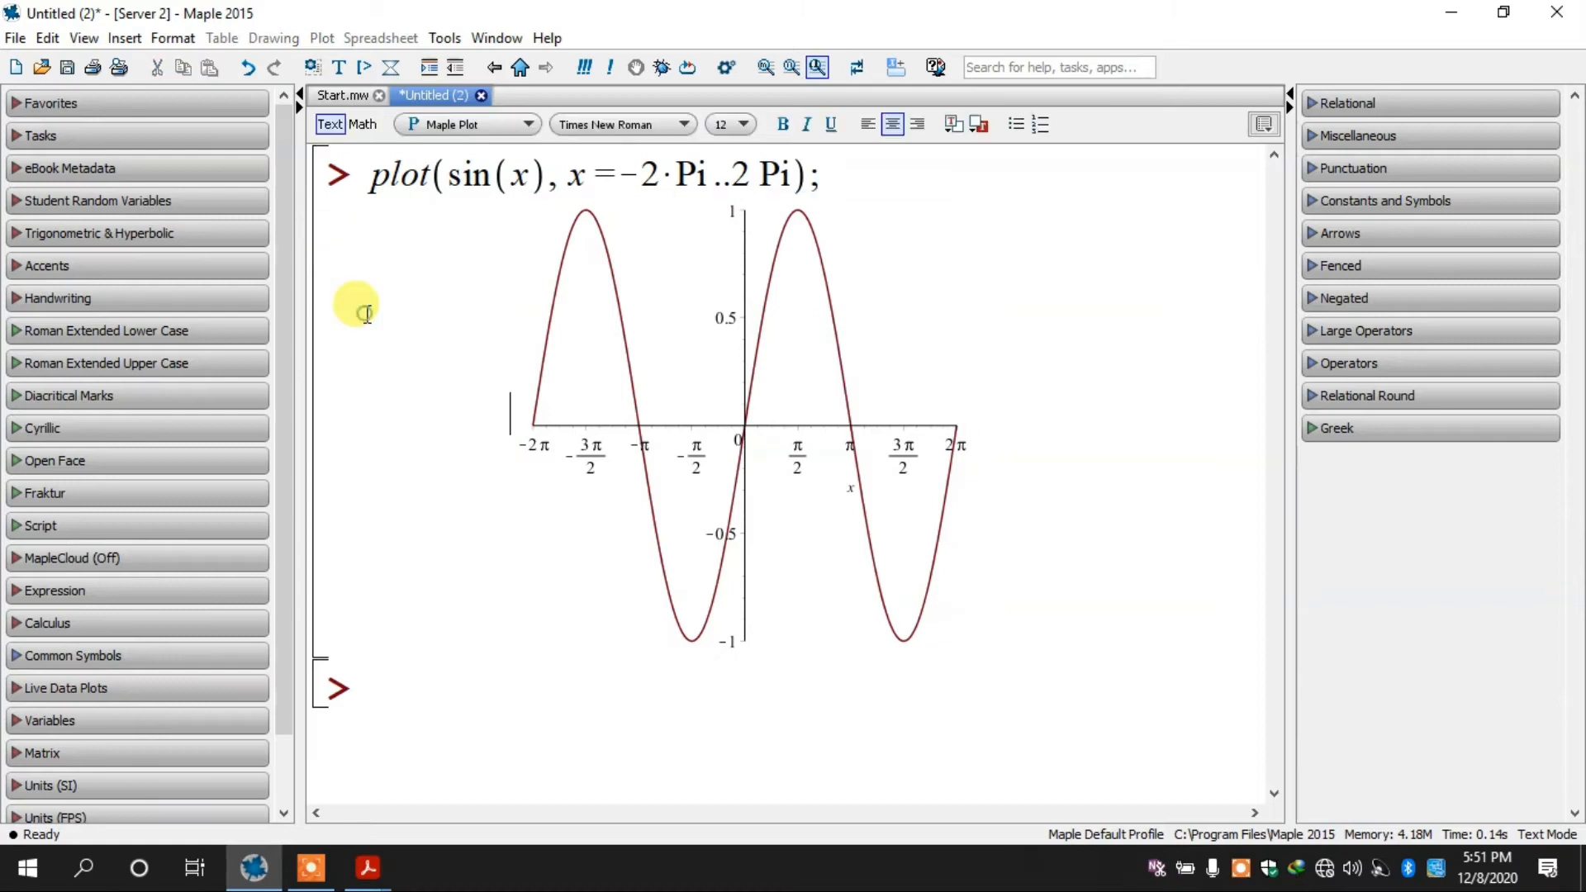
pyautogui.click(716, 326)
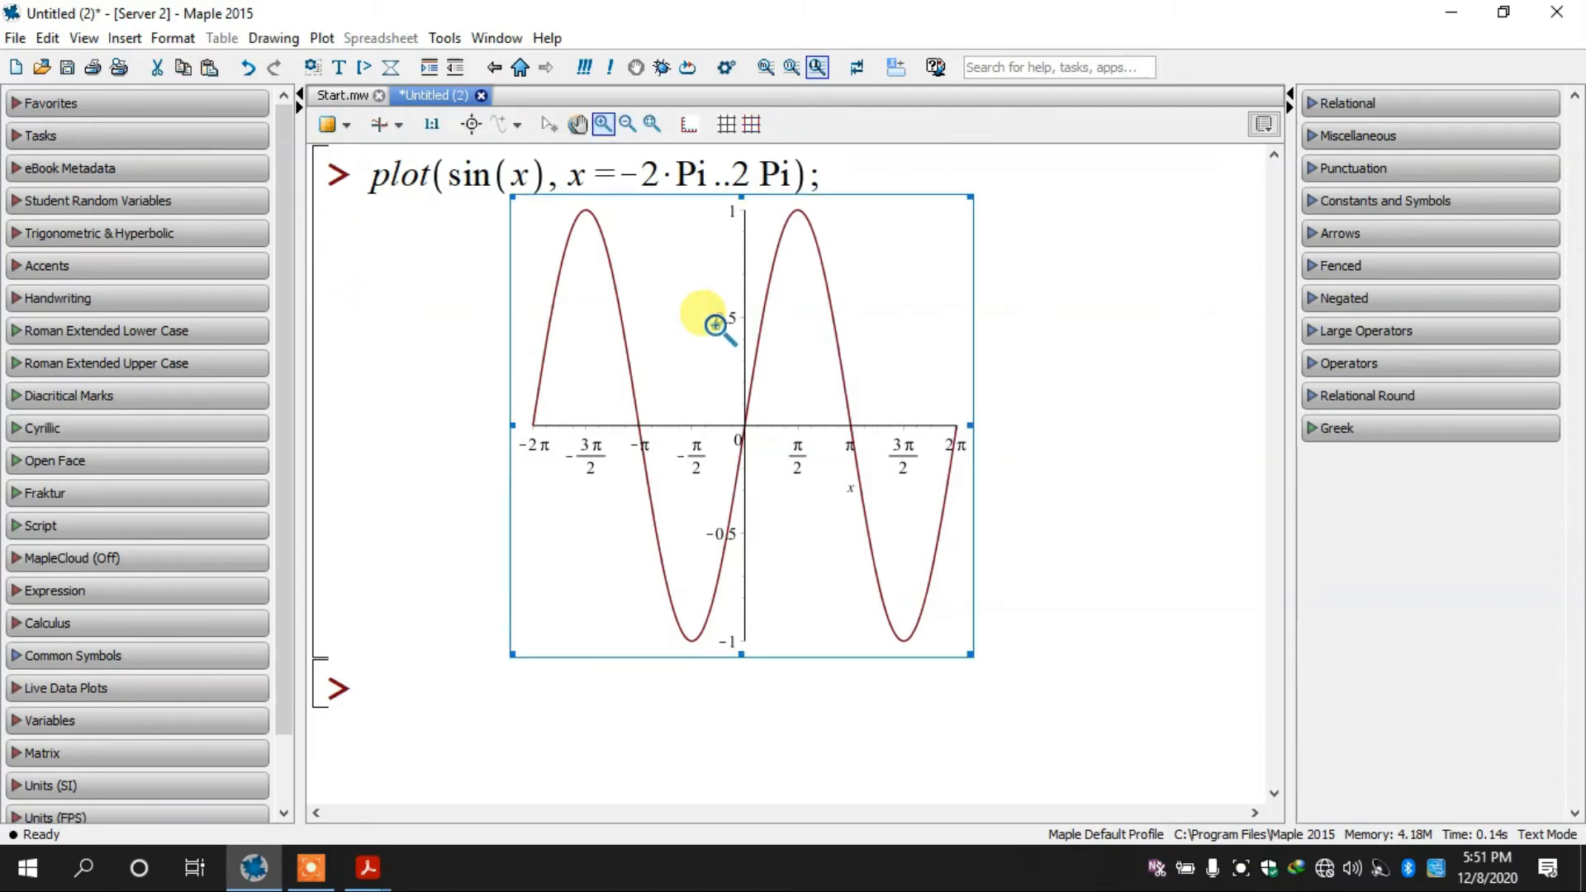
pyautogui.click(346, 126)
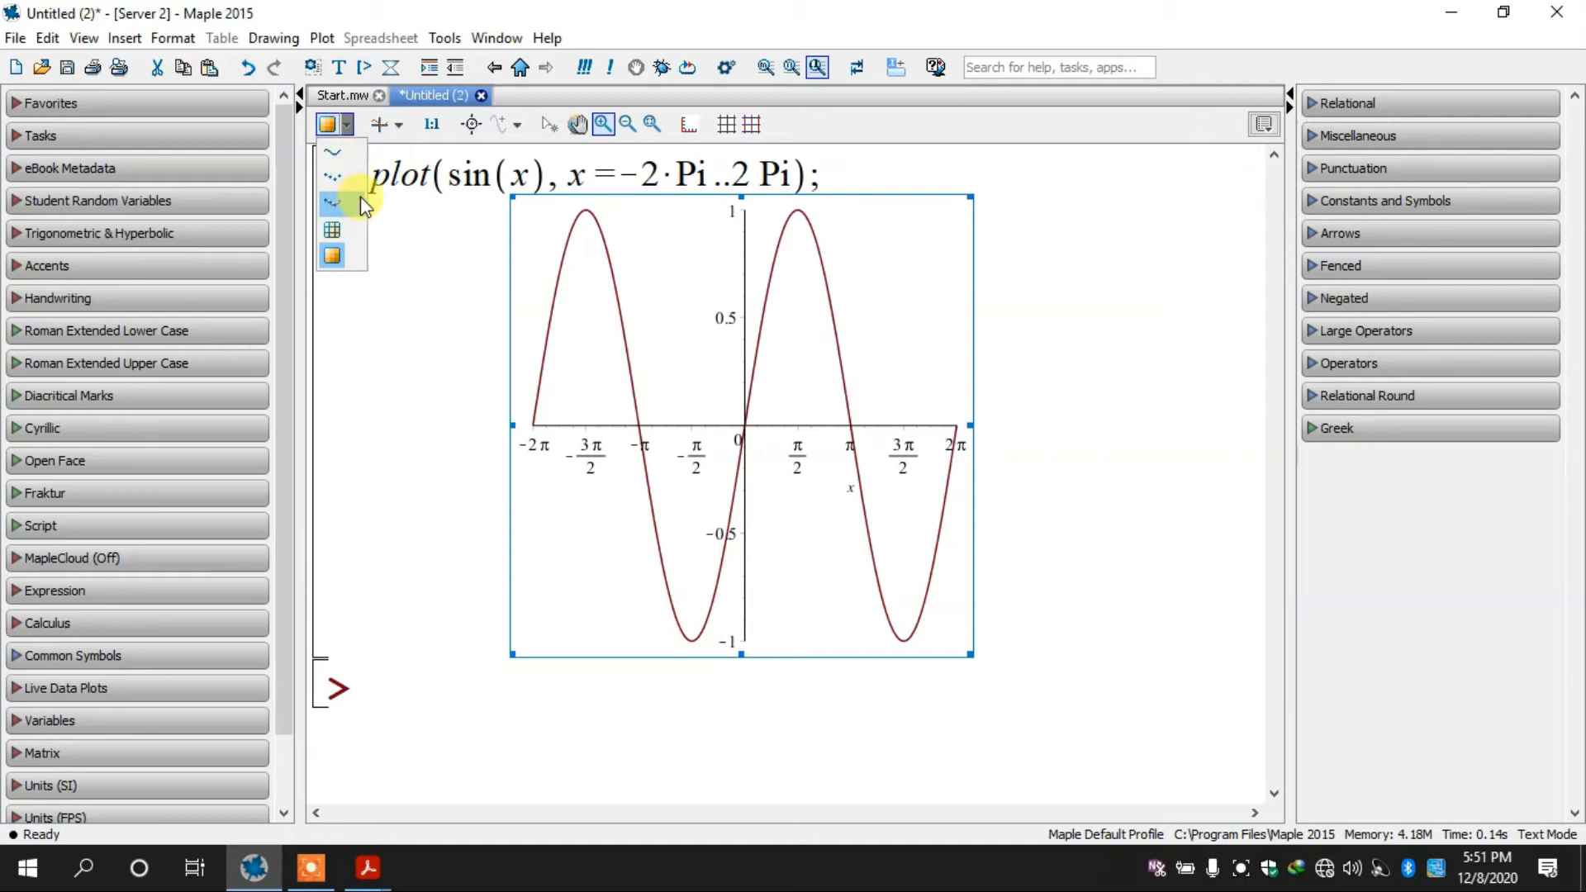
pyautogui.click(424, 342)
# Step: Turn on the gridlines of the sine plot and open the axis gridlines properties, cancelling without changes
pyautogui.click(664, 429)
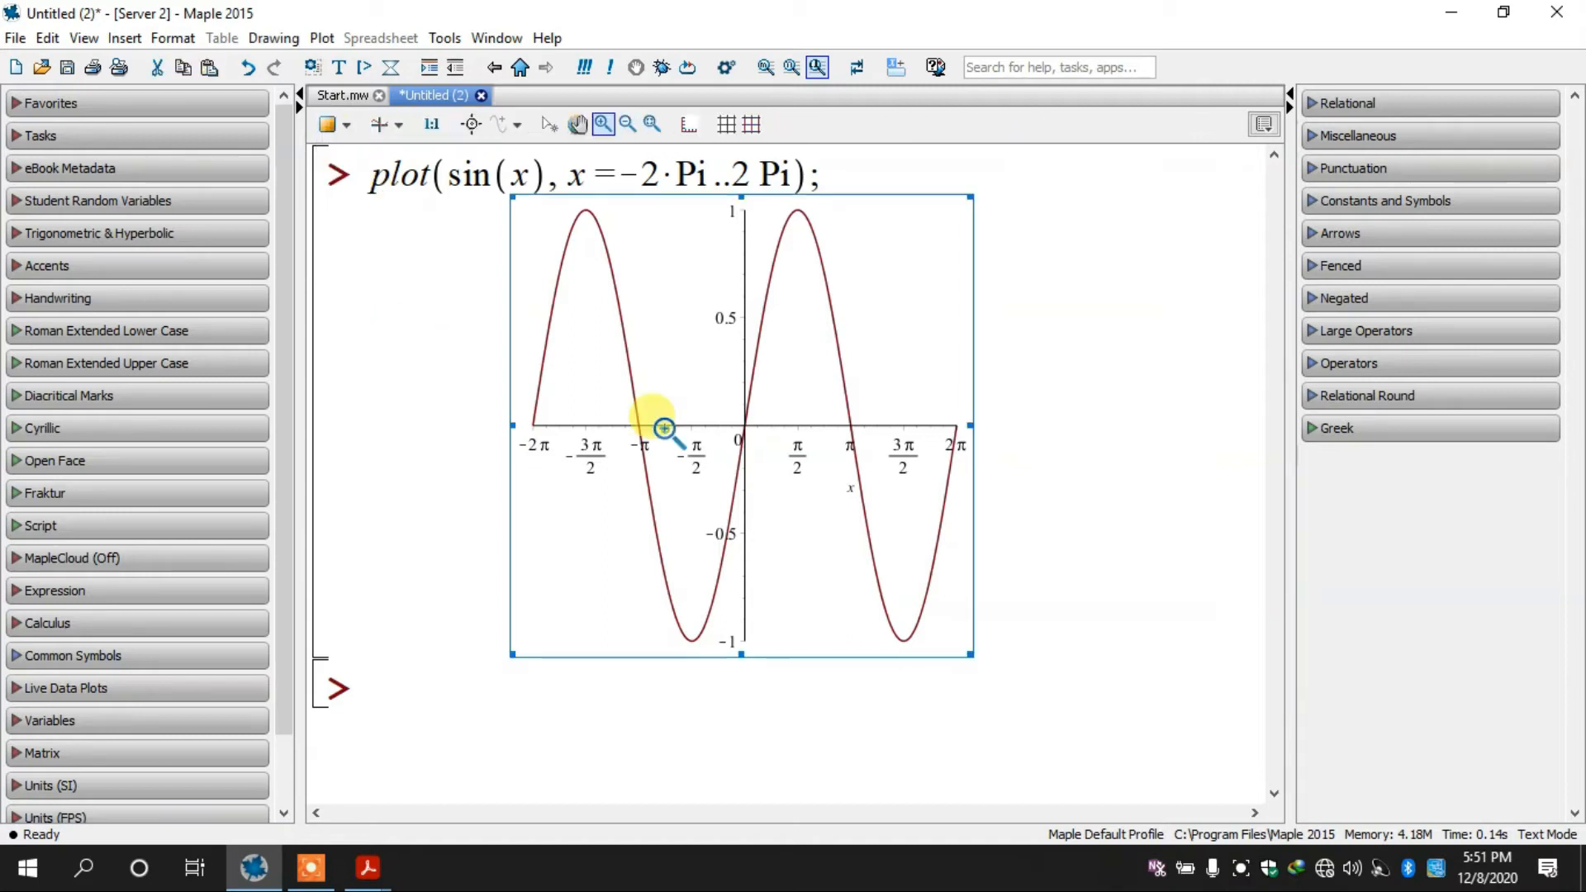
pyautogui.click(736, 126)
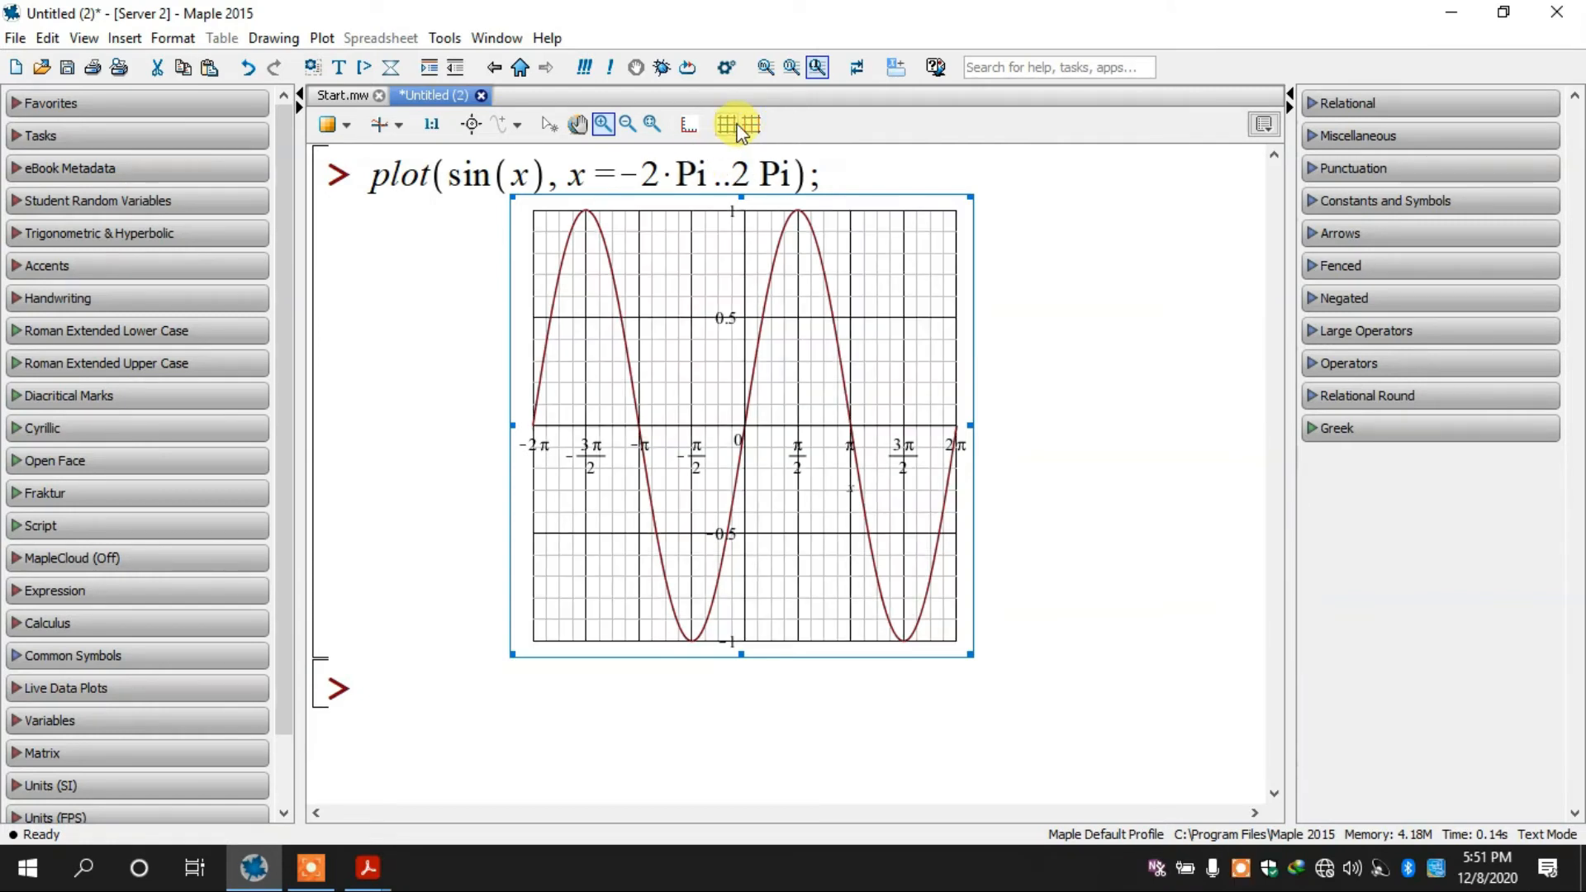
pyautogui.click(754, 123)
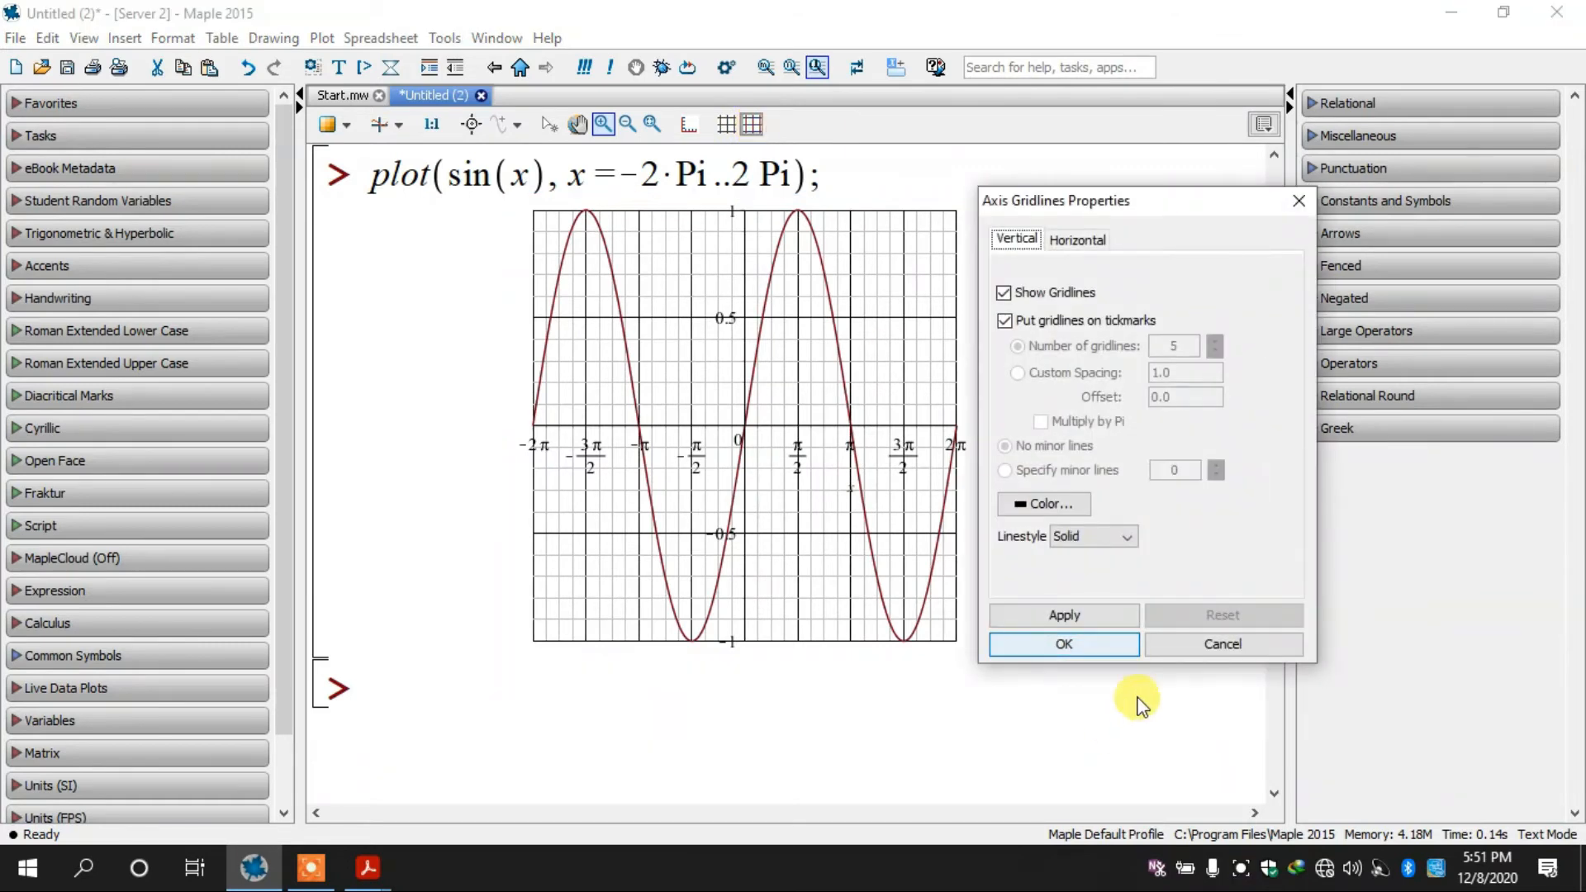
pyautogui.click(1225, 649)
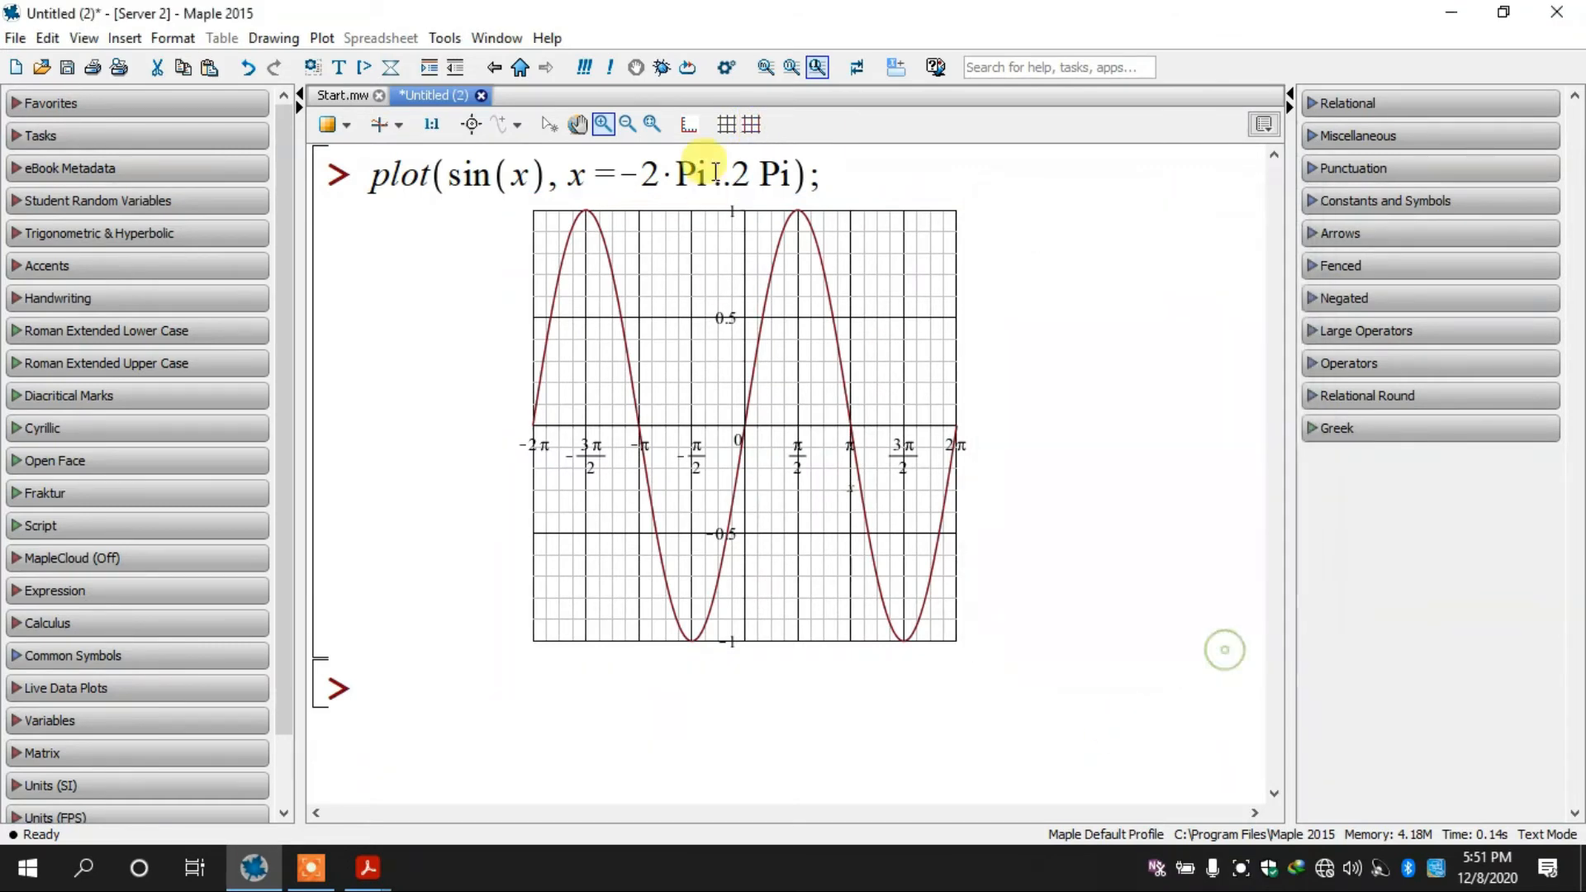
# Step: Review the sine plot's horizontal axis properties, close the dialog without changing any setting and reselect the plot
pyautogui.click(690, 128)
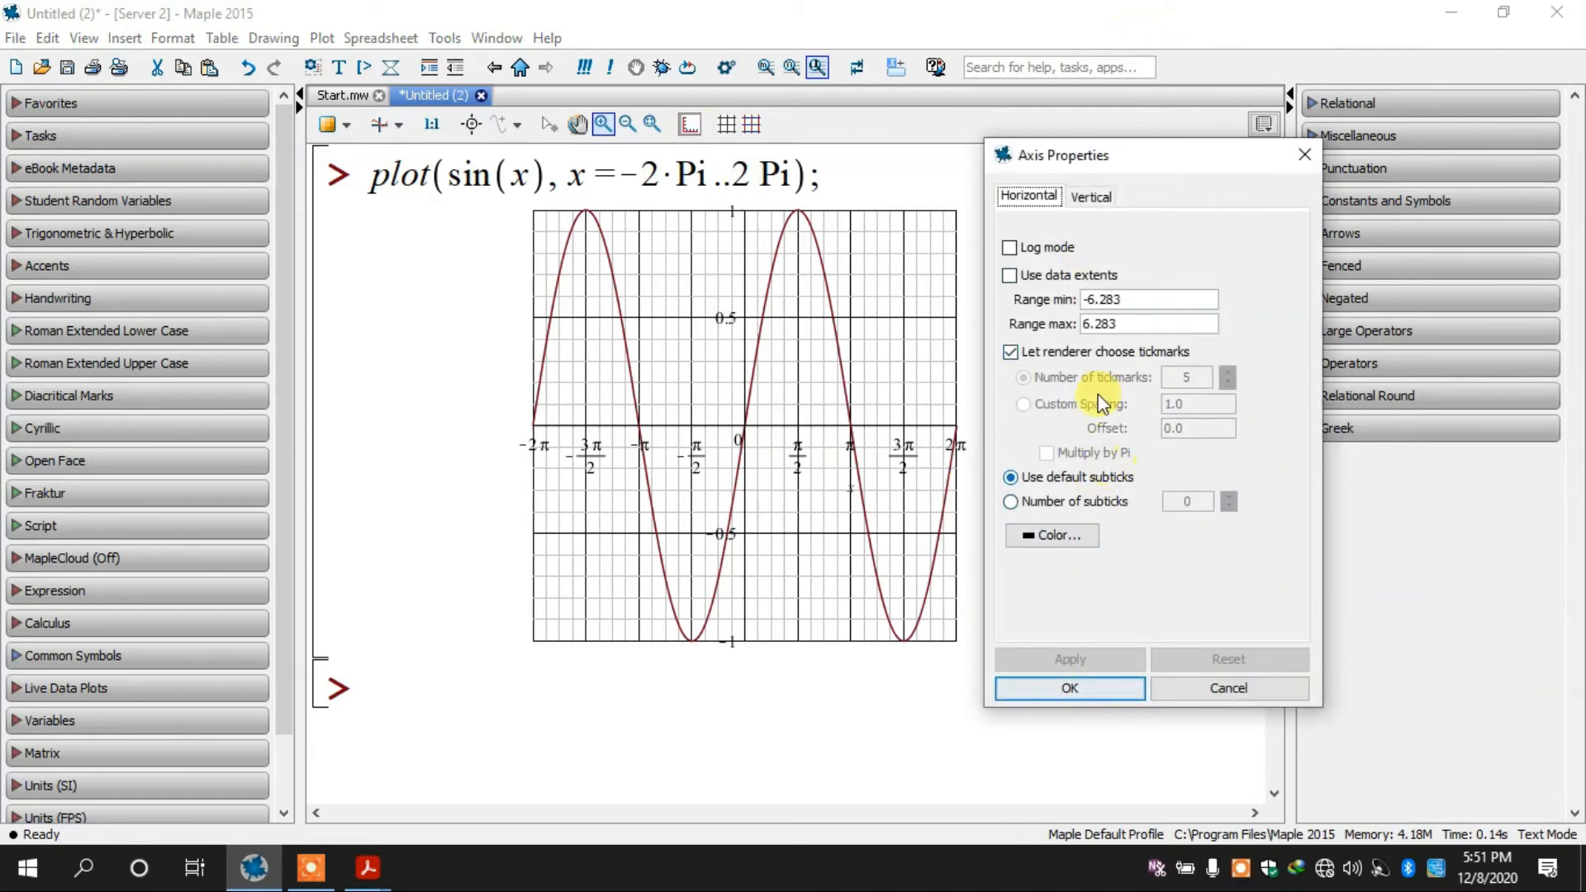
pyautogui.click(1095, 686)
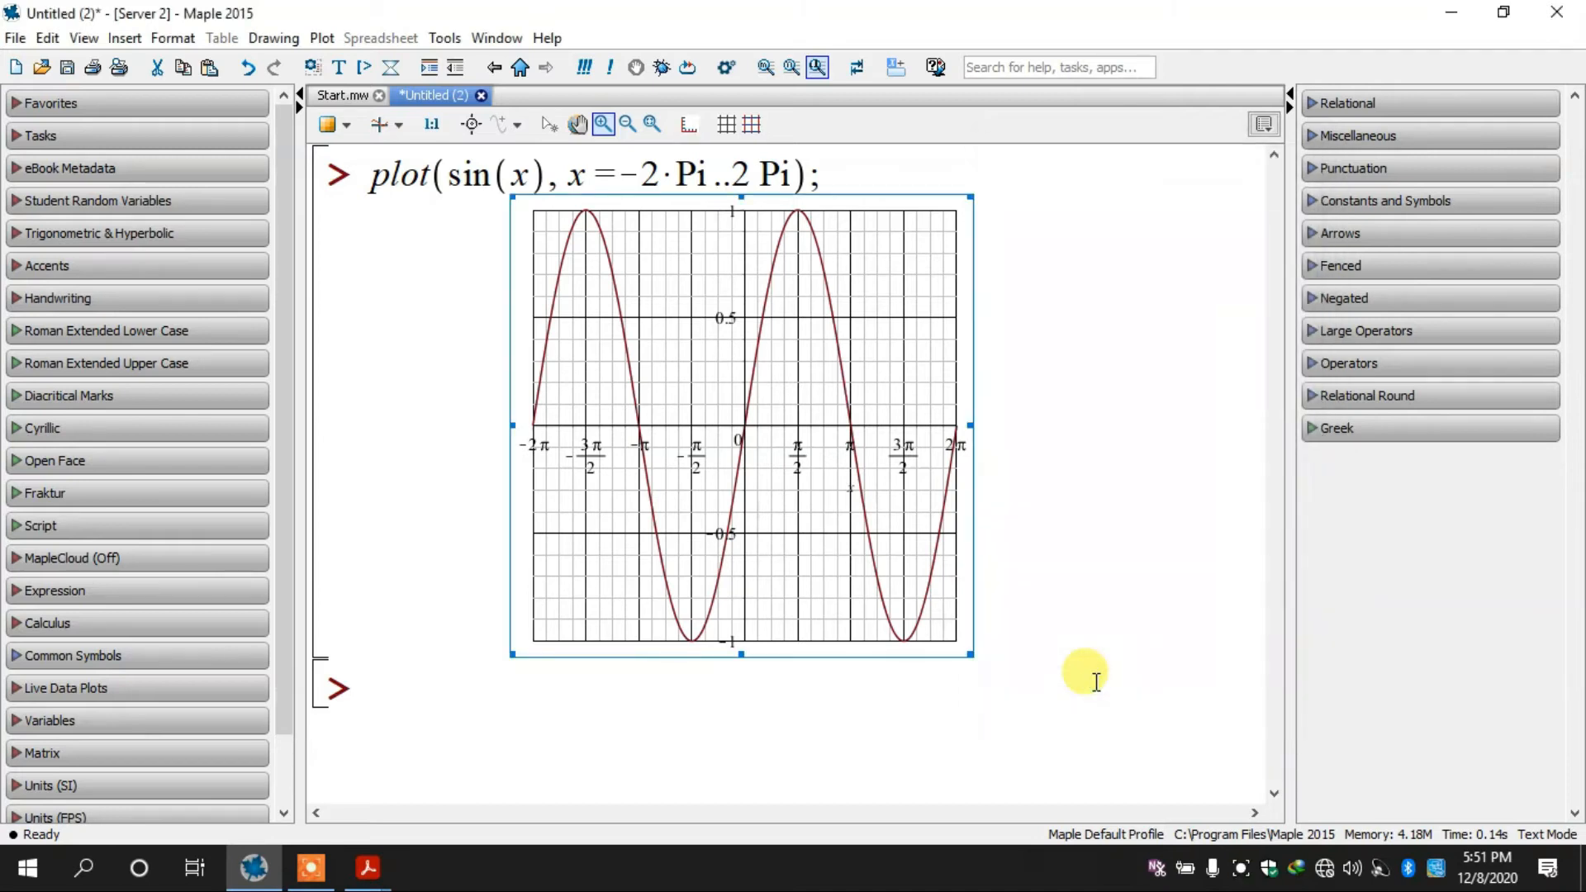
pyautogui.click(1009, 449)
pyautogui.click(790, 374)
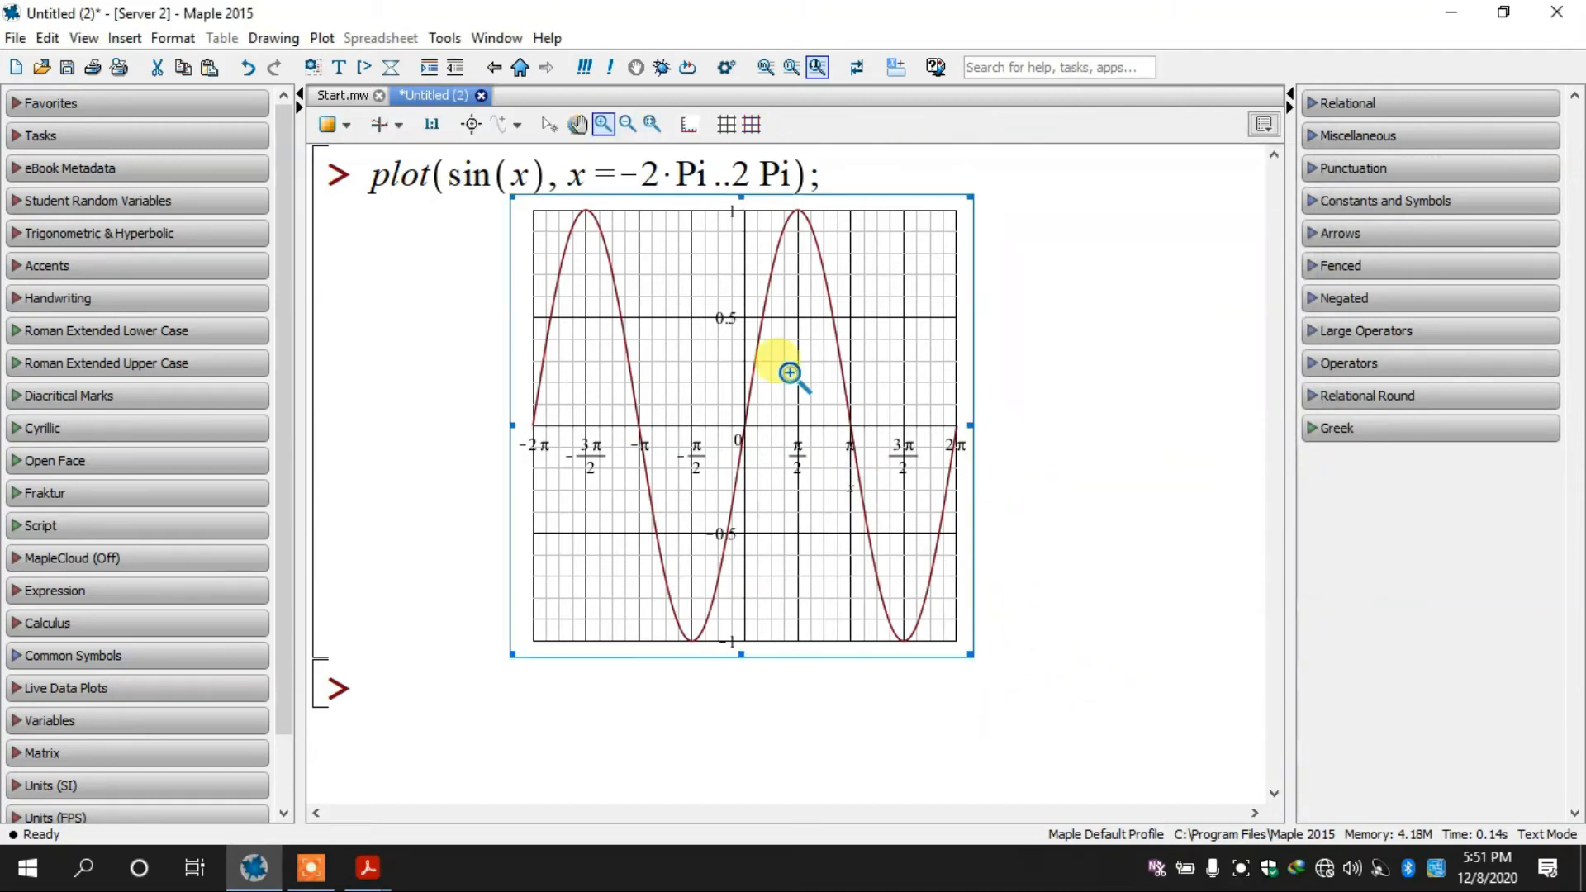
# Step: Turn off the sine plot's gridlines and inspect the vertical settings of the axis gridlines properties, cancelling the dialog
pyautogui.click(741, 132)
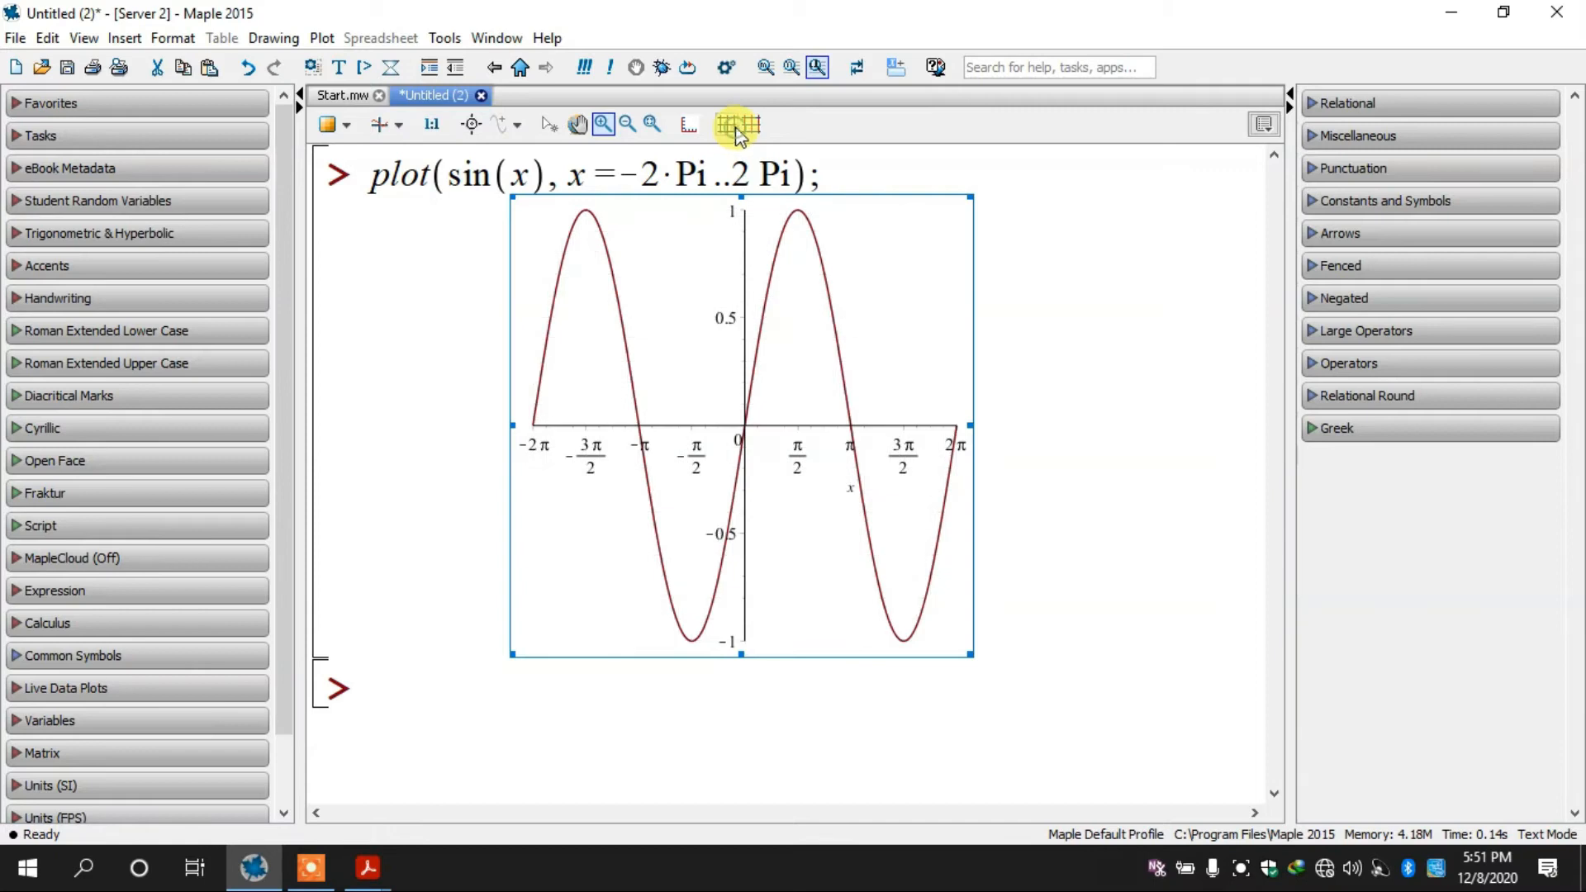
pyautogui.doubleClick(750, 127)
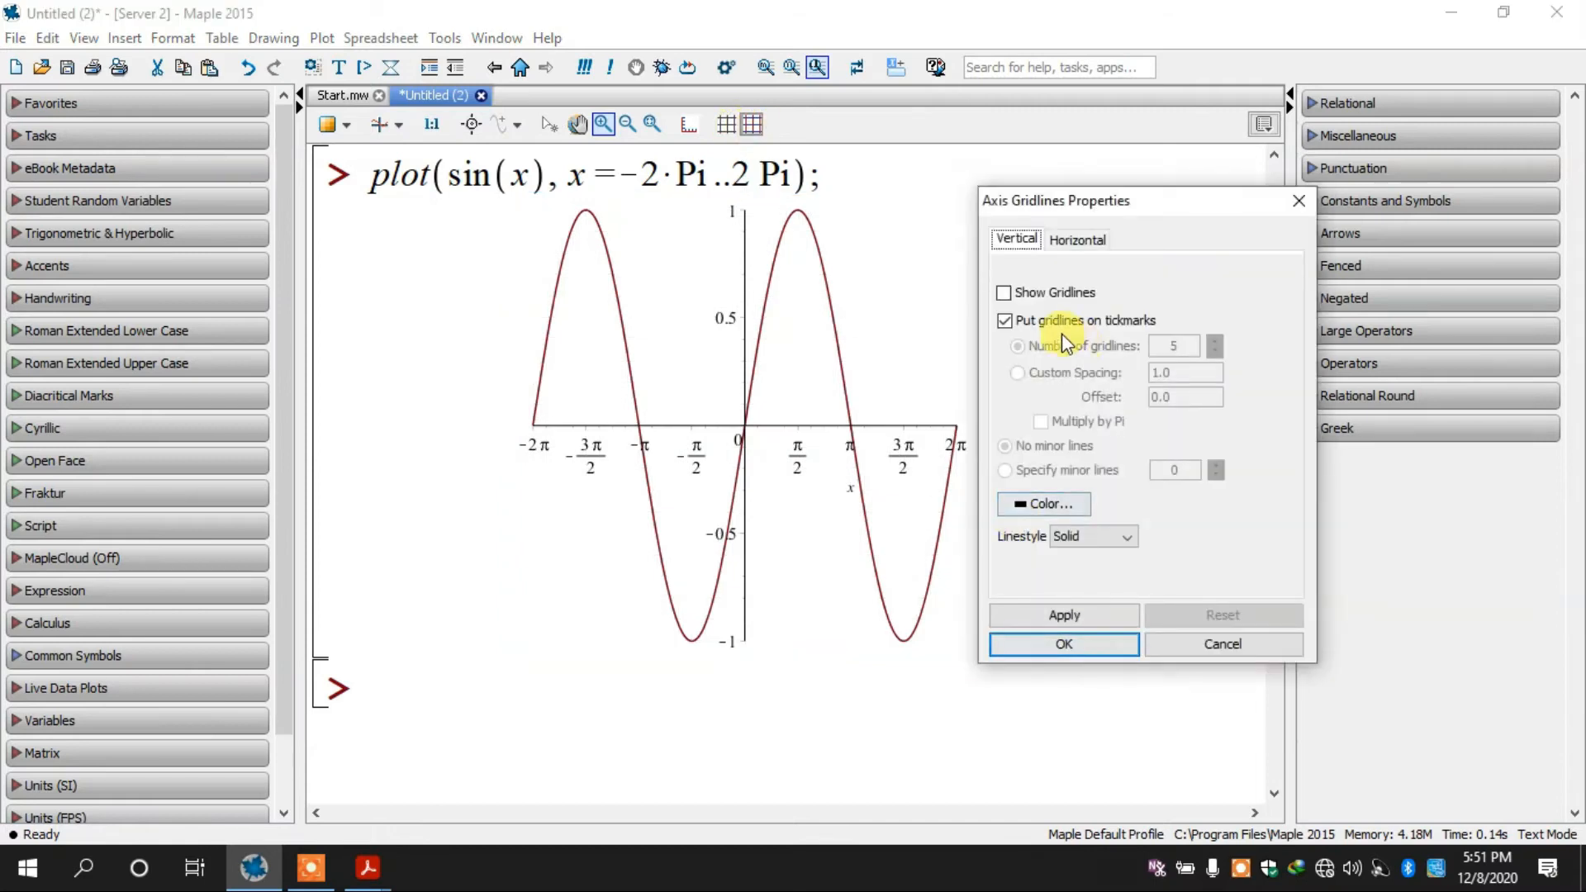
pyautogui.click(1042, 297)
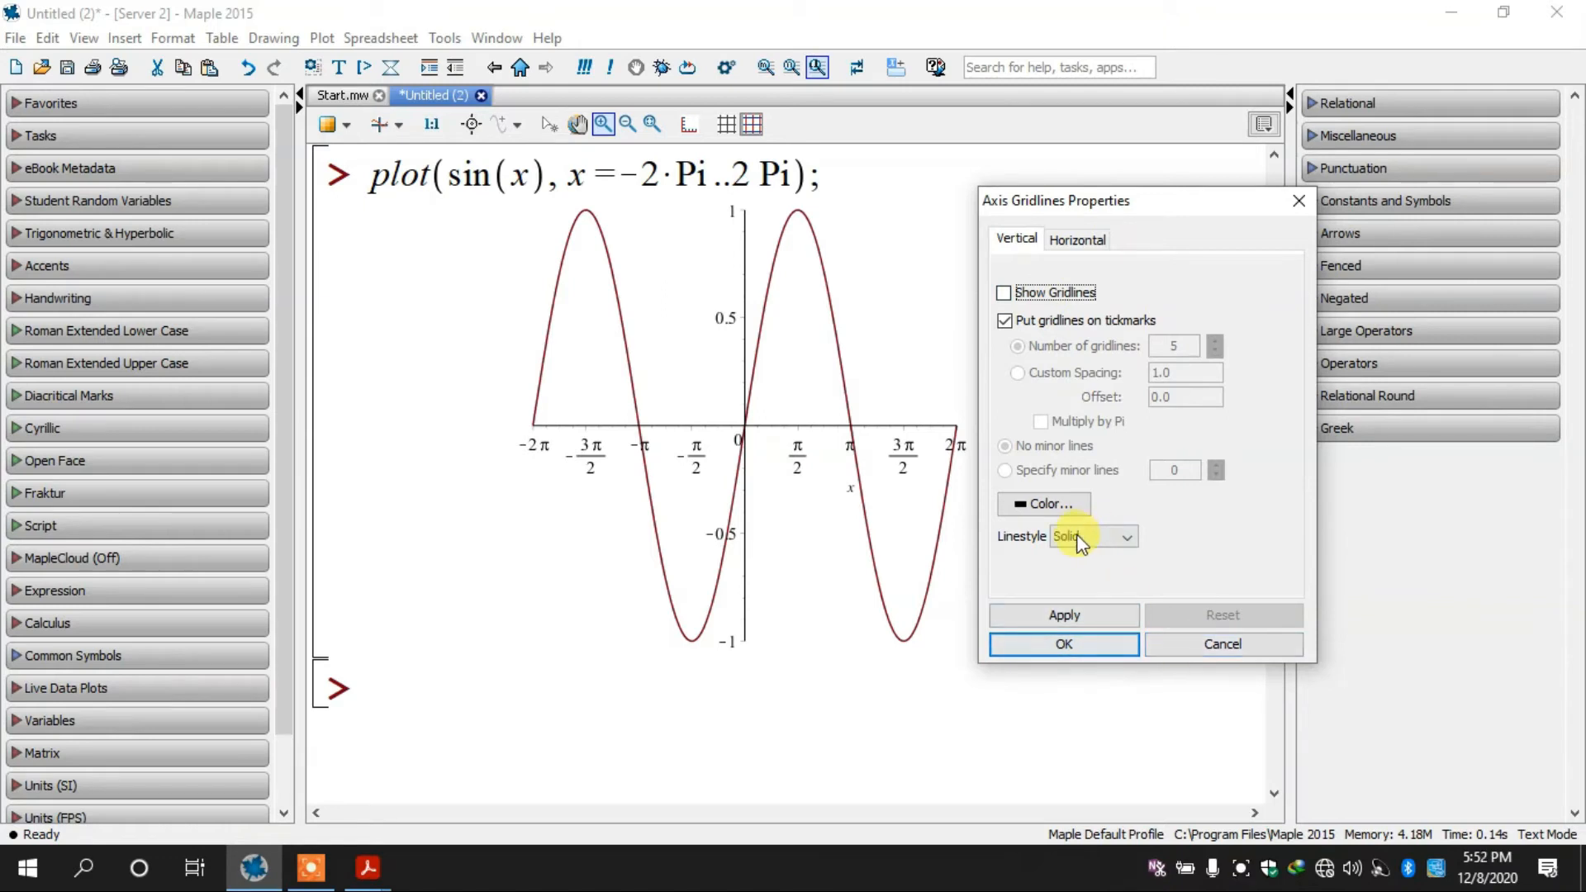
pyautogui.click(1194, 649)
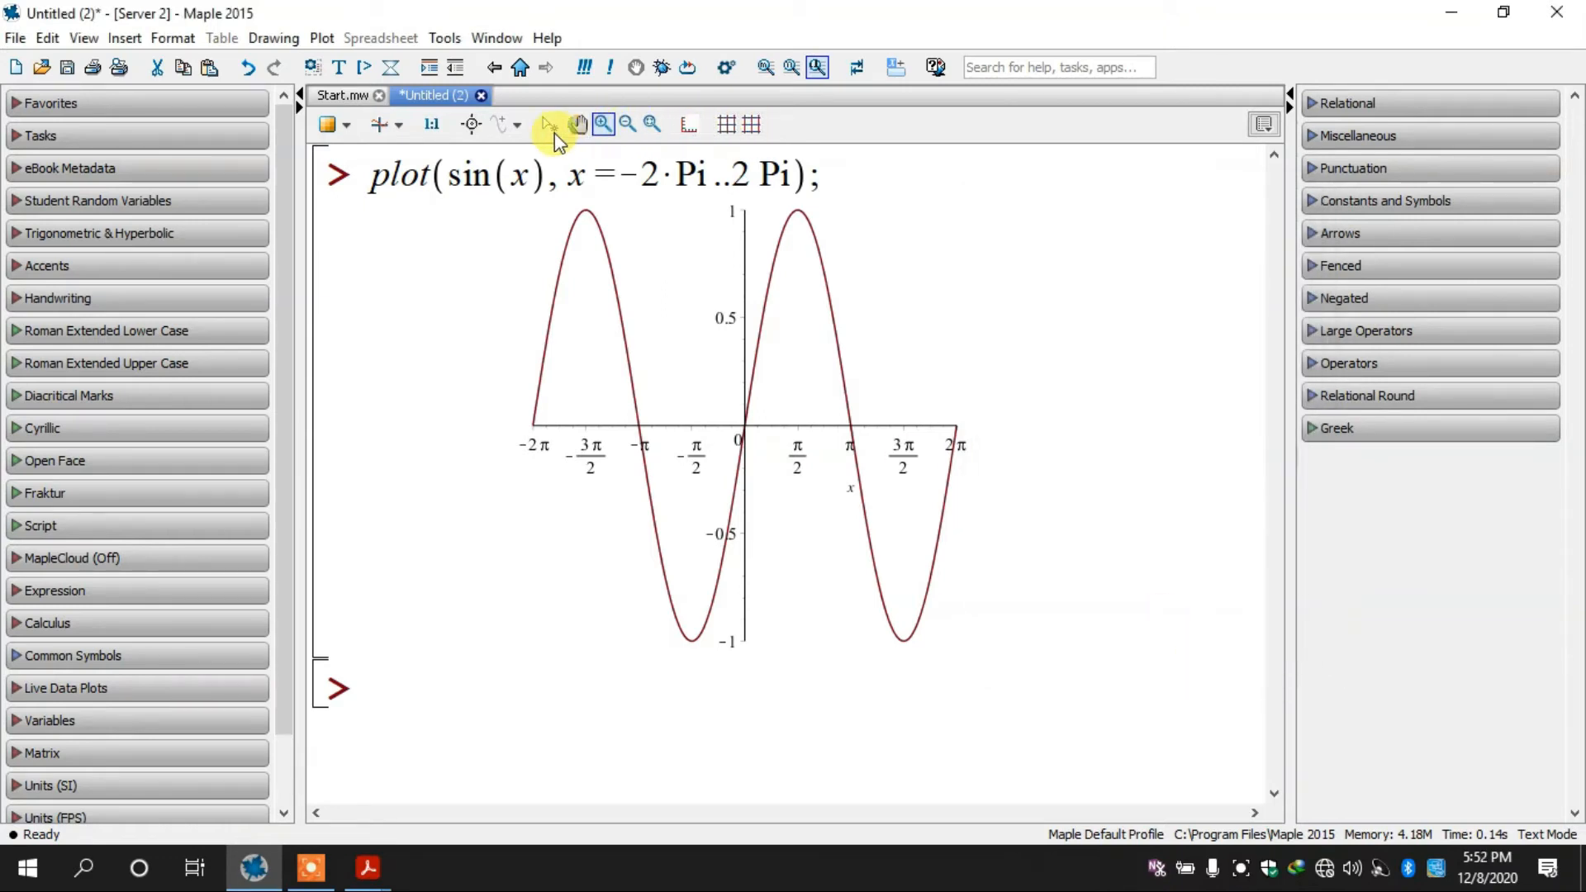
# Step: Zoom in on the sine plot and reset it to the default view
pyautogui.click(676, 297)
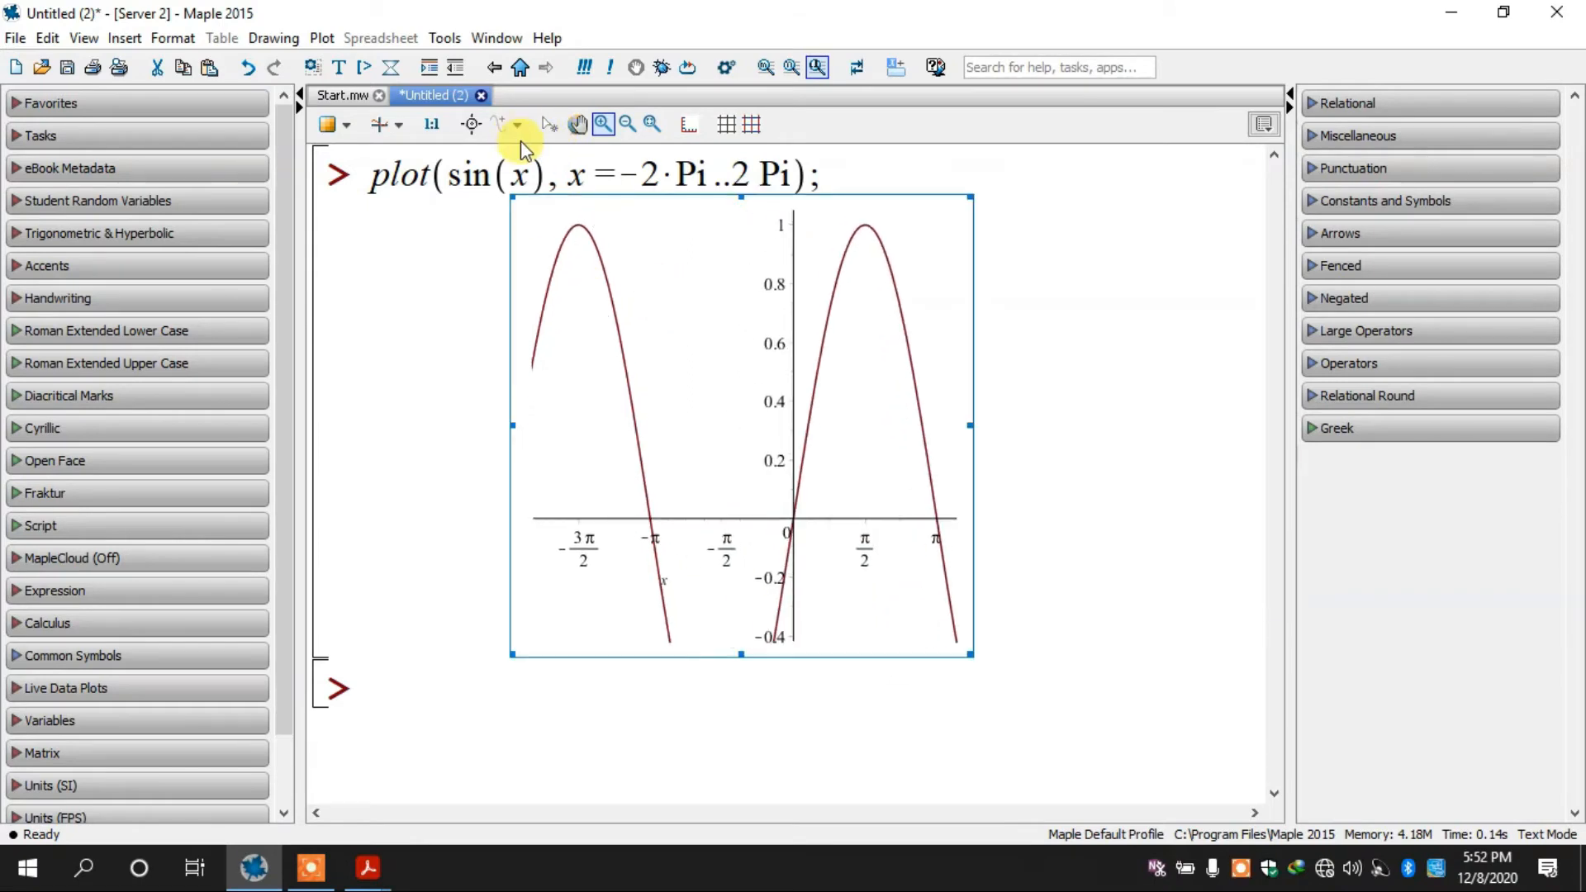
pyautogui.click(650, 126)
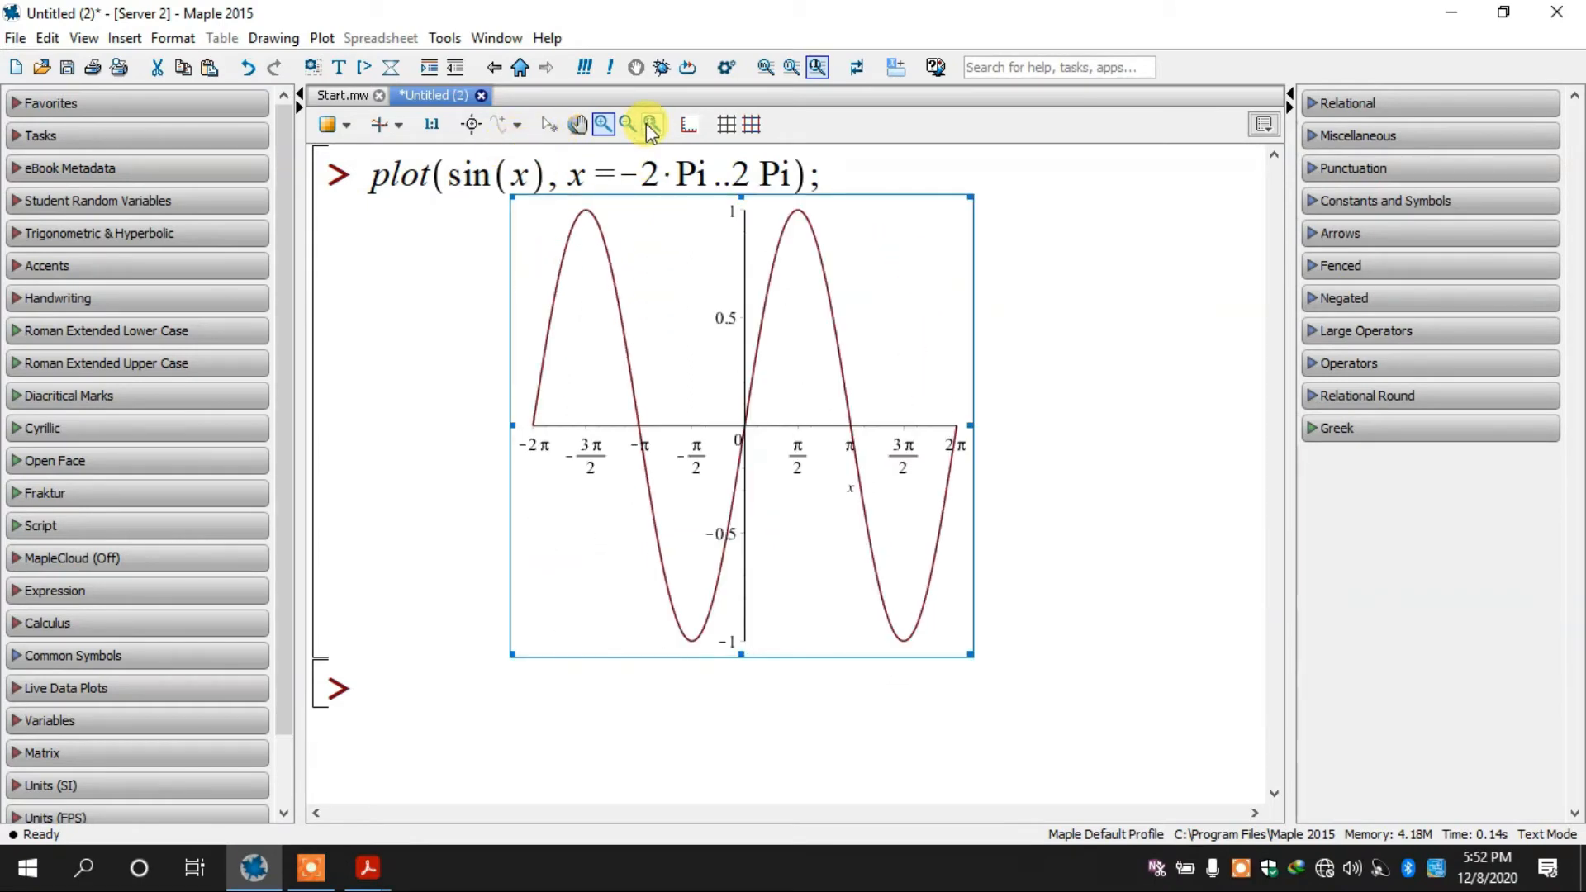
# Step: Try constrained 1:1 scaling on the sine plot with a zoom and view reset, and switch the scaling back to unconstrained
pyautogui.click(431, 125)
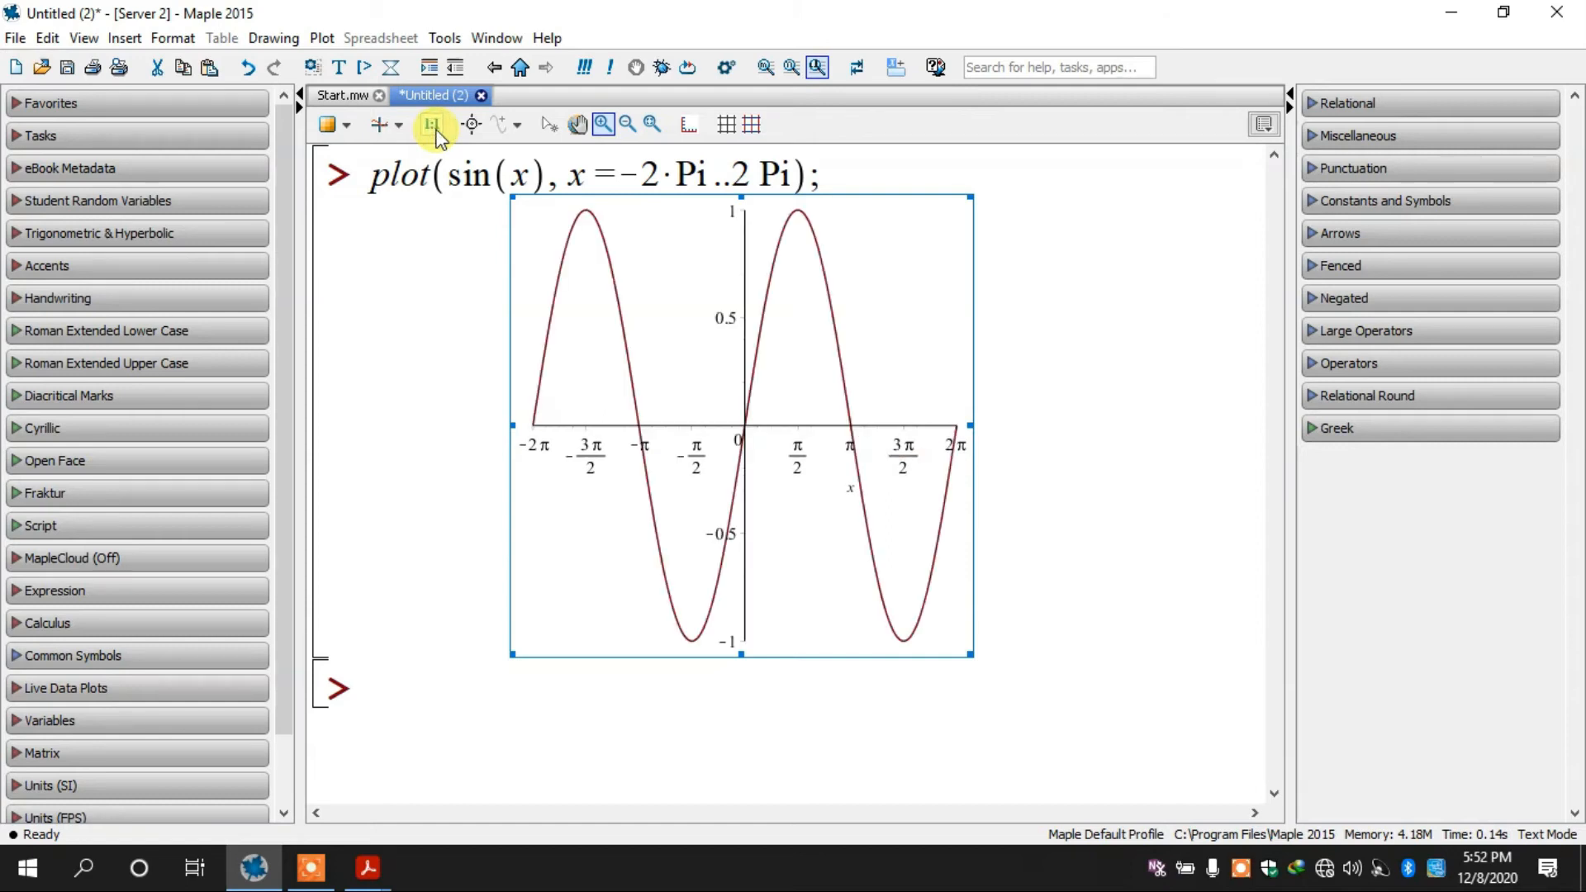
pyautogui.click(431, 125)
pyautogui.moveTo(661, 388); pyautogui.dragTo(671, 248)
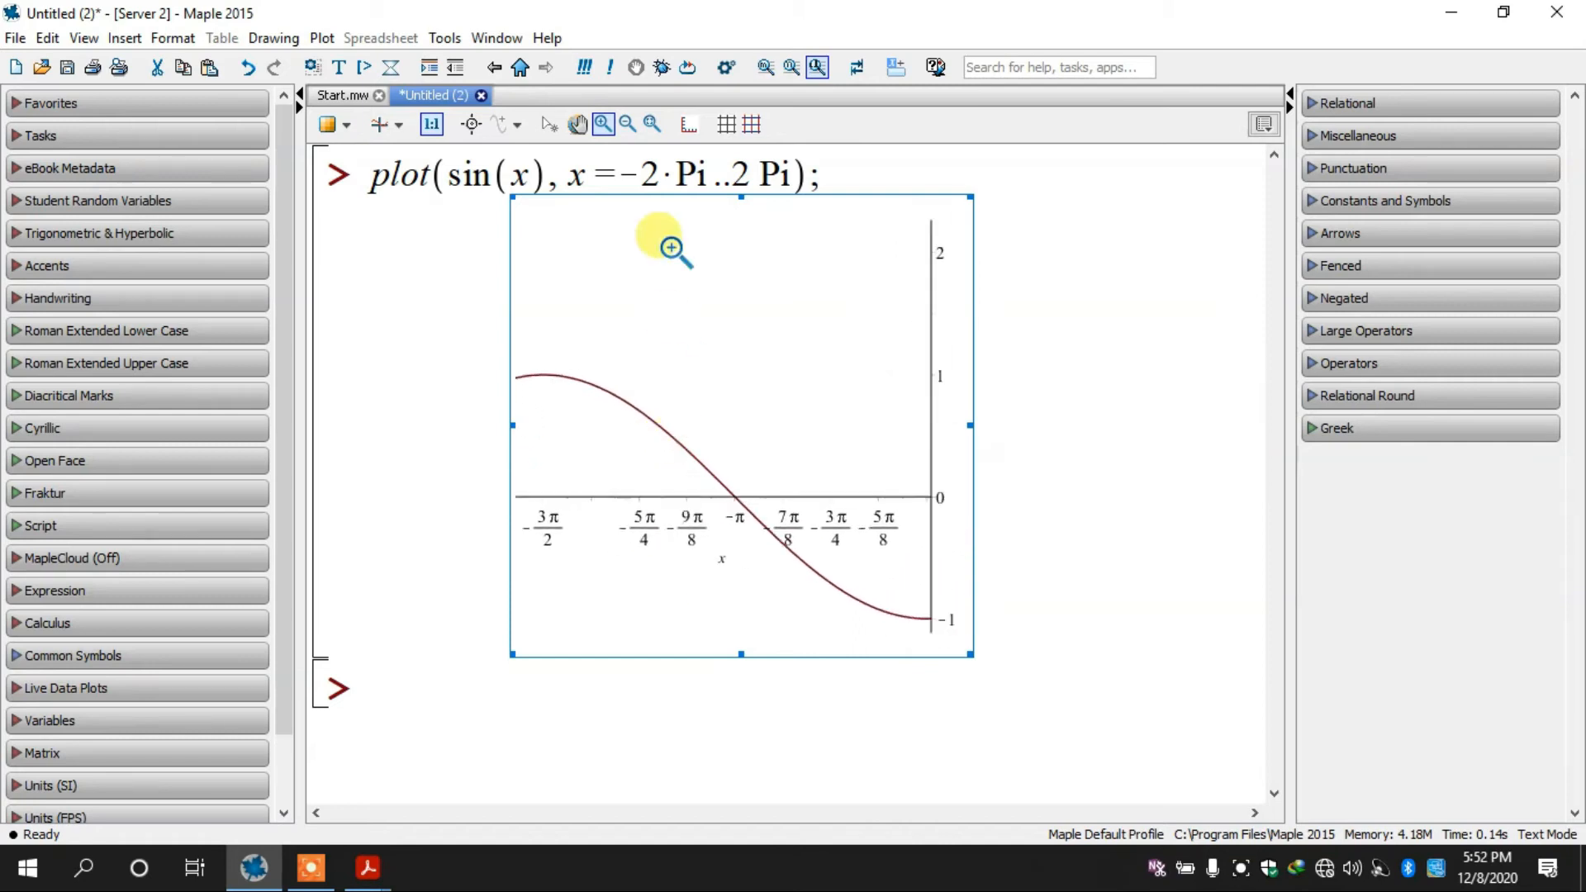
pyautogui.click(654, 125)
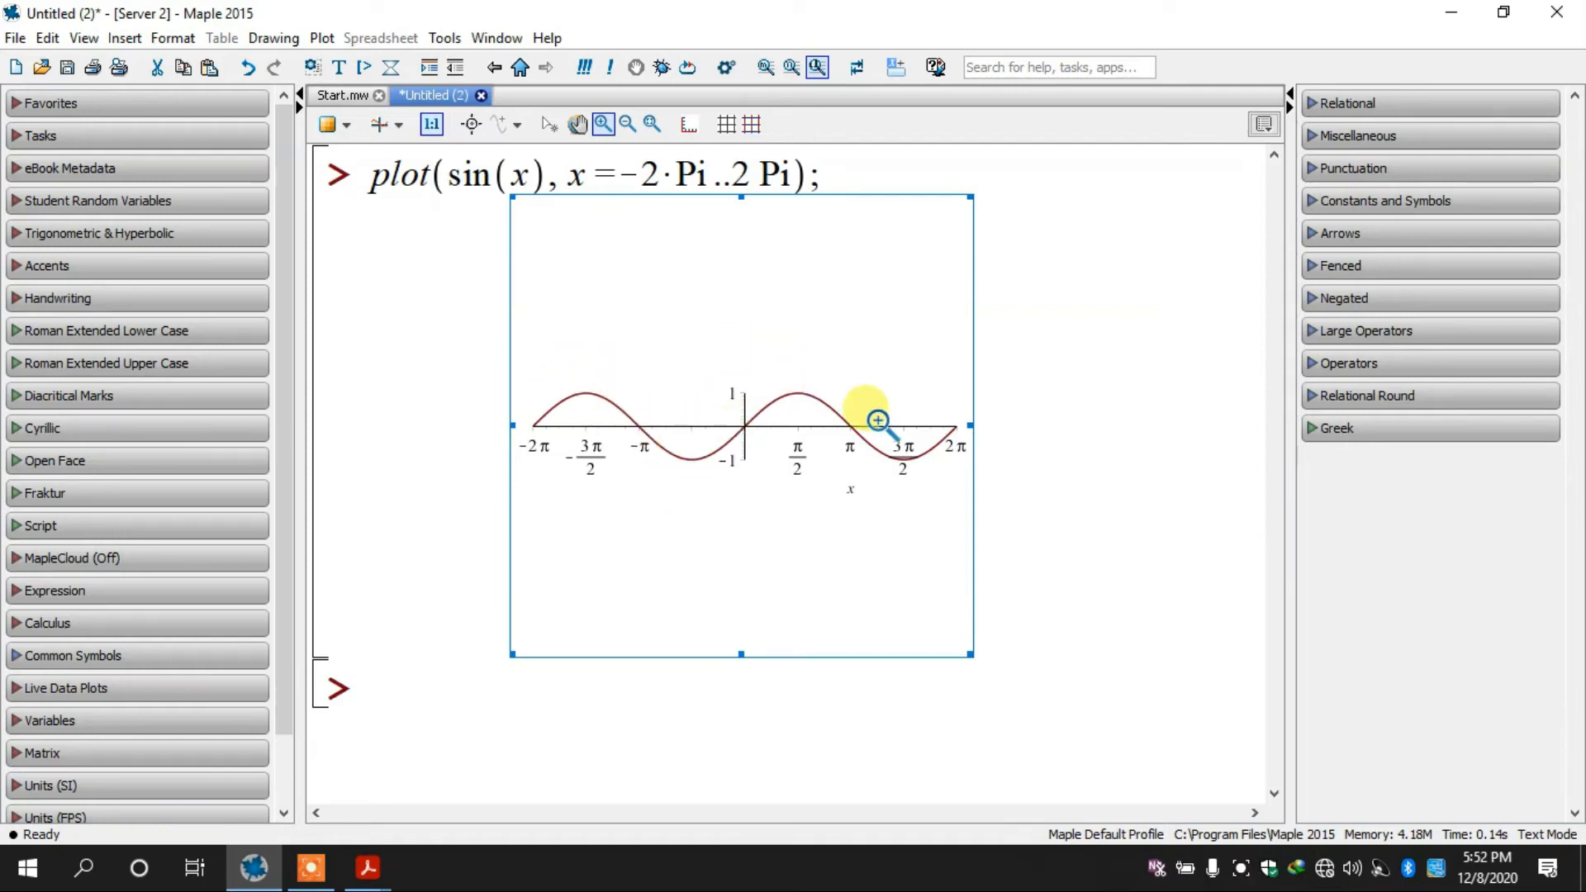
pyautogui.click(431, 125)
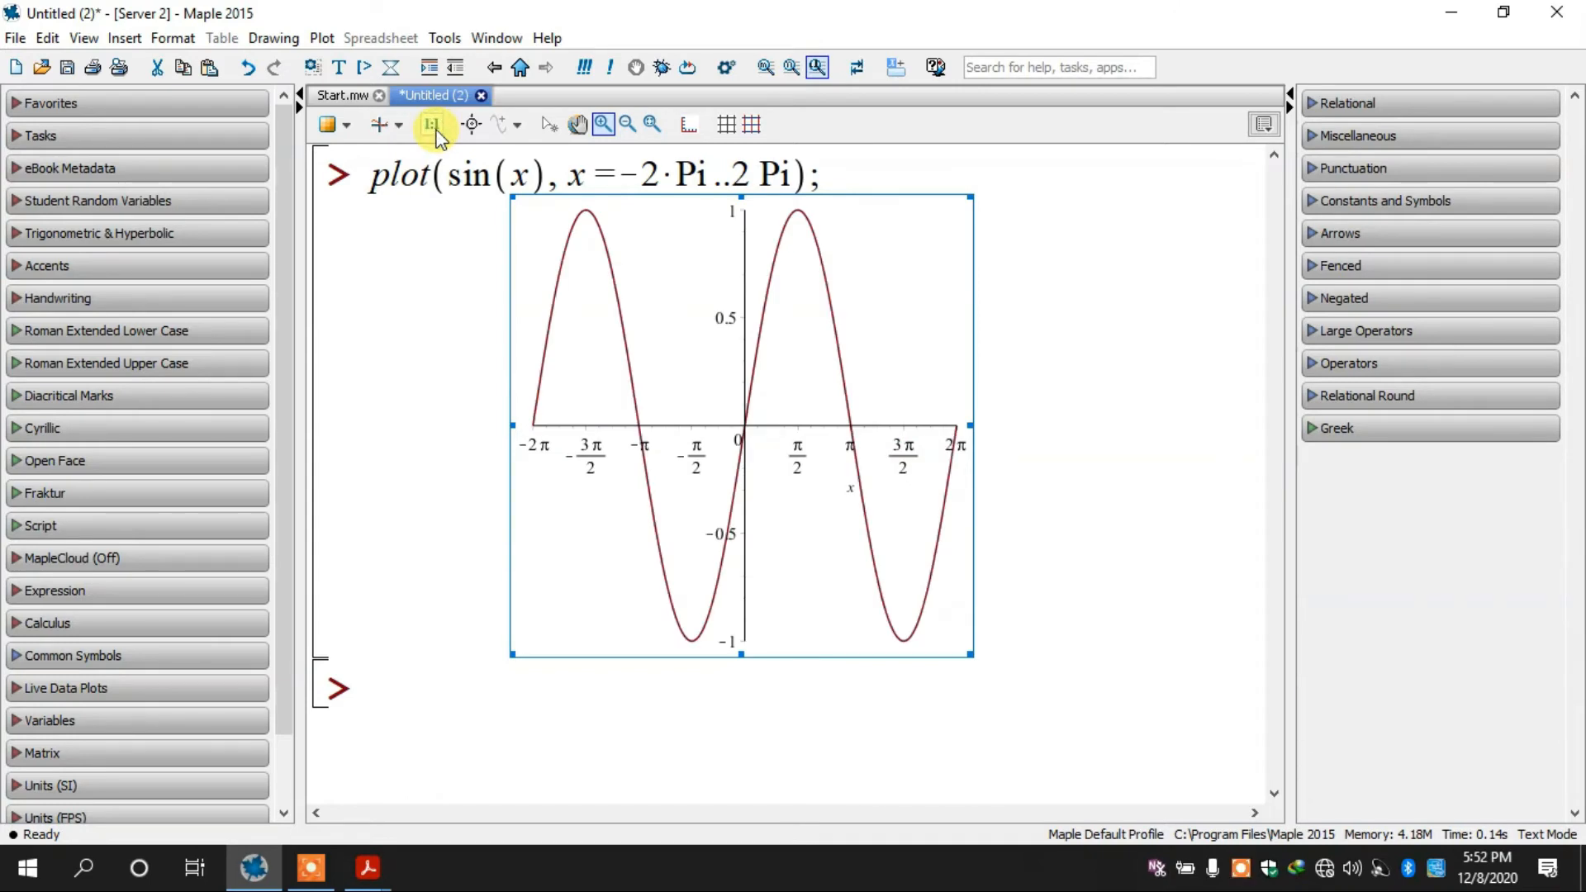
# Step: Display the sine plot with boxed axes, followed by framed axes
pyautogui.click(400, 124)
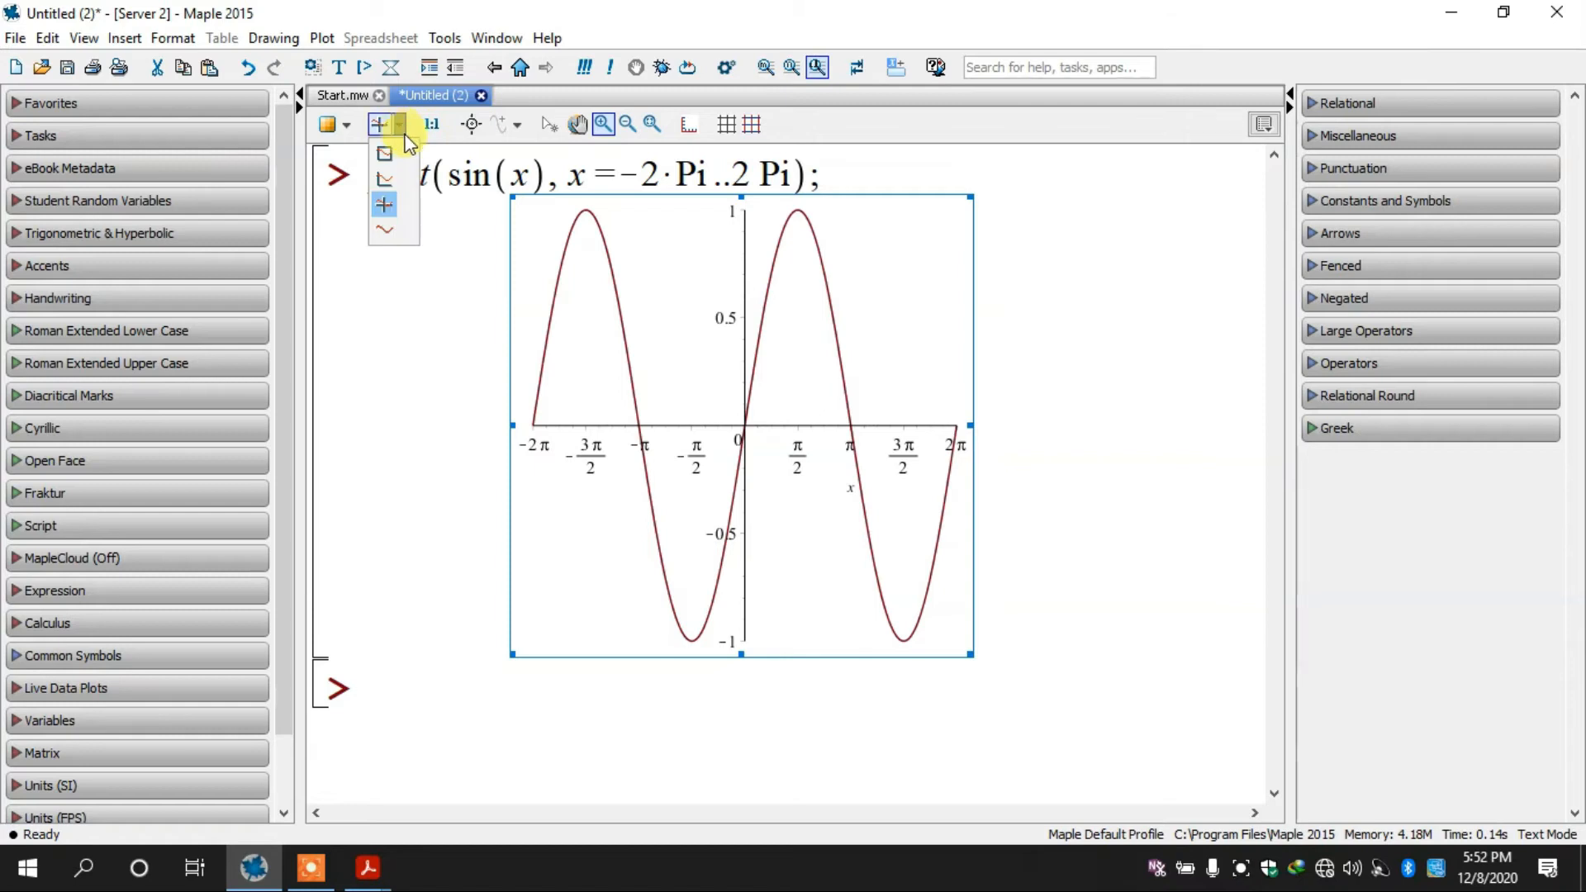
pyautogui.click(400, 155)
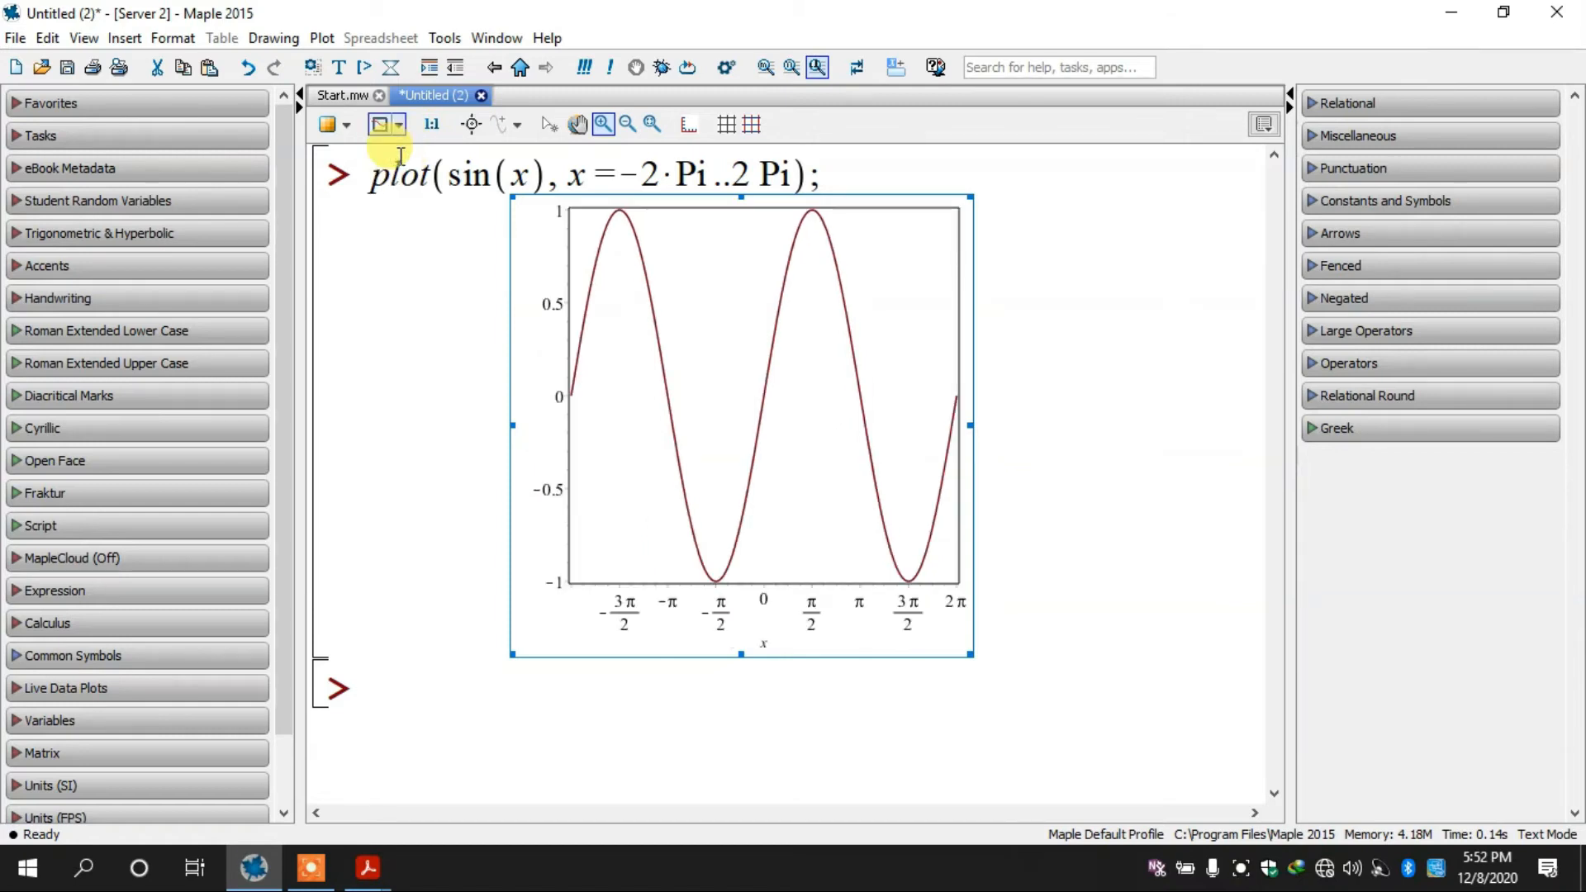
pyautogui.click(400, 126)
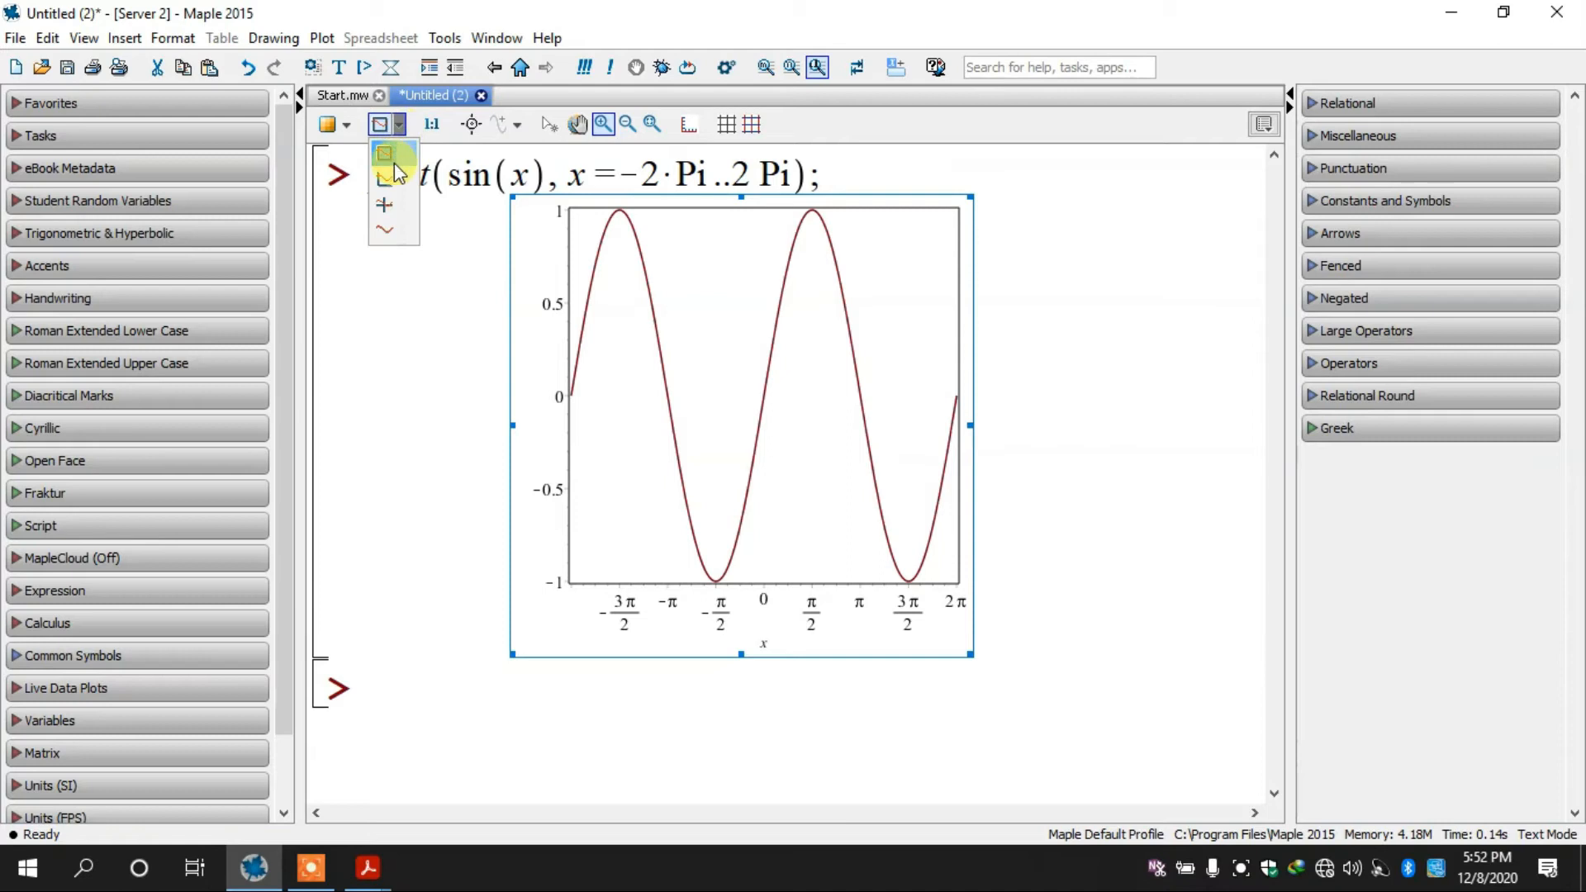
pyautogui.click(389, 183)
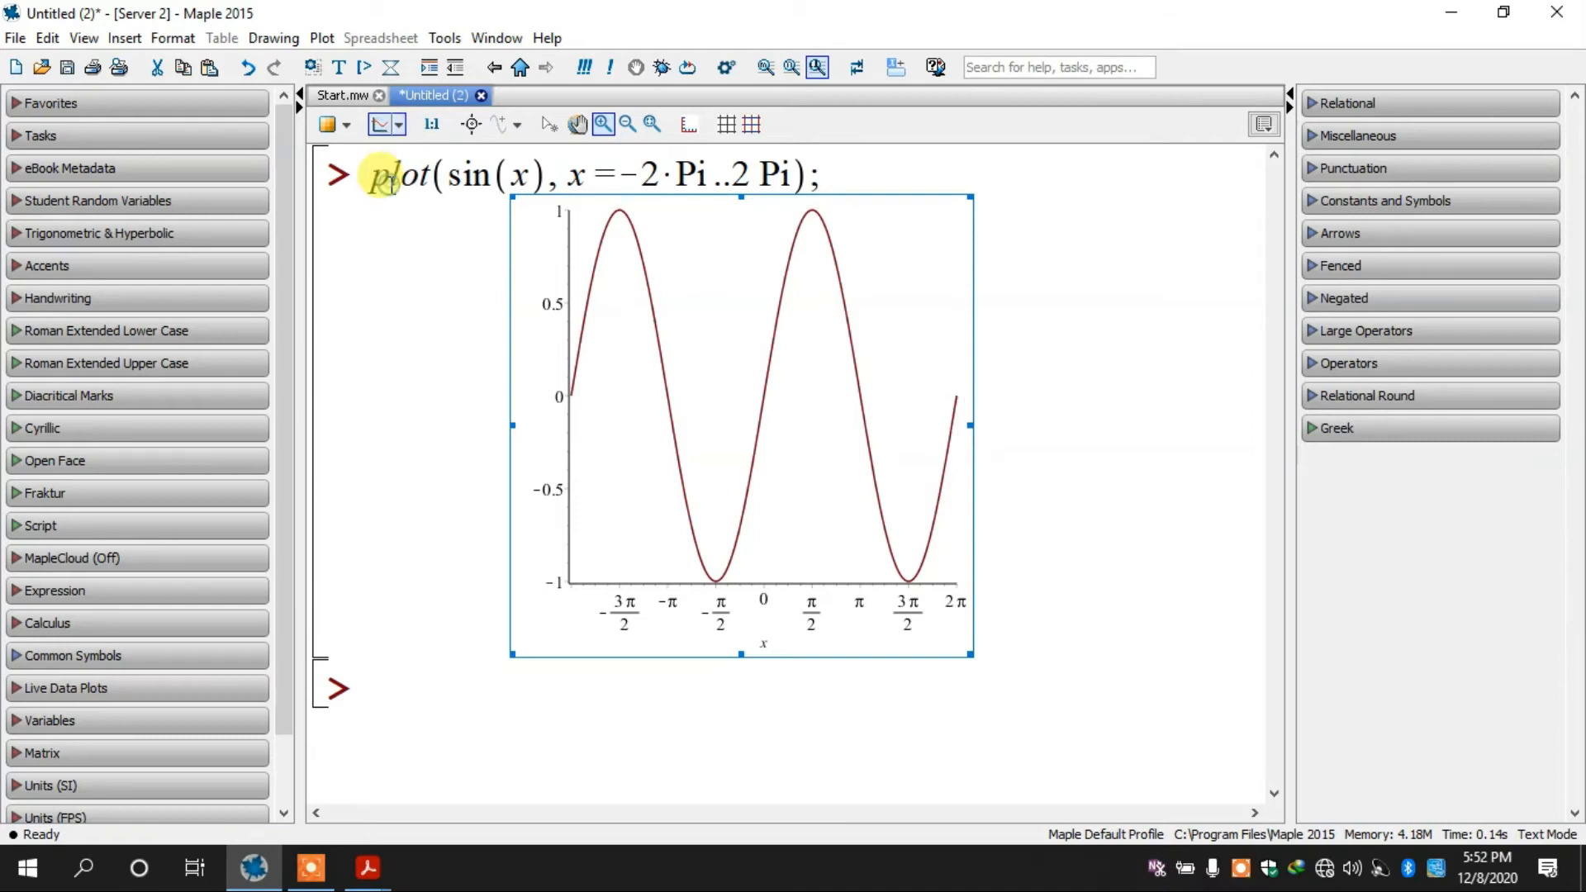
# Step: Display the sine plot with normal axes crossing at the origin, followed by no axes
pyautogui.click(391, 135)
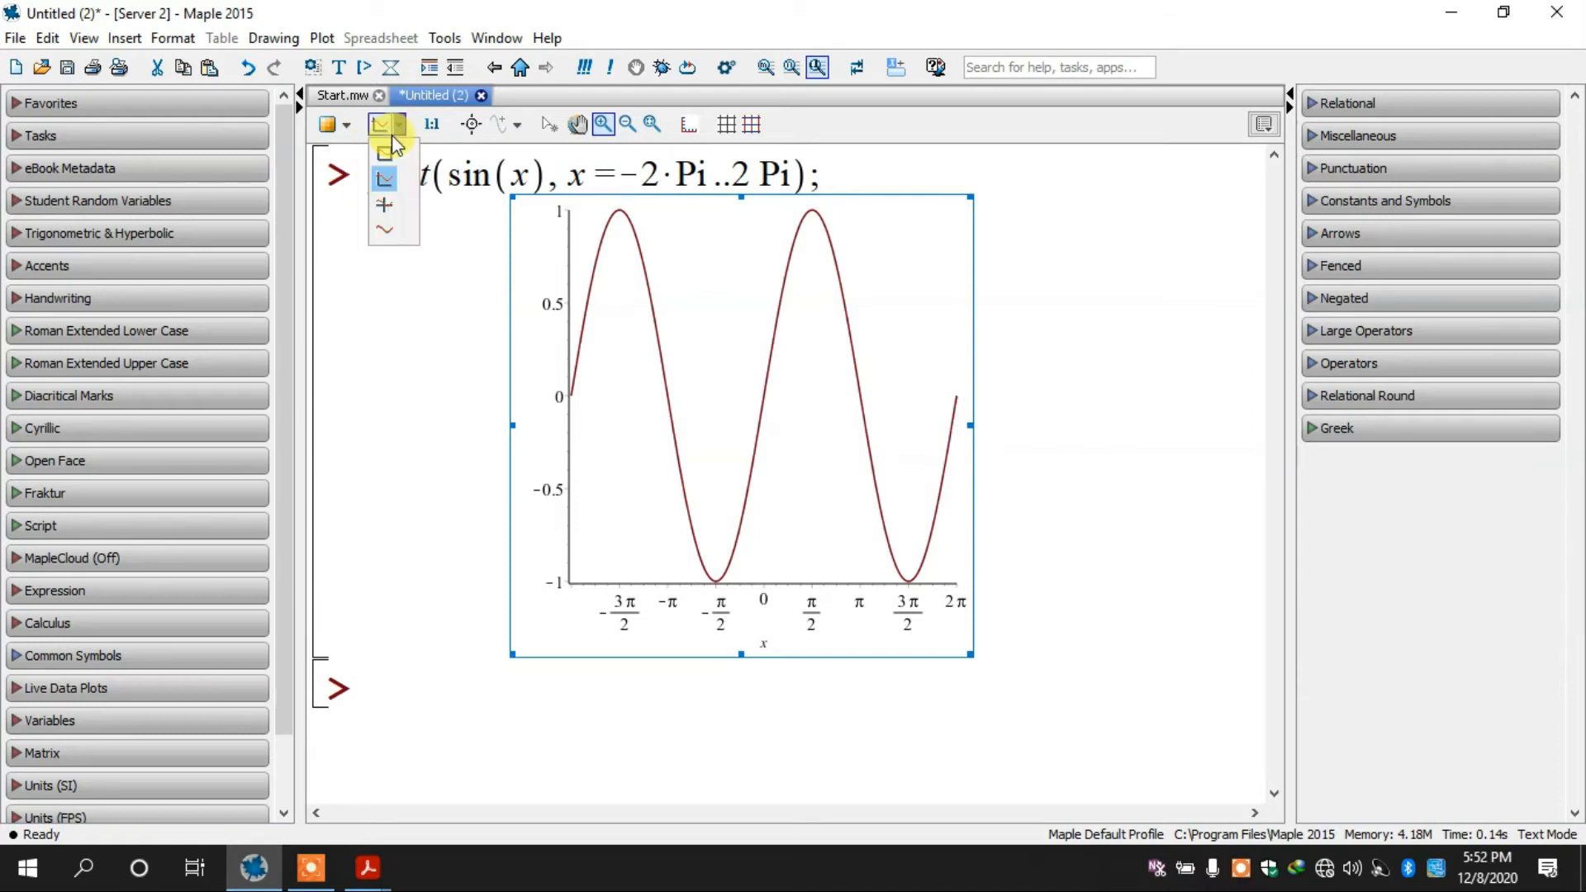
pyautogui.click(394, 197)
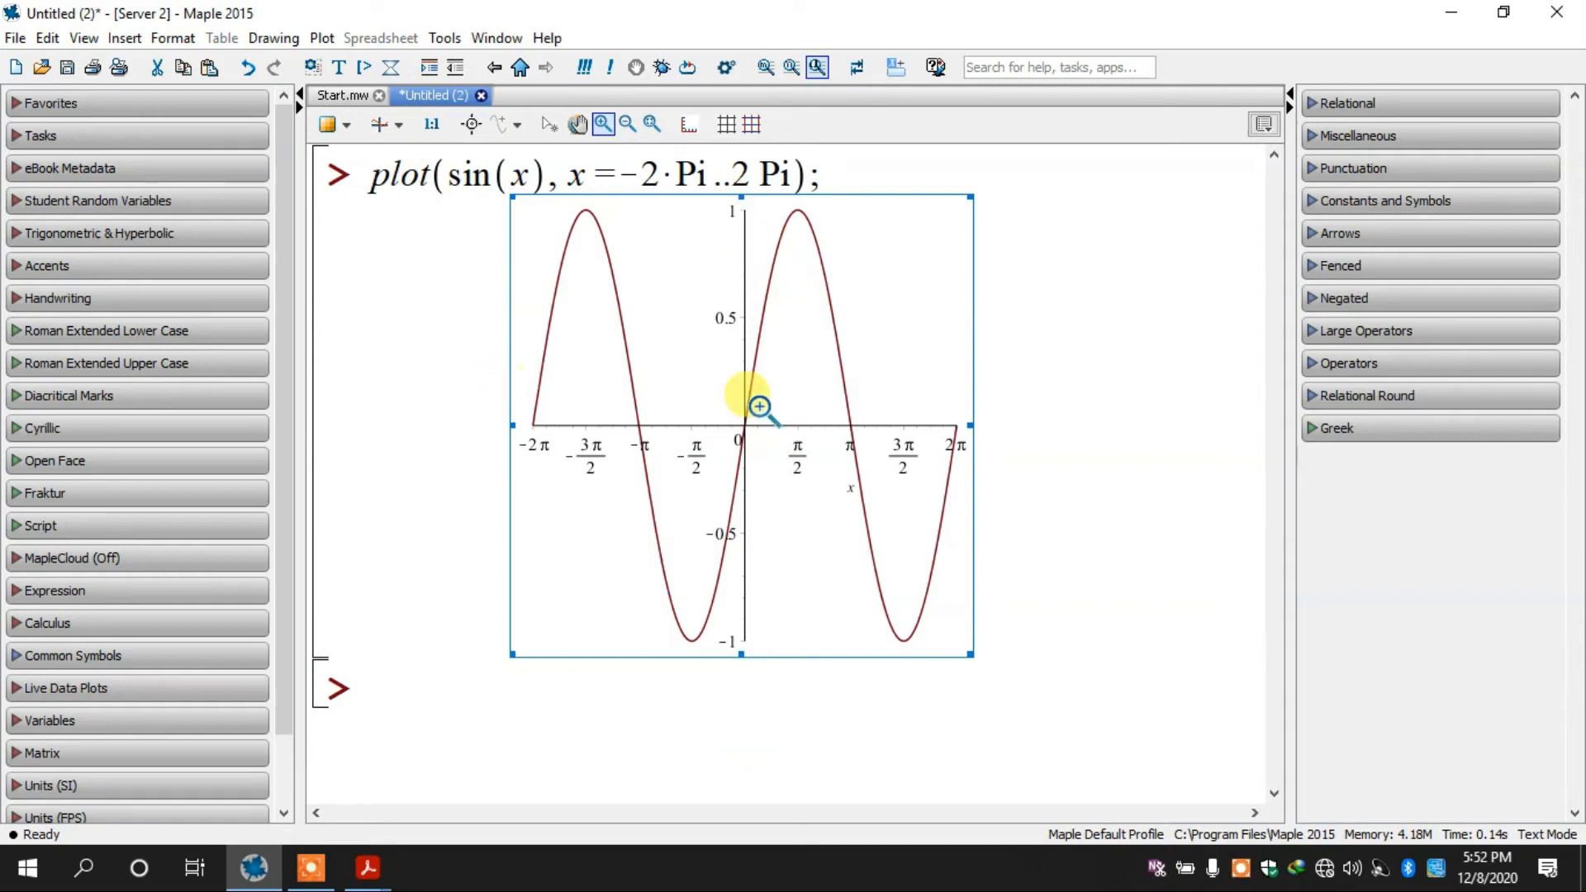
pyautogui.click(397, 126)
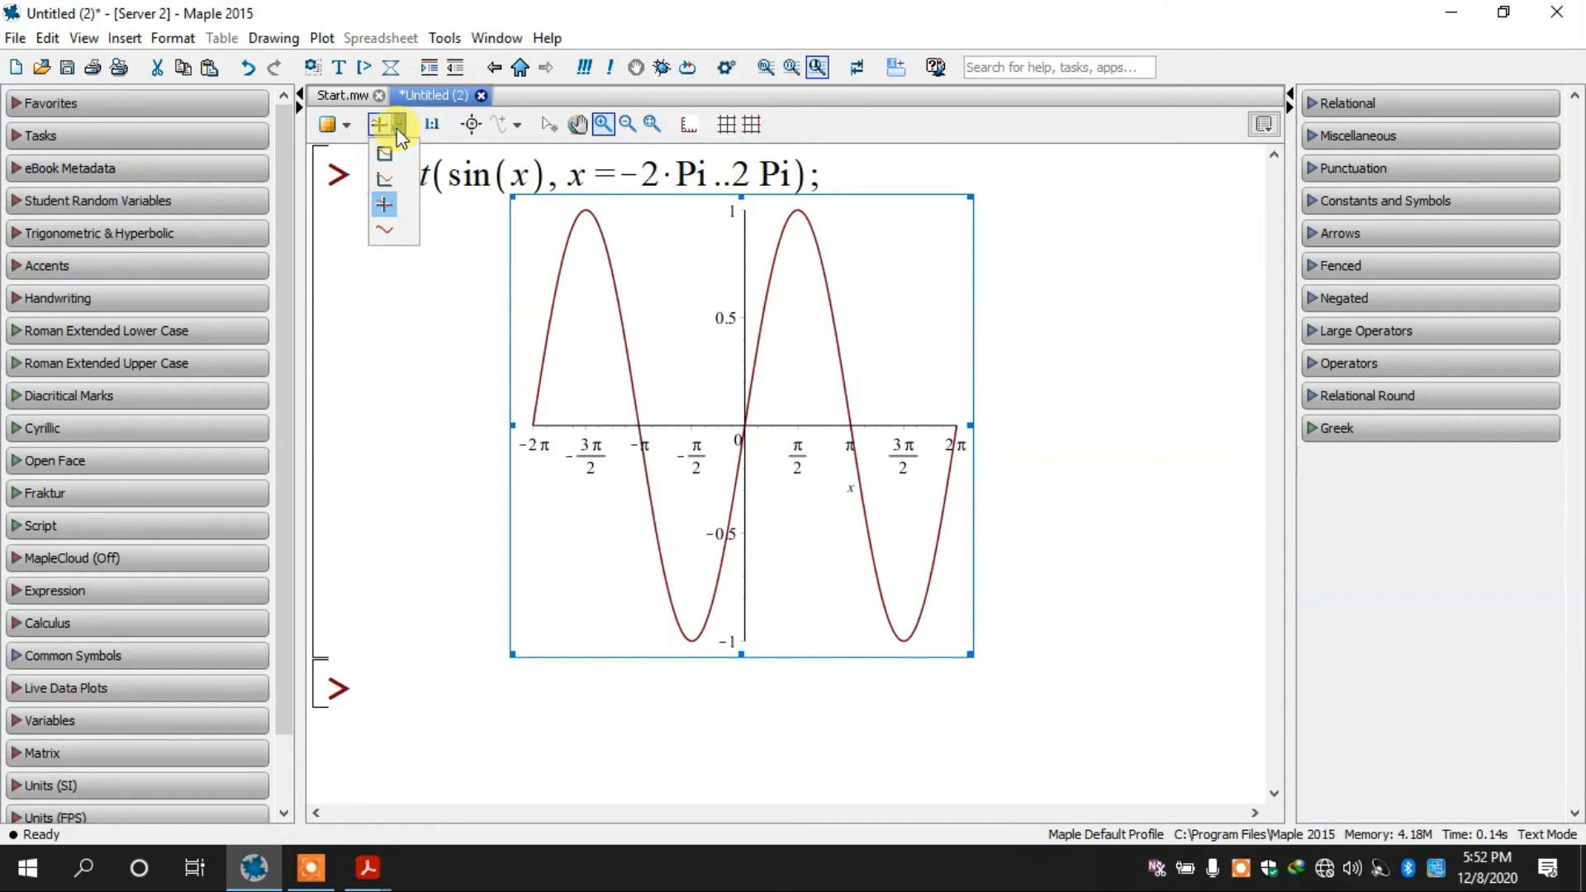
pyautogui.click(392, 228)
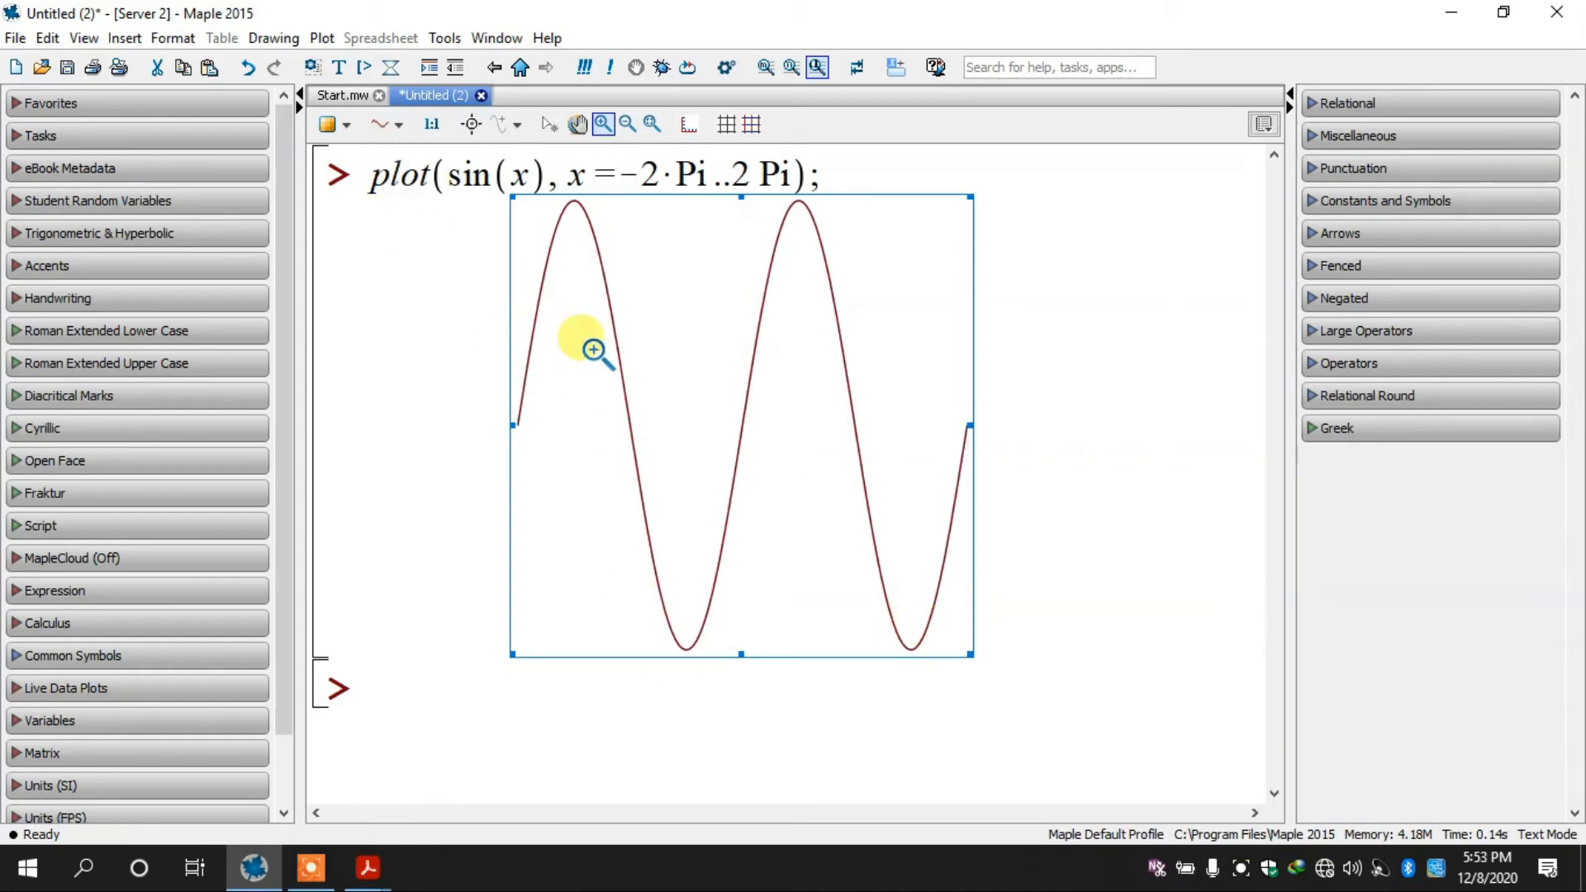
# Step: Restore the normal axes on the sine plot and switch them to the framed style
pyautogui.click(399, 126)
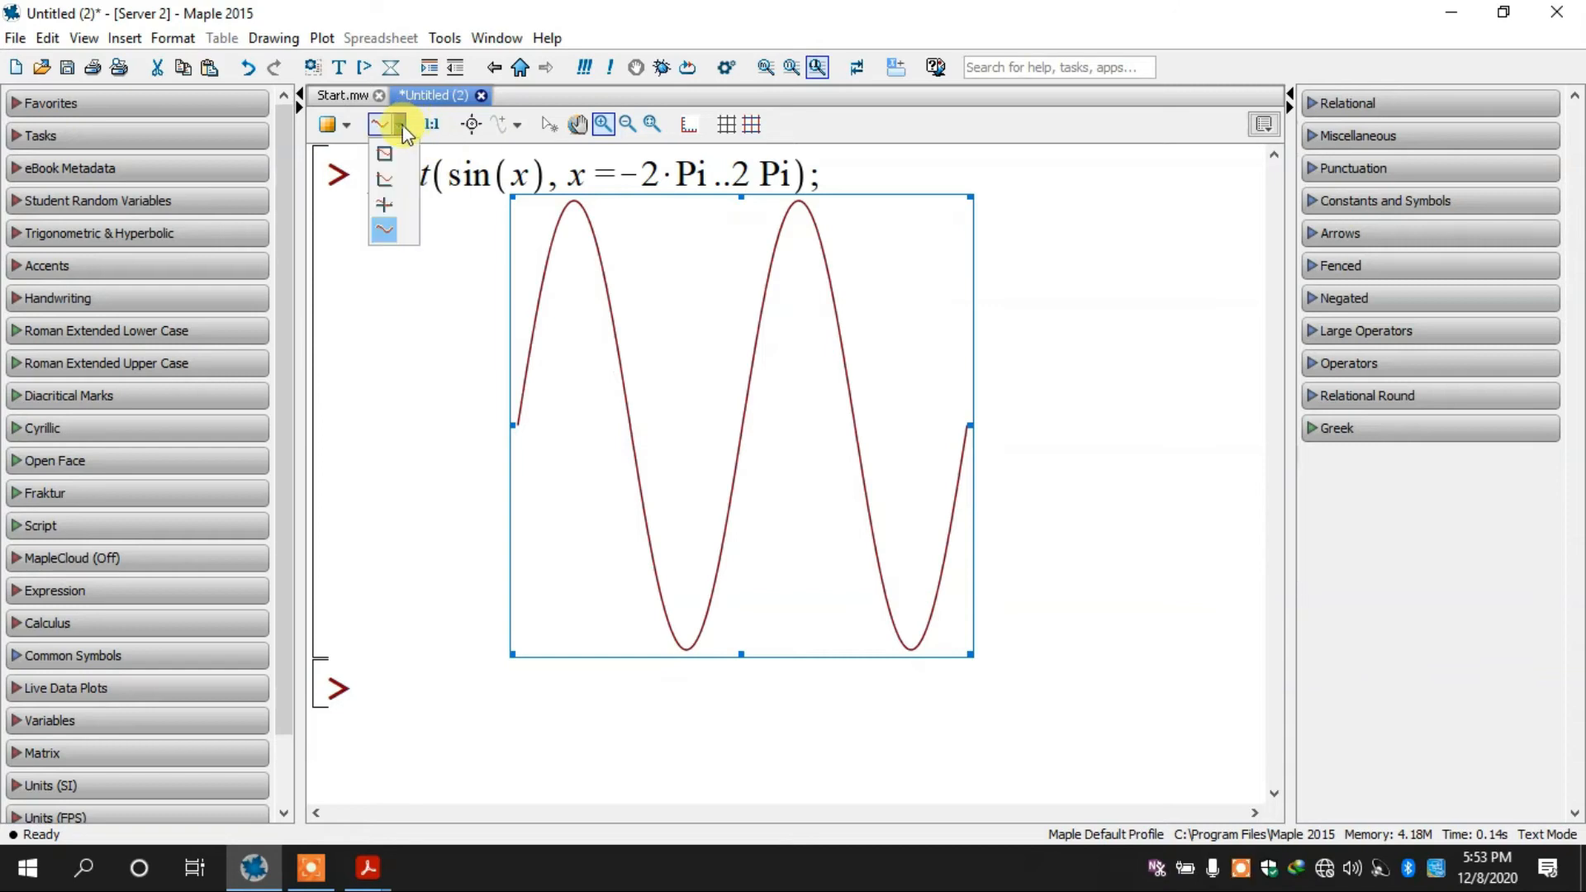
pyautogui.click(398, 205)
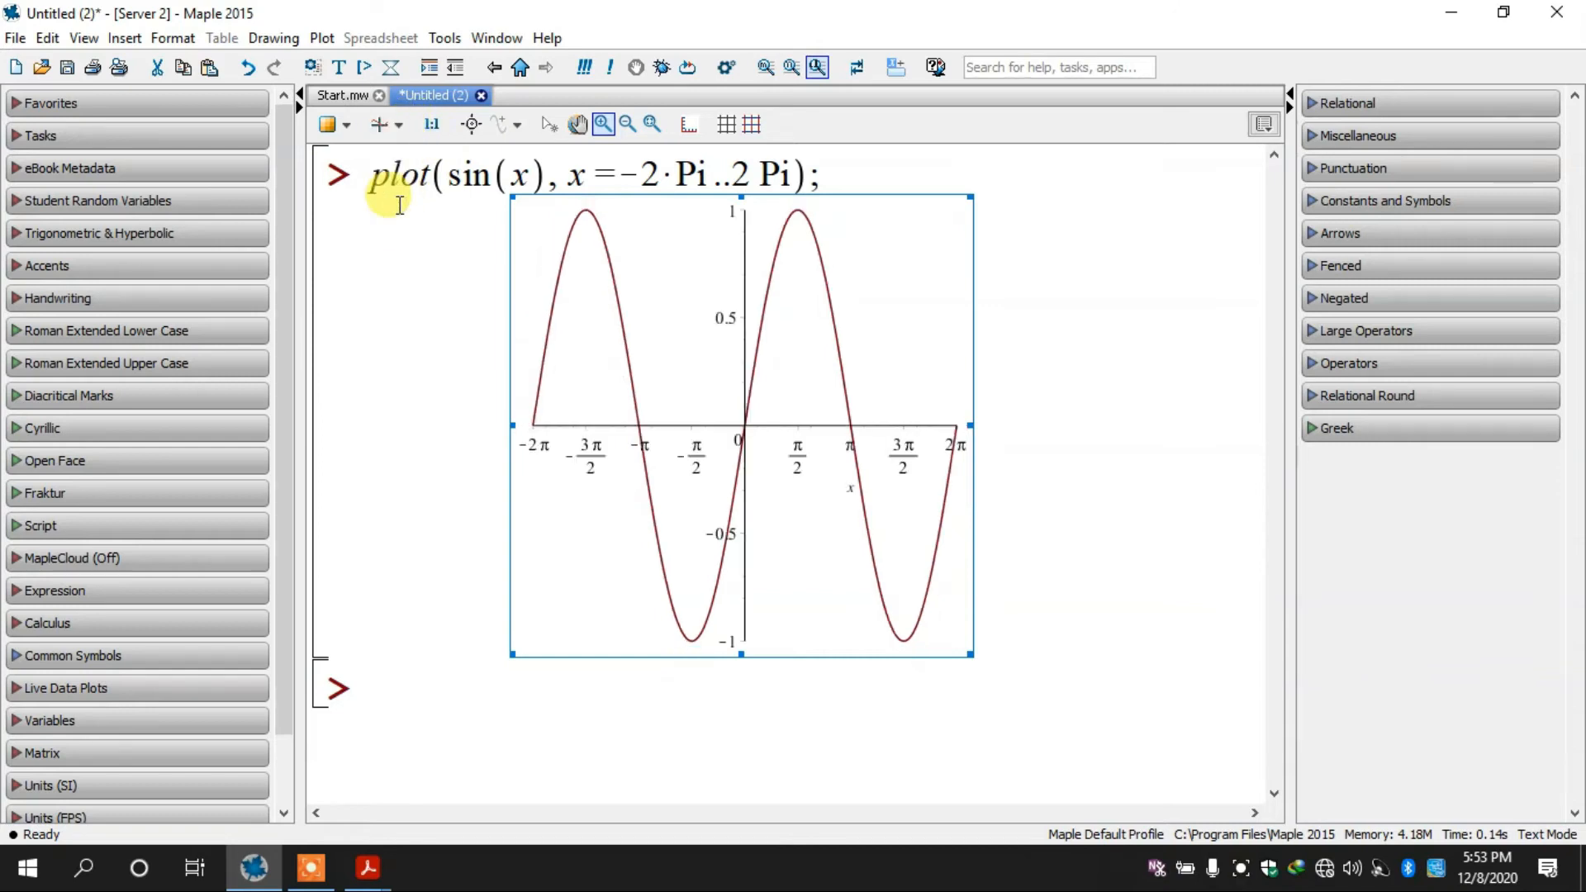
pyautogui.click(398, 125)
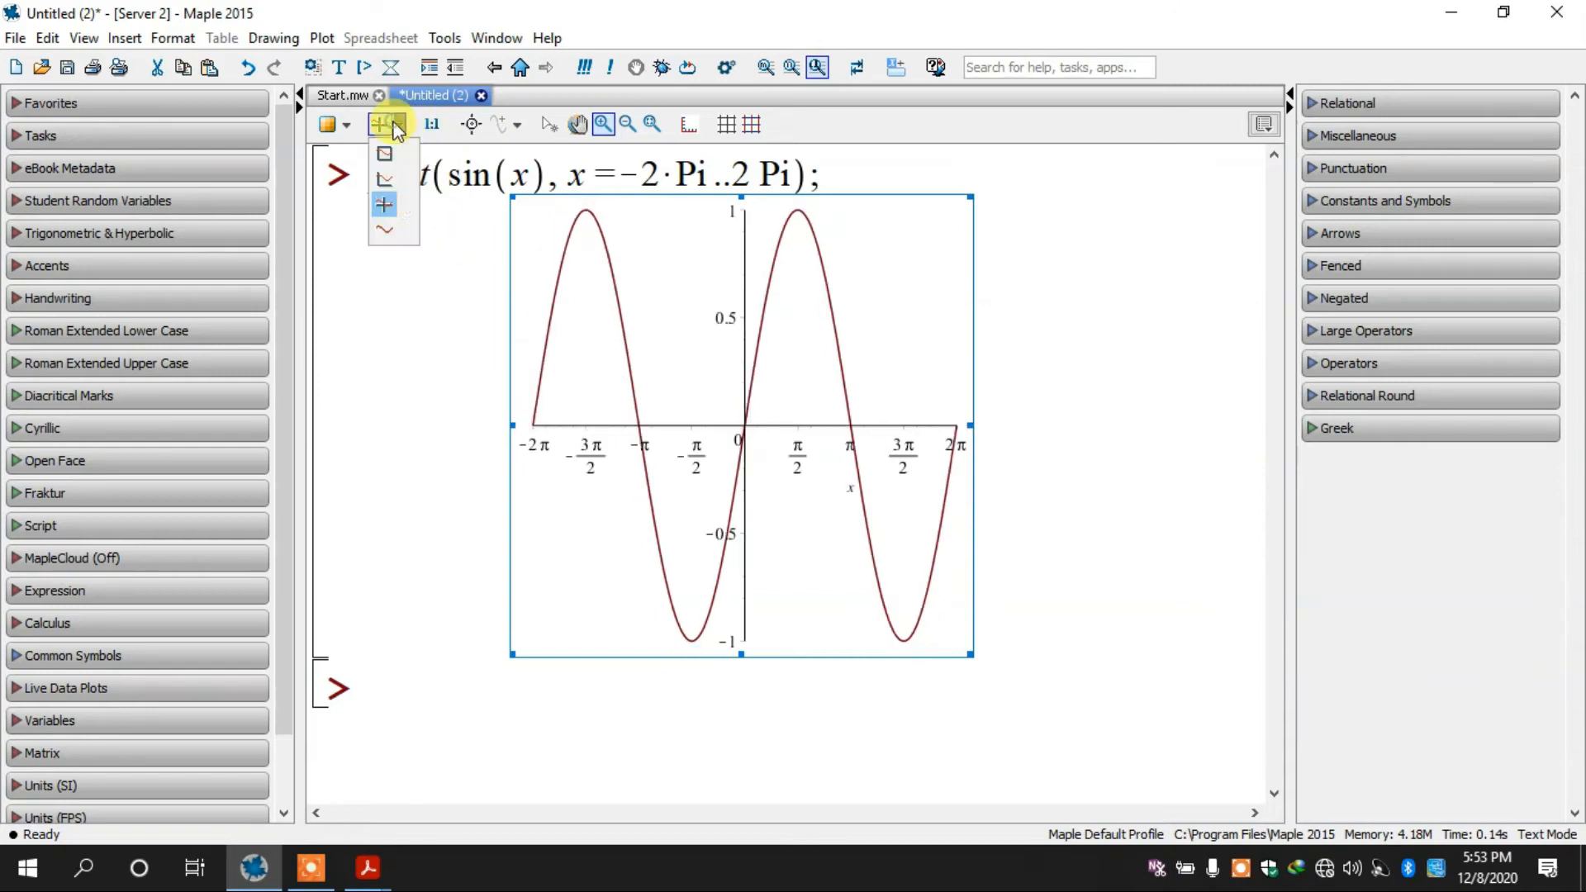
pyautogui.click(380, 177)
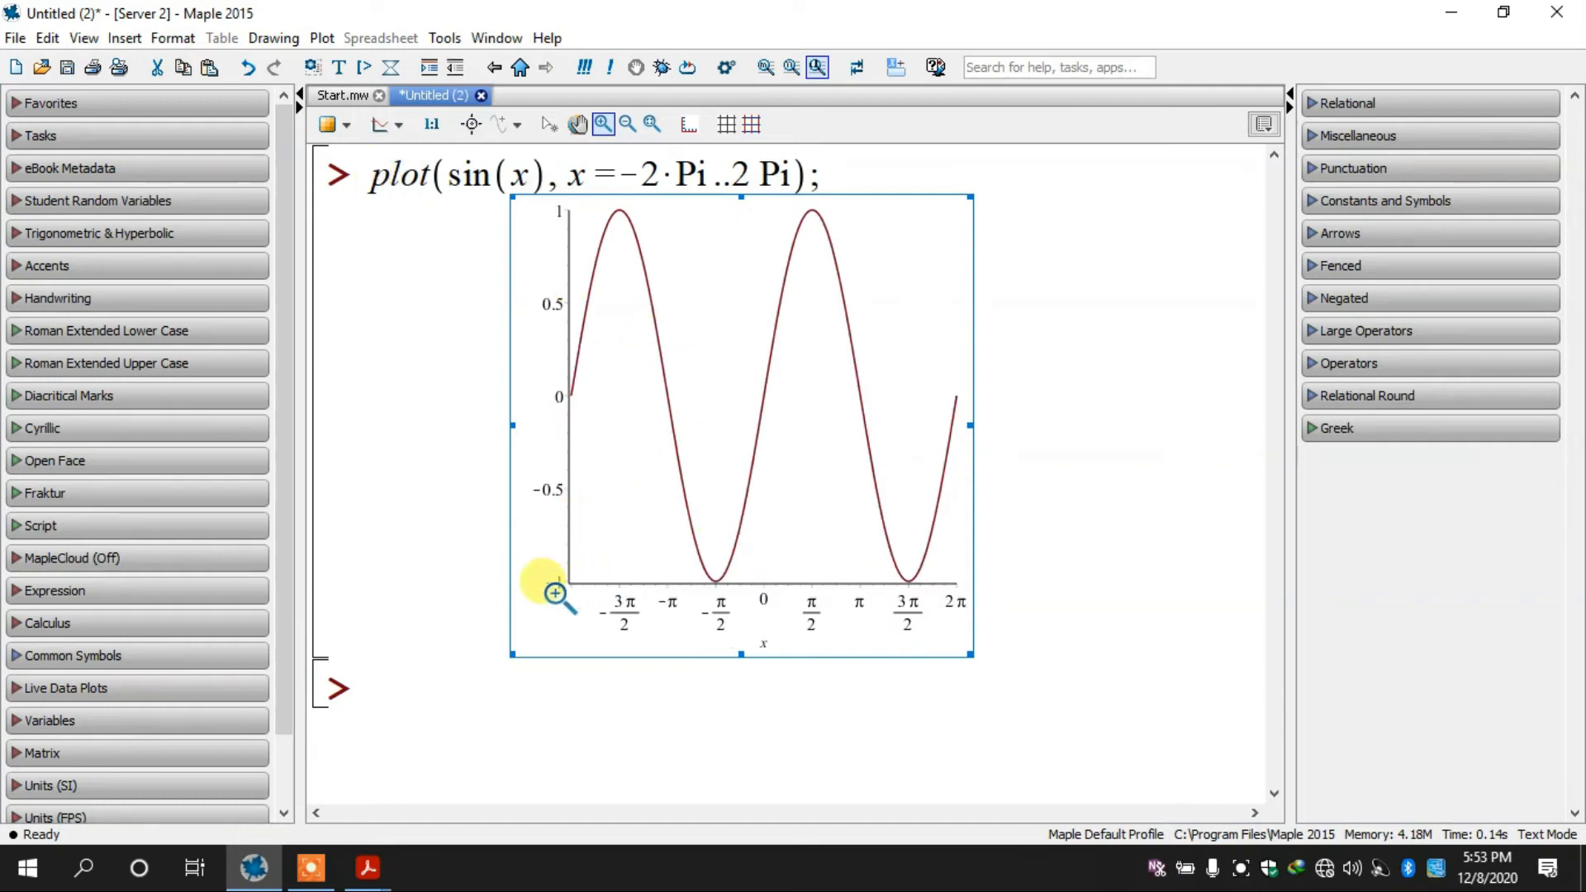
# Step: Display the sine plot with boxed axes, followed by normal axes crossing at the origin
pyautogui.click(399, 125)
pyautogui.click(386, 153)
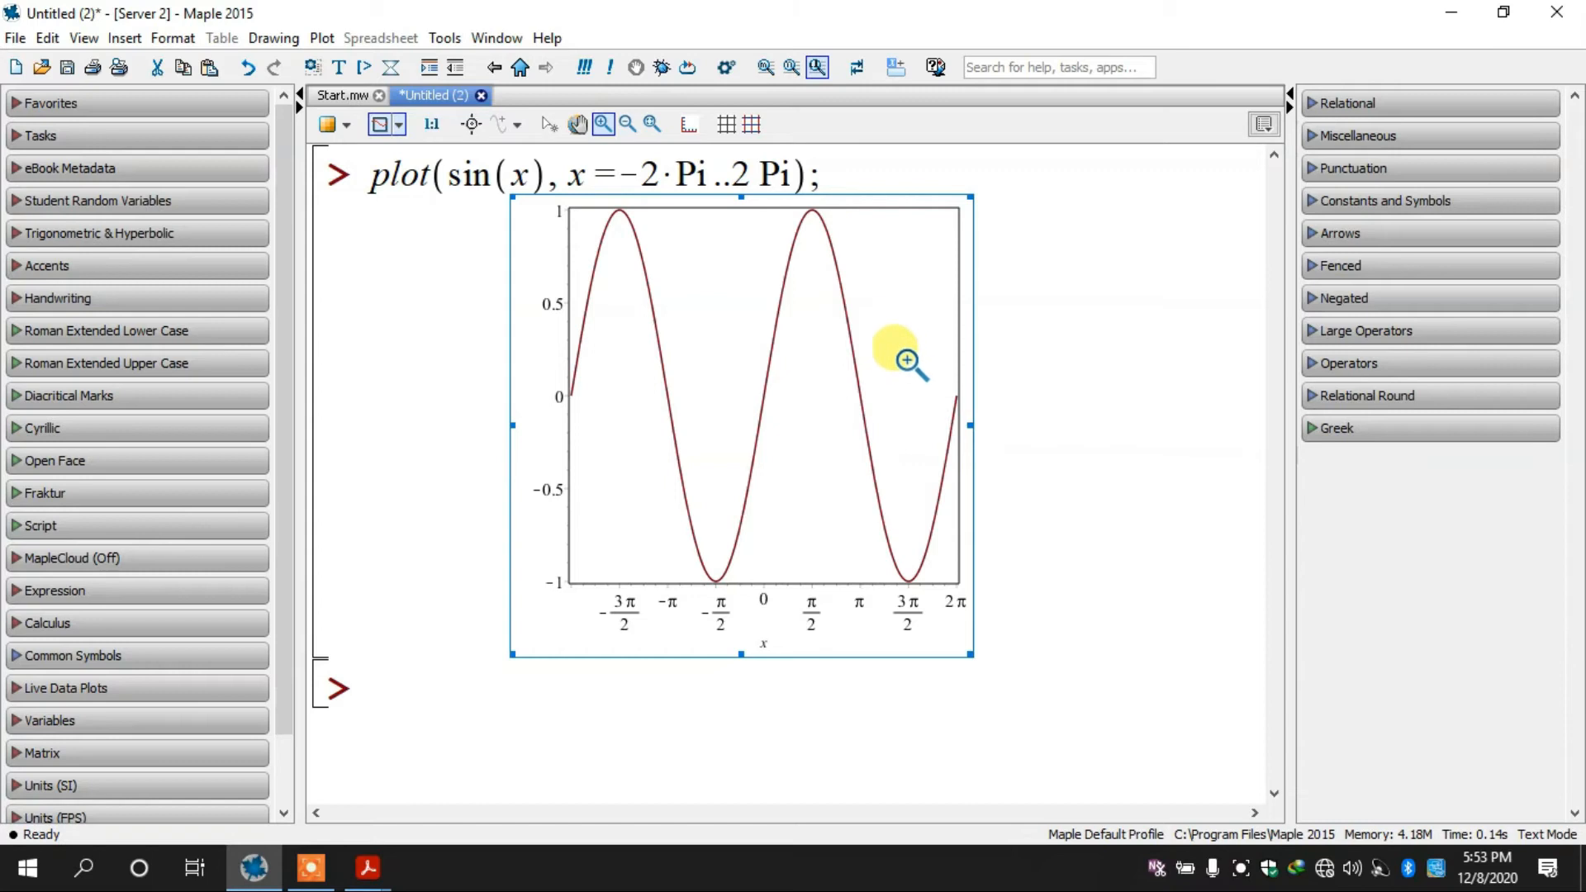
pyautogui.click(398, 126)
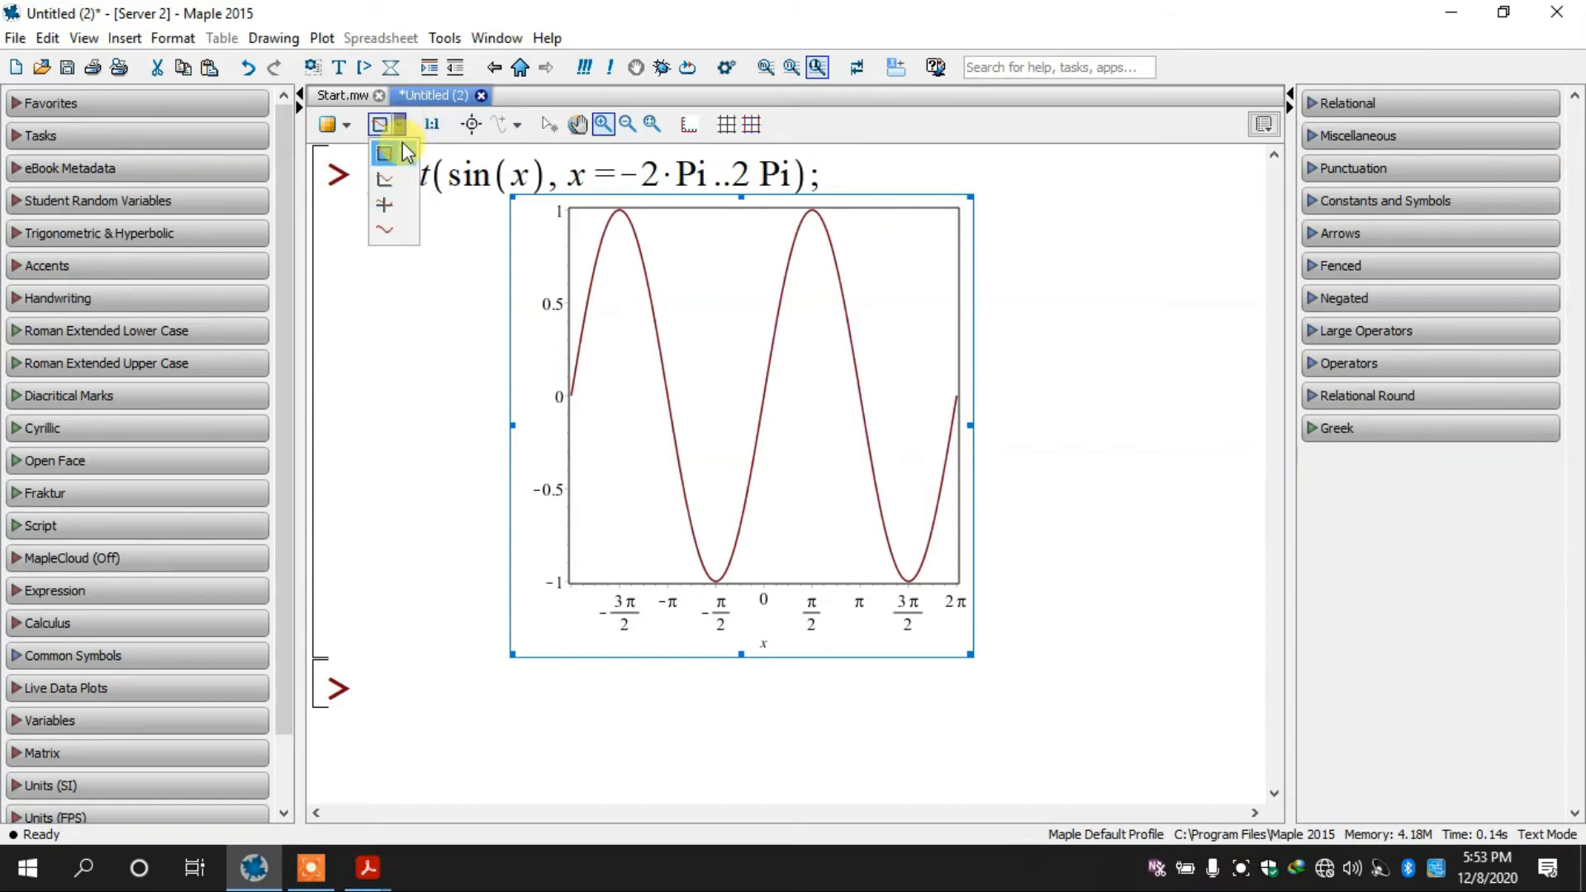
pyautogui.click(388, 208)
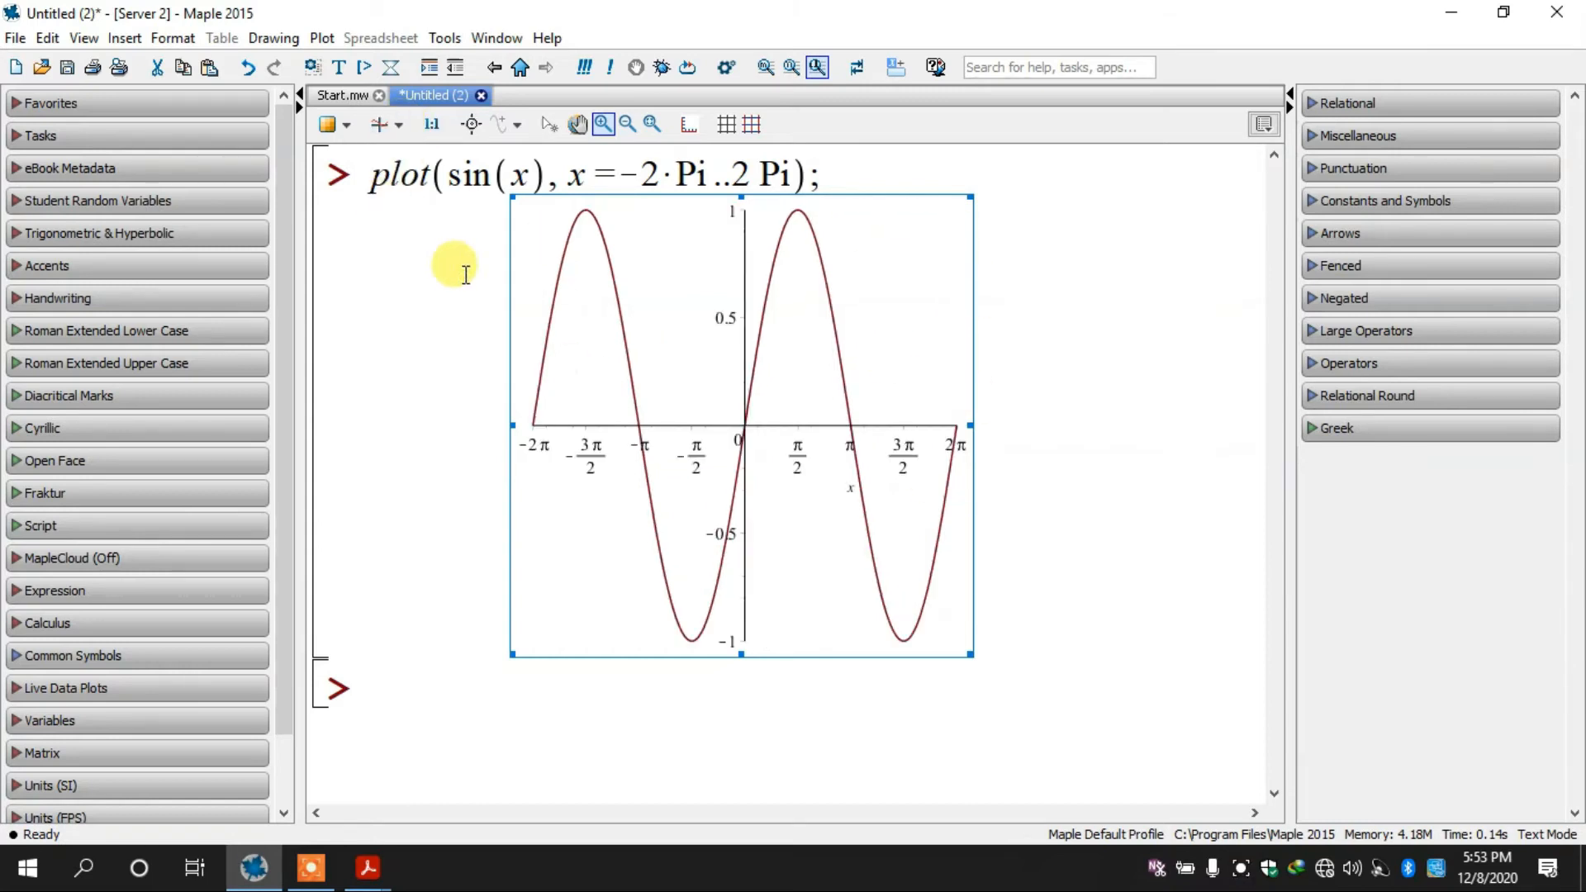
# Step: Pan the sine plot inside its frame and reset the view to the default range
pyautogui.click(576, 129)
pyautogui.moveTo(648, 319); pyautogui.dragTo(602, 483)
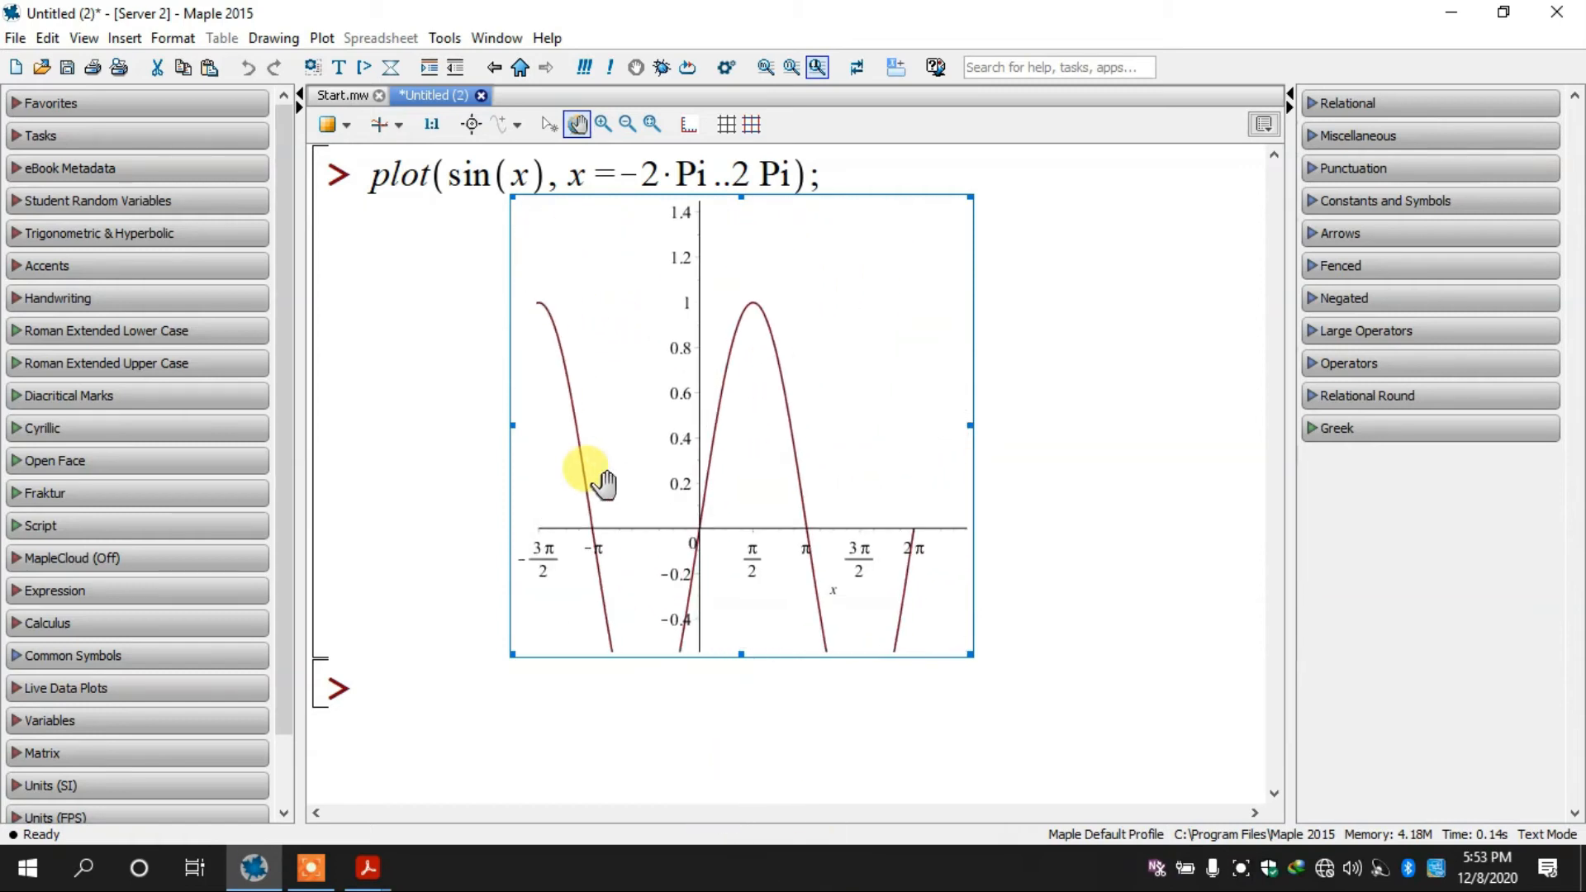
pyautogui.click(651, 126)
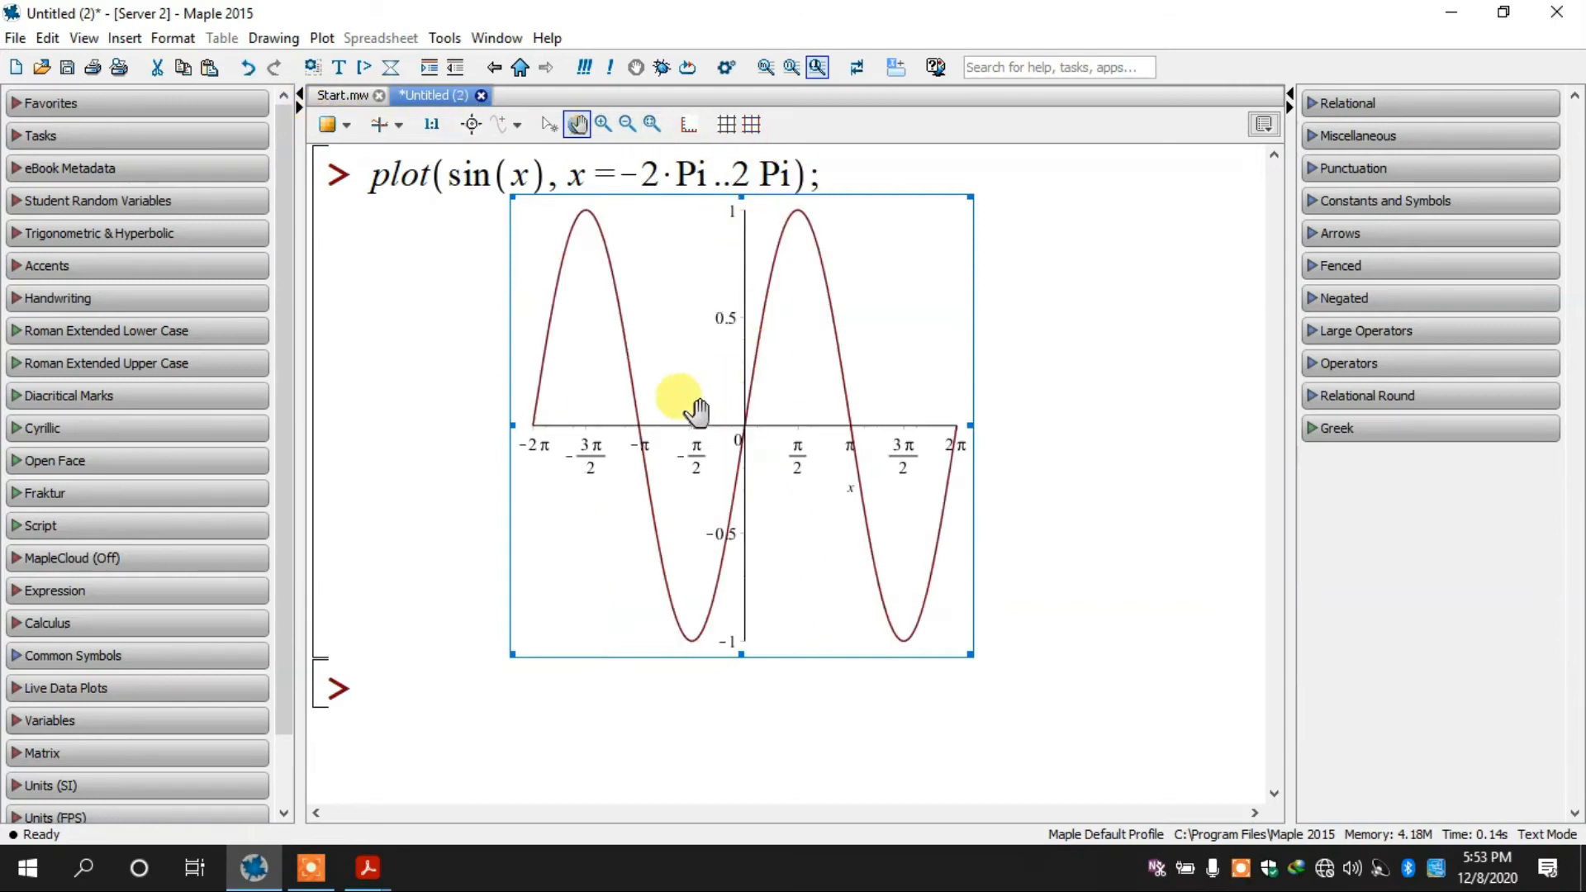
# Step: Activate the point probe on the sine plot and recolor the curve gold
pyautogui.click(471, 125)
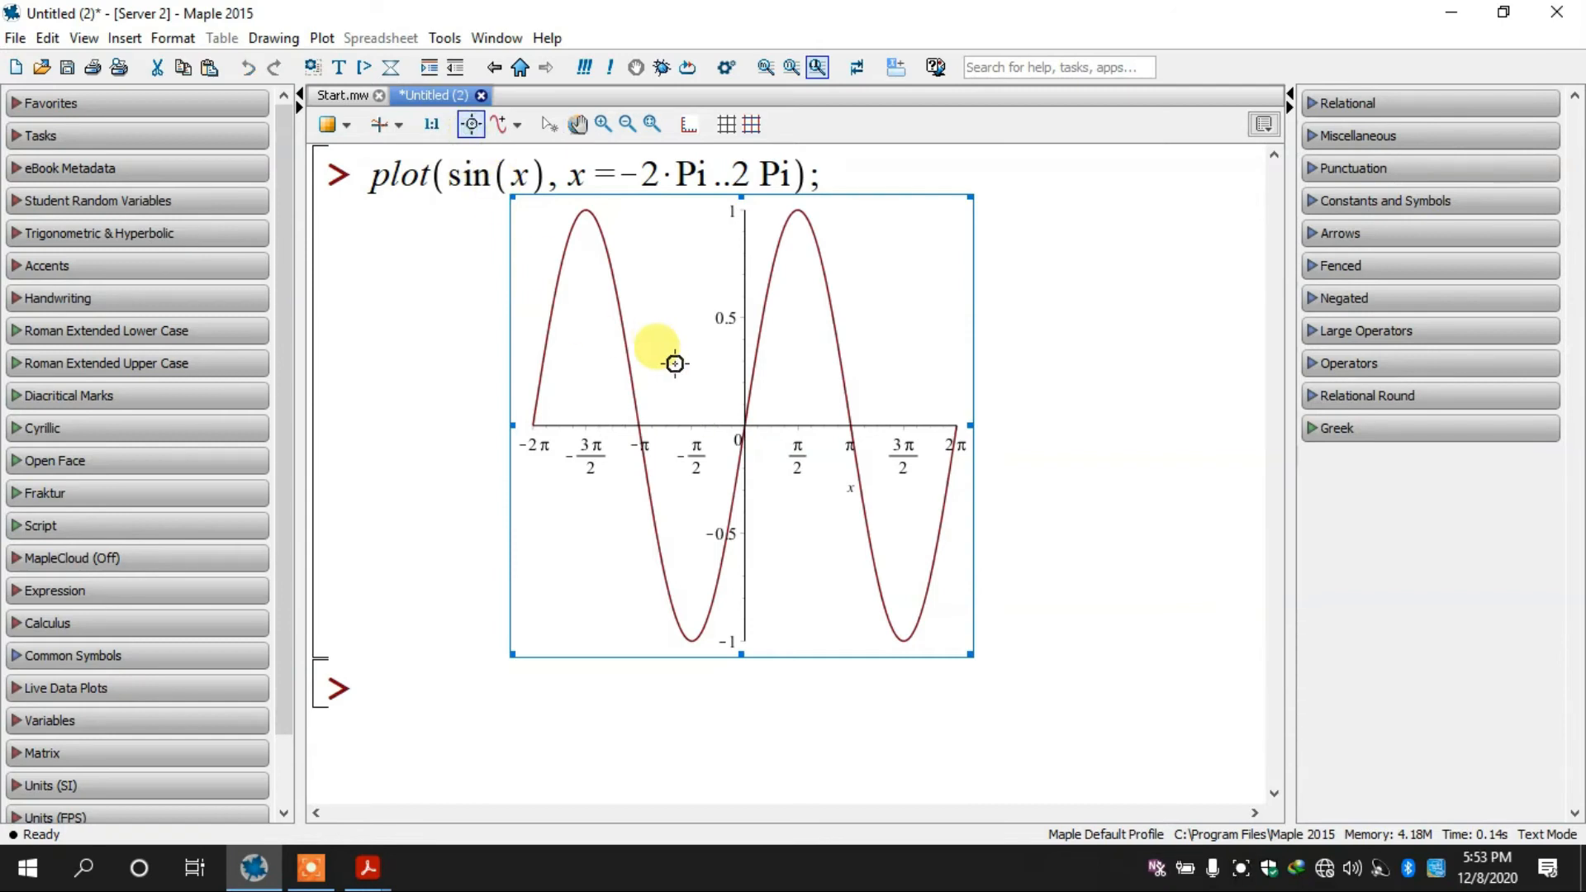
pyautogui.rightClick(674, 365)
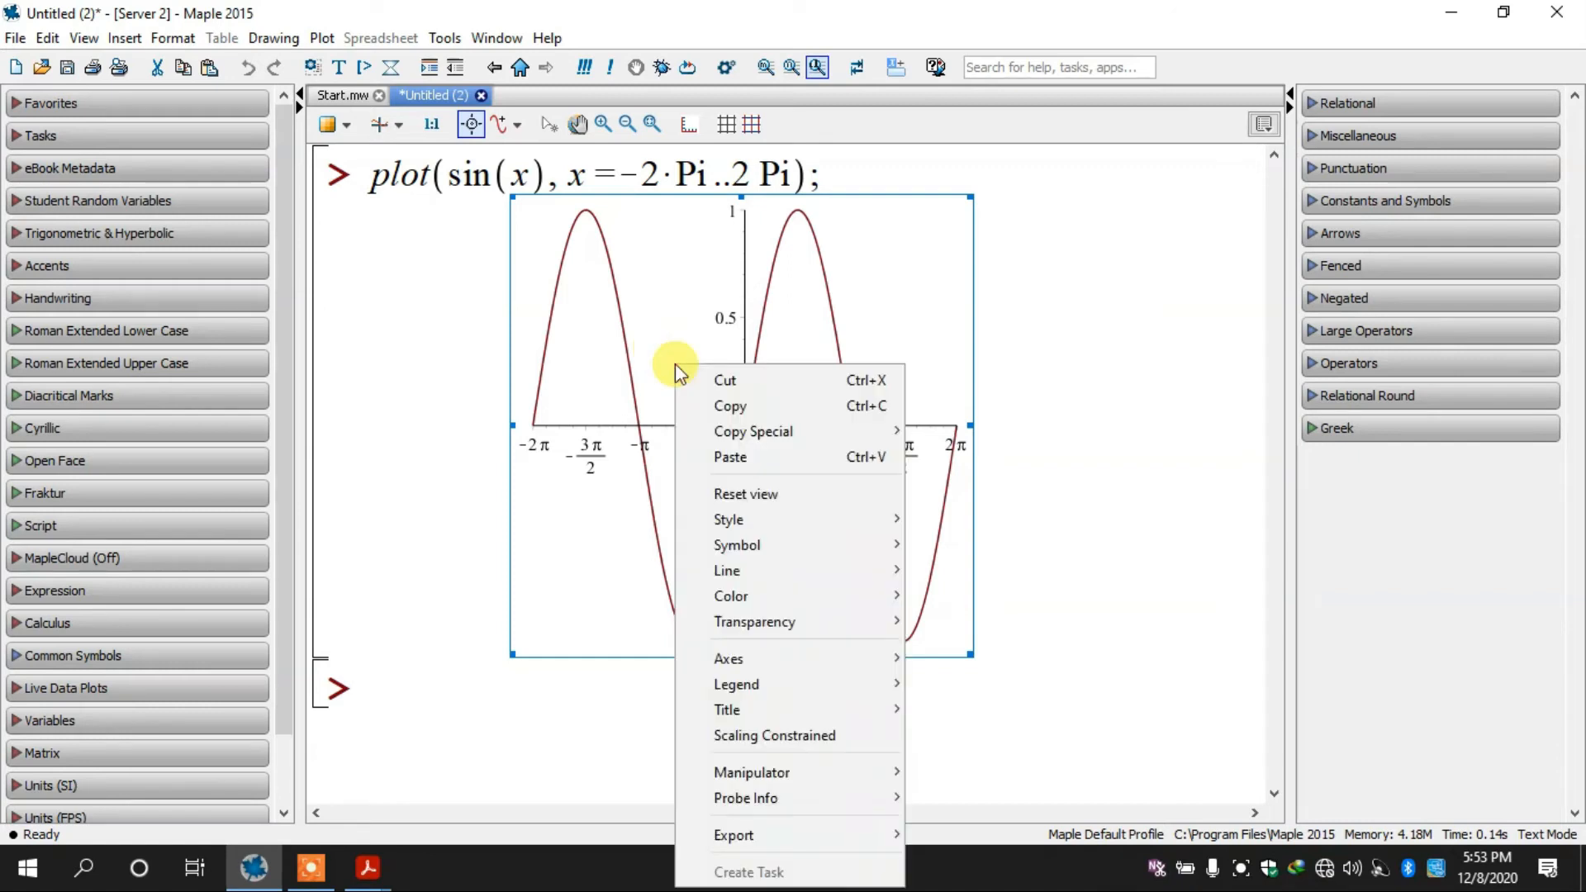
pyautogui.rightClick(784, 209)
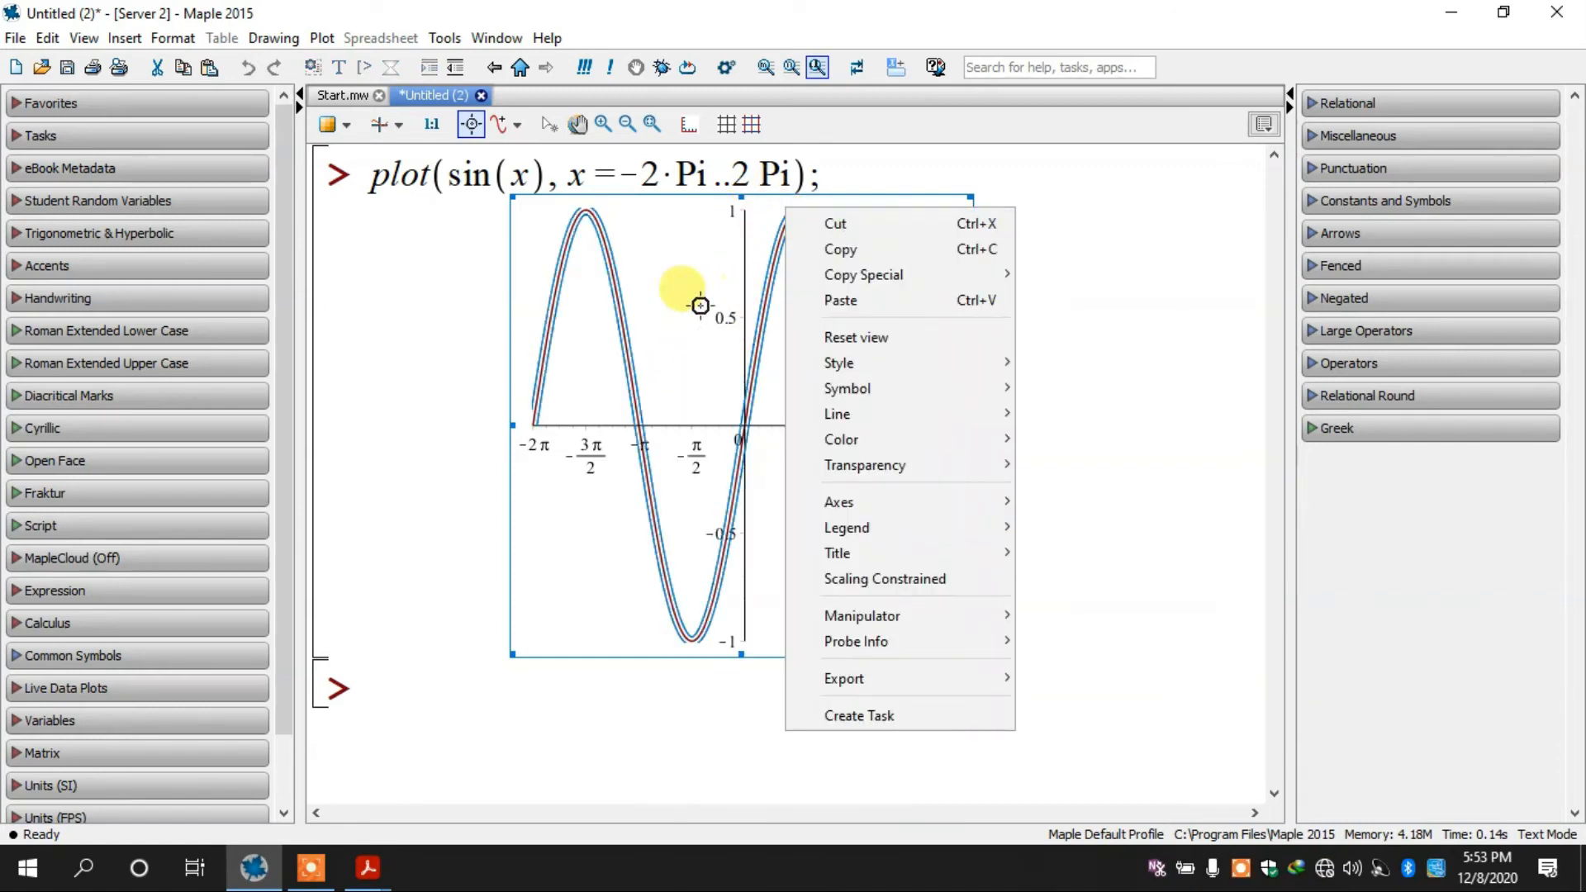
pyautogui.rightClick(670, 267)
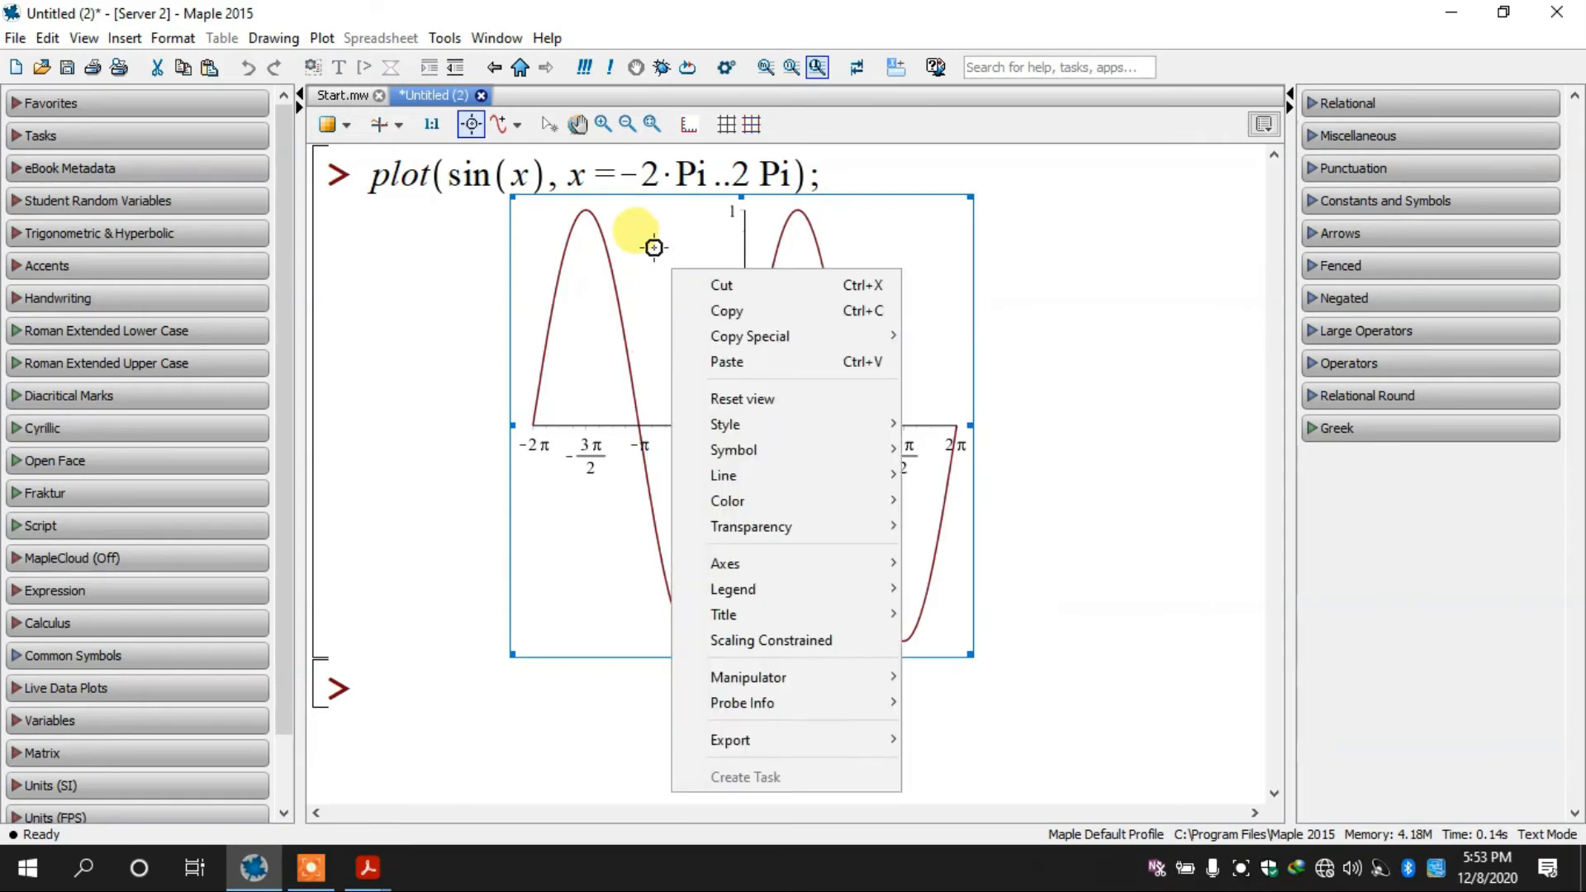
pyautogui.click(652, 247)
pyautogui.rightClick(652, 247)
pyautogui.moveTo(765, 479)
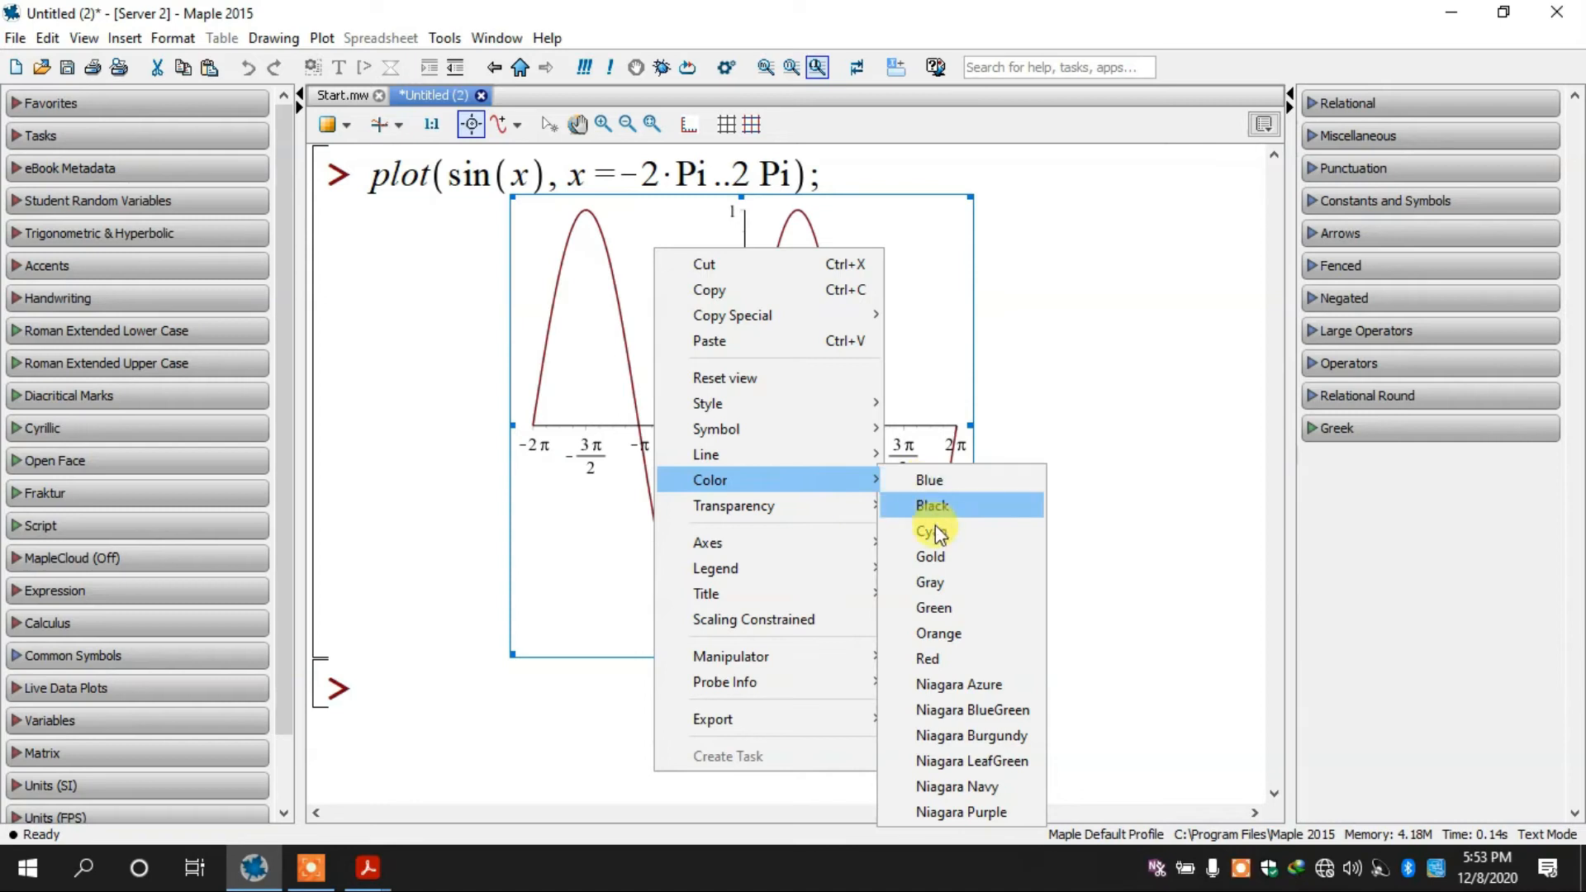
pyautogui.click(938, 566)
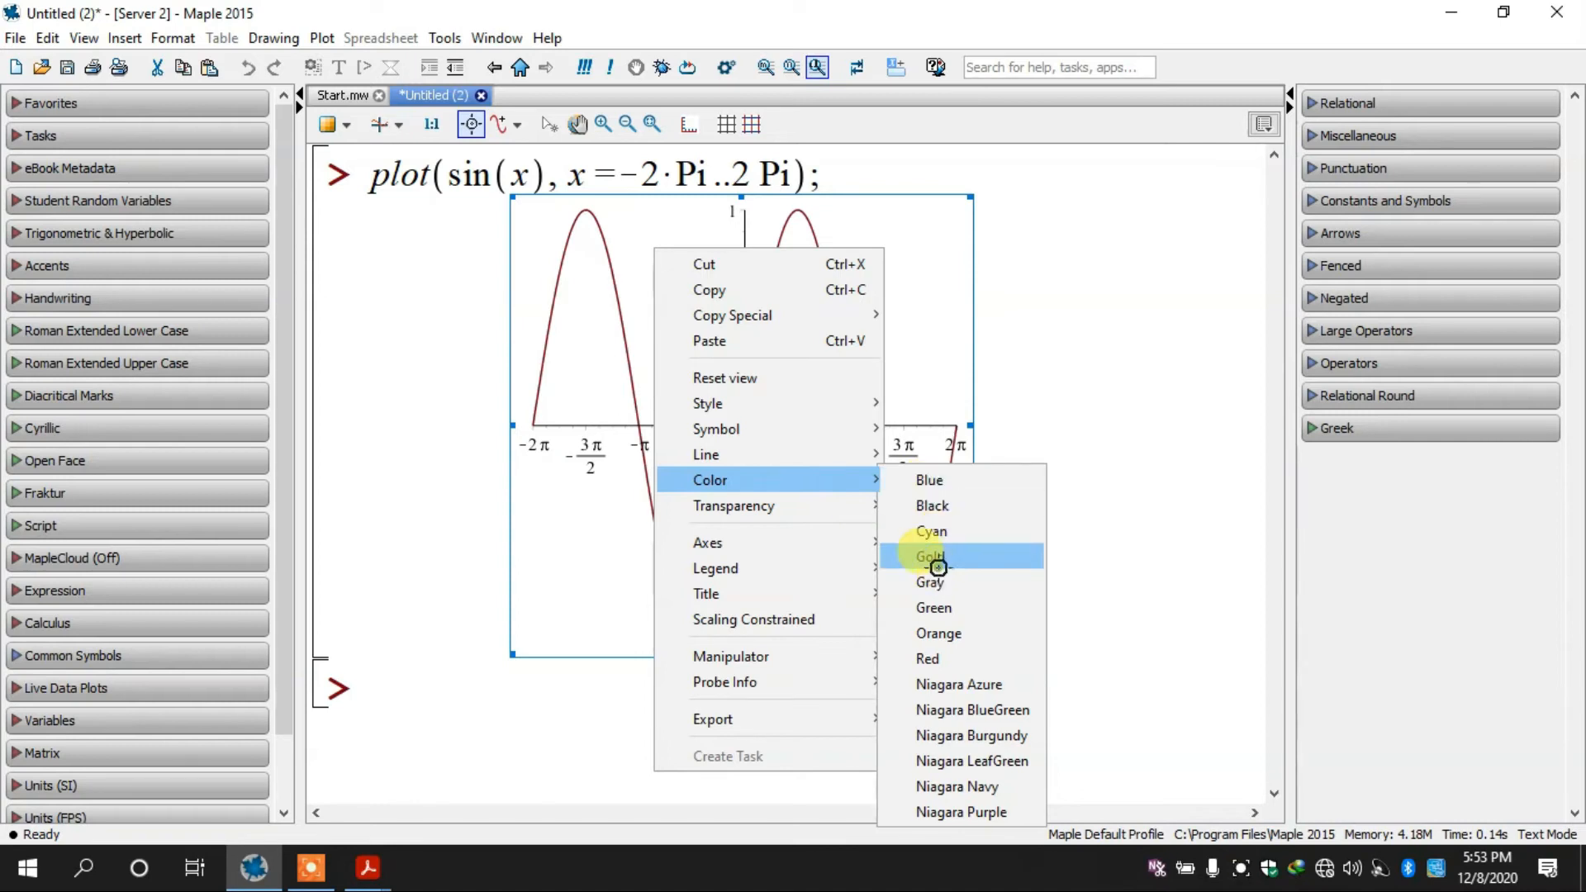
# Step: Recolor the sine curve black, followed by green
pyautogui.rightClick(671, 209)
pyautogui.moveTo(837, 446)
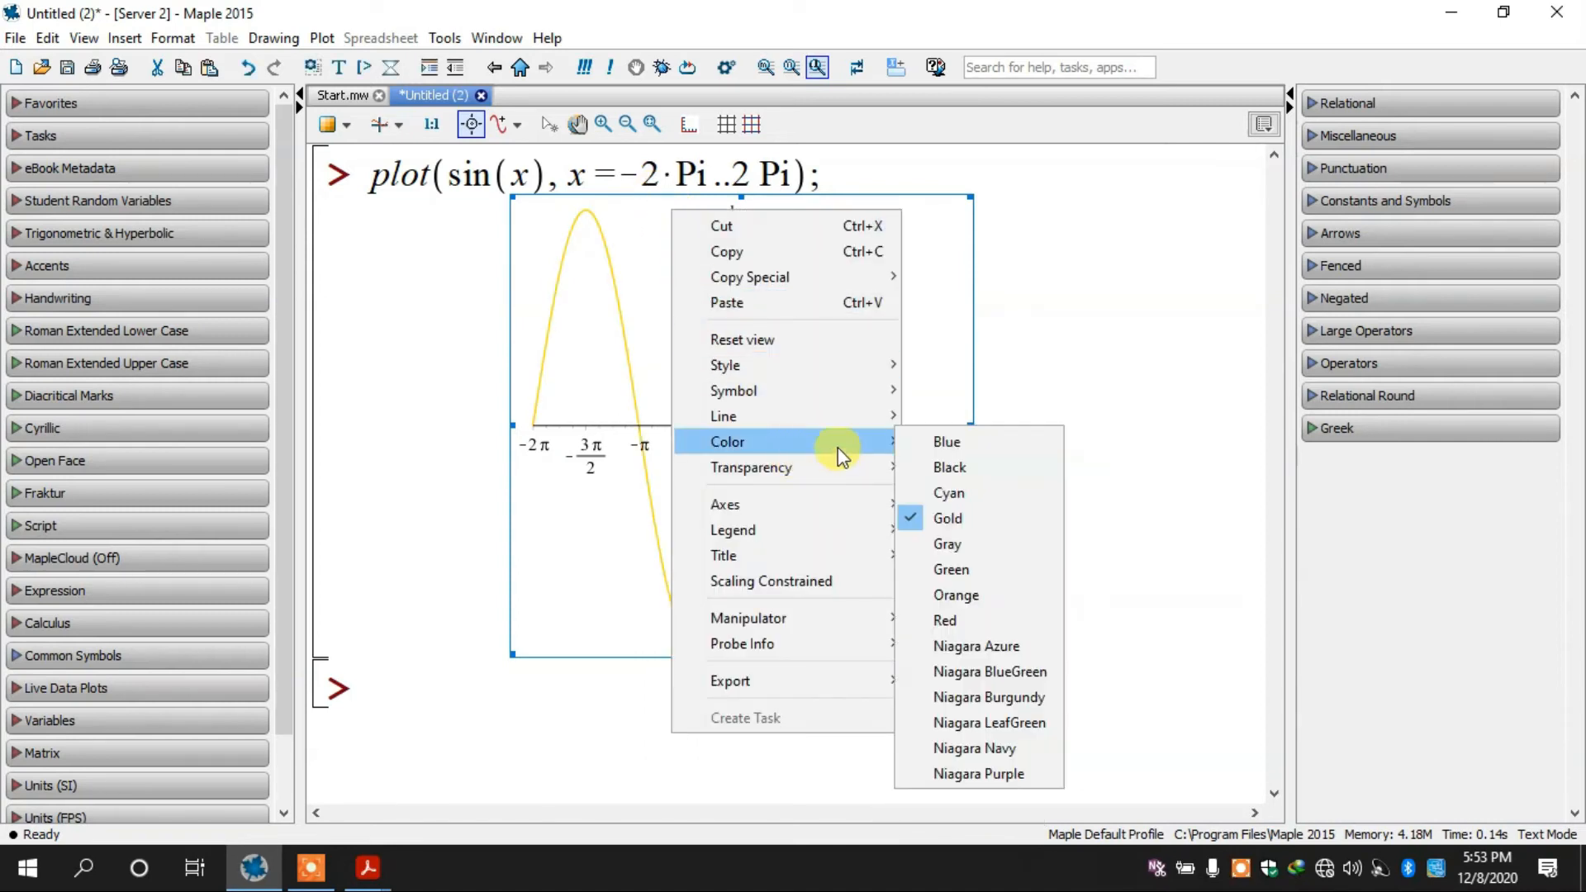
pyautogui.click(938, 465)
pyautogui.rightClick(690, 295)
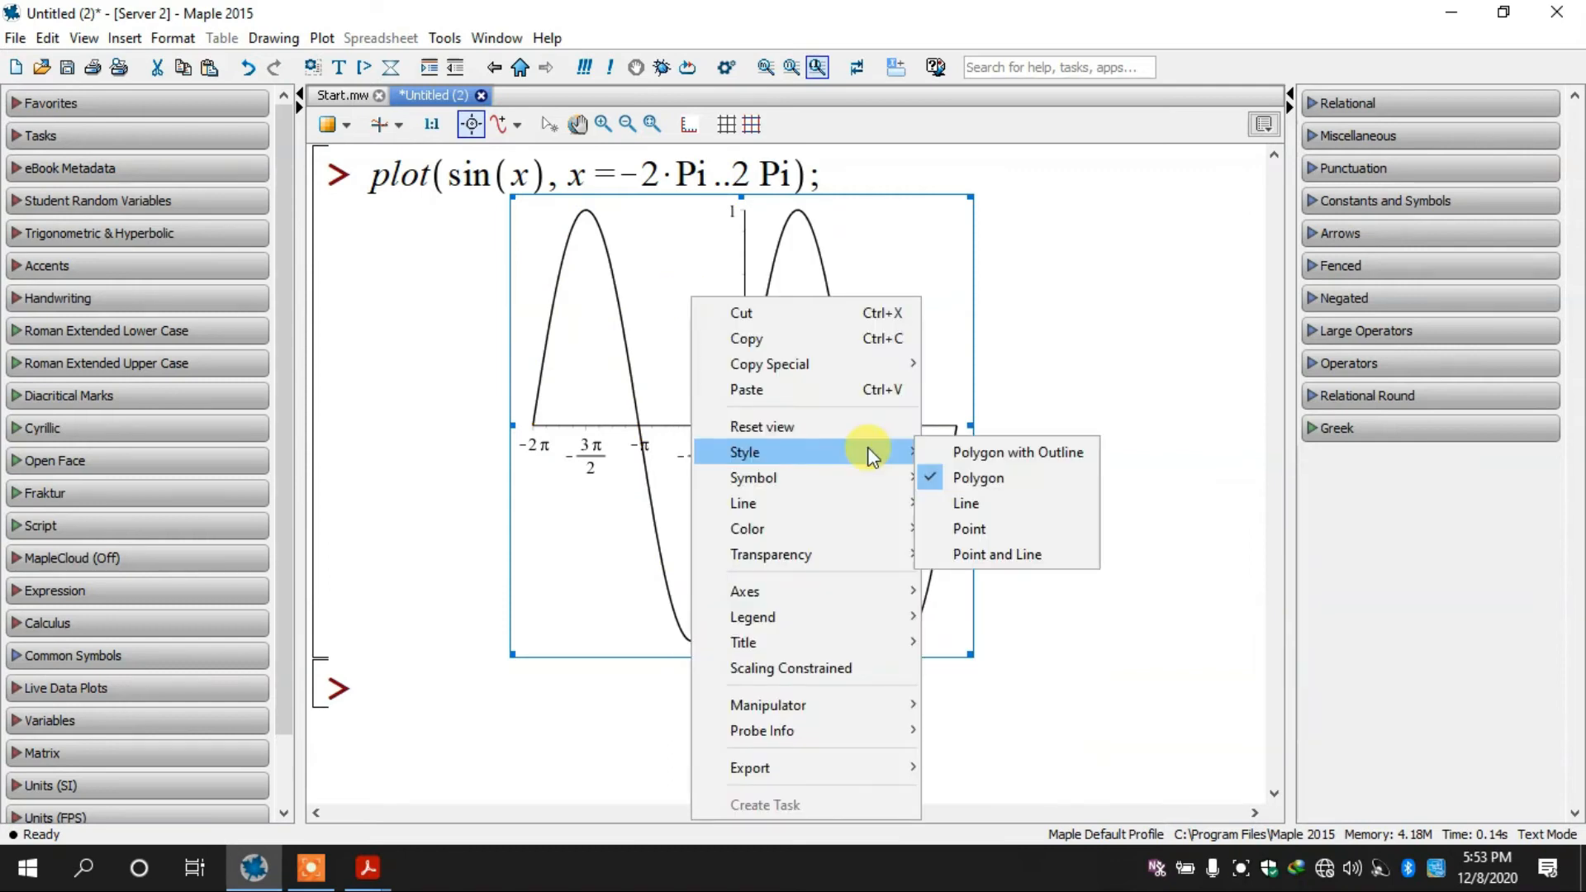
pyautogui.moveTo(876, 529)
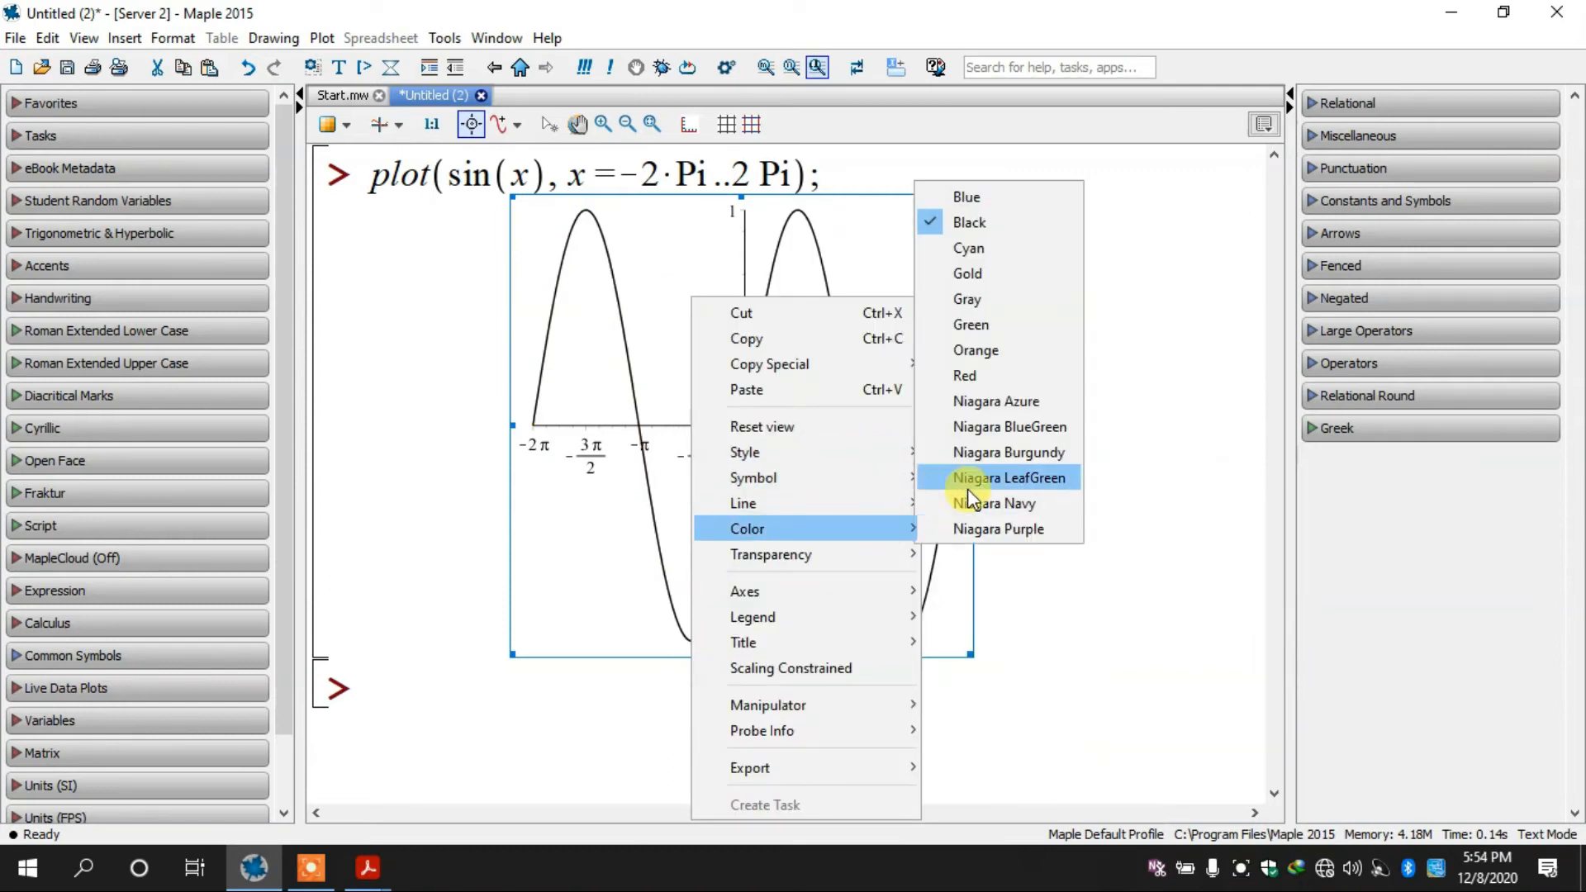
pyautogui.click(1023, 324)
# Step: Look through the plot's line and transparency options and switch the axes to the boxed style
pyautogui.rightClick(674, 254)
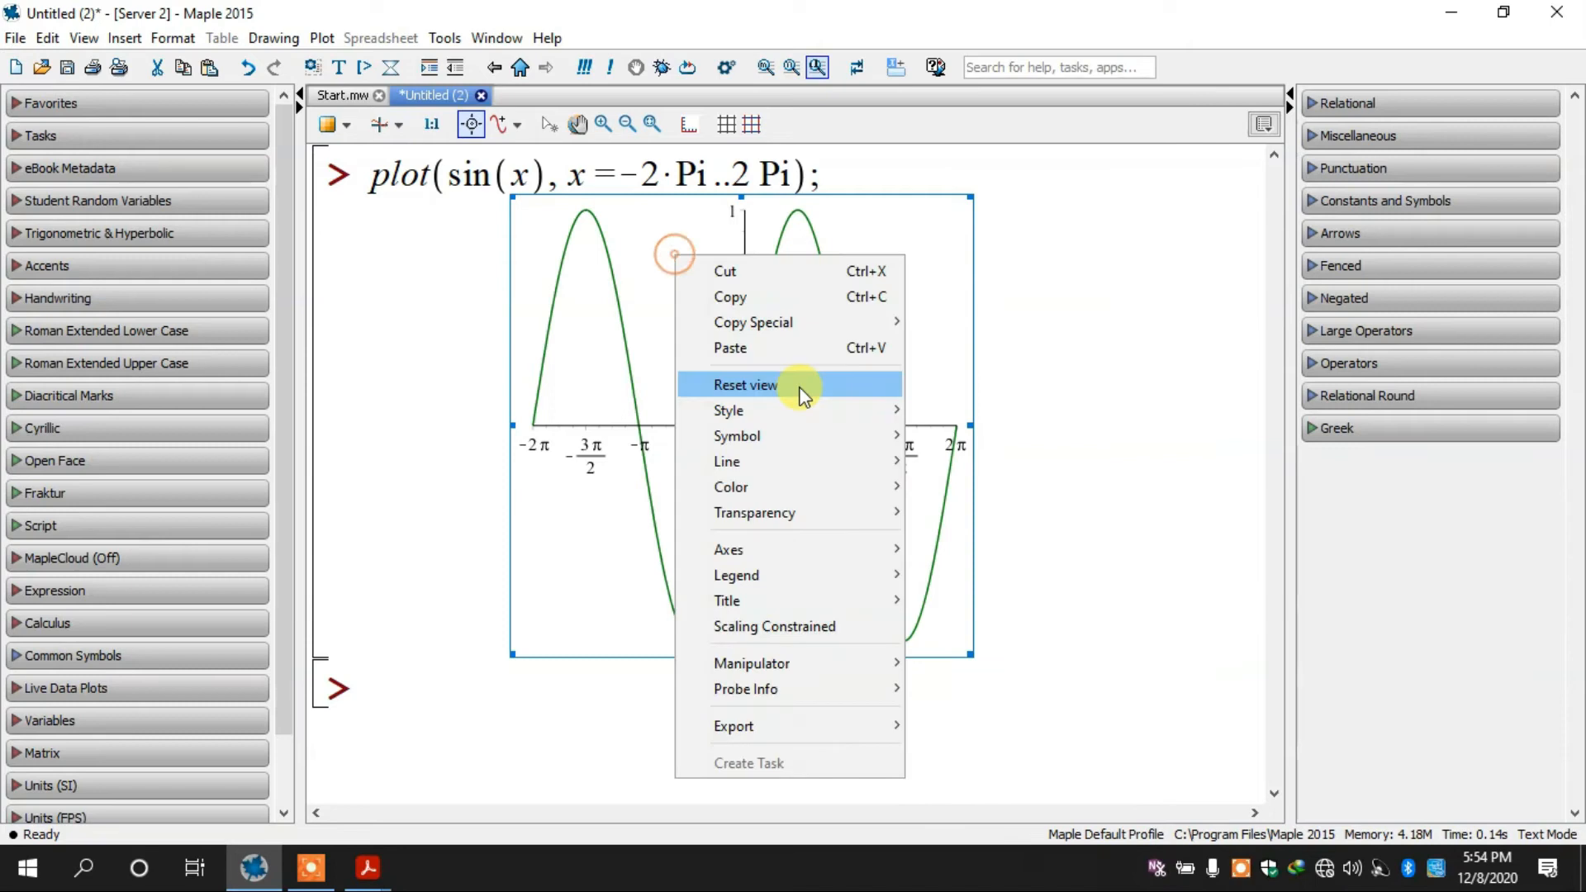
pyautogui.moveTo(814, 438)
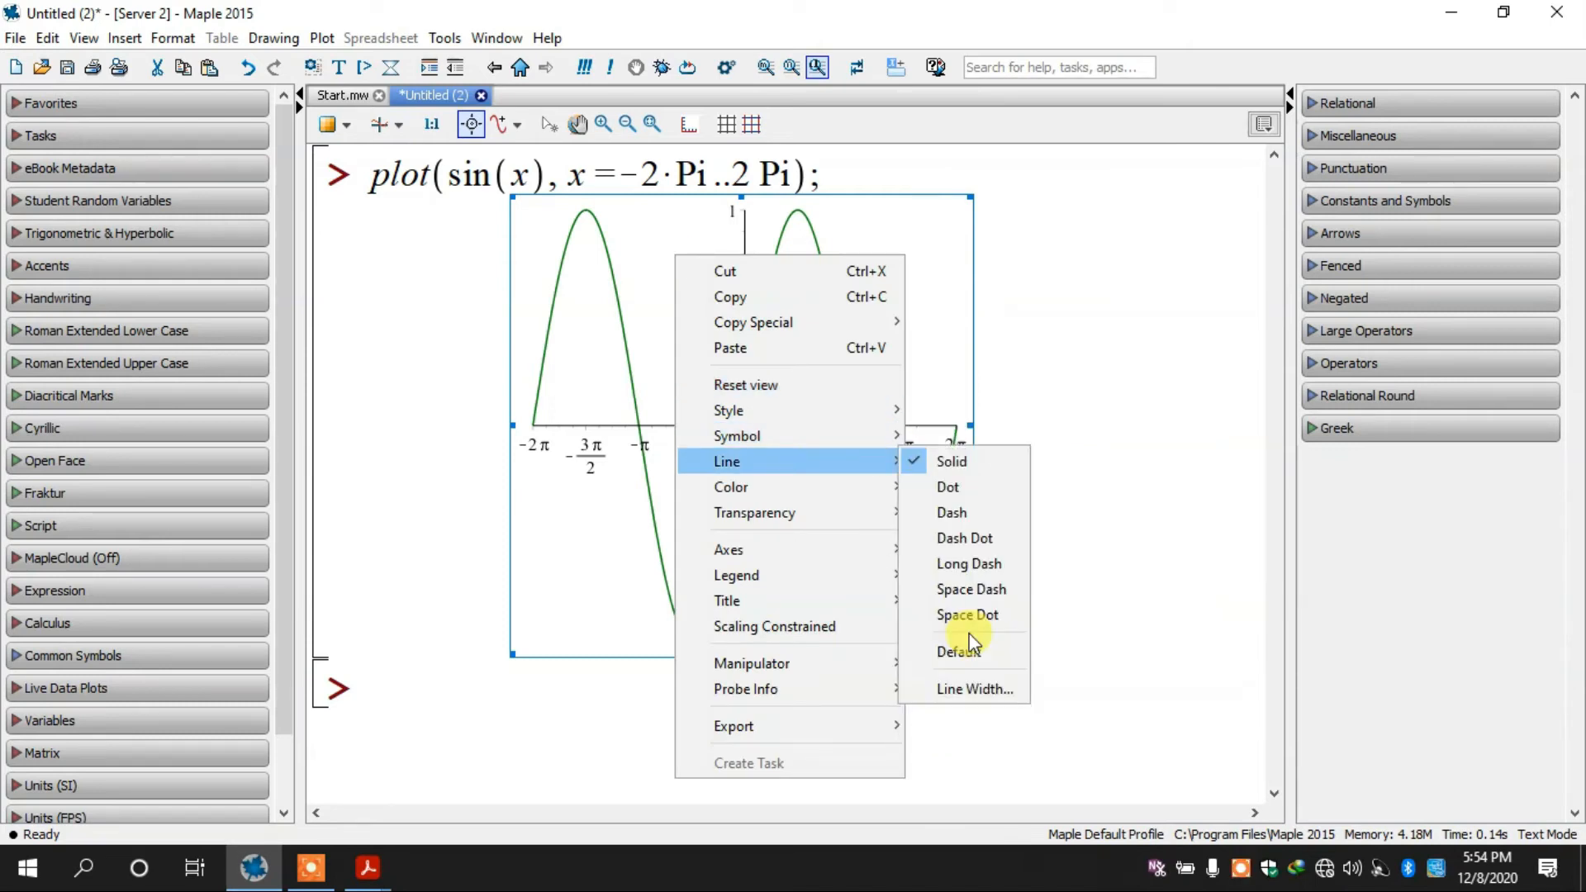
pyautogui.moveTo(831, 511)
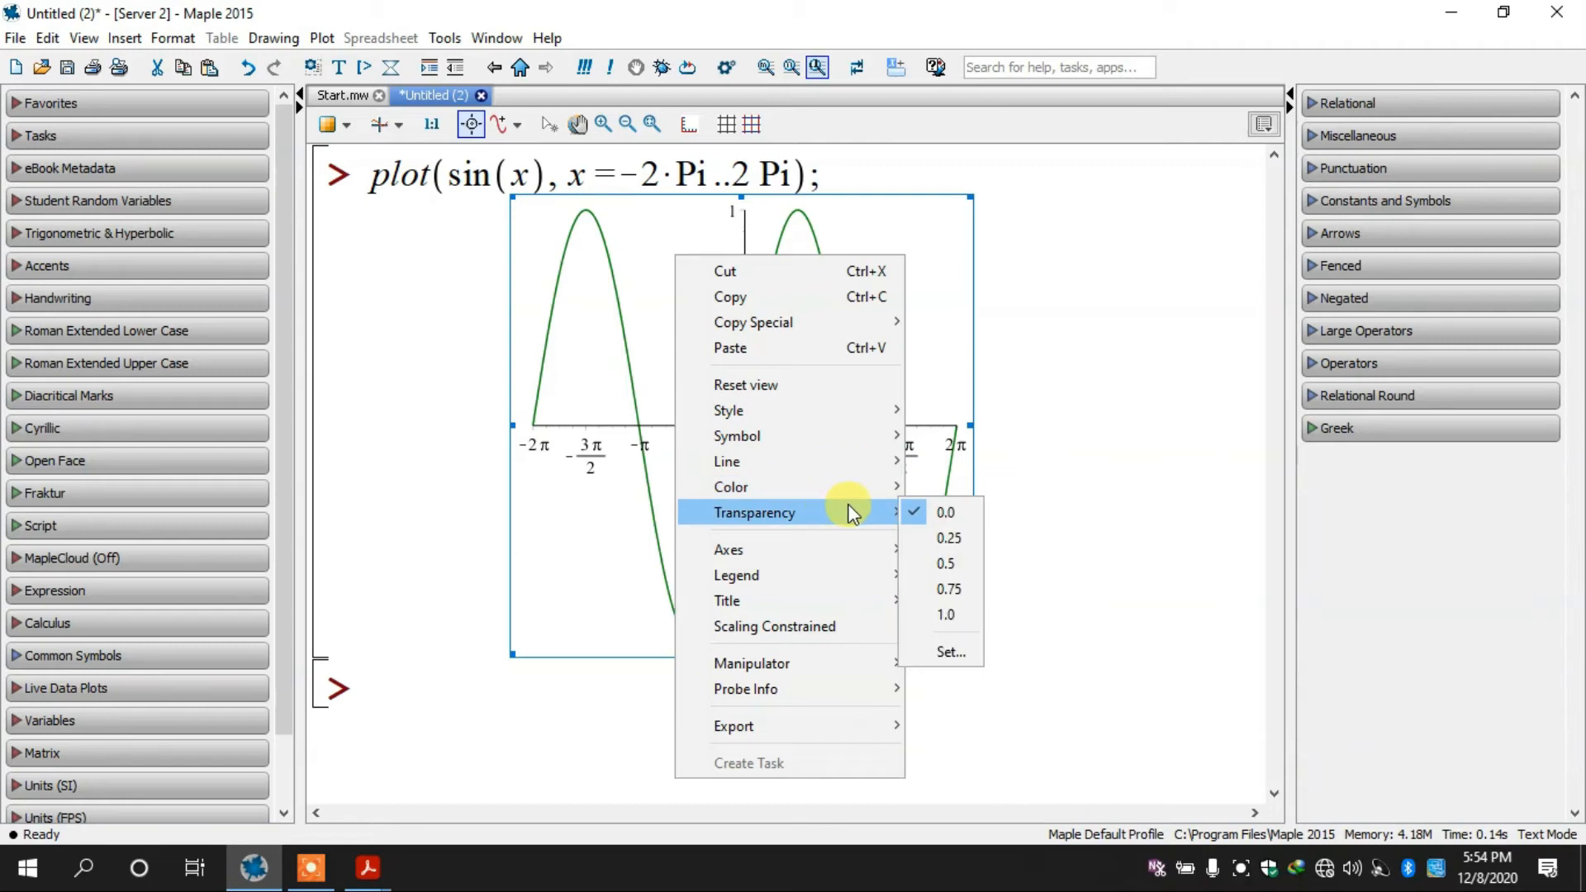
pyautogui.moveTo(851, 551)
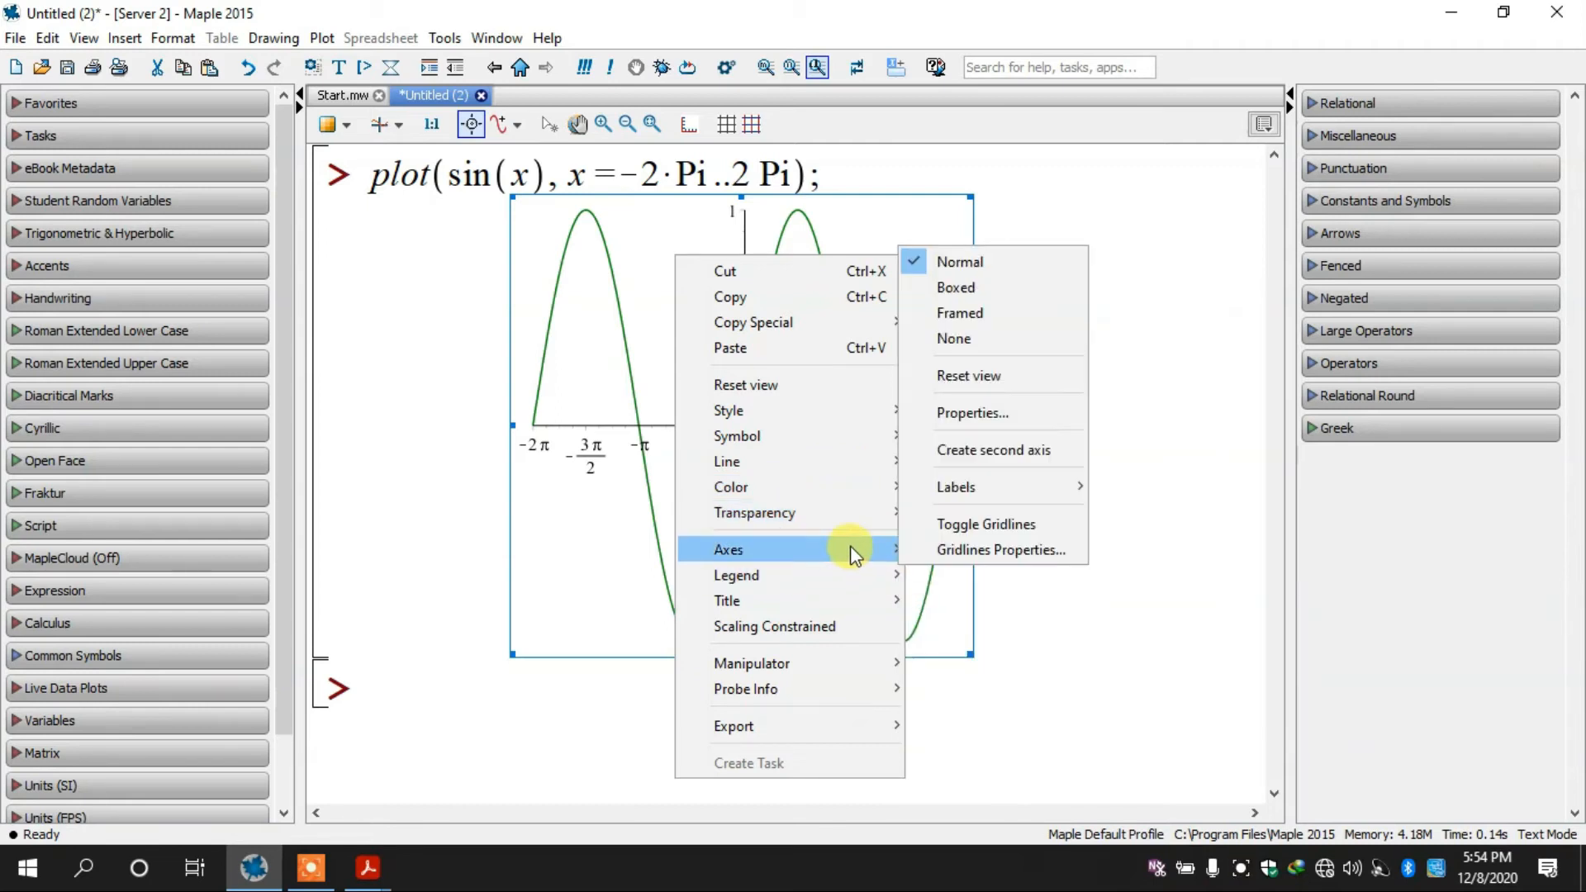
pyautogui.click(988, 293)
# Step: Return the green sine plot's axes from boxed to the normal style
pyautogui.rightClick(775, 291)
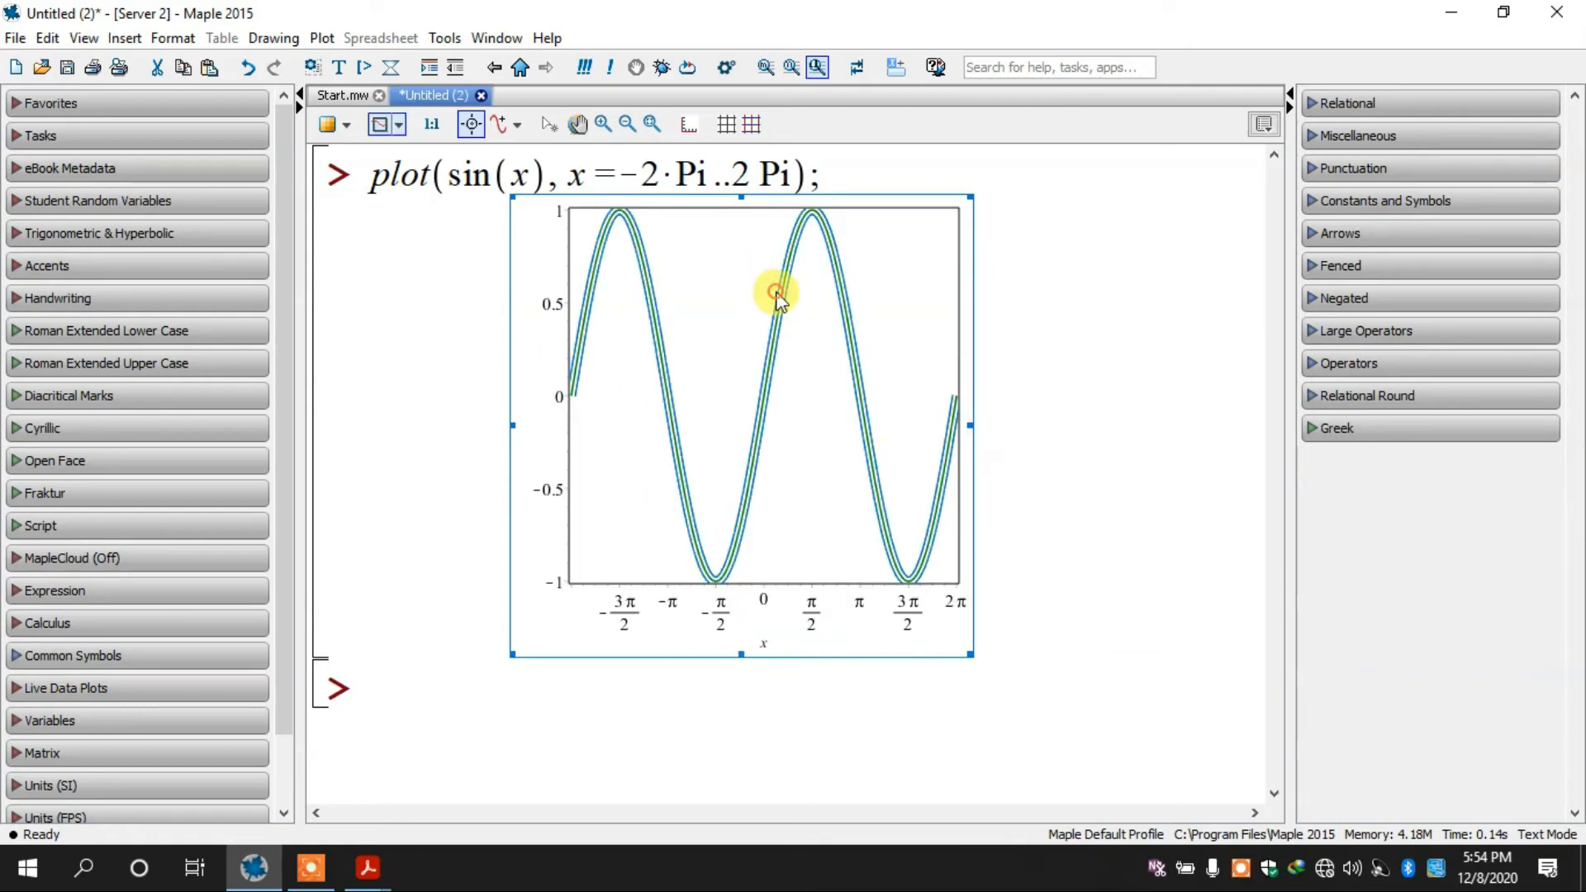
pyautogui.moveTo(859, 355)
pyautogui.rightClick(697, 255)
pyautogui.moveTo(912, 498)
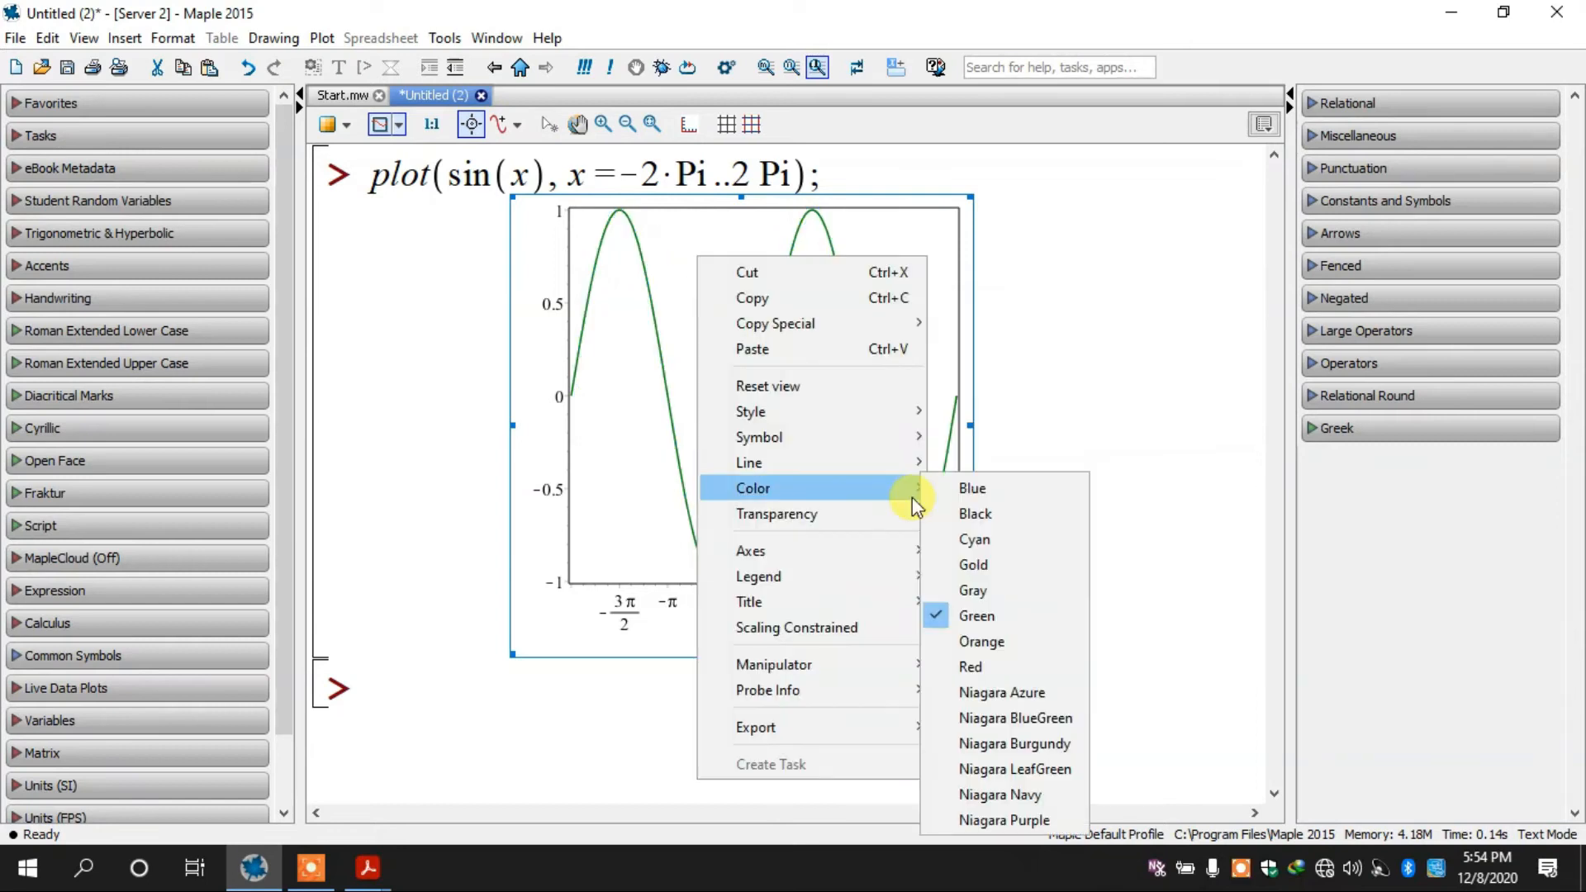
pyautogui.moveTo(910, 548)
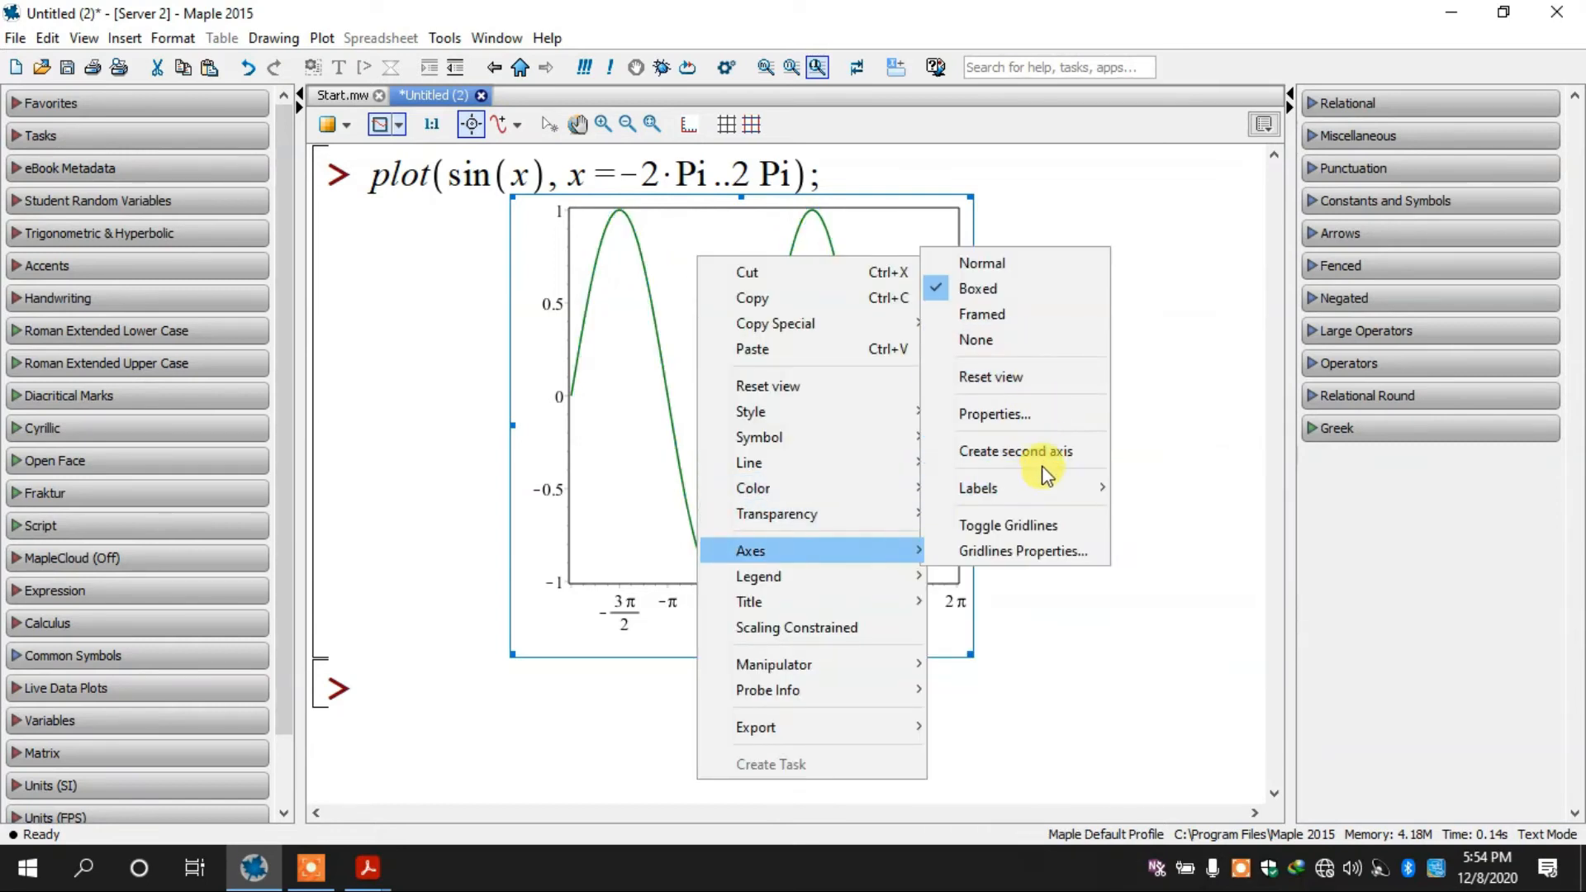
pyautogui.click(1028, 262)
# Step: Show the legend on the sine plot
pyautogui.rightClick(649, 351)
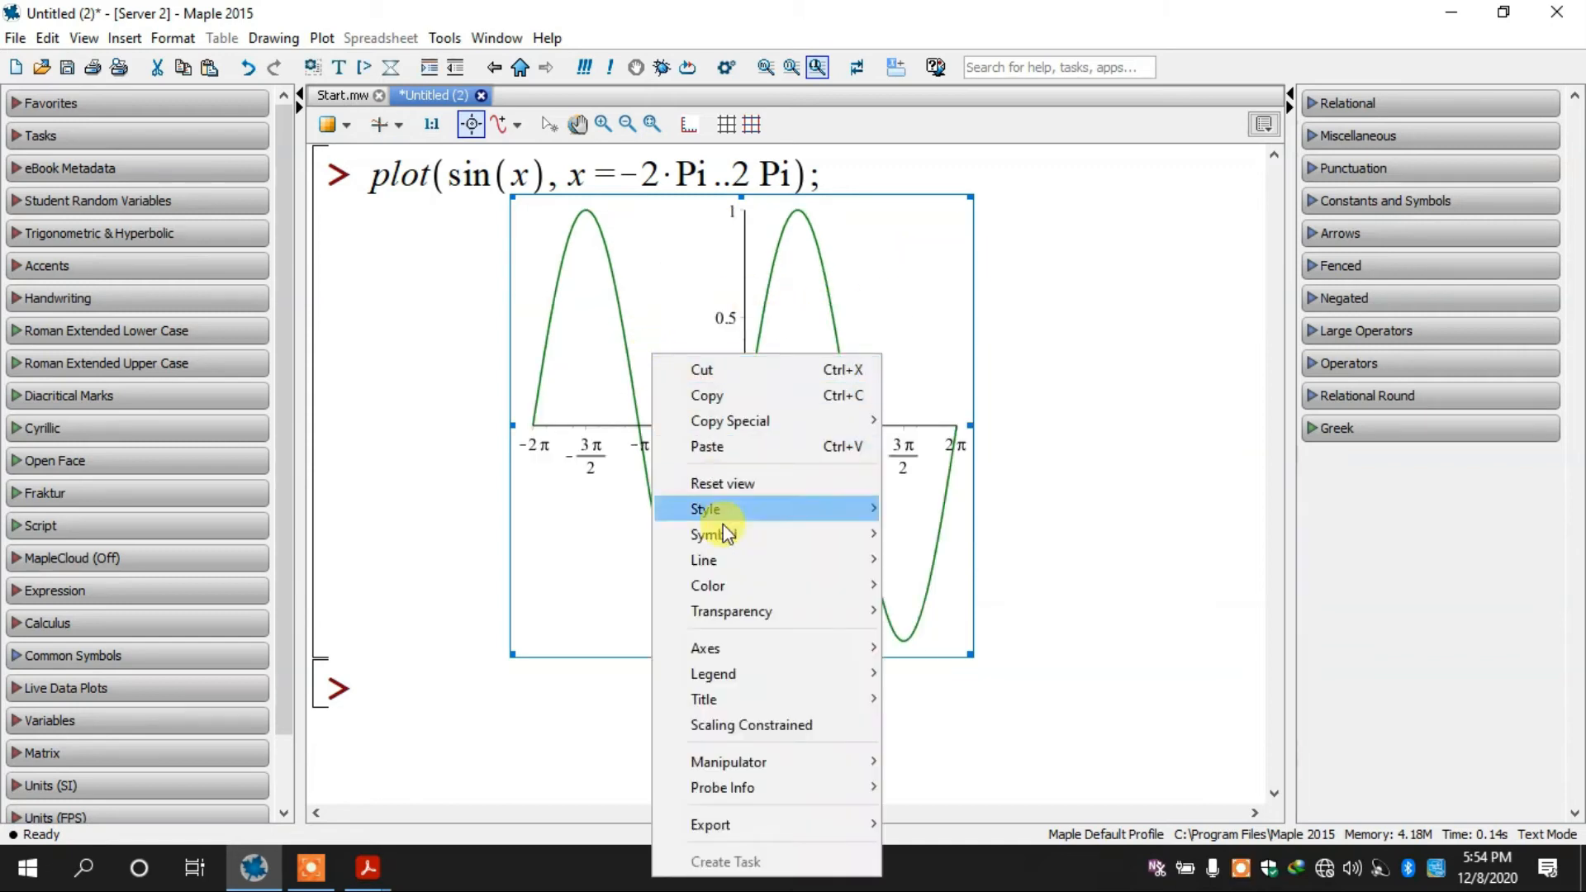
pyautogui.moveTo(775, 675)
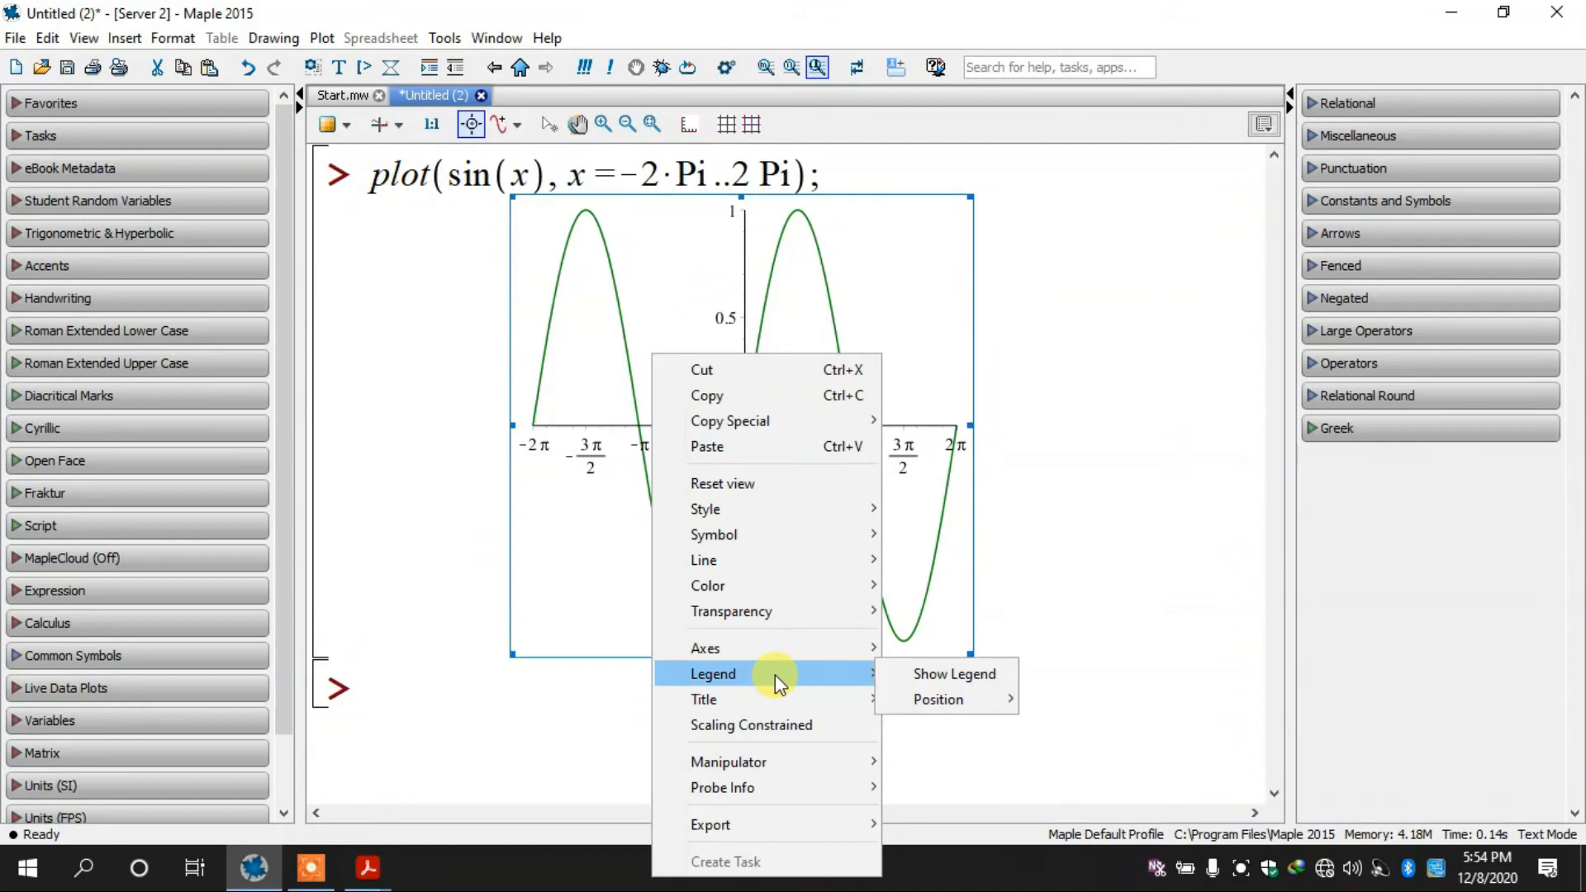
pyautogui.moveTo(934, 697)
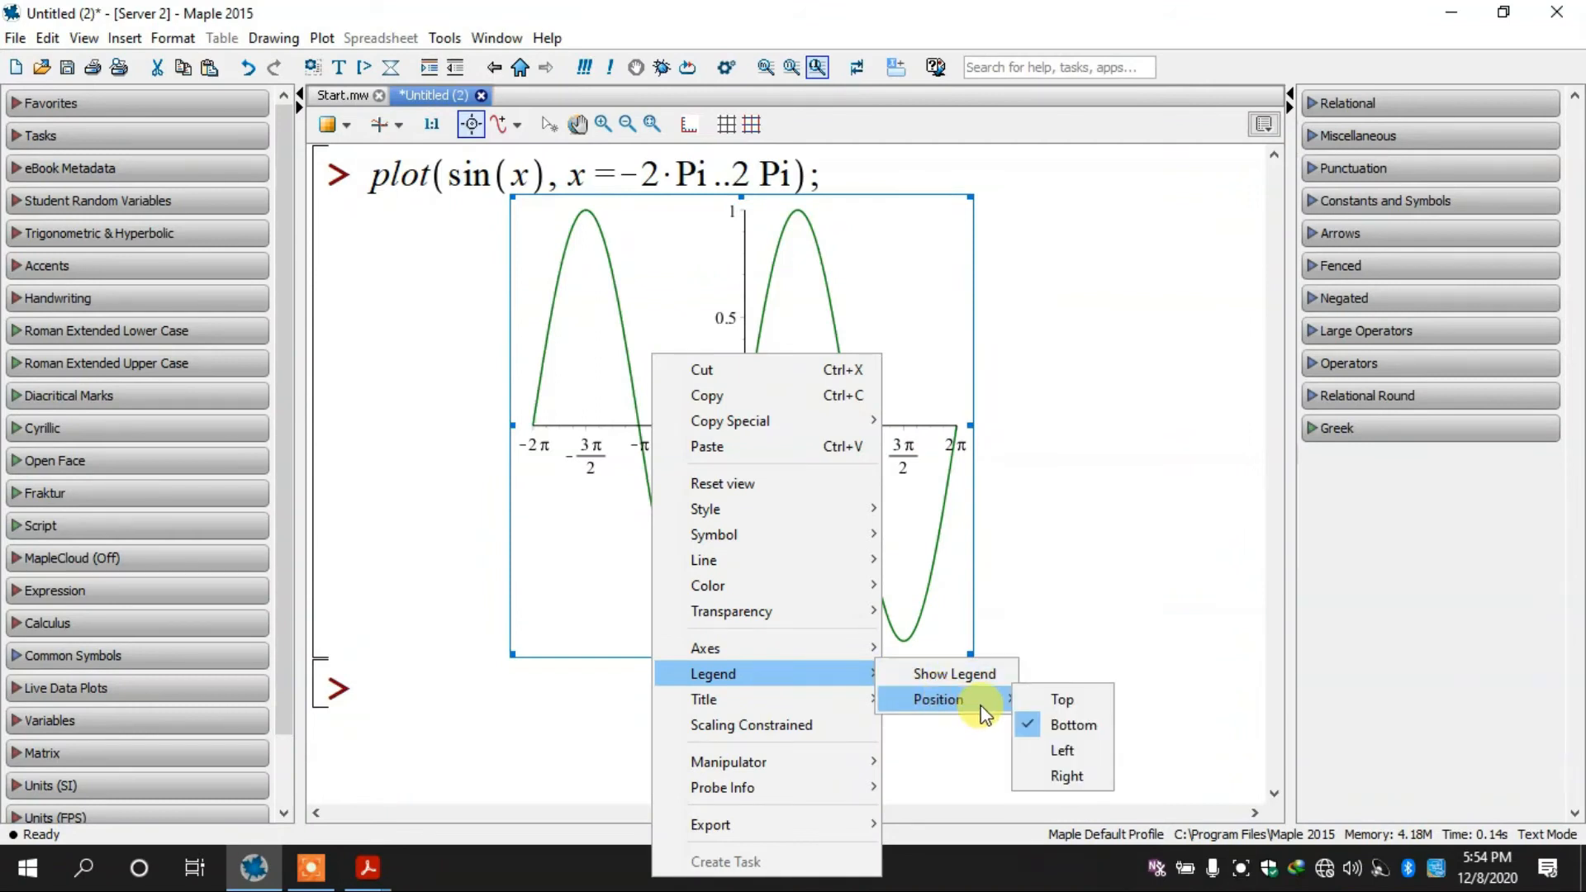
pyautogui.click(950, 673)
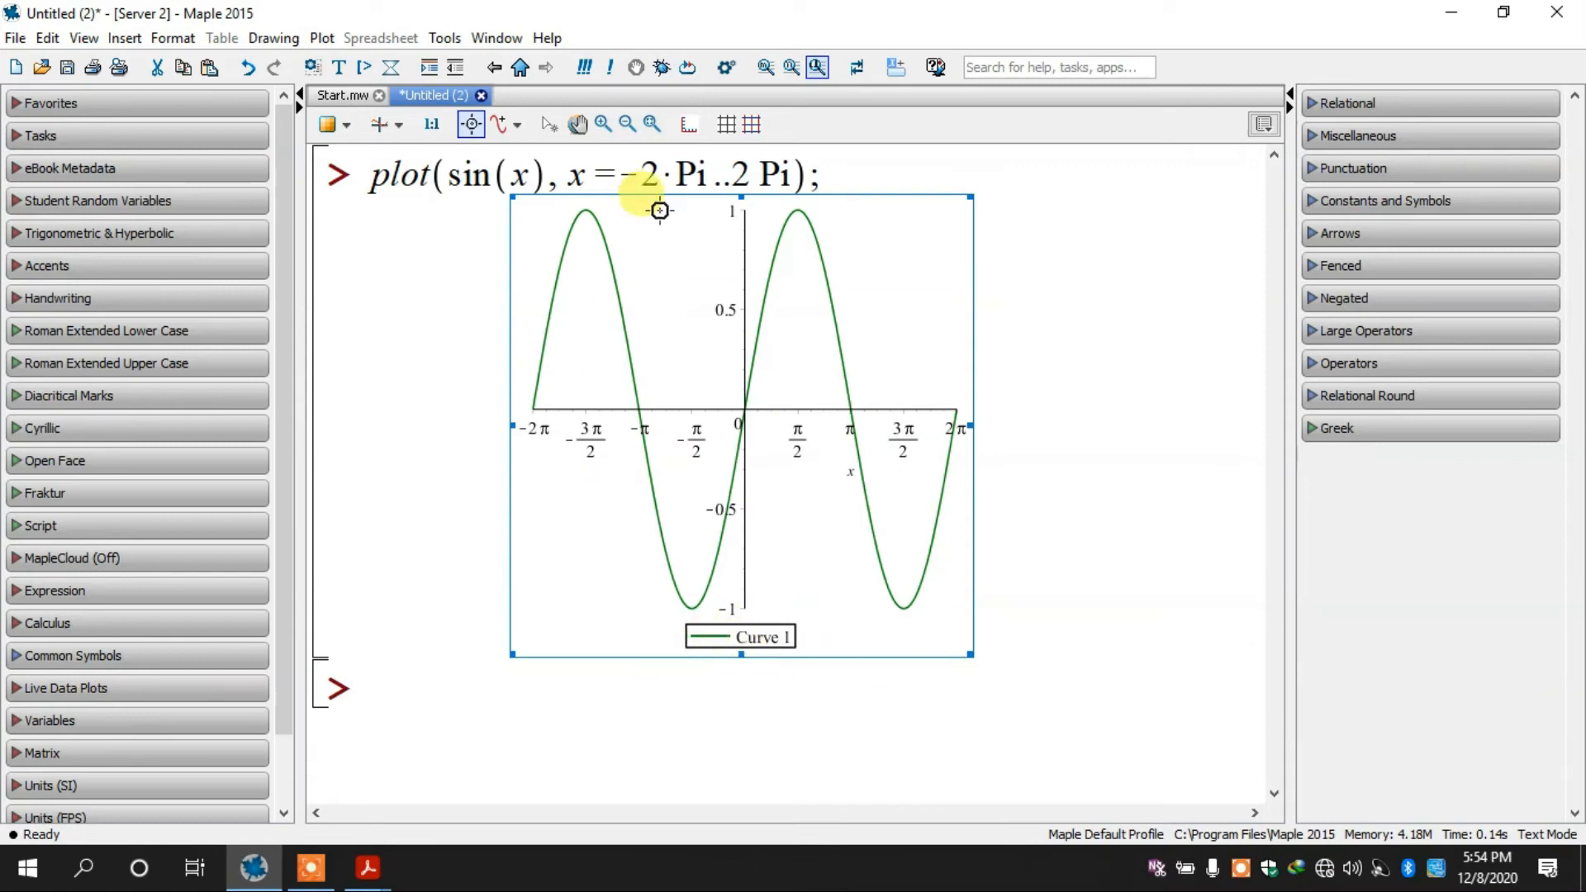
# Step: Edit the legend entry of the green curve and replace its text with sin(x)
pyautogui.rightClick(723, 350)
pyautogui.moveTo(863, 681)
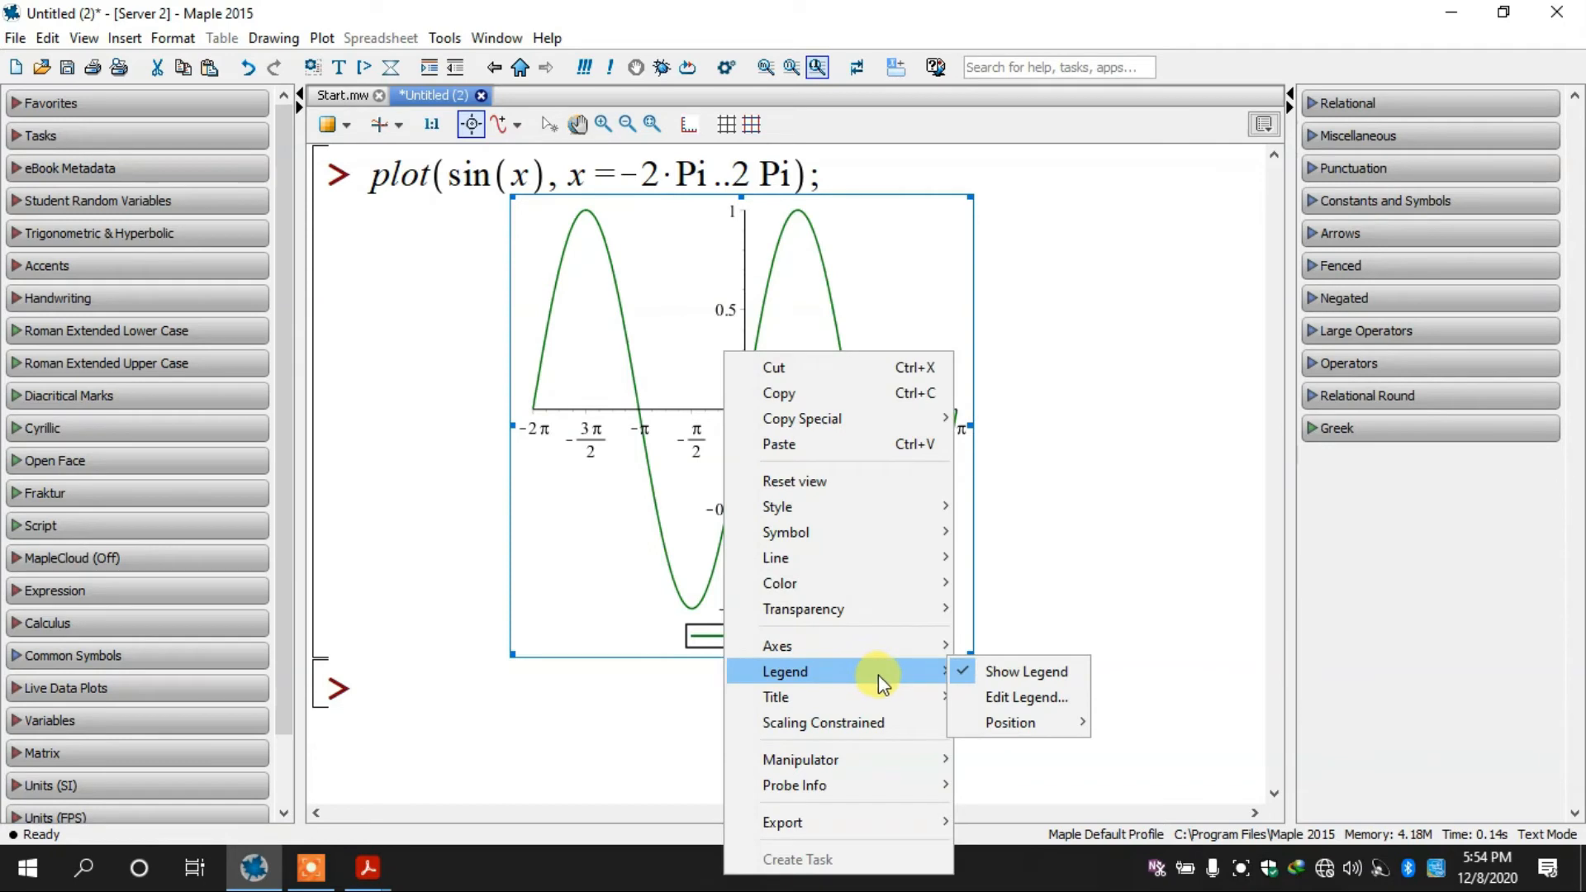
pyautogui.moveTo(1029, 722)
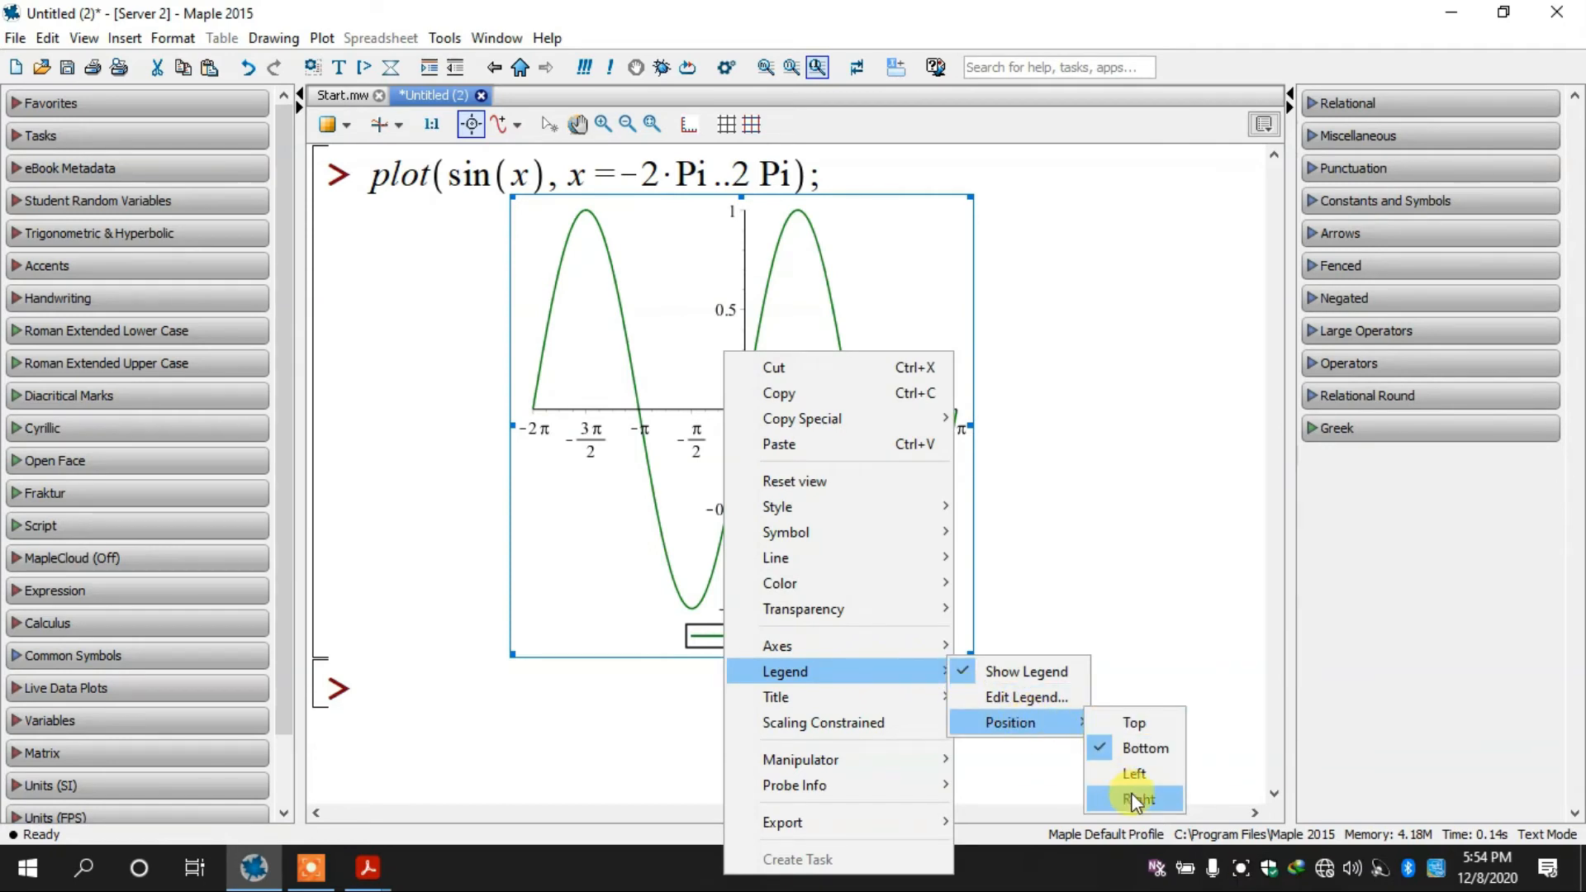
pyautogui.click(1063, 709)
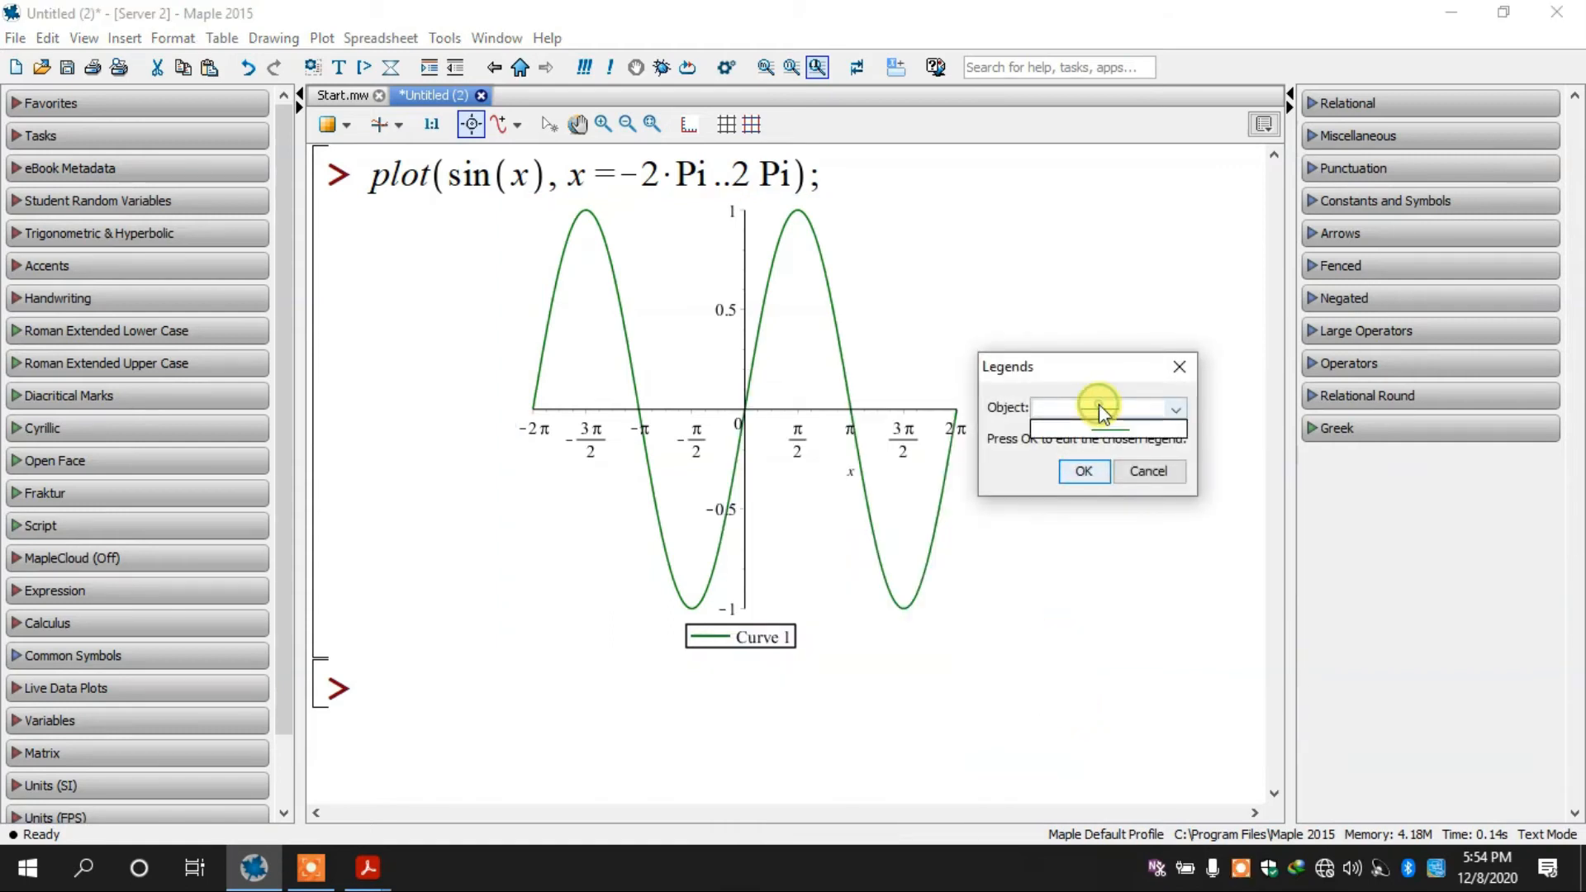
pyautogui.click(1066, 415)
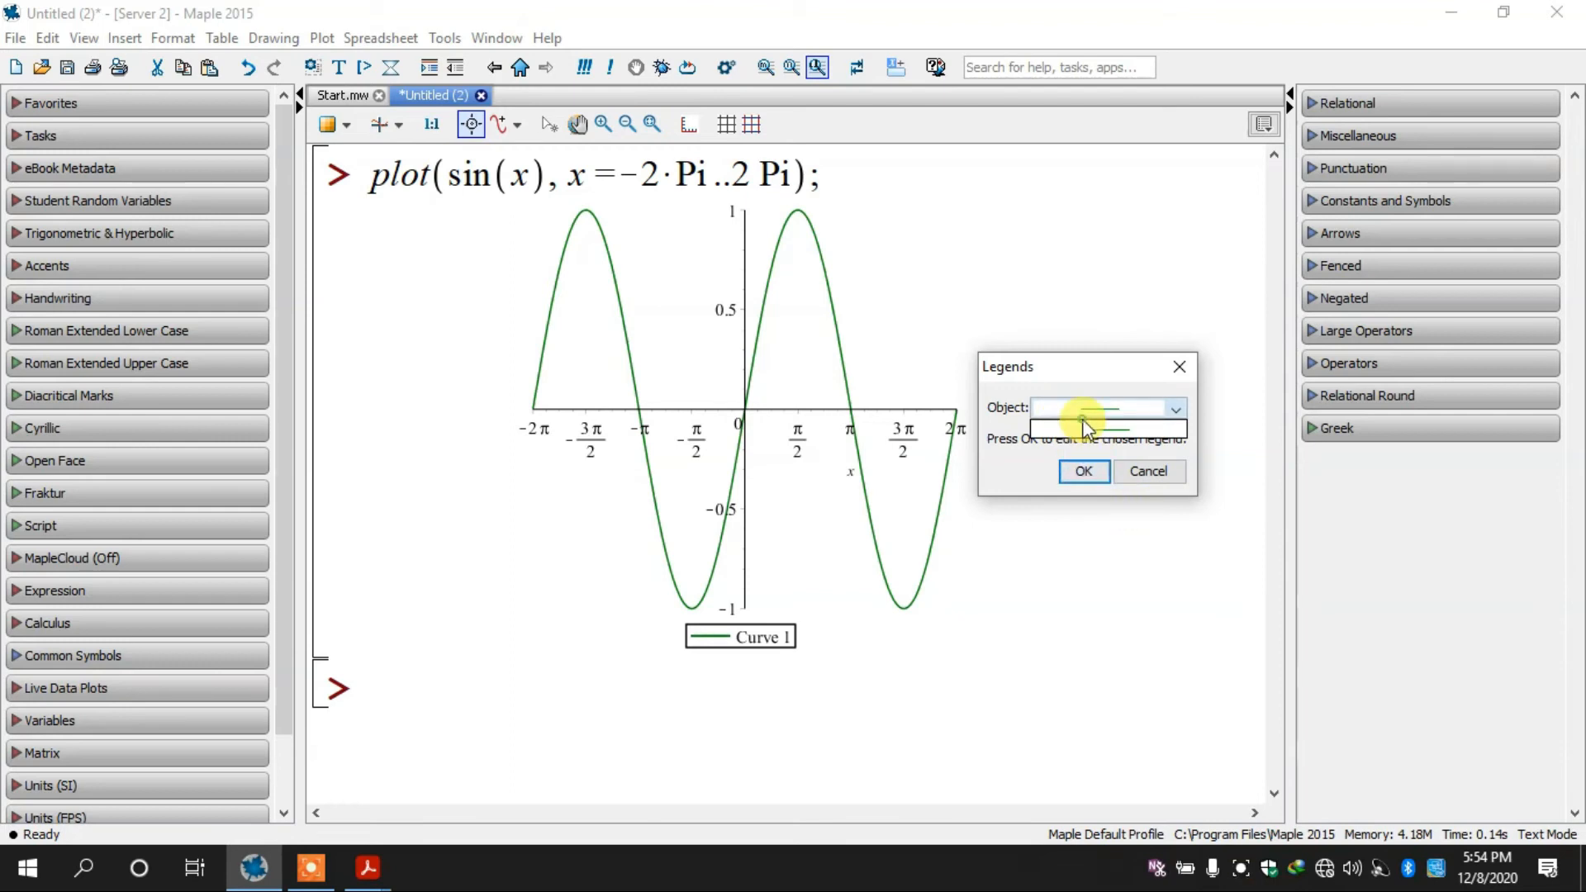
pyautogui.click(1086, 428)
pyautogui.click(1086, 471)
pyautogui.click(780, 638)
pyautogui.press('BackSpace')
pyautogui.press('BackSpace')
pyautogui.press('BackSpace')
pyautogui.press('BackSpace')
pyautogui.press('BackSpace')
pyautogui.press('BackSpace')
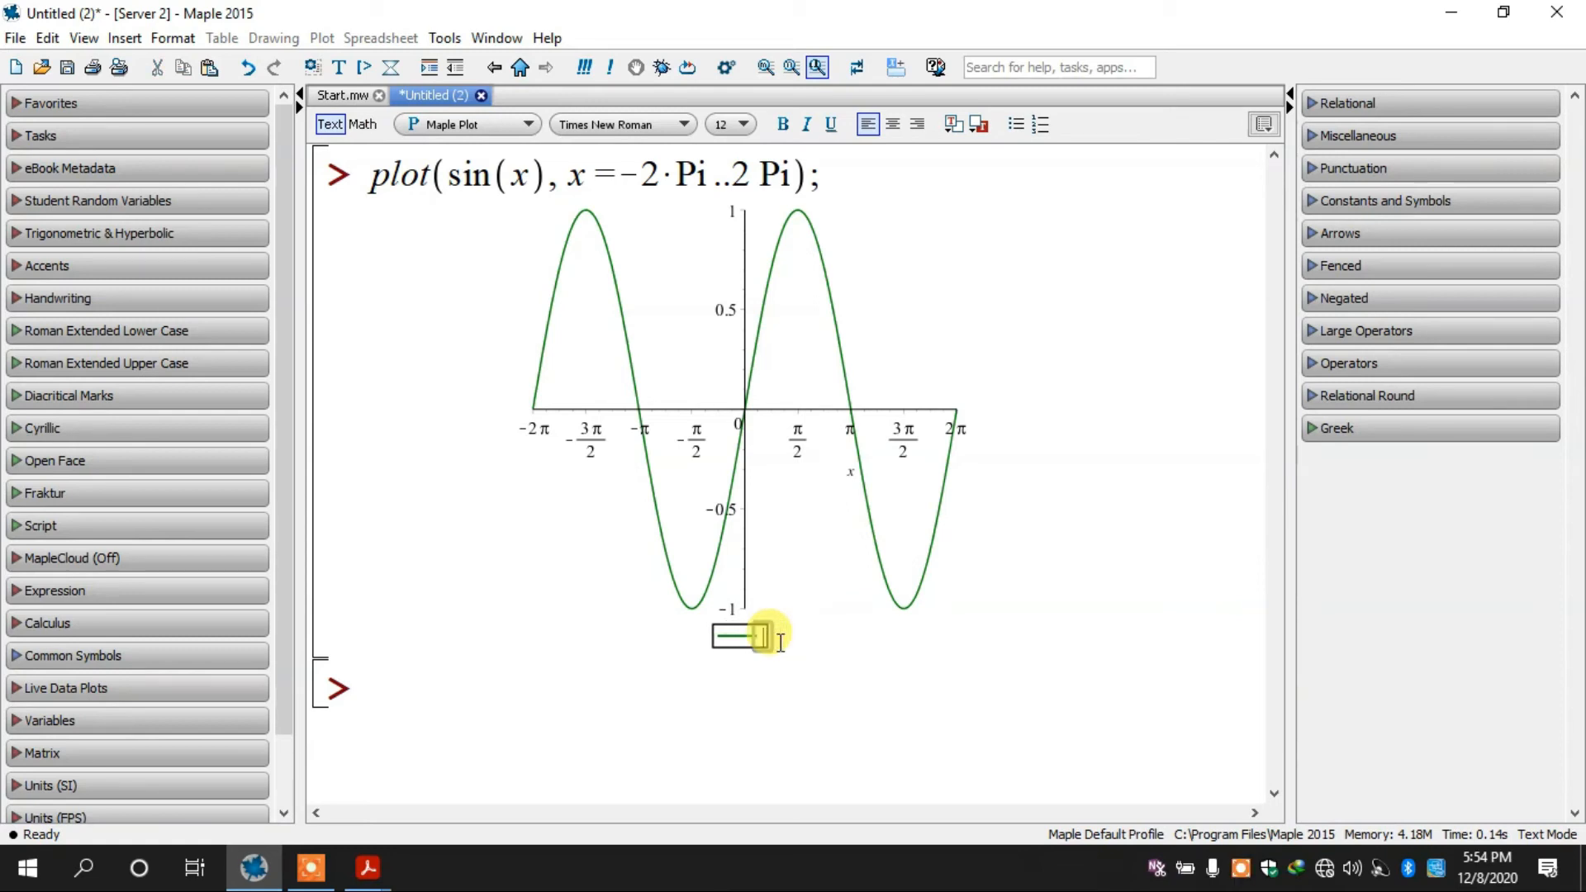
pyautogui.write('sin')
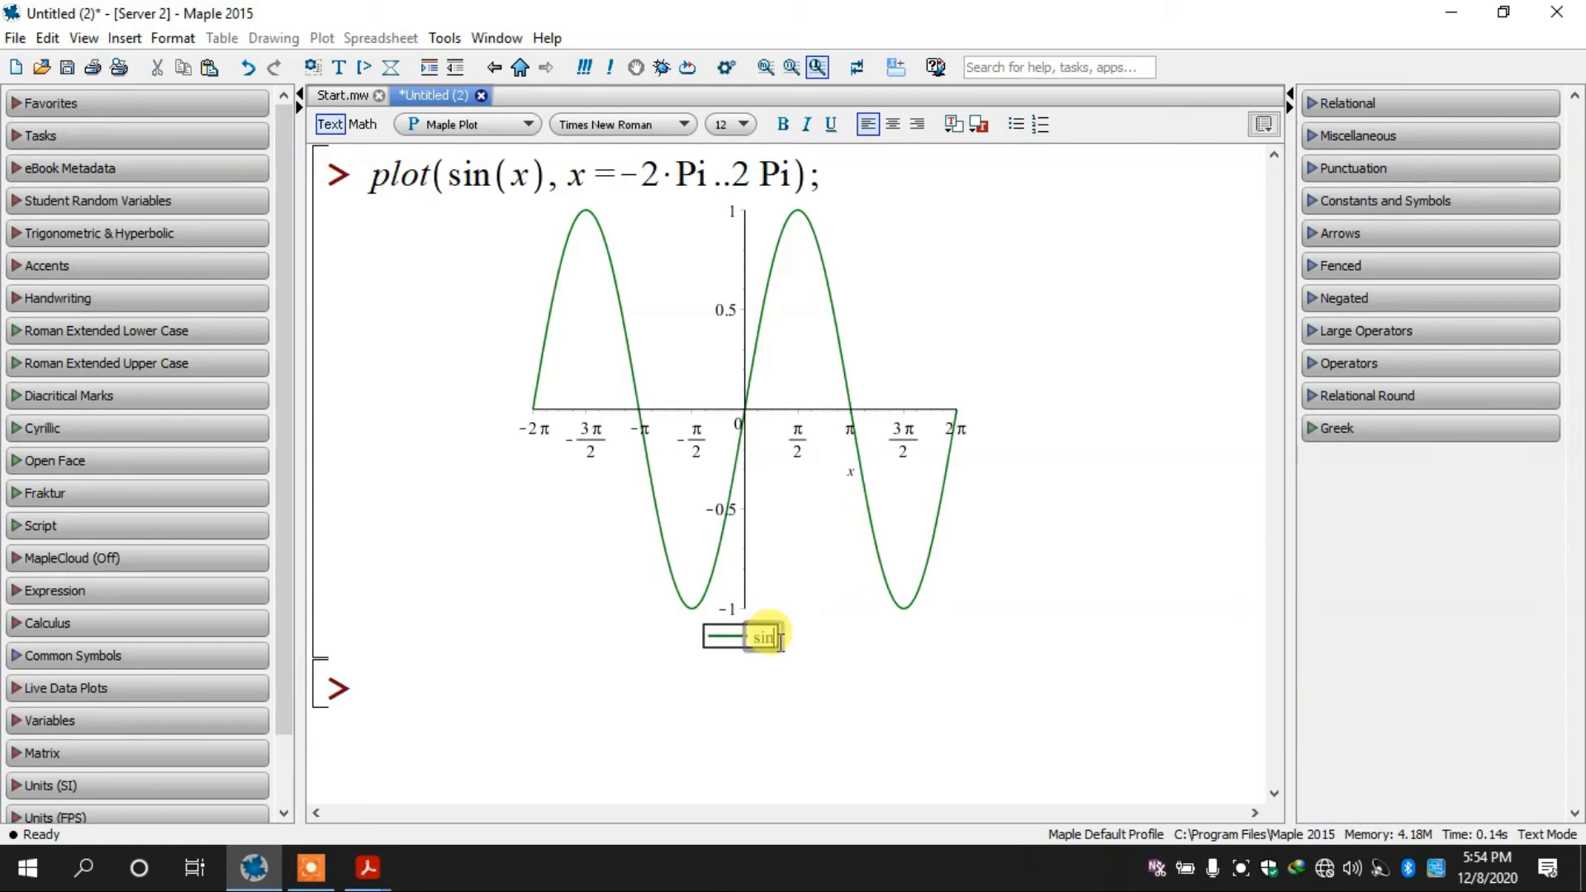
pyautogui.write('(x)')
pyautogui.click(1032, 668)
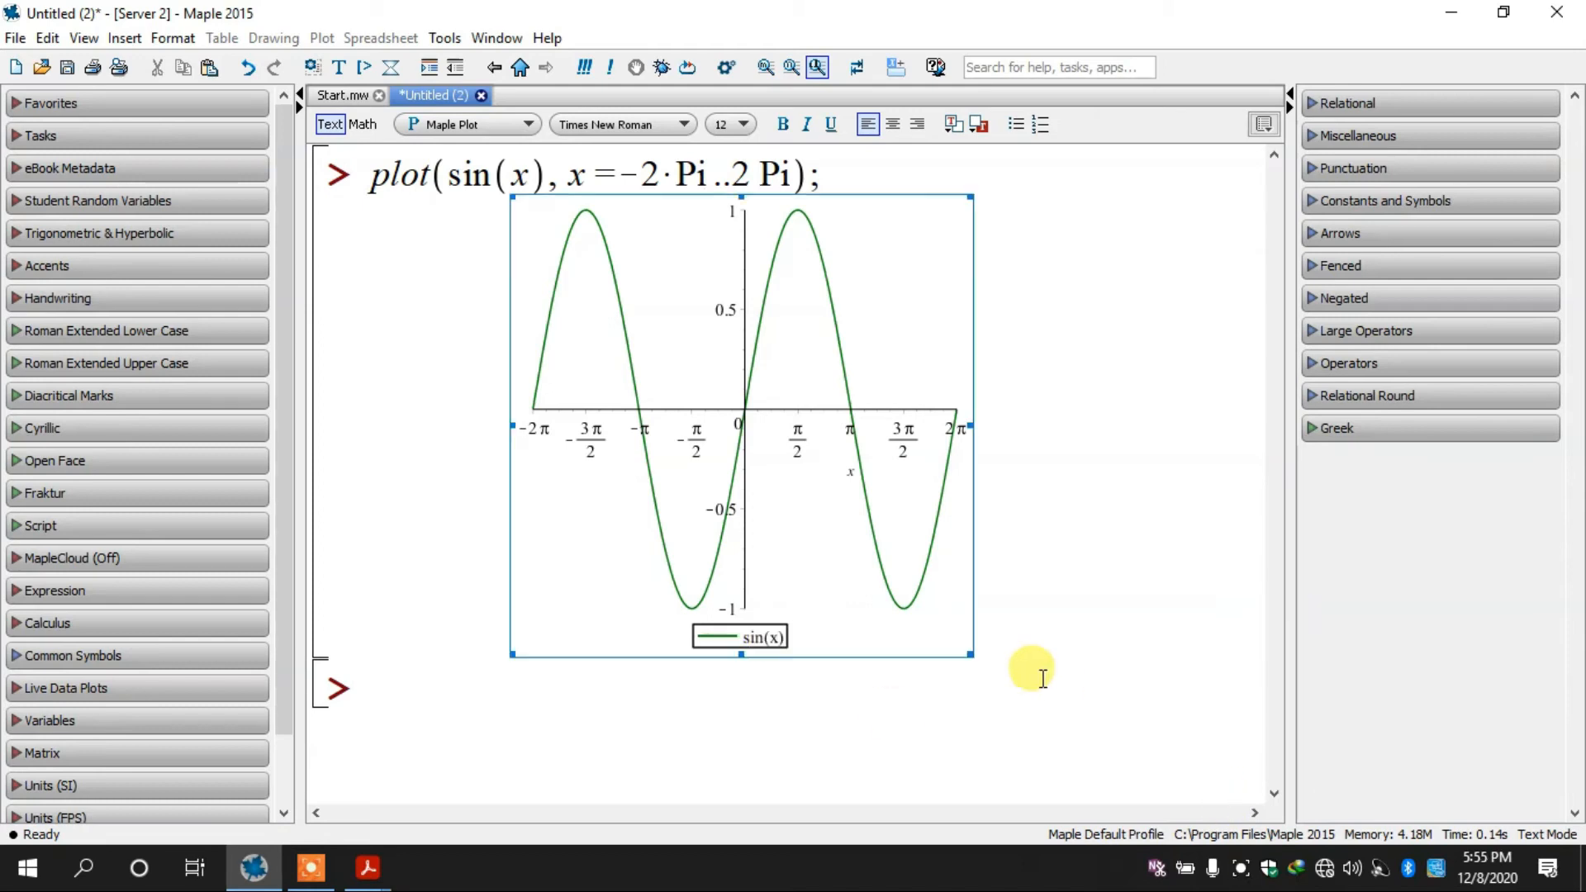
# Step: Set the legend position to Top on the sine plot
pyautogui.rightClick(875, 459)
pyautogui.moveTo(1078, 686)
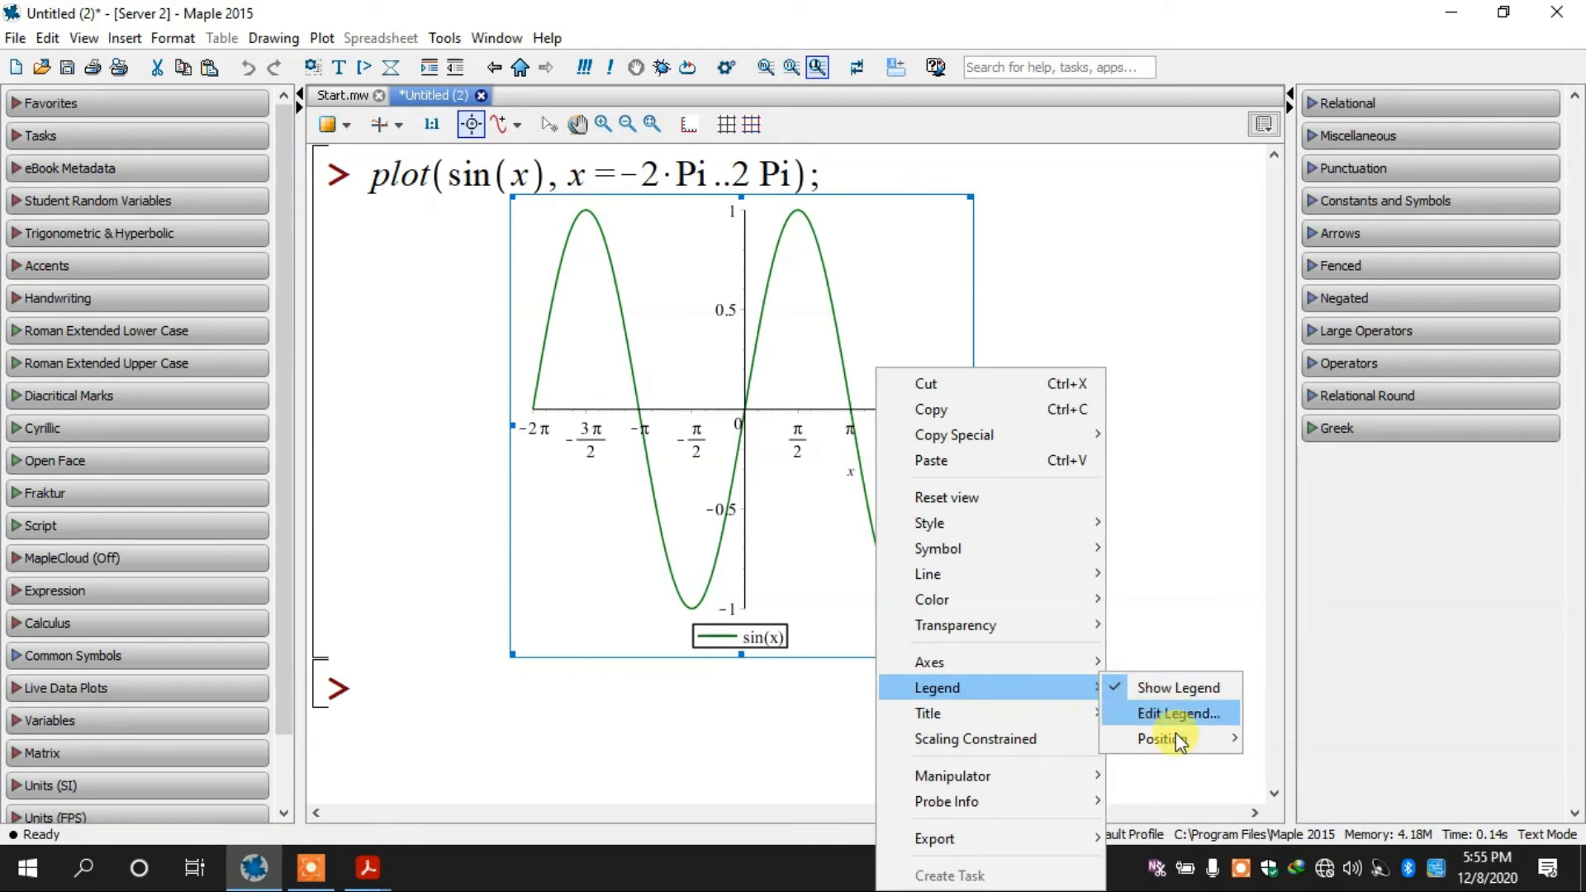
pyautogui.moveTo(1179, 740)
pyautogui.click(1285, 736)
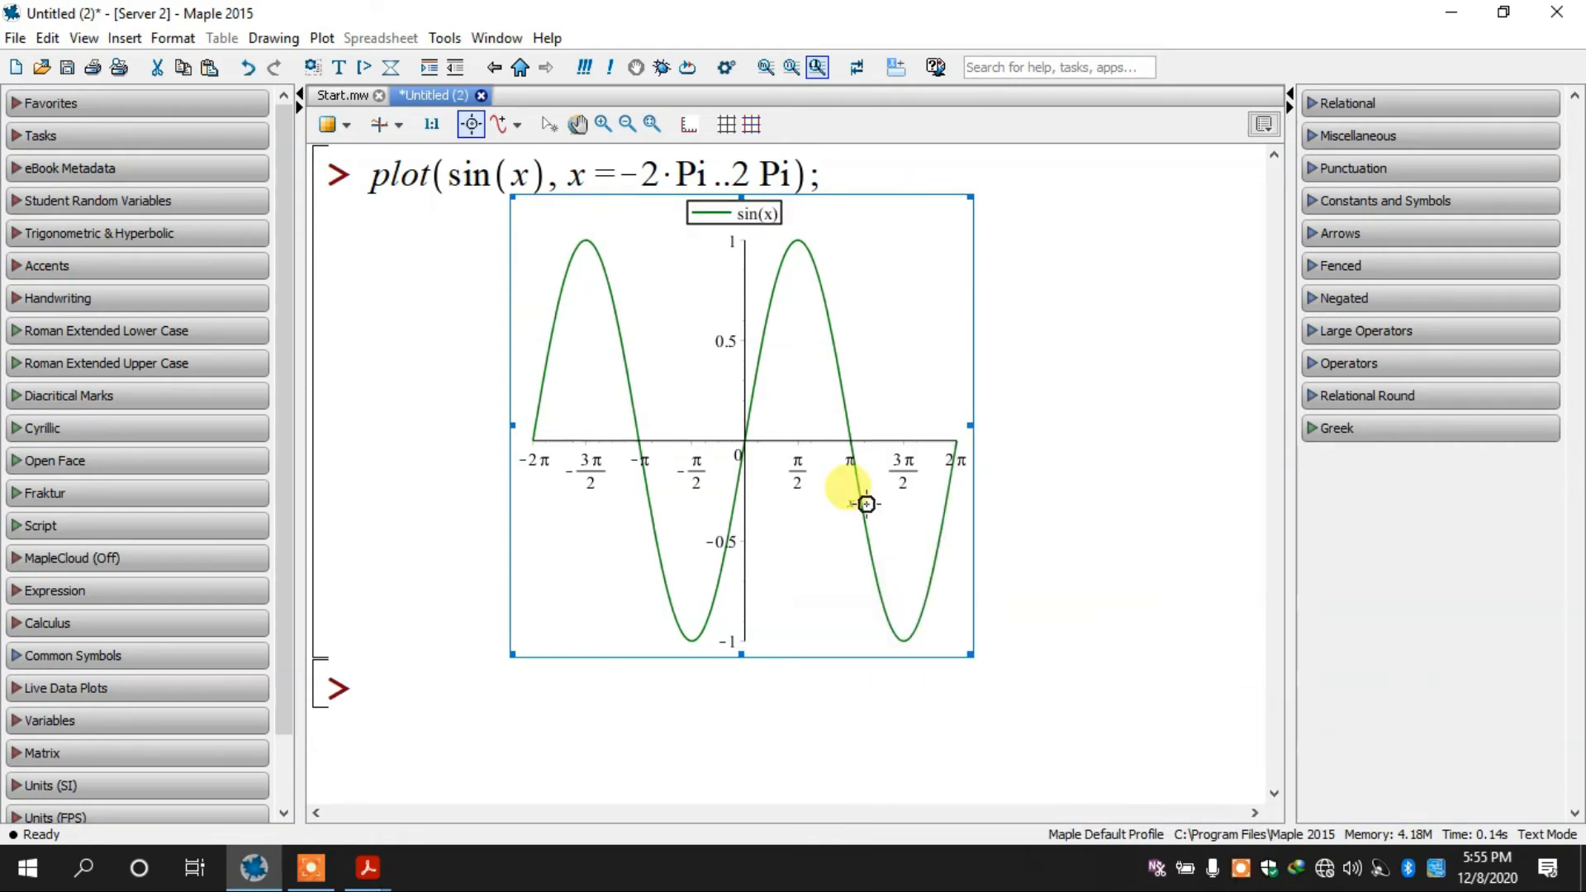
pyautogui.click(748, 357)
pyautogui.rightClick(871, 456)
pyautogui.click(908, 243)
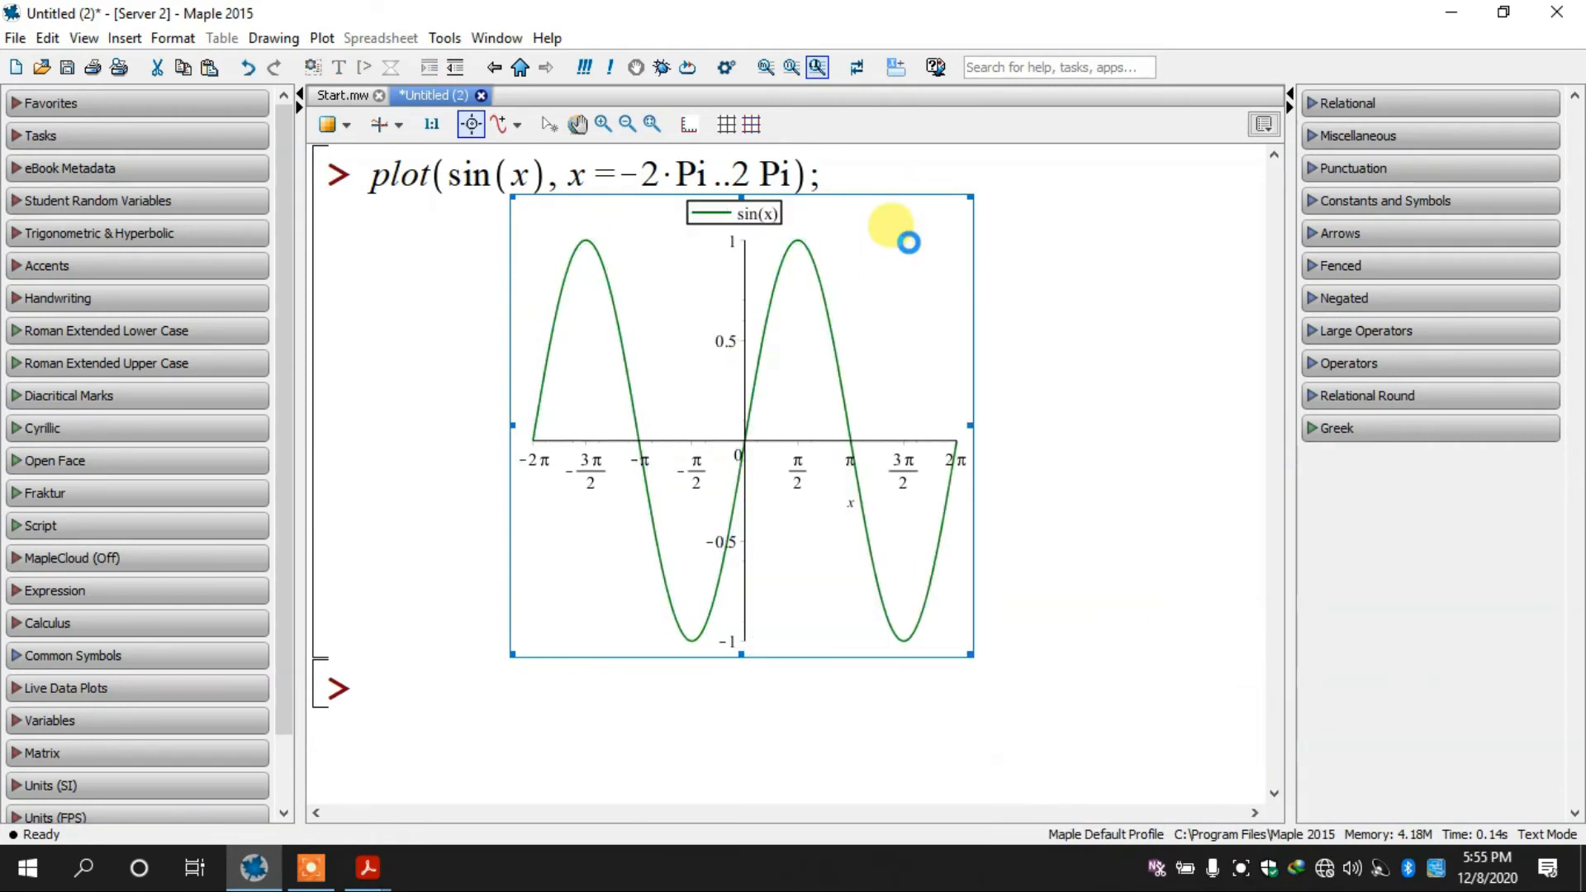
# Step: Set the legend position to Left on the sine plot
pyautogui.rightClick(909, 243)
pyautogui.moveTo(1032, 676)
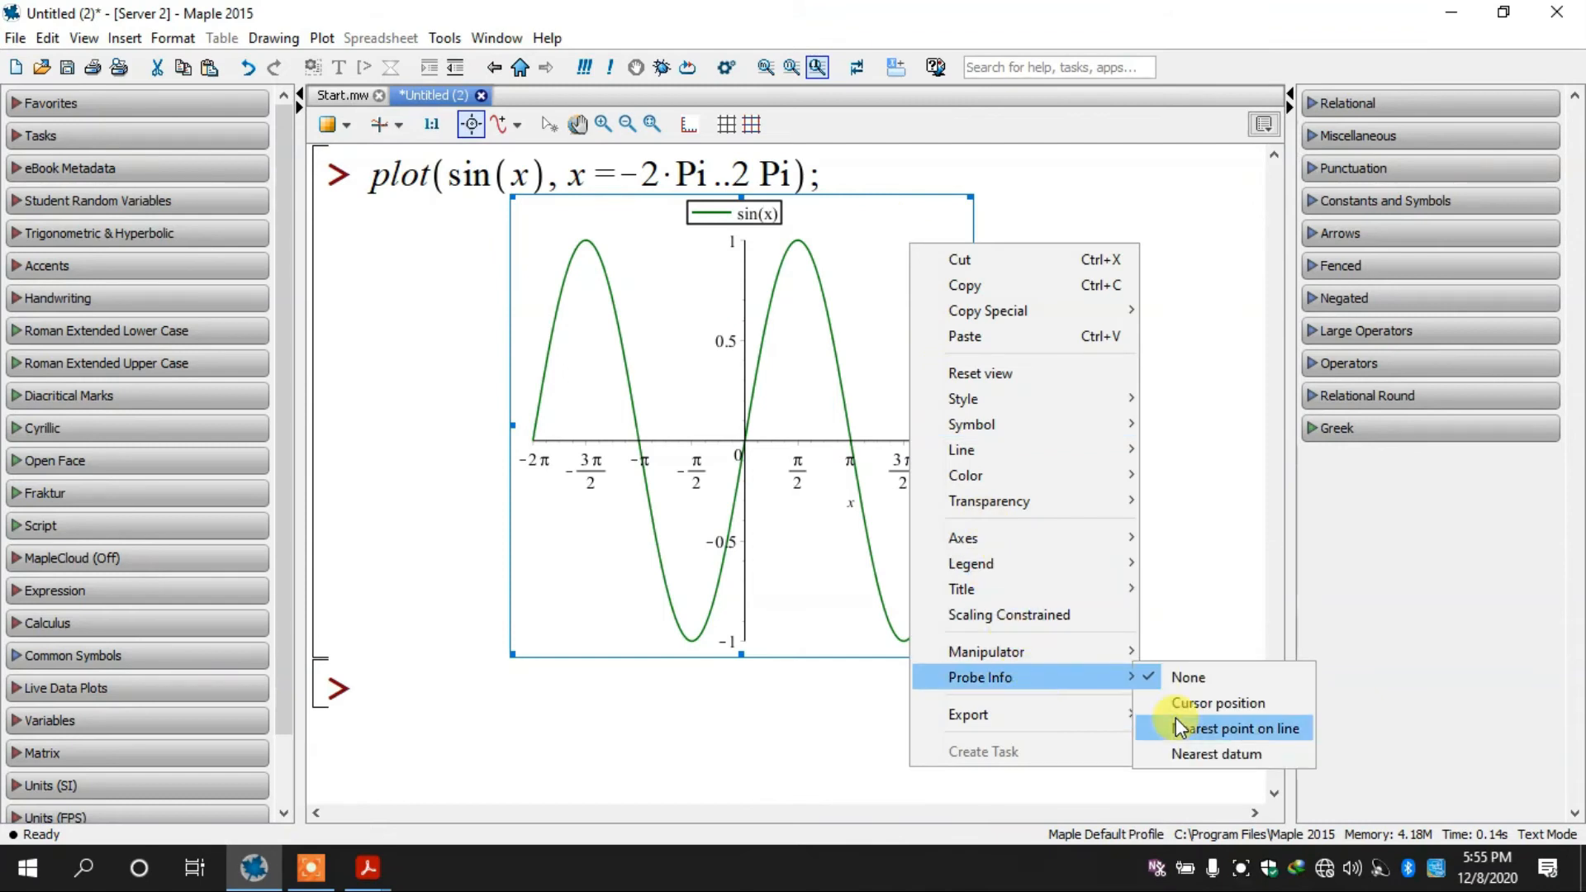
pyautogui.moveTo(1102, 564)
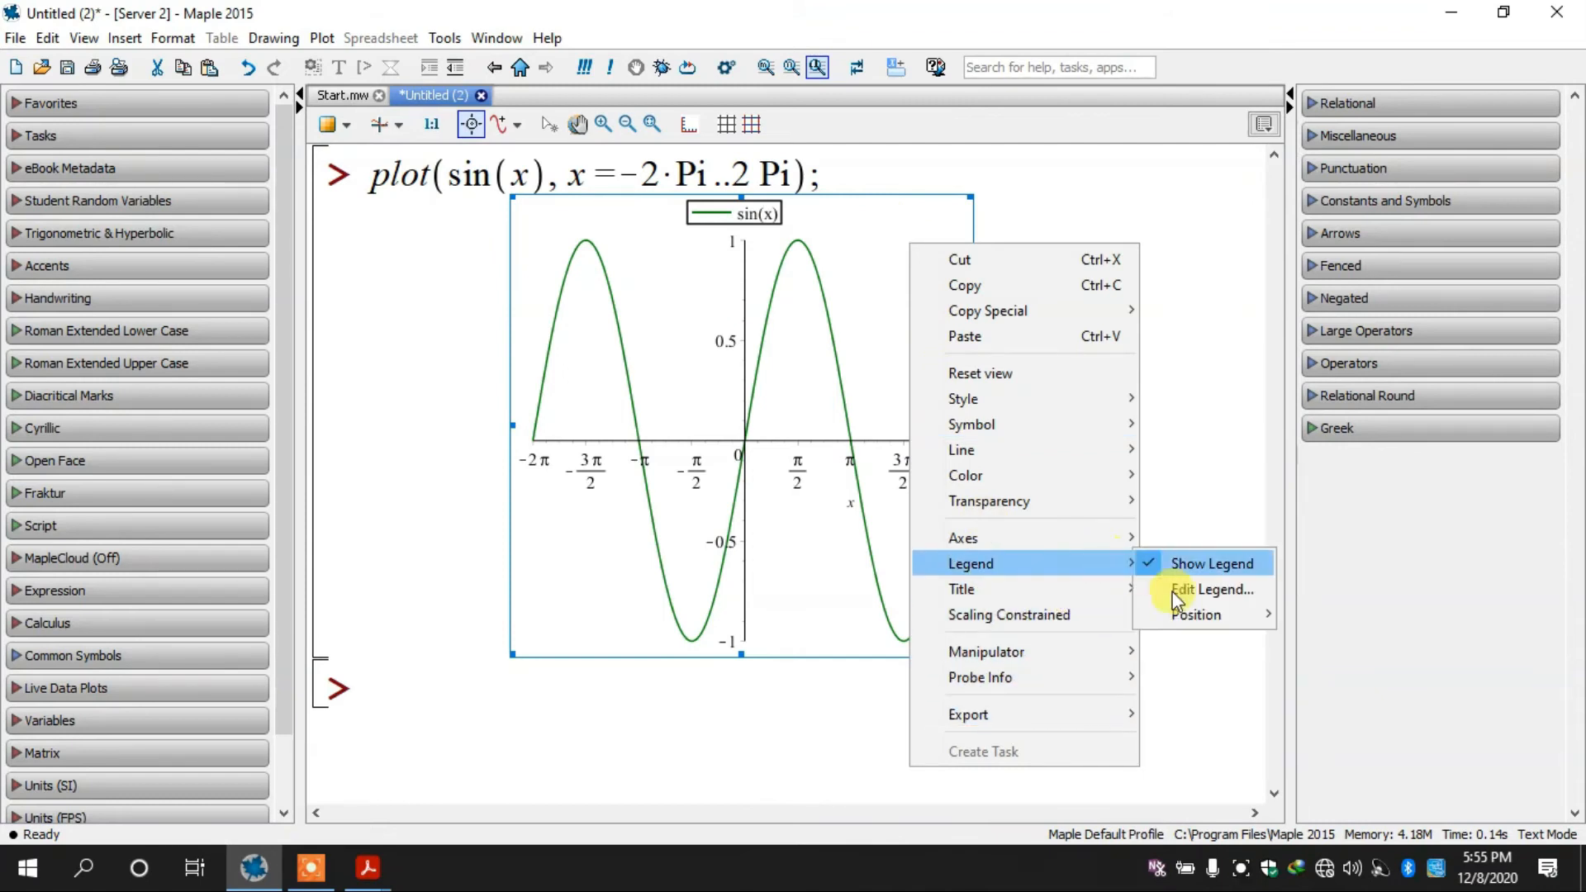
pyautogui.moveTo(1214, 616)
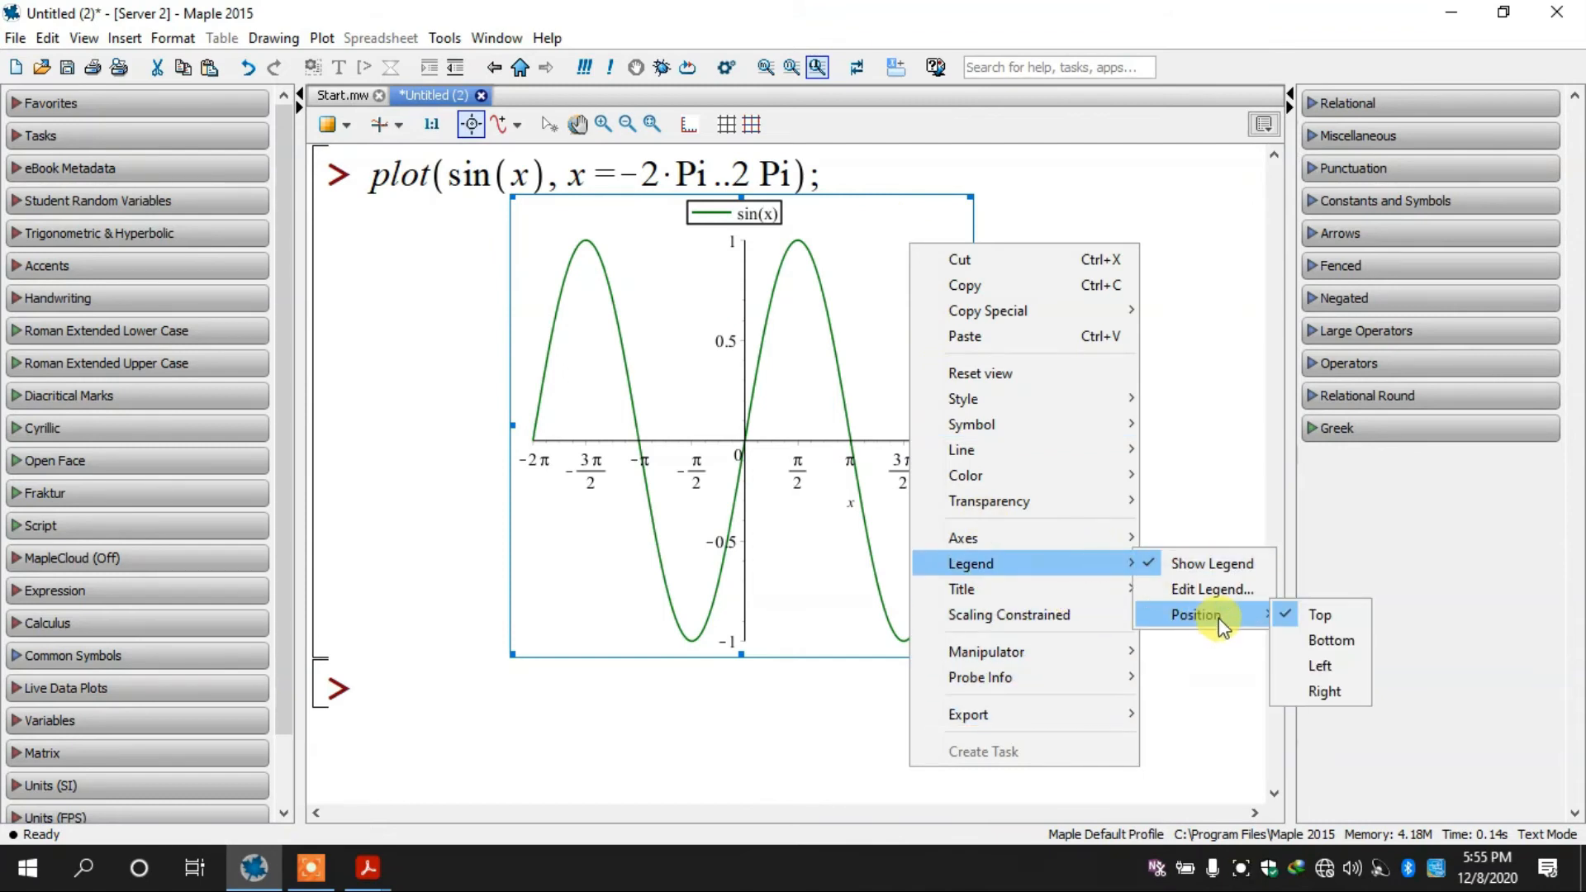
pyautogui.click(1333, 666)
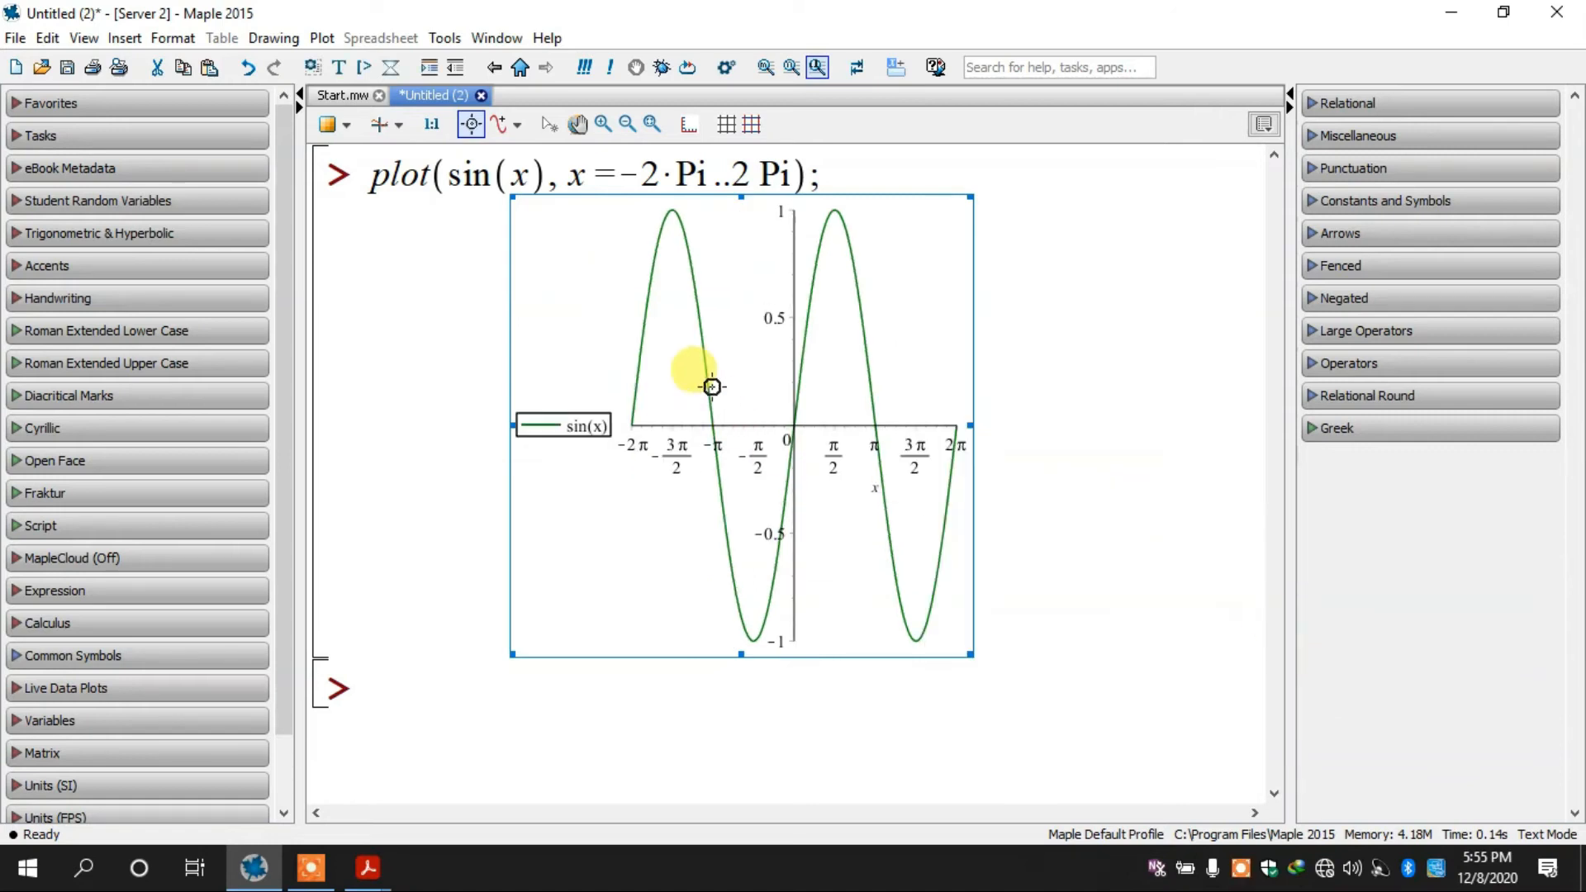
# Step: Add a title to the sine plot and replace its placeholder text with THE SIN GRAPH
pyautogui.click(655, 350)
pyautogui.rightClick(657, 351)
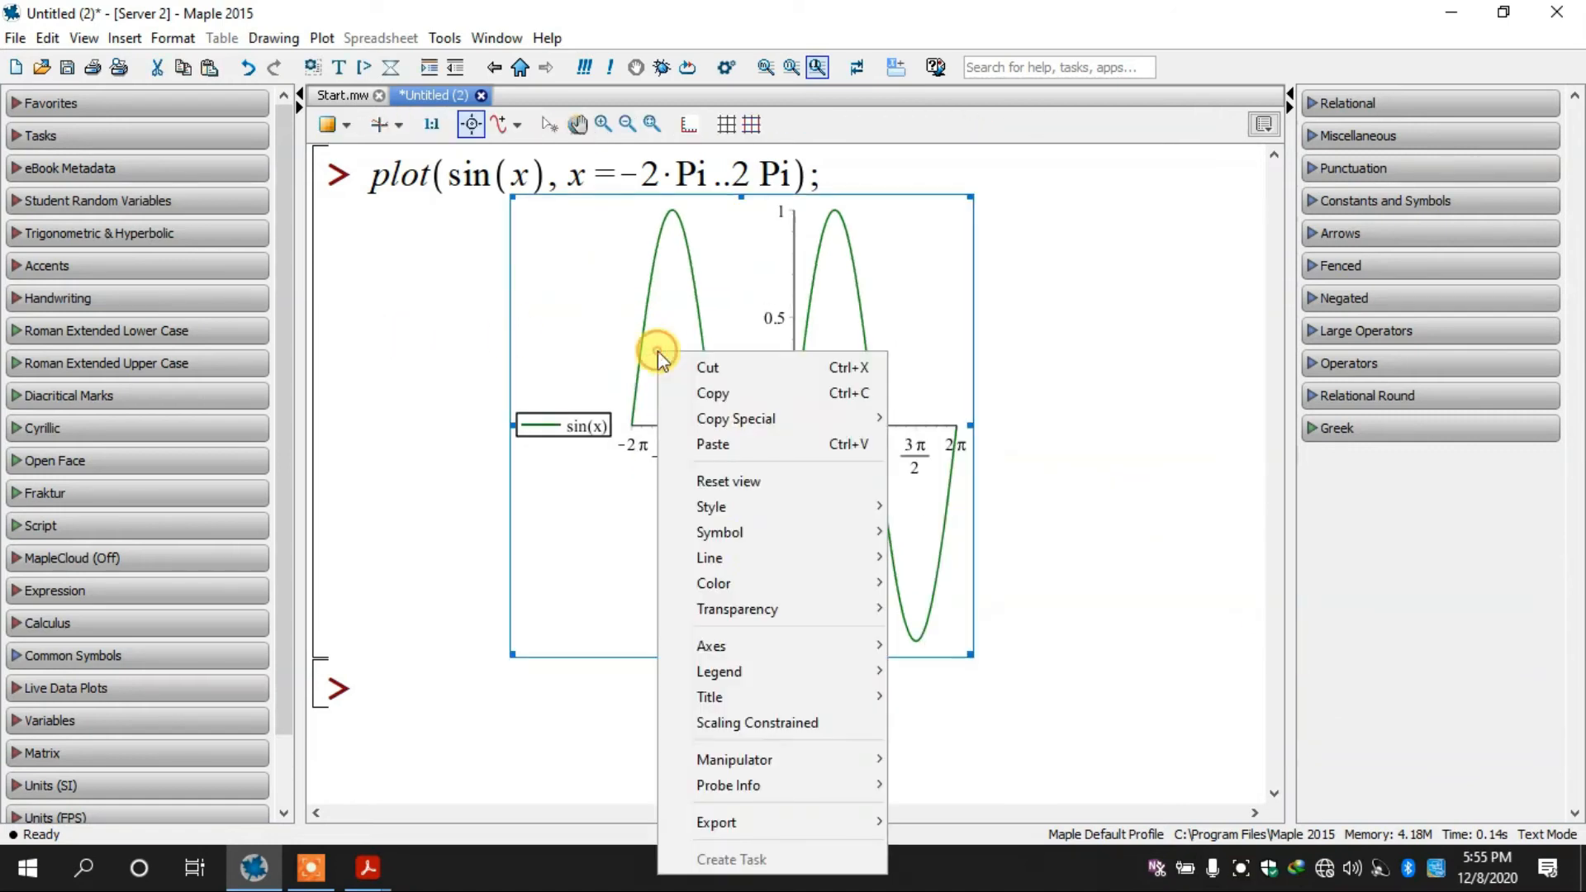
pyautogui.moveTo(826, 700)
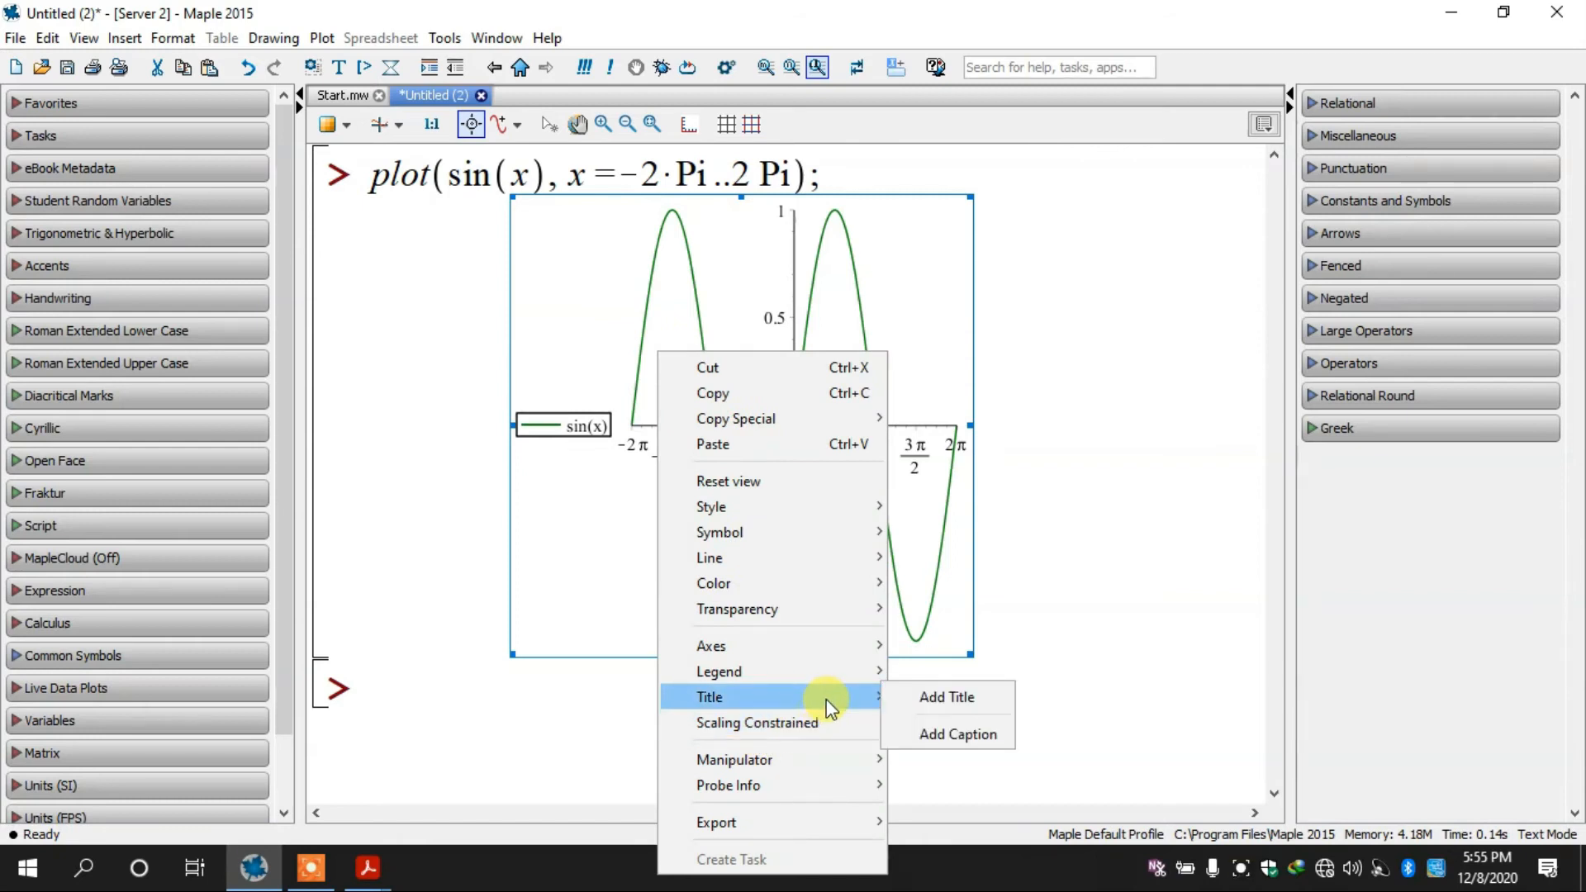
pyautogui.click(965, 698)
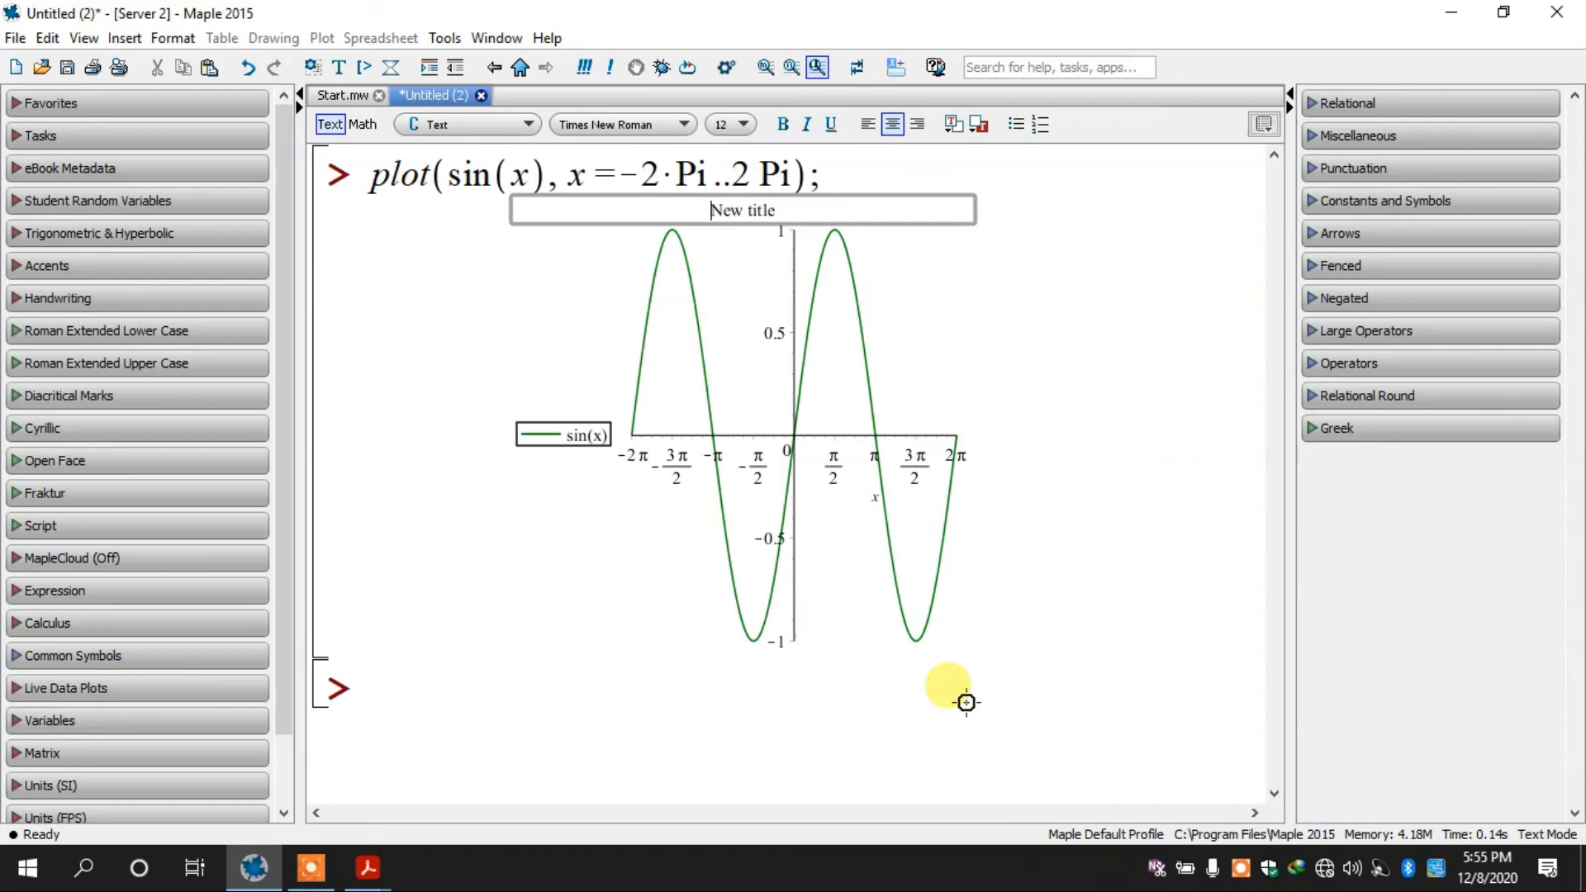
pyautogui.write('THis')
pyautogui.hotkey('ctrl', 'a')
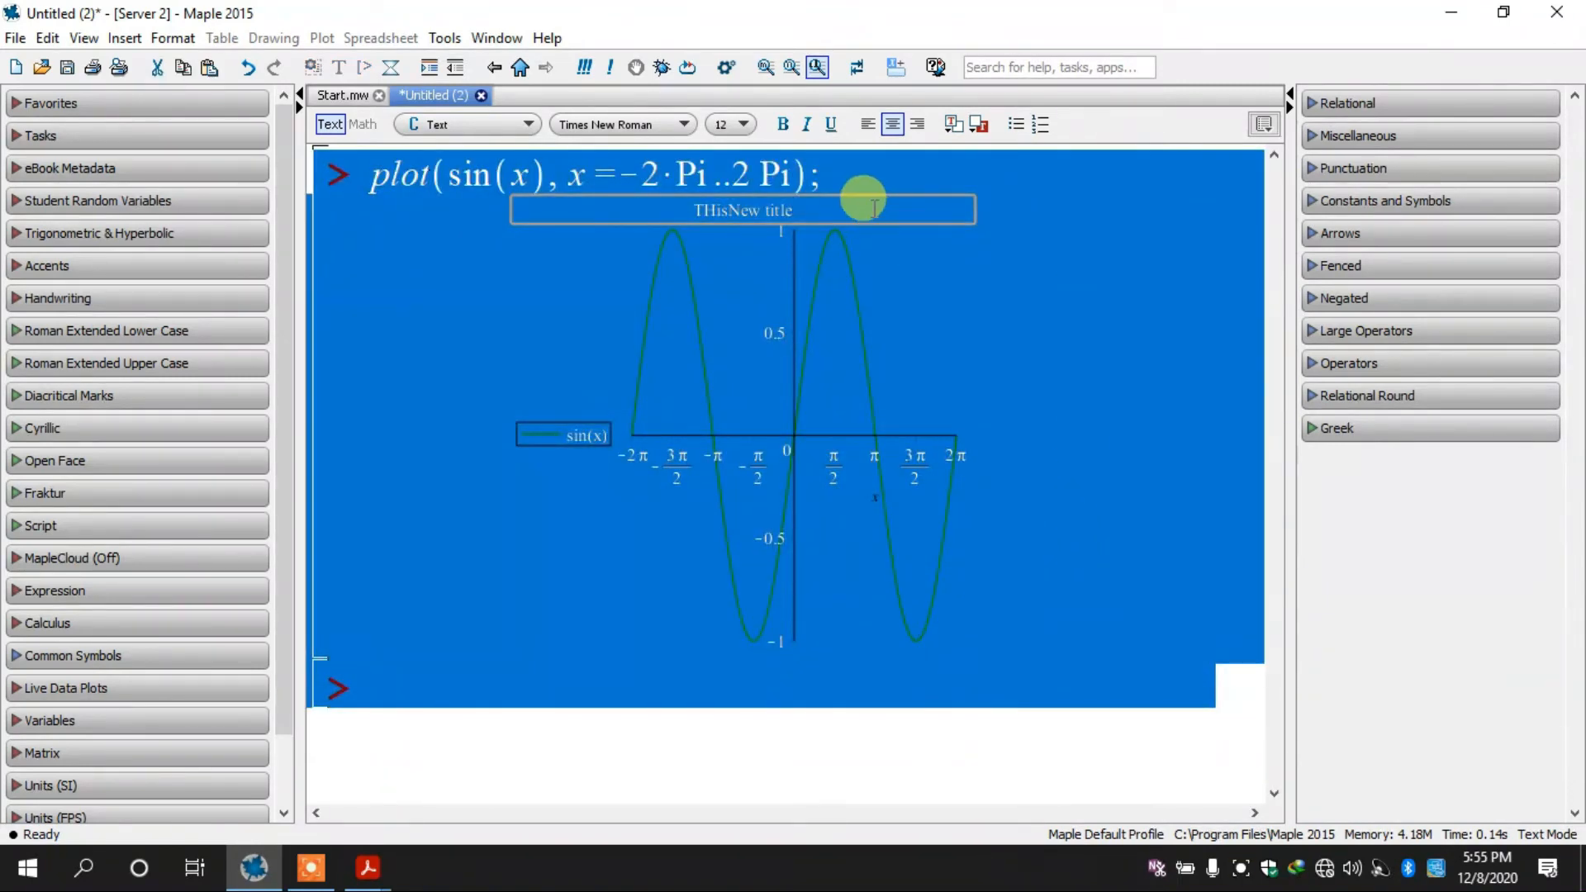
pyautogui.click(873, 208)
pyautogui.press('BackSpace')
pyautogui.press('BackSpace')
pyautogui.press('BackSpace')
pyautogui.press('BackSpace')
pyautogui.press('BackSpace')
pyautogui.press('BackSpace')
pyautogui.press('BackSpace')
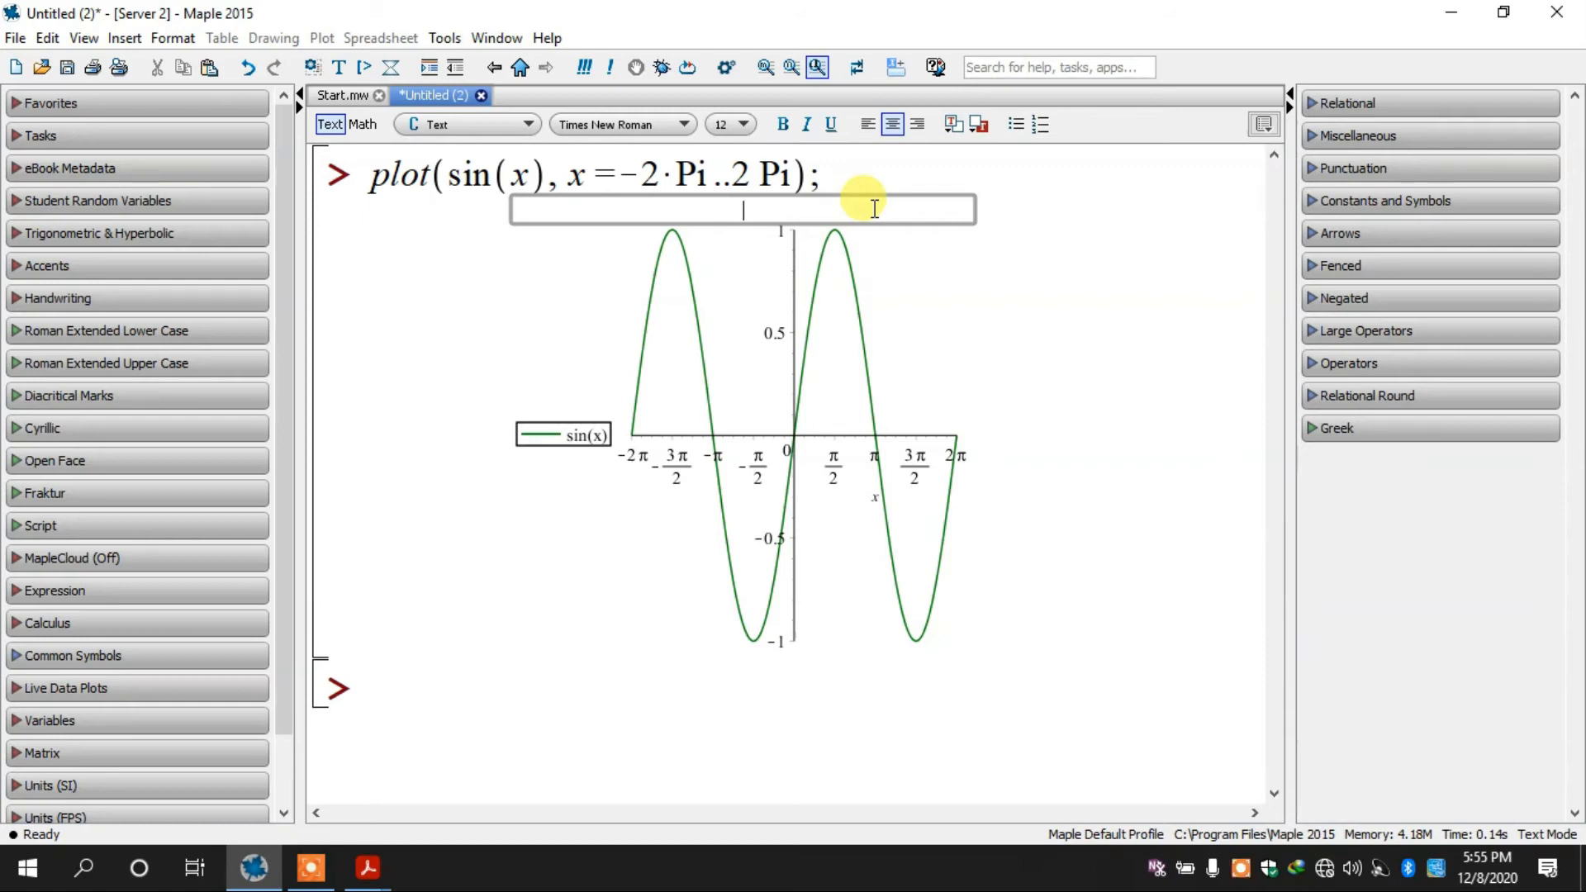
pyautogui.write('E SIN GRAPH')
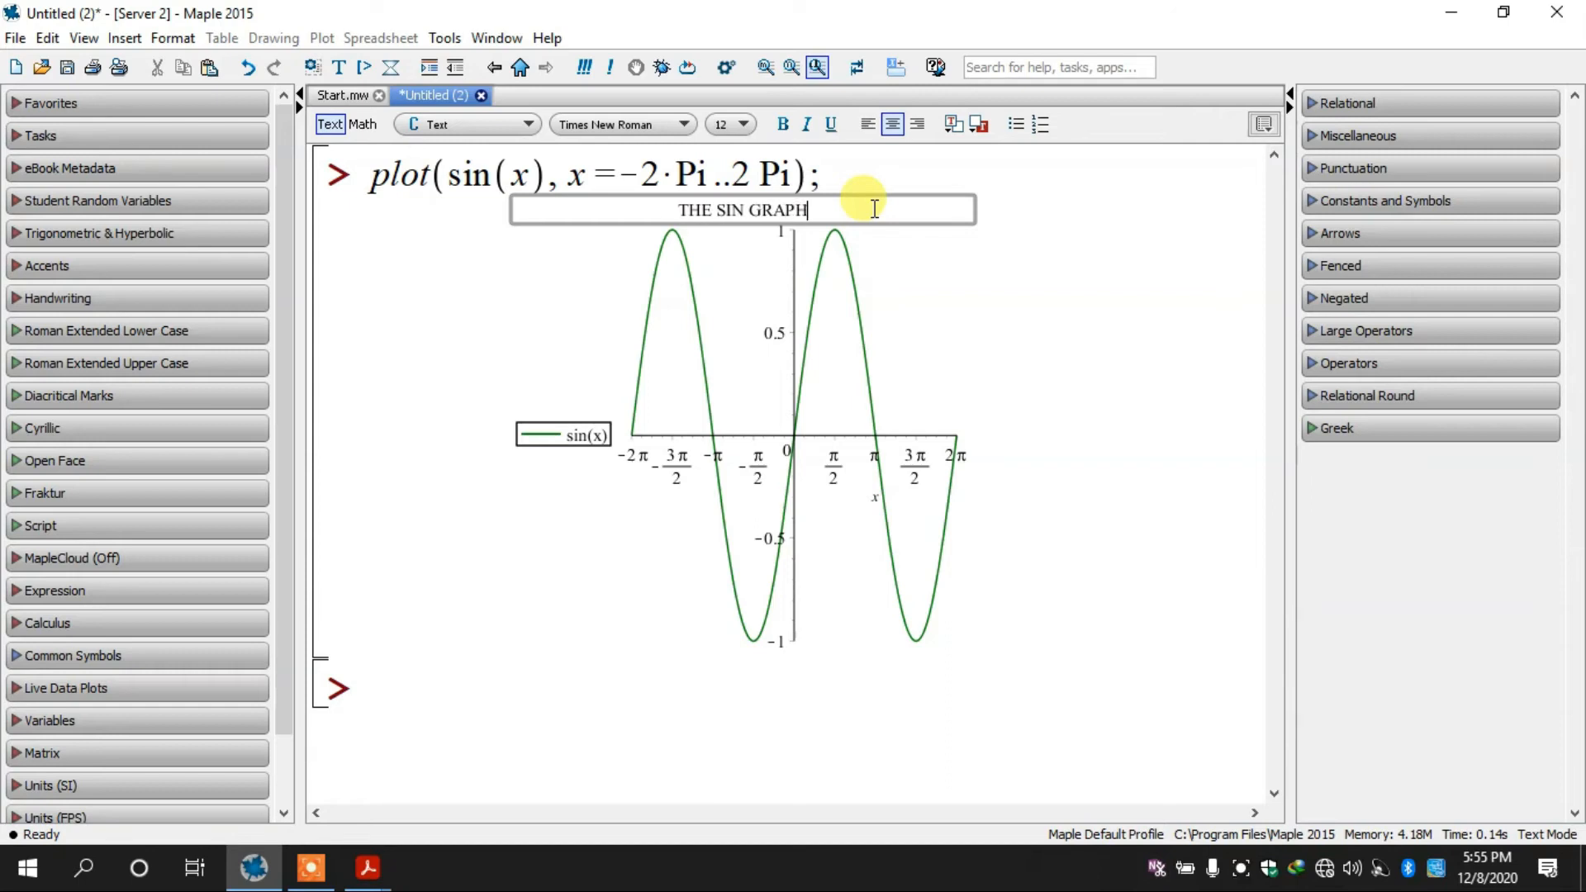
pyautogui.click(1088, 368)
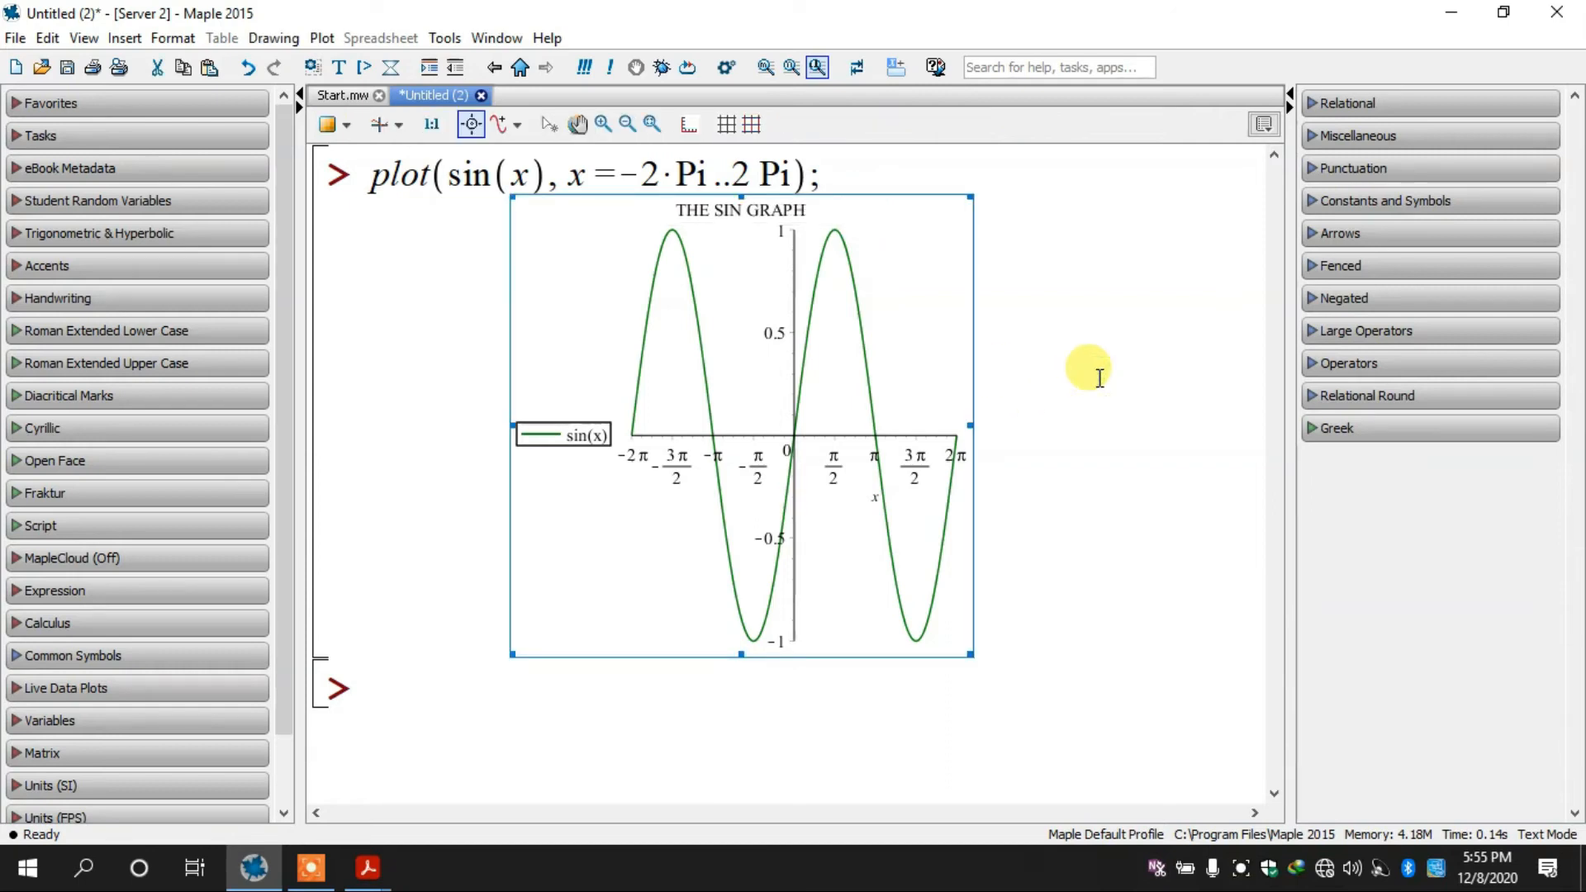
# Step: Export the titled sine plot in JPEG format to the Desktop with the file name sin wave
pyautogui.rightClick(903, 345)
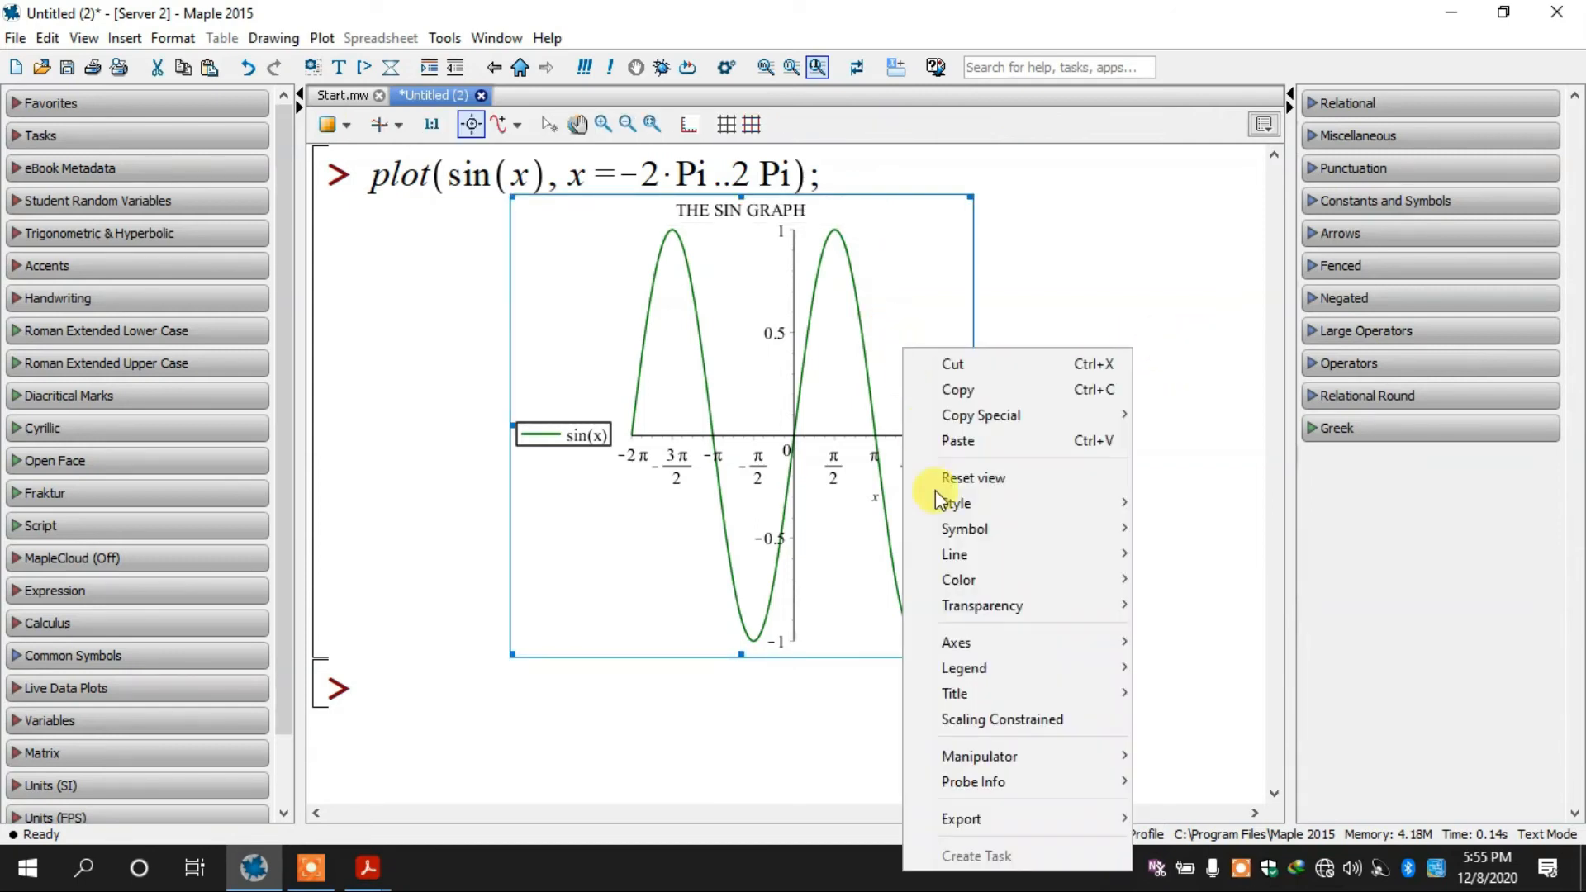
pyautogui.moveTo(1048, 758)
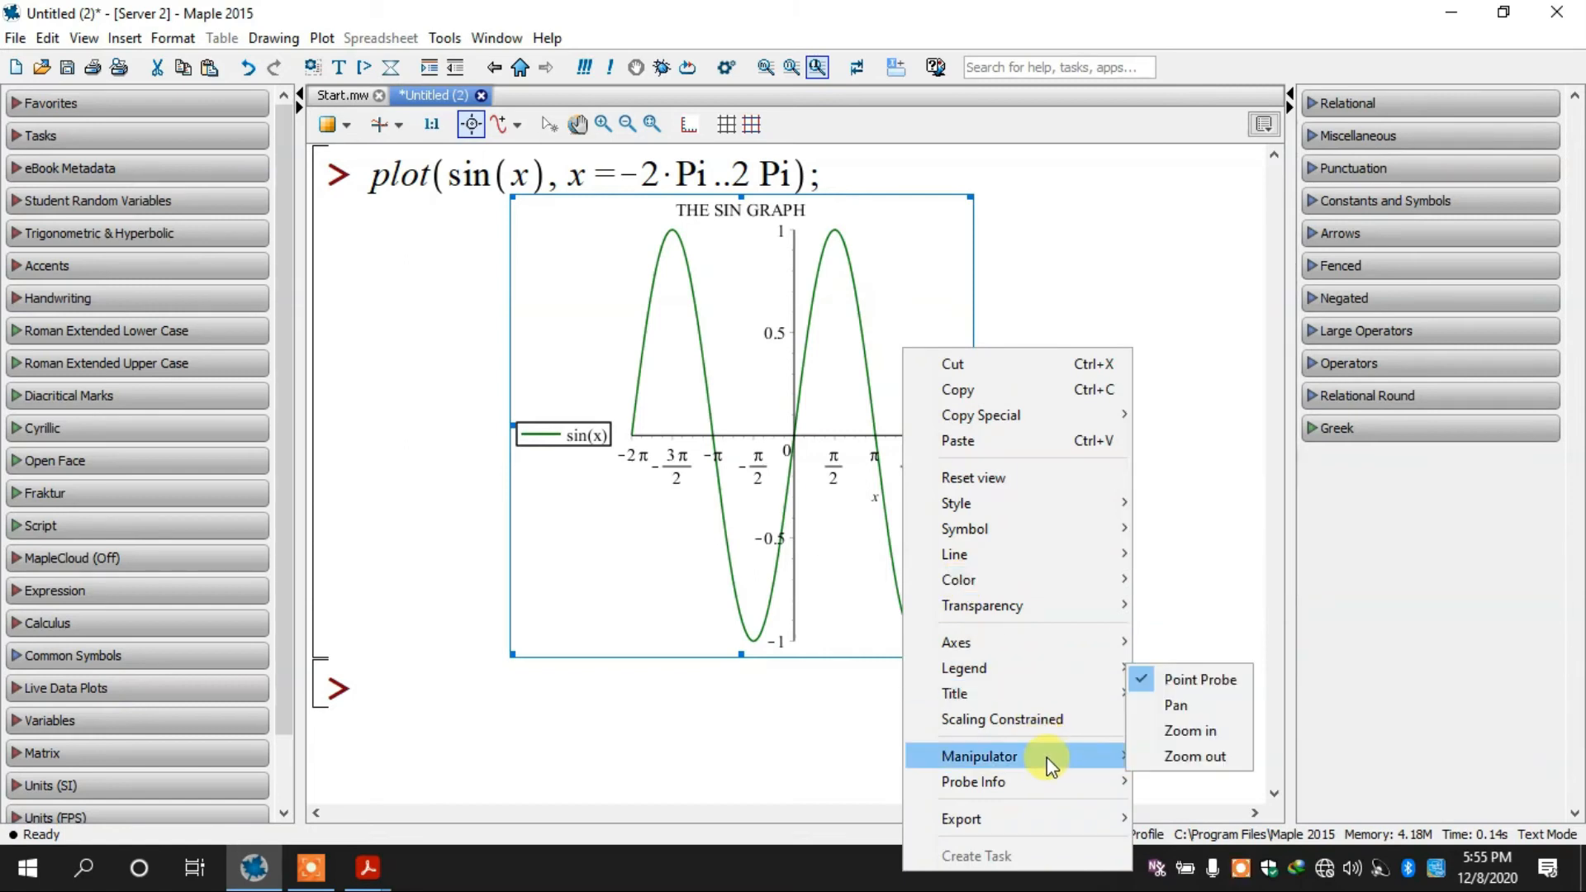
pyautogui.click(1176, 759)
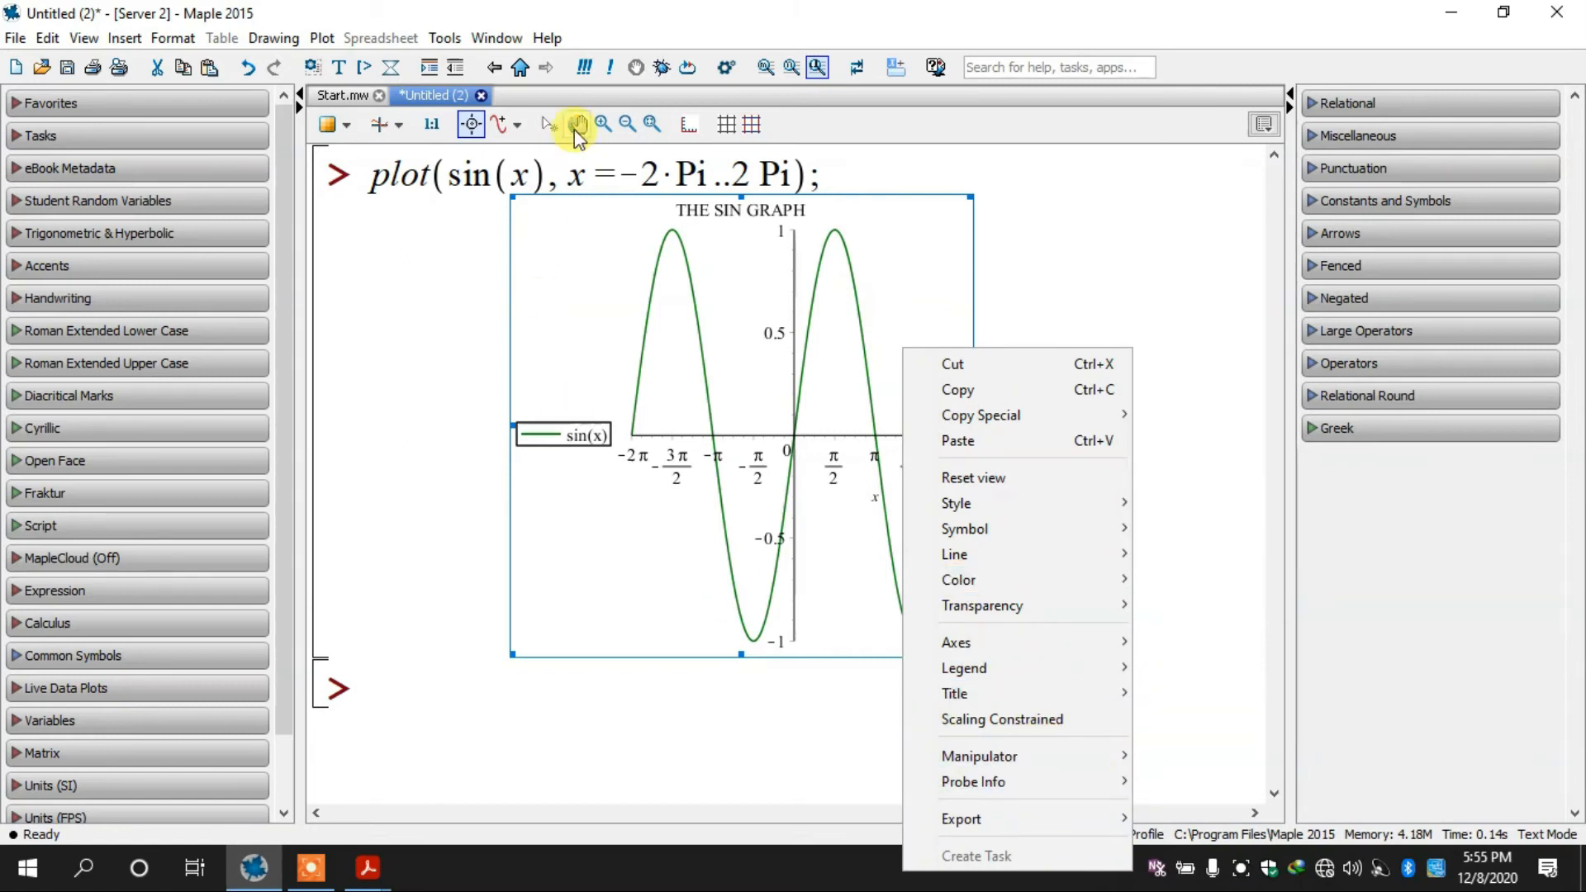
pyautogui.moveTo(998, 790)
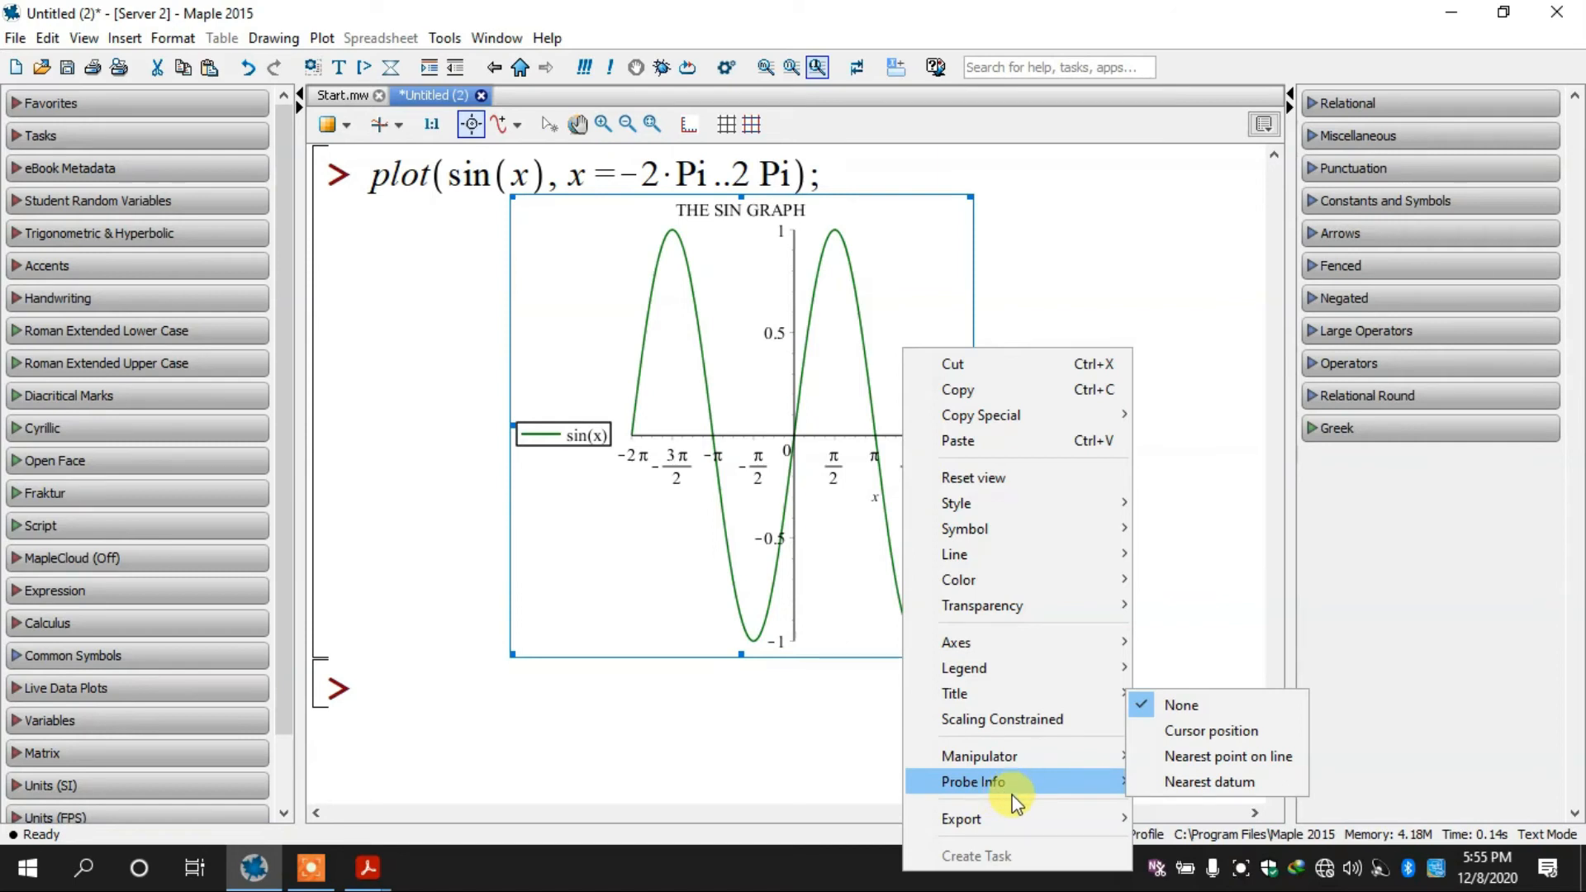
pyautogui.moveTo(1012, 816)
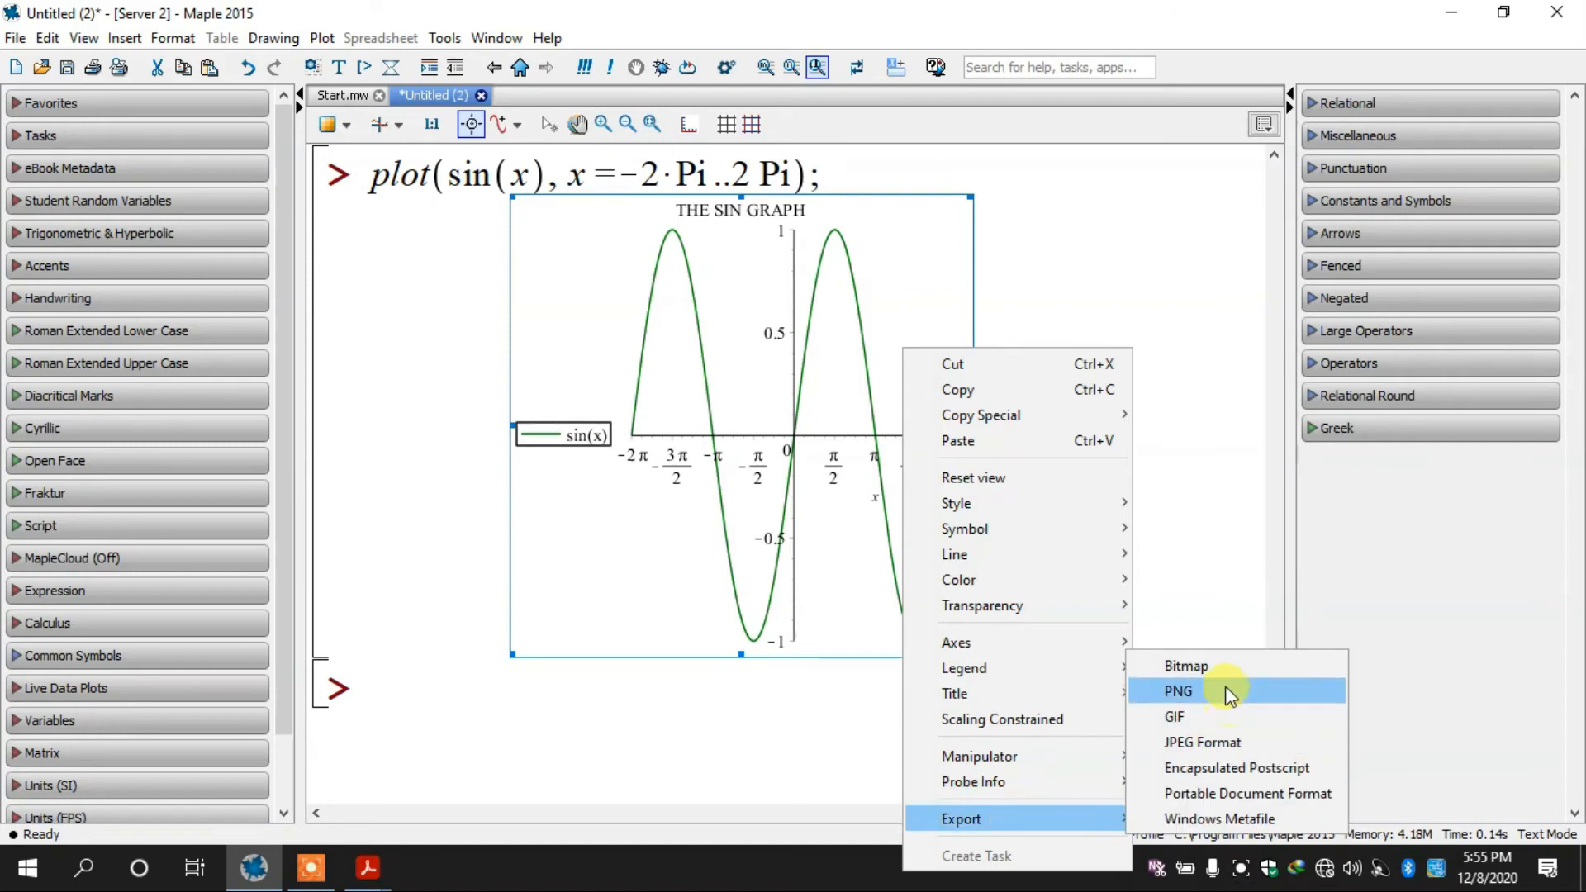
pyautogui.click(1231, 740)
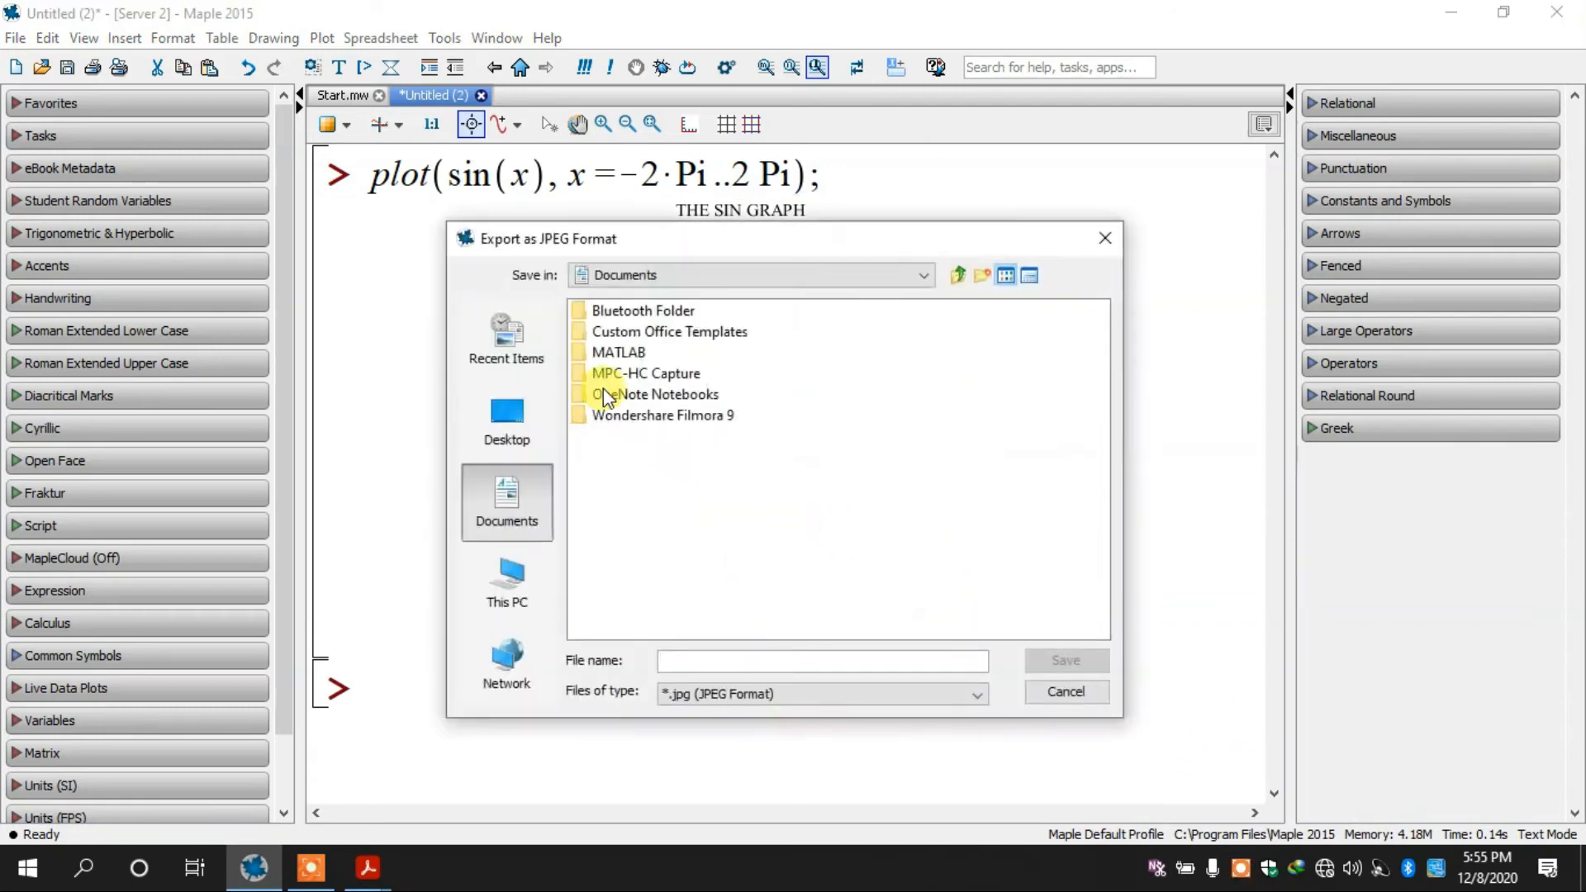
pyautogui.click(527, 488)
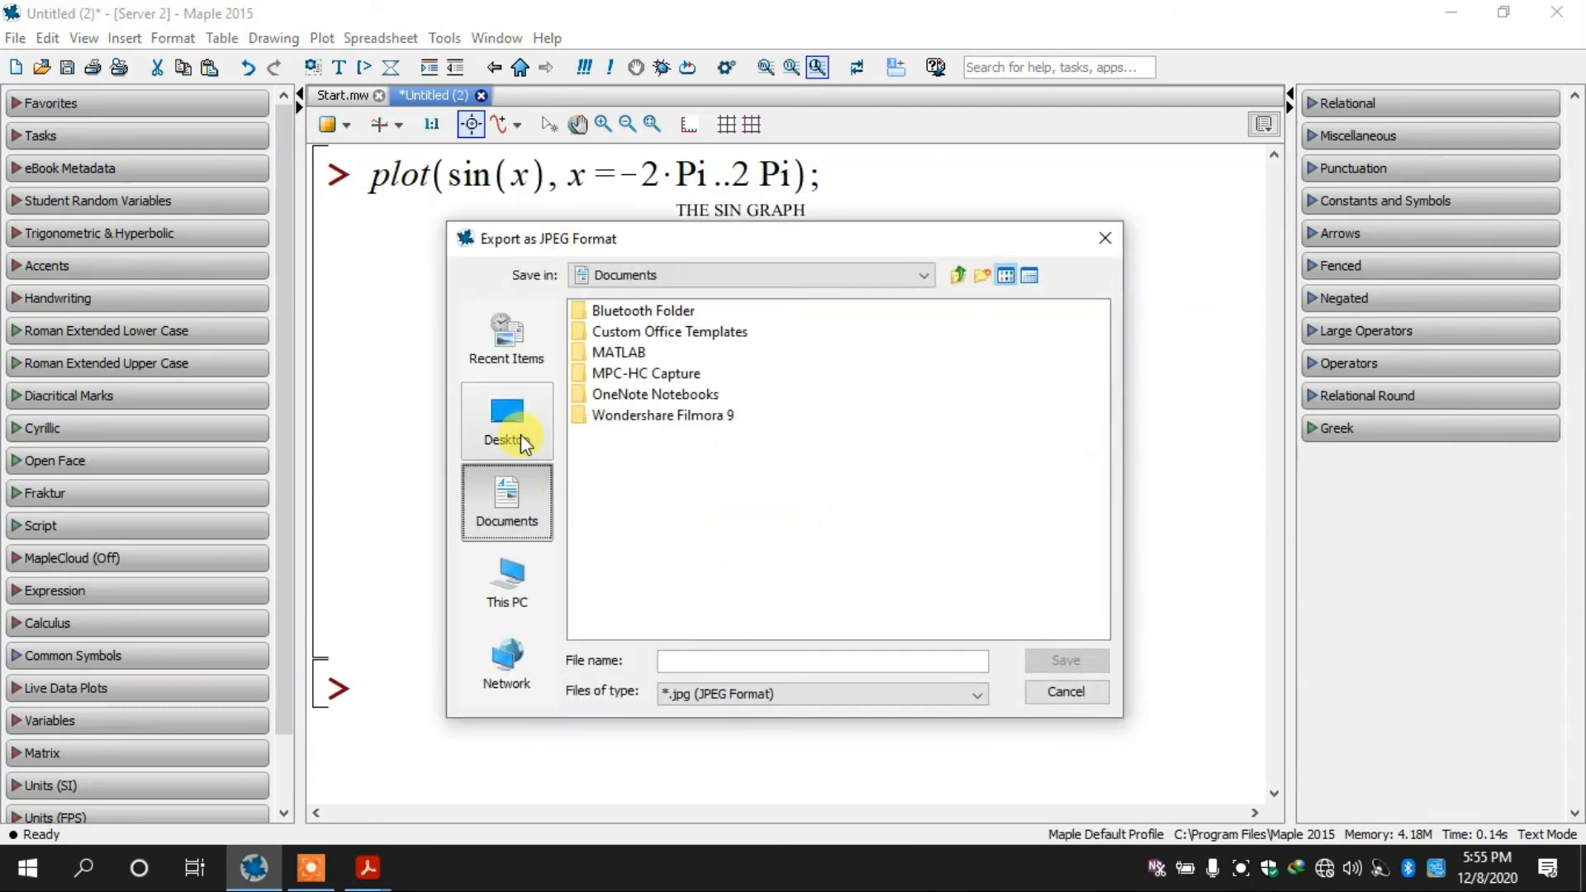
pyautogui.click(524, 444)
pyautogui.click(728, 660)
pyautogui.write('sin wave')
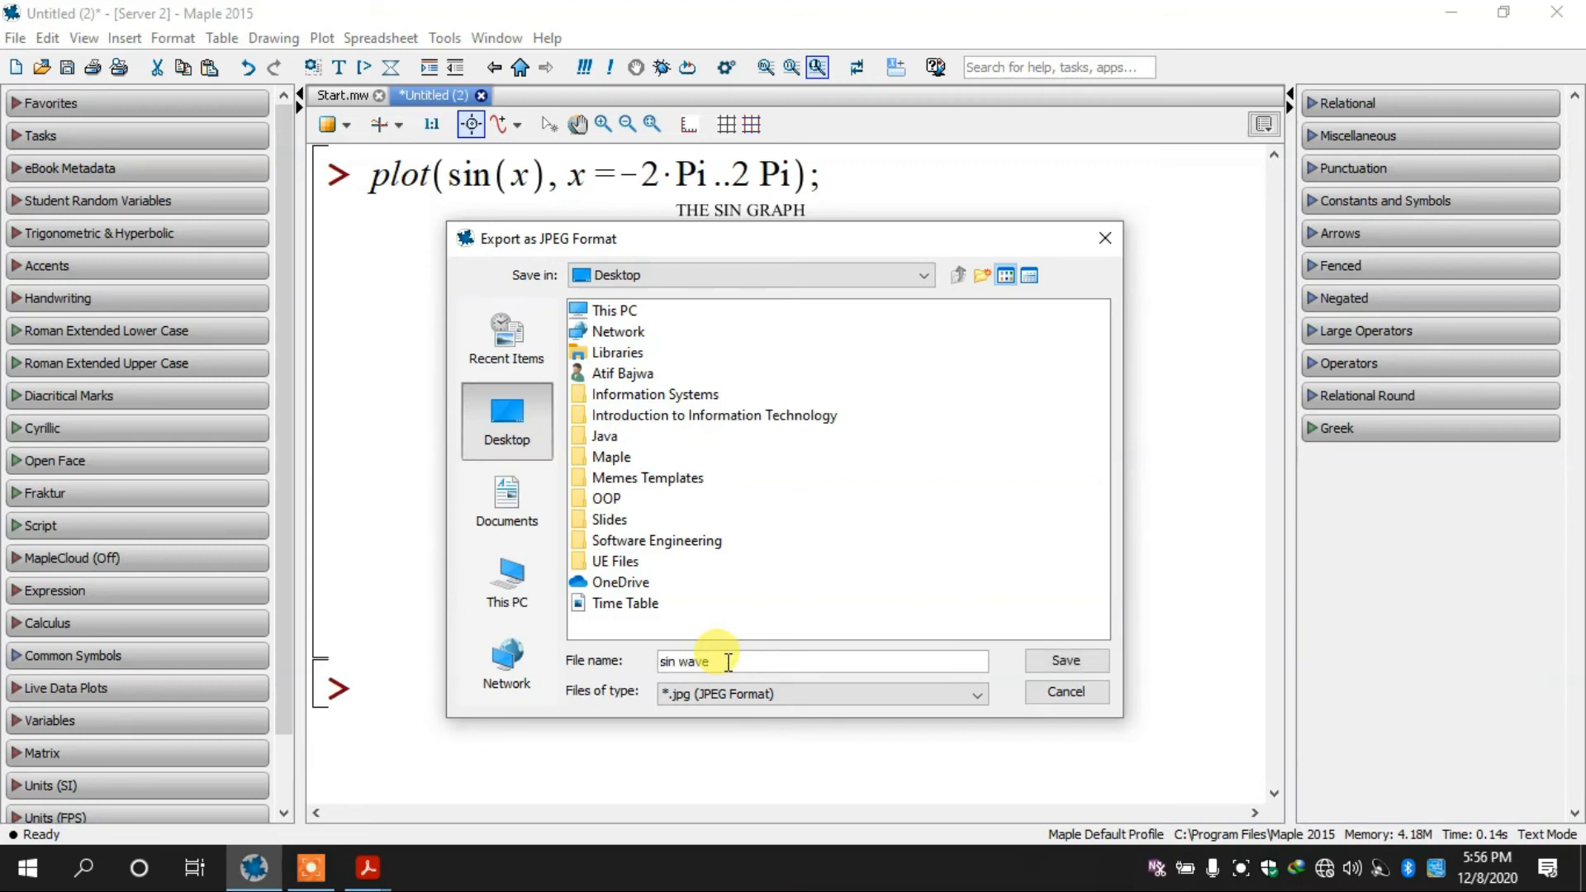
pyautogui.click(1090, 657)
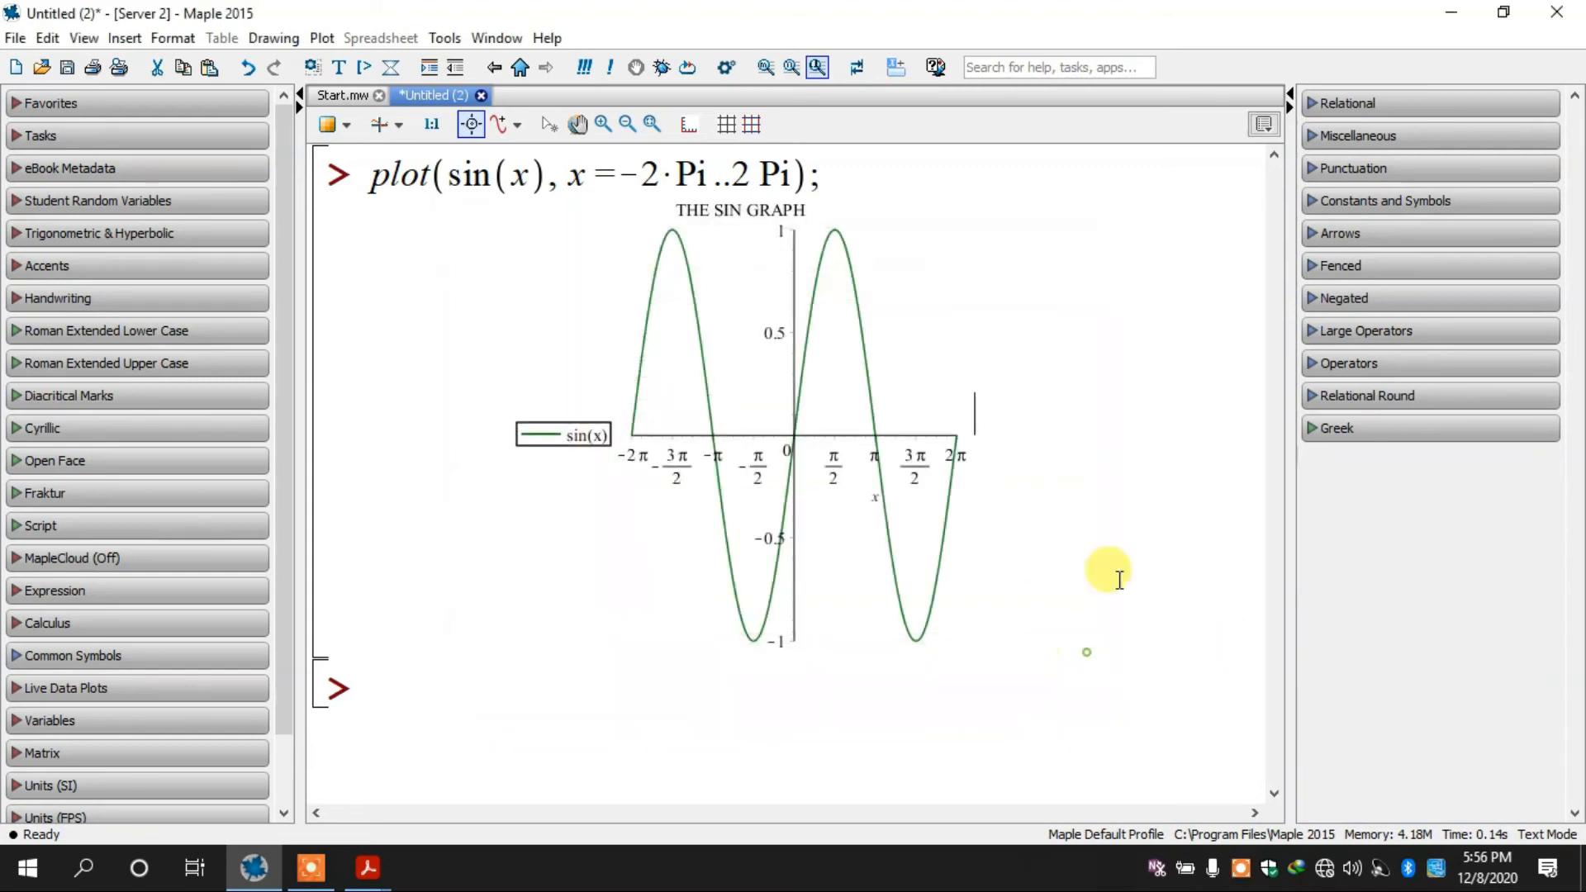
# Step: Open the exported sin wave image from the desktop to view it in Photos, and return to Maple
pyautogui.click(1119, 578)
pyautogui.click(1447, 14)
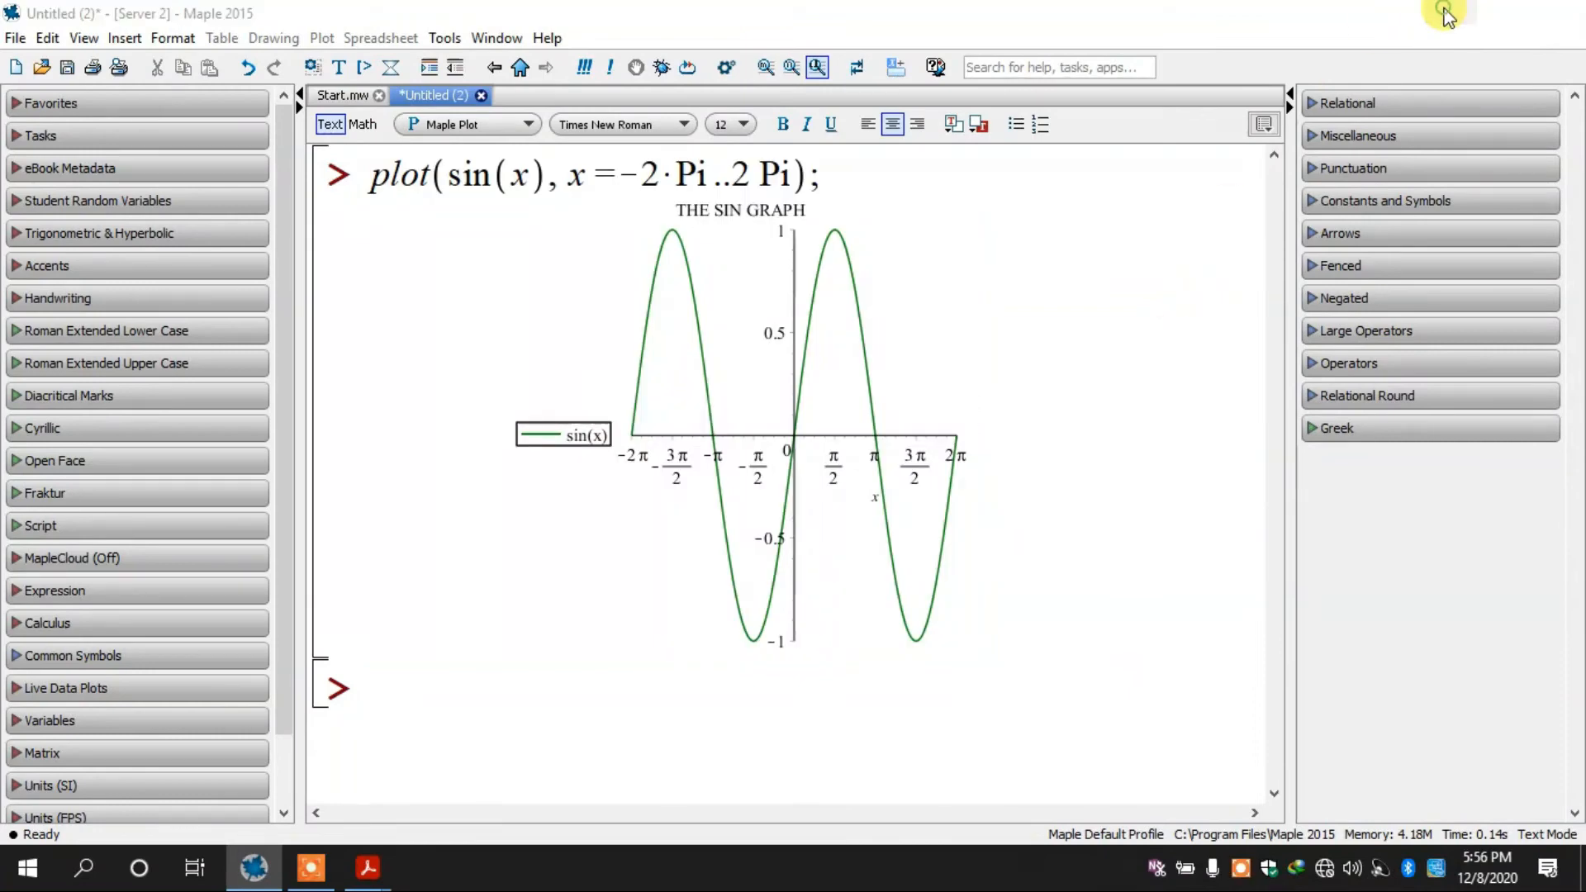
pyautogui.click(1445, 12)
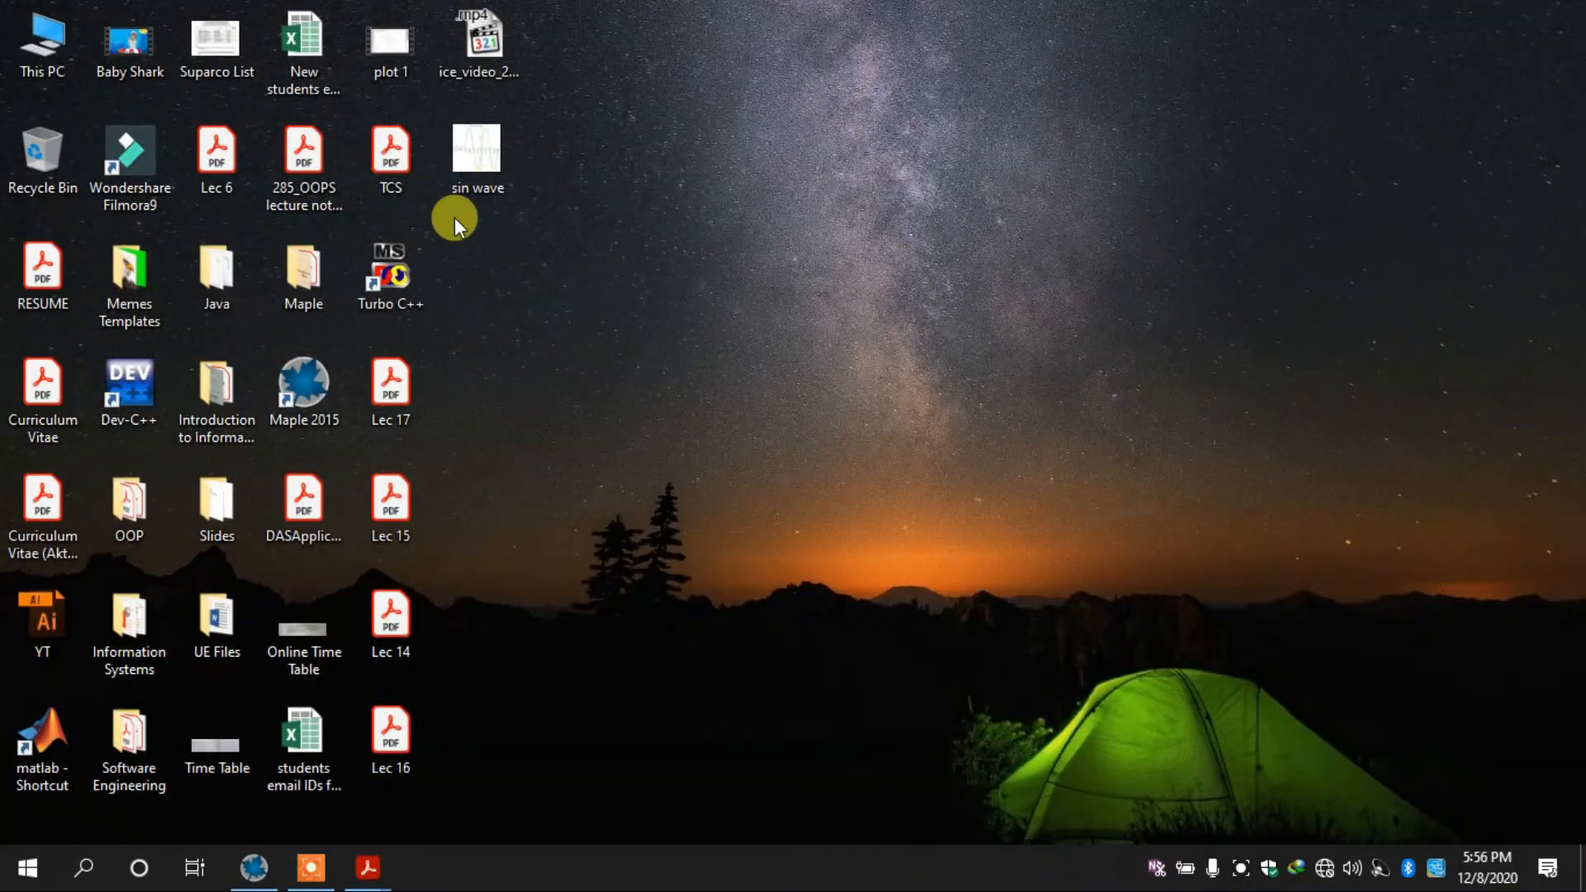
pyautogui.doubleClick(477, 157)
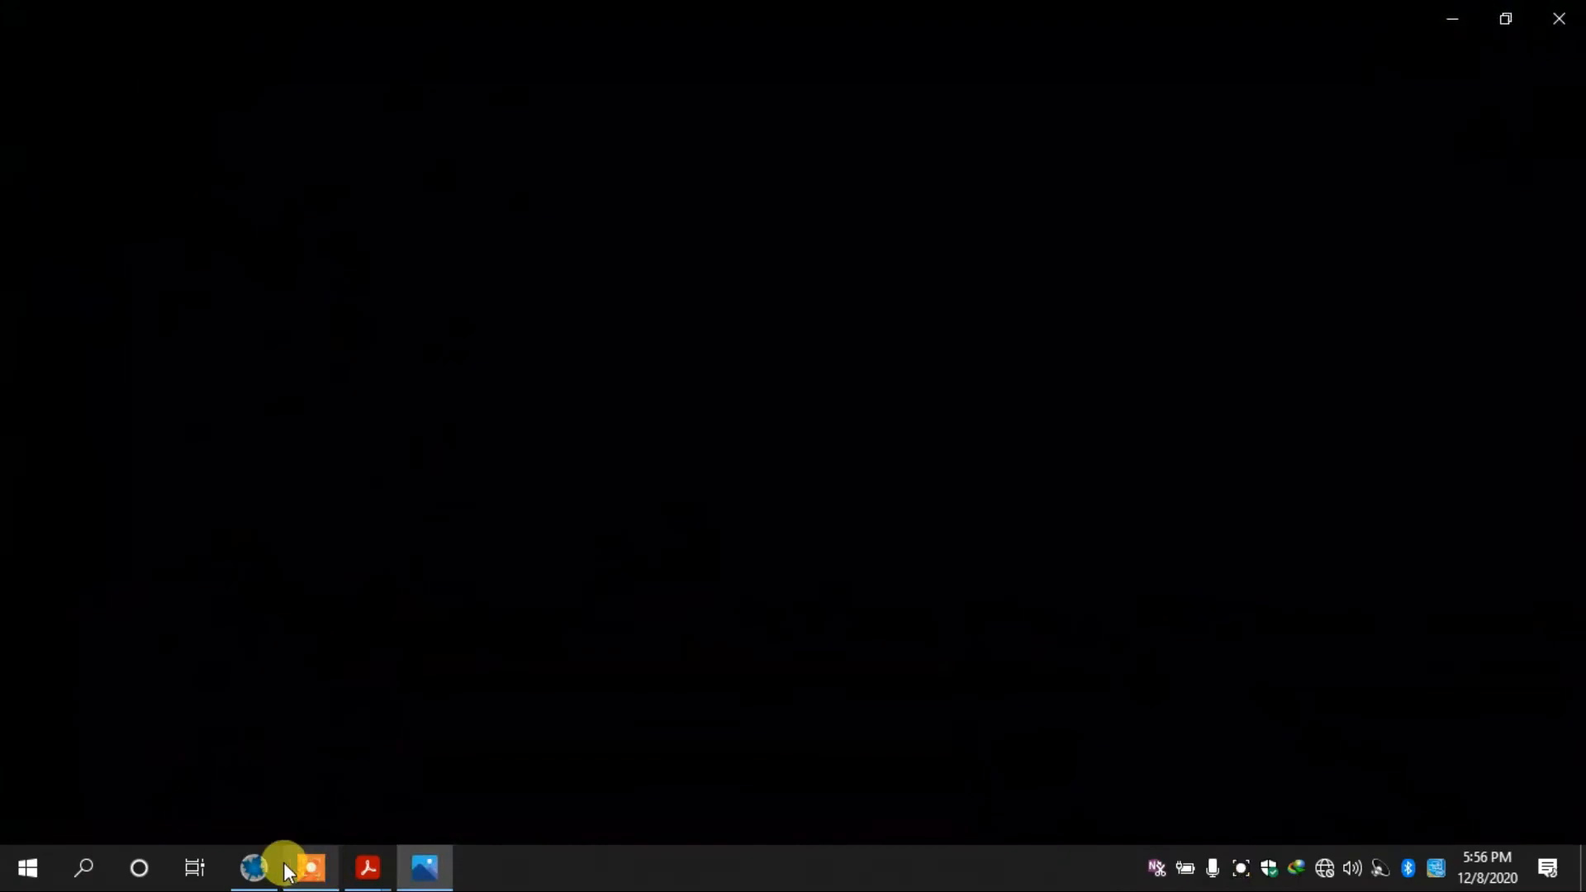
pyautogui.click(367, 867)
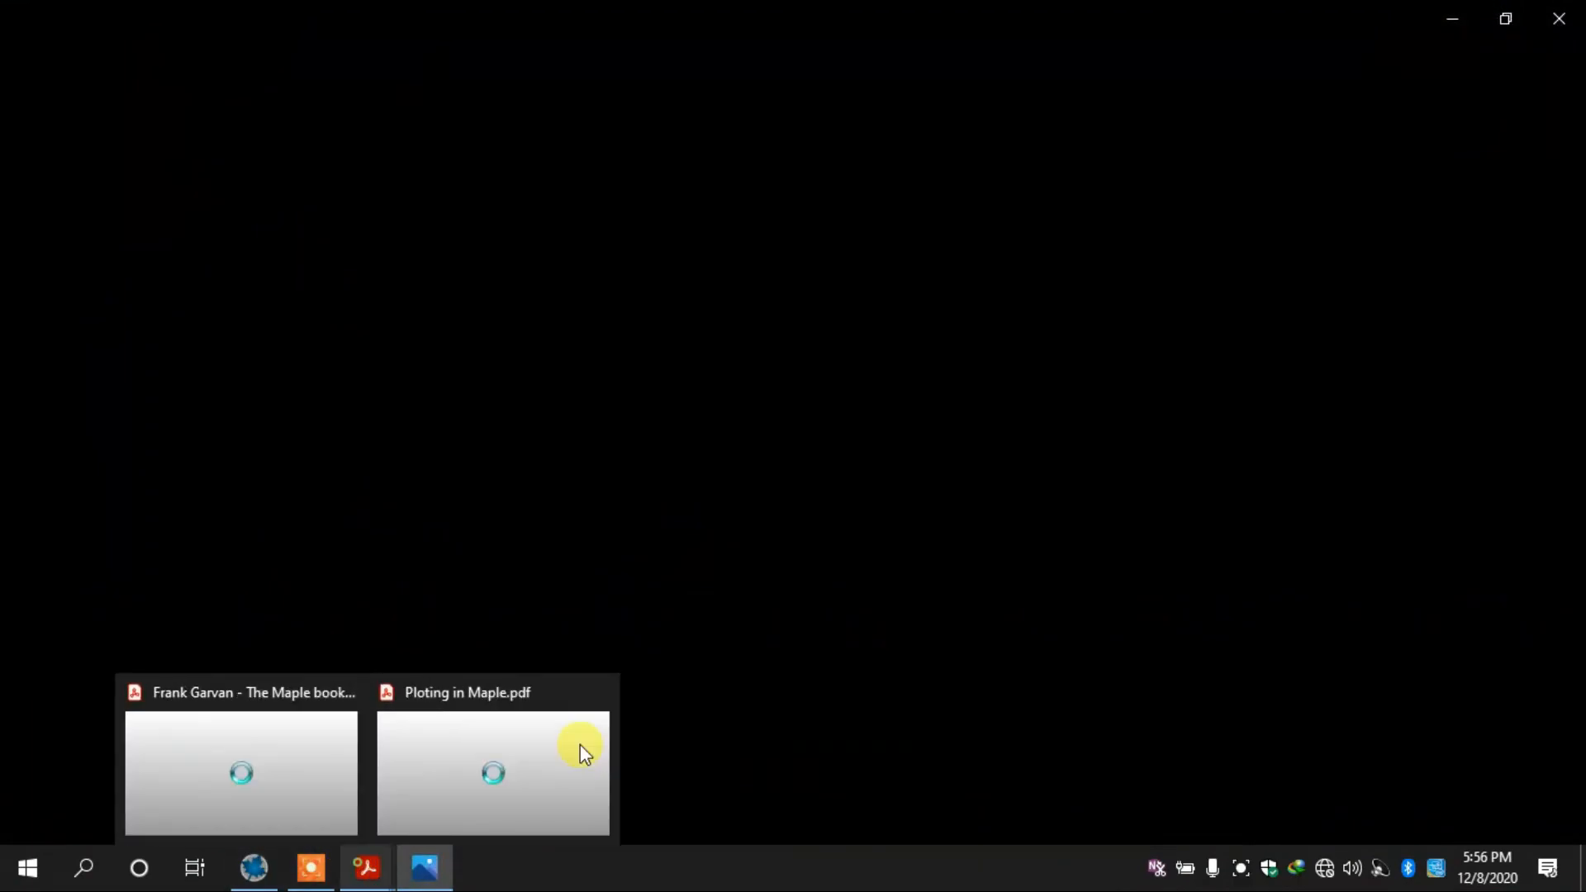
pyautogui.click(345, 766)
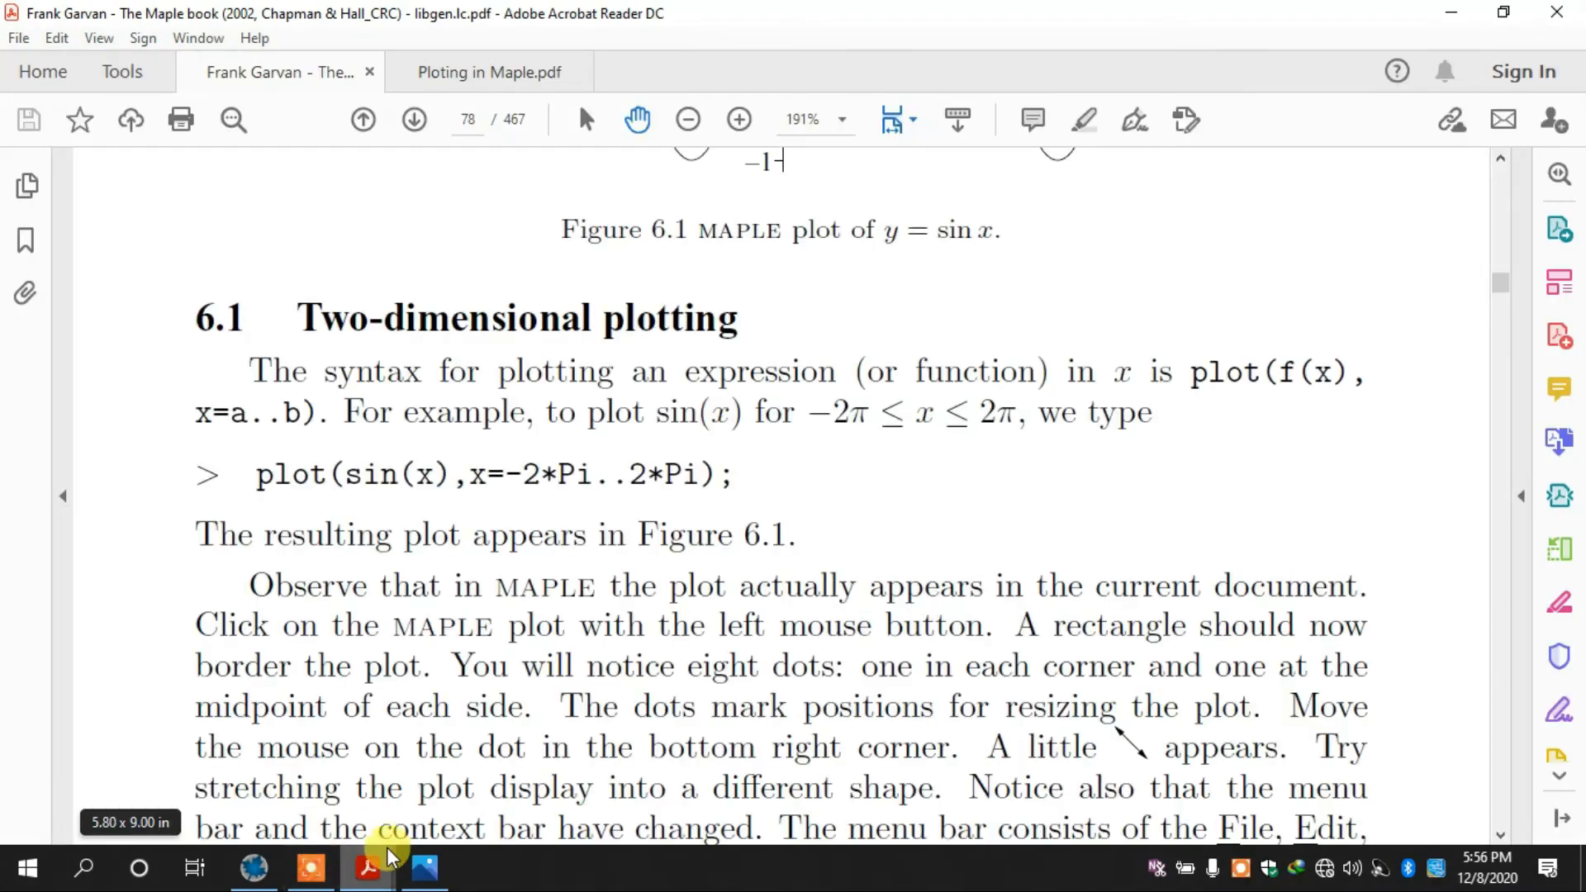
pyautogui.click(426, 868)
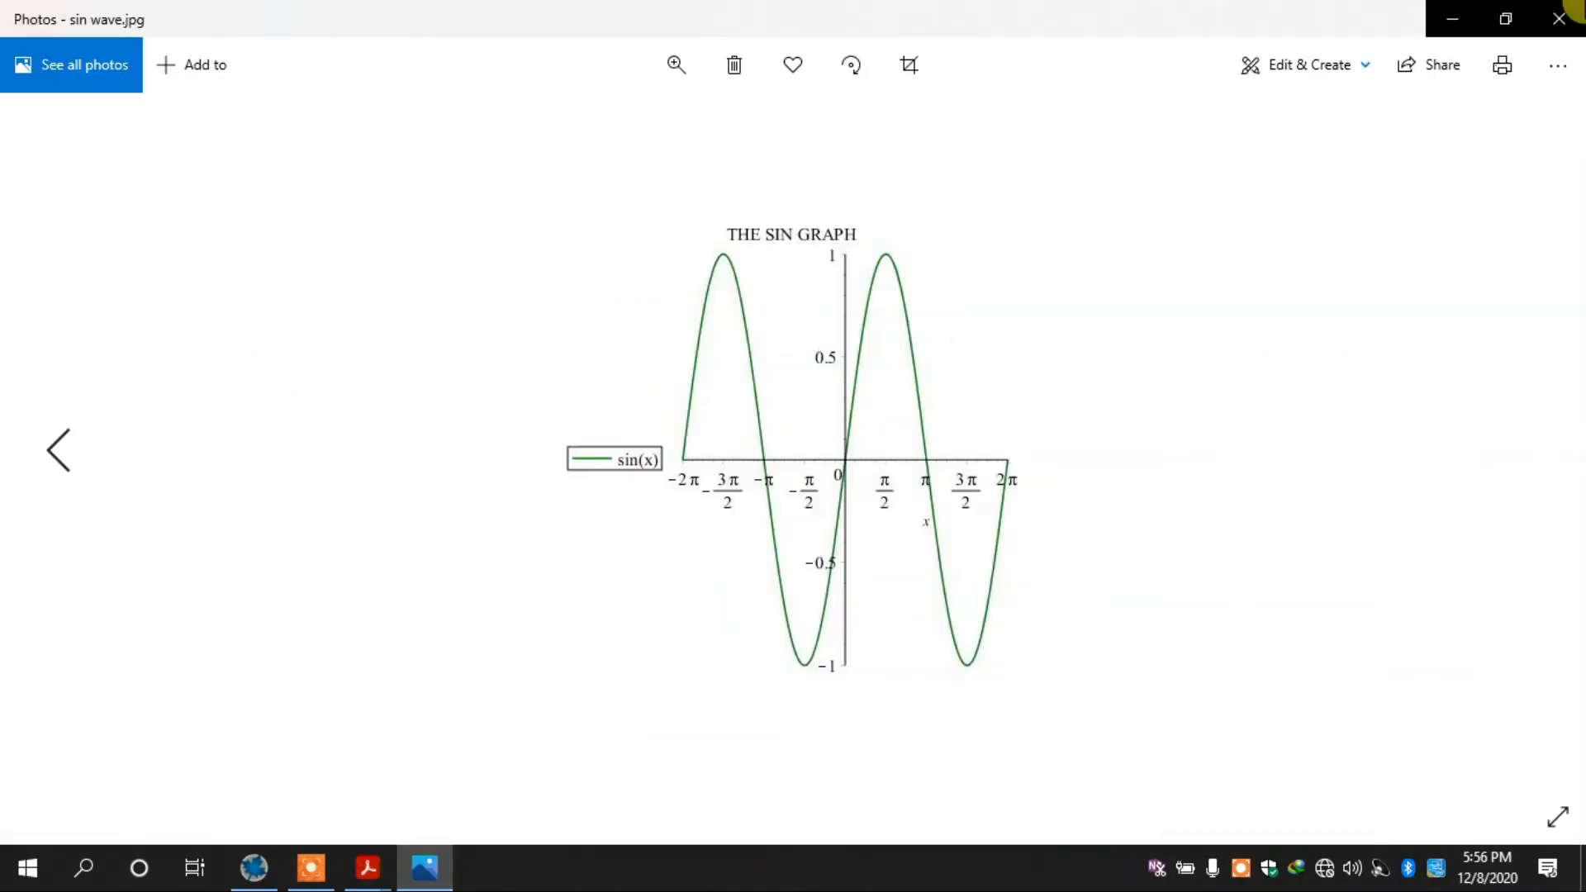
pyautogui.click(1461, 14)
pyautogui.click(254, 869)
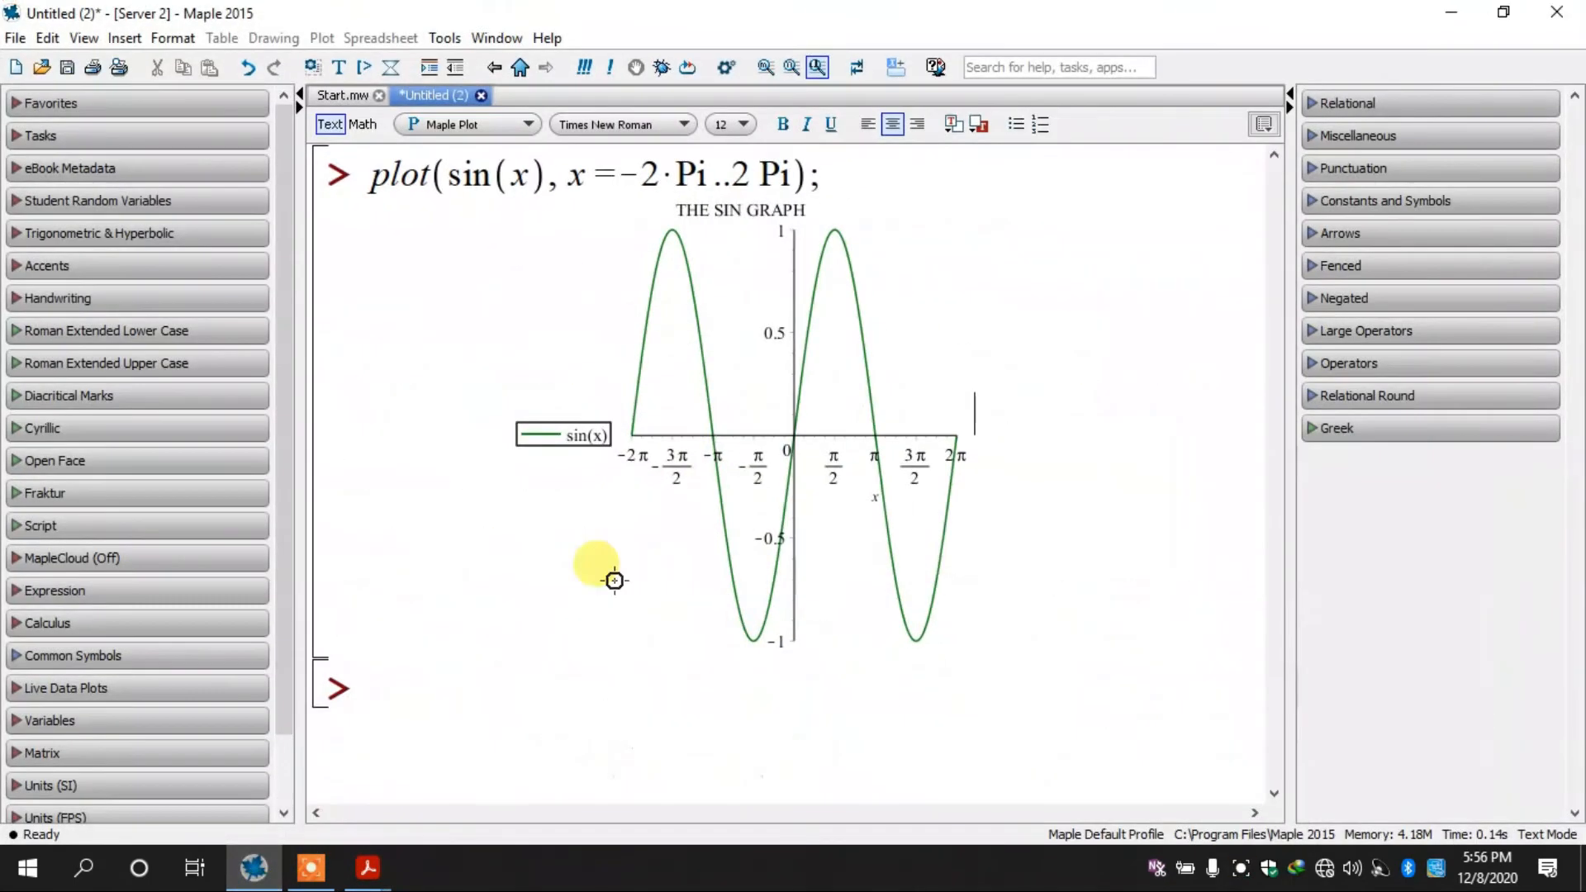
# Step: Change the line style of the green sine curve to Dash
pyautogui.click(784, 353)
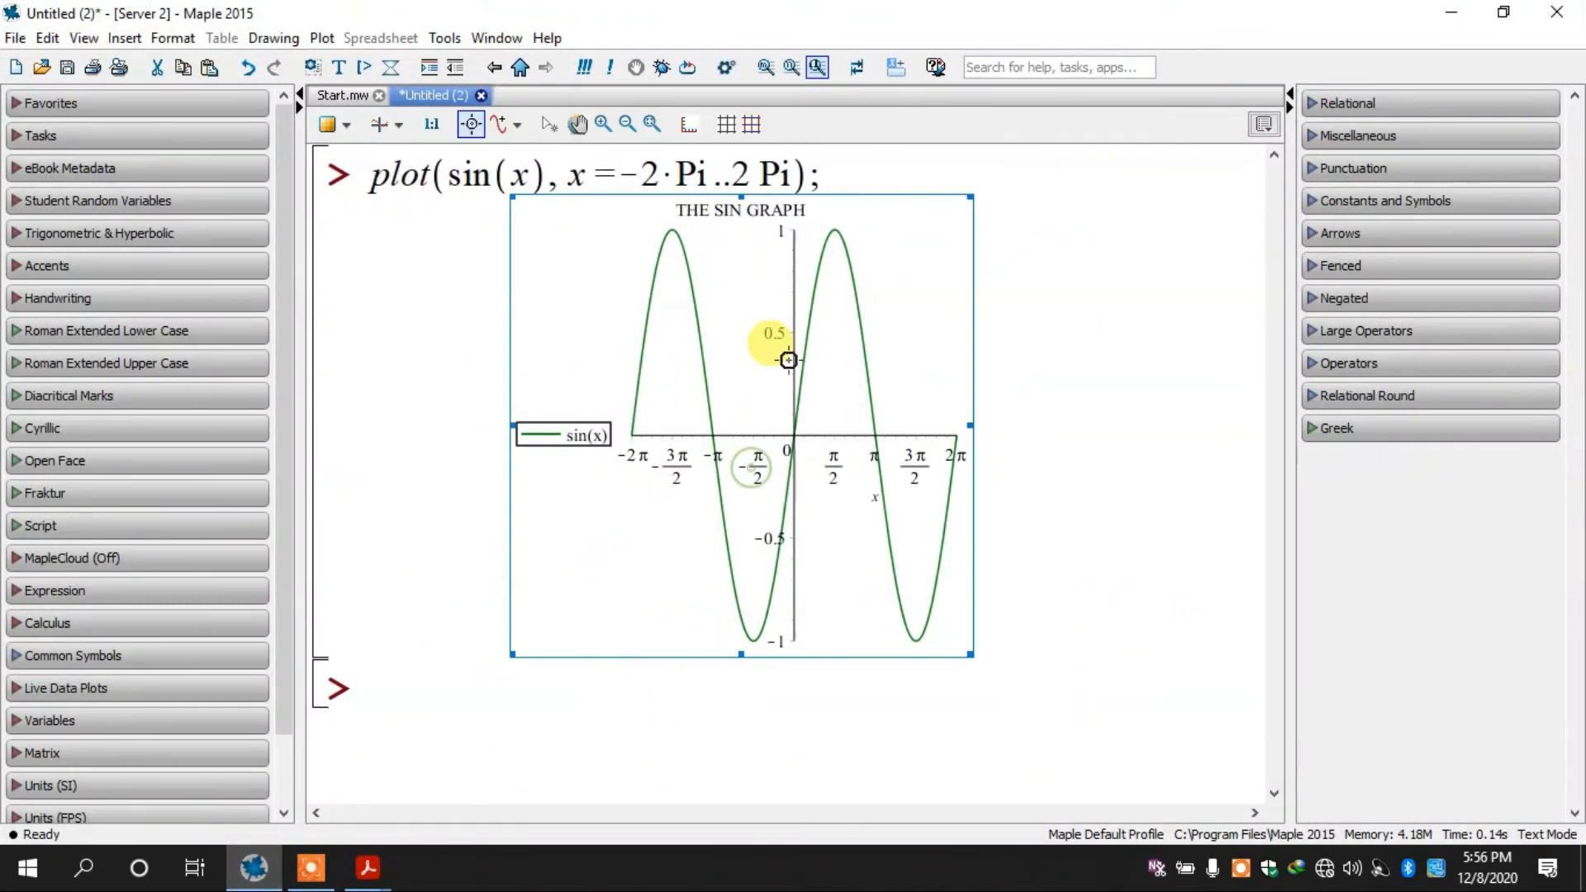
pyautogui.rightClick(678, 318)
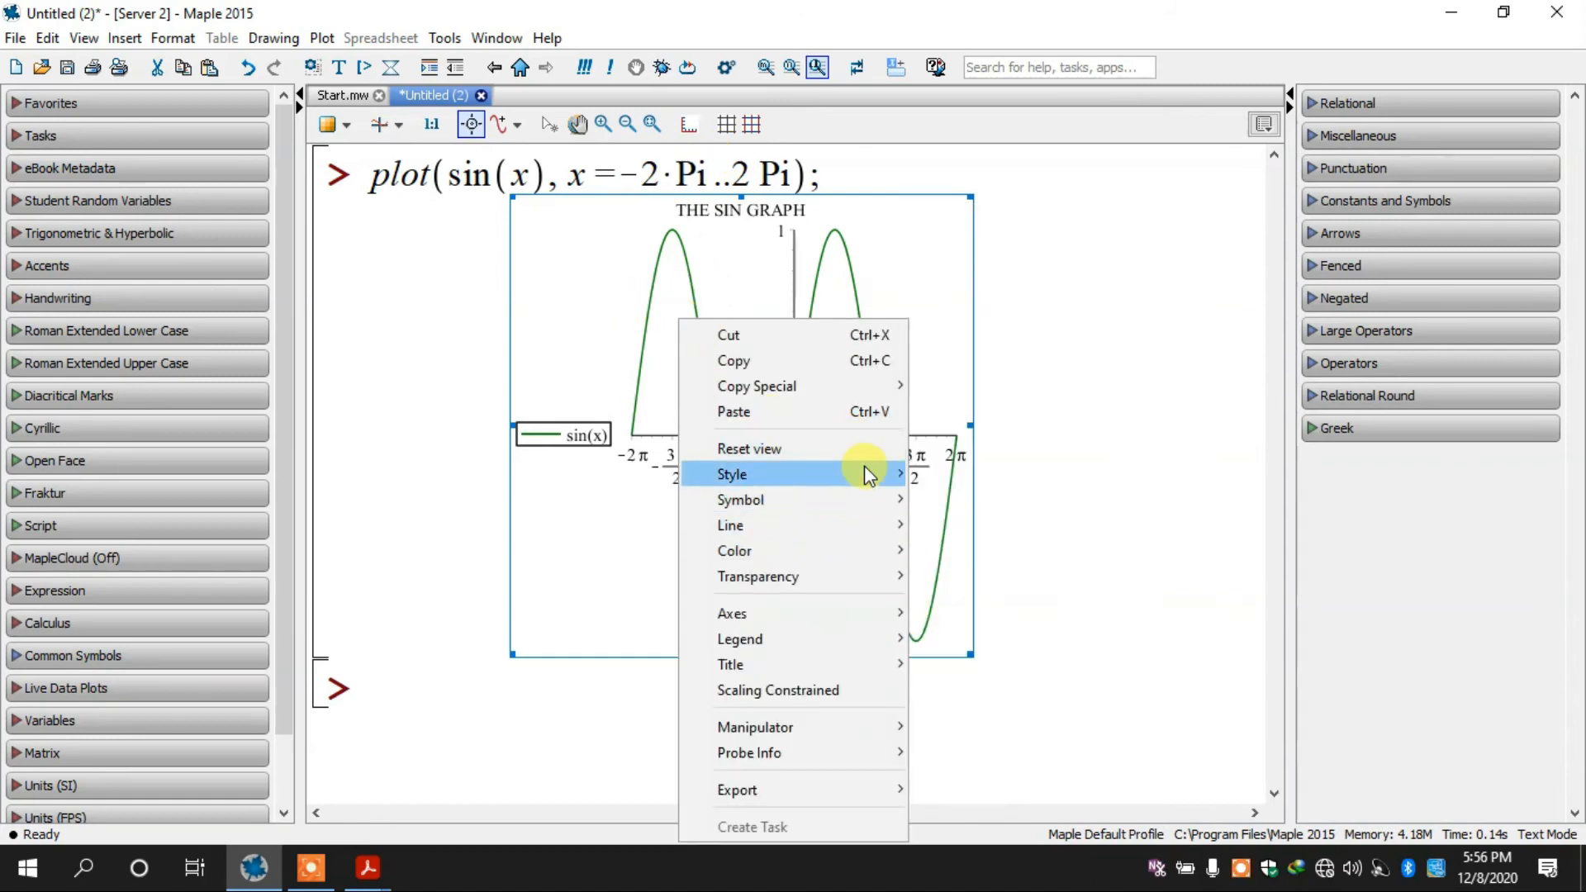
pyautogui.moveTo(867, 472)
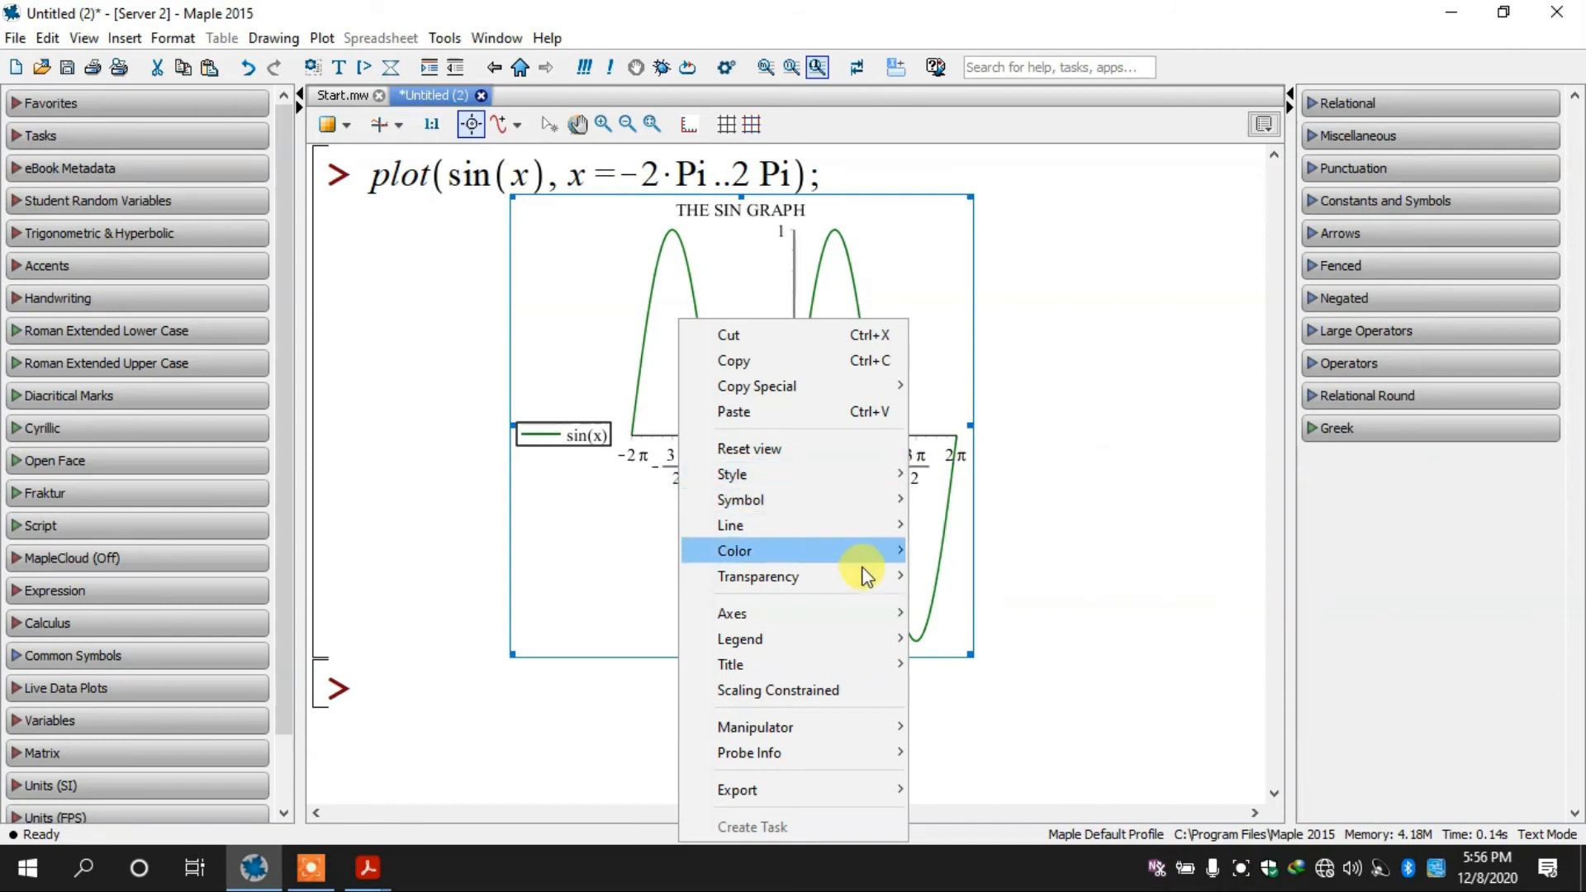
pyautogui.moveTo(863, 574)
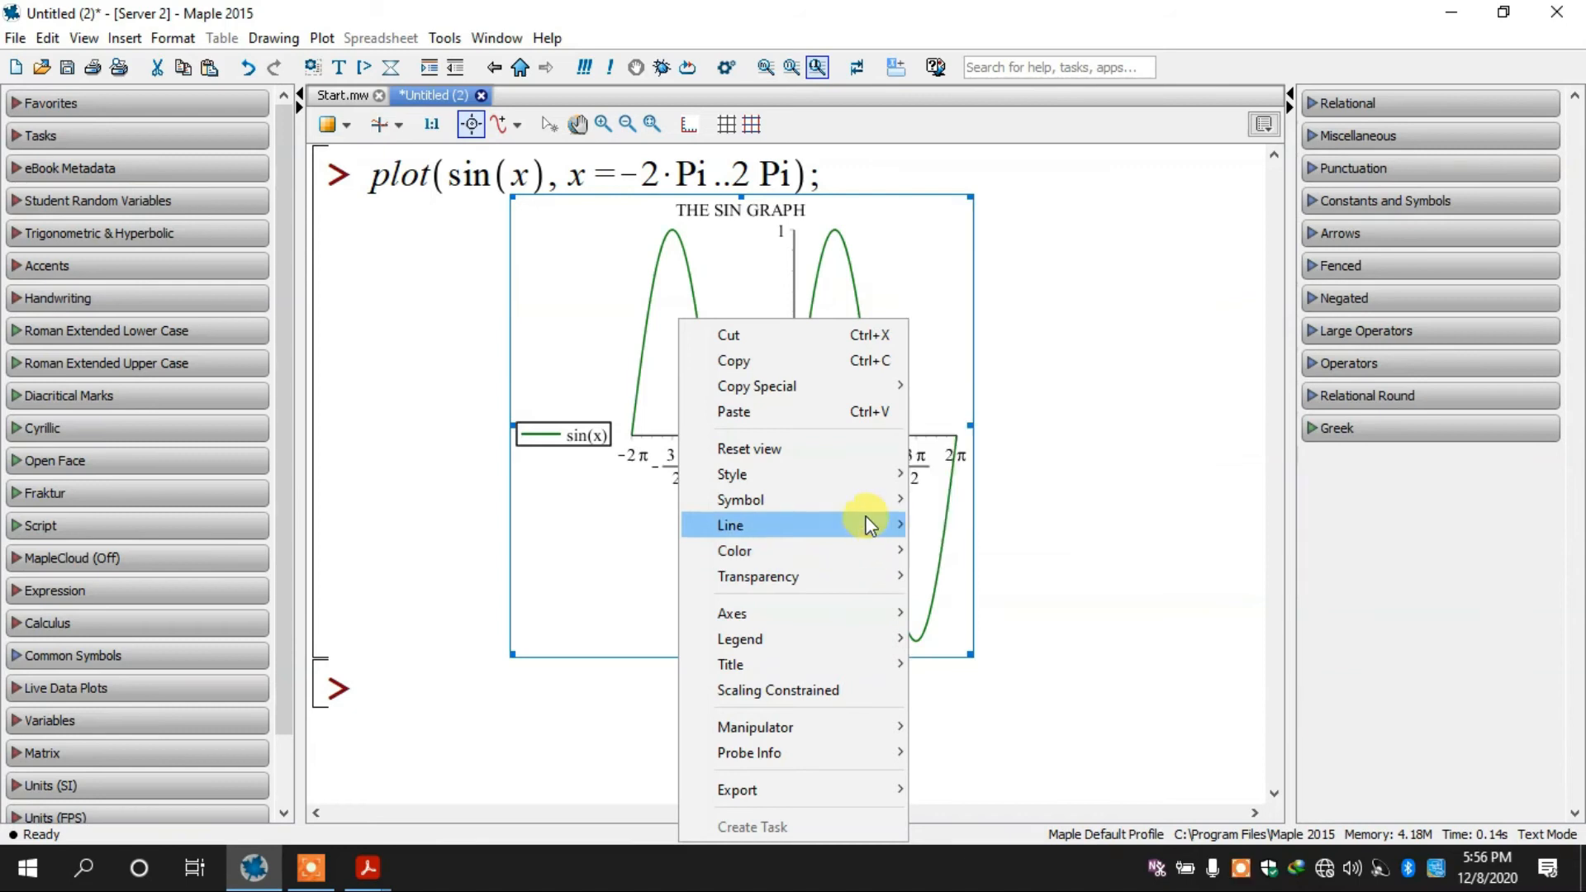
pyautogui.moveTo(870, 527)
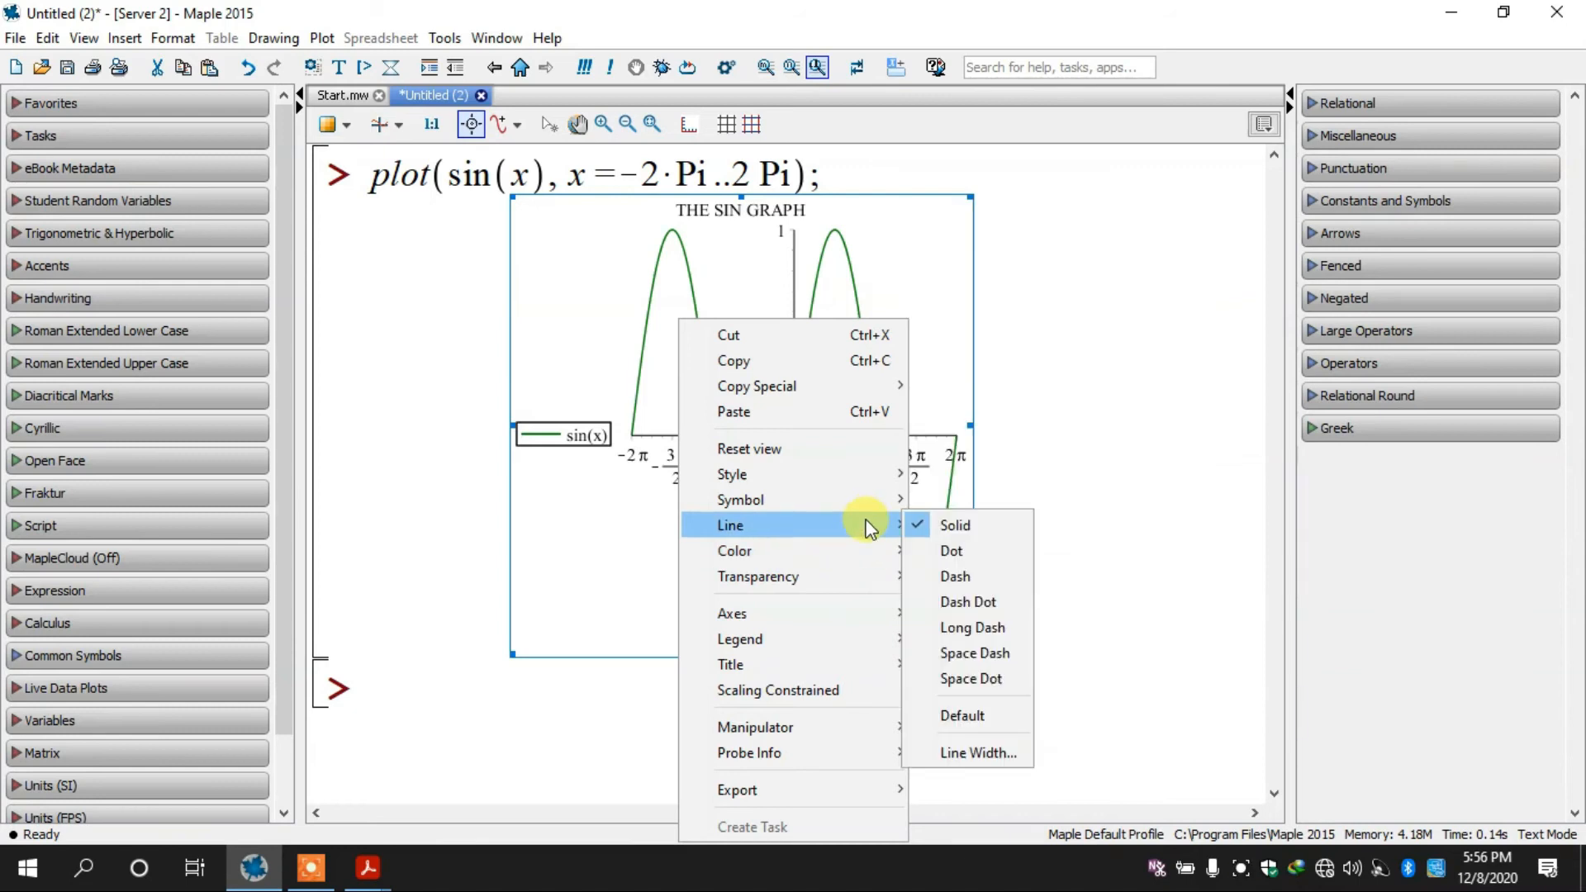
pyautogui.click(978, 568)
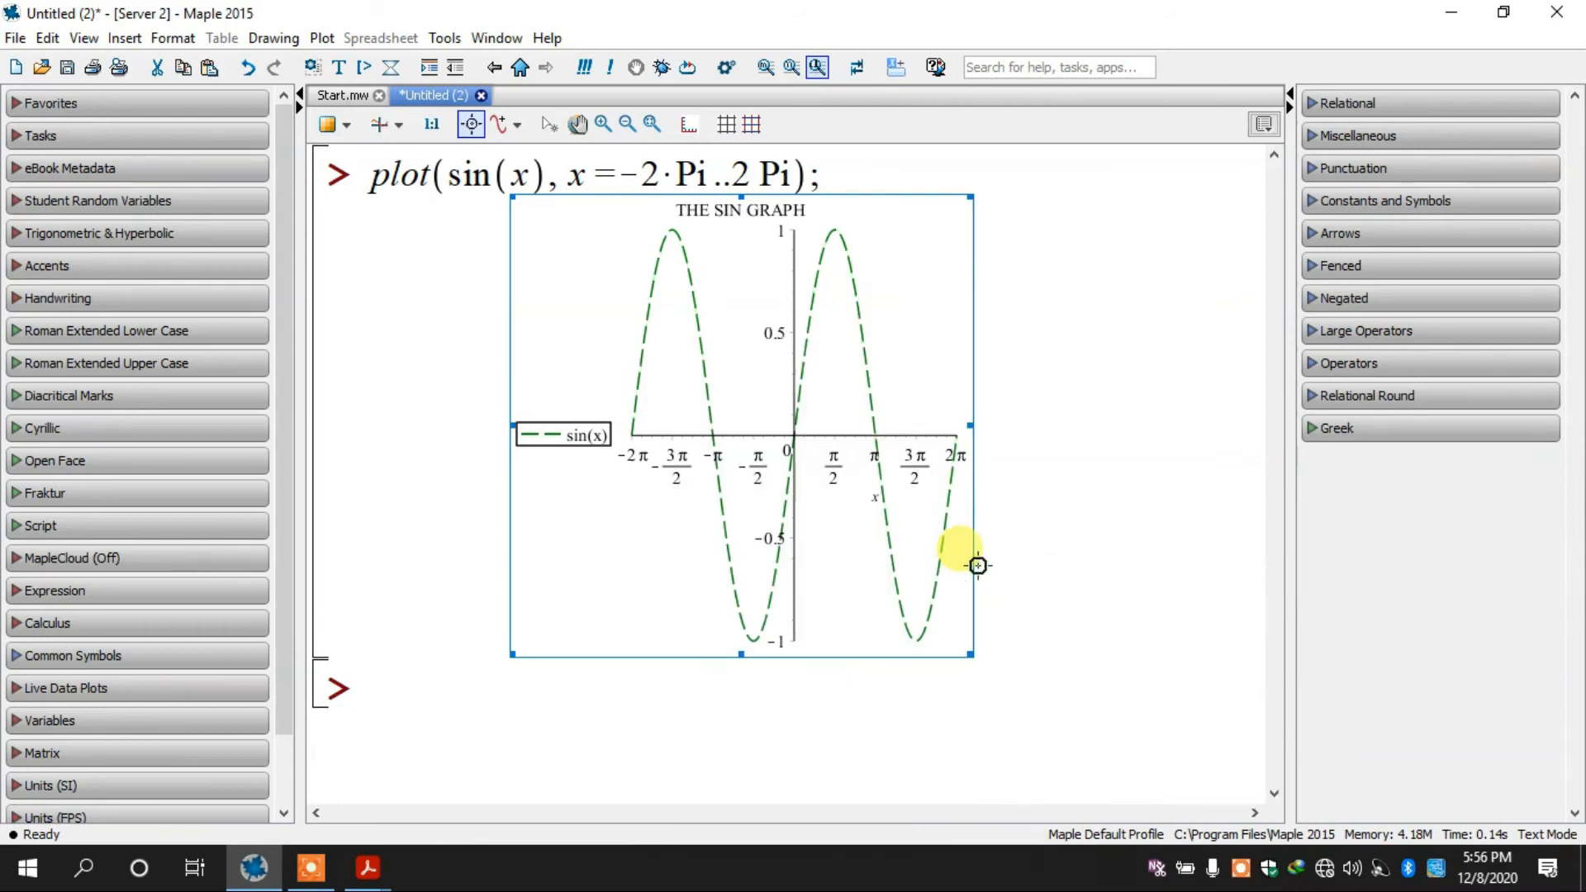
# Step: Change the line style of the green sine curve to Solid
pyautogui.rightClick(737, 348)
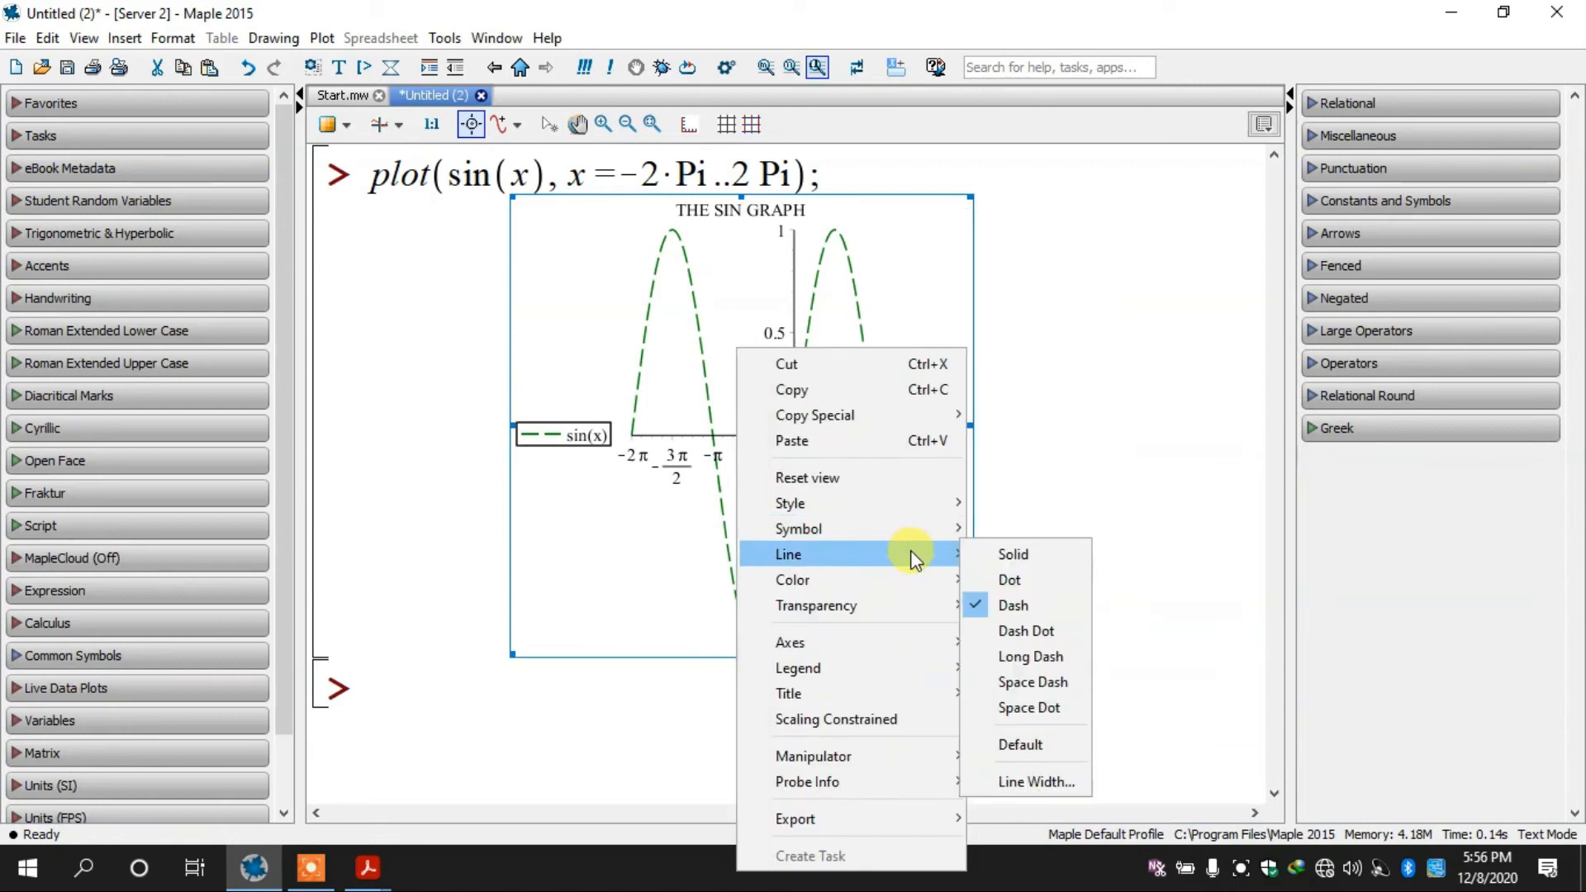
pyautogui.moveTo(949, 535)
pyautogui.moveTo(936, 613)
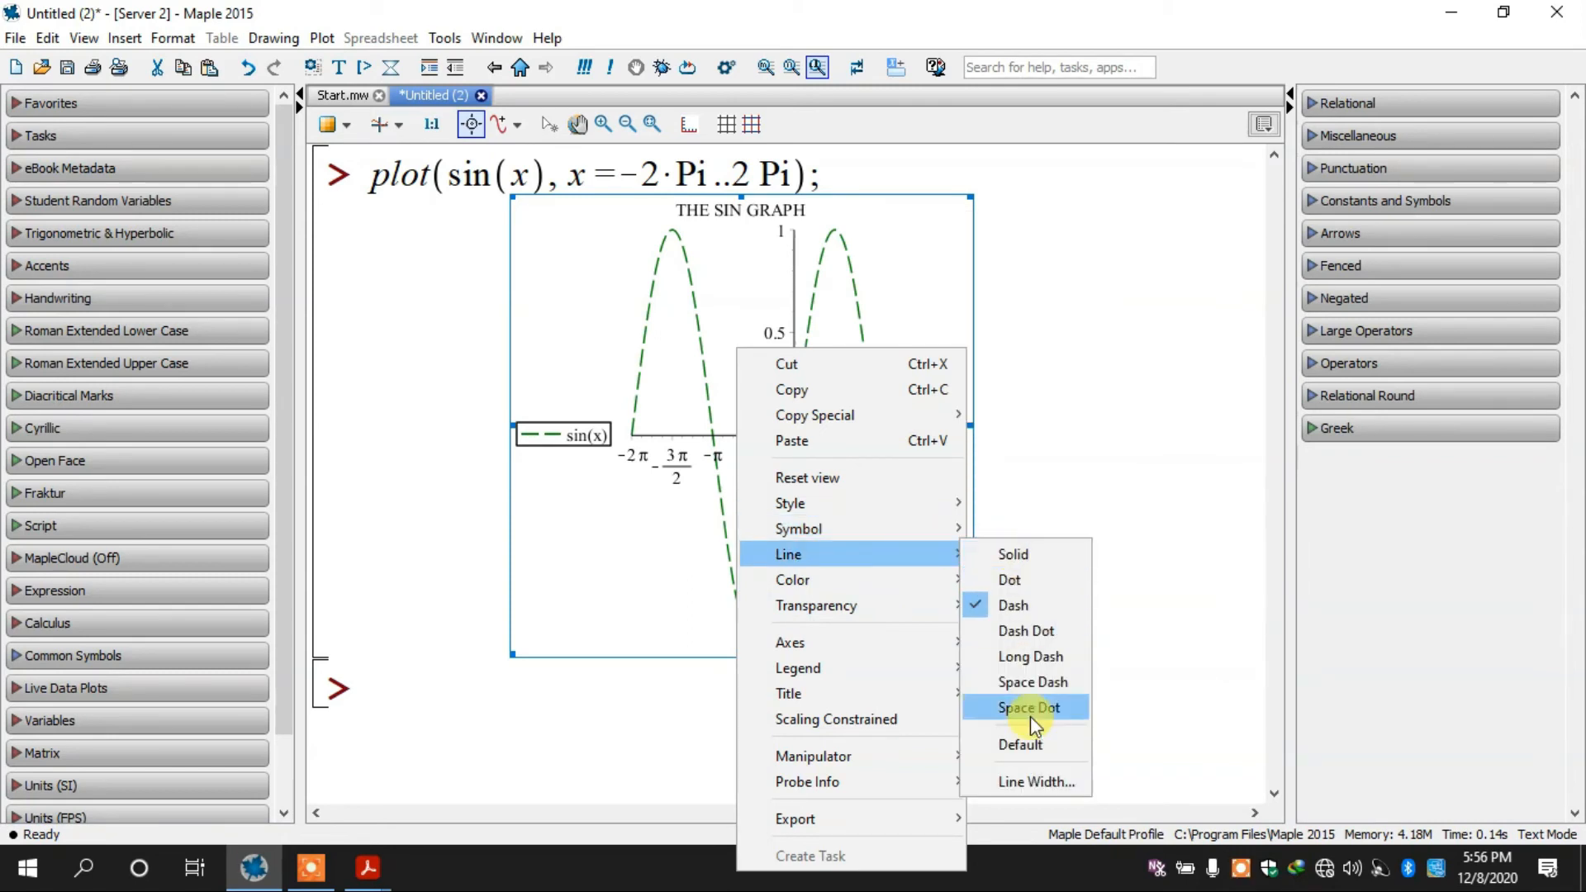
pyautogui.click(1054, 554)
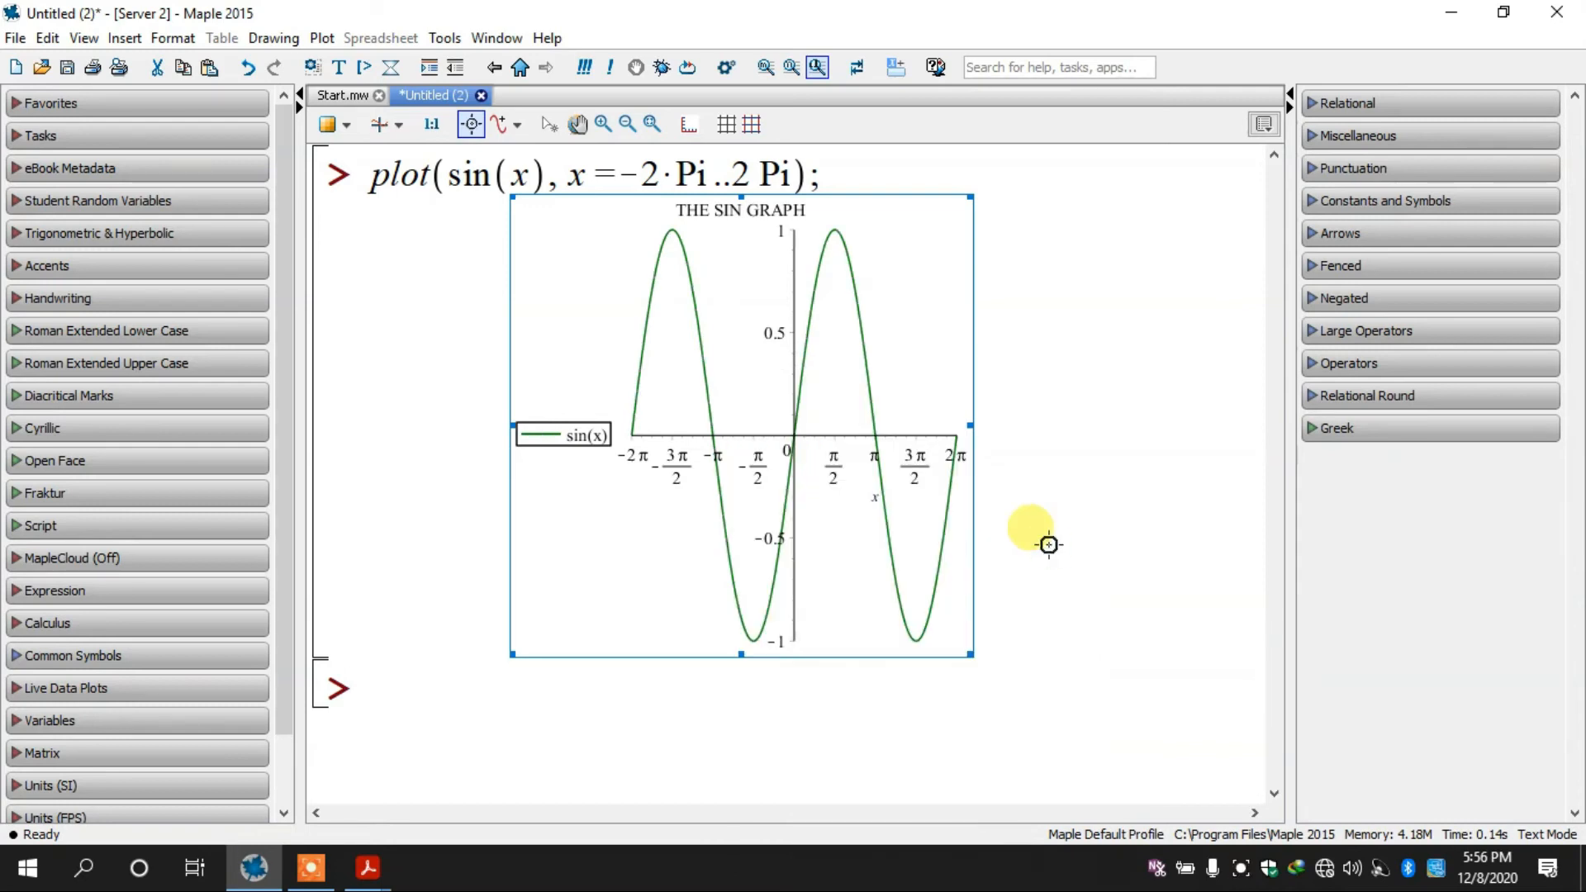
# Step: Delete the entire worksheet content, including the sin(x) plot command and its graph
pyautogui.hotkey('ctrl', 'a')
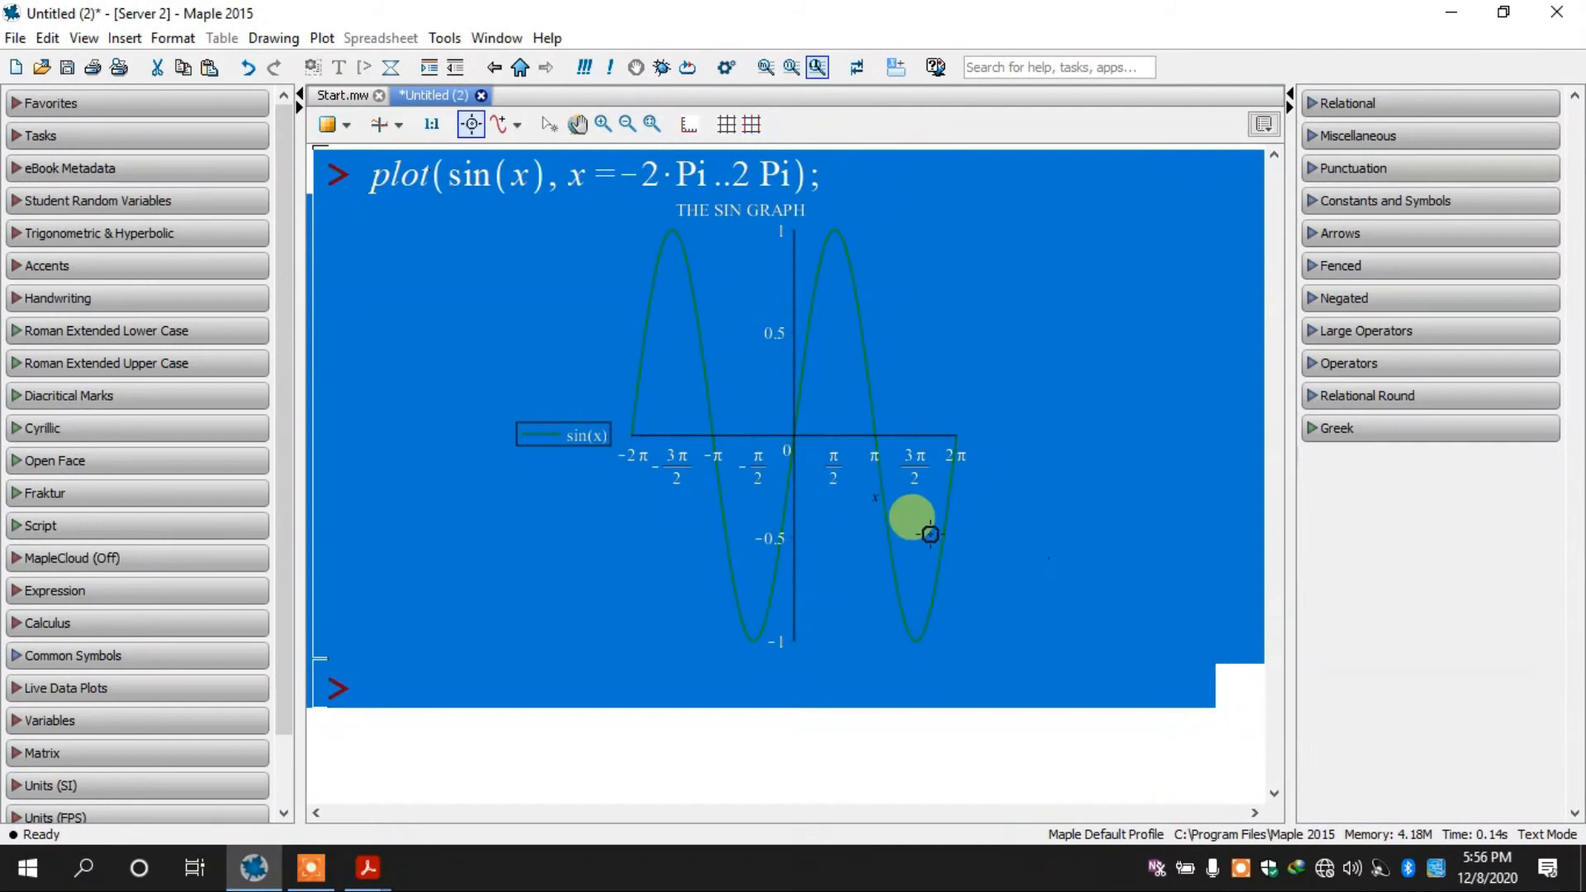
pyautogui.click(818, 483)
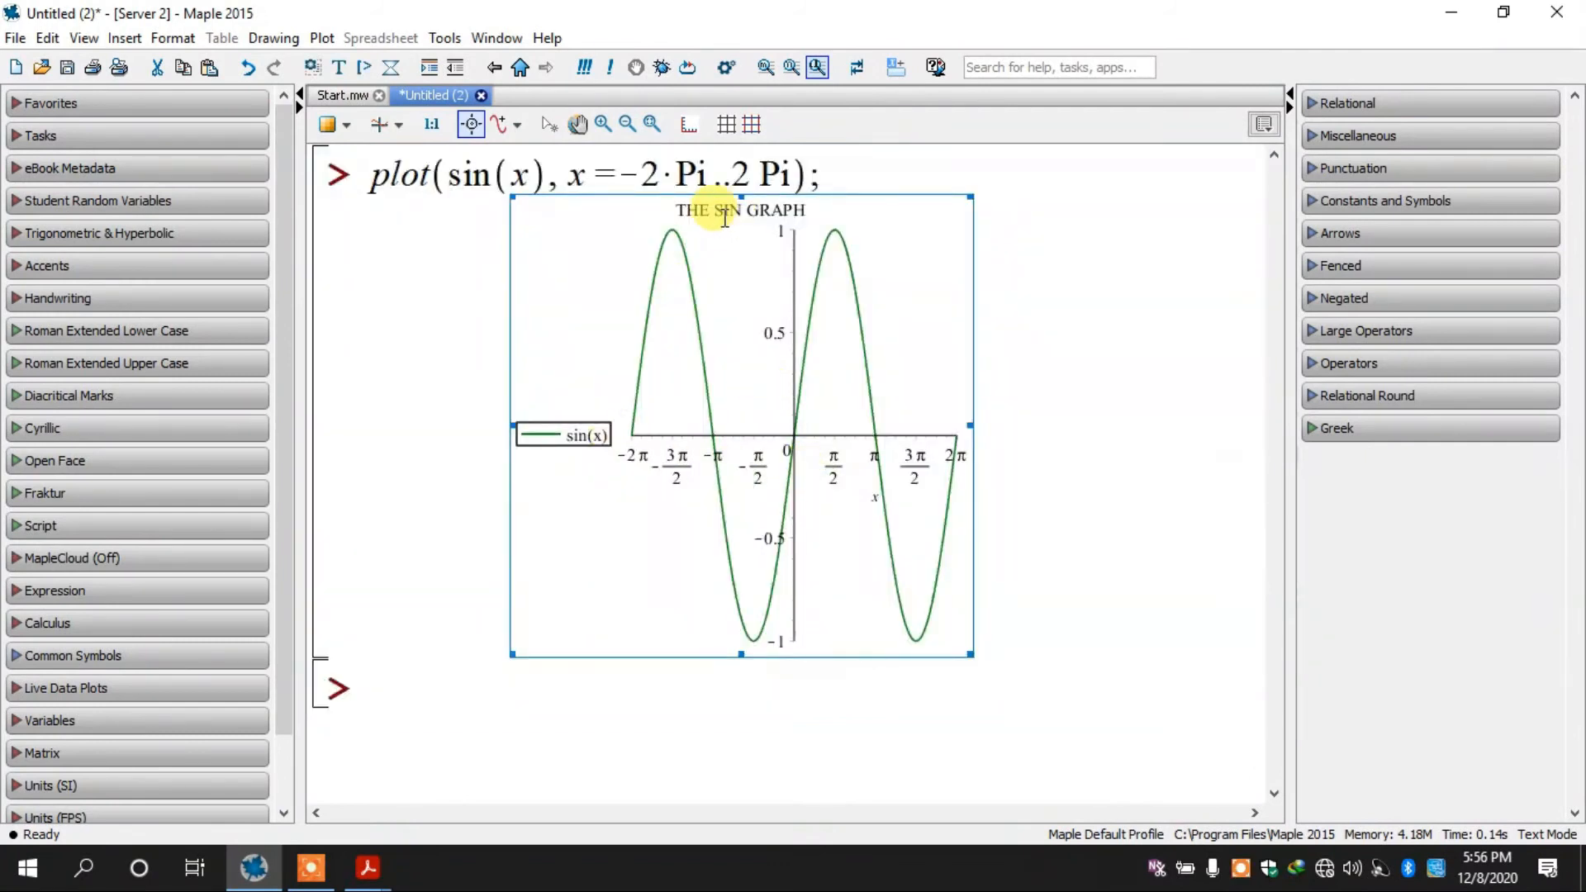
pyautogui.click(637, 355)
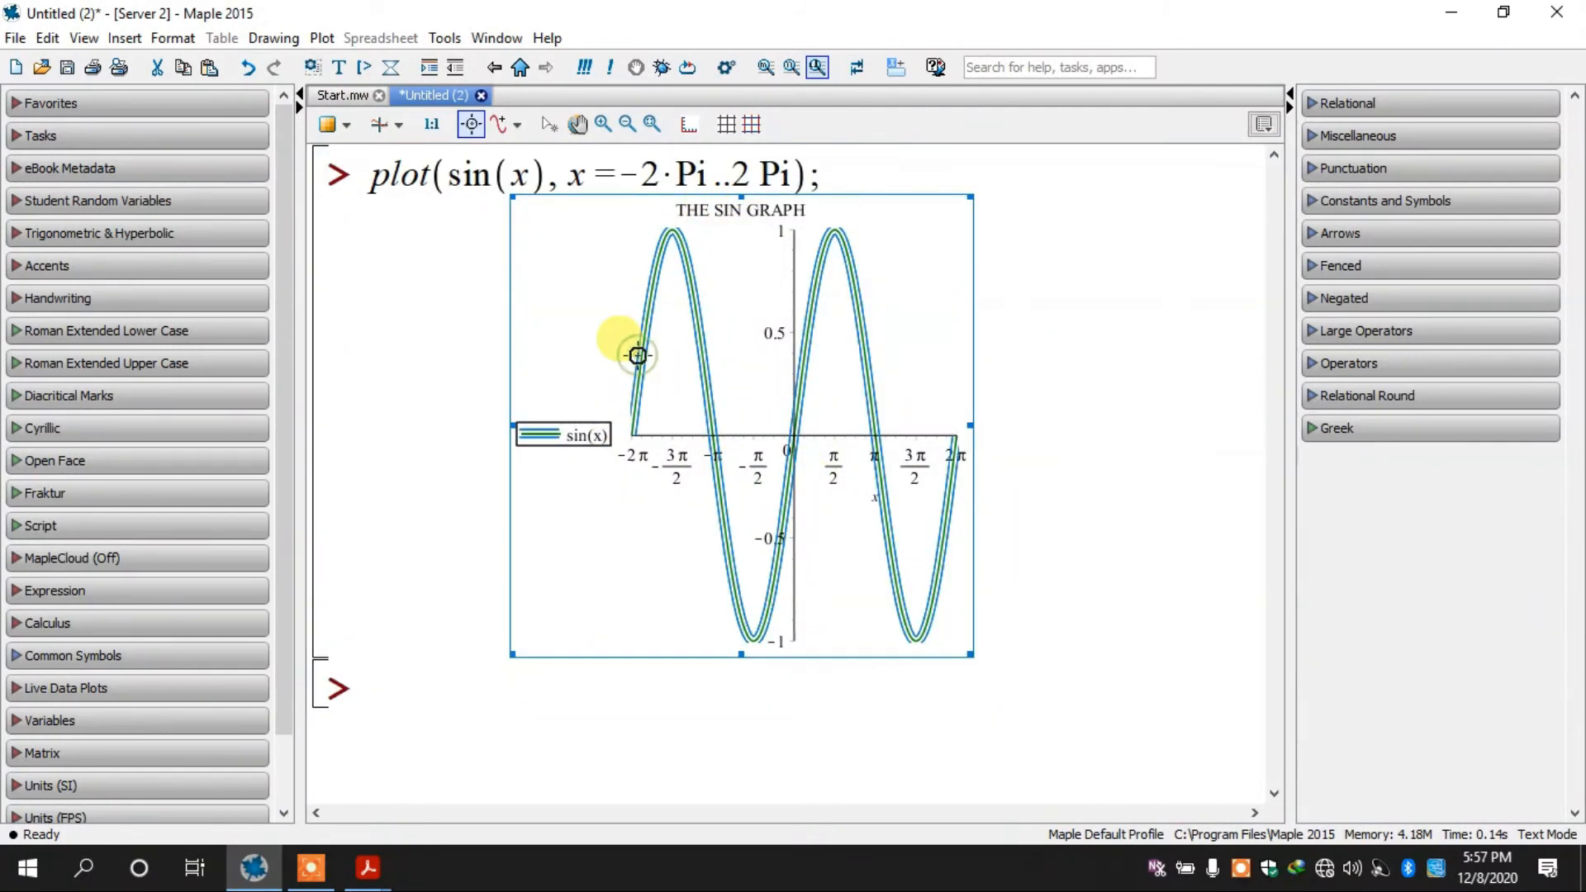
pyautogui.click(570, 370)
pyautogui.click(338, 359)
pyautogui.click(568, 334)
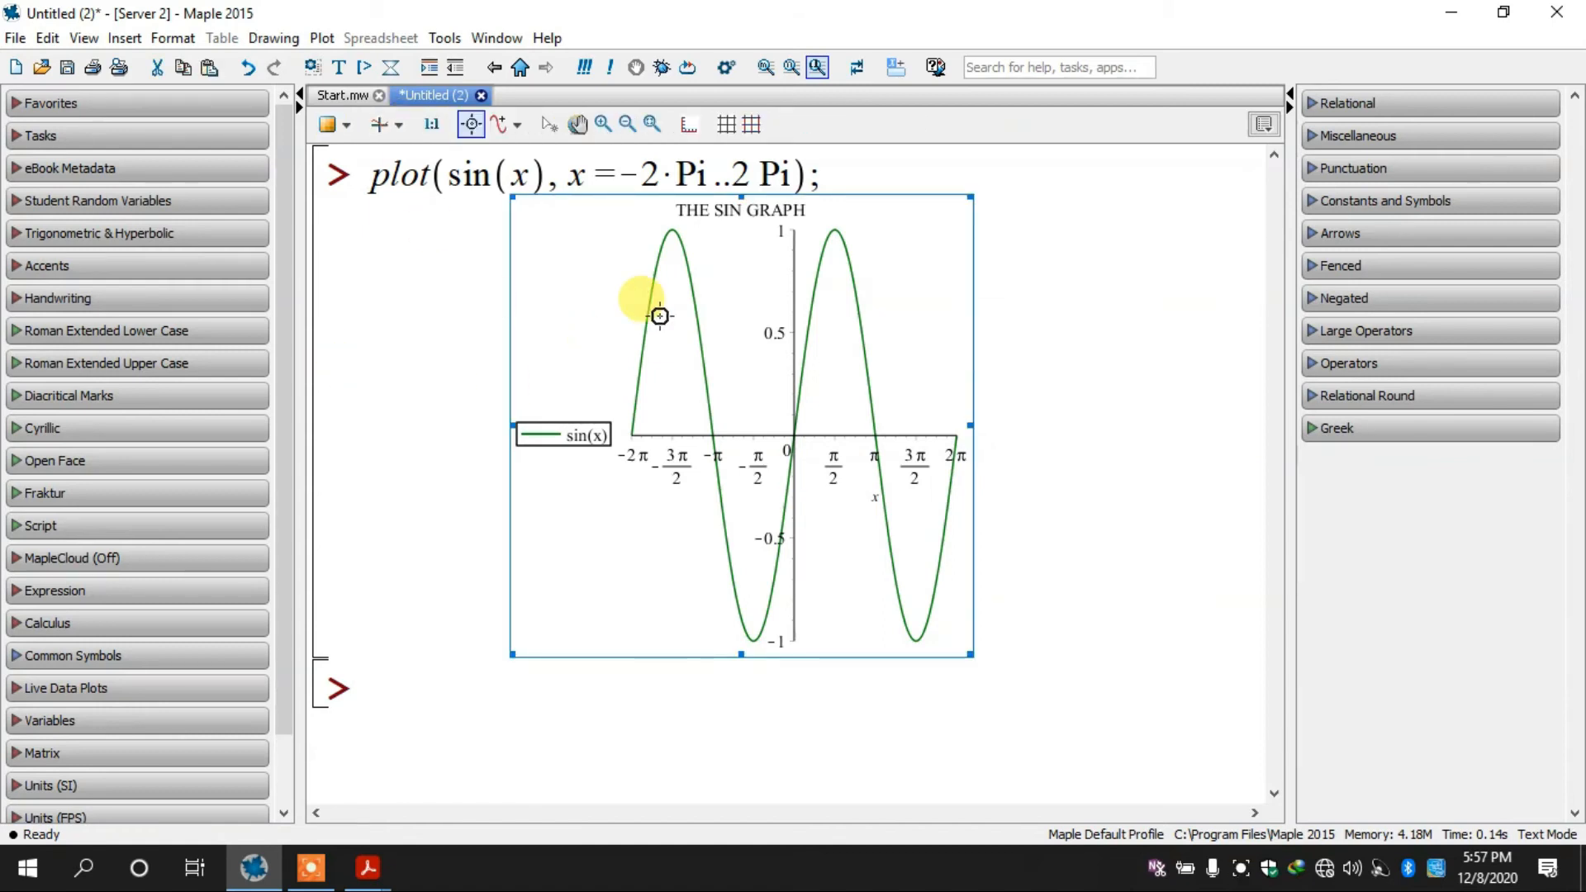
pyautogui.hotkey('ctrl', 'a')
pyautogui.press('Delete')
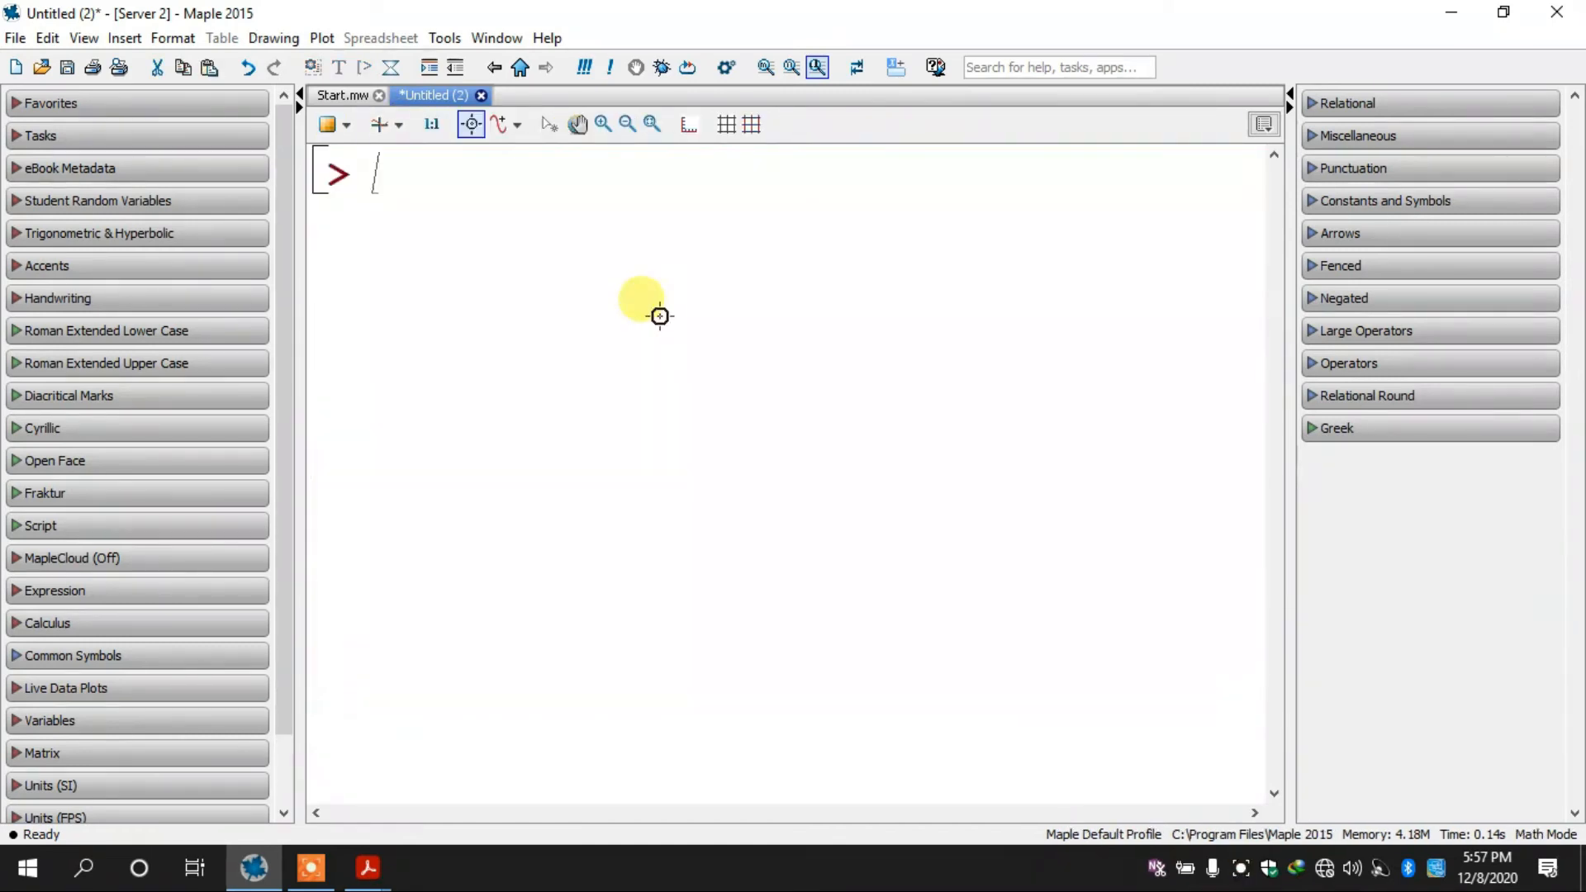
# Step: Switch to The Maple book in Acrobat Reader and look through section 6.1 on two-dimensional plotting up to 6.1.2 Parametric plots
pyautogui.click(368, 867)
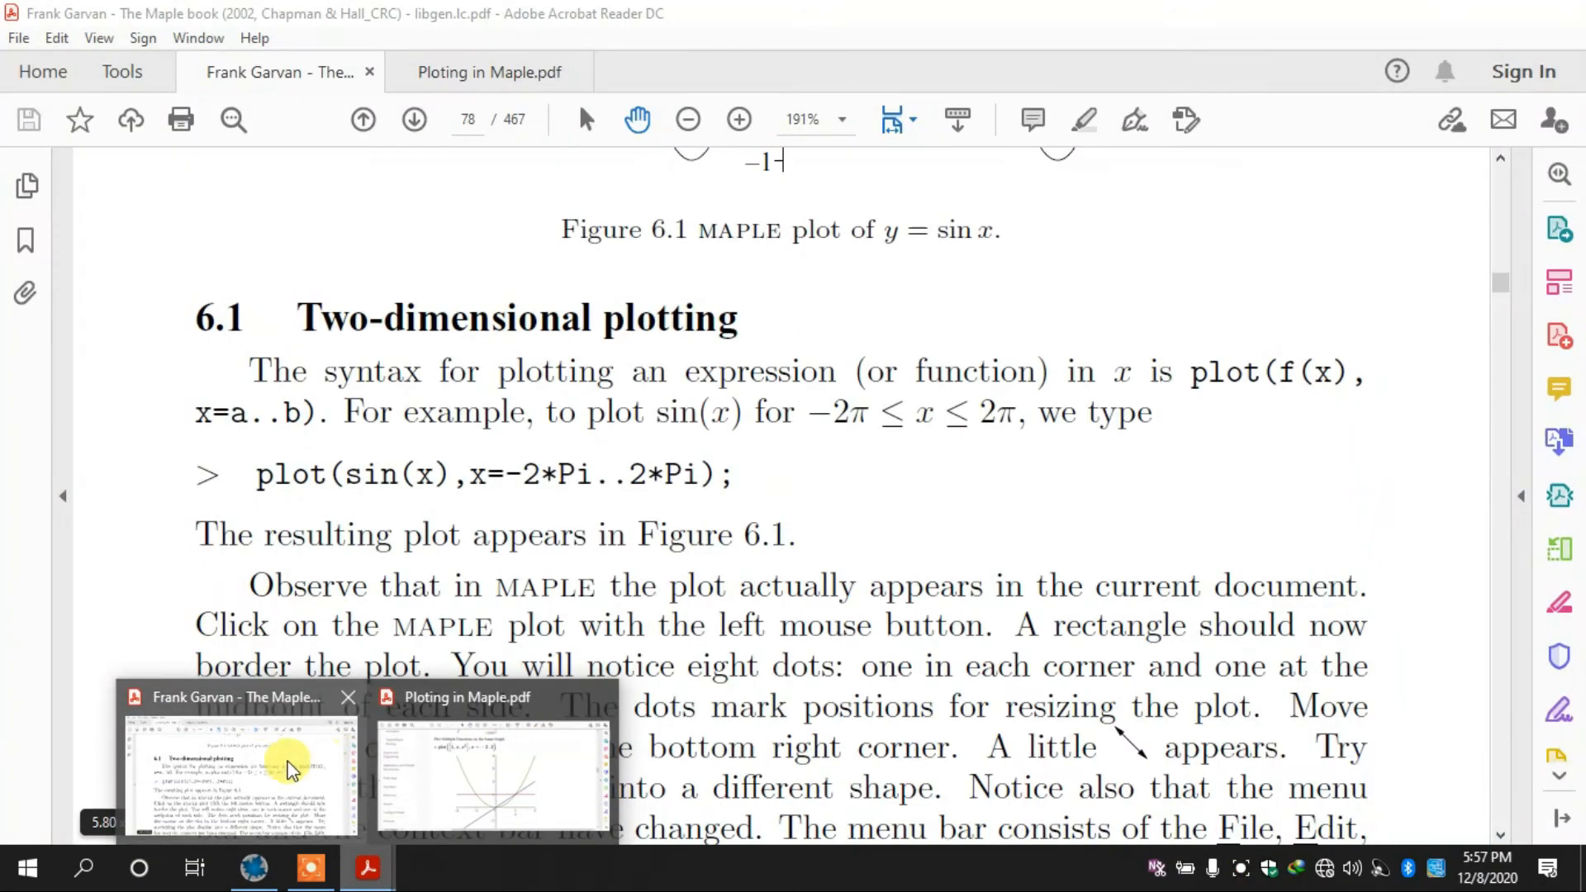
pyautogui.click(264, 751)
pyautogui.scroll(-10, 256, 747)
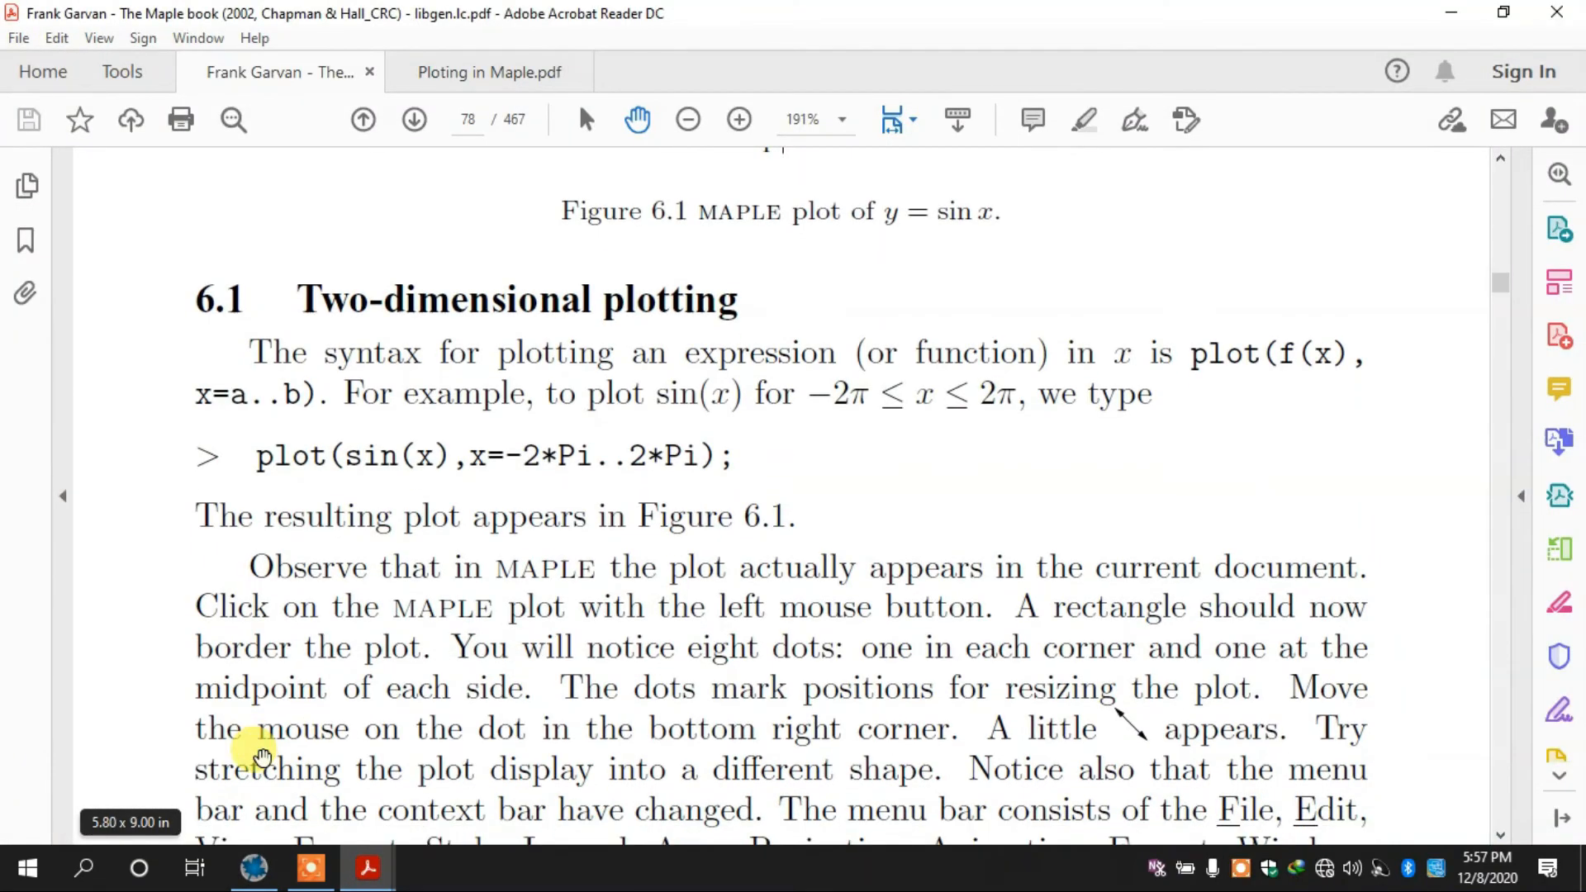
pyautogui.scroll(-20, 262, 755)
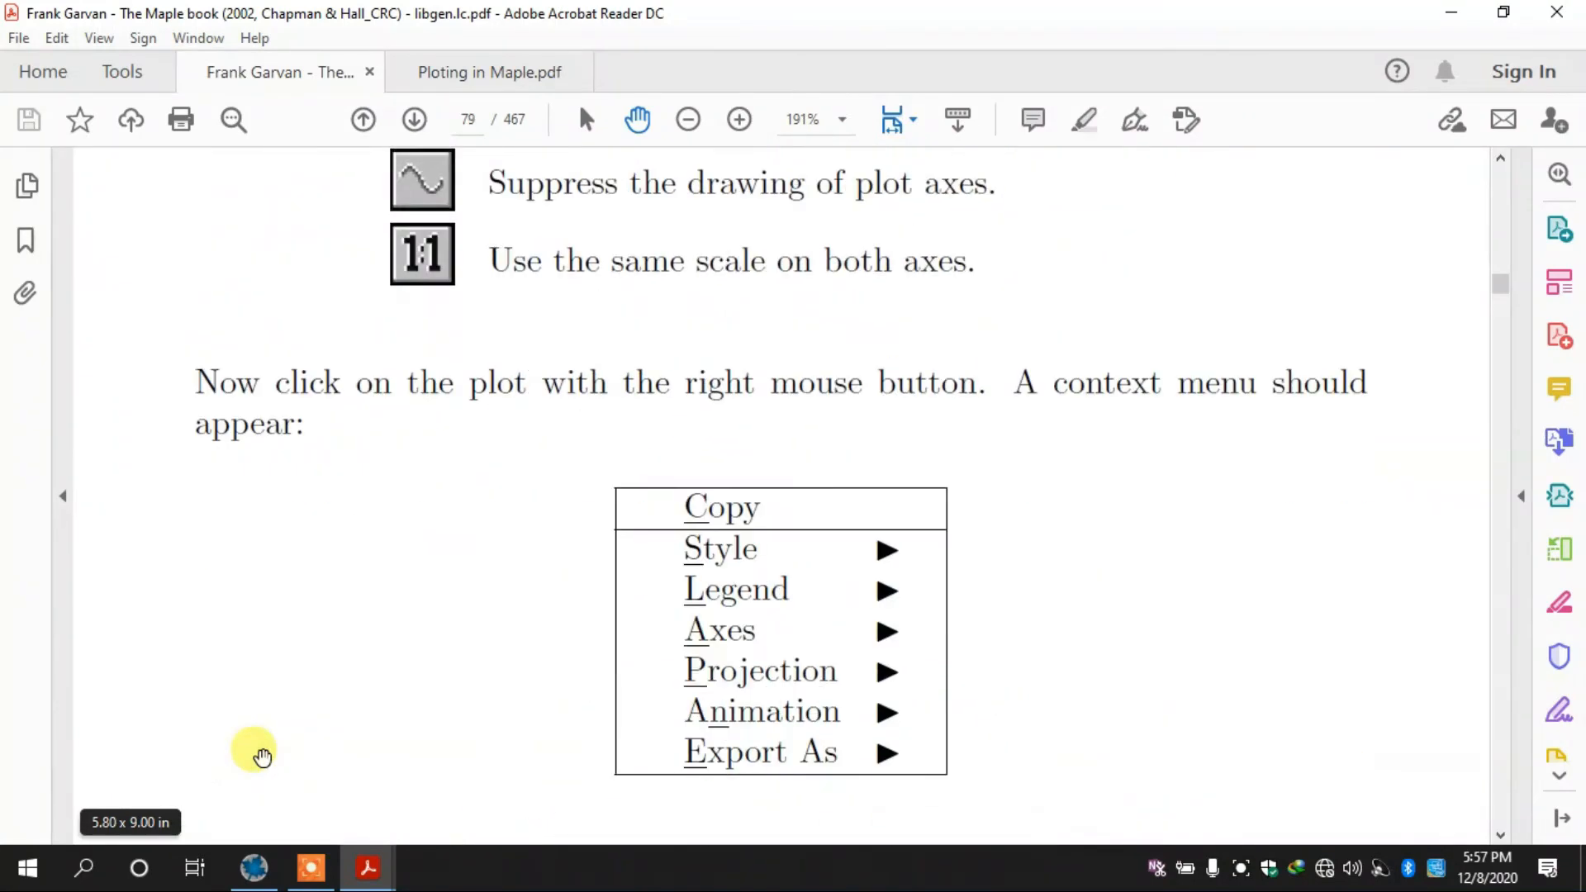
pyautogui.scroll(5, 263, 757)
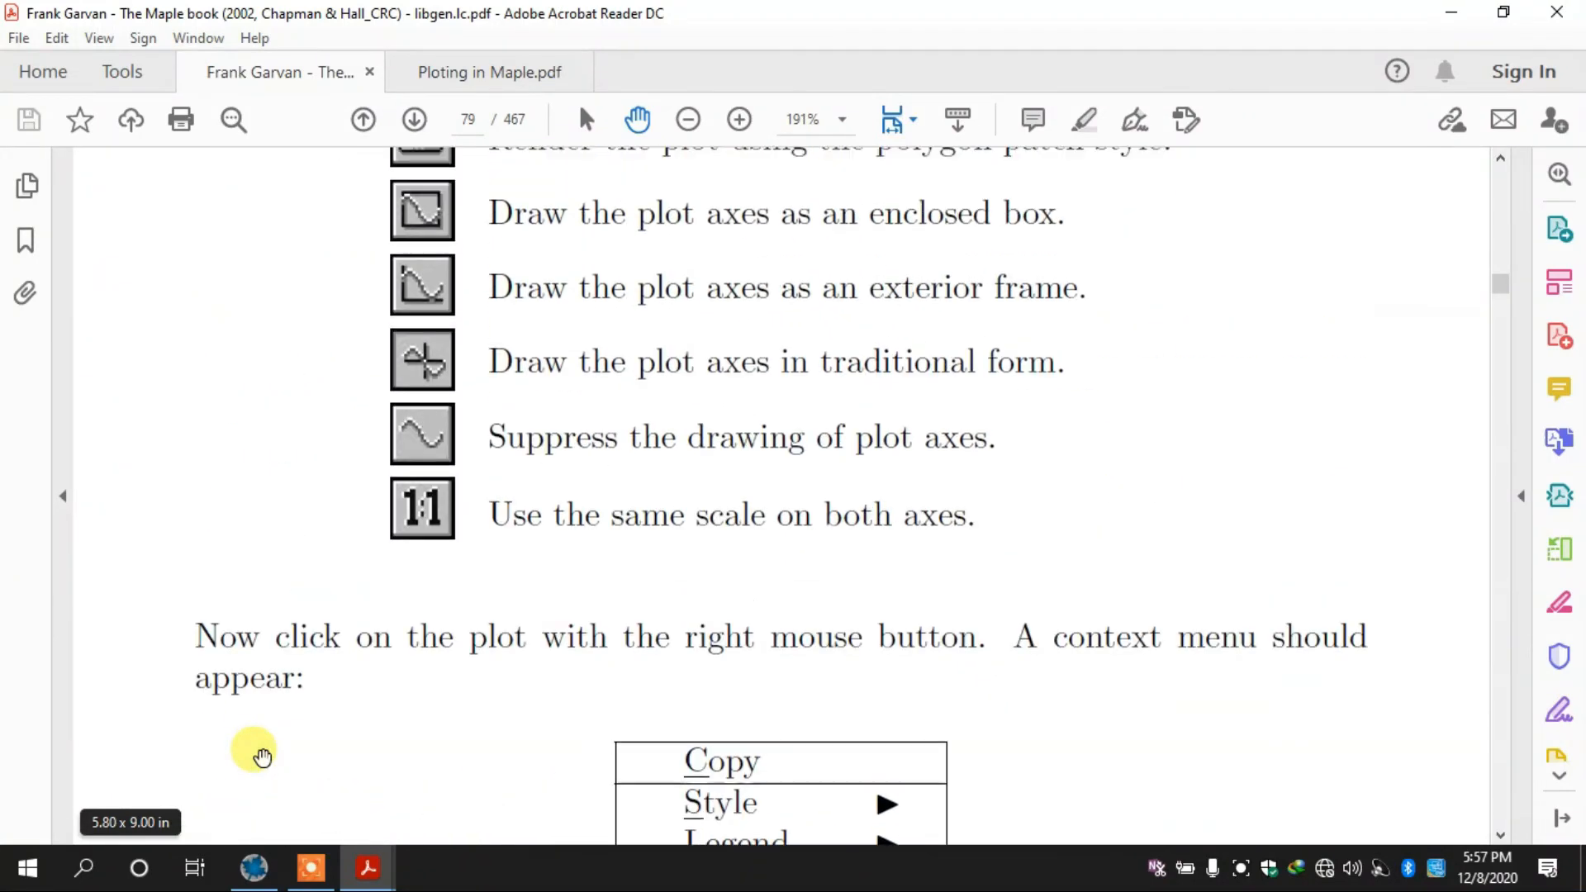
pyautogui.scroll(1, 394, 652)
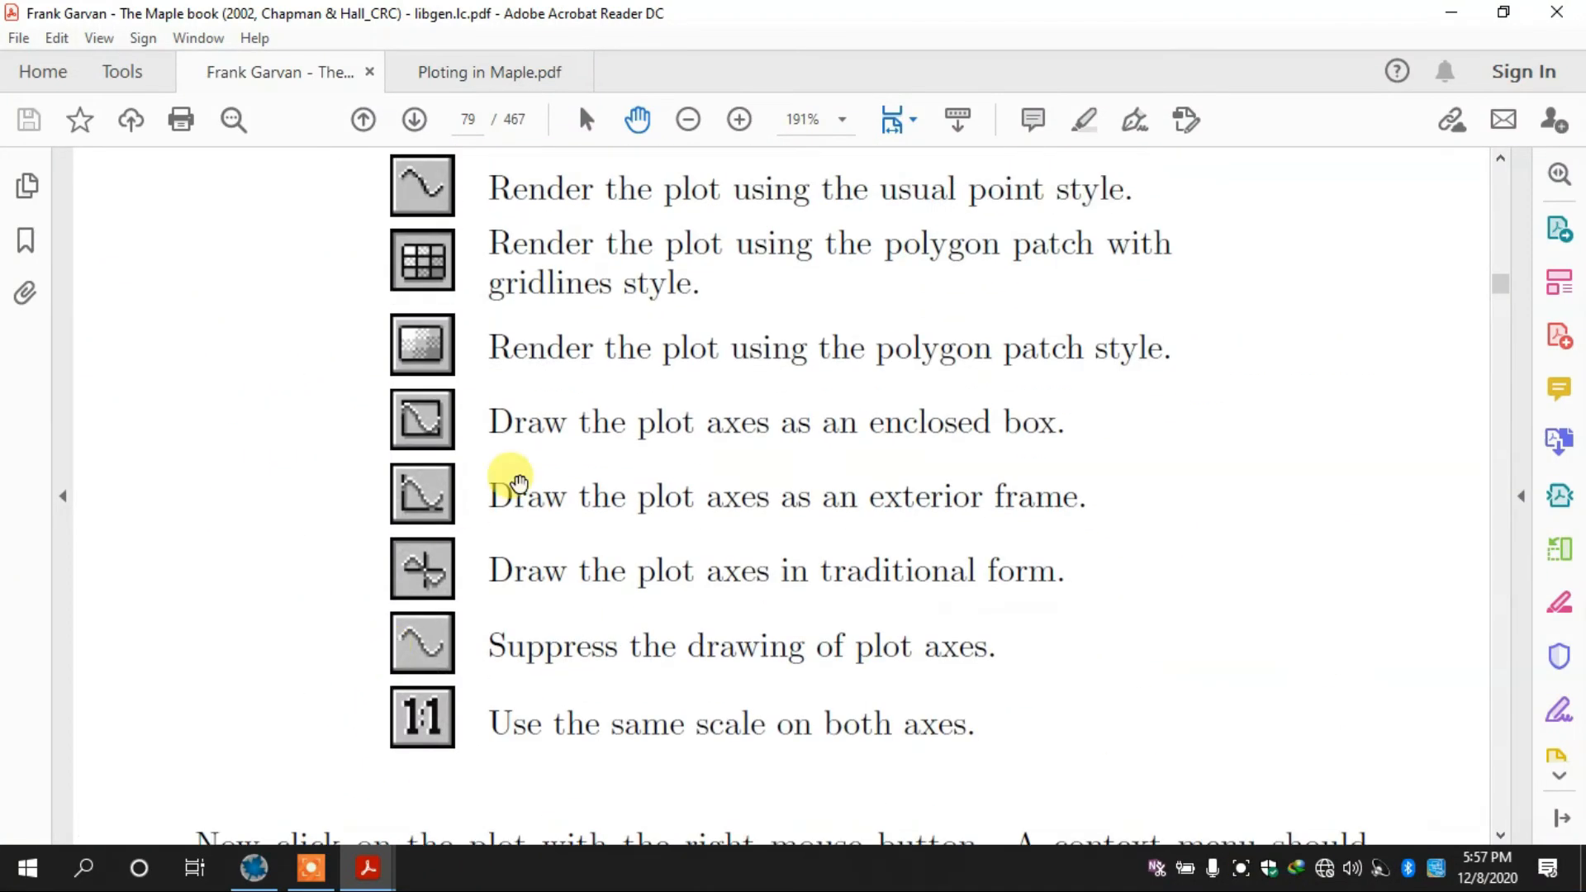
pyautogui.scroll(-3, 512, 474)
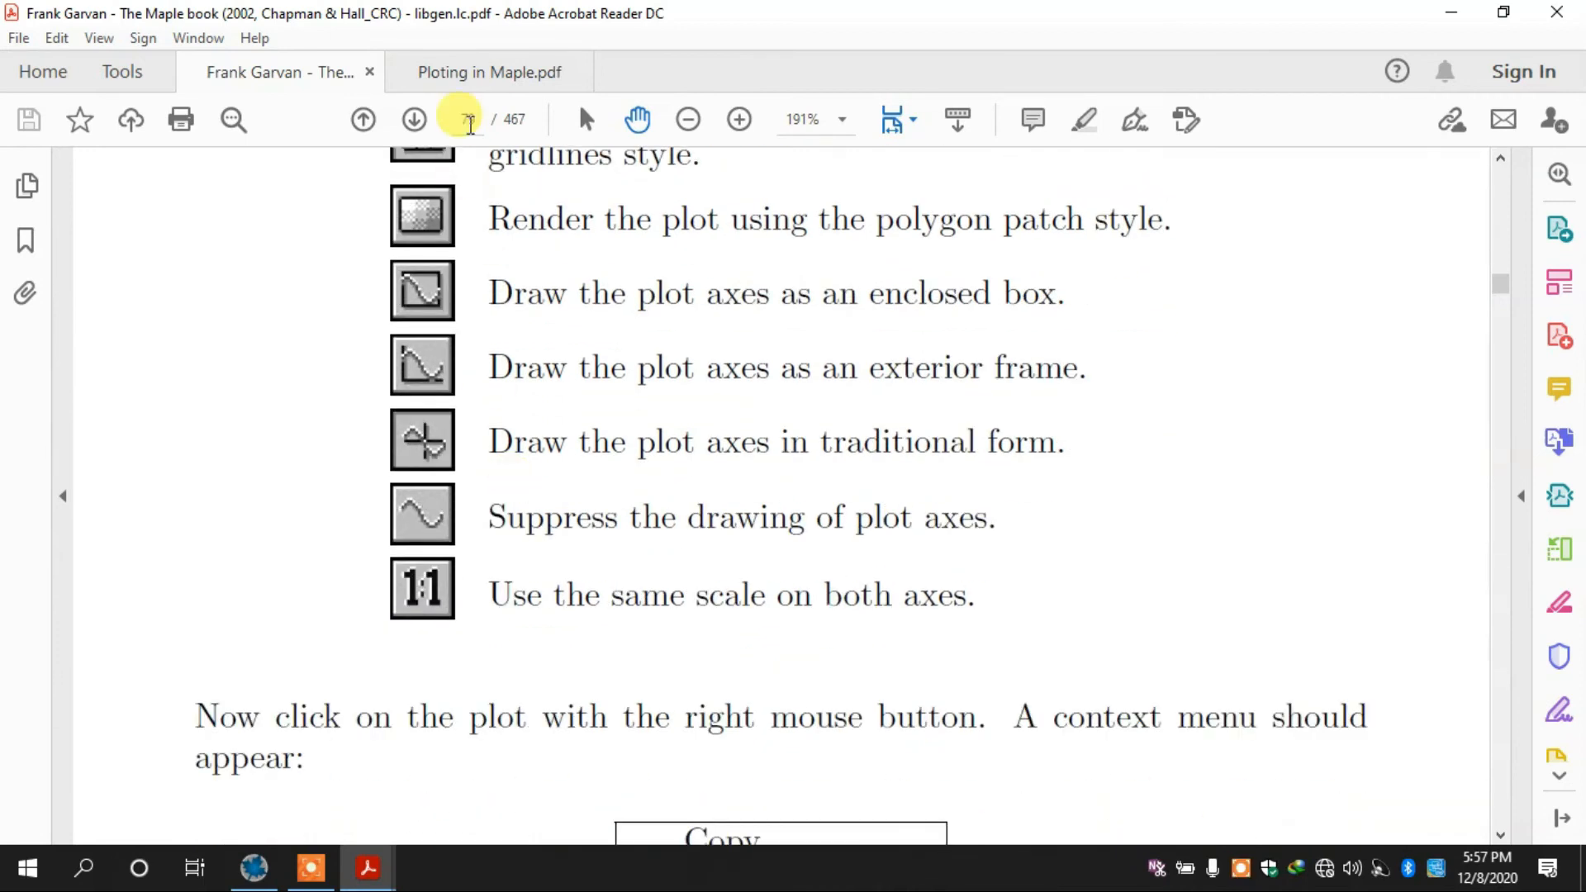
pyautogui.scroll(-15, 468, 124)
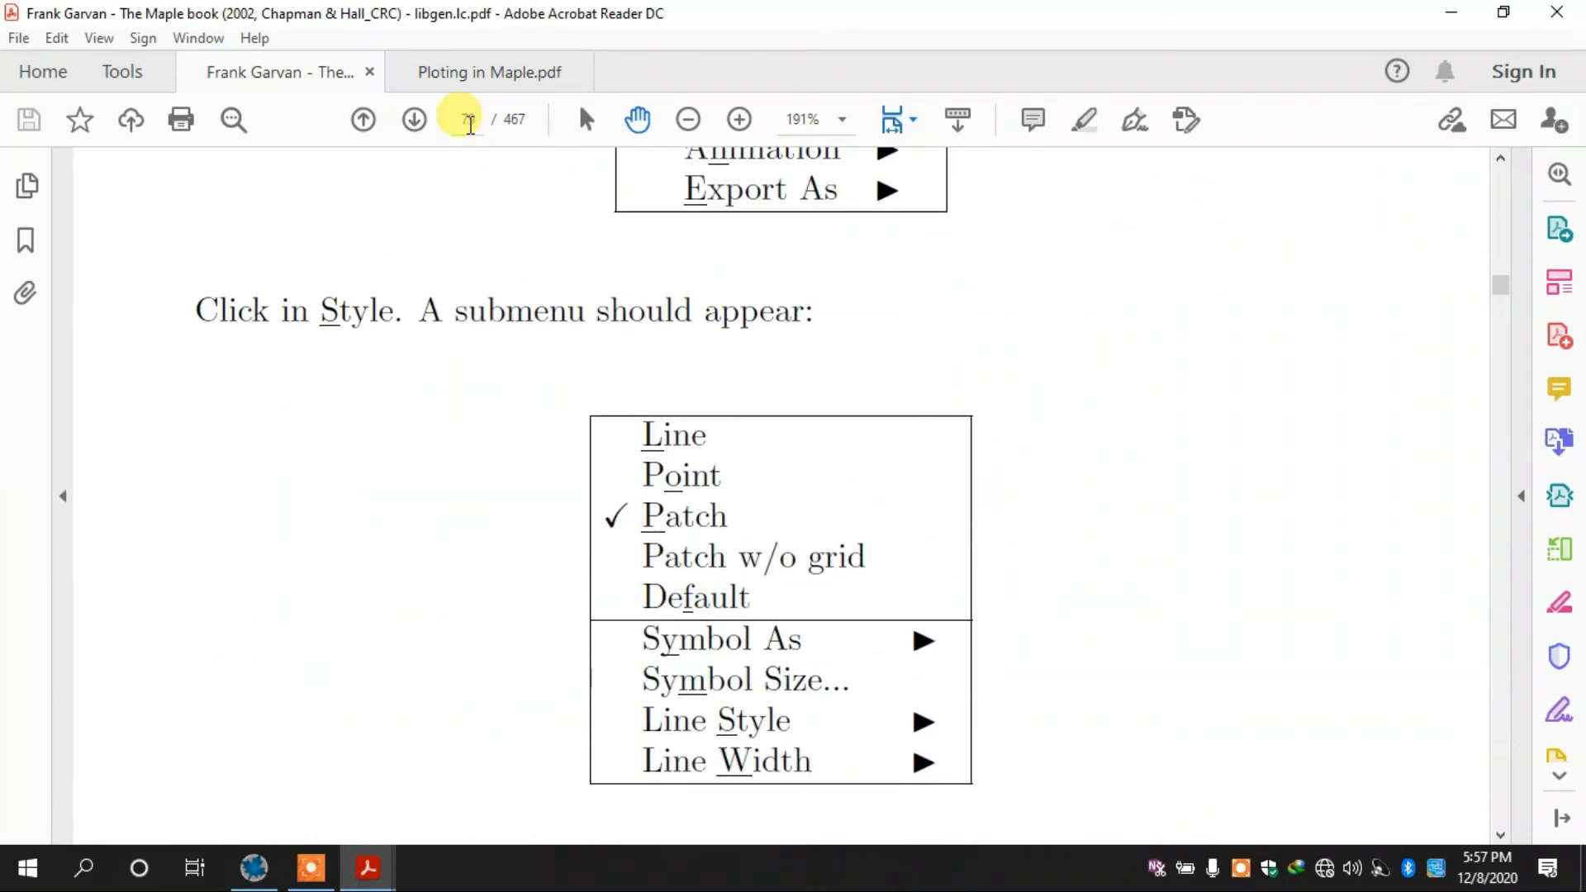
pyautogui.scroll(-13, 468, 124)
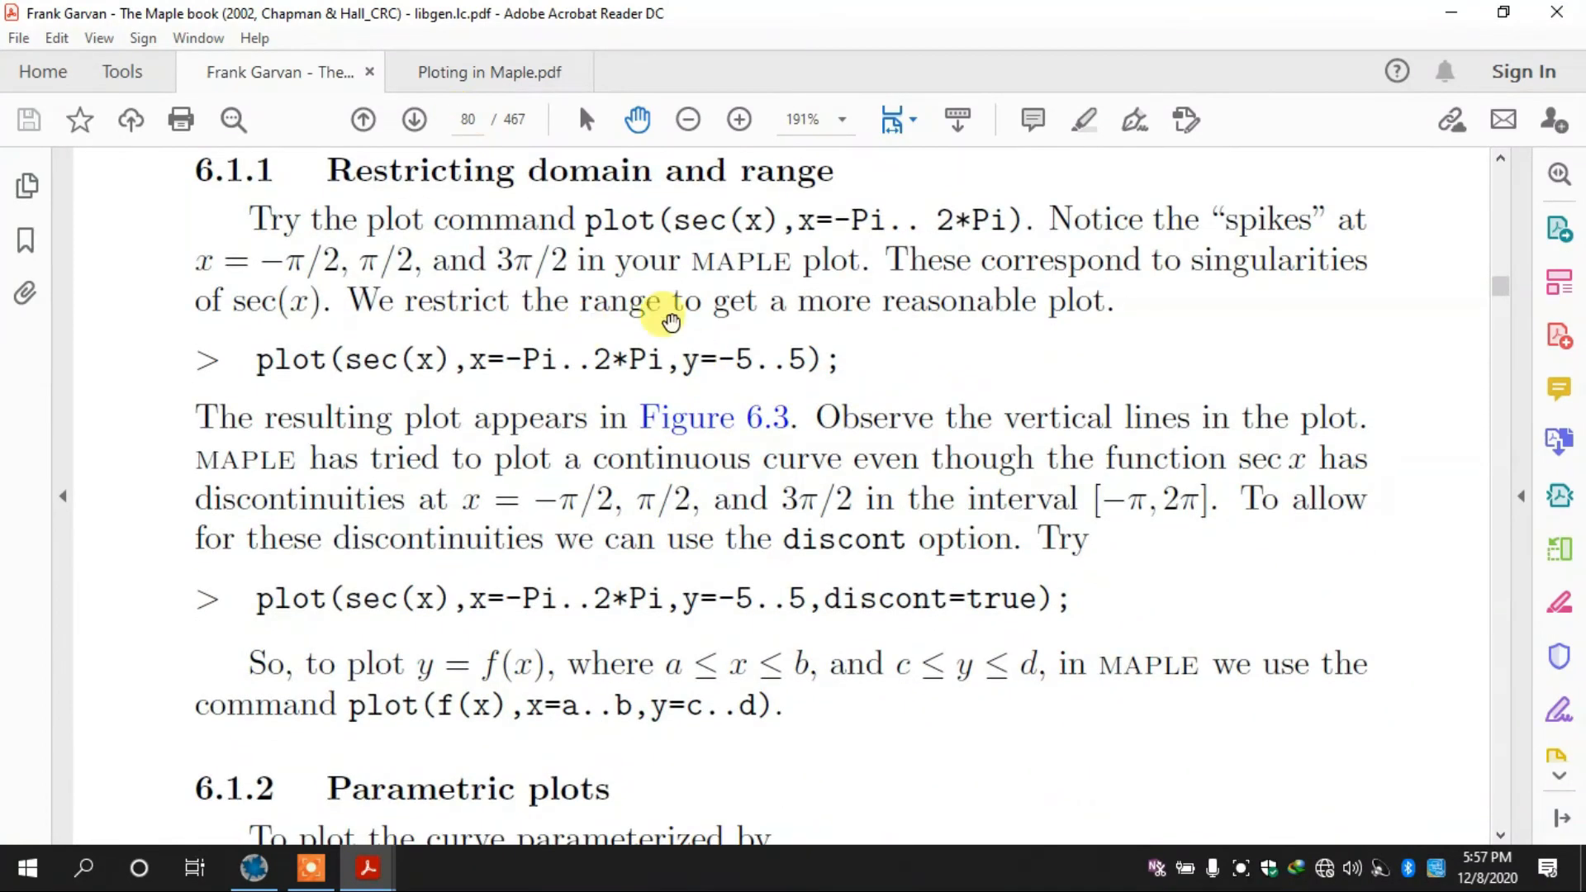
pyautogui.scroll(-1, 607, 240)
pyautogui.scroll(-12, 607, 239)
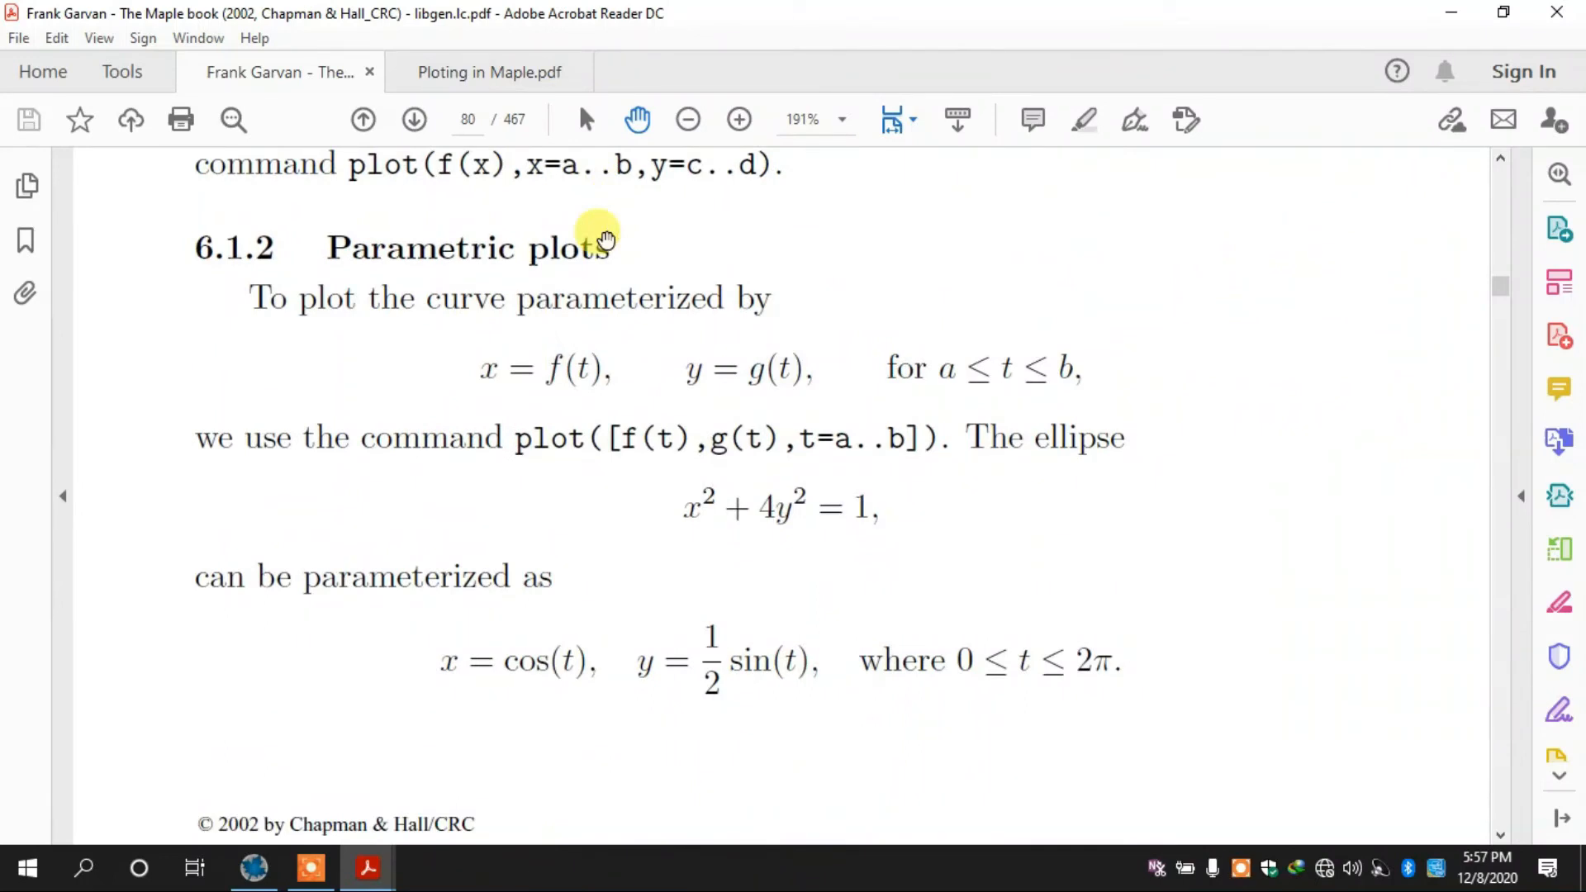
pyautogui.scroll(-1, 605, 240)
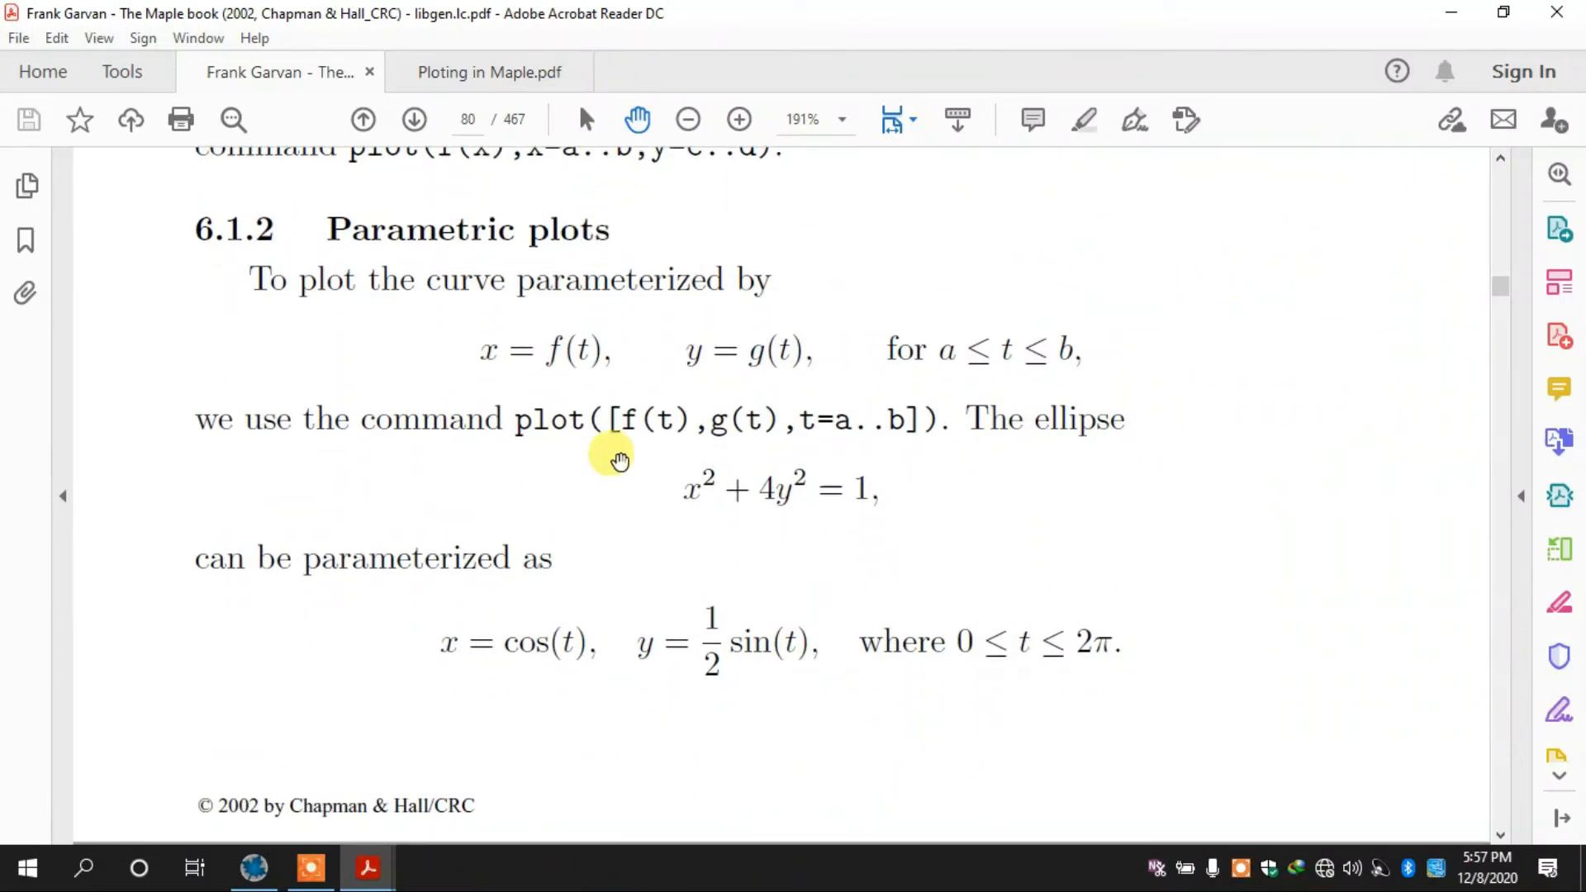
pyautogui.scroll(-2, 672, 476)
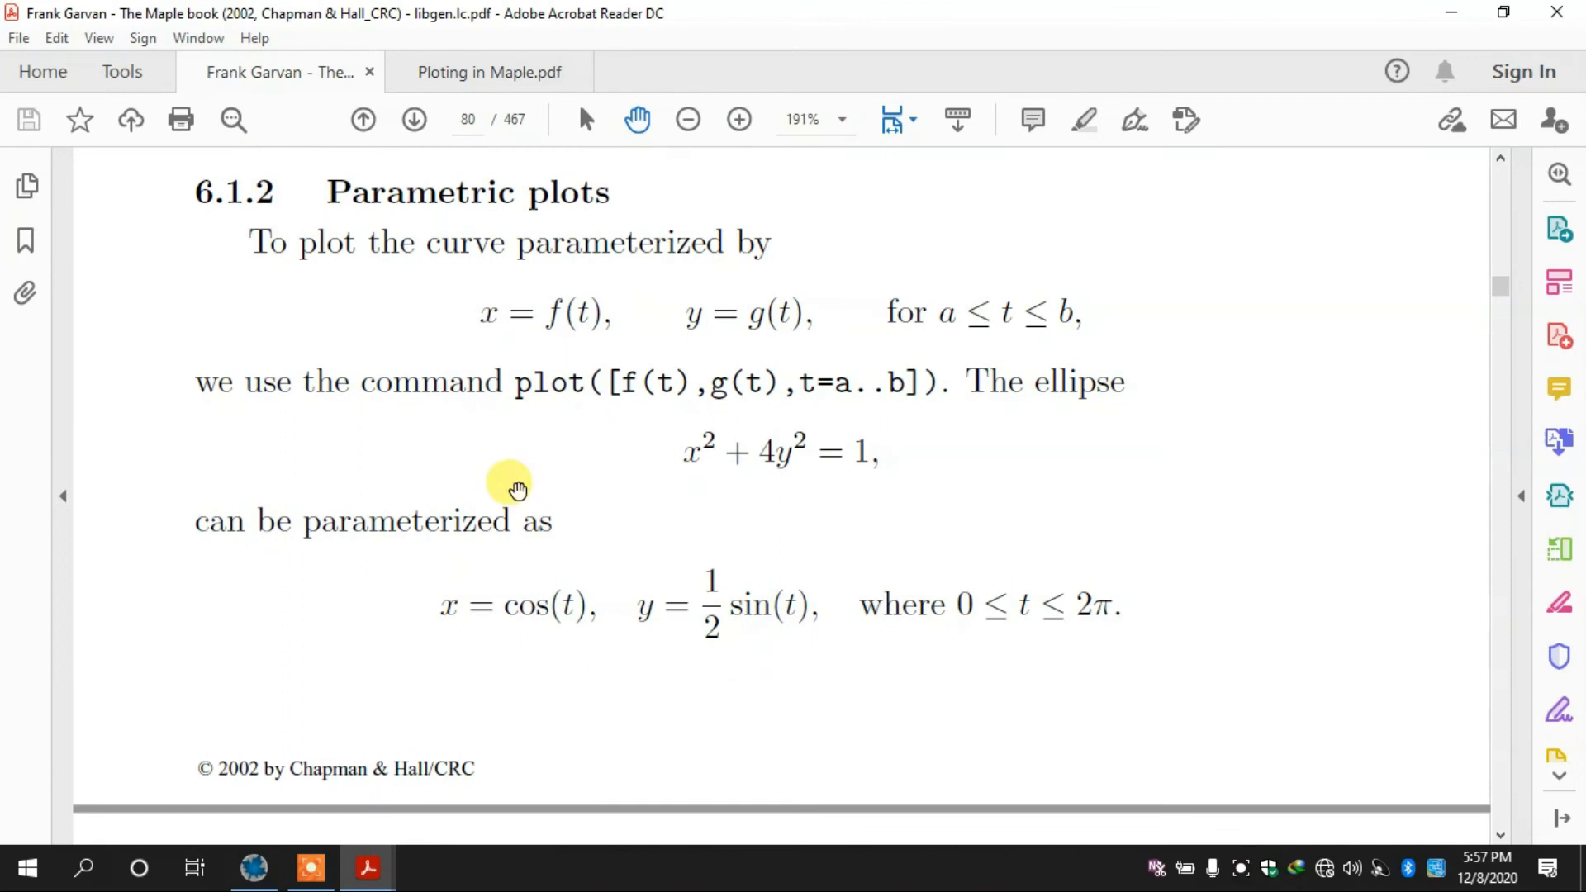
# Step: Open Ploting in Maple.pdf and examine the syntax example for plotting multiple functions on the same graph
pyautogui.click(495, 71)
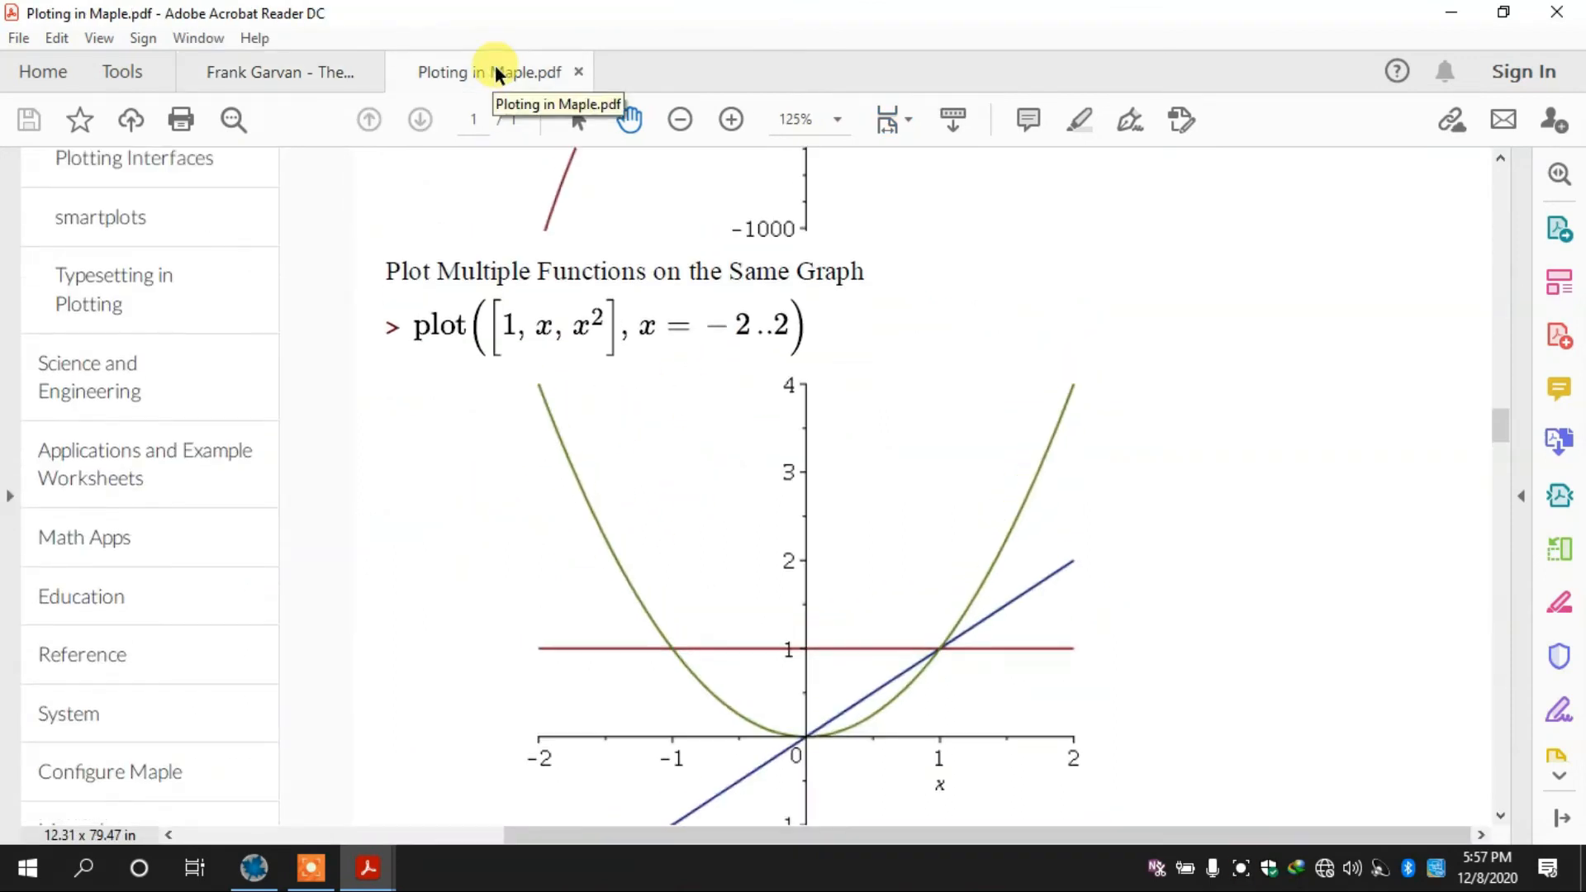
pyautogui.scroll(-5, 496, 69)
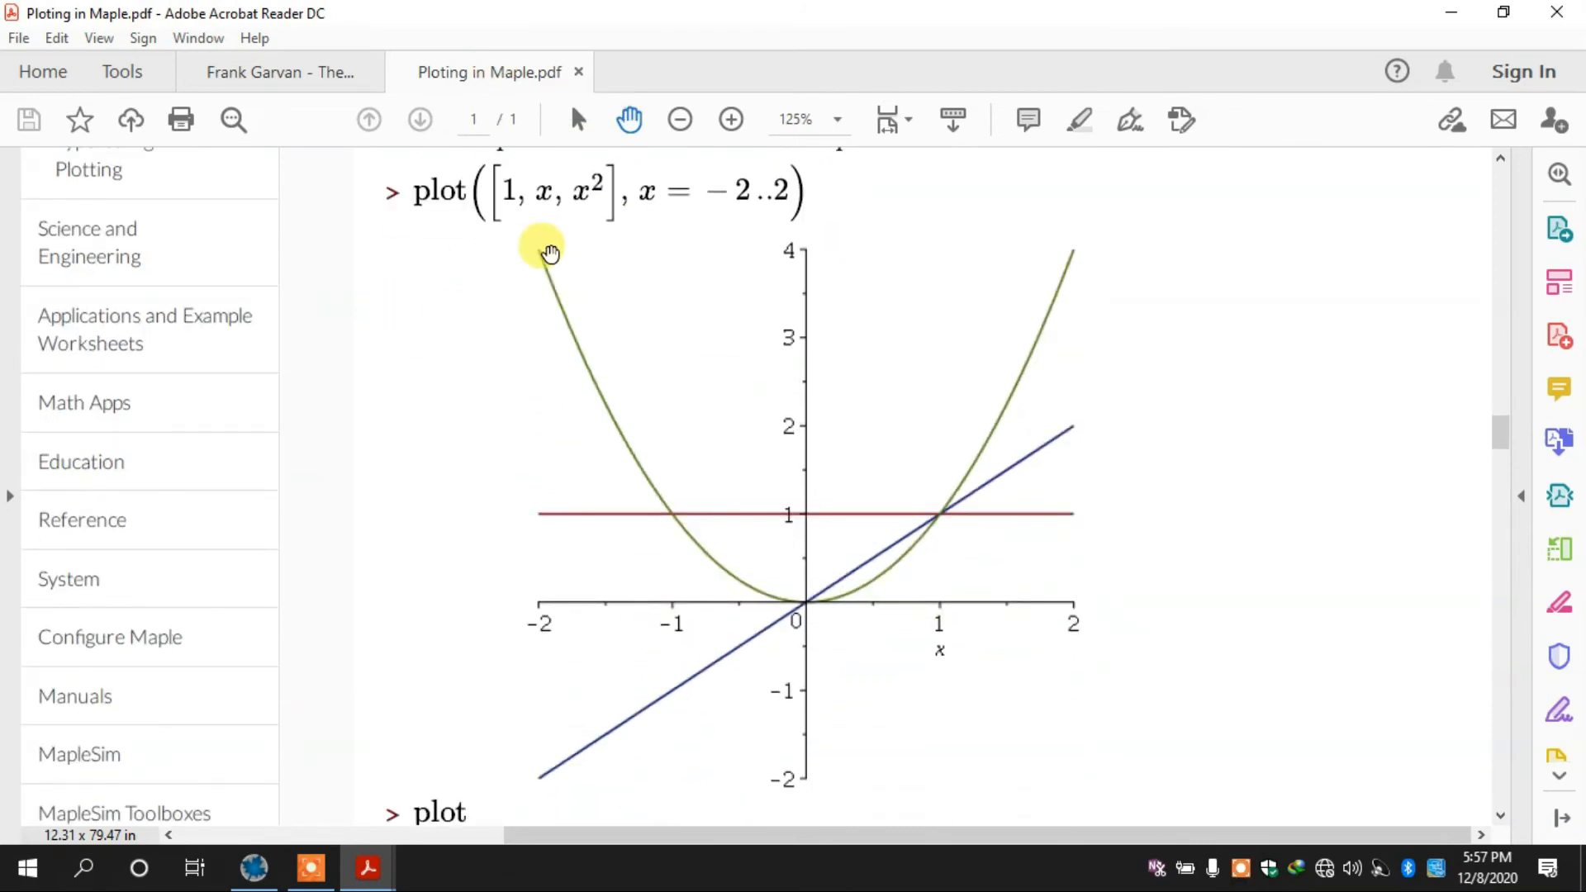
pyautogui.moveTo(522, 212); pyautogui.dragTo(517, 230)
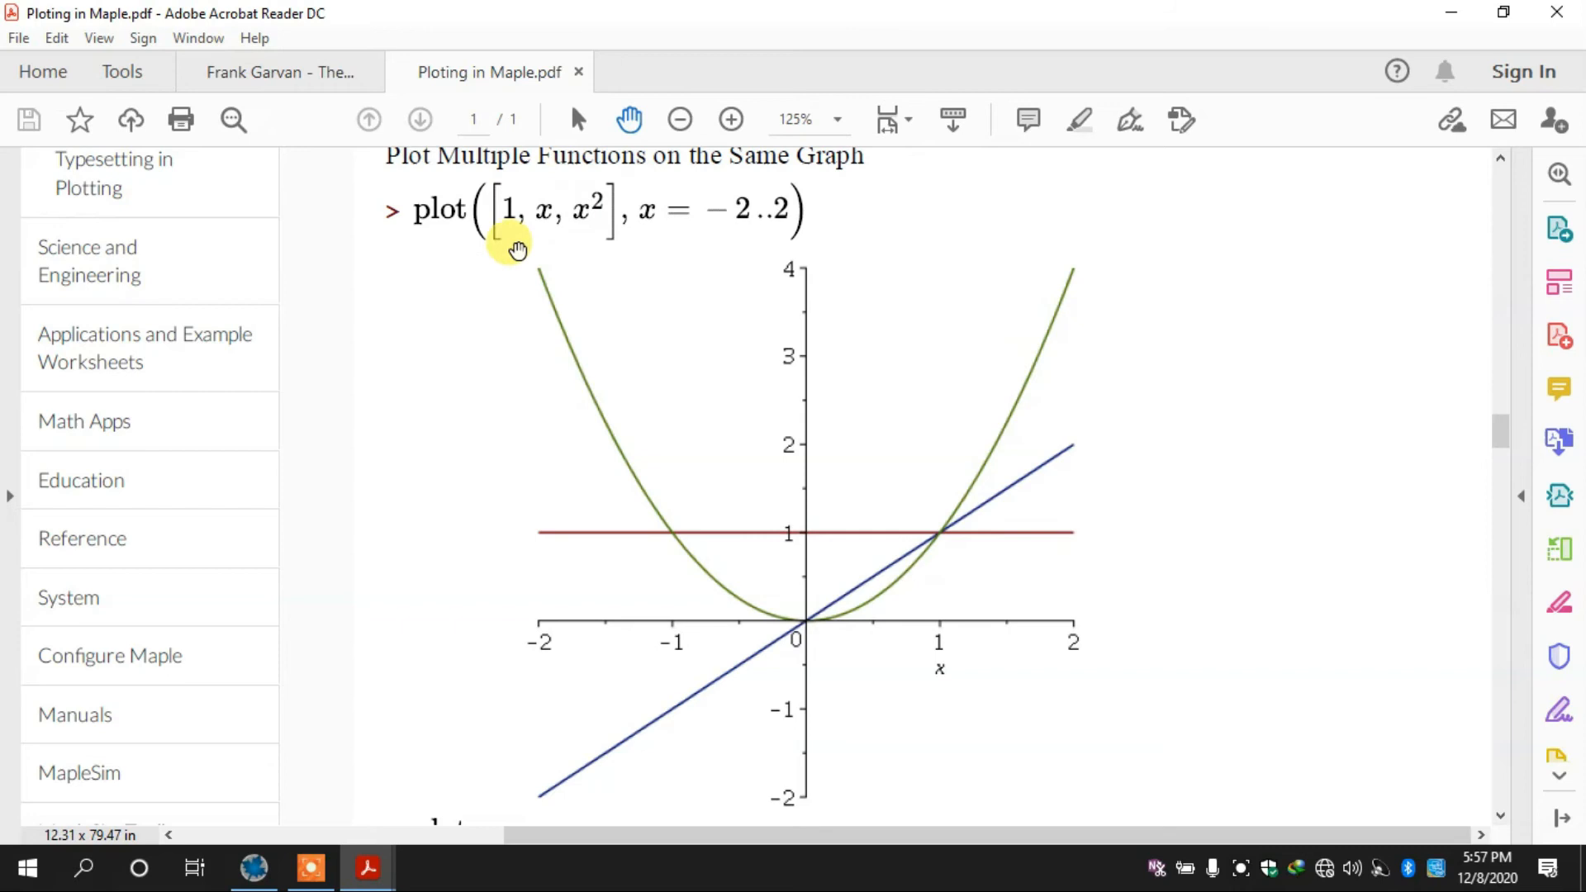
# Step: Return to Maple and start a plot command containing sin(x) and cos(x), ending the function list with a square bracket
pyautogui.click(275, 872)
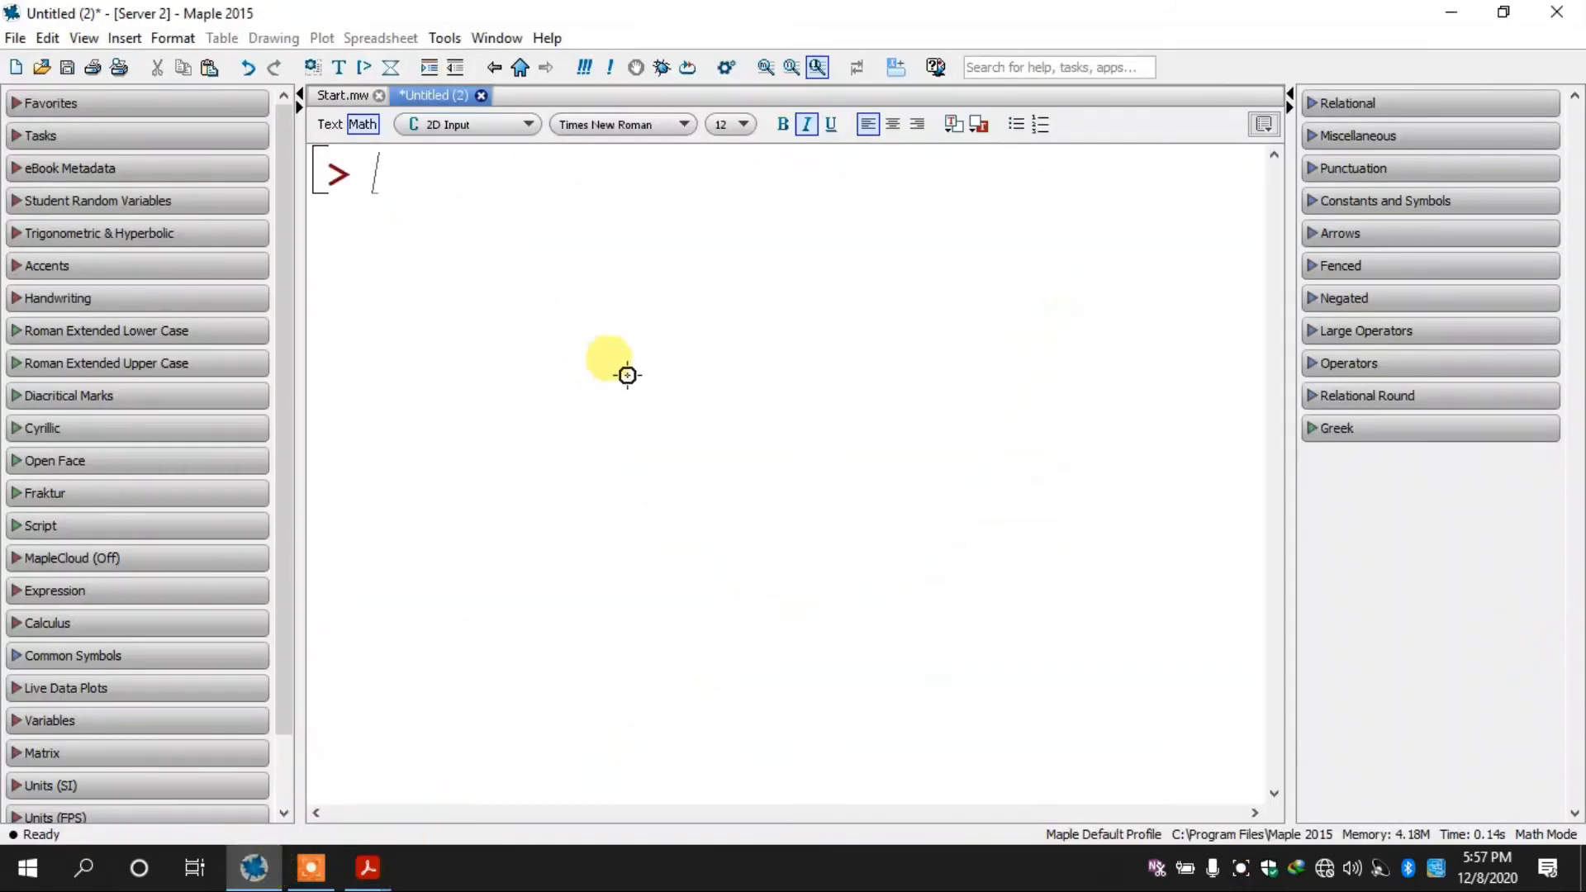
pyautogui.write('plot(')
pyautogui.write('xin(x)')
pyautogui.press('BackSpace')
pyautogui.press('BackSpace')
pyautogui.press('BackSpace')
pyautogui.press('BackSpace')
pyautogui.press('BackSpace')
pyautogui.write('sin(x')
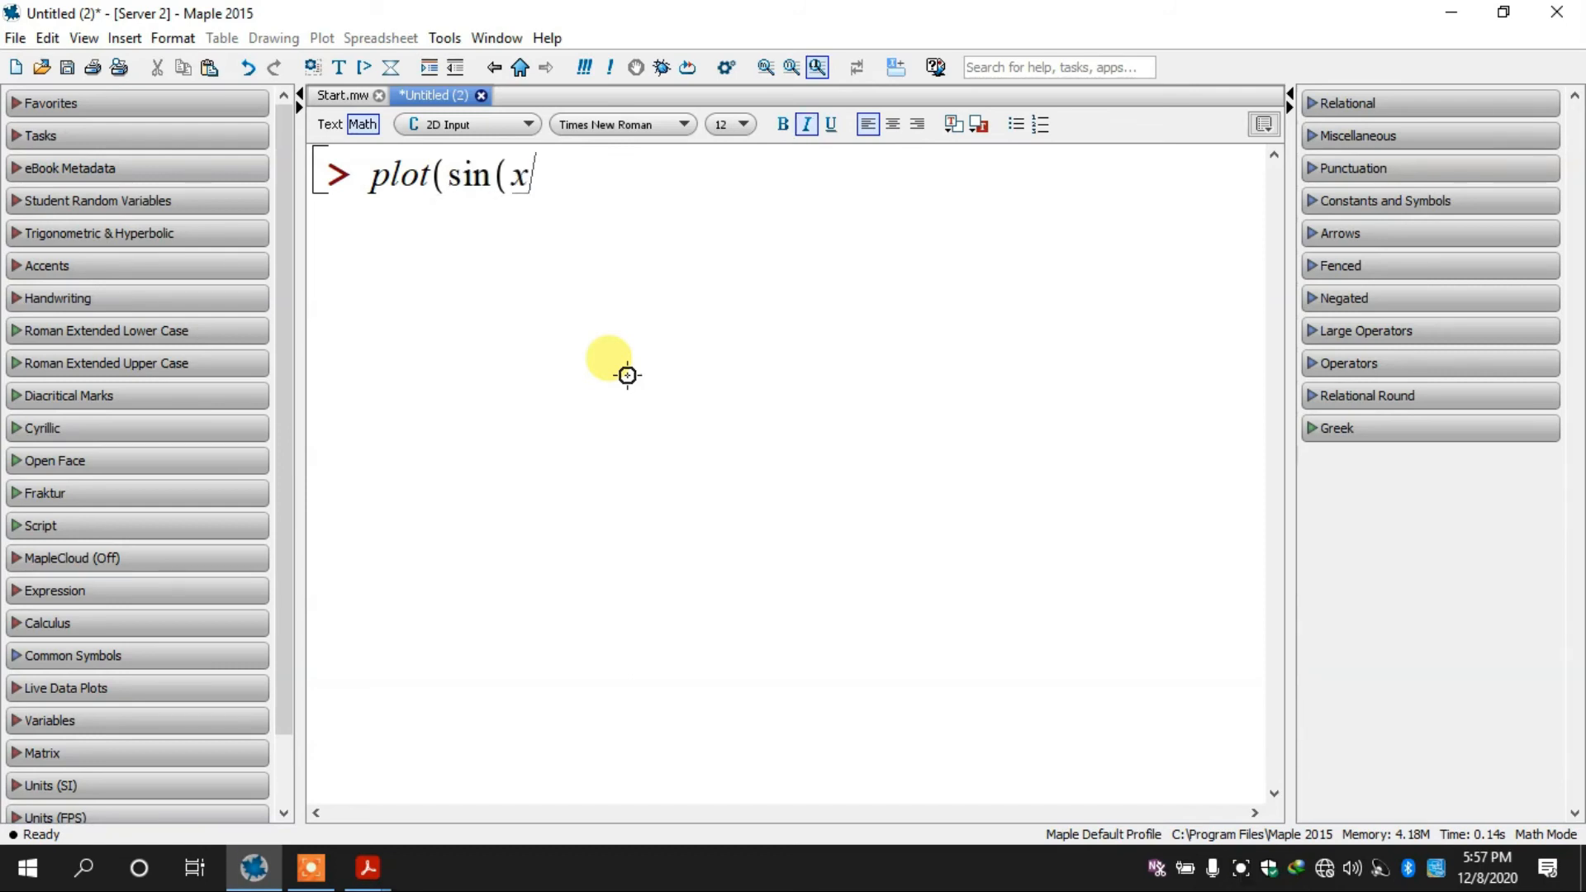
pyautogui.write('), cos(')
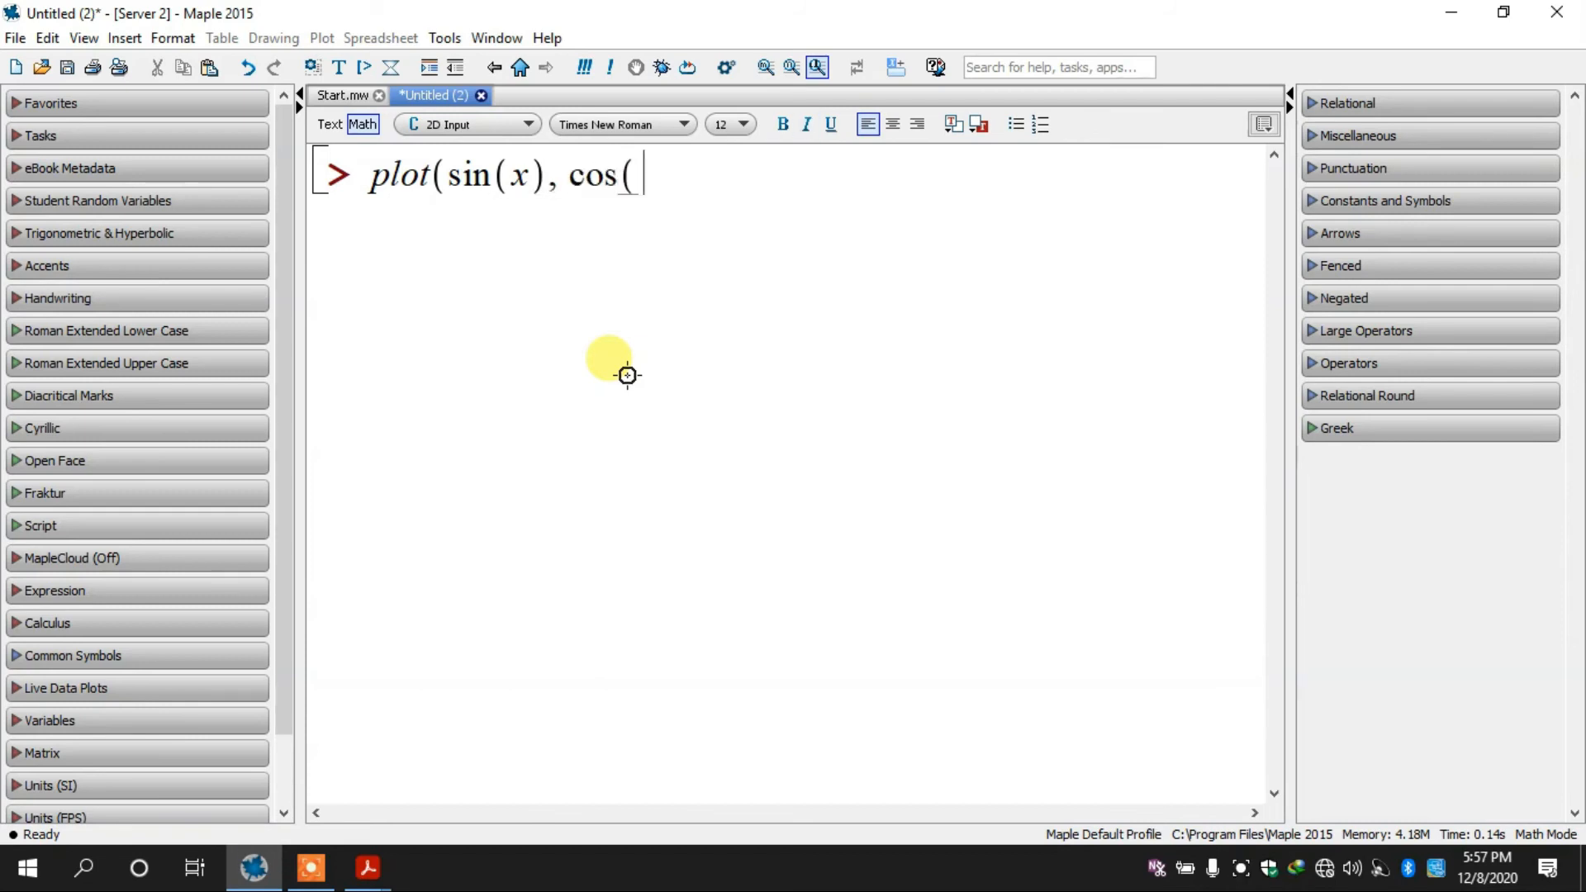
pyautogui.write('x))')
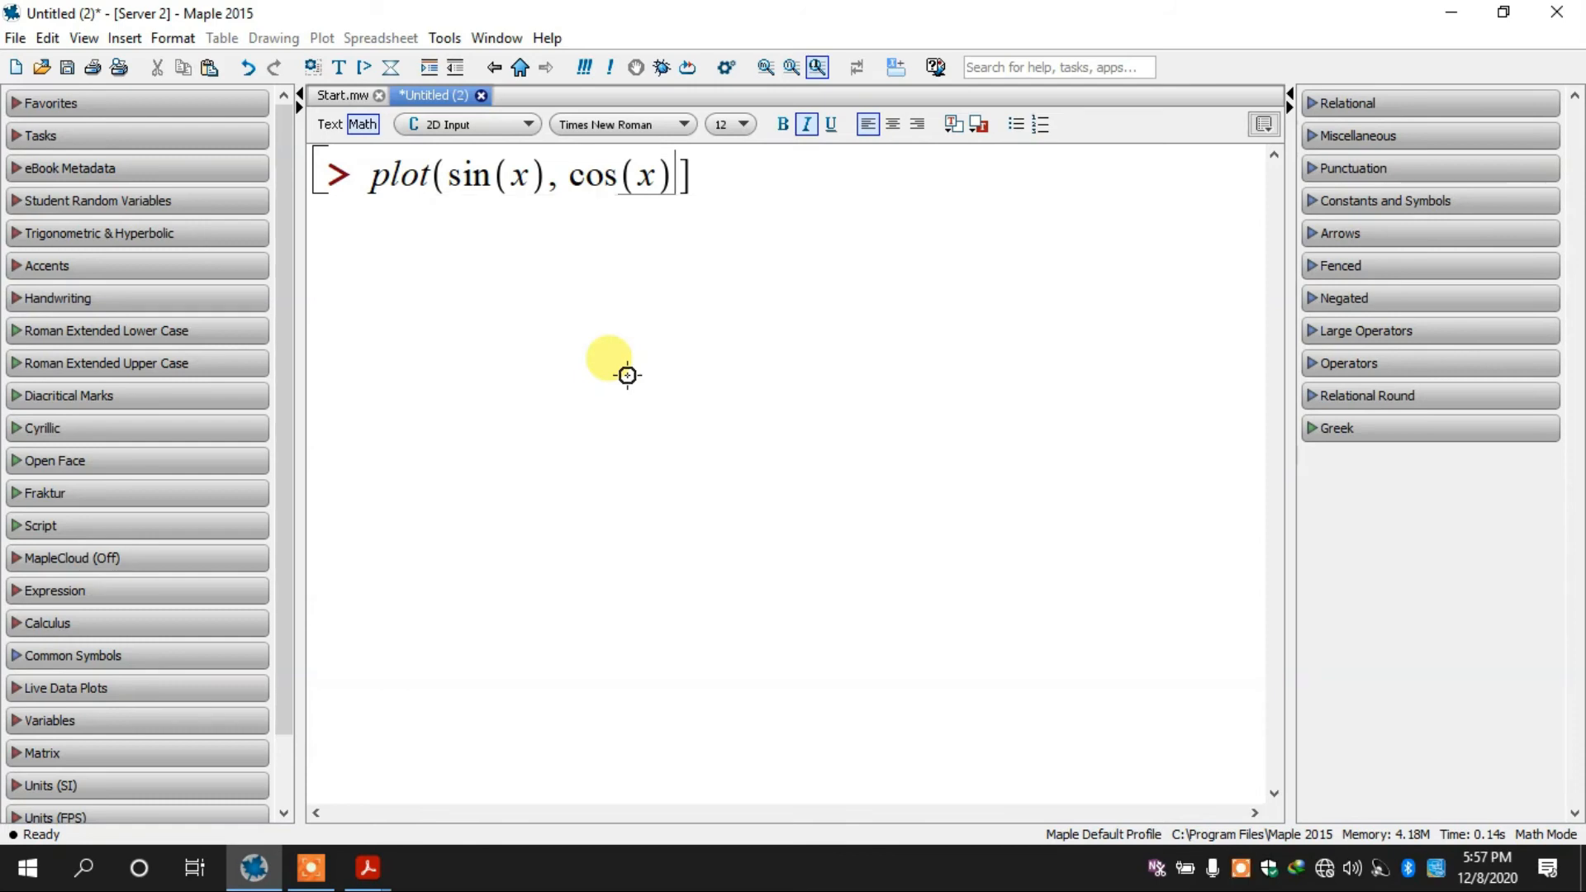
# Step: Add the opening square bracket before sin(x), complete the command as plot([sin(x), cos(x)], x), and execute it
pyautogui.press('Left')
pyautogui.press('Left')
pyautogui.press('Left')
pyautogui.write('[')
pyautogui.press('Right')
pyautogui.press('Right')
pyautogui.press('Right')
pyautogui.press('Right')
pyautogui.press('Right')
pyautogui.press('Right')
pyautogui.press('Right')
pyautogui.press('Right')
pyautogui.press('Right')
pyautogui.press('Right')
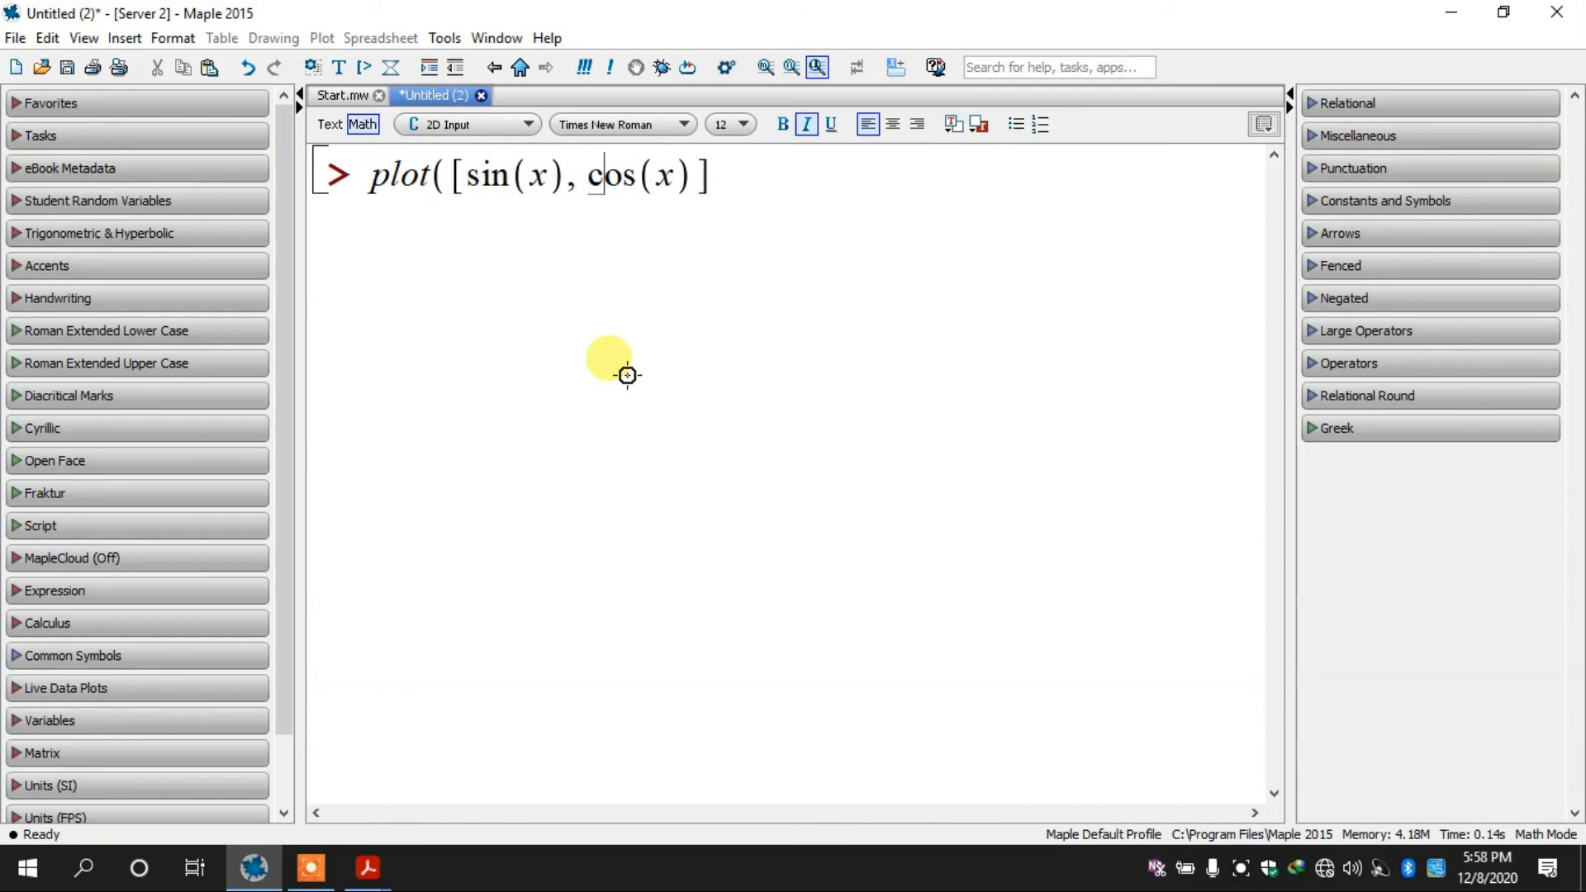
pyautogui.press('Right')
pyautogui.write(', x);')
pyautogui.press('BackSpace')
pyautogui.press('Return')
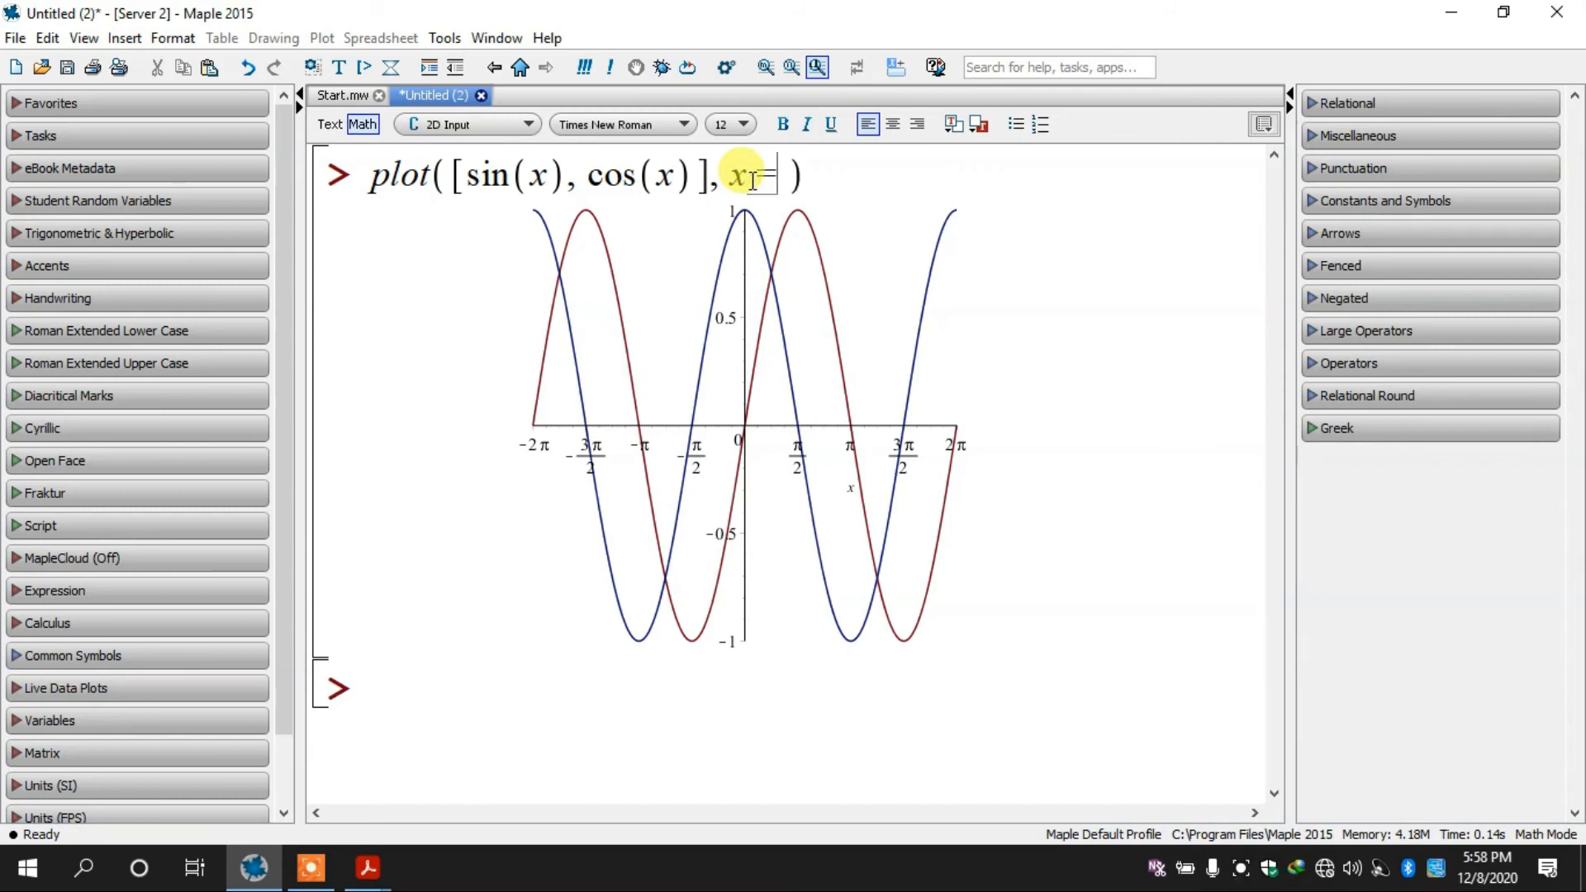
# Step: Give the sine and cosine plot the range x = Pi..3 Pi and execute the command again
pyautogui.write('Pi ..')
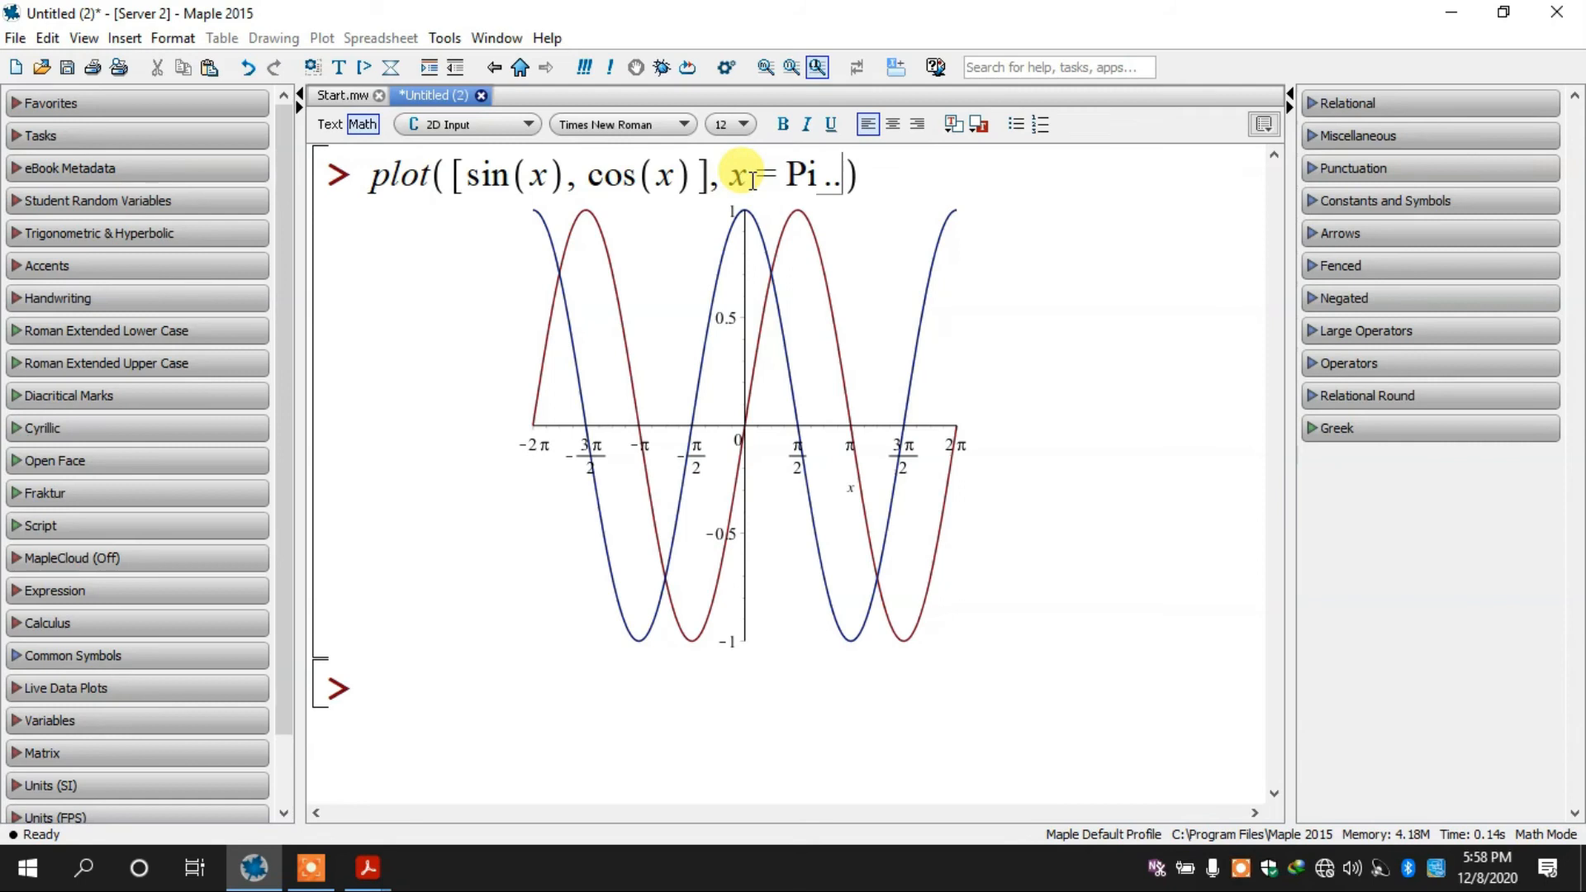
pyautogui.write('3 Pi')
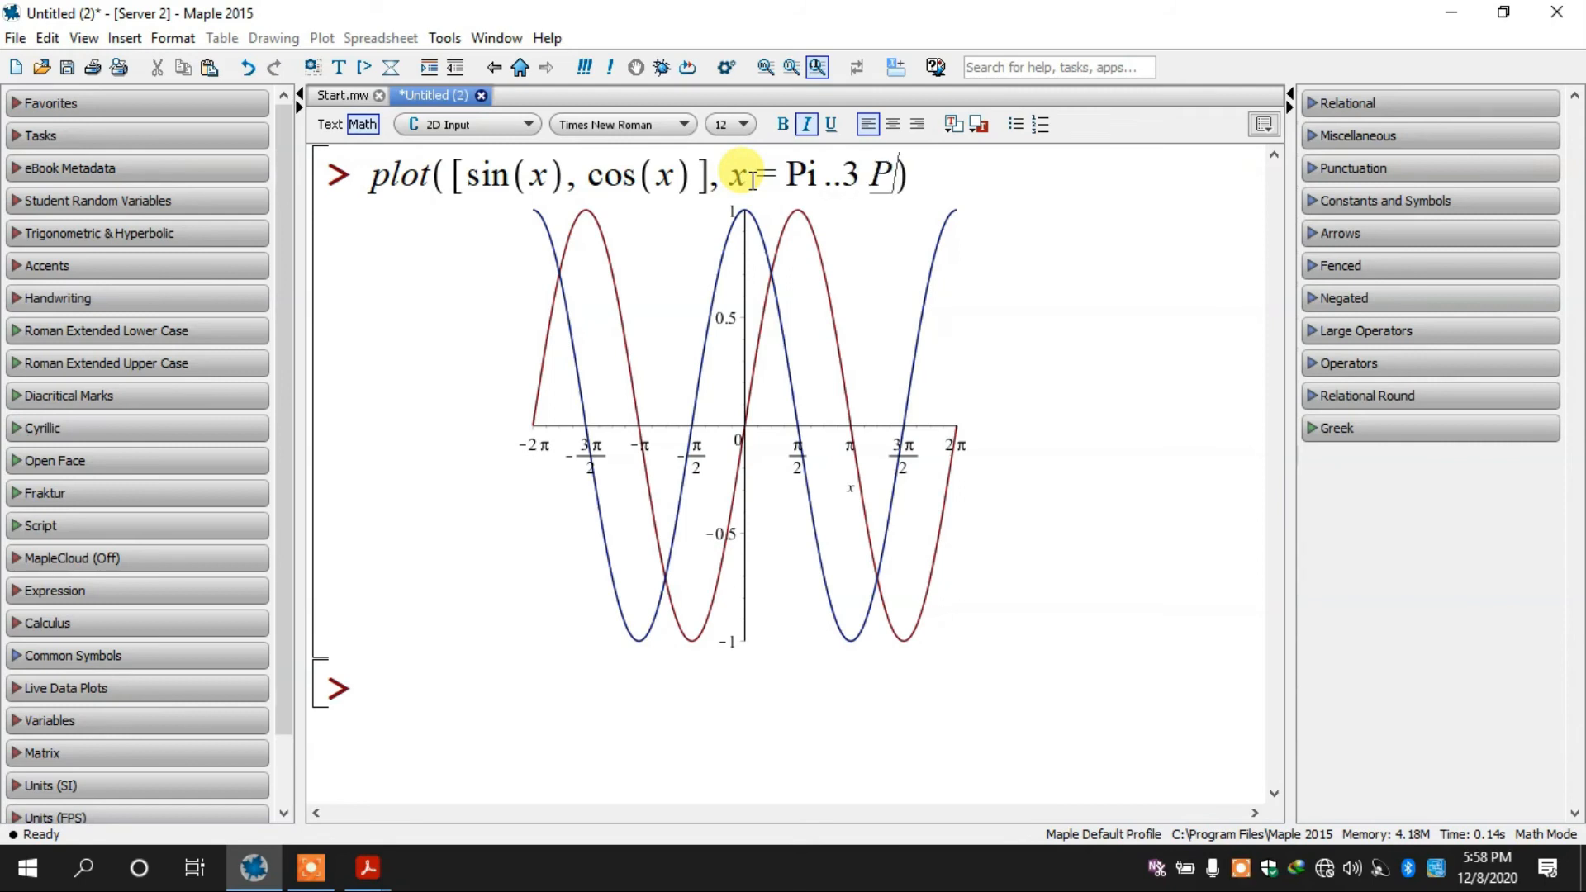
pyautogui.press('Return')
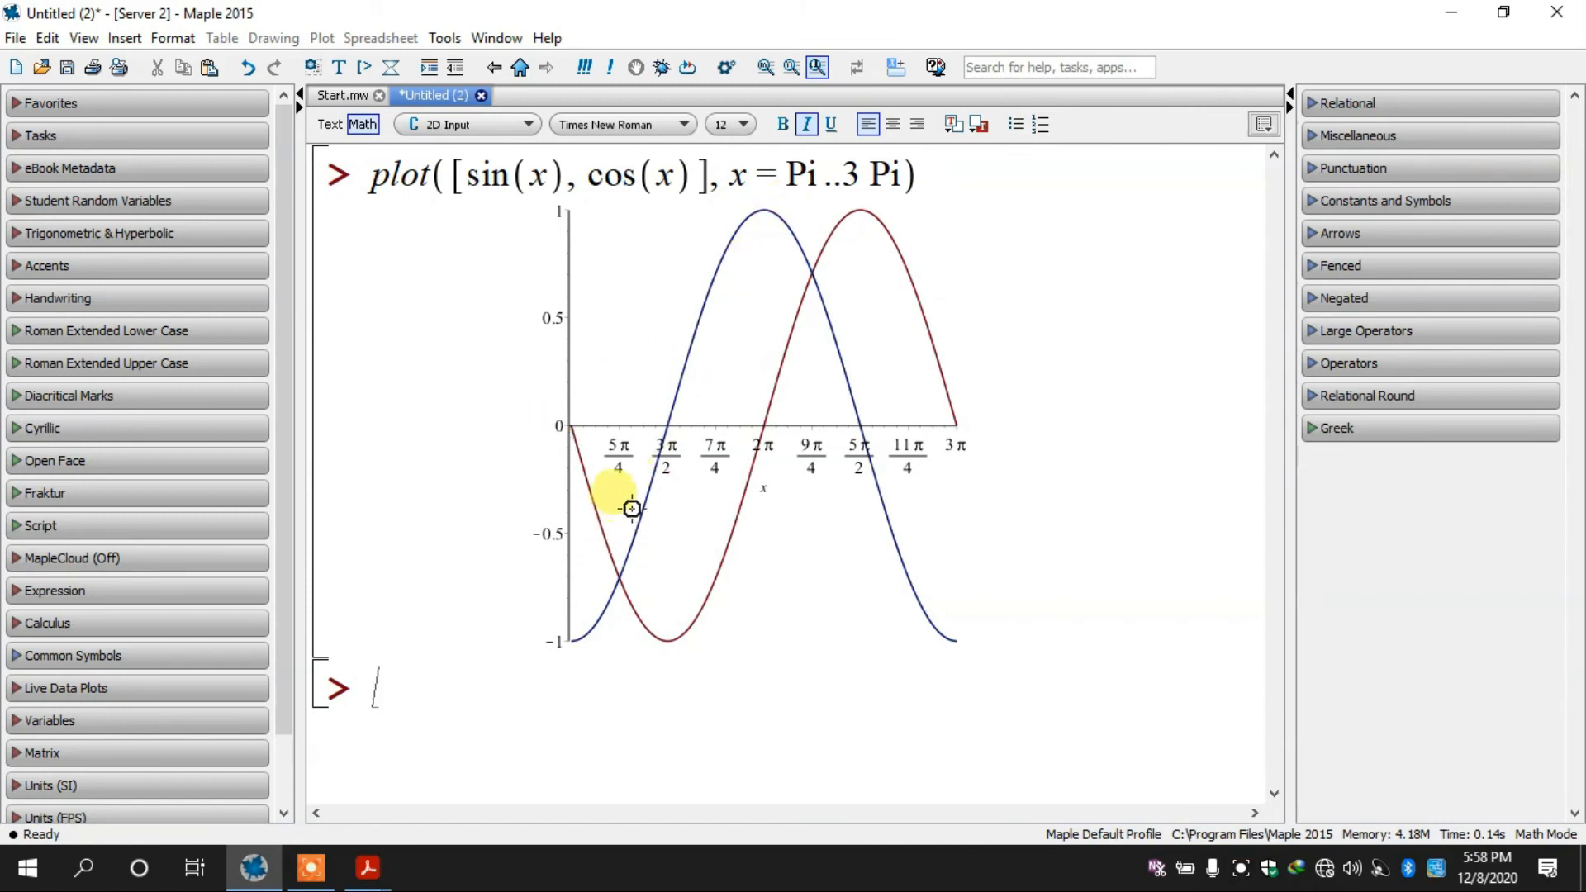
# Step: Set the lower limit of the plot's x range to 0 and re-execute the command
pyautogui.click(819, 176)
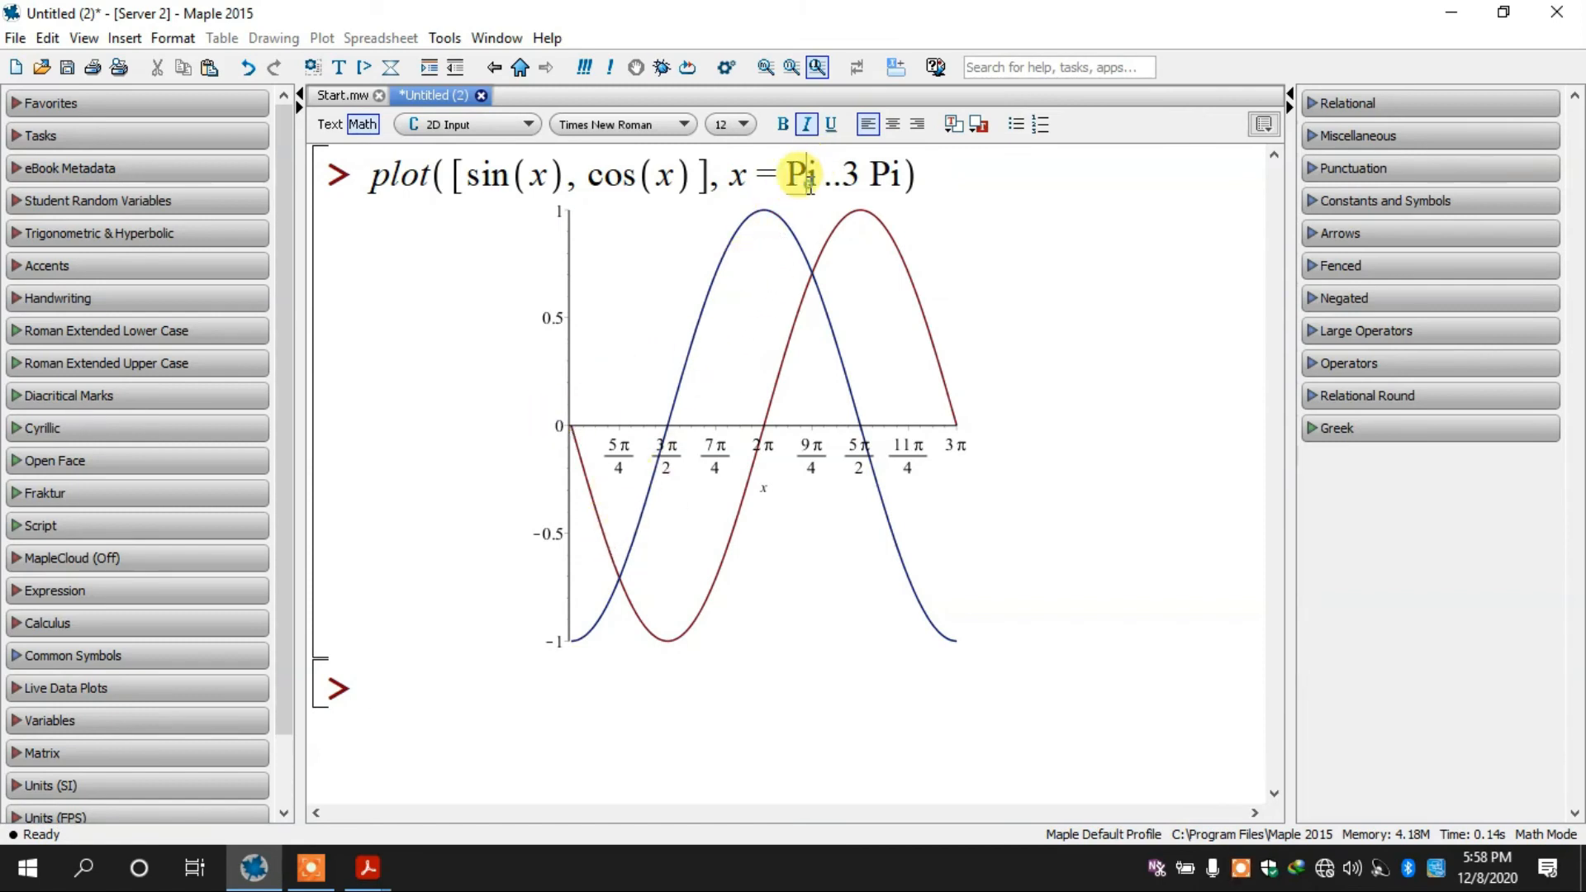
pyautogui.press('BackSpace')
pyautogui.press('BackSpace')
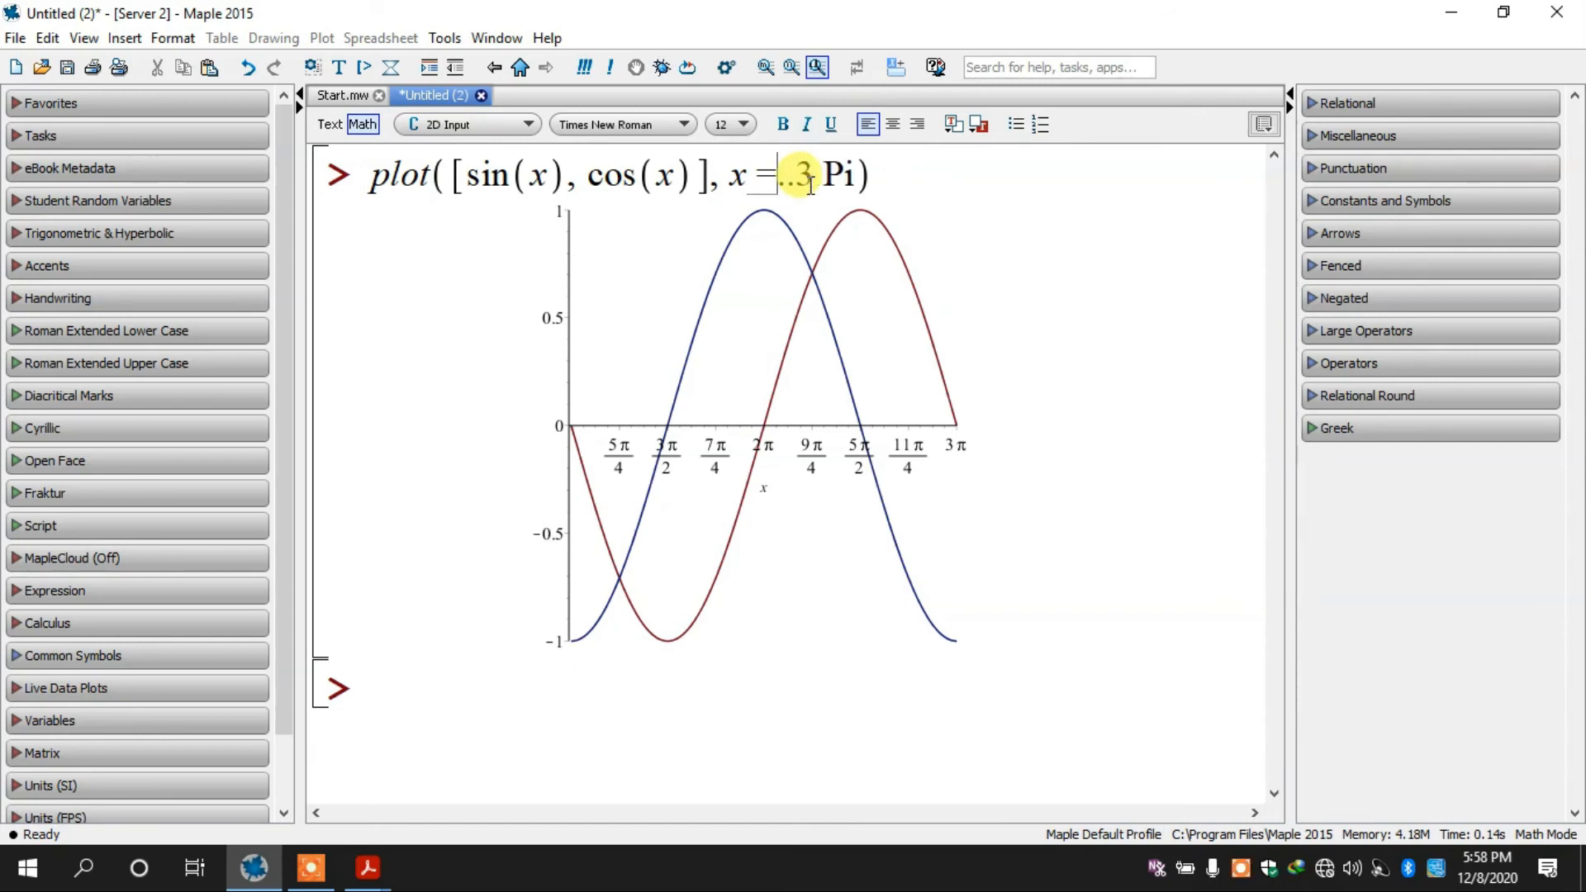
pyautogui.write('0')
pyautogui.press('Return')
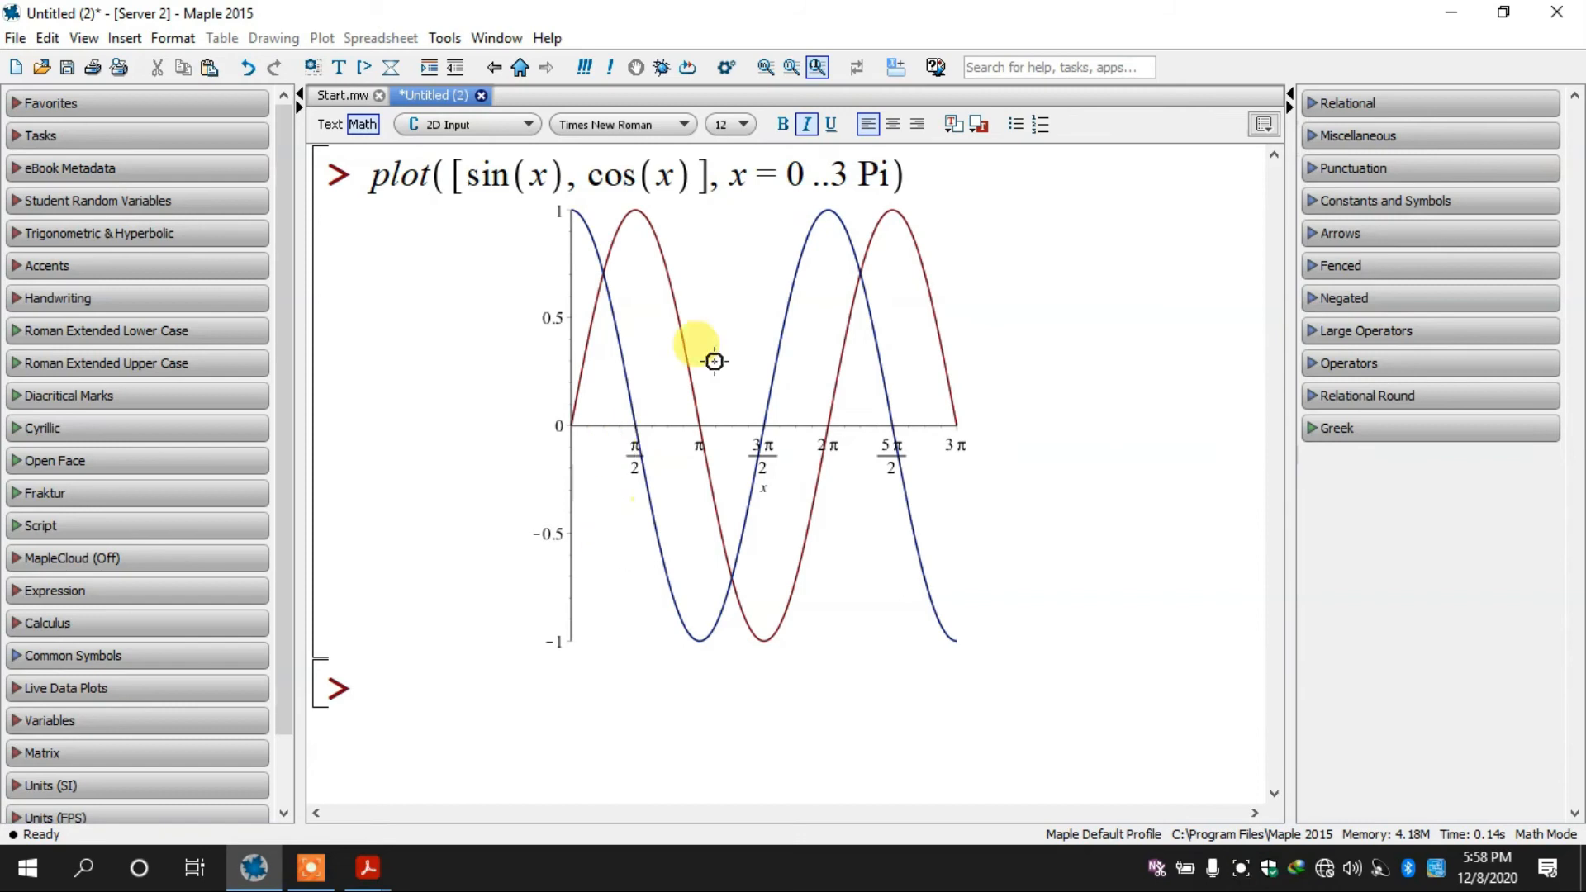
# Step: Set the lower limit of the plot's x range to -3 Pi and re-execute the command
pyautogui.click(799, 177)
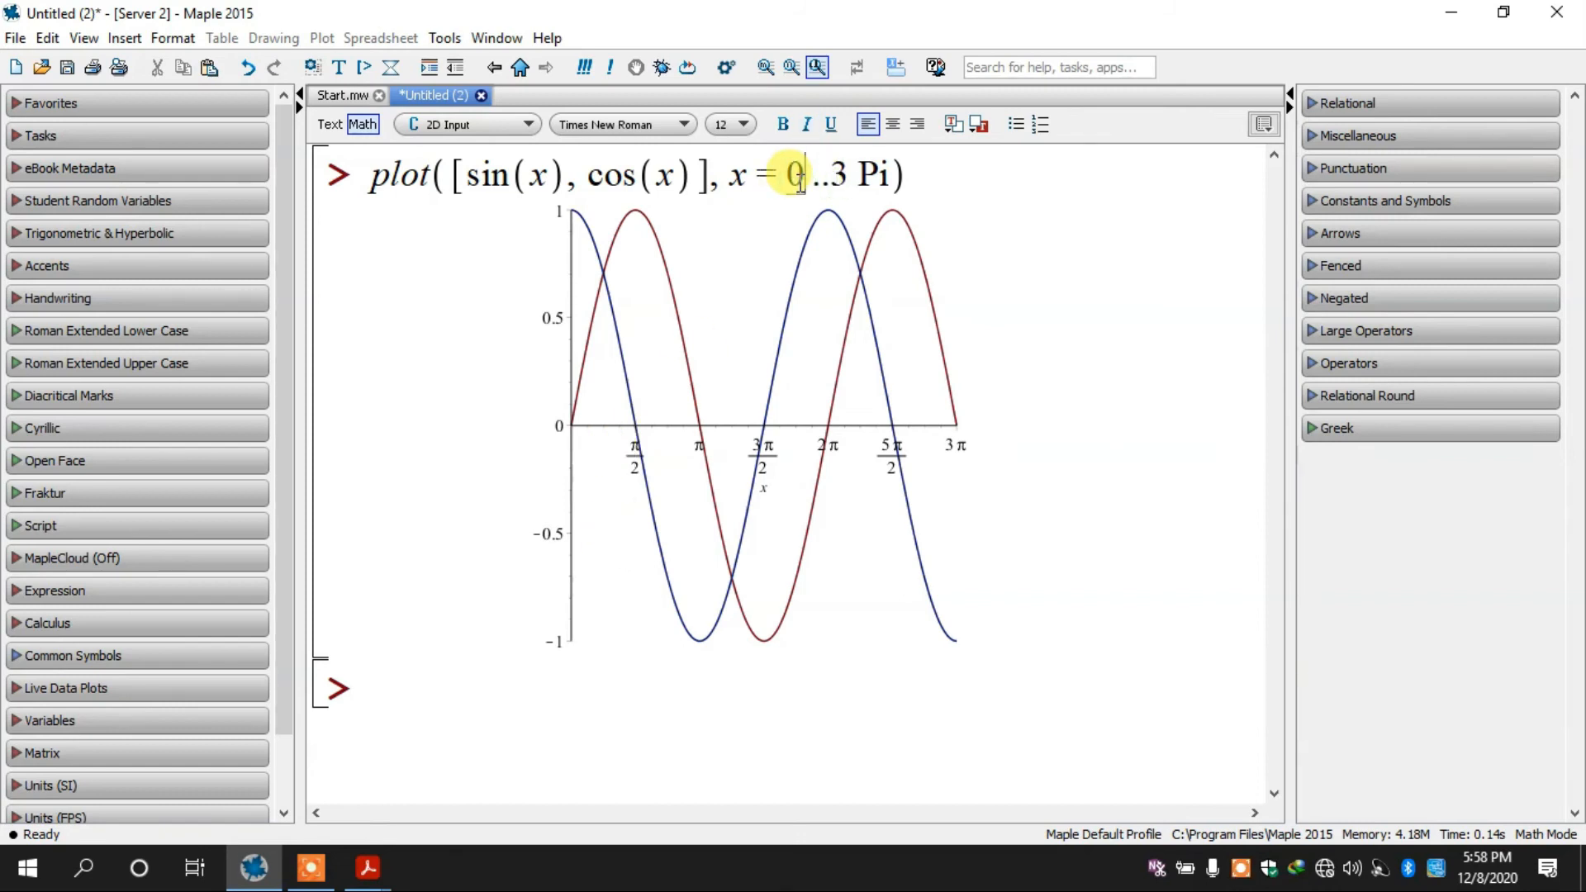
pyautogui.press('BackSpace')
pyautogui.write('-3 Pi')
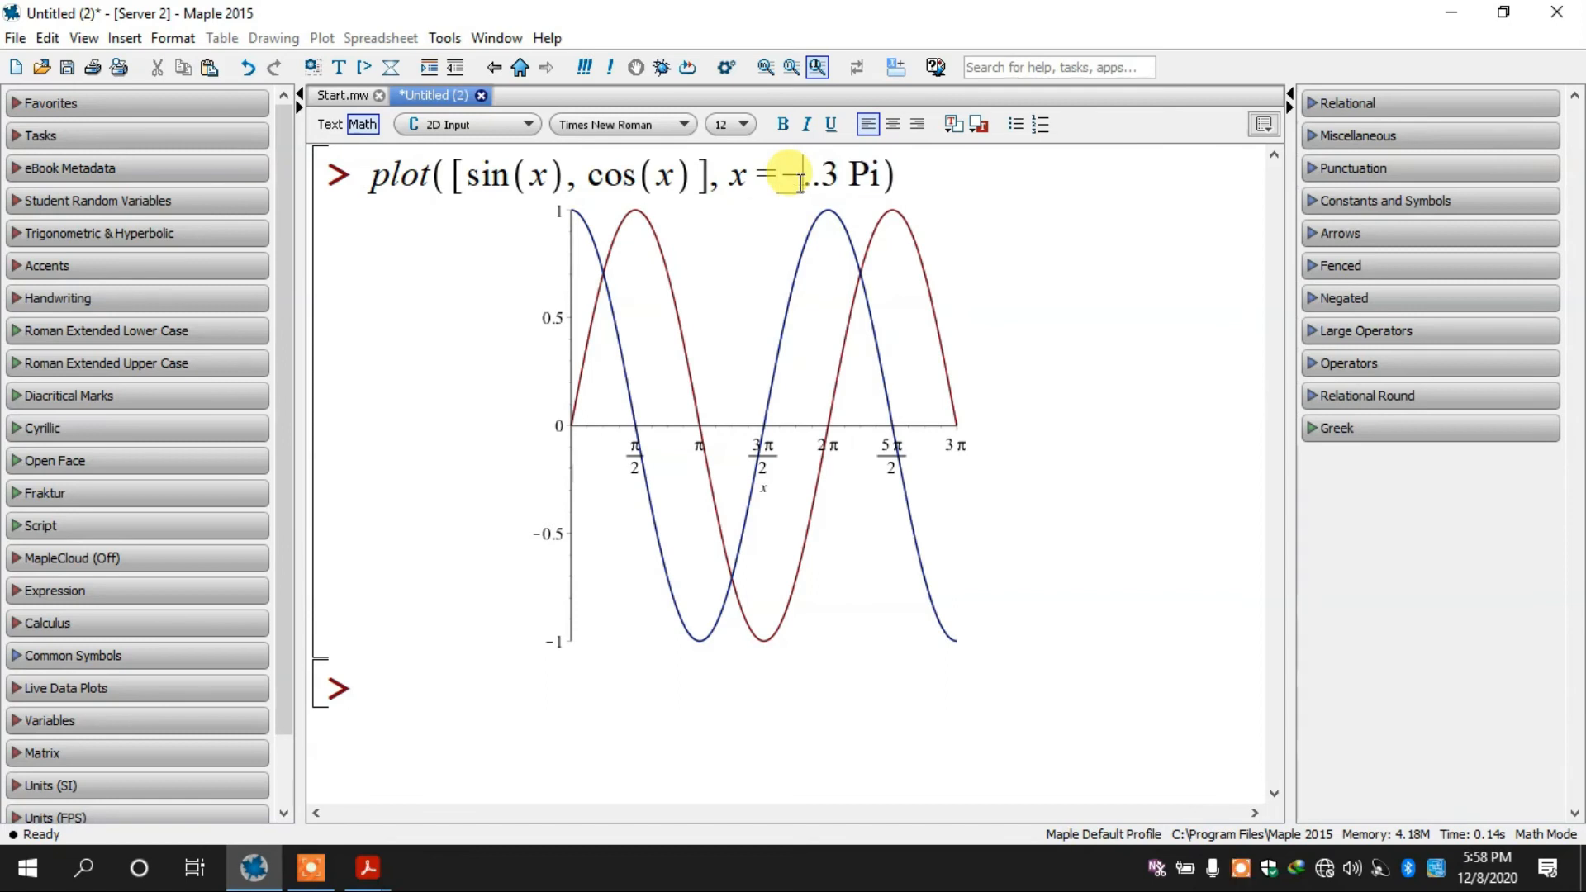
pyautogui.press('Return')
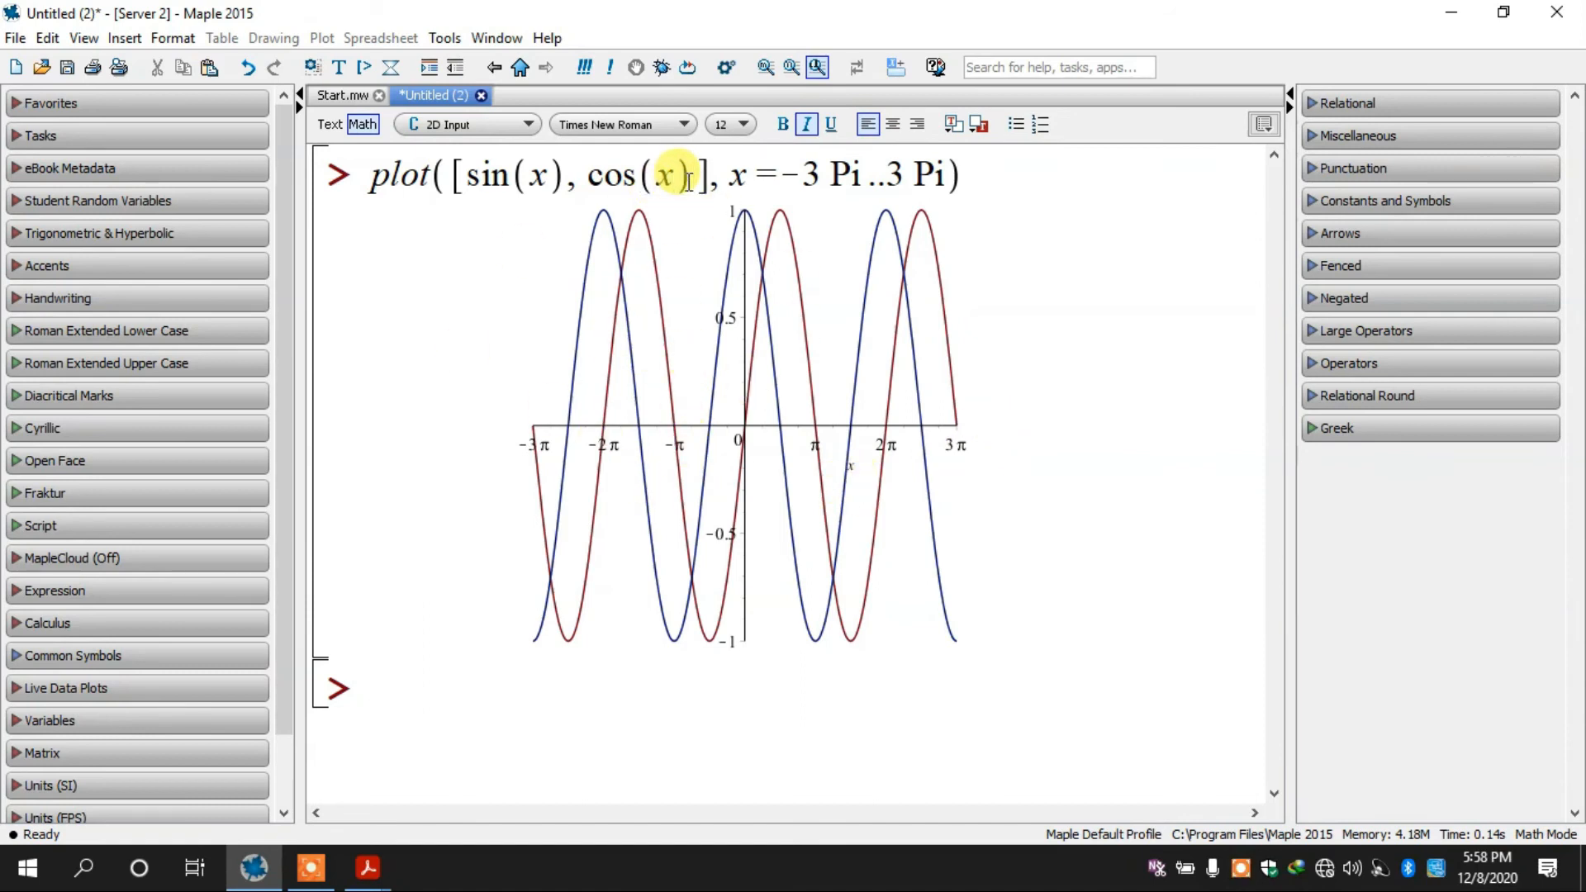
# Step: Add tan(x) and sec(x) after cos(x) in the function list and execute the plot command
pyautogui.write(', tan(x)')
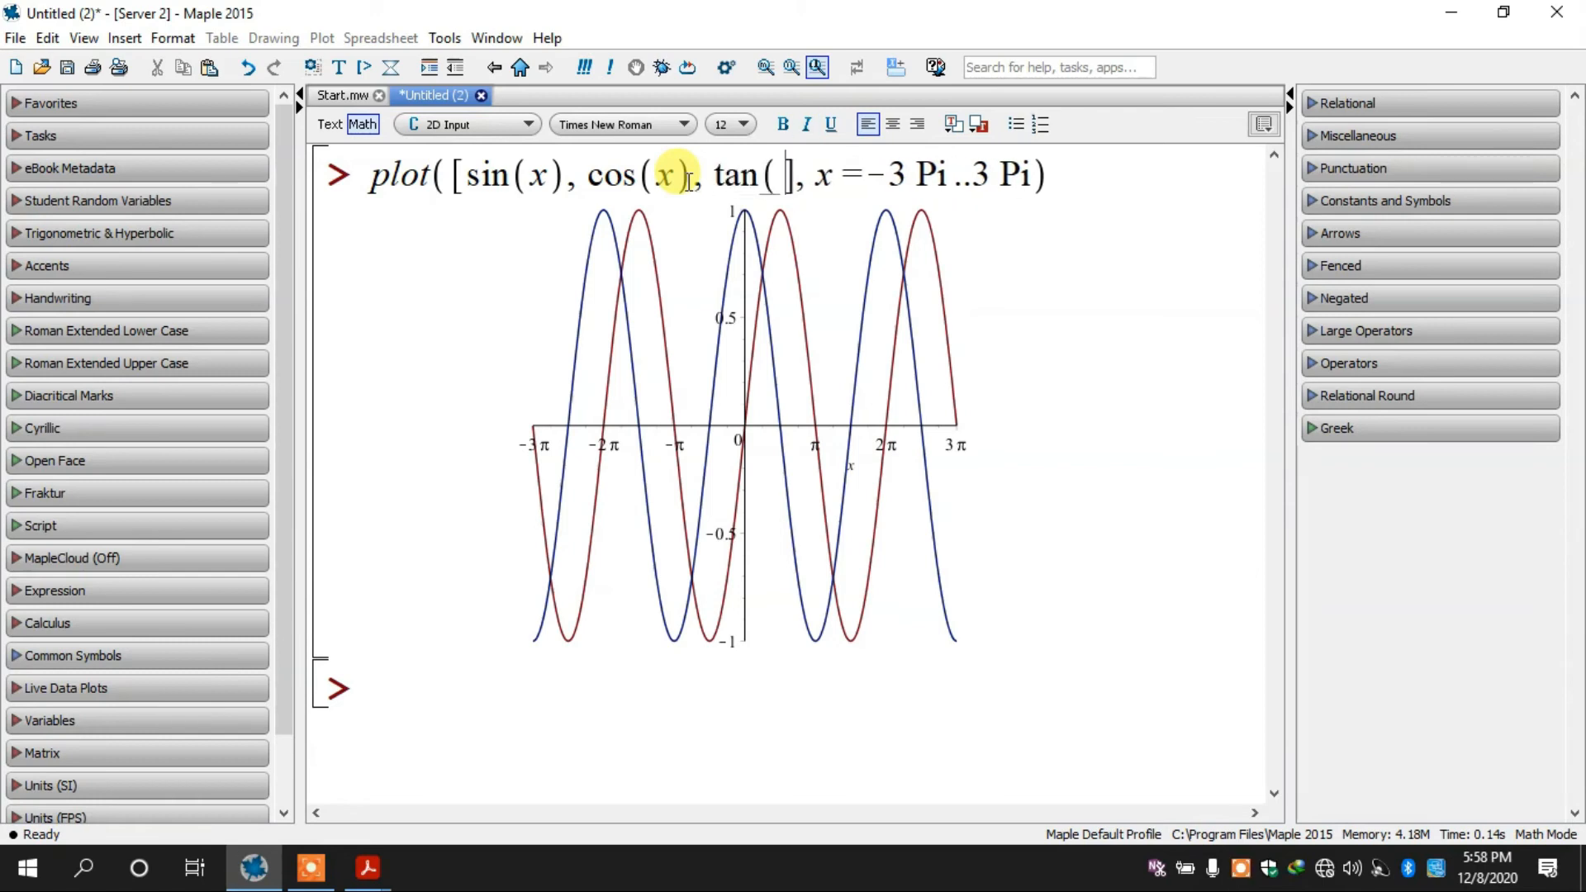
pyautogui.write(', sec')
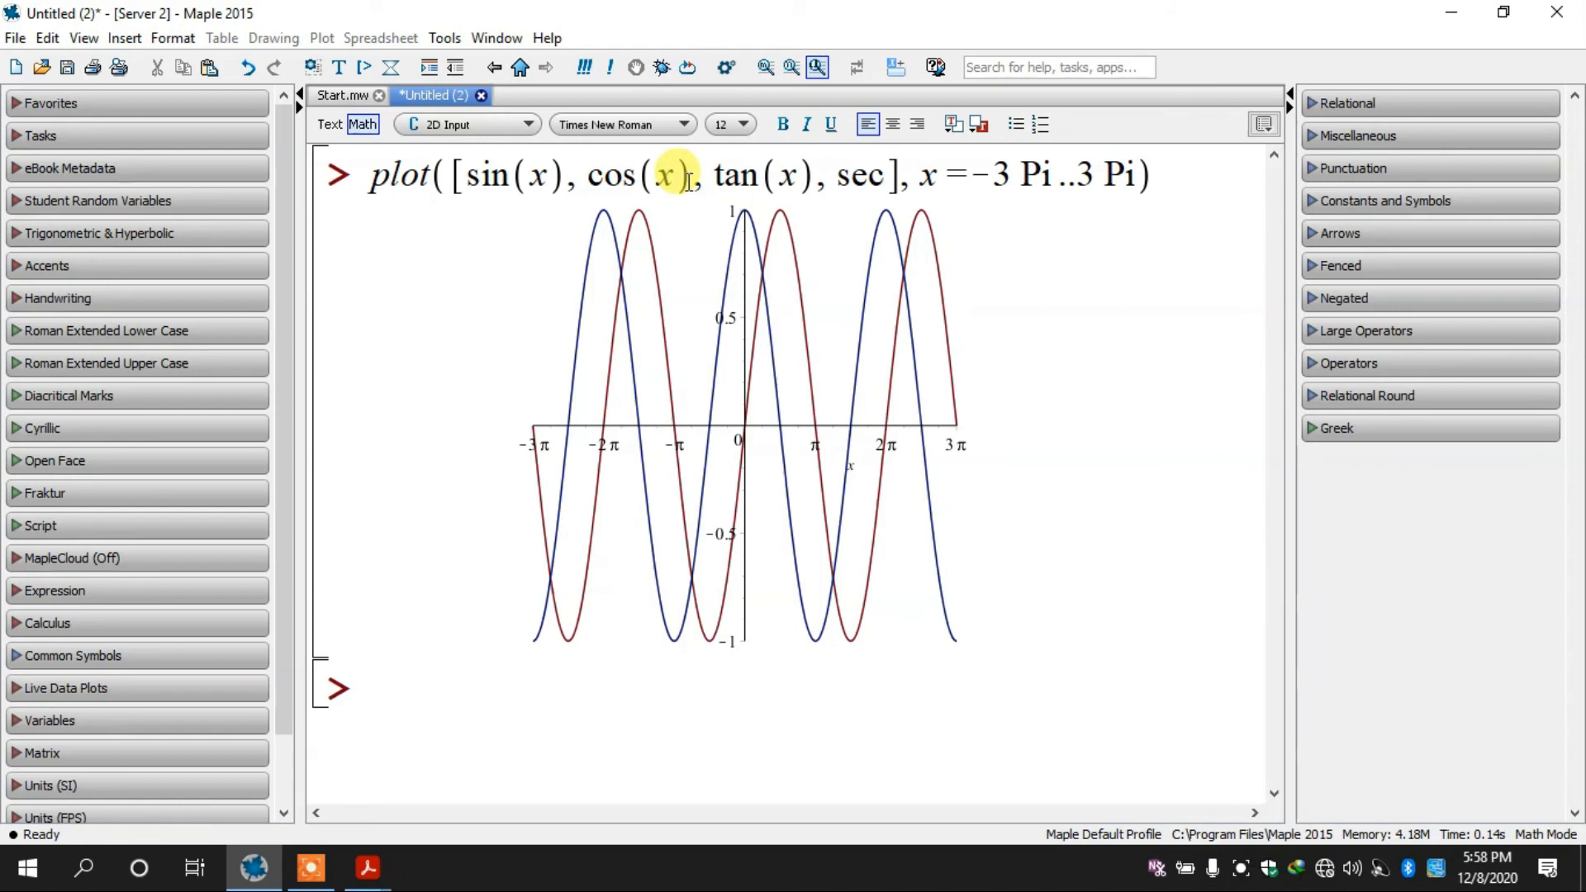
pyautogui.write('(x)')
pyautogui.press('Return')
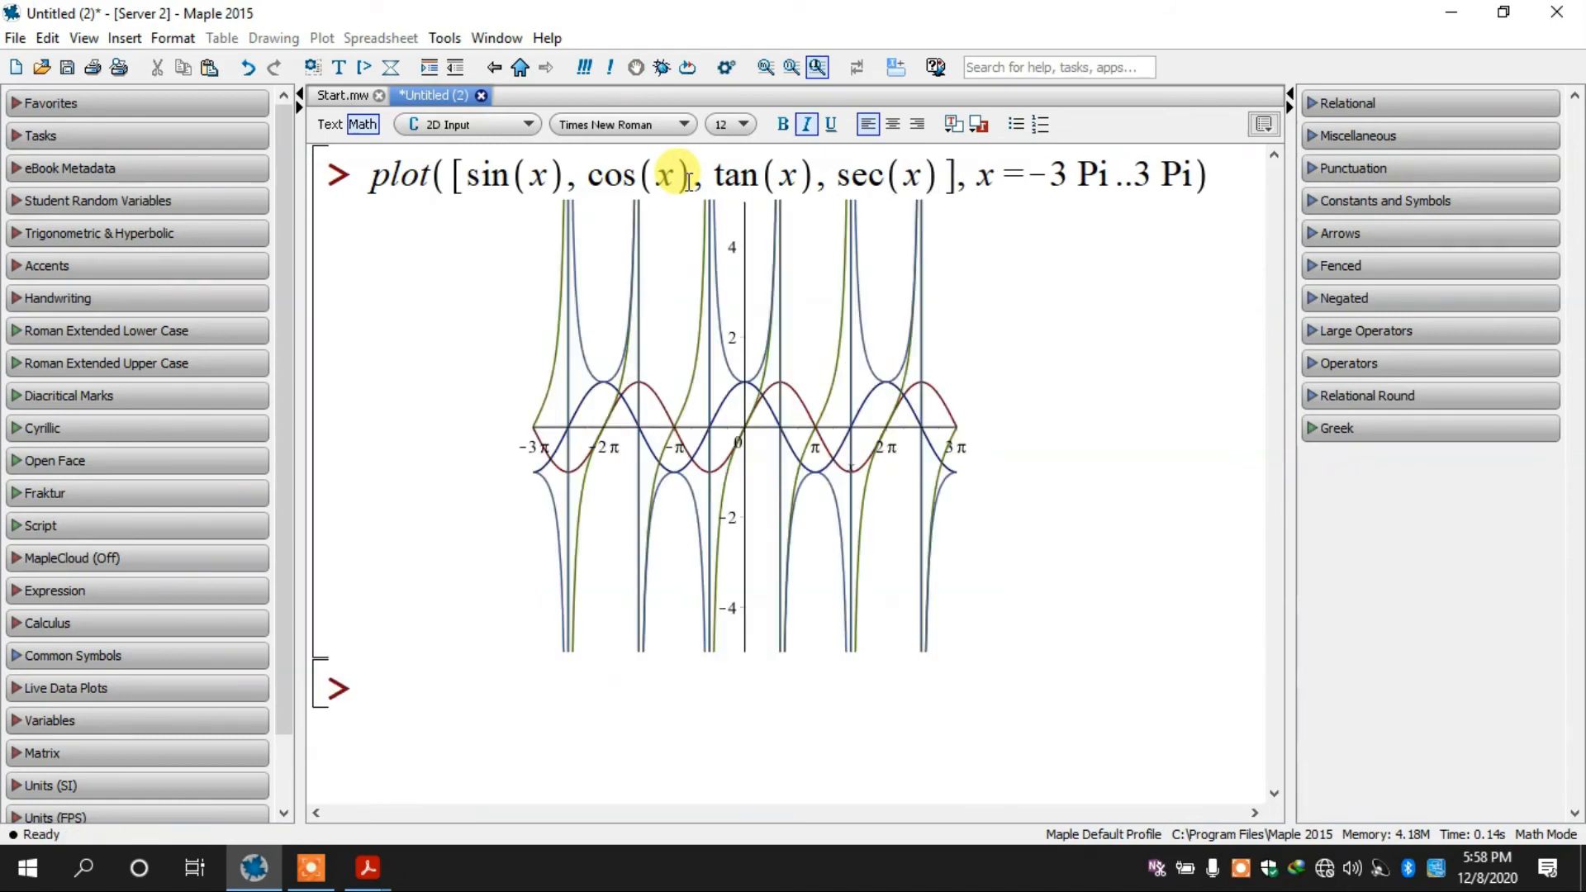
# Step: Clear the whole worksheet and check the multiple-functions example in Ploting in Maple.pdf in Acrobat Reader
pyautogui.hotkey('ctrl', 'a')
pyautogui.press('Delete')
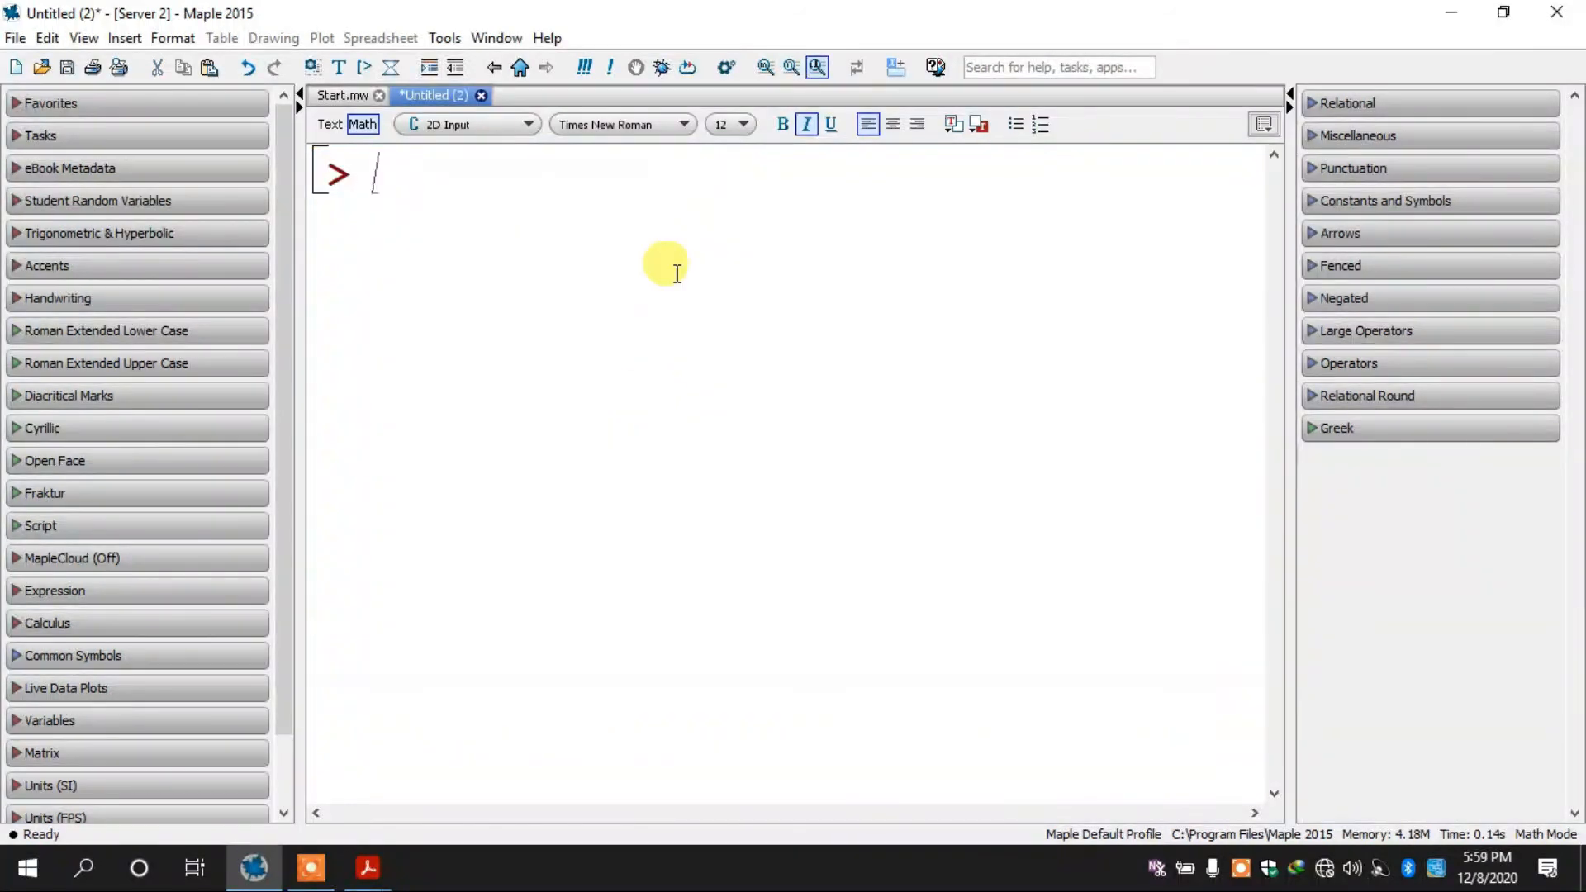
pyautogui.click(345, 867)
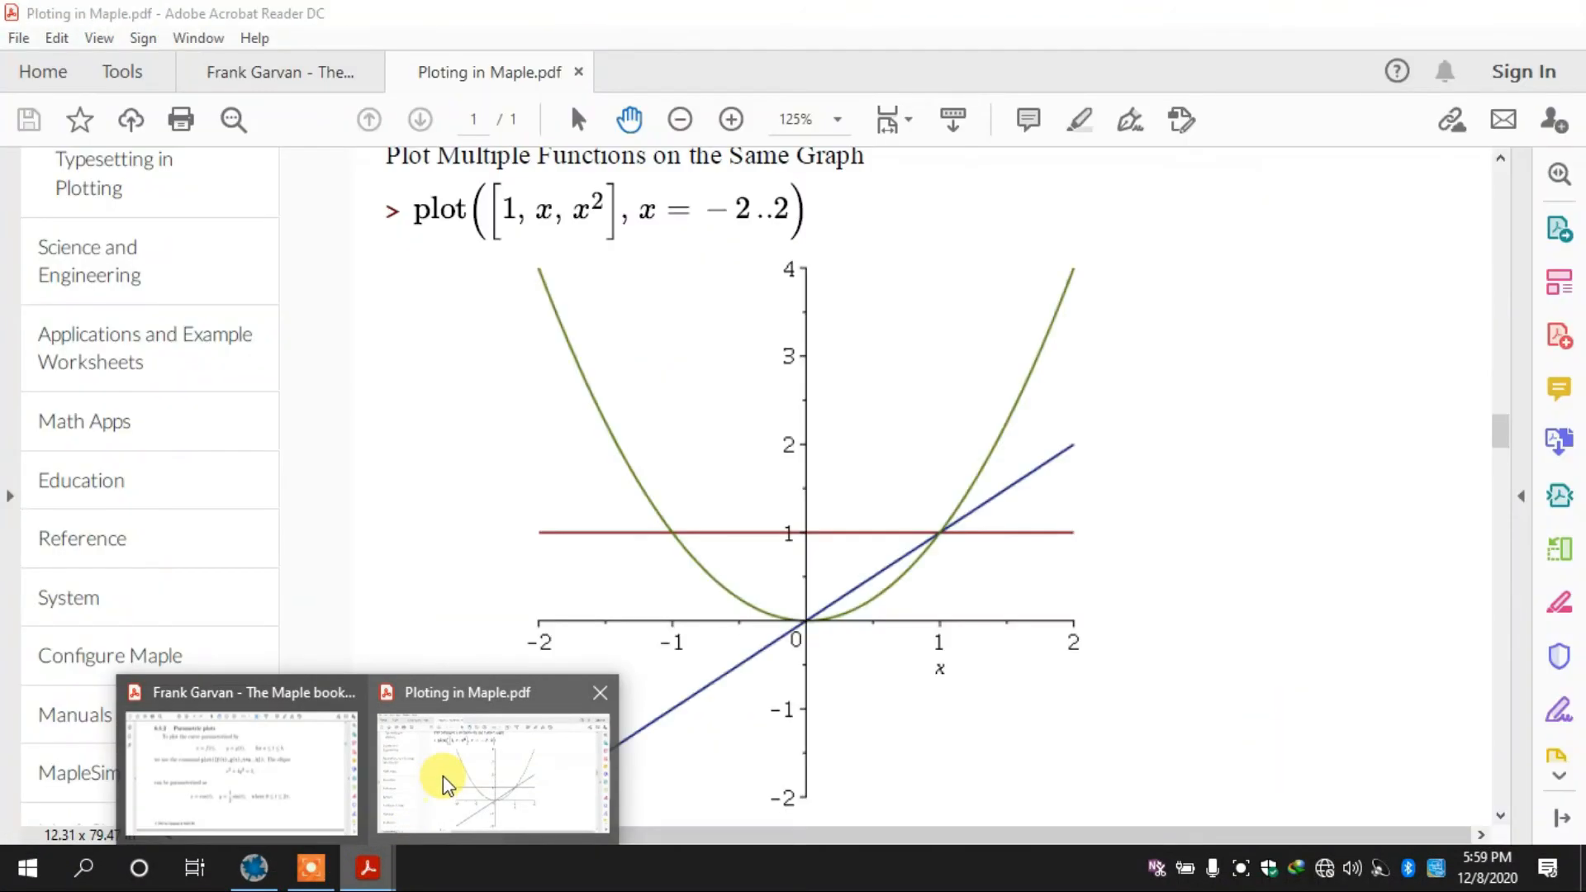
pyautogui.click(443, 775)
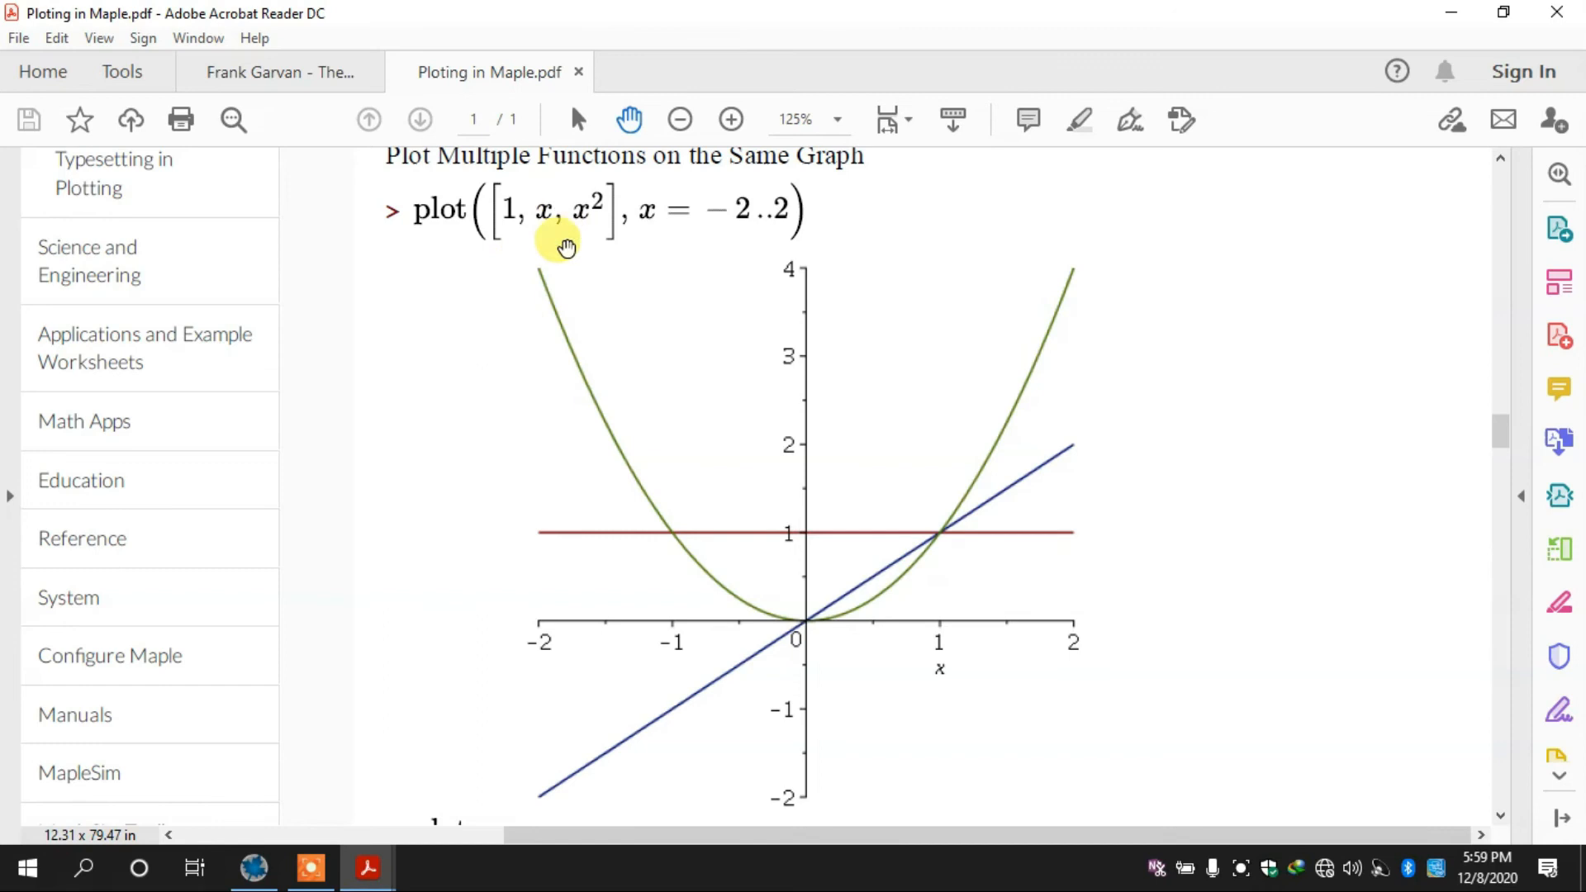
pyautogui.click(301, 874)
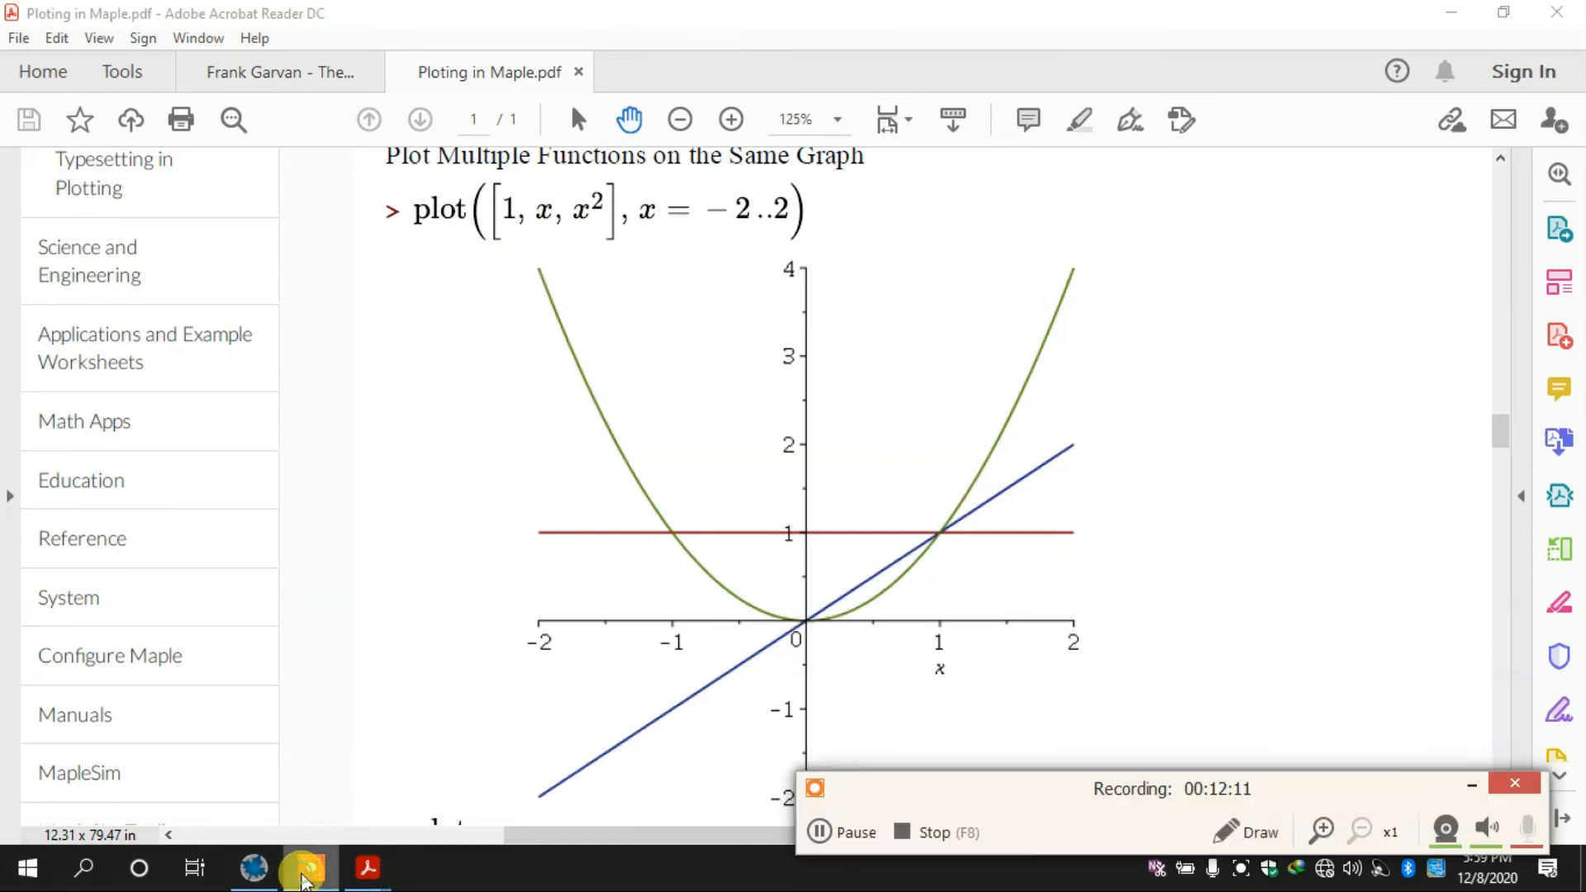
pyautogui.click(1470, 789)
# Step: Switch back to Maple, enter the command plot([x, x^2, x^3], x) and execute it
pyautogui.click(256, 867)
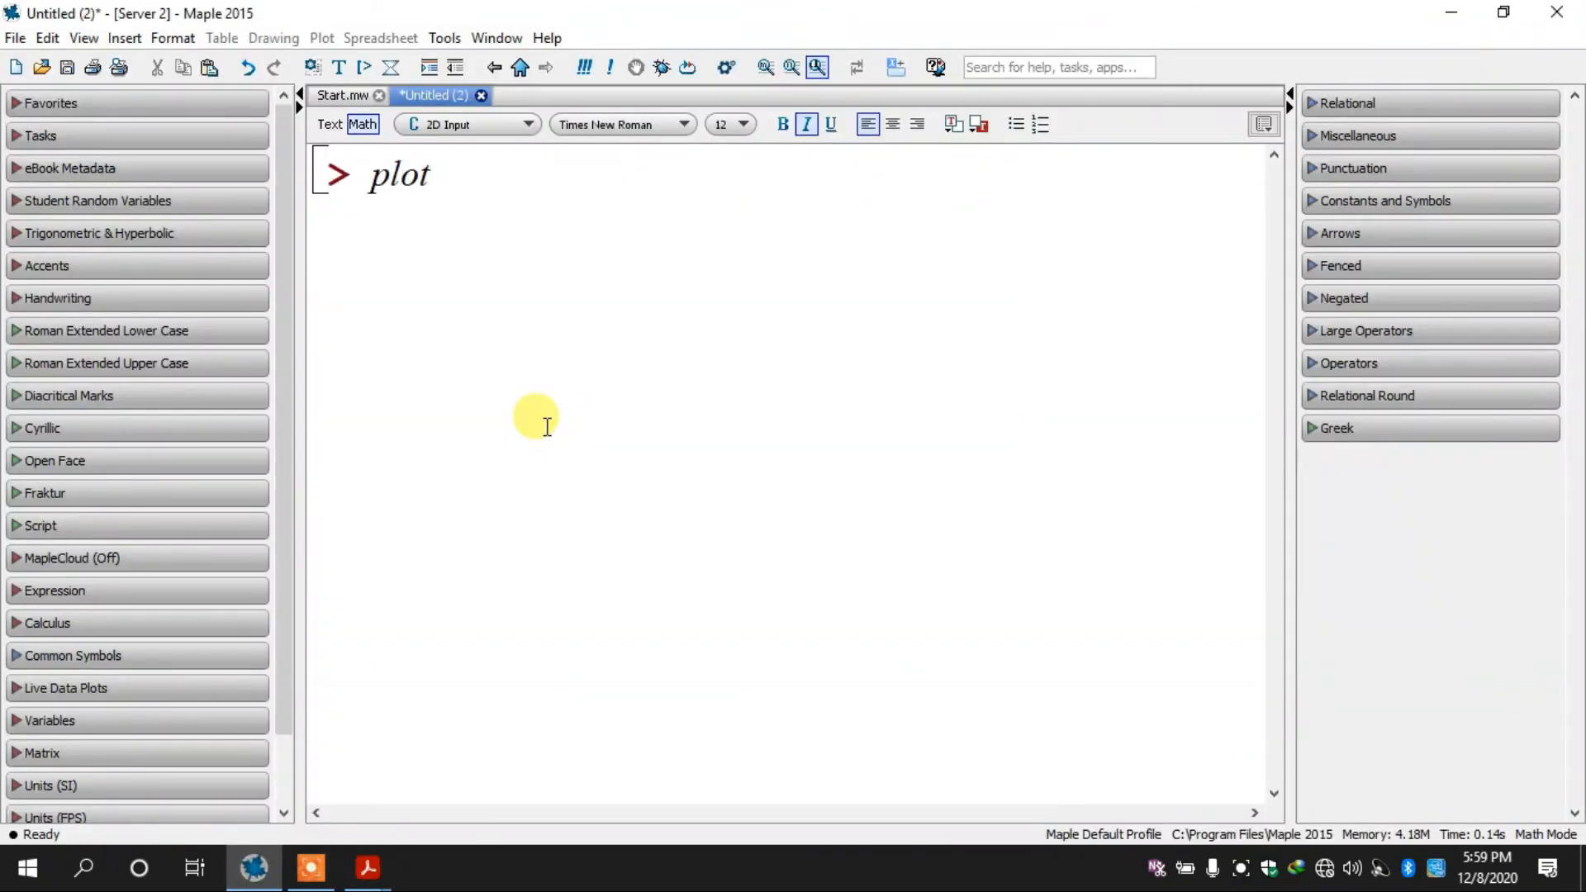
pyautogui.write('([x,x')
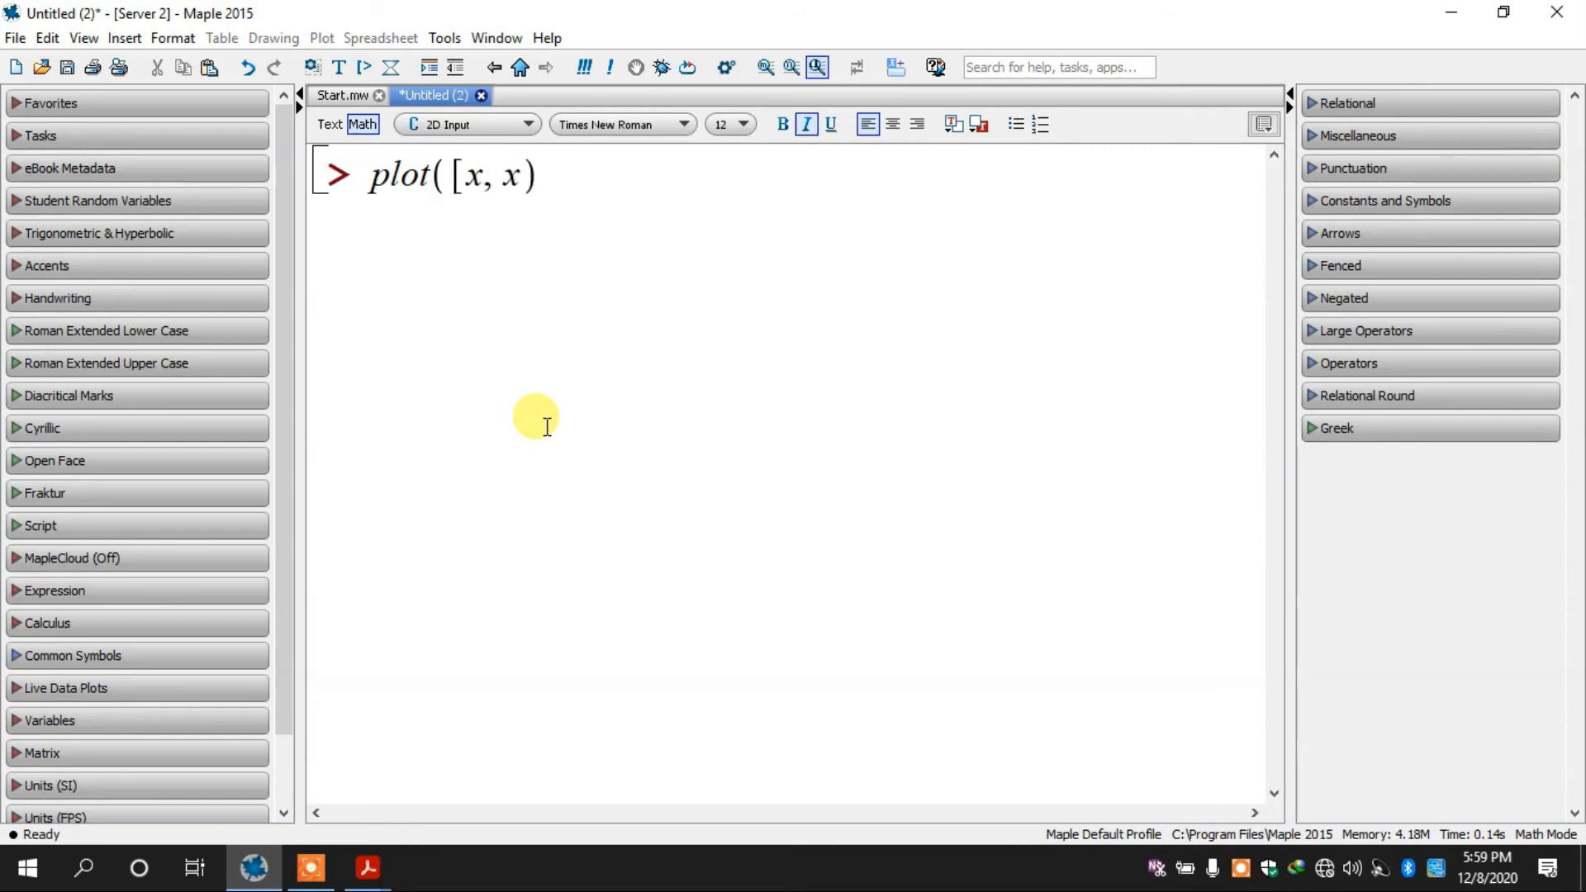
pyautogui.write('^2,x')
pyautogui.press('BackSpace')
pyautogui.press('BackSpace')
pyautogui.press('Right')
pyautogui.write(', X')
pyautogui.press('BackSpace')
pyautogui.write('x')
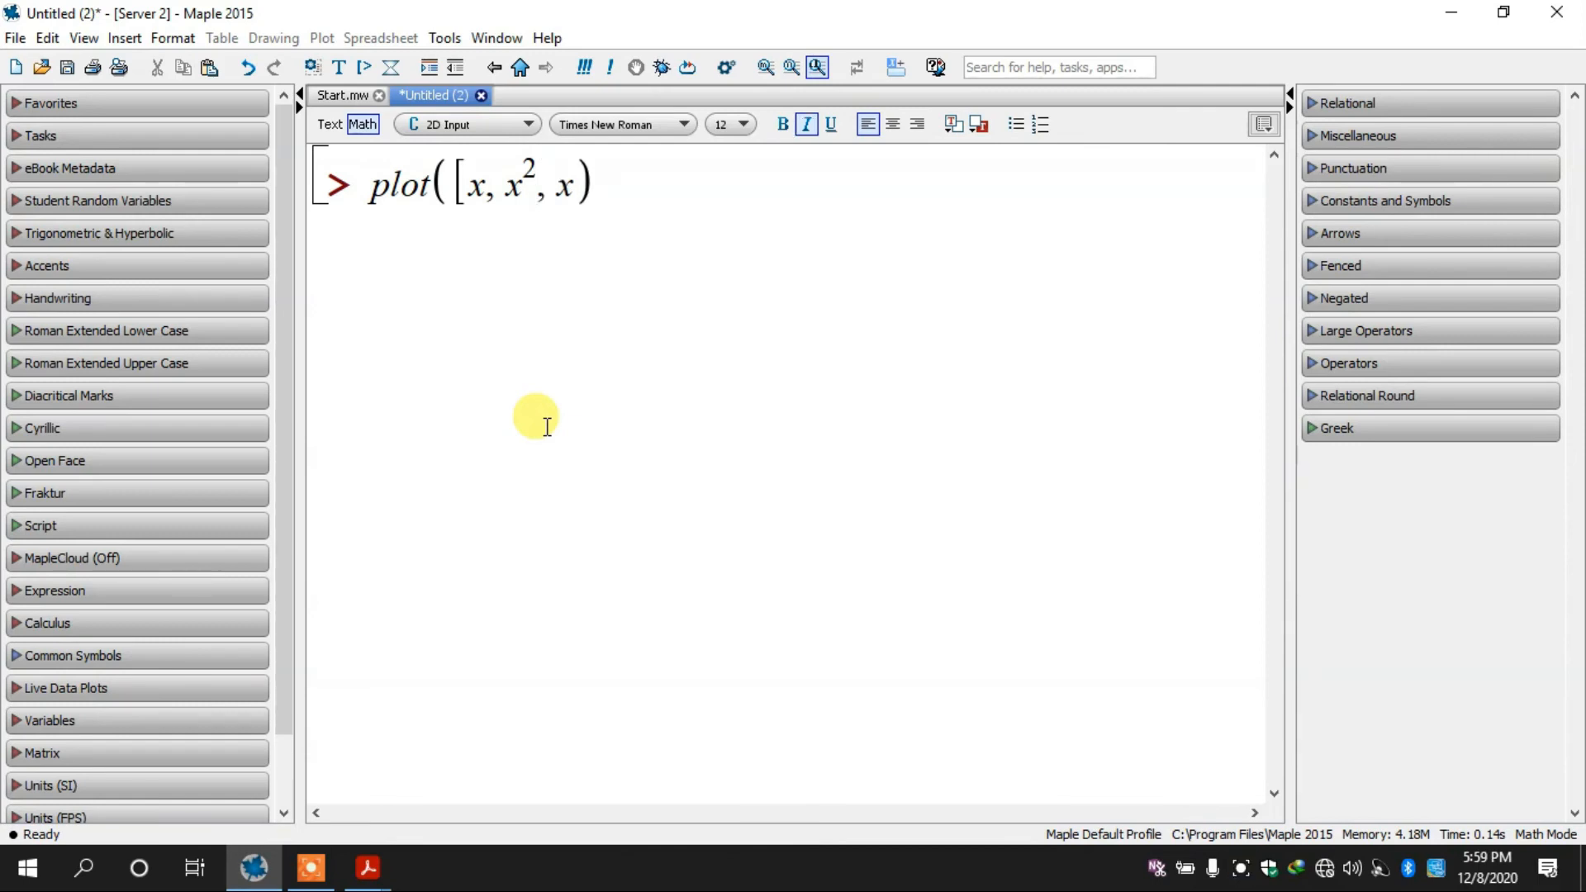
pyautogui.write('^3')
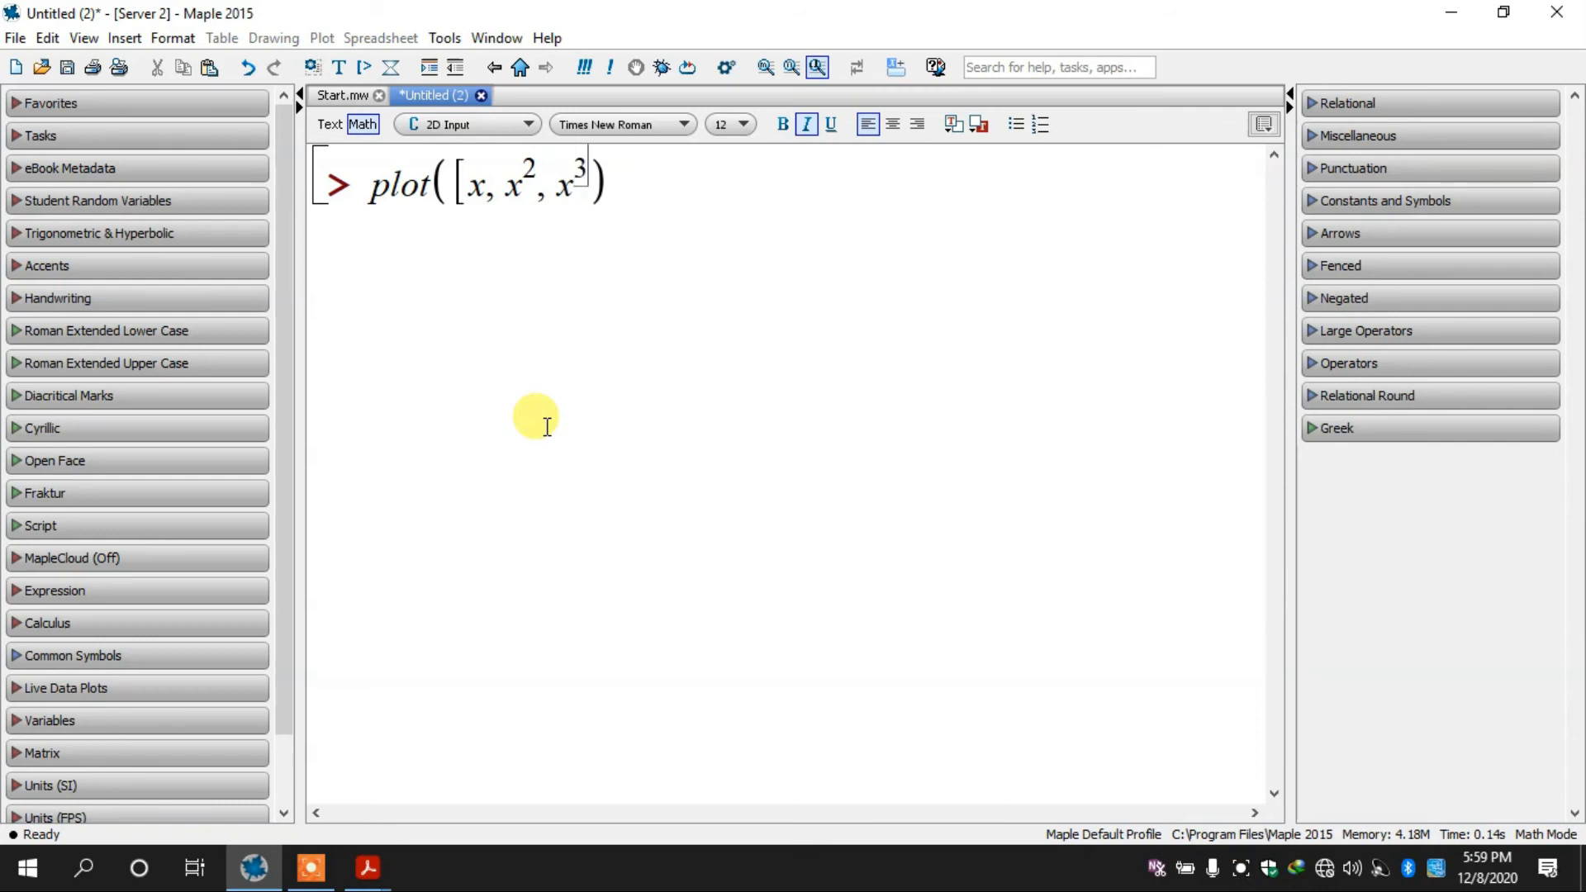
pyautogui.press('Right')
pyautogui.write('], x')
pyautogui.press('Return')
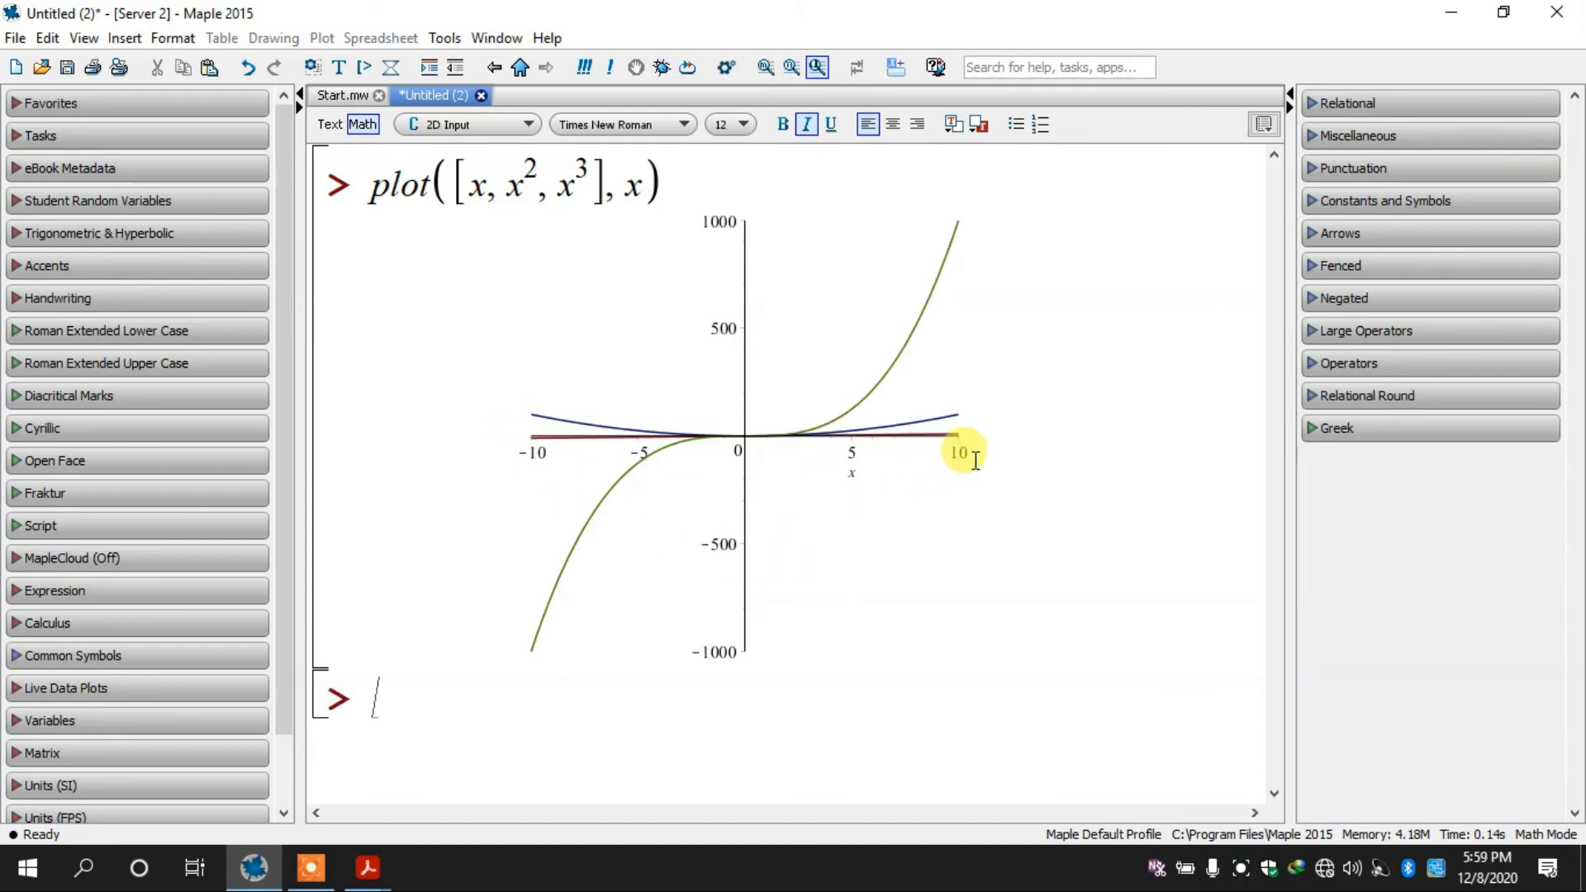
# Step: Examine the x^3 and x^2 curves in the plot by selecting each one, and deselect the plot
pyautogui.click(952, 448)
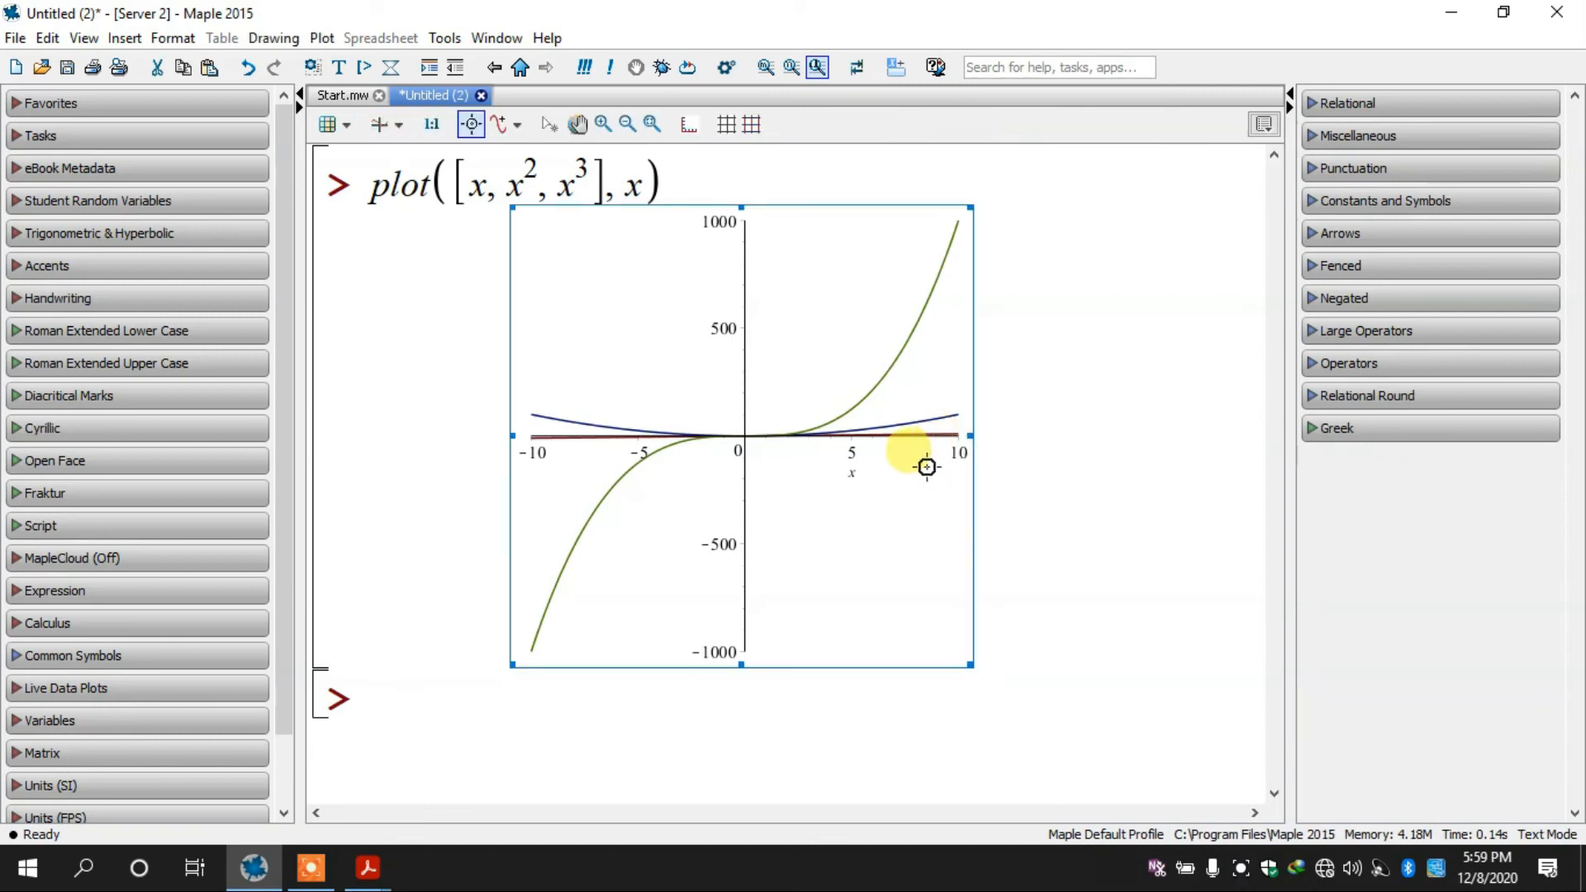
pyautogui.click(911, 325)
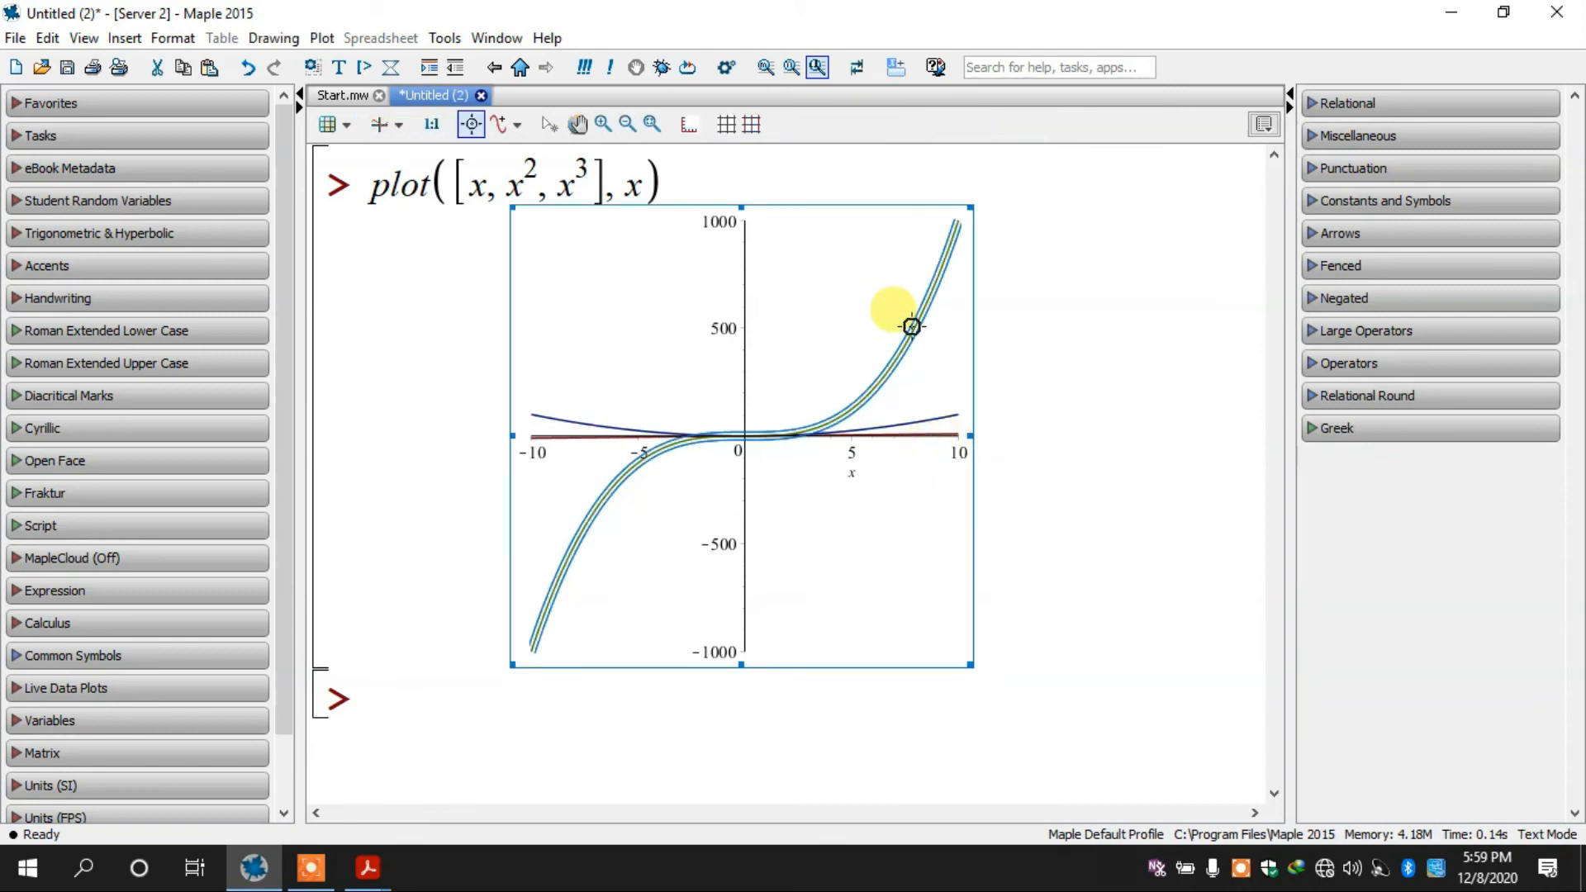
pyautogui.click(909, 420)
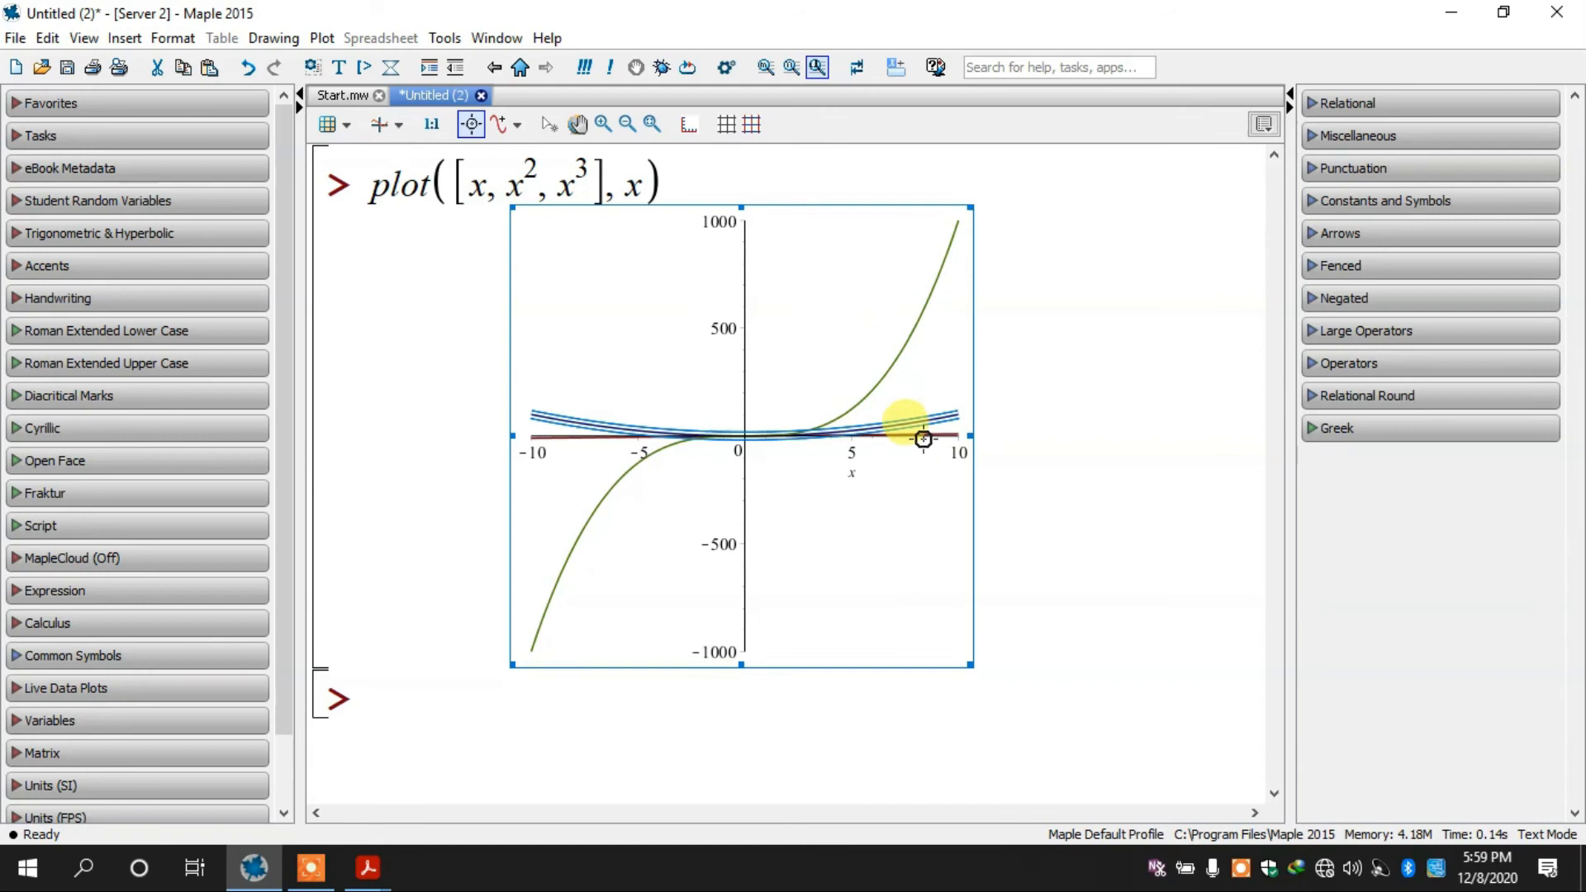
pyautogui.click(587, 334)
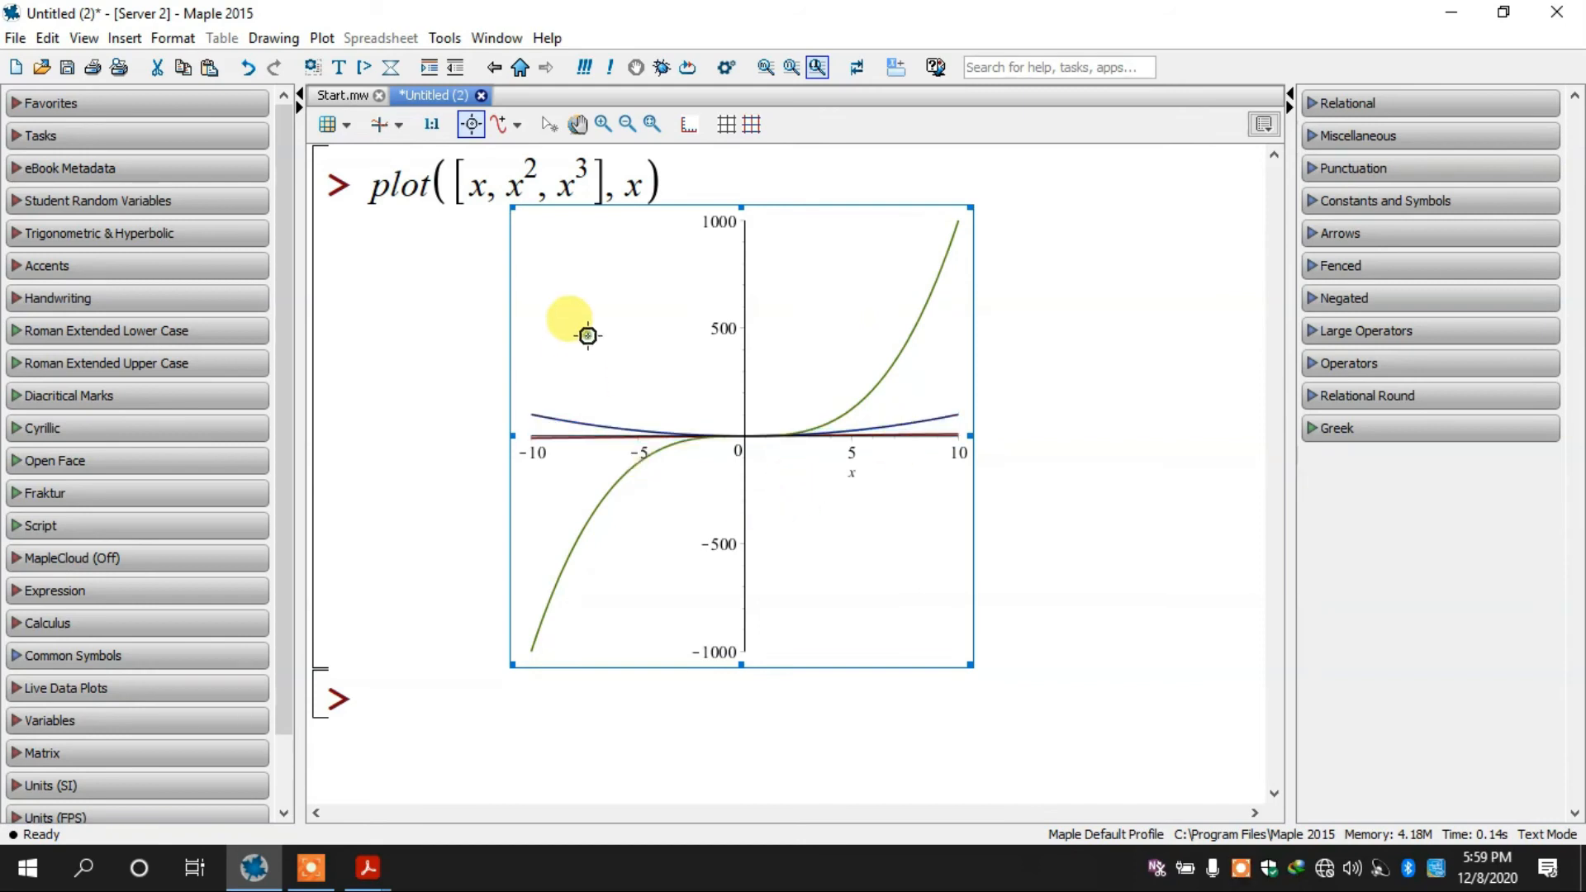
pyautogui.click(444, 436)
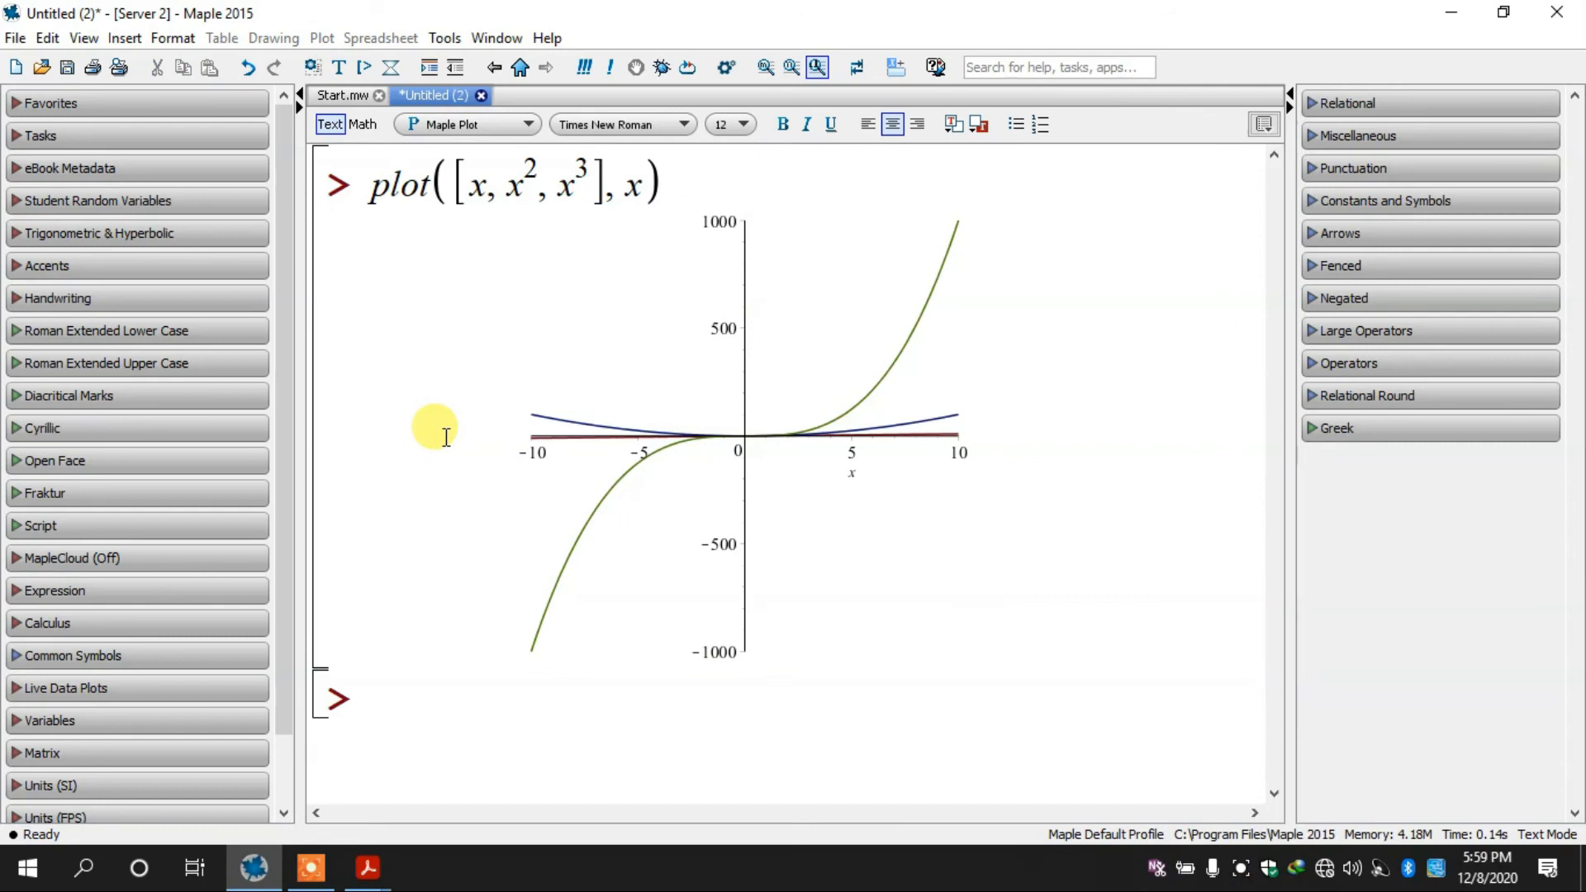
# Step: Clear the whole worksheet and view the color option example for multiple functions in Ploting in Maple.pdf
pyautogui.click(790, 374)
pyautogui.hotkey('ctrl', 'a')
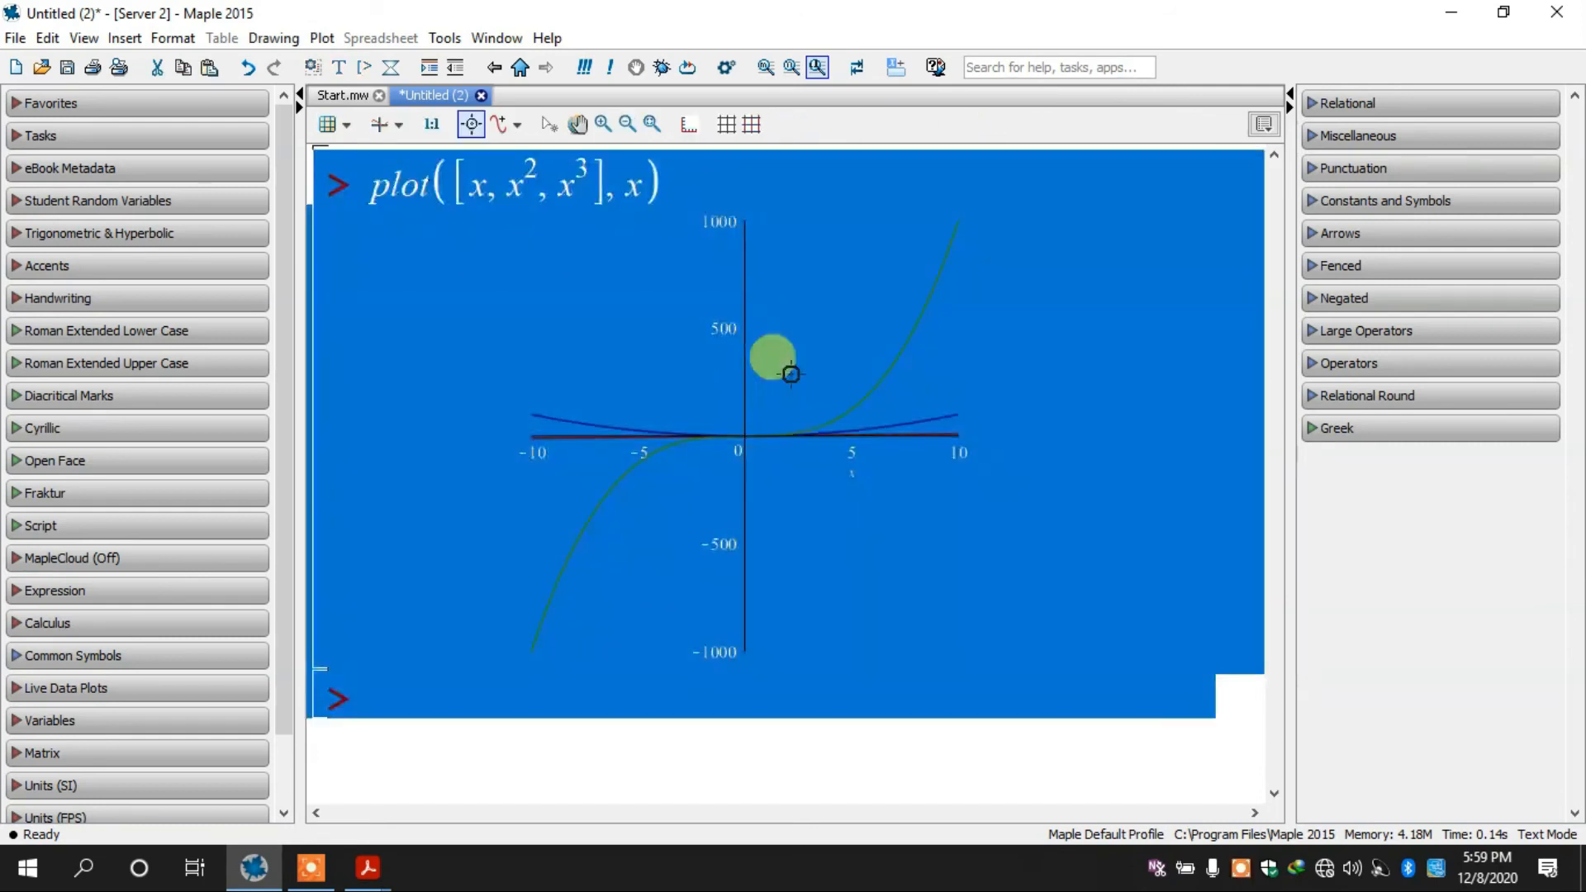
pyautogui.press('Delete')
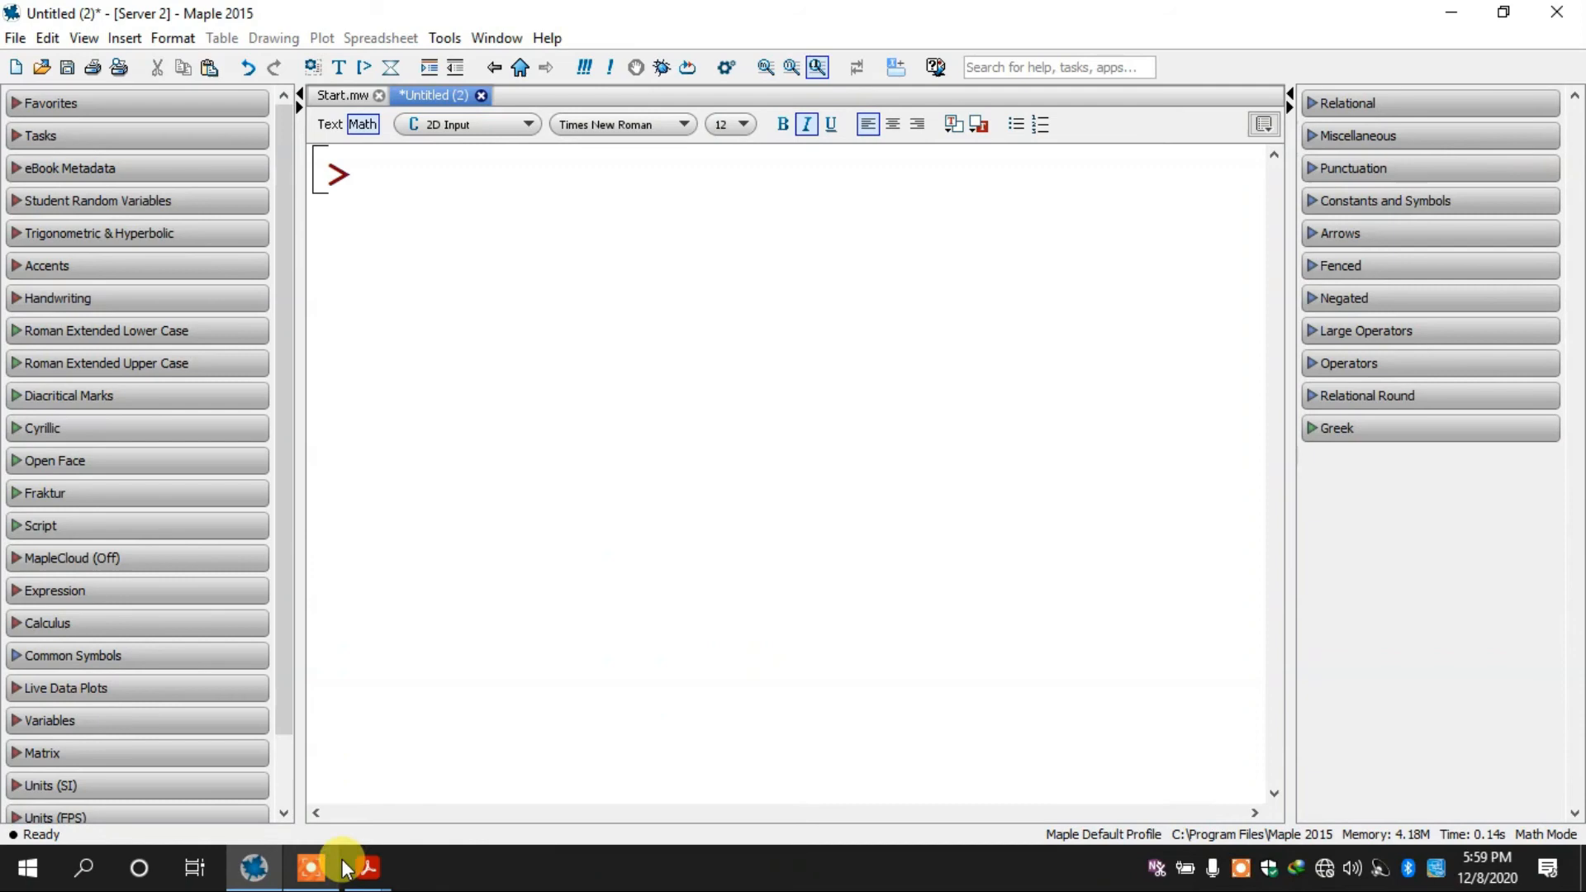
pyautogui.moveTo(373, 887)
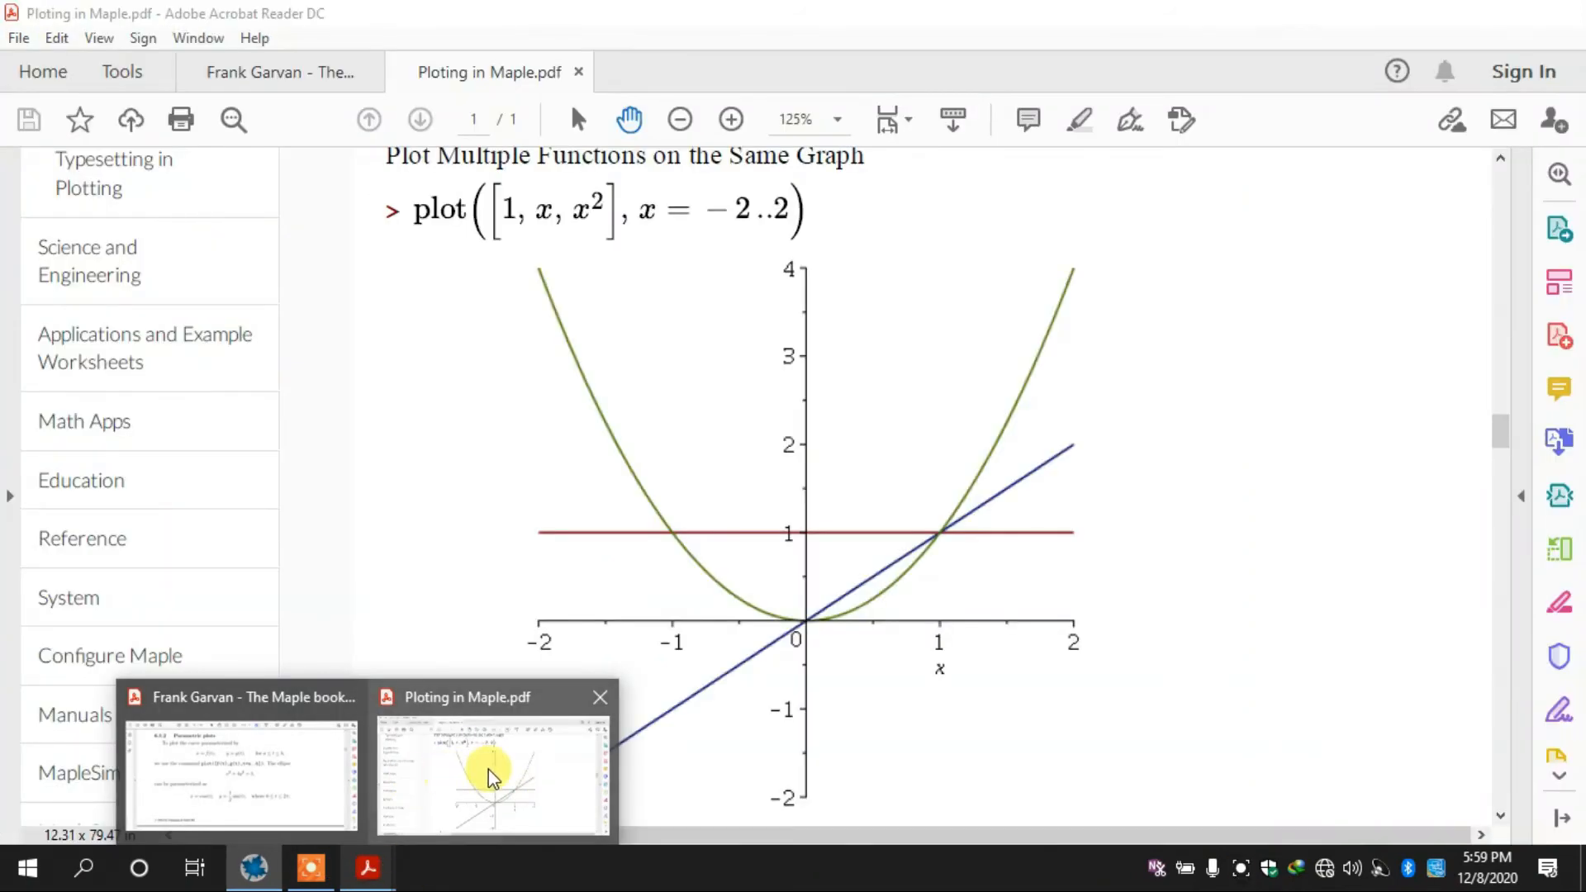
pyautogui.click(488, 768)
pyautogui.scroll(-6, 488, 765)
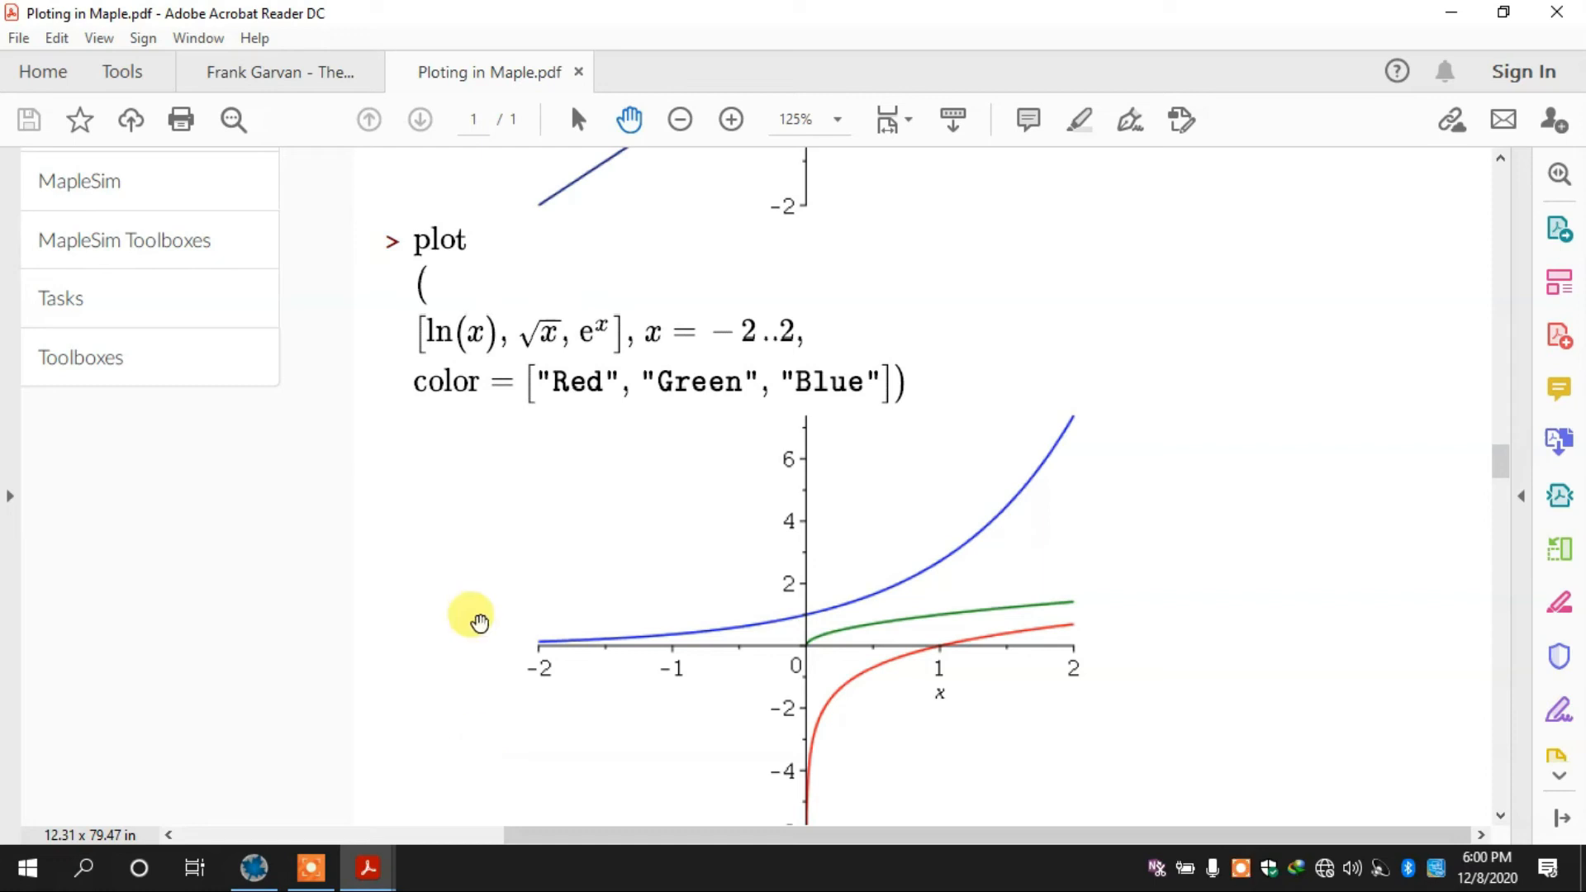
# Step: Return to Maple and enter the command plot([sin(x), cos(x)], x) without executing it
pyautogui.click(259, 874)
pyautogui.write('plot')
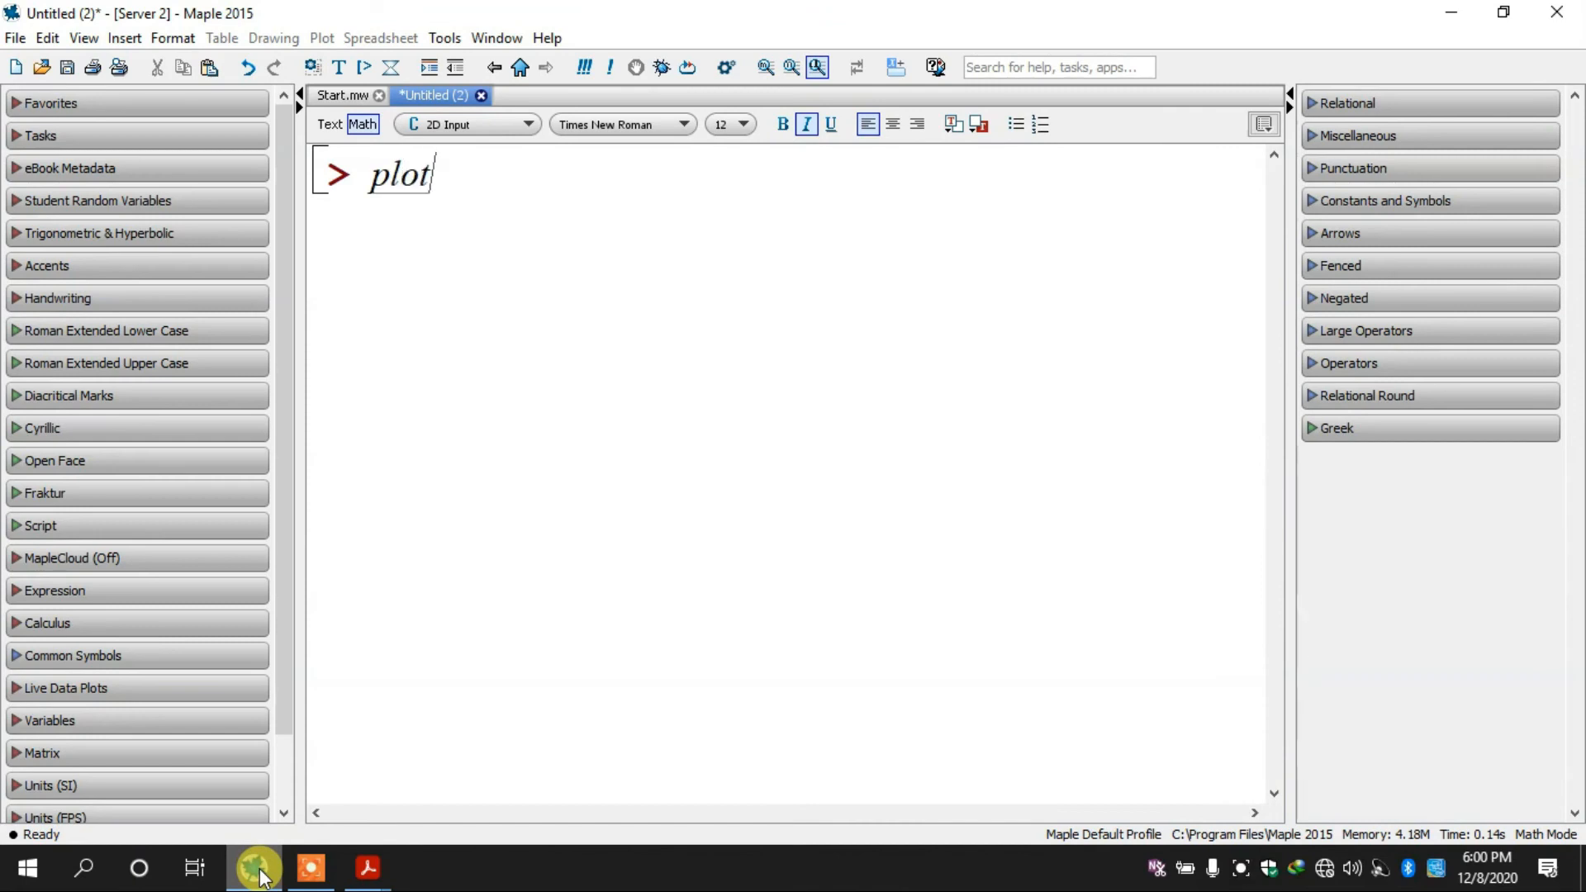
pyautogui.write('([xin(')
pyautogui.press('BackSpace')
pyautogui.press('BackSpace')
pyautogui.press('BackSpace')
pyautogui.press('BackSpace')
pyautogui.write('sin')
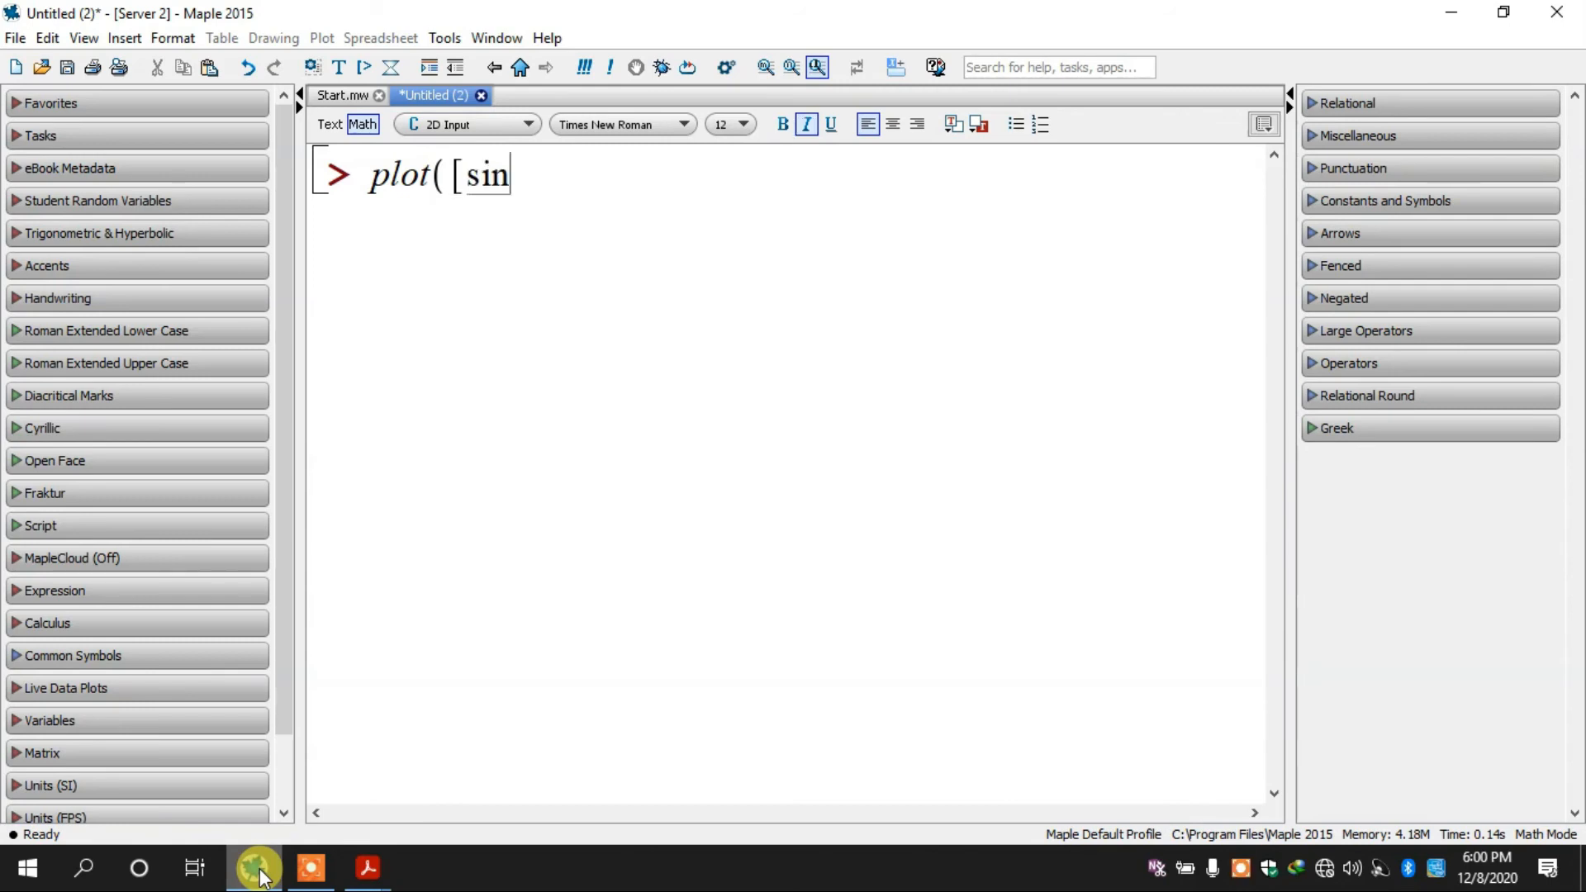
pyautogui.write('(x),cos(x)')
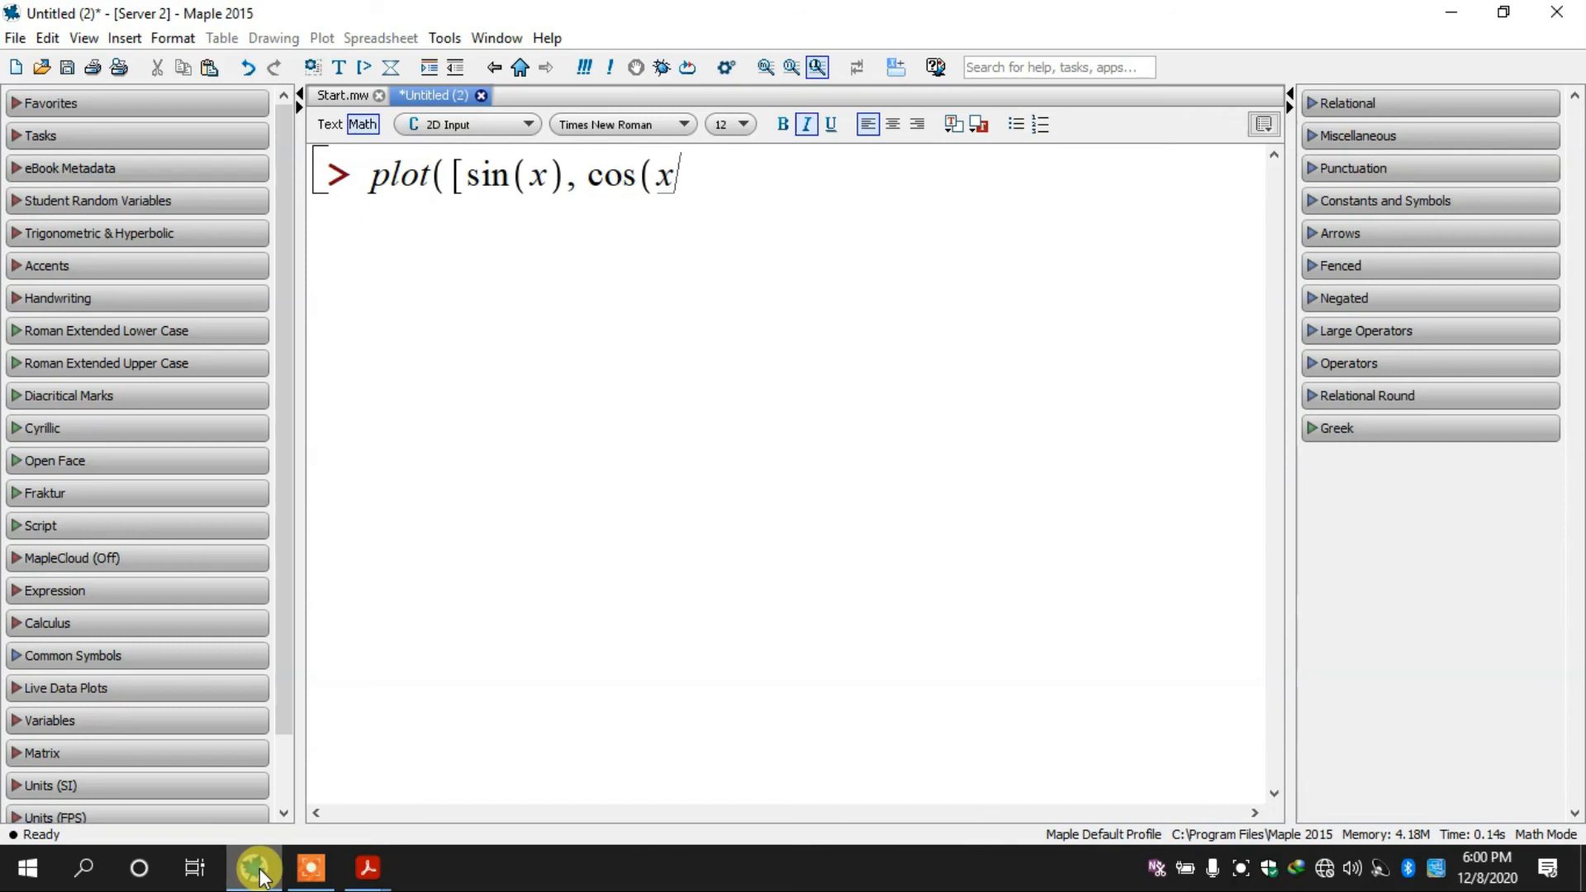
pyautogui.write('],x')
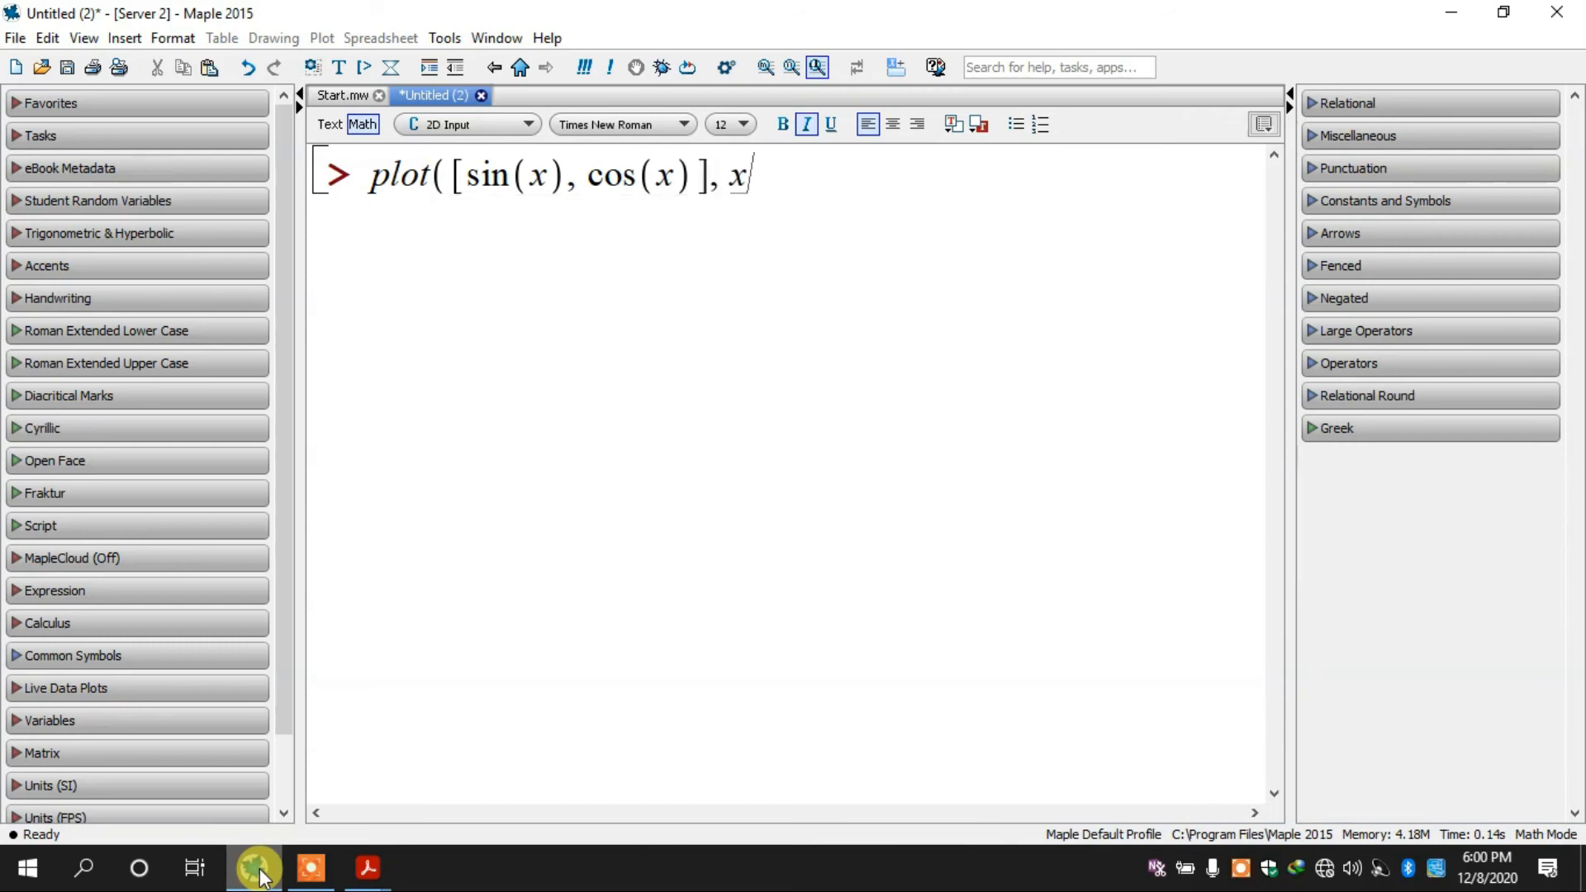
pyautogui.write(')')
pyautogui.write('=0..5')
pyautogui.press('BackSpace')
pyautogui.press('BackSpace')
pyautogui.press('BackSpace')
pyautogui.press('BackSpace')
pyautogui.press('BackSpace')
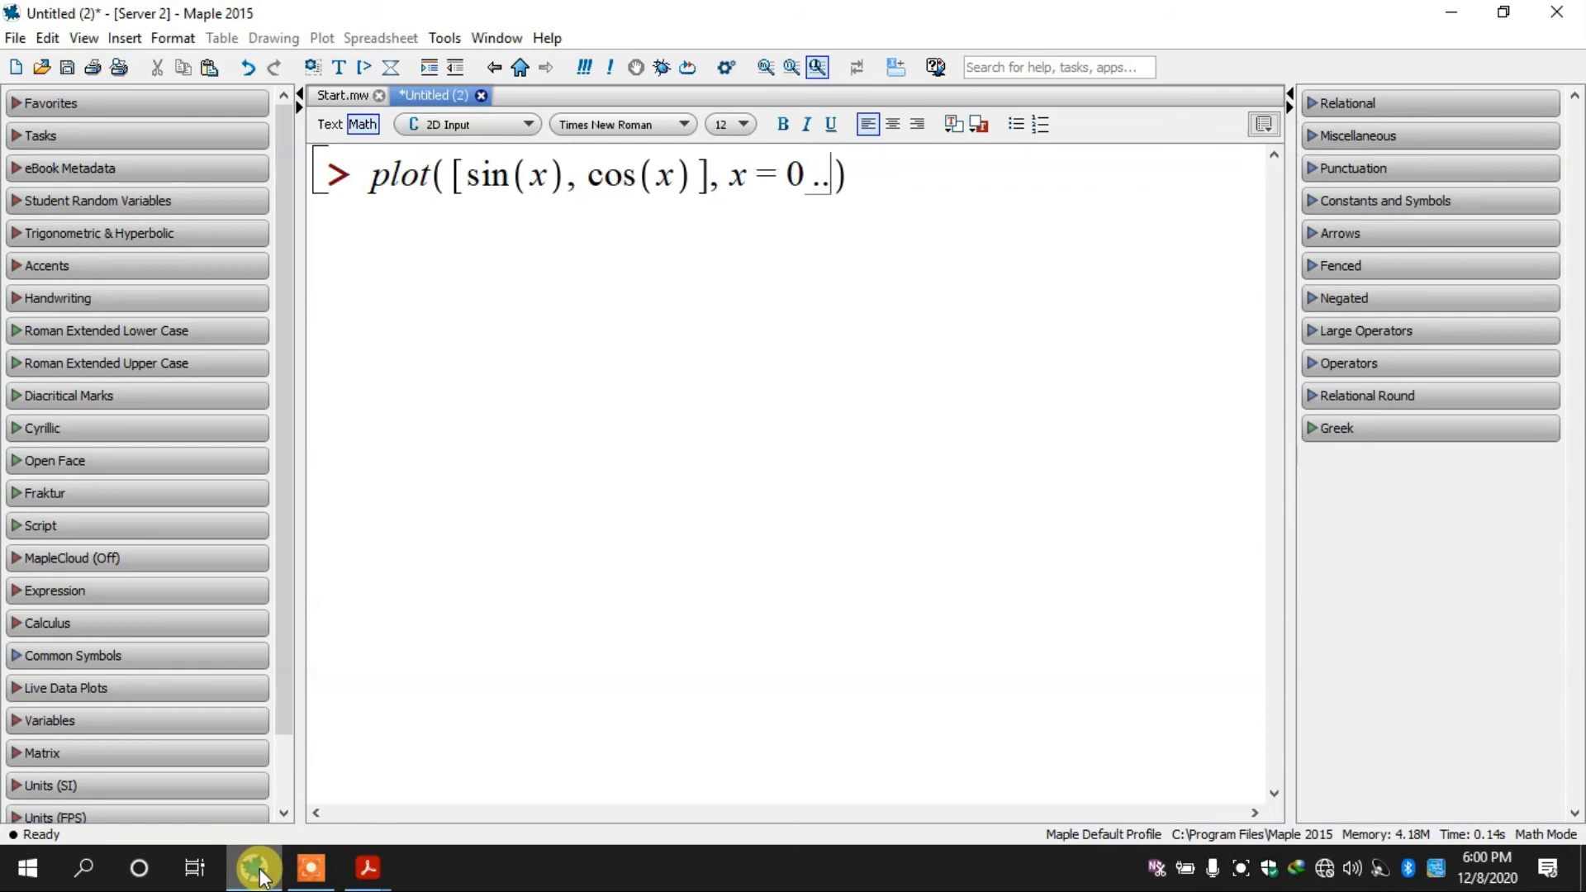
# Step: Check the color syntax in Ploting in Maple.pdf and append a color list starting with "Red" after x in Maple's plot command
pyautogui.write(',')
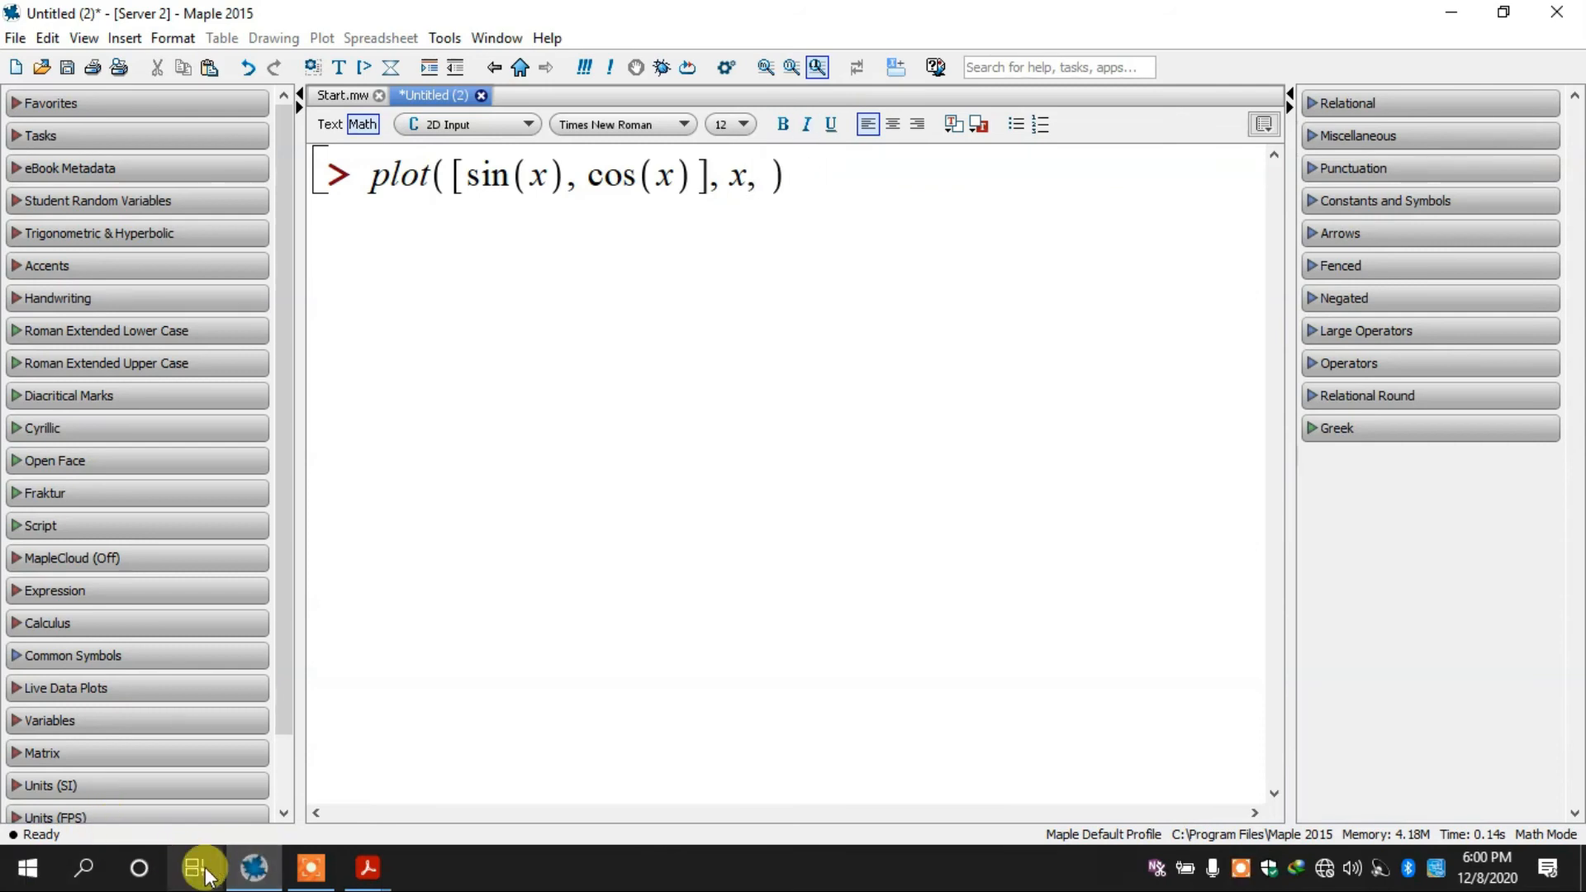
pyautogui.click(244, 872)
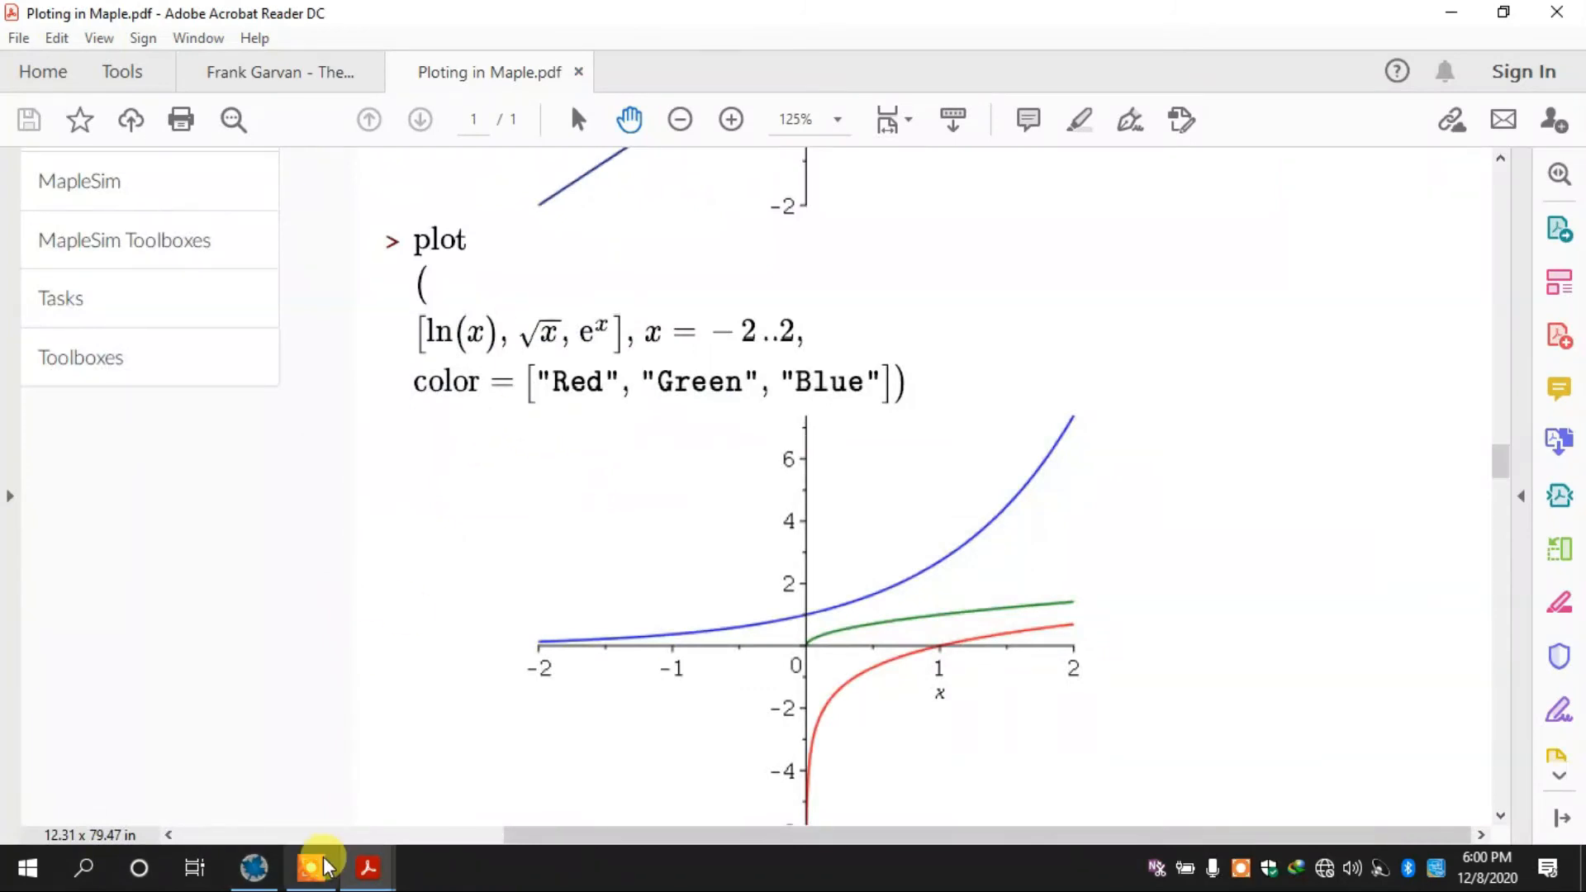
pyautogui.moveTo(270, 882)
pyautogui.write('color ')
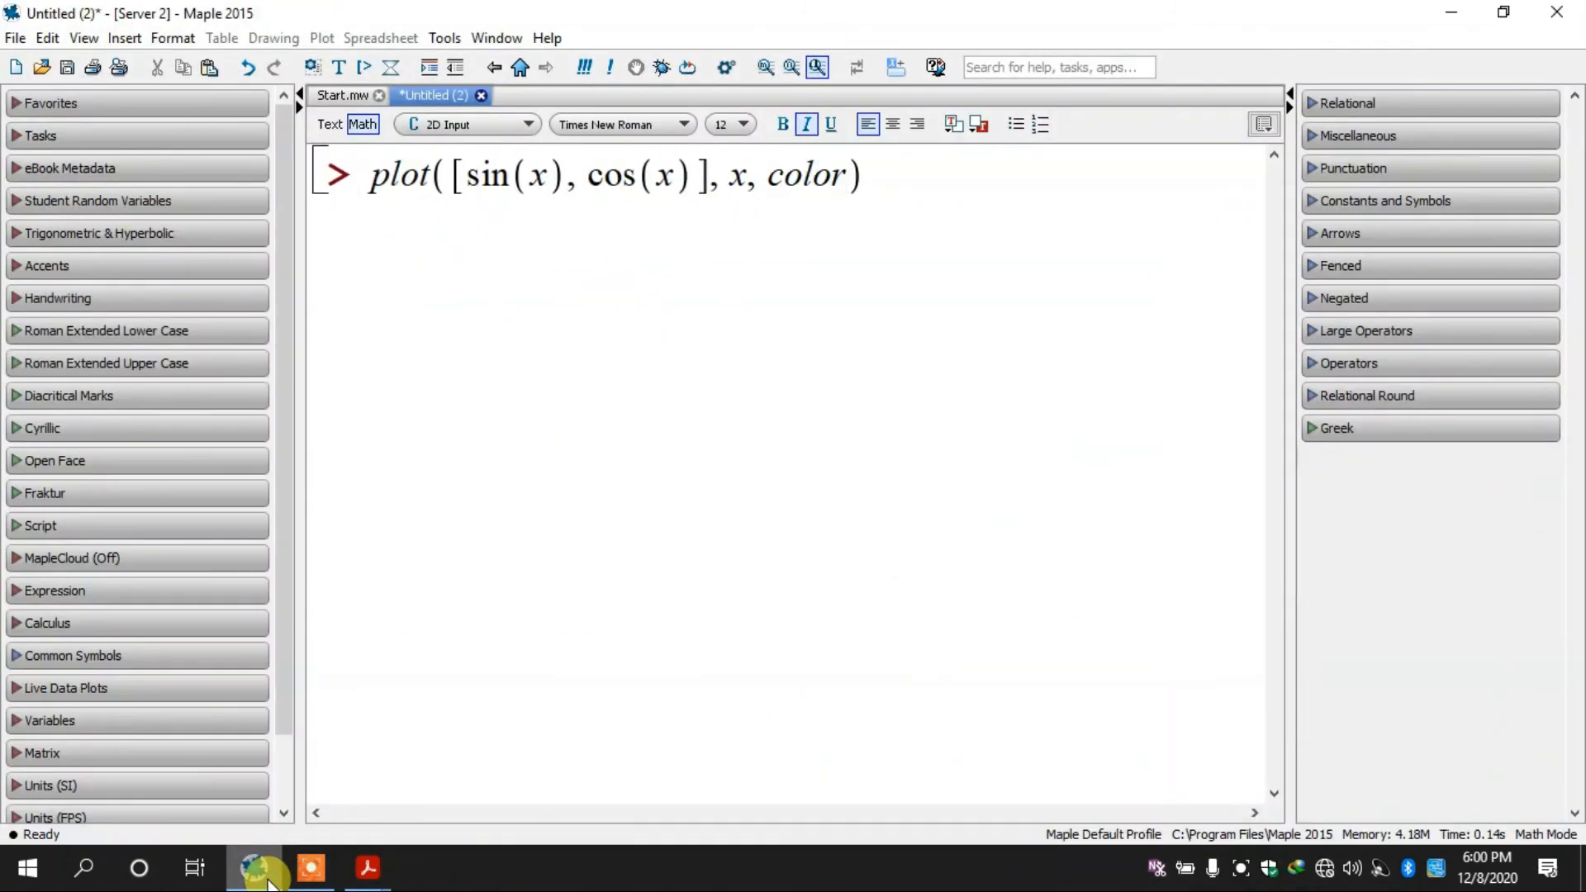
pyautogui.write("=['")
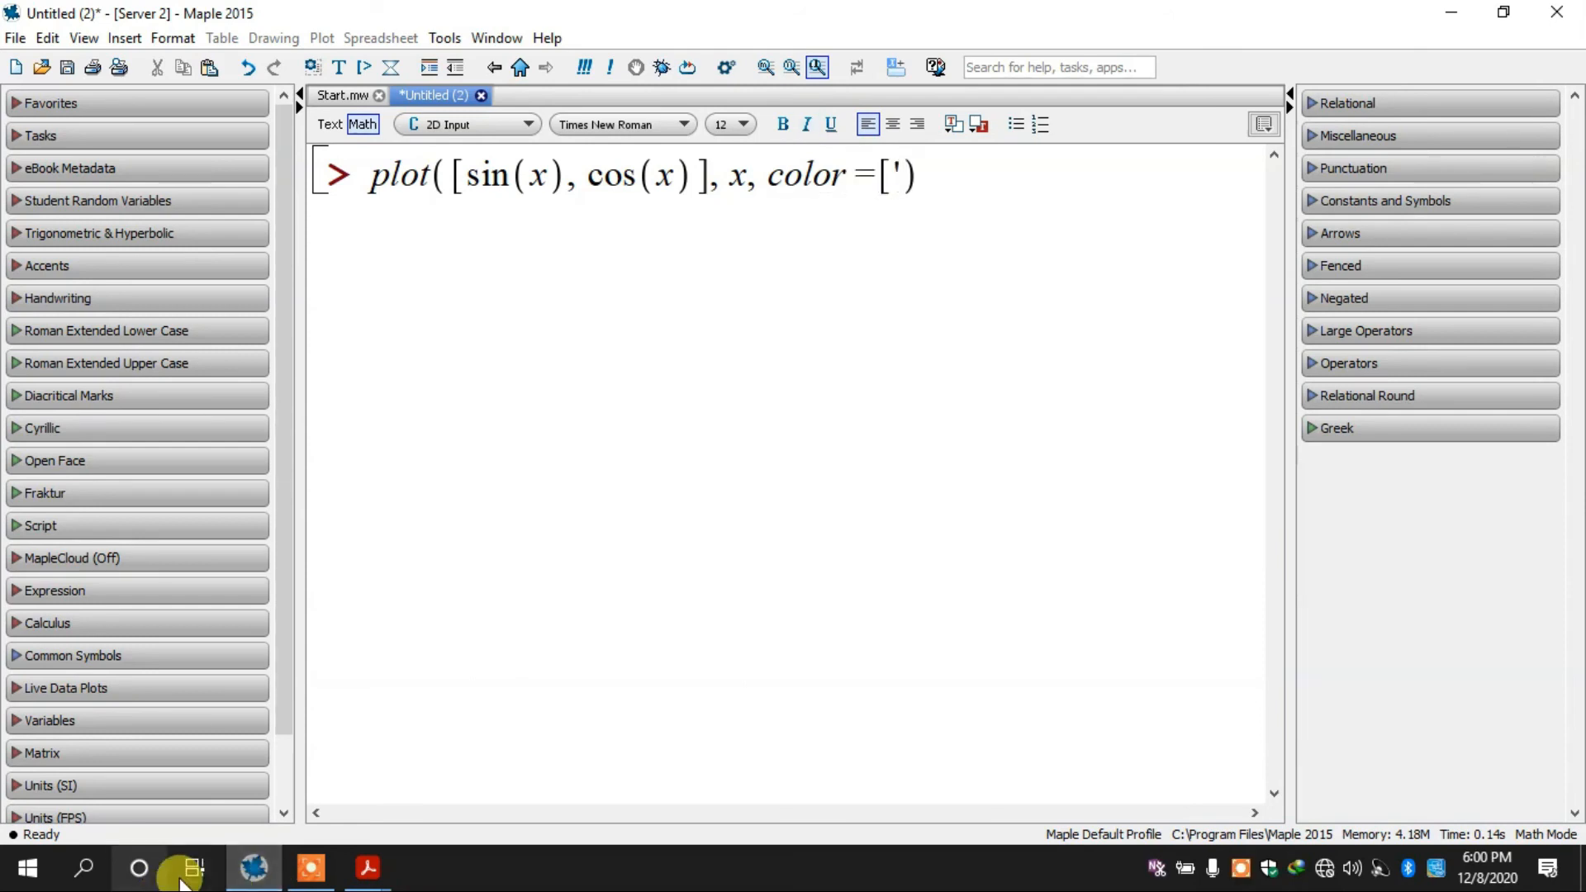
pyautogui.click(242, 882)
pyautogui.click(242, 880)
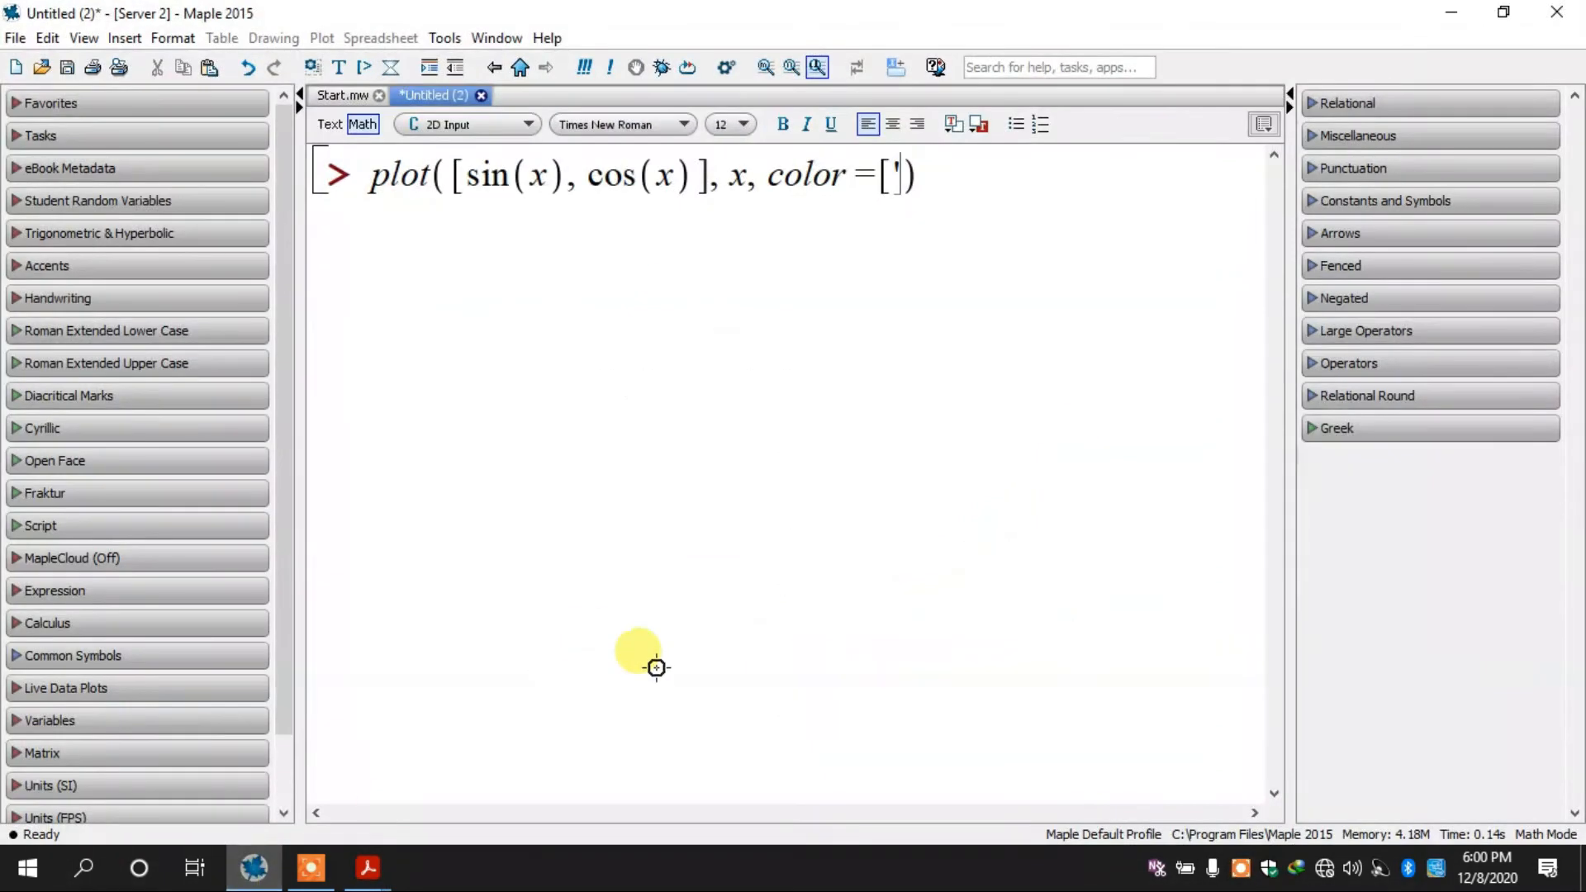
pyautogui.write('["Red')
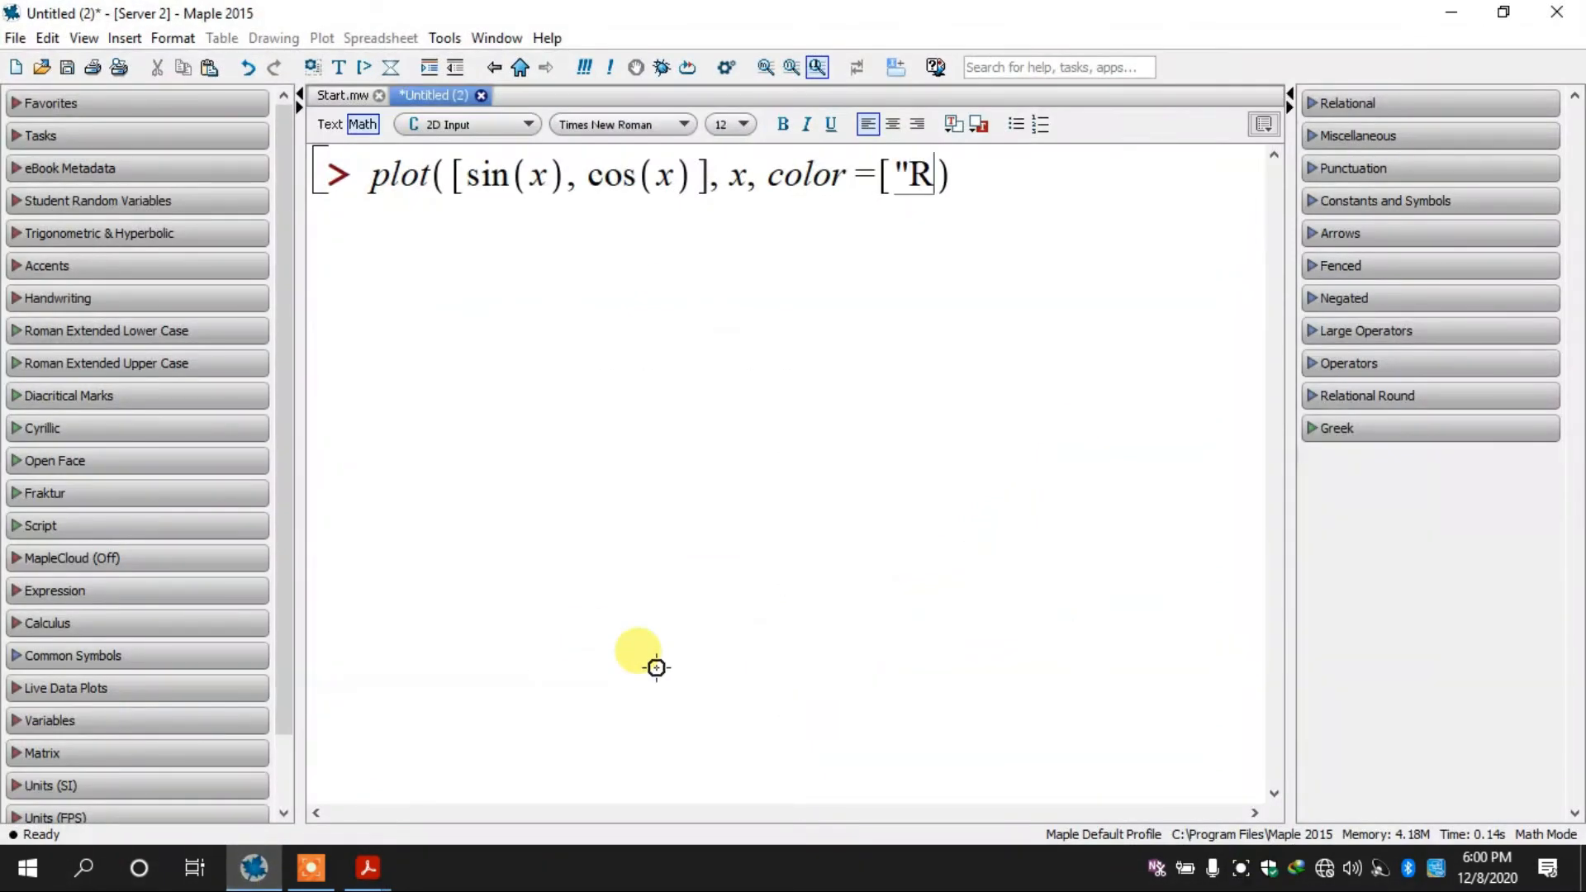
pyautogui.write('"')
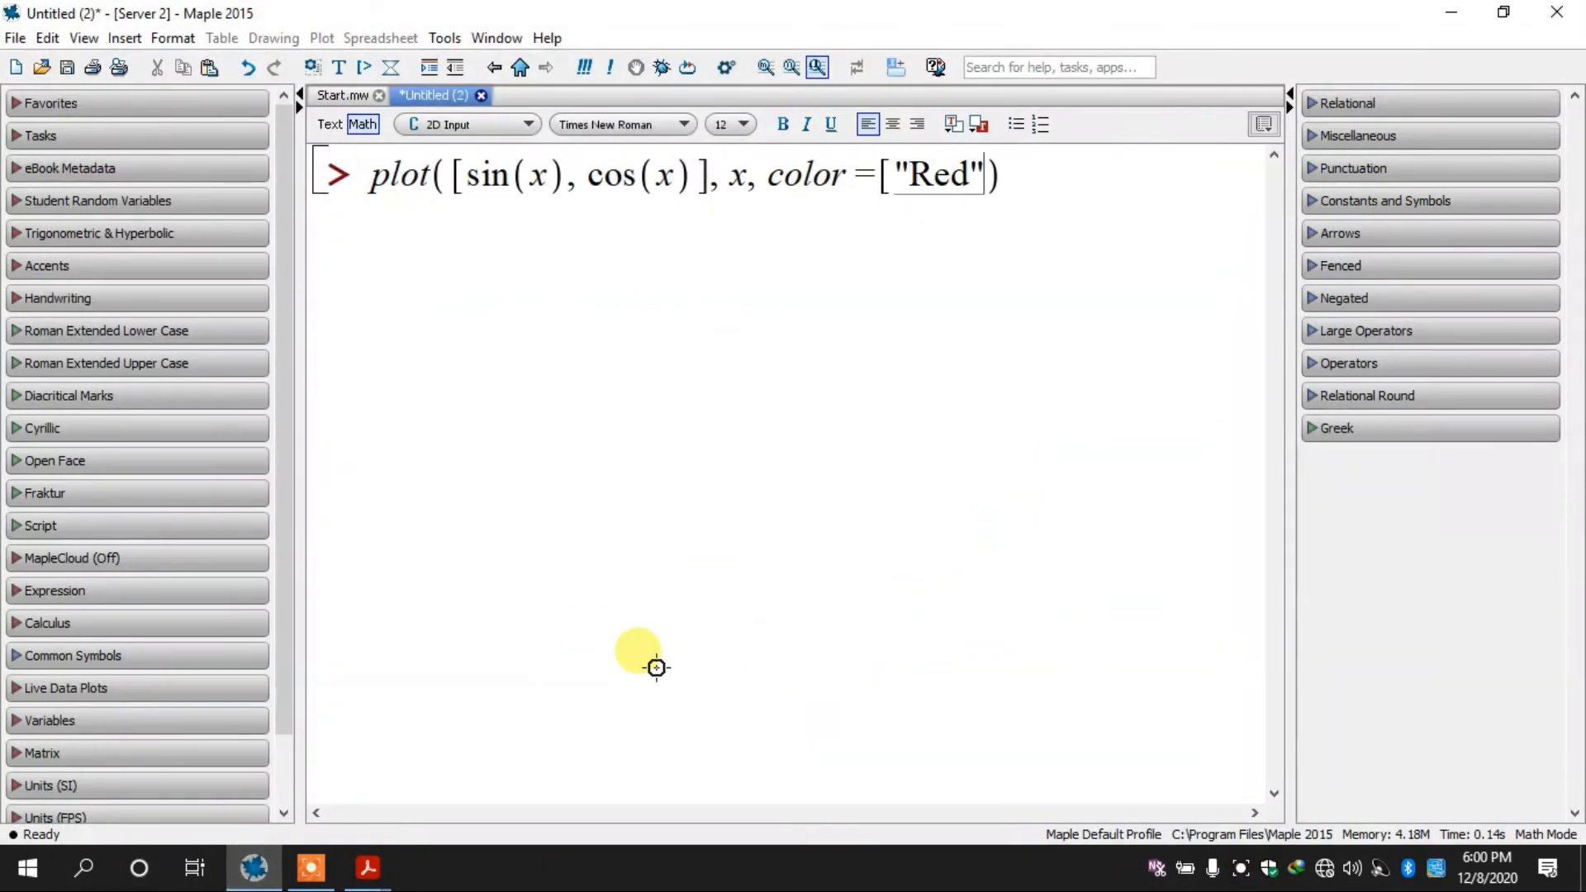
pyautogui.write(',"')
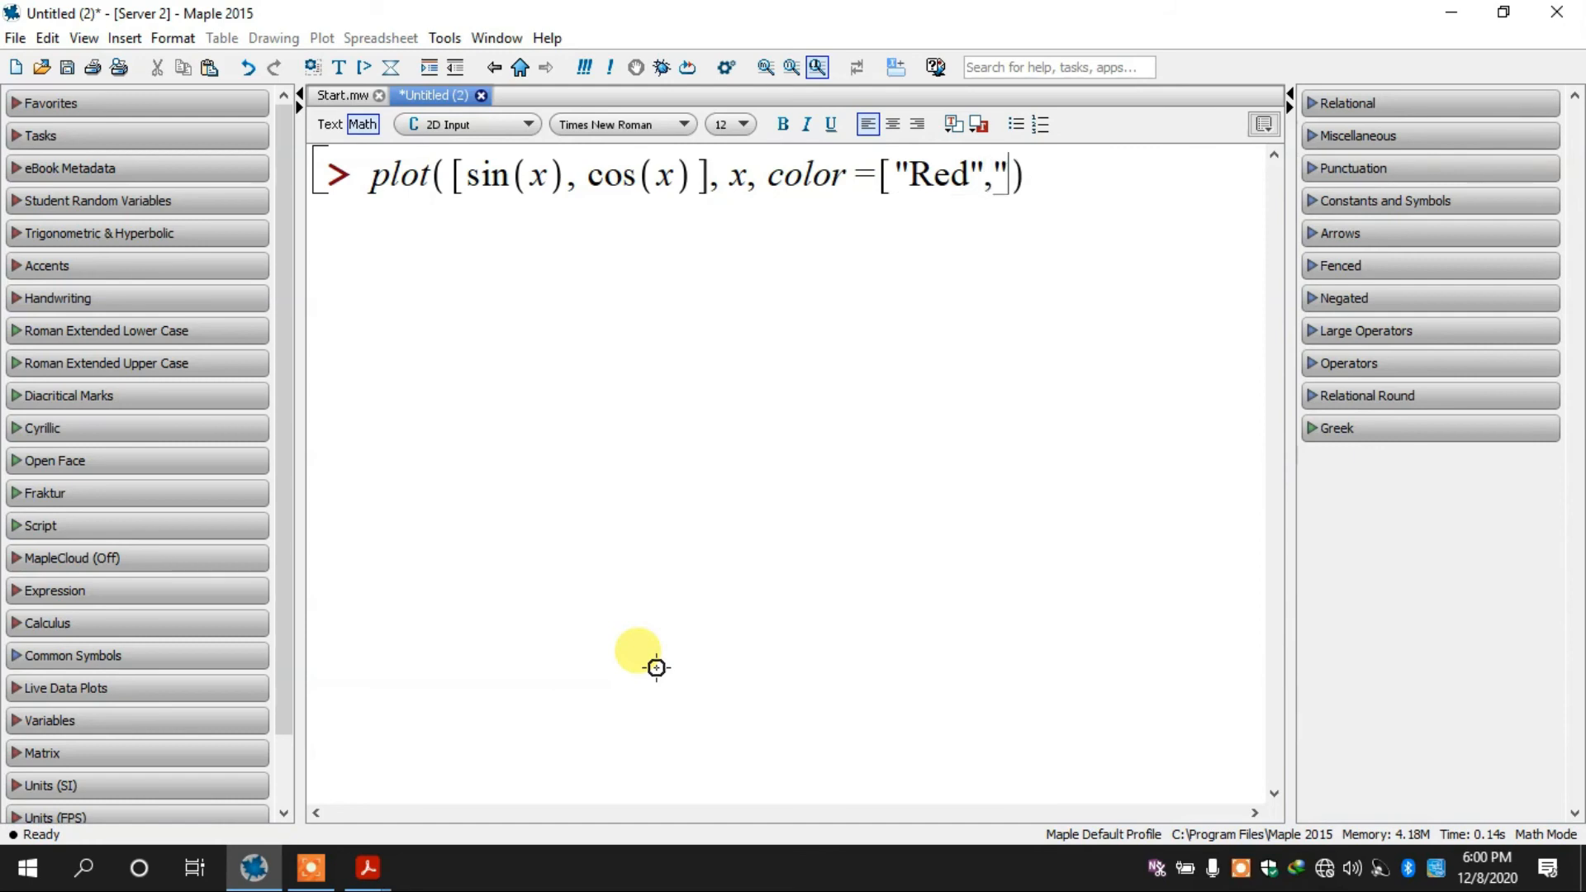
# Step: Complete the color list with "Green" and fix the closing brackets so the command reads plot([sin(x), cos(x)], x, color = ["Red", "Green"])
pyautogui.click(252, 875)
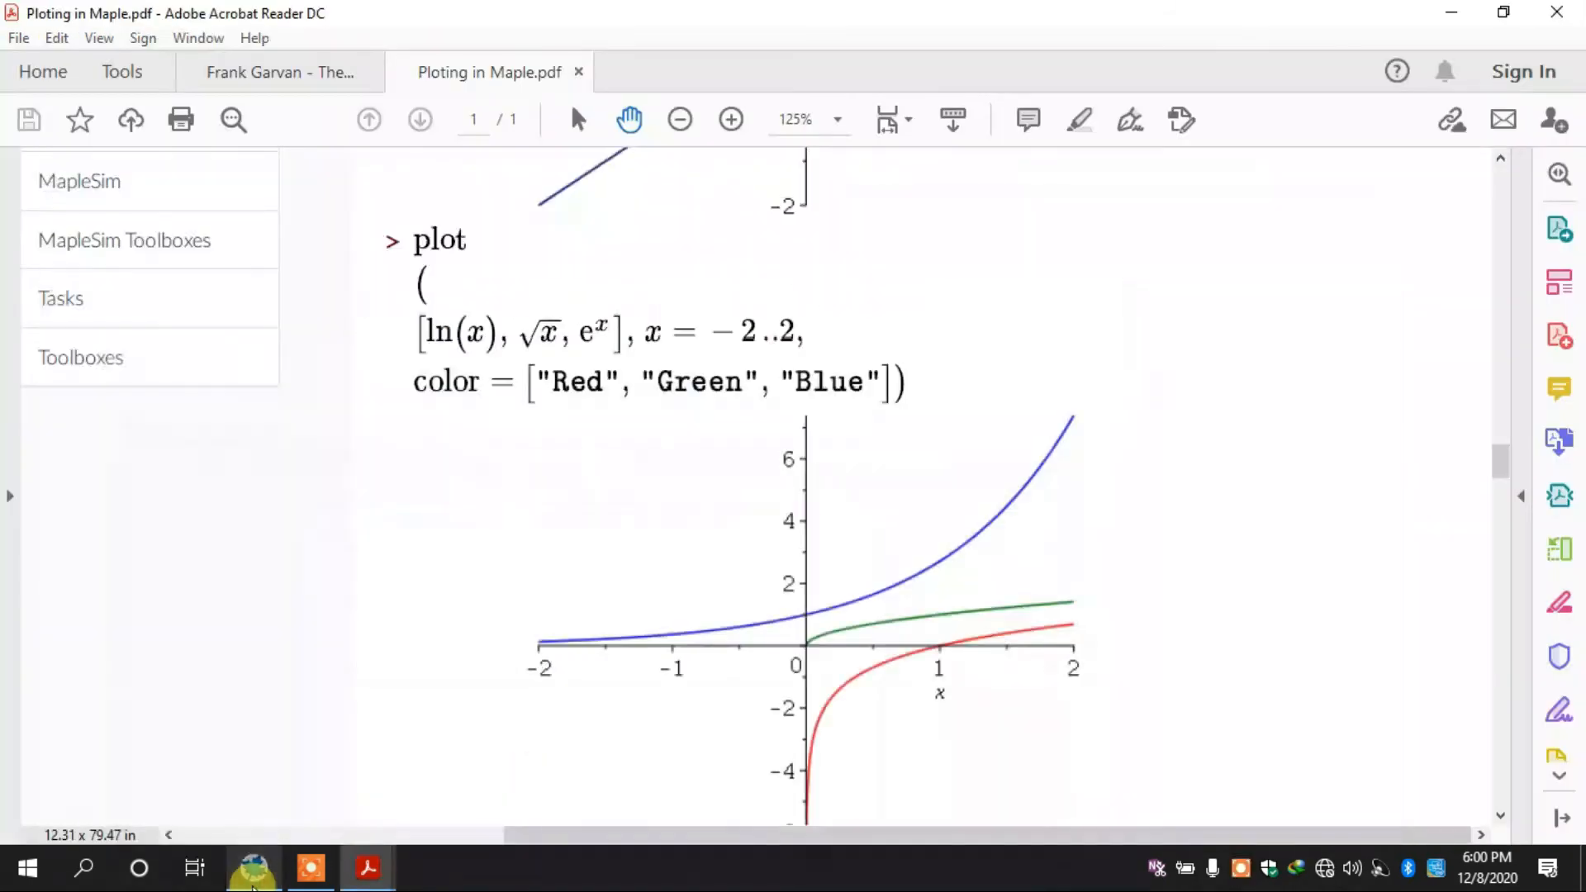
pyautogui.click(252, 879)
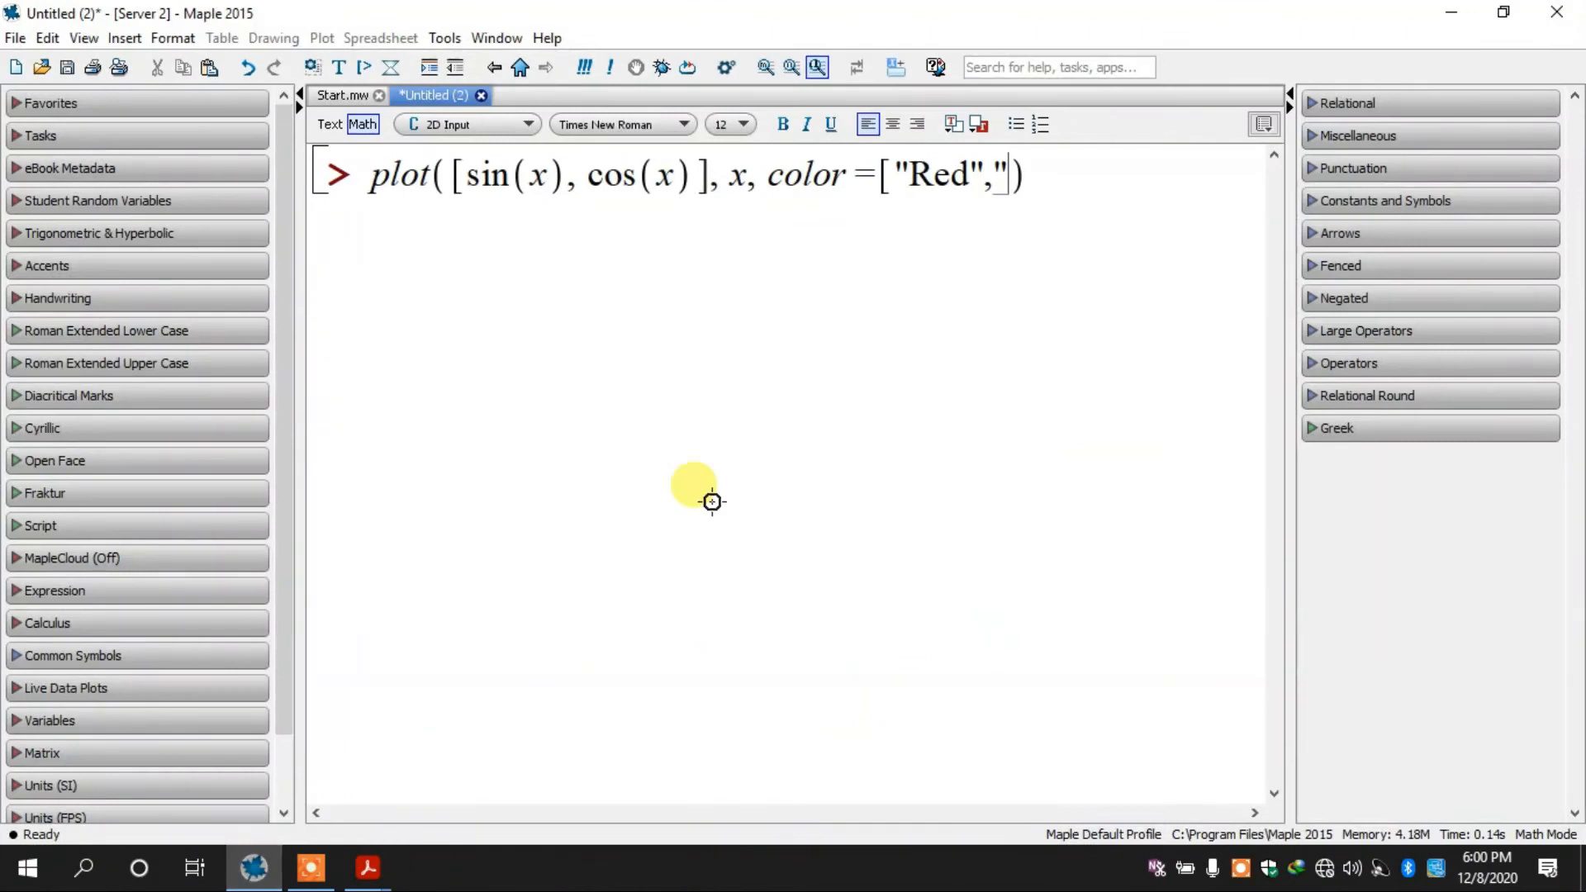
pyautogui.write('Greem')
pyautogui.press('BackSpace')
pyautogui.write('n')
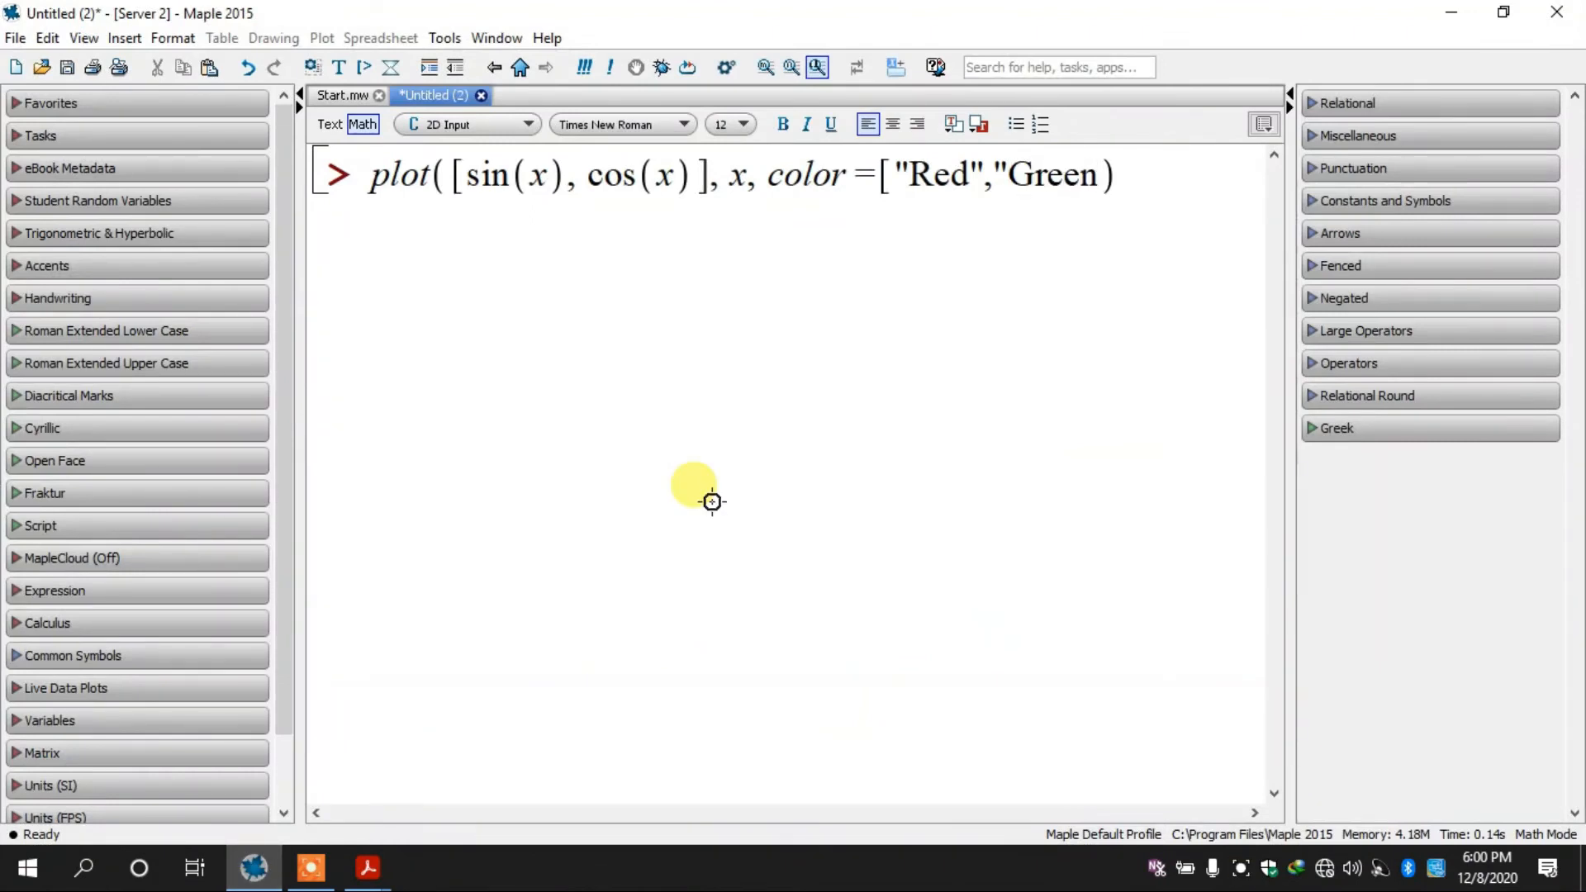
pyautogui.write('"')
pyautogui.press('Right')
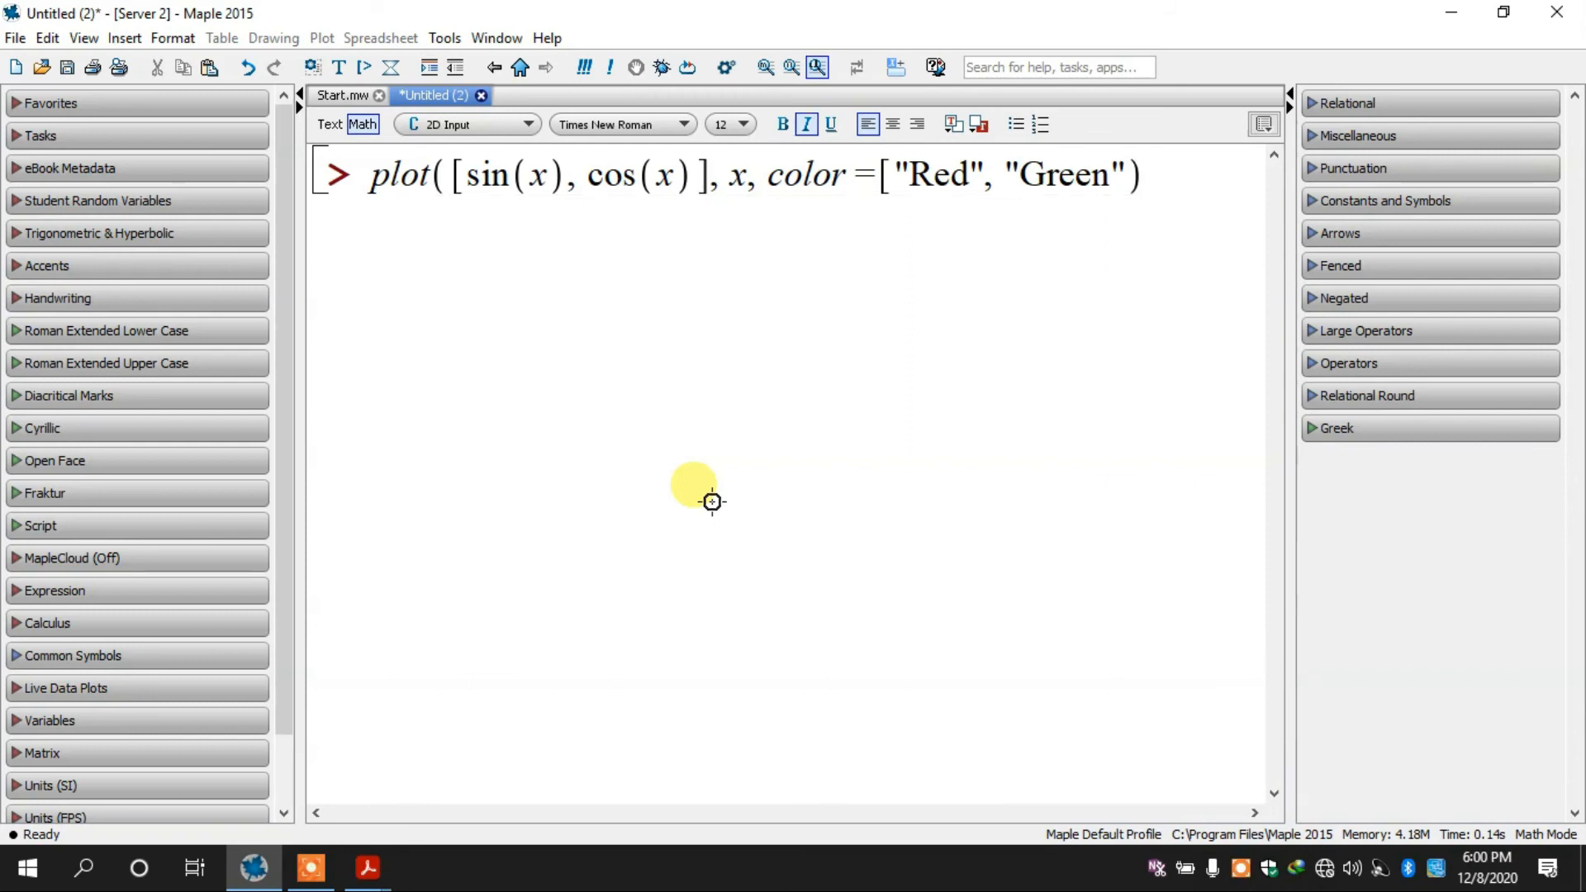
pyautogui.write('])')
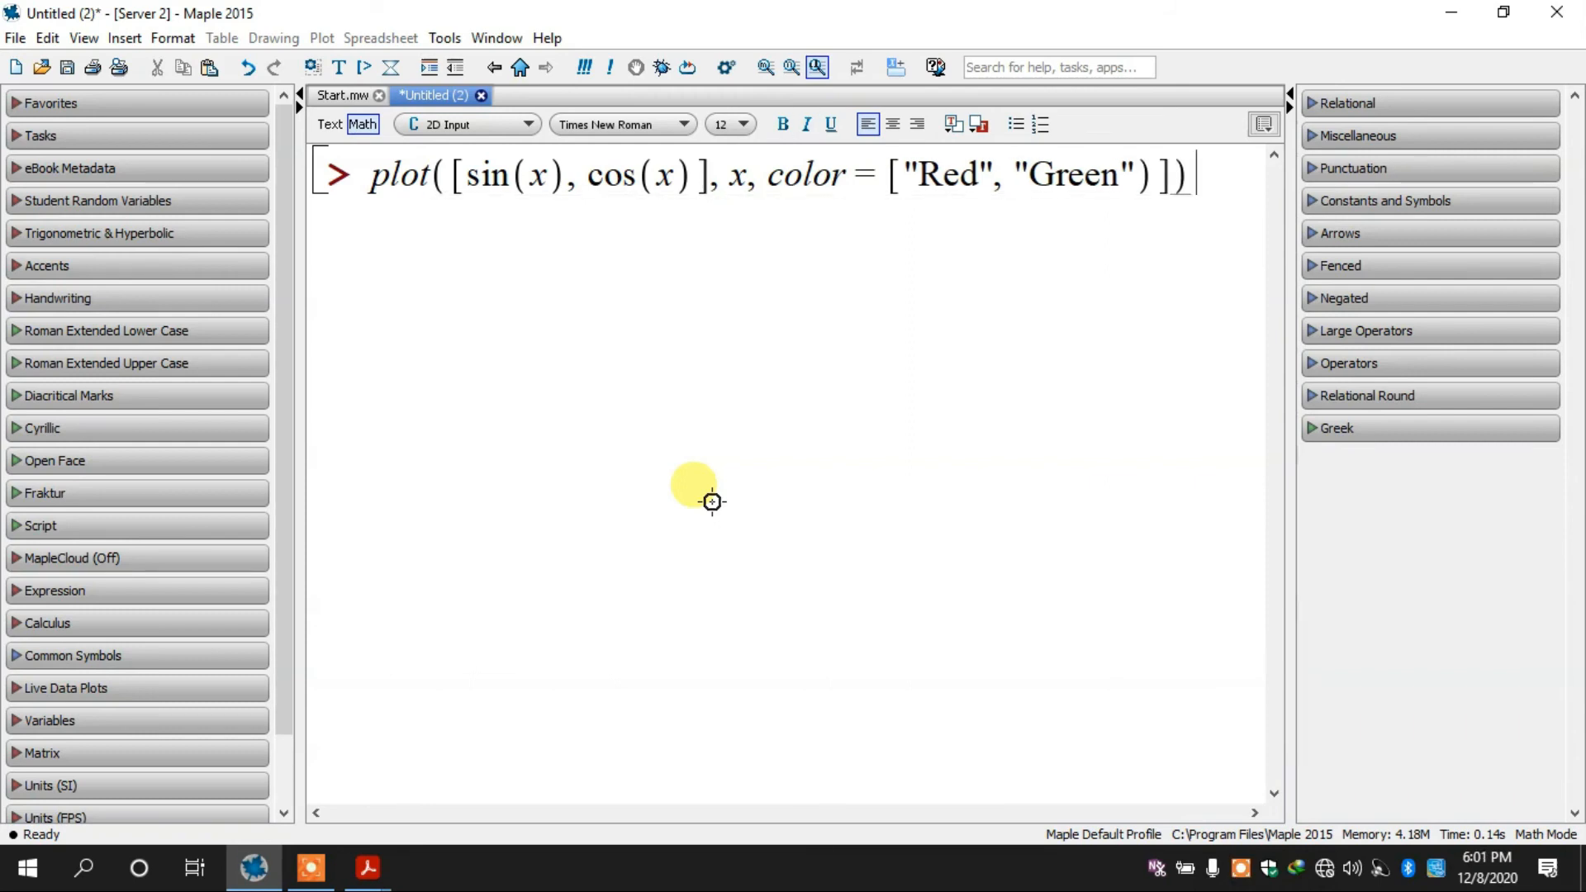
pyautogui.press('Left')
pyautogui.press('Left')
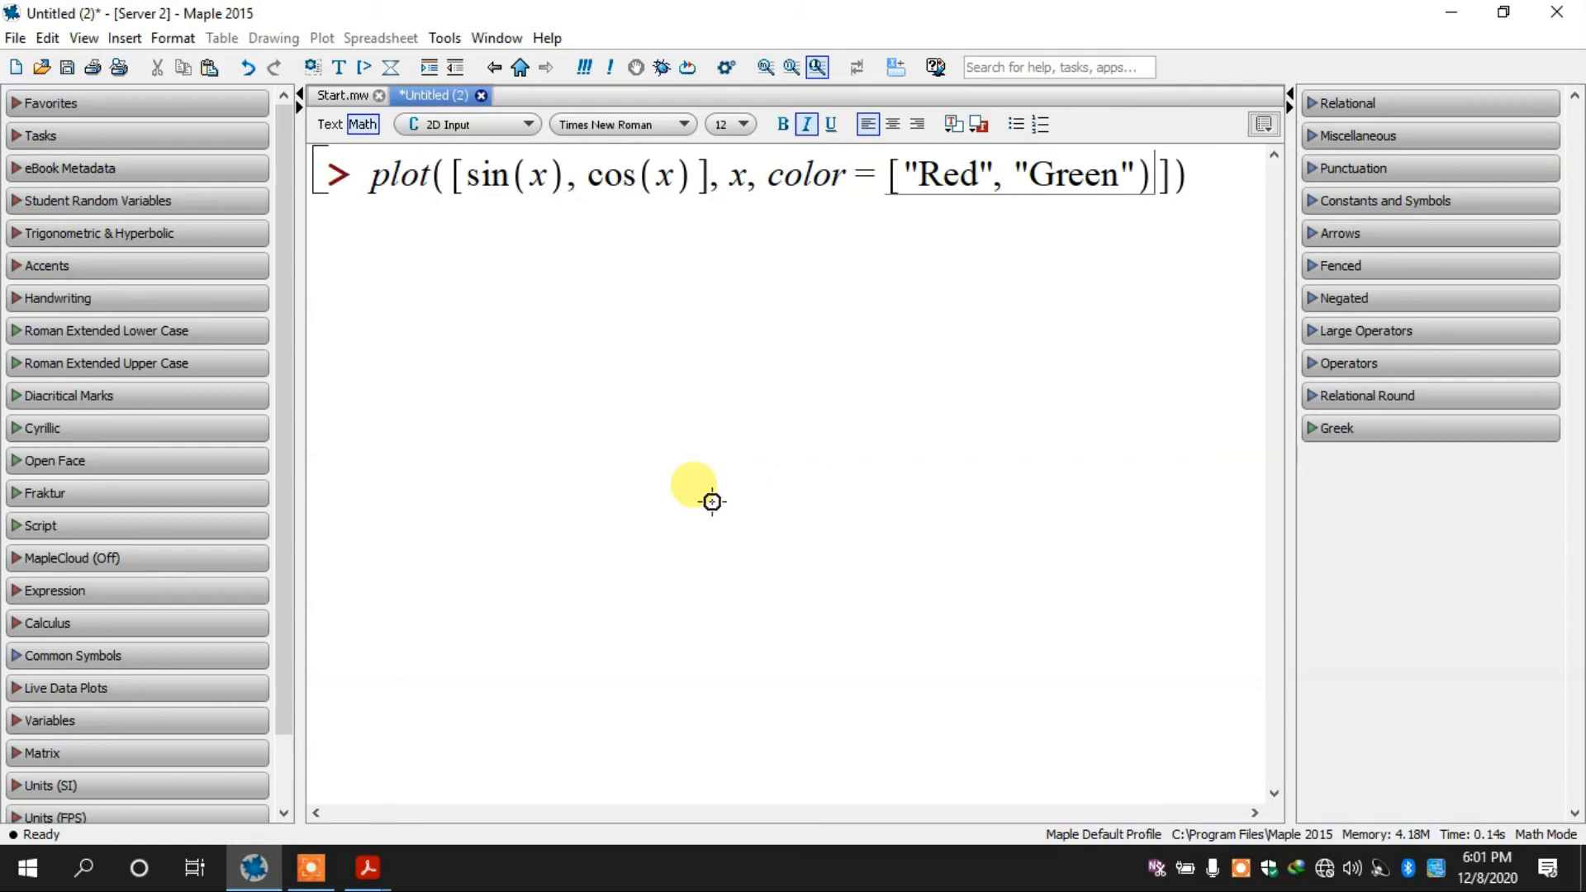
pyautogui.press('BackSpace')
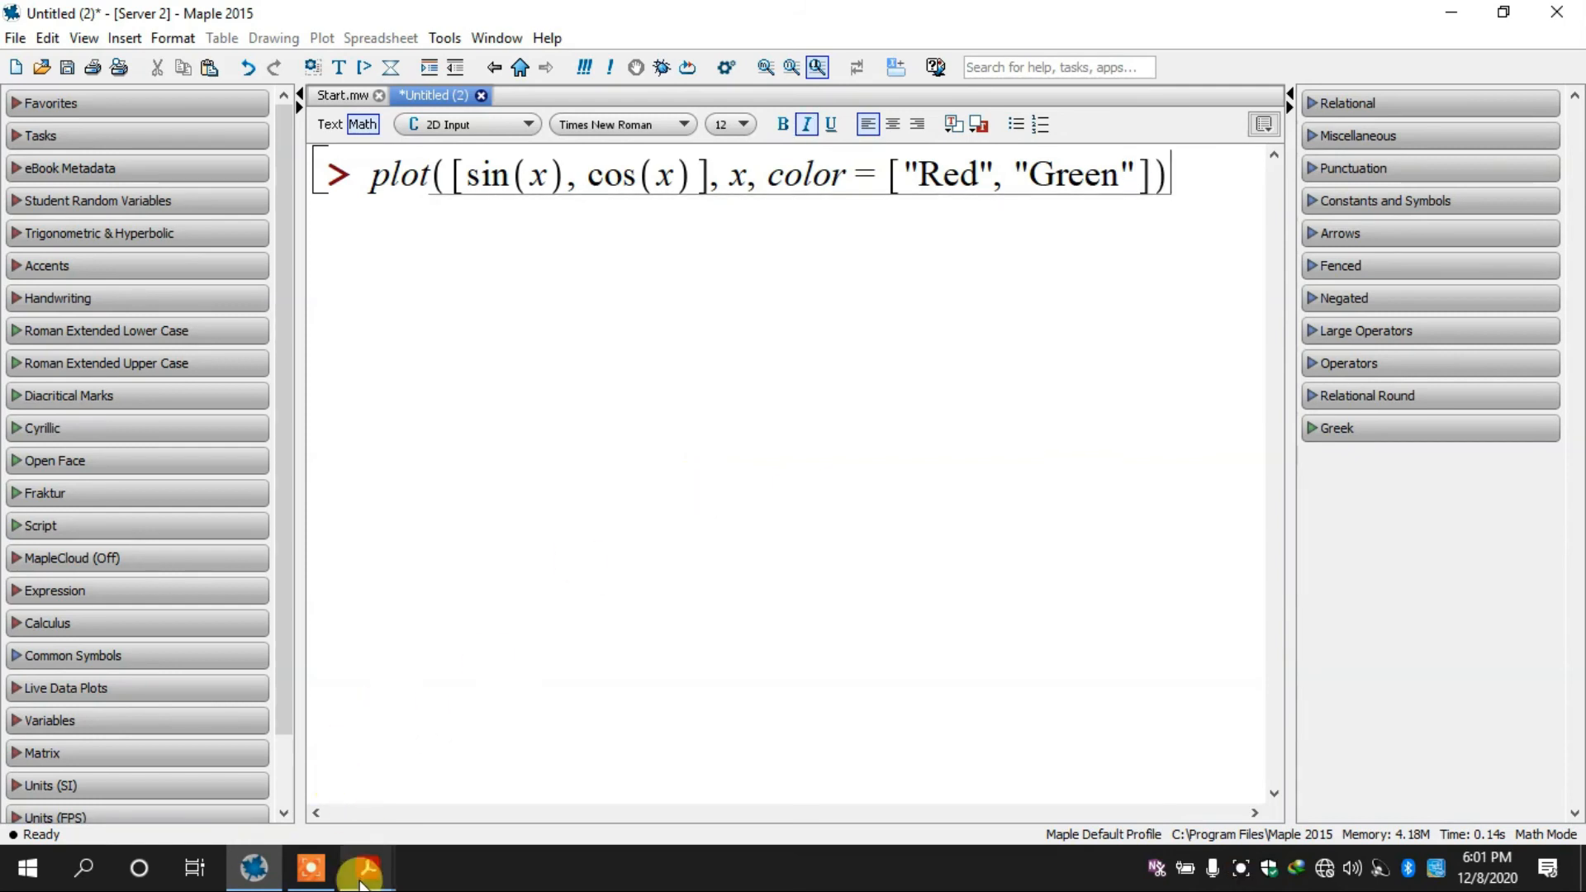
# Step: Review the three-color example in Ploting in Maple.pdf, return to Maple and execute the sin(x) and cos(x) plot command
pyautogui.moveTo(363, 867)
pyautogui.click(425, 758)
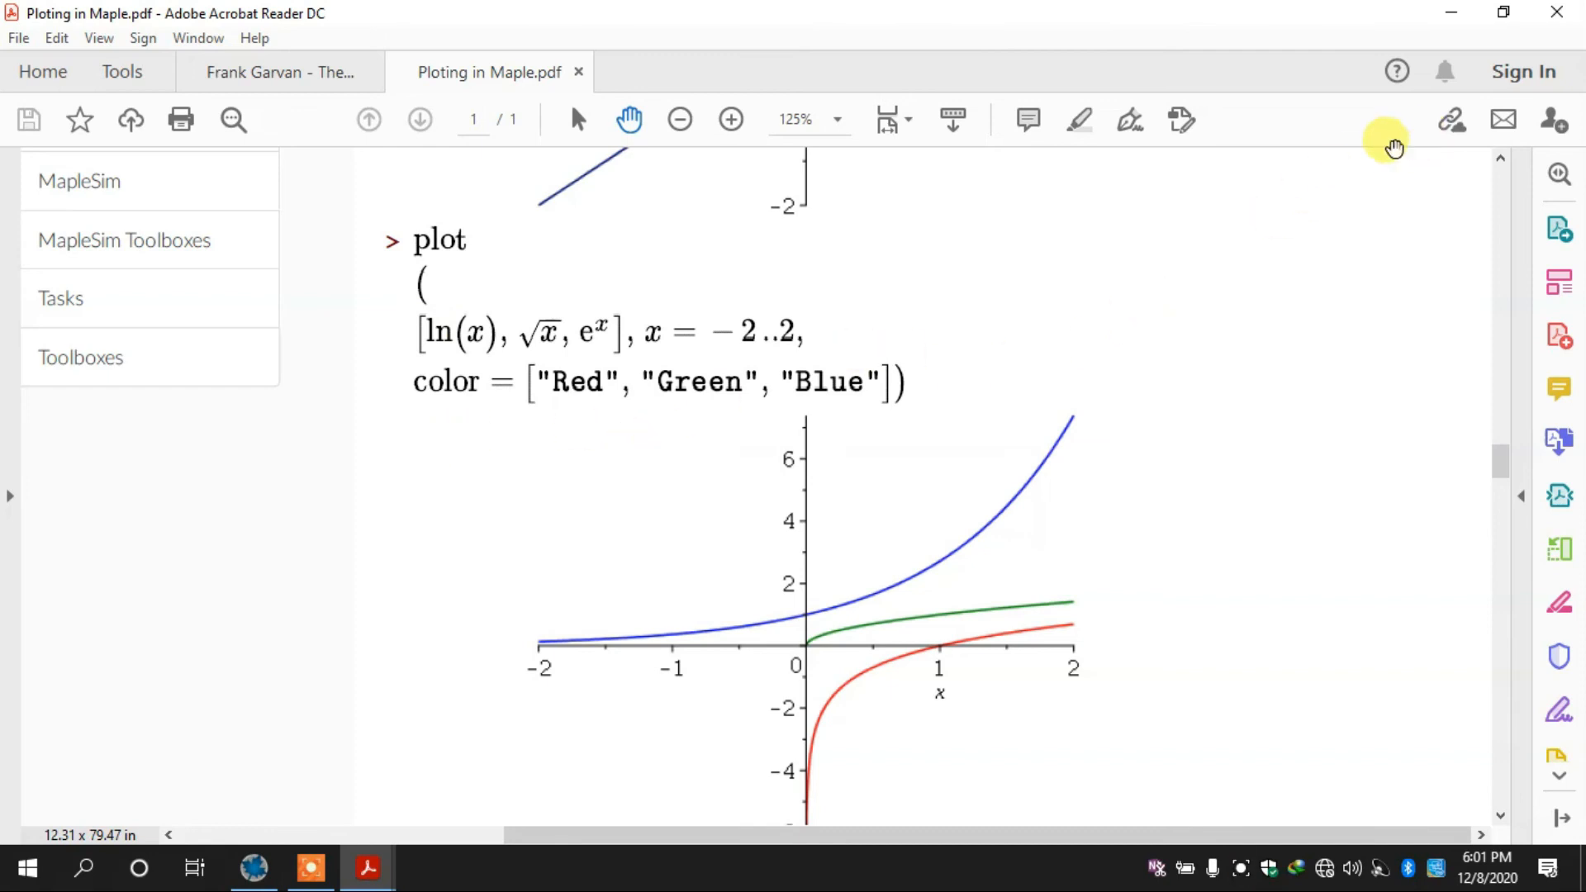
pyautogui.click(1448, 17)
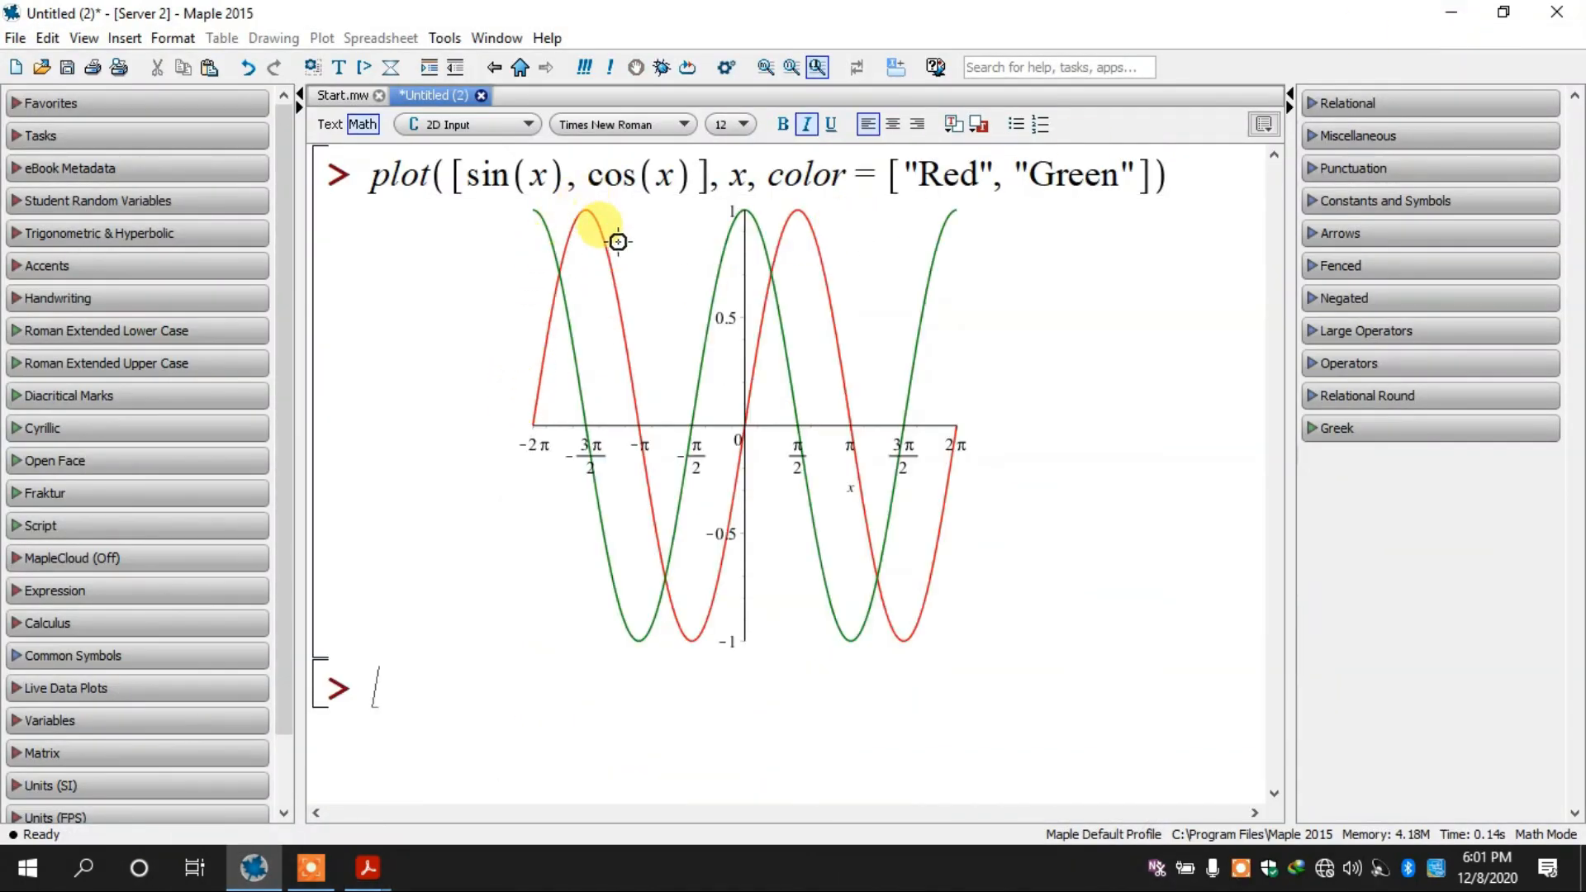
# Step: Add a legend entry for the red sine curve and replace its placeholder text with Sin(x)
pyautogui.click(618, 287)
pyautogui.rightClick(618, 287)
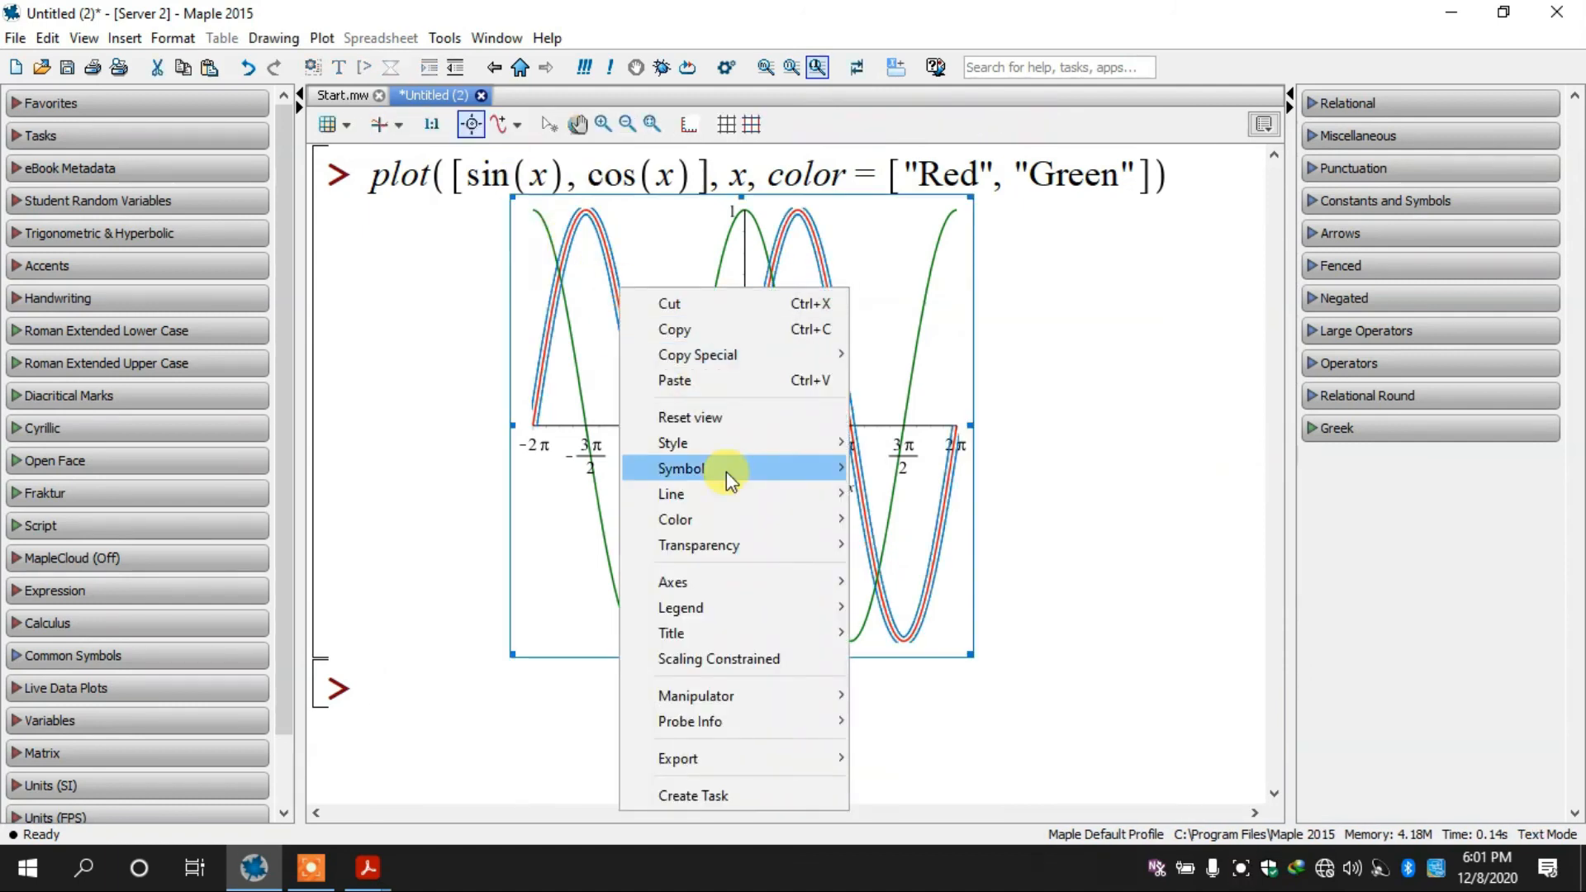
pyautogui.moveTo(813, 613)
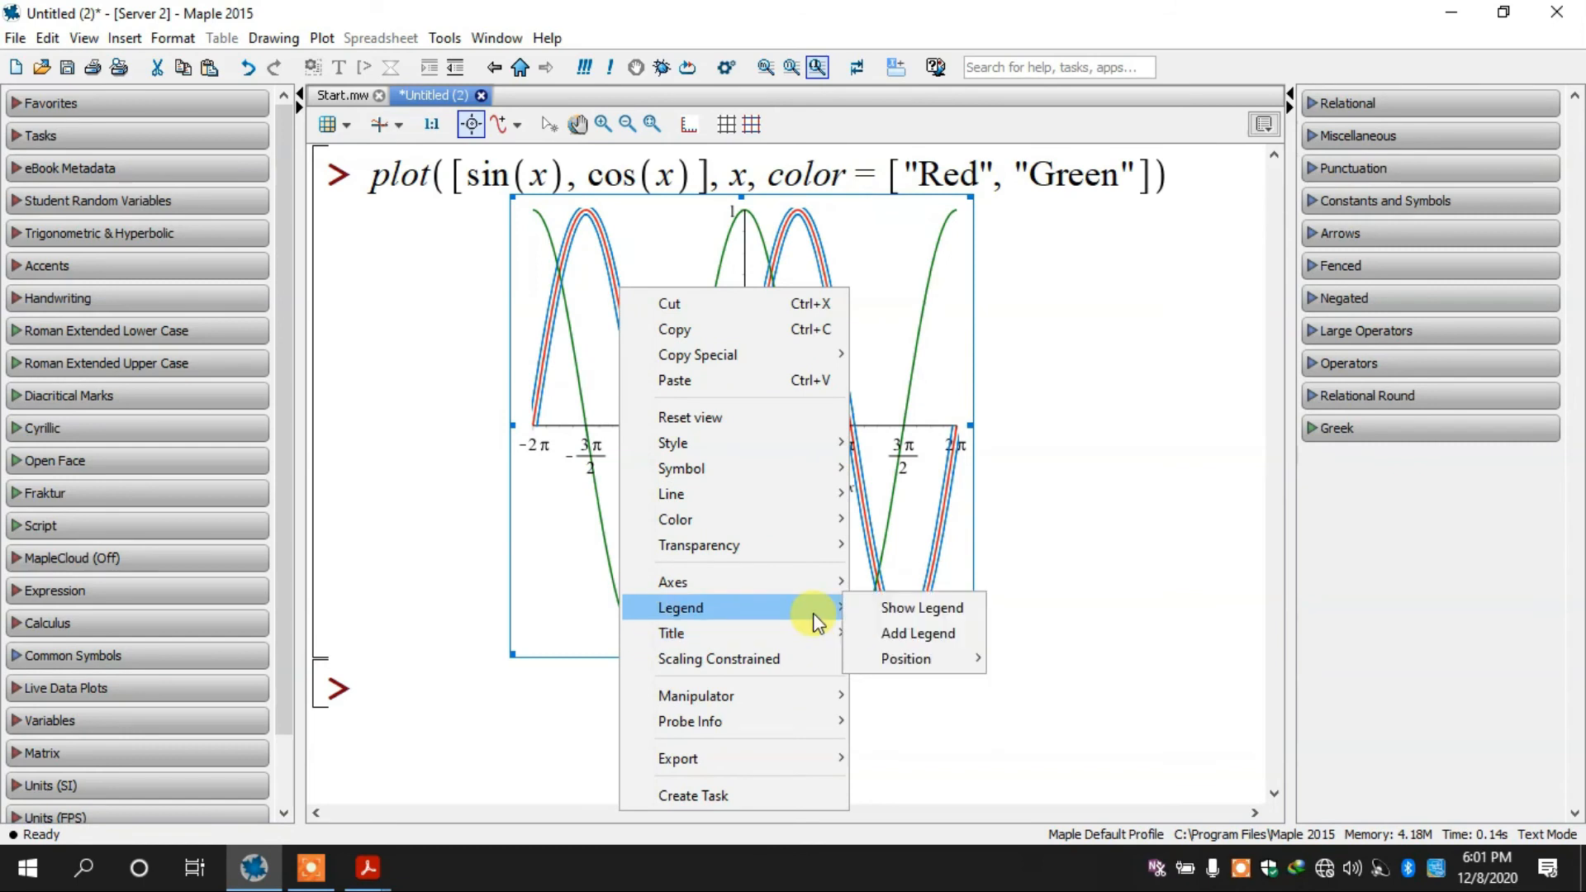
pyautogui.click(911, 632)
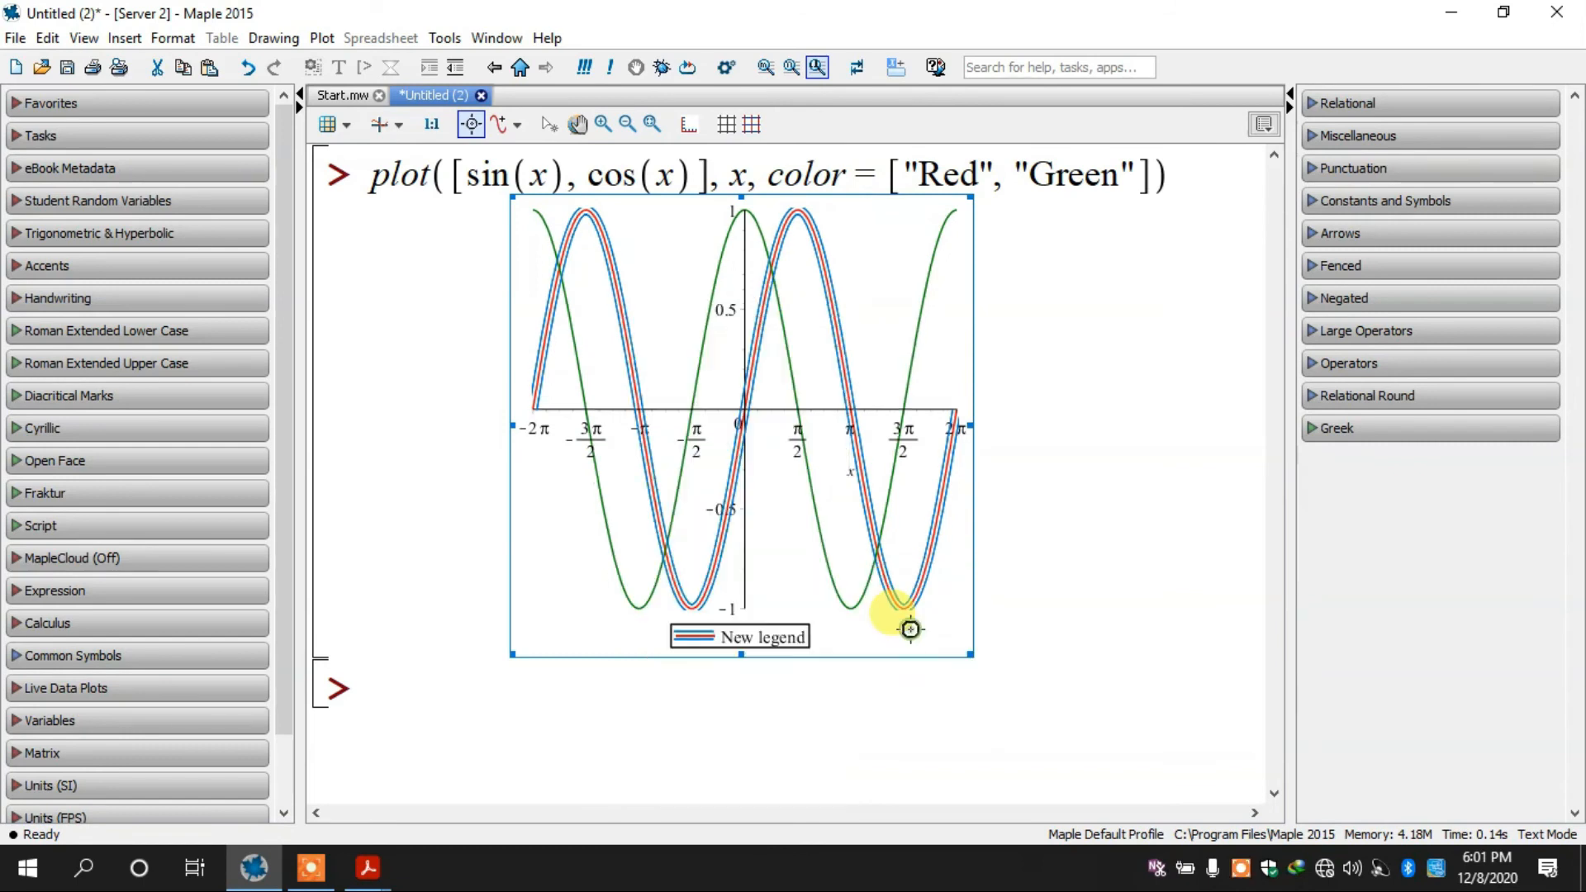
pyautogui.click(726, 633)
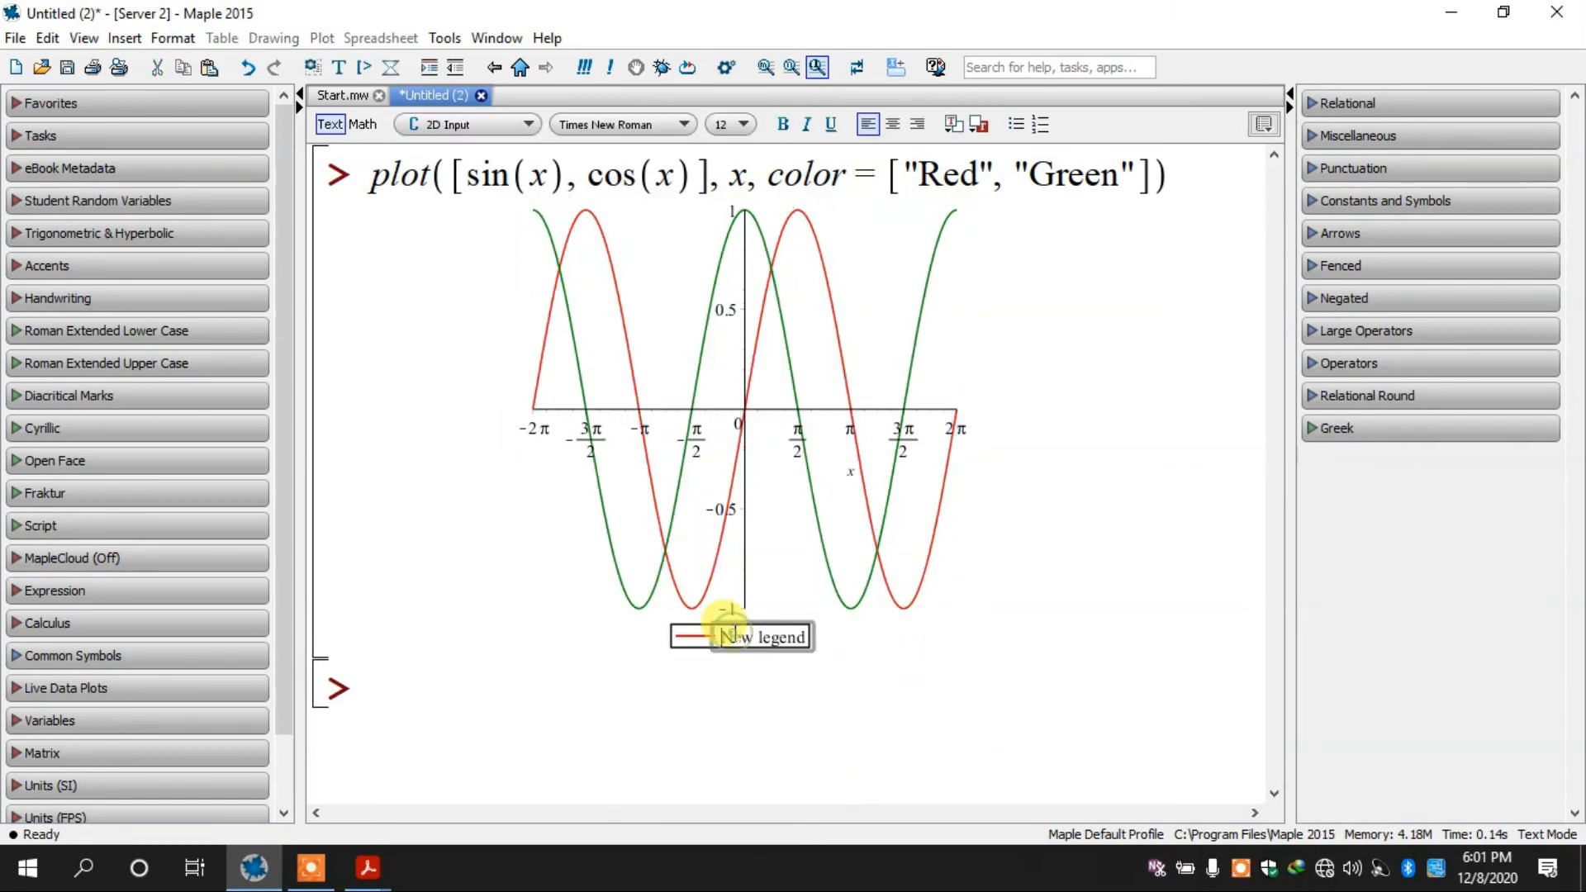
pyautogui.tripleClick(776, 634)
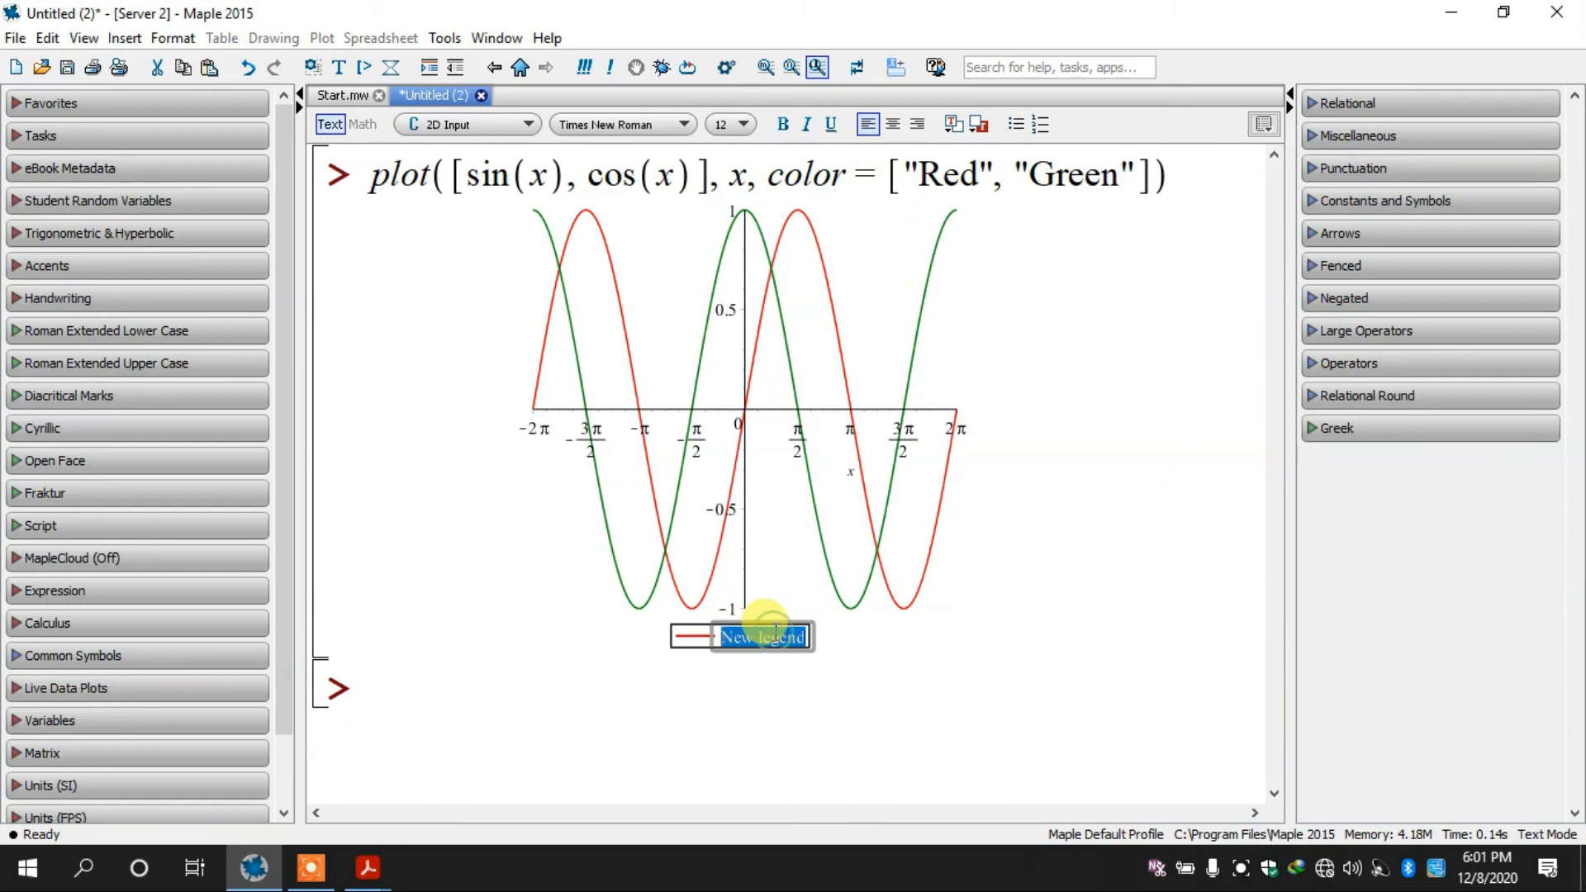
pyautogui.write('Sin(x)')
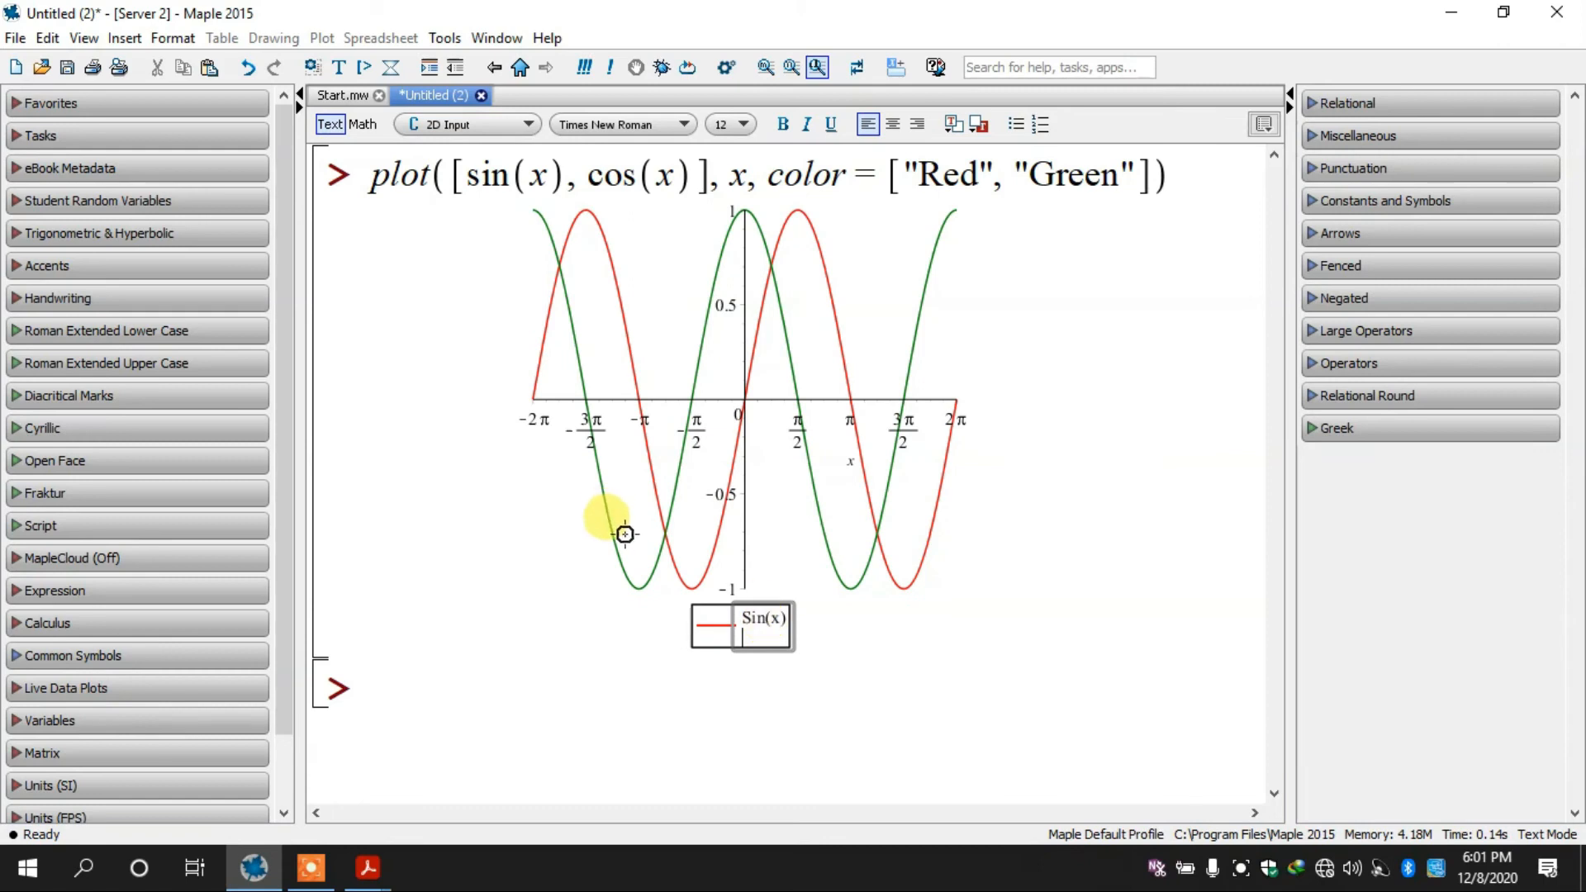
# Step: Add a legend entry for the green cosine curve and replace its placeholder text with Cos
pyautogui.click(574, 360)
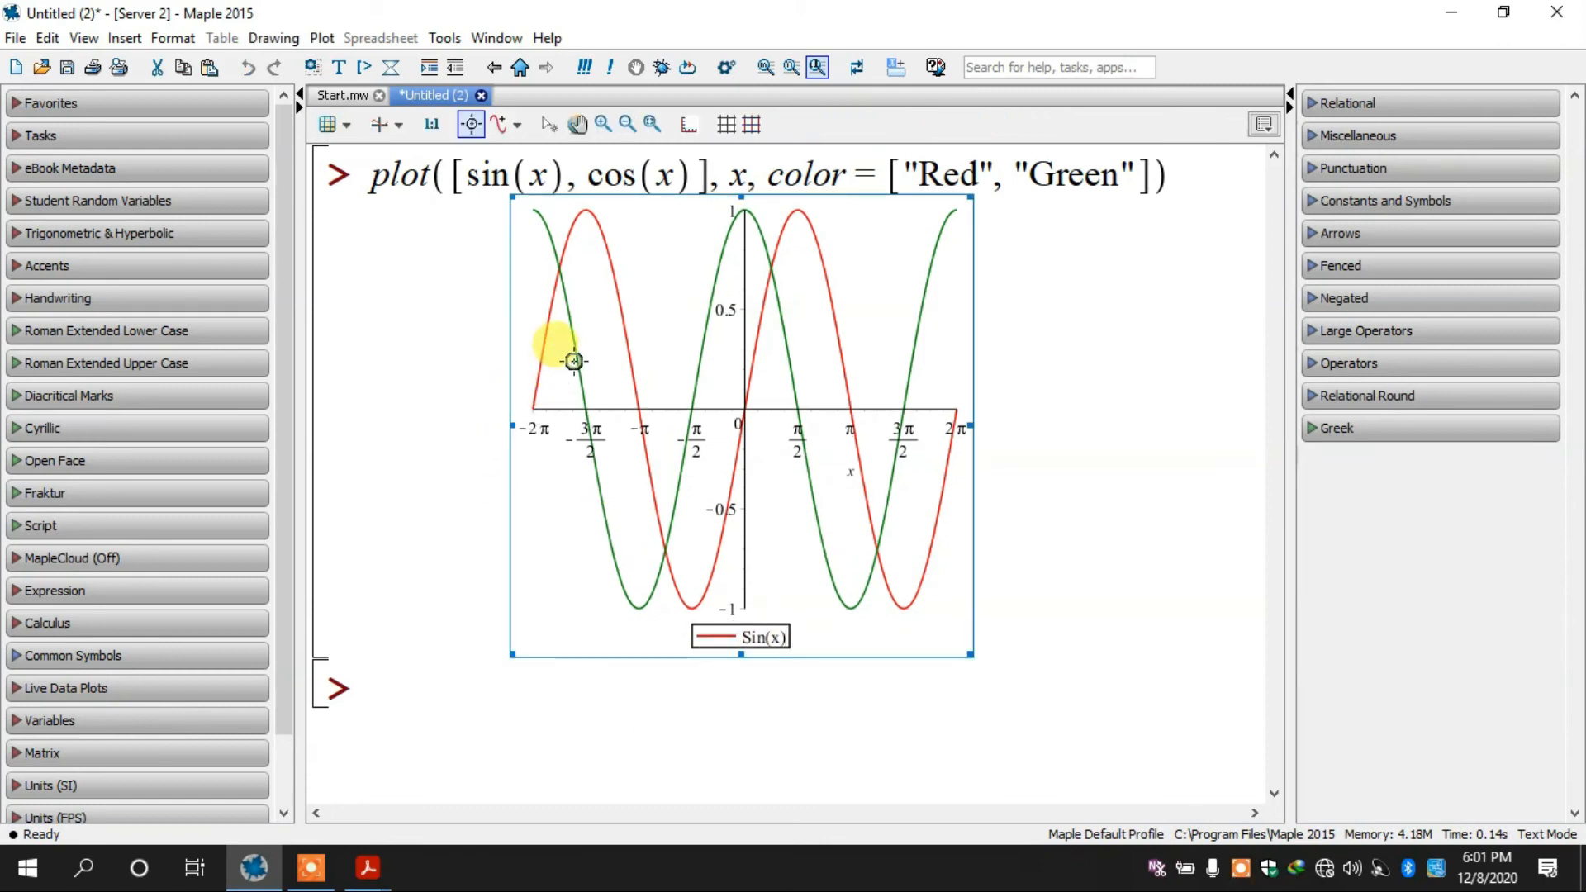
pyautogui.click(574, 361)
pyautogui.rightClick(574, 361)
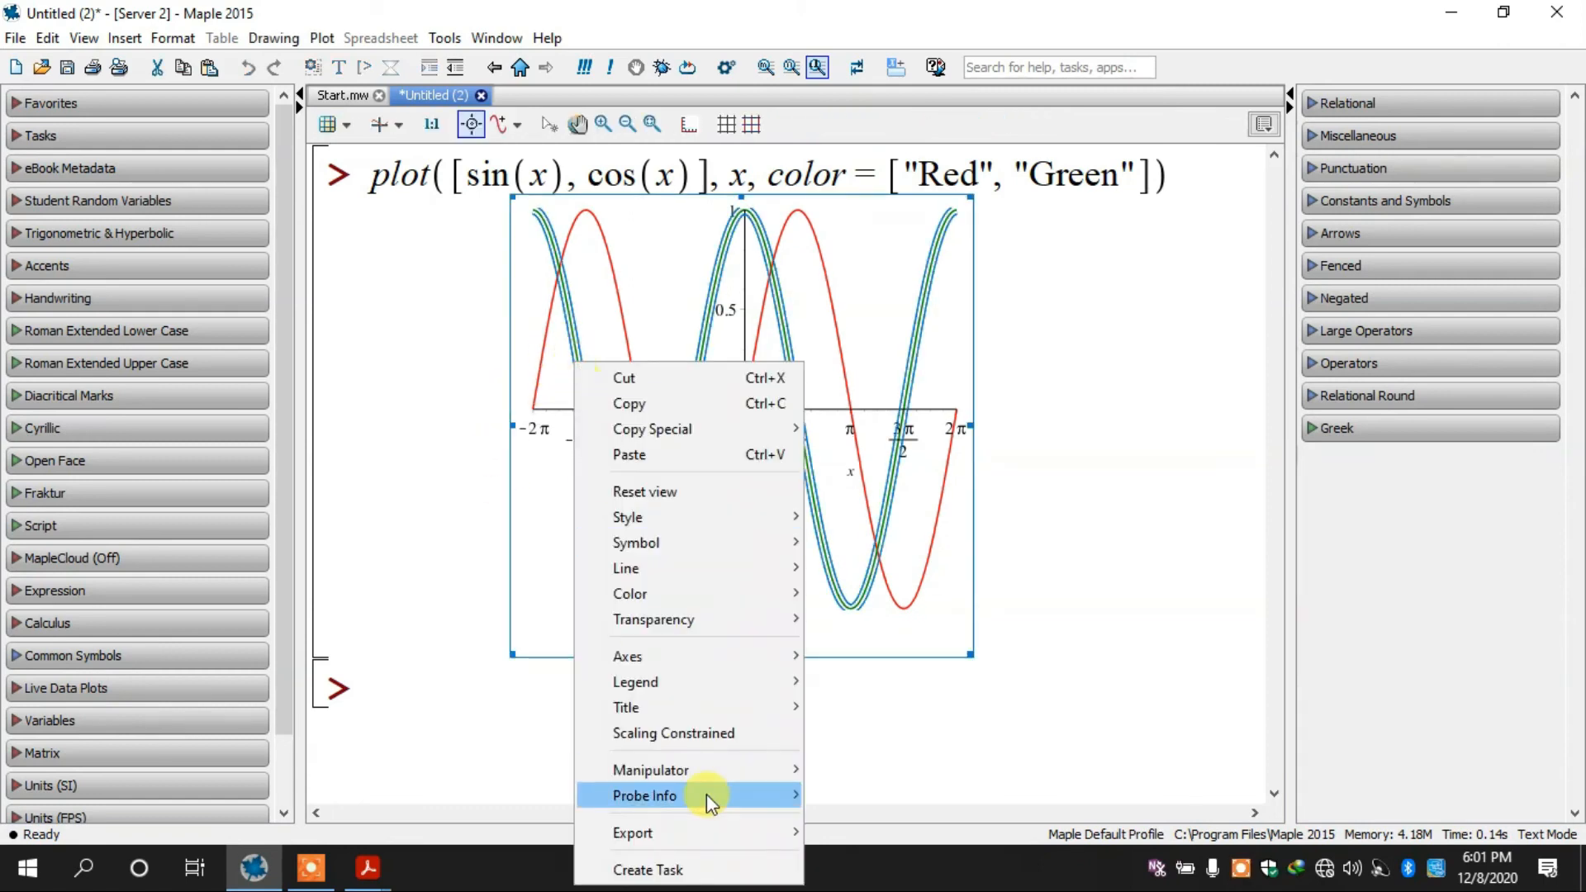
pyautogui.moveTo(784, 681)
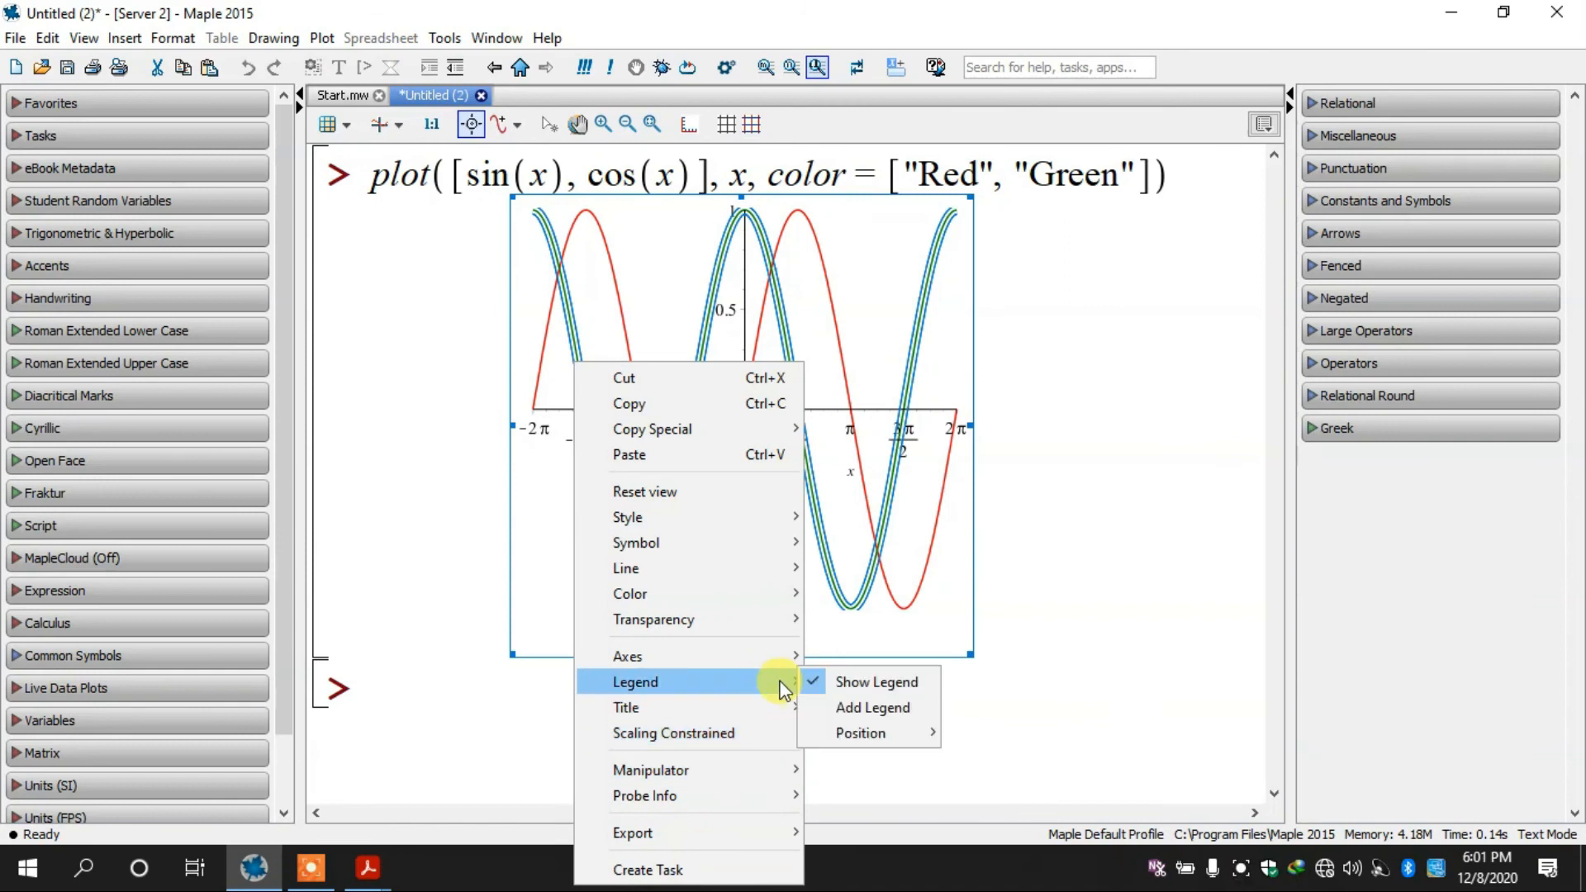
pyautogui.click(874, 707)
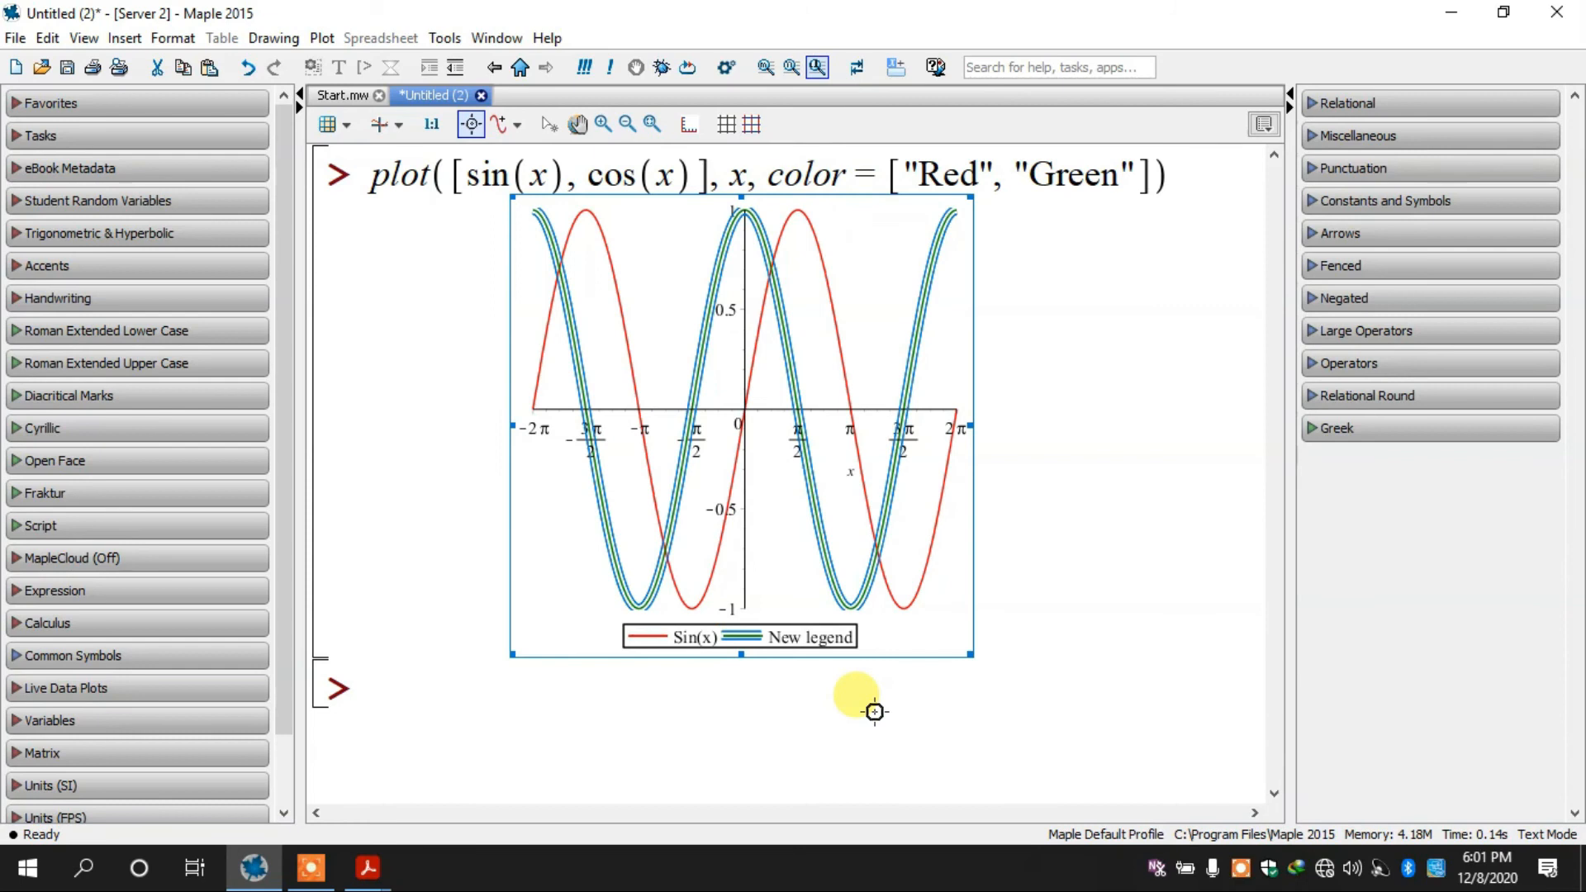
pyautogui.click(800, 637)
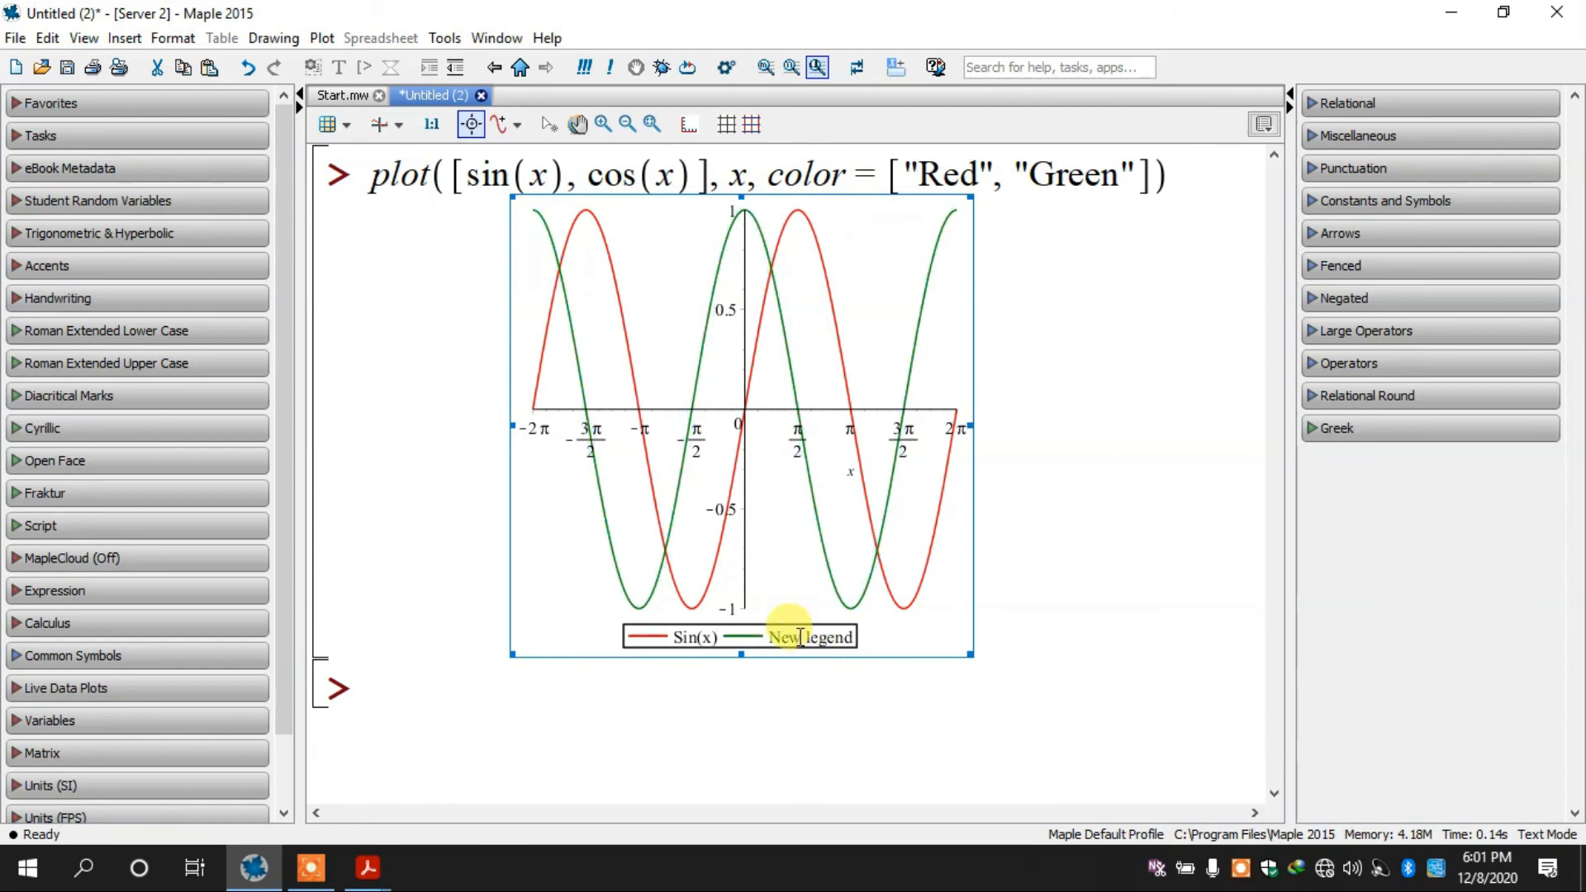
pyautogui.click(799, 636)
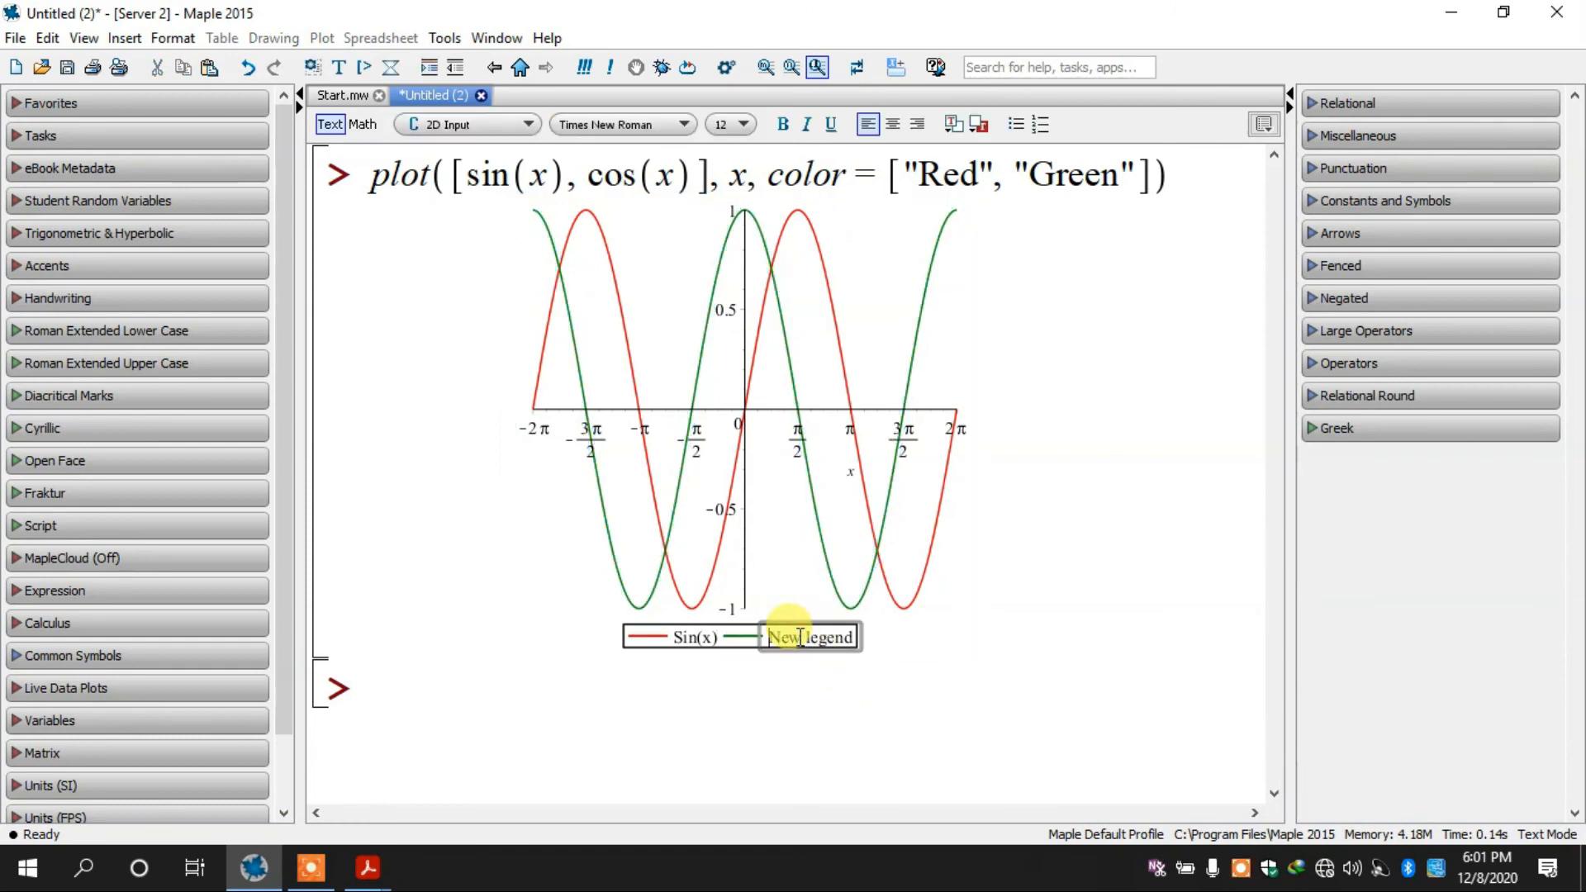
pyautogui.moveTo(767, 637); pyautogui.dragTo(875, 635)
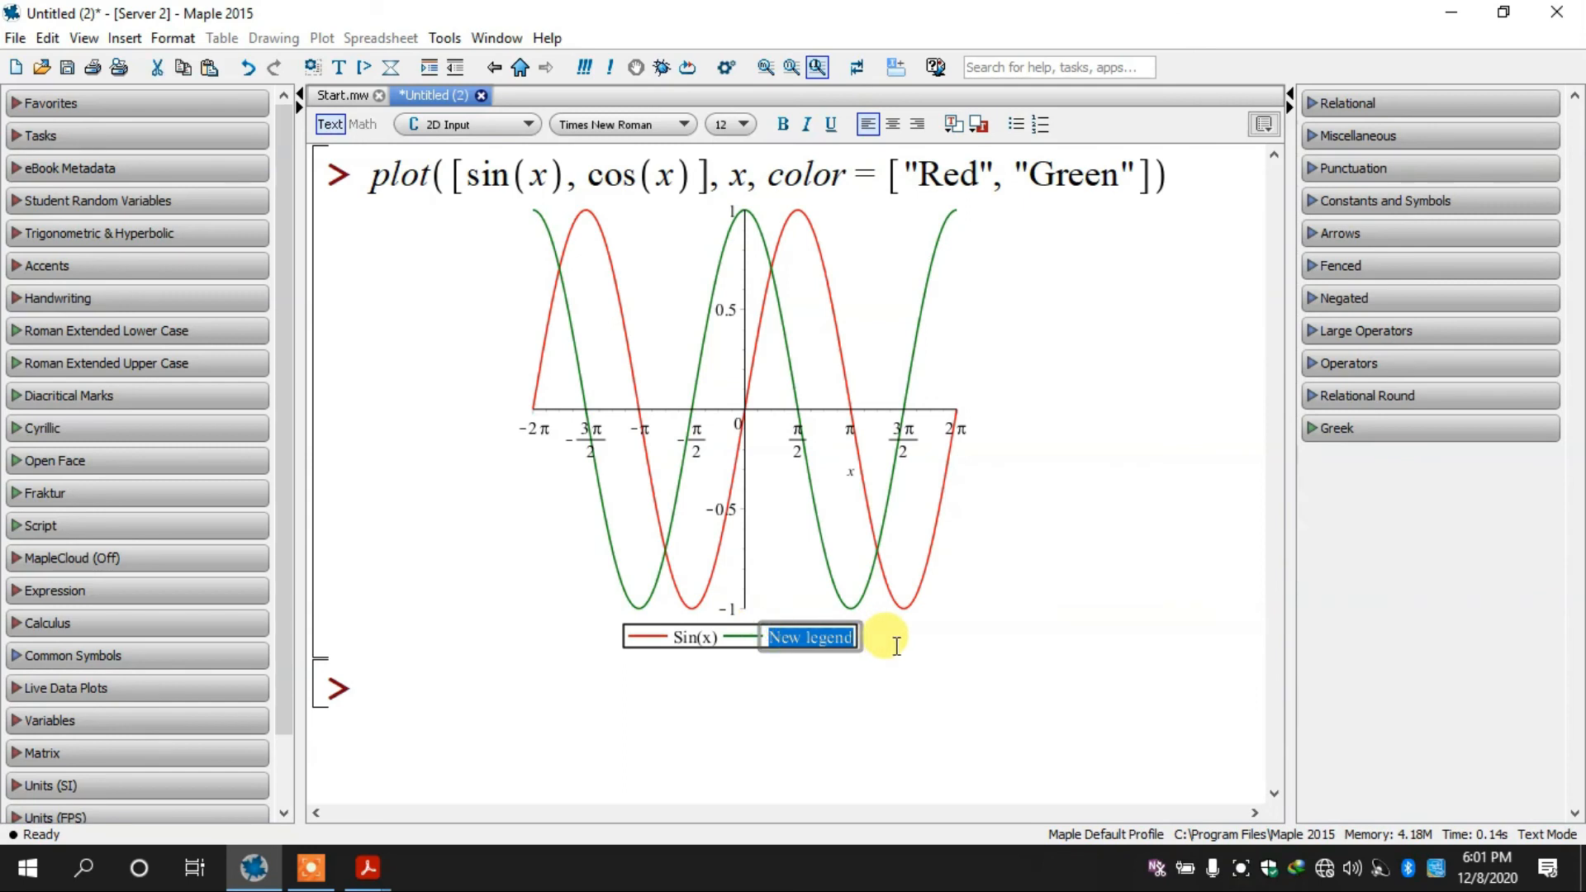
pyautogui.write('Cos*')
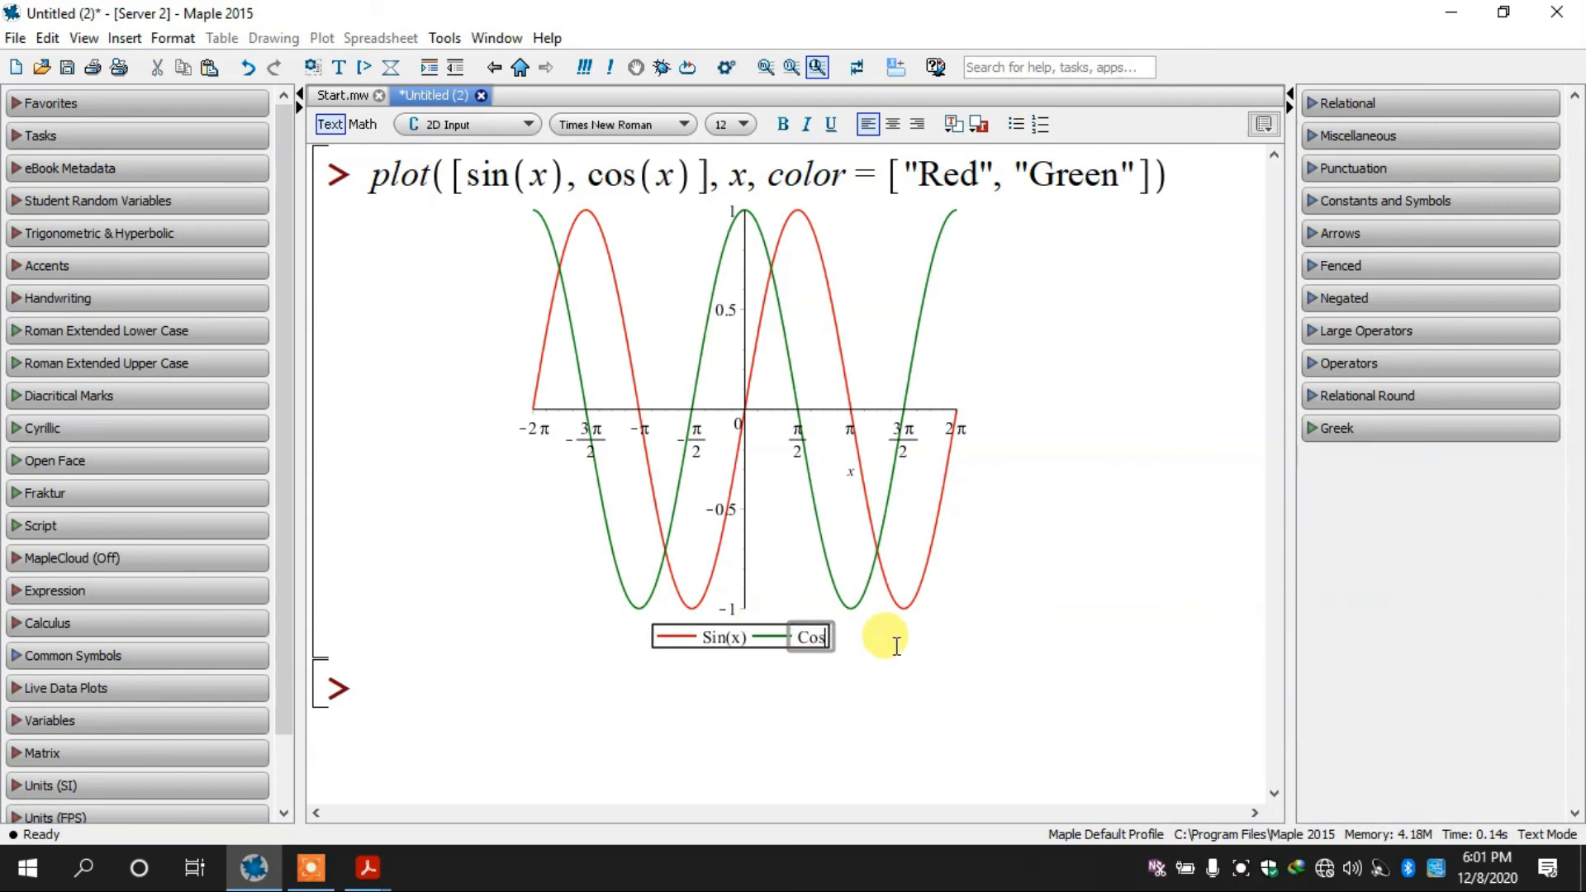